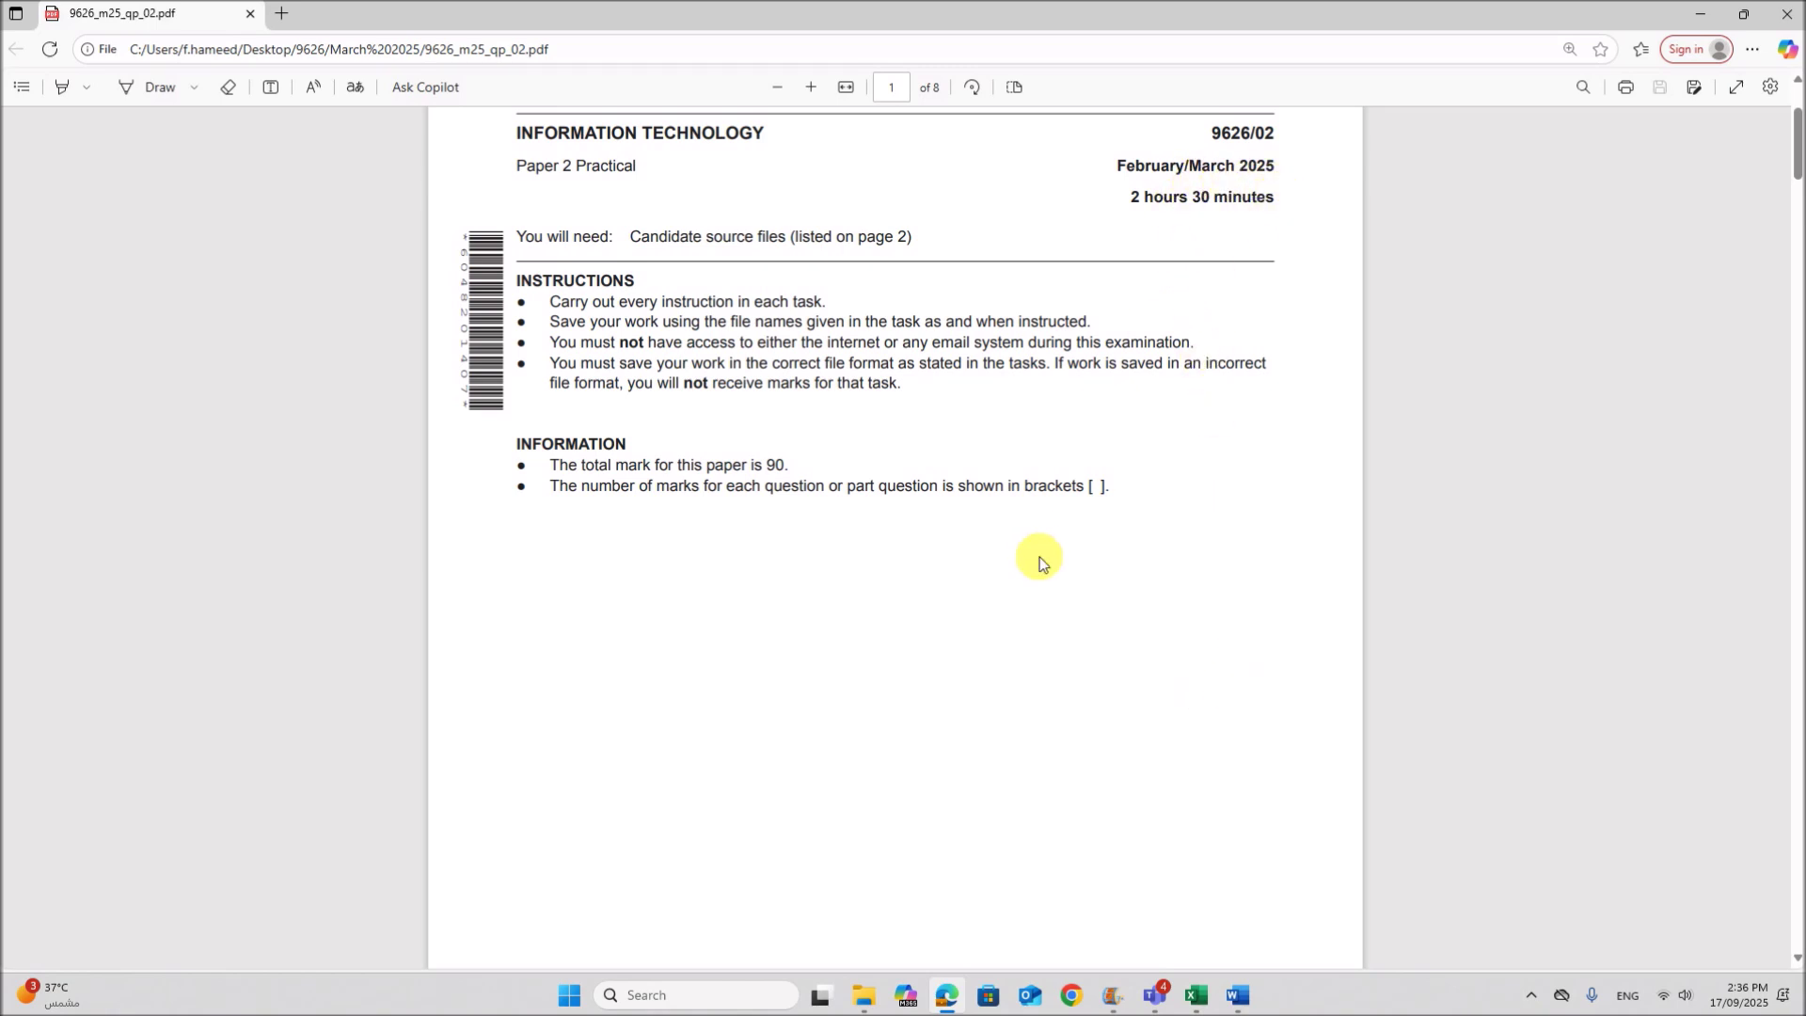
- Read the Tawara Scuba Sales introduction and question 6 on page 7 of the exam paper, about m25customer.csv and the 1NF data dictionary
scroll(1044, 583, down, 10)
scroll(1050, 611, down, 13)
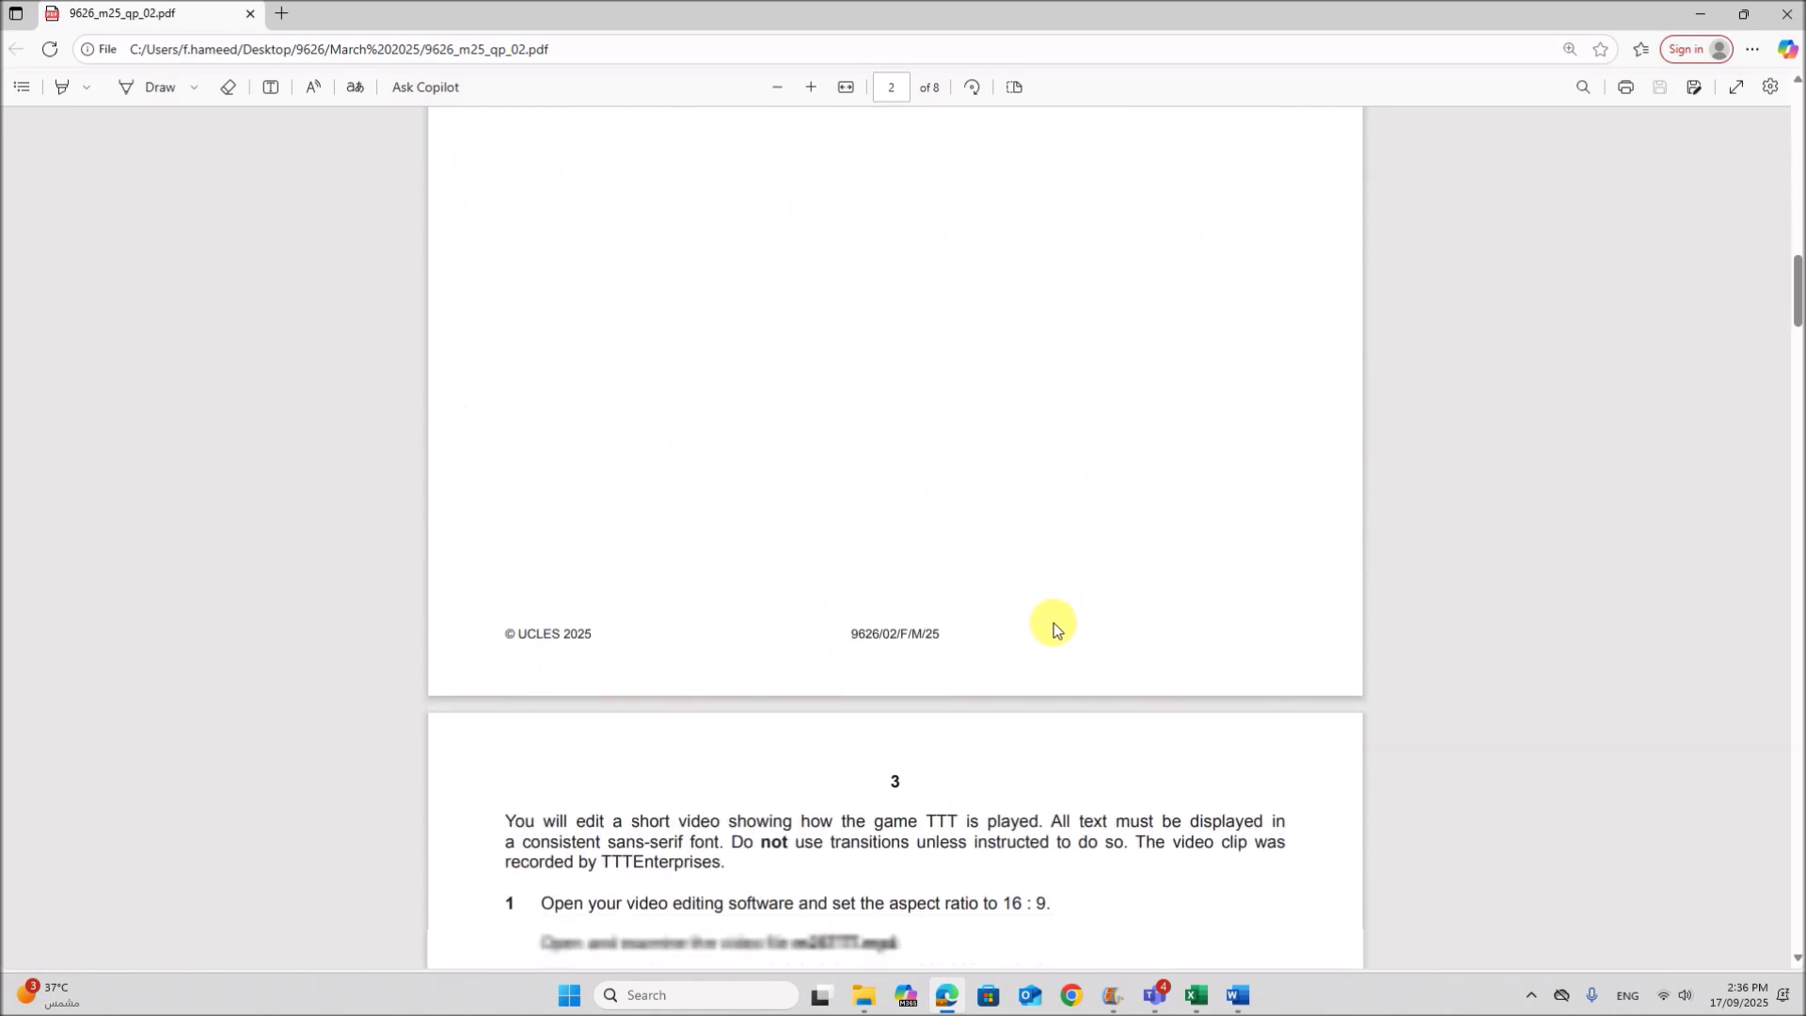
scroll(1054, 622, down, 12)
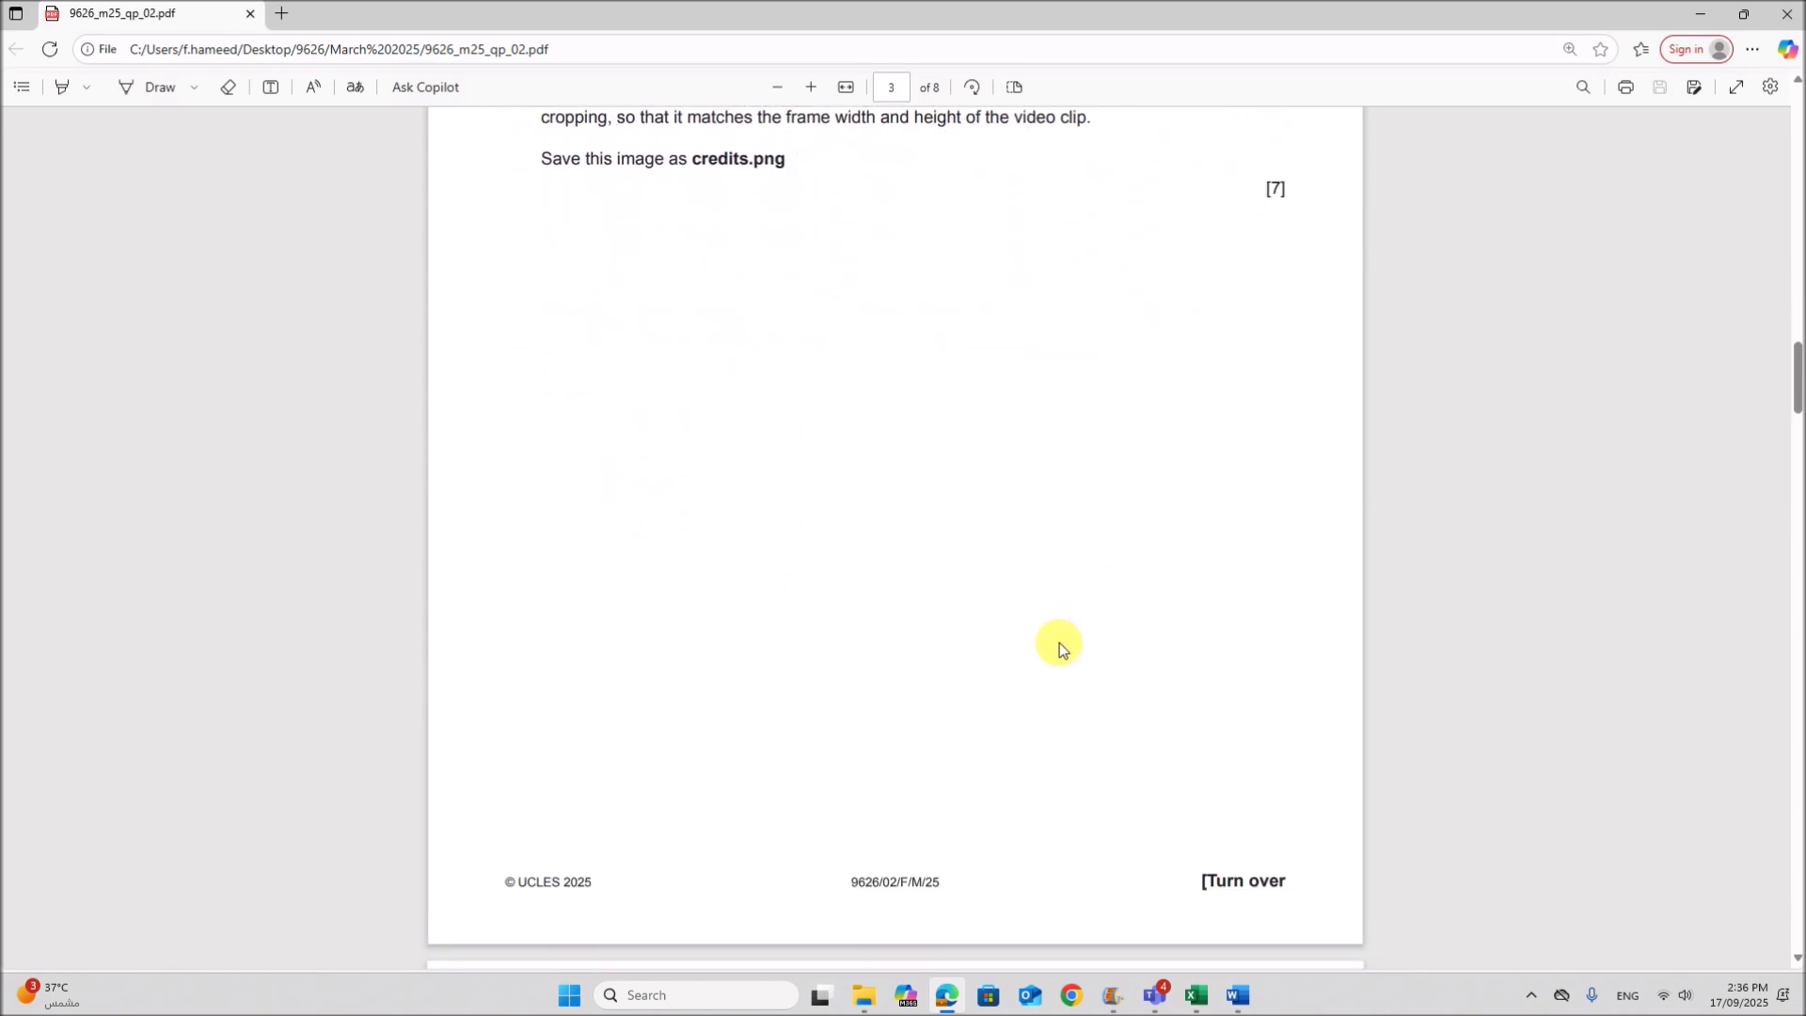
scroll(1066, 641, down, 15)
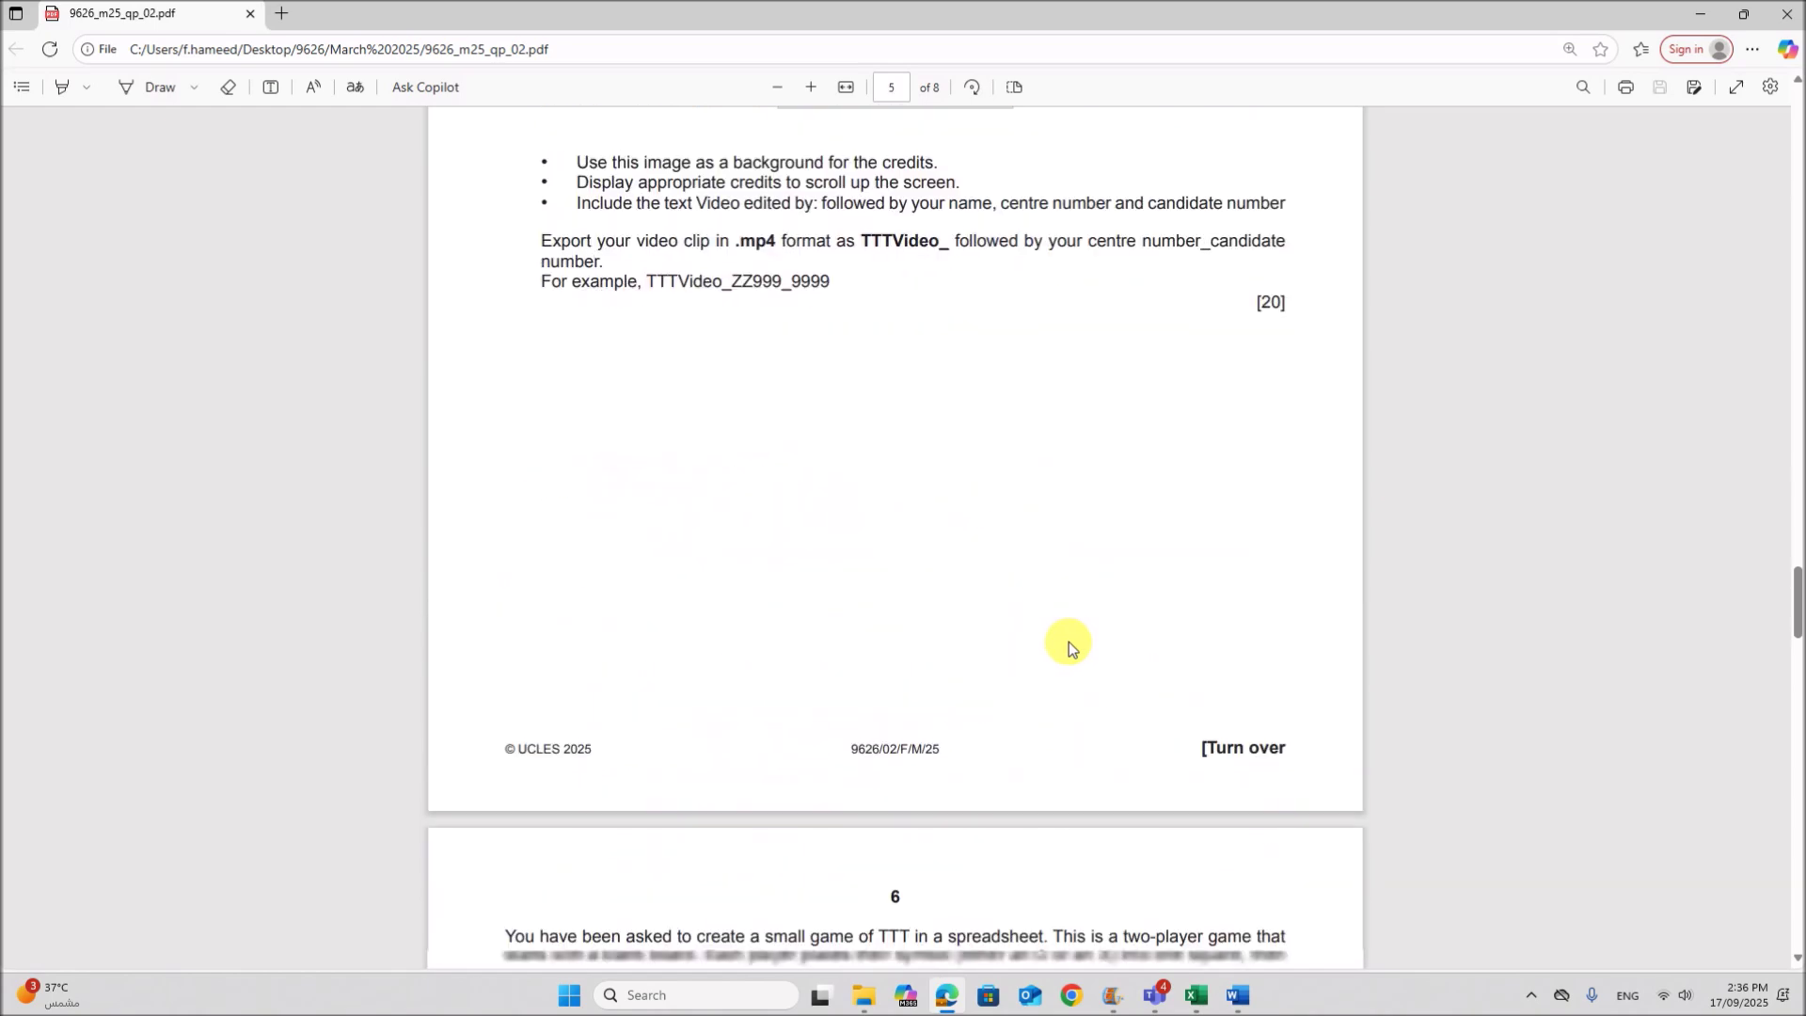
scroll(1079, 657, down, 15)
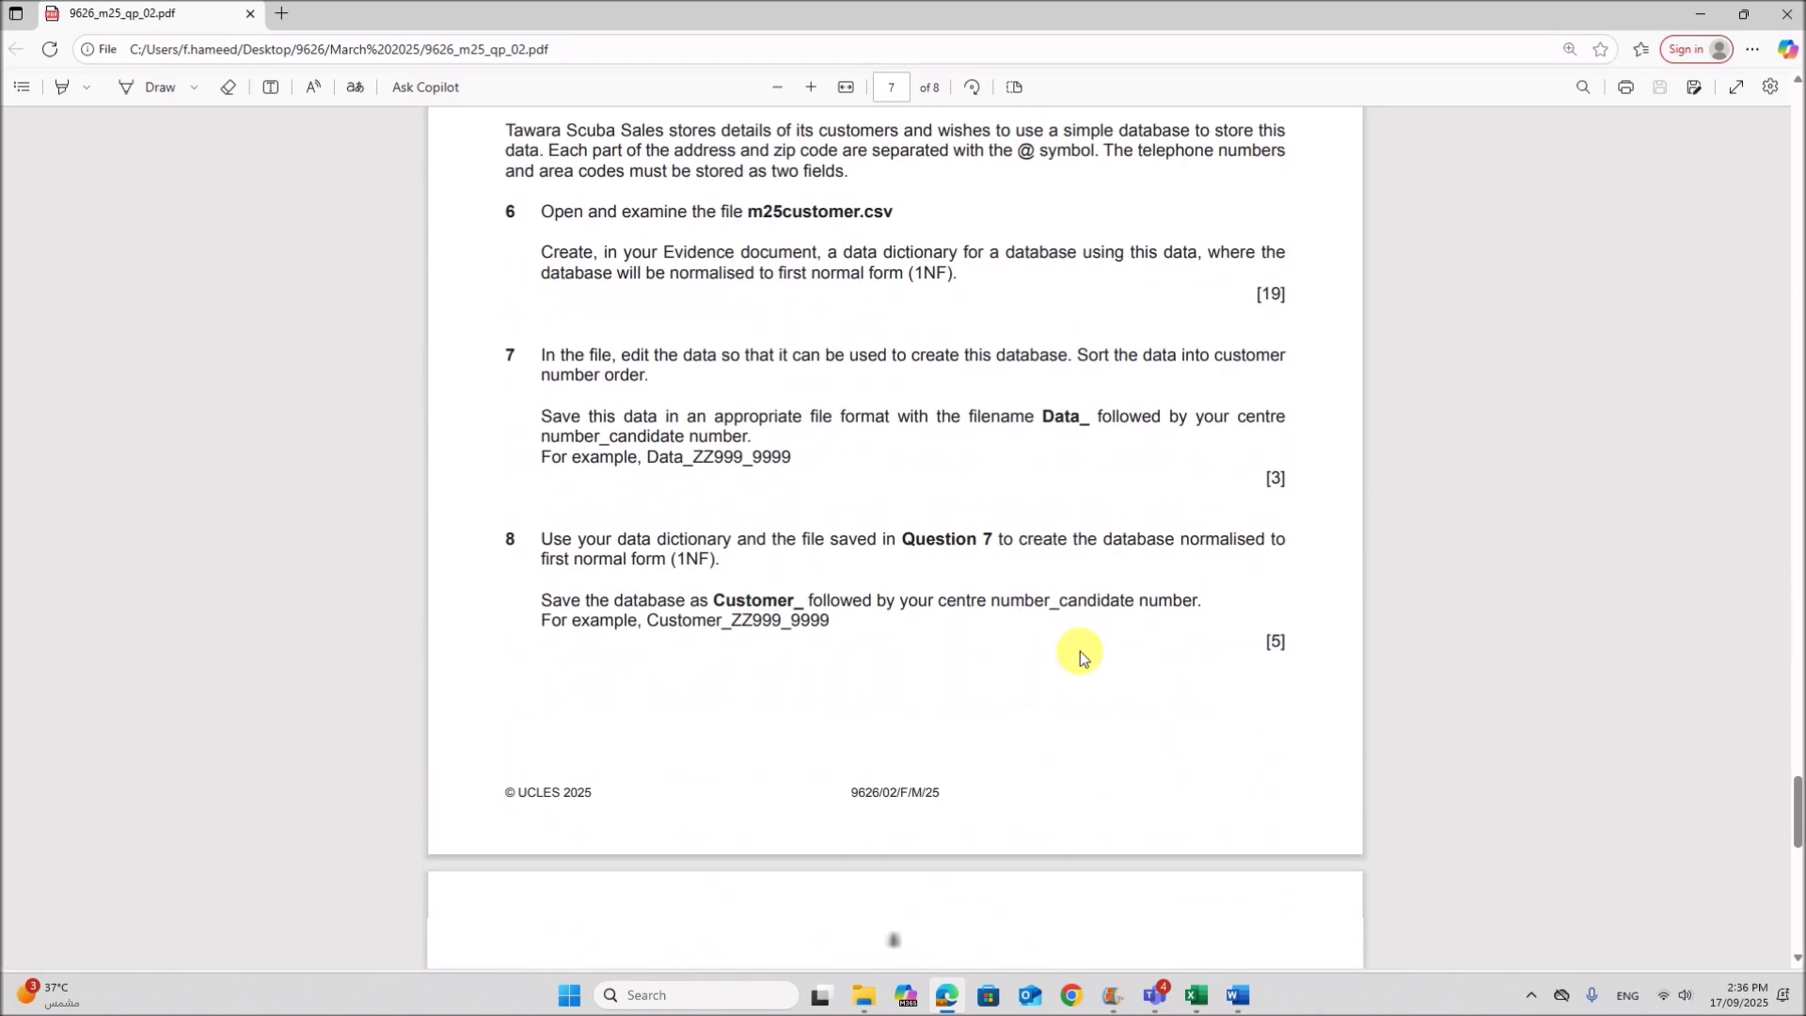
scroll(1079, 657, up, 1)
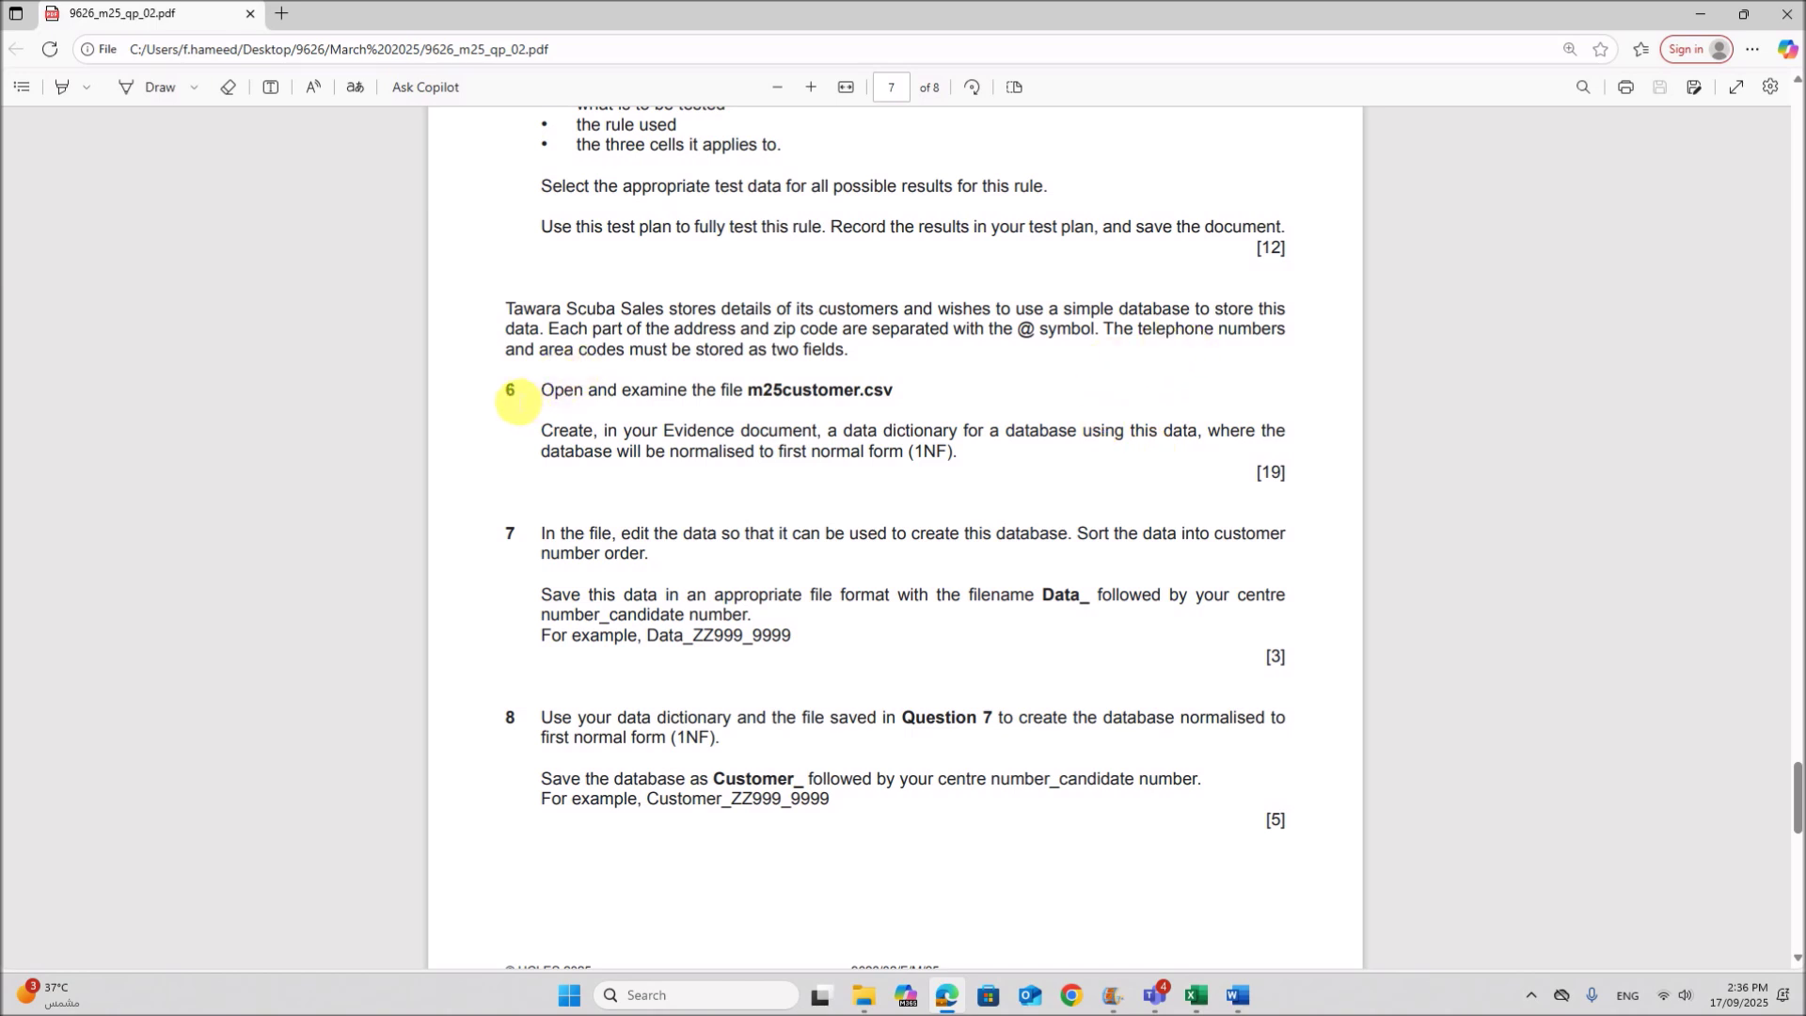
drag(562, 318, 522, 343)
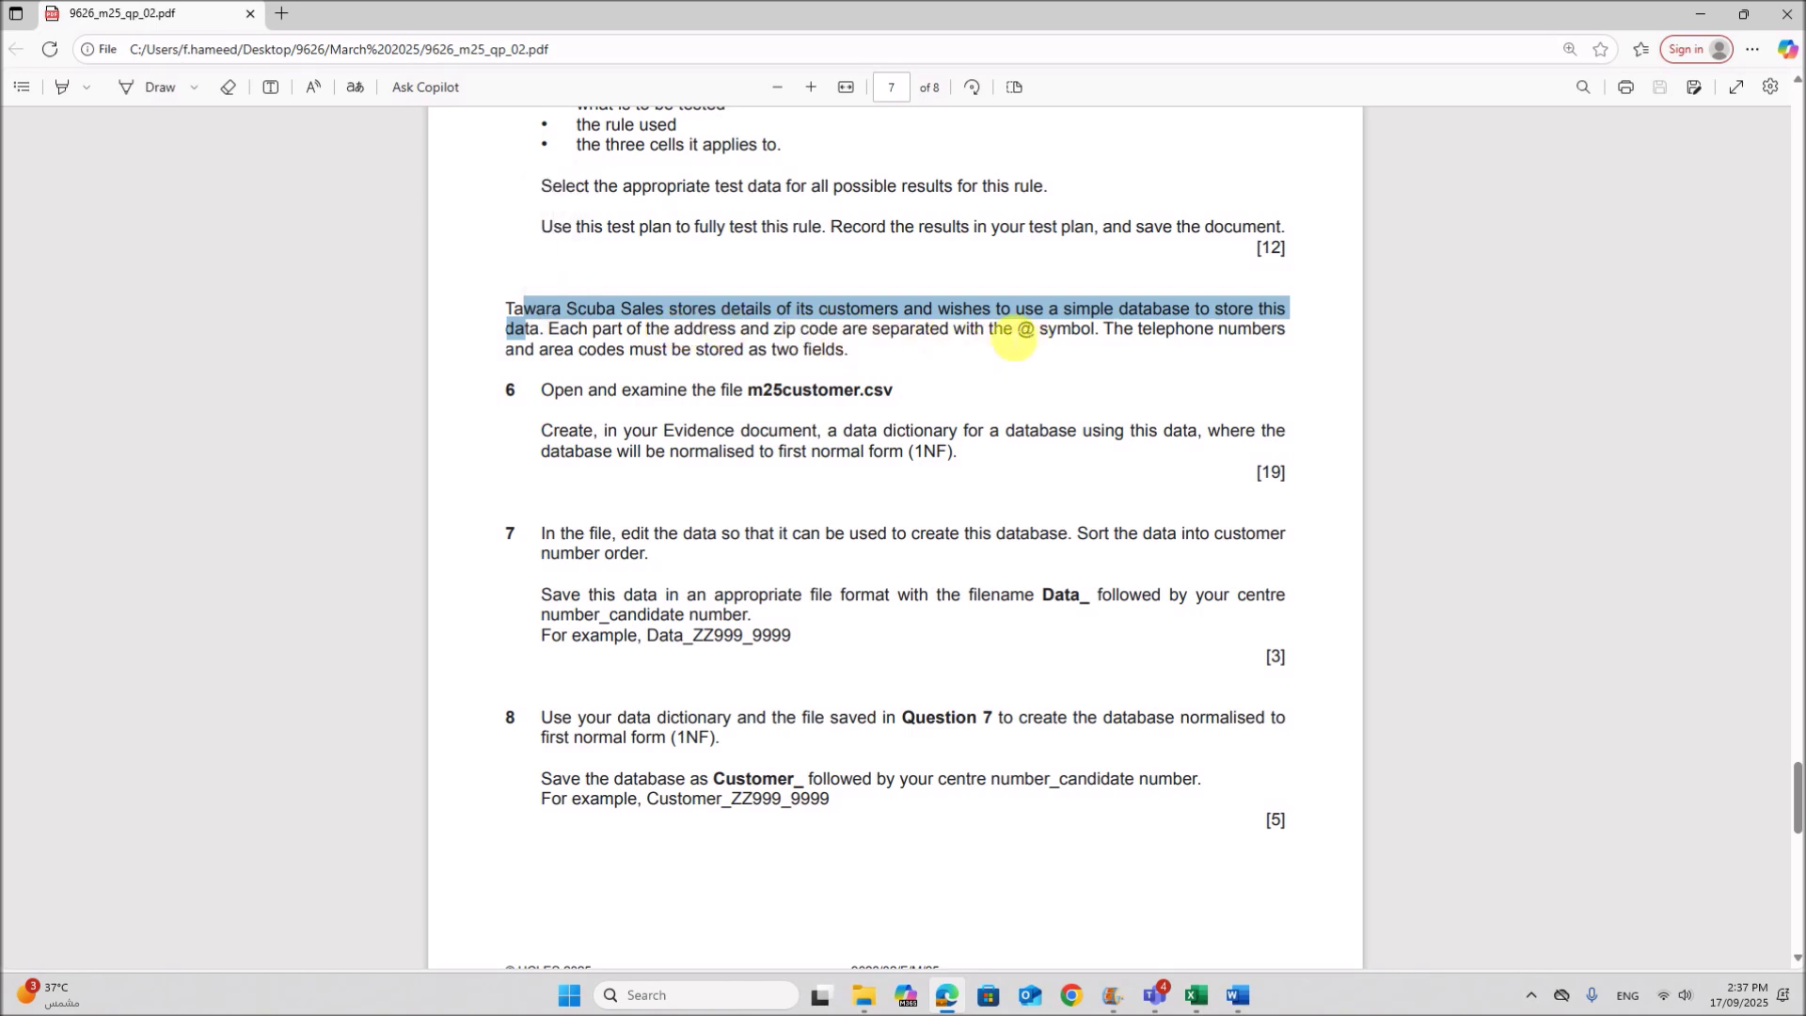
double_click(1026, 329)
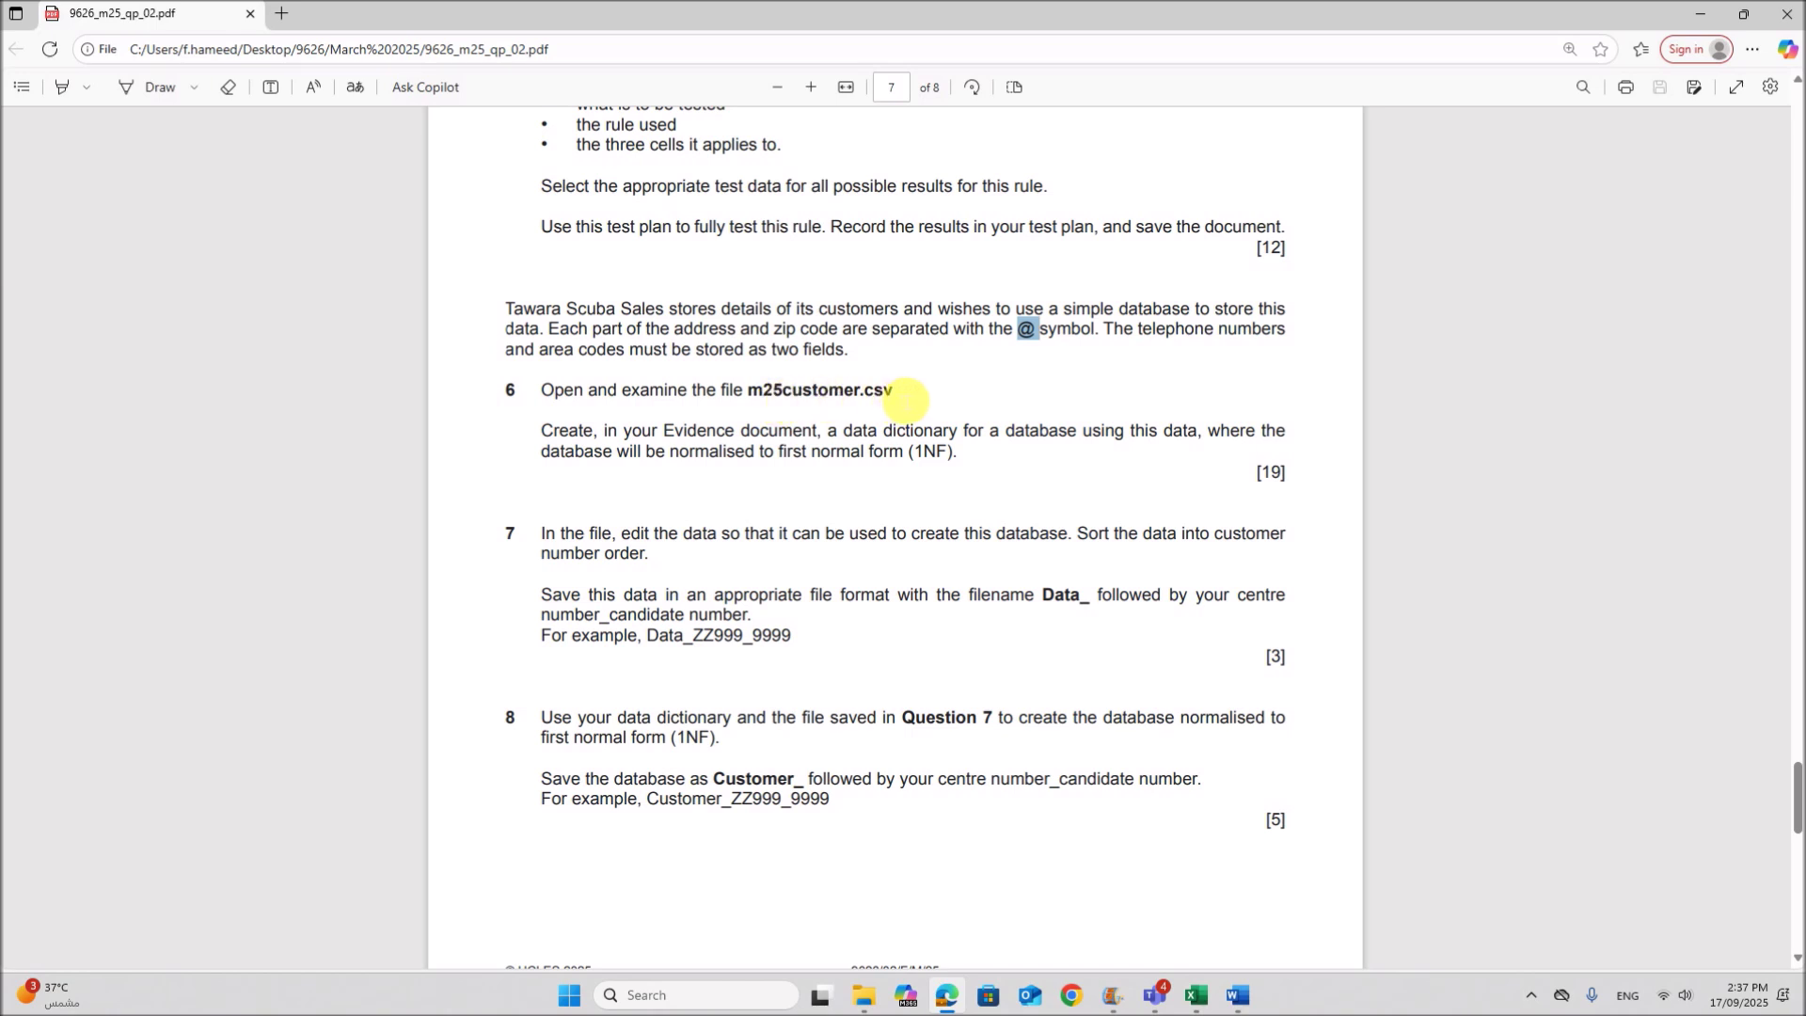
drag(555, 435, 958, 465)
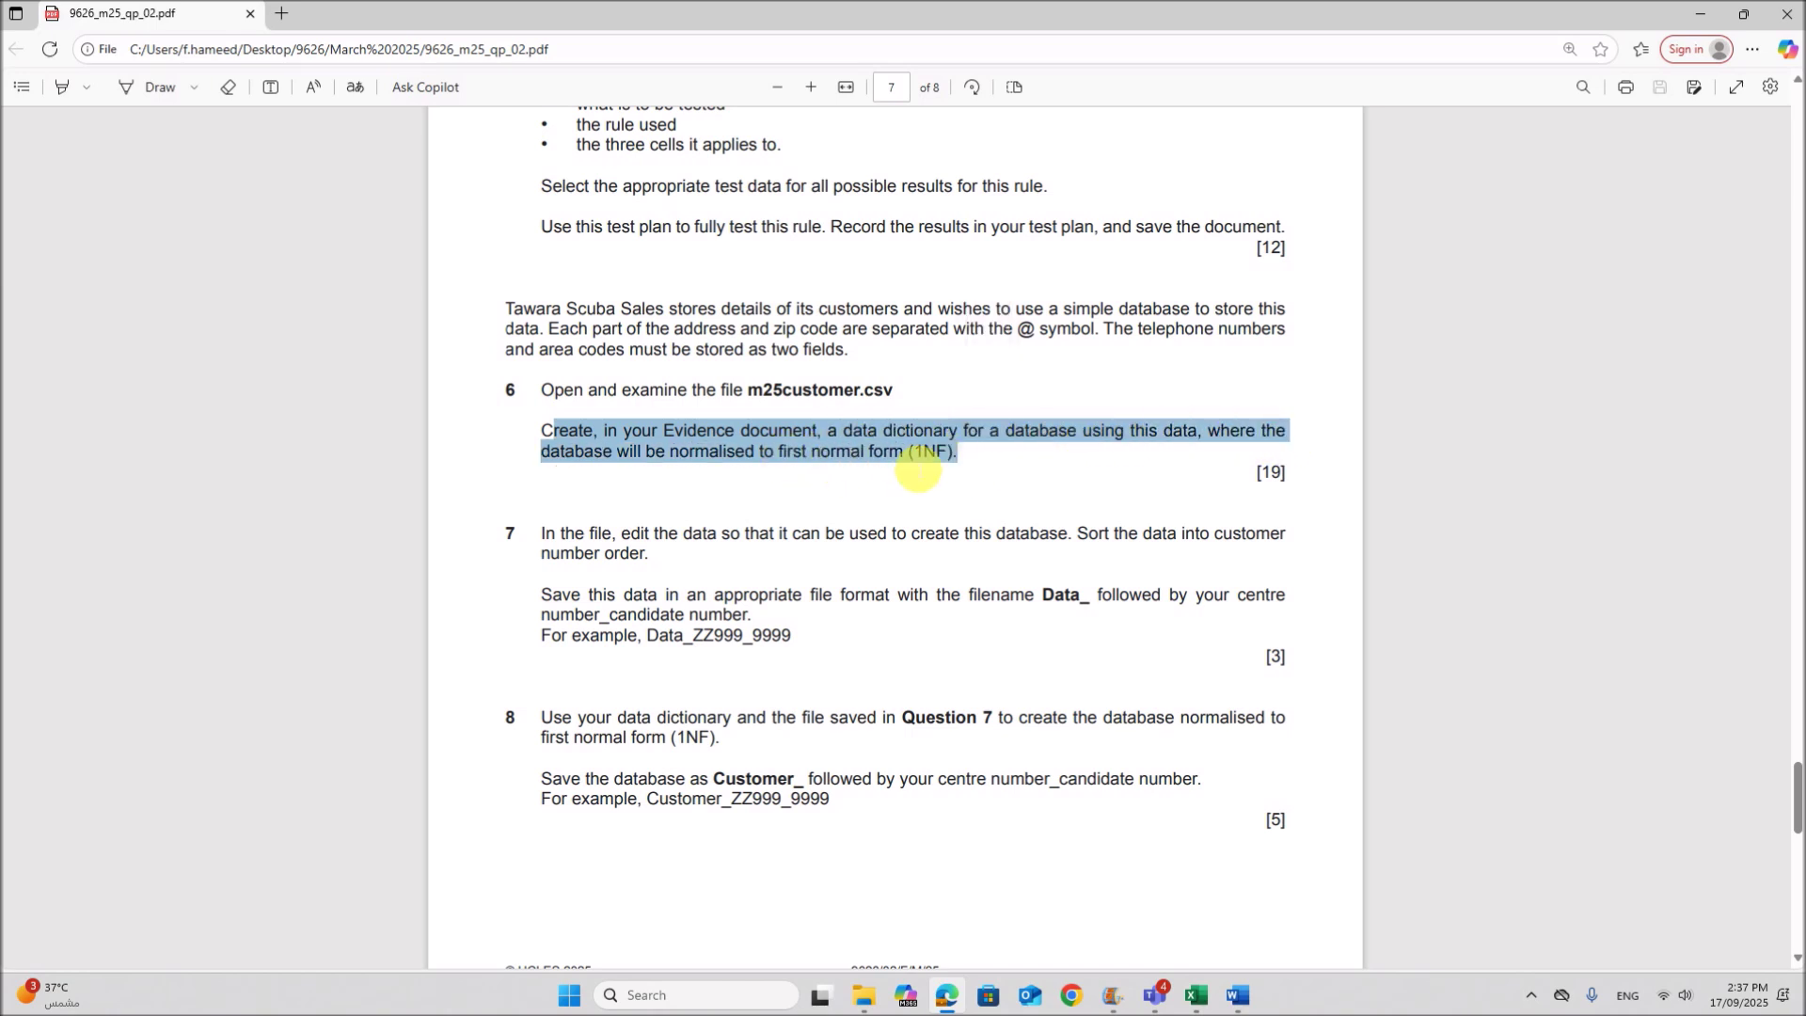
click(1005, 461)
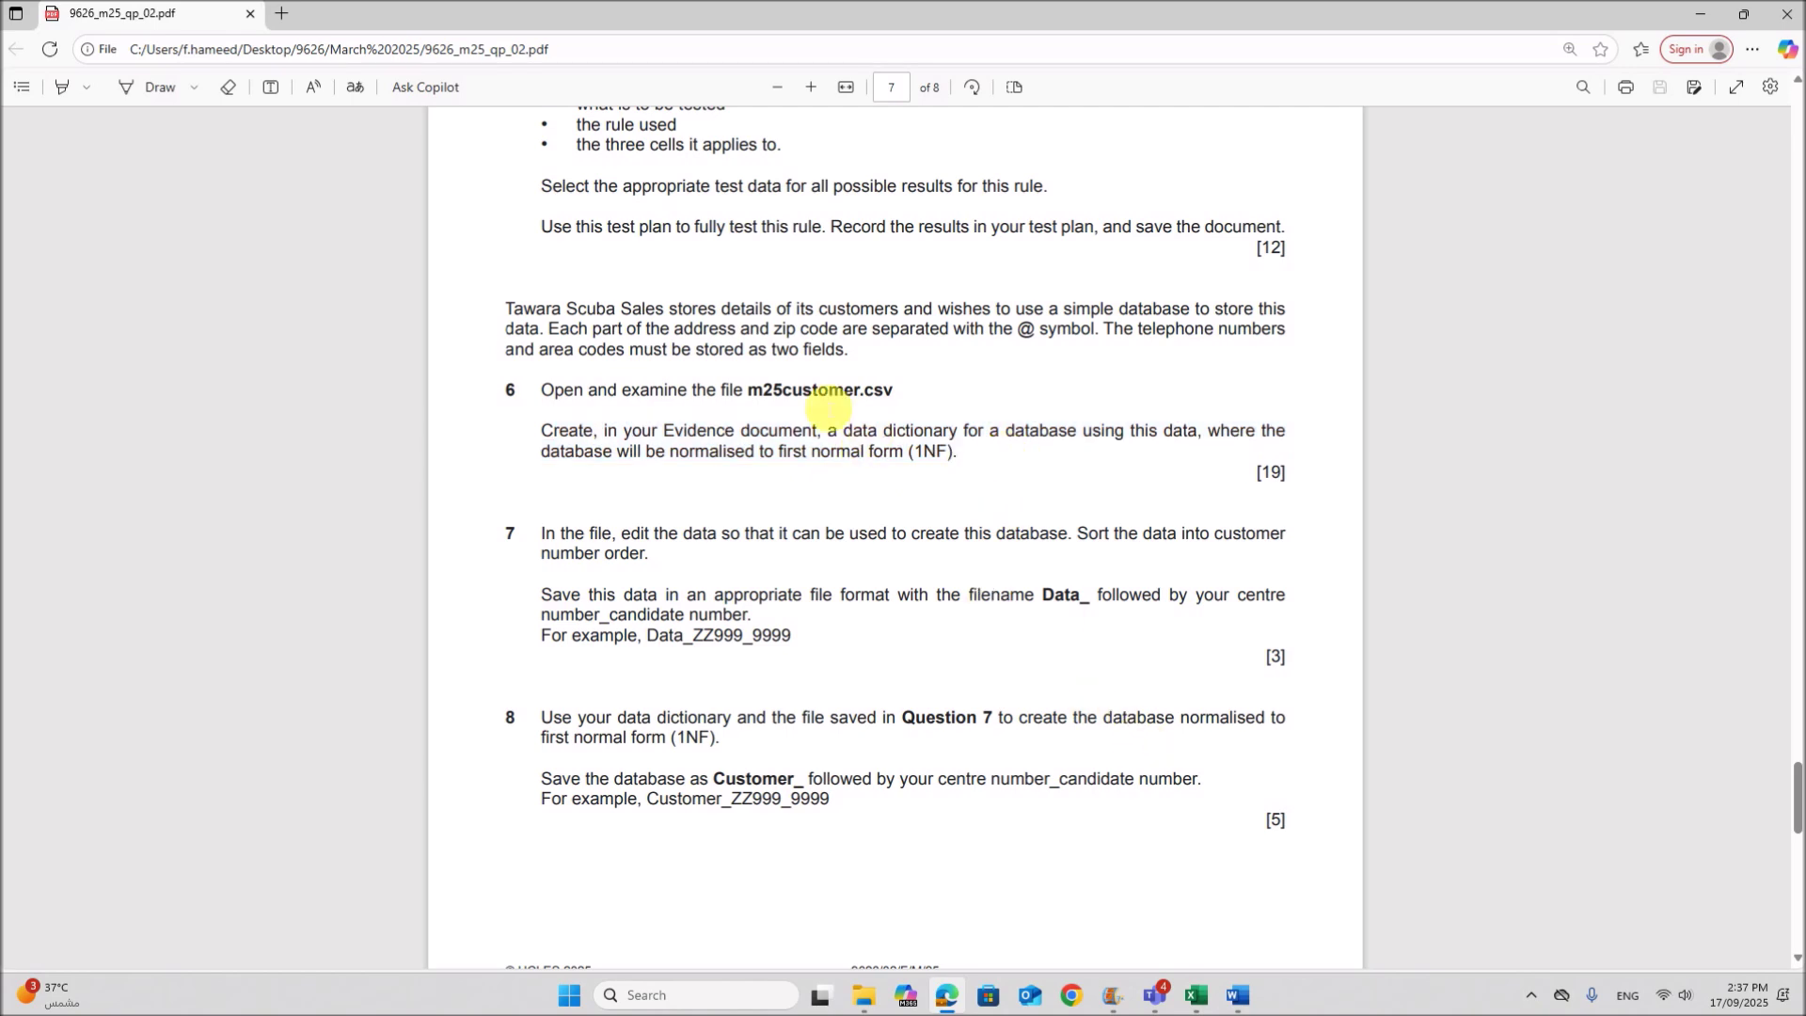
drag(750, 393, 892, 393)
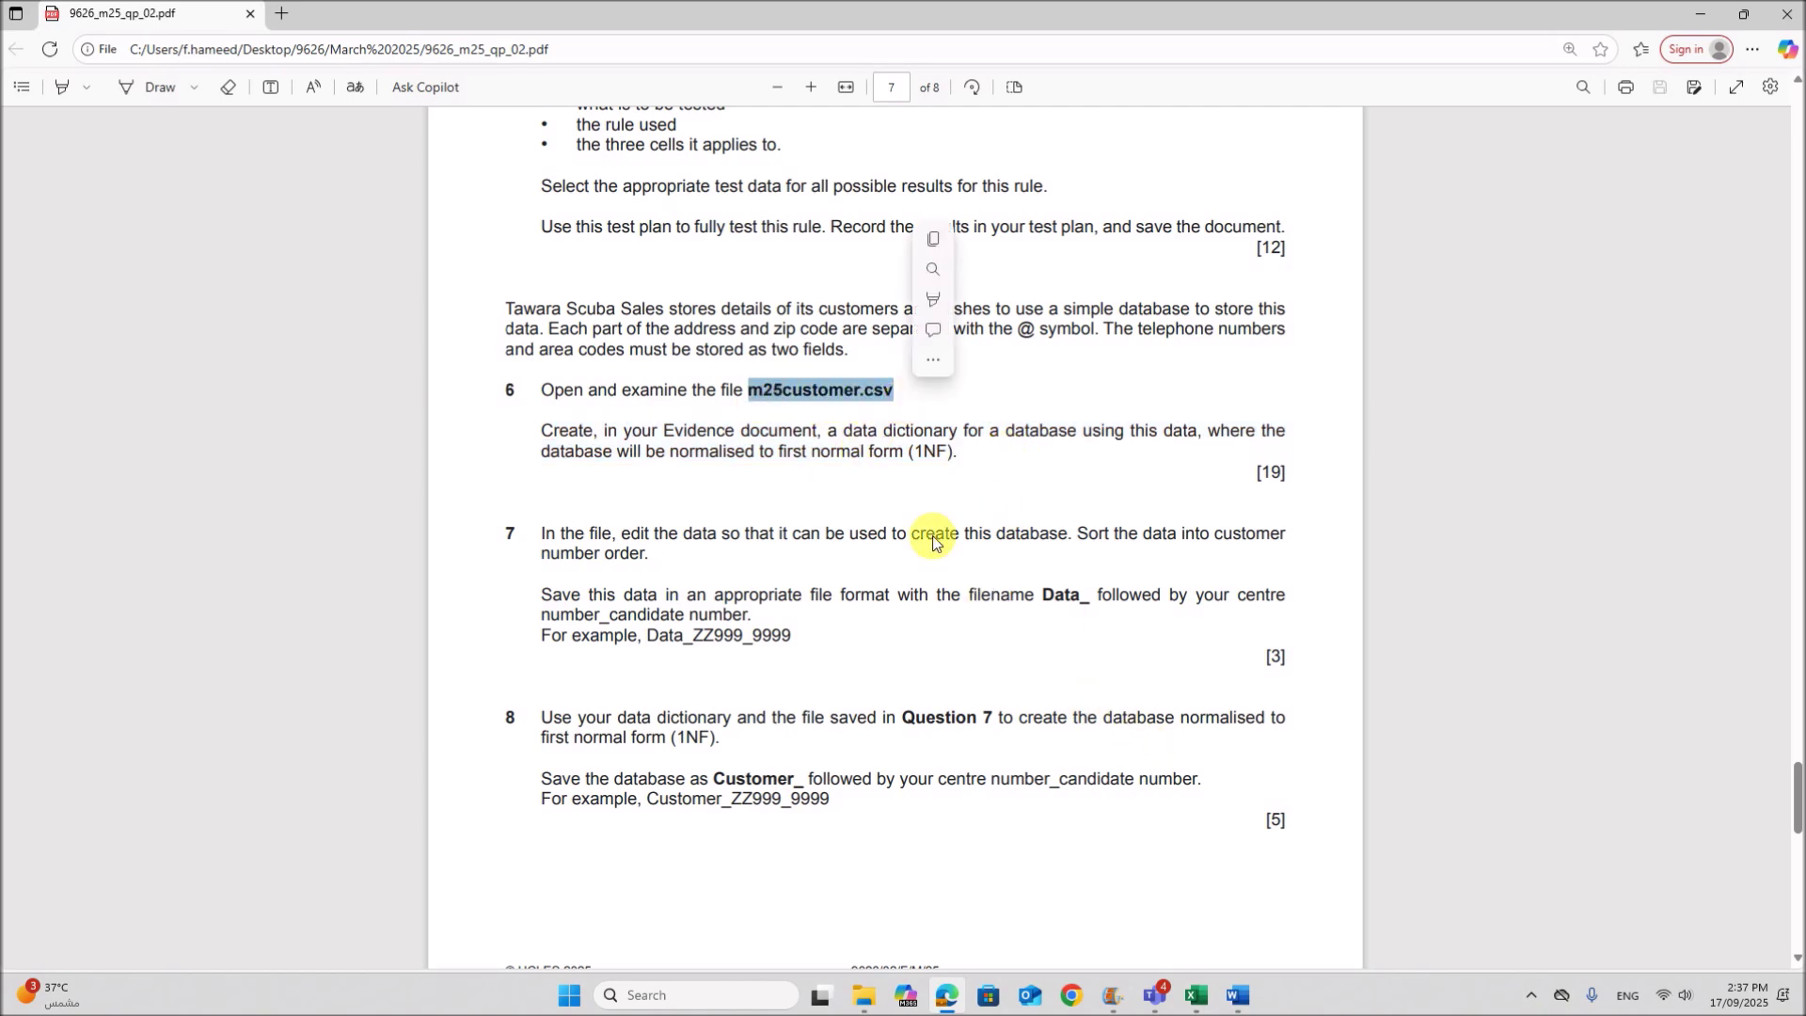
- Switch to the m25customer file in Excel and fit all column widths to their contents
click(1194, 995)
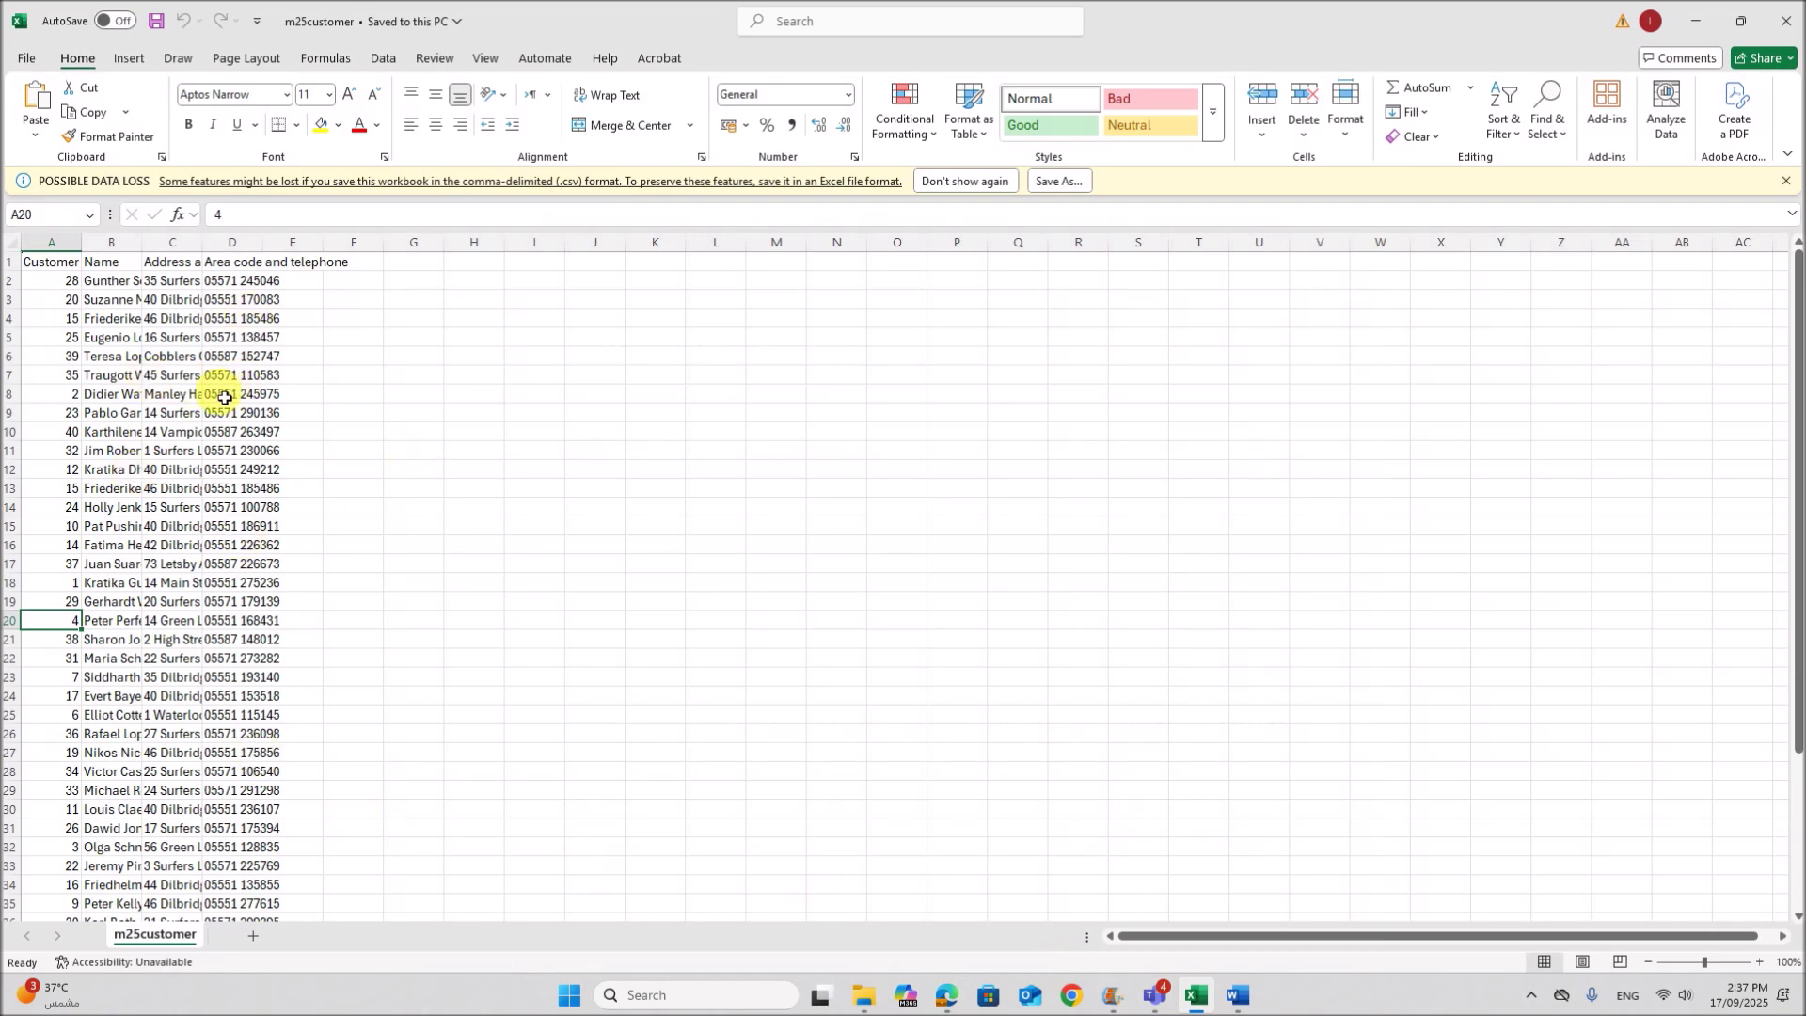
click(10, 244)
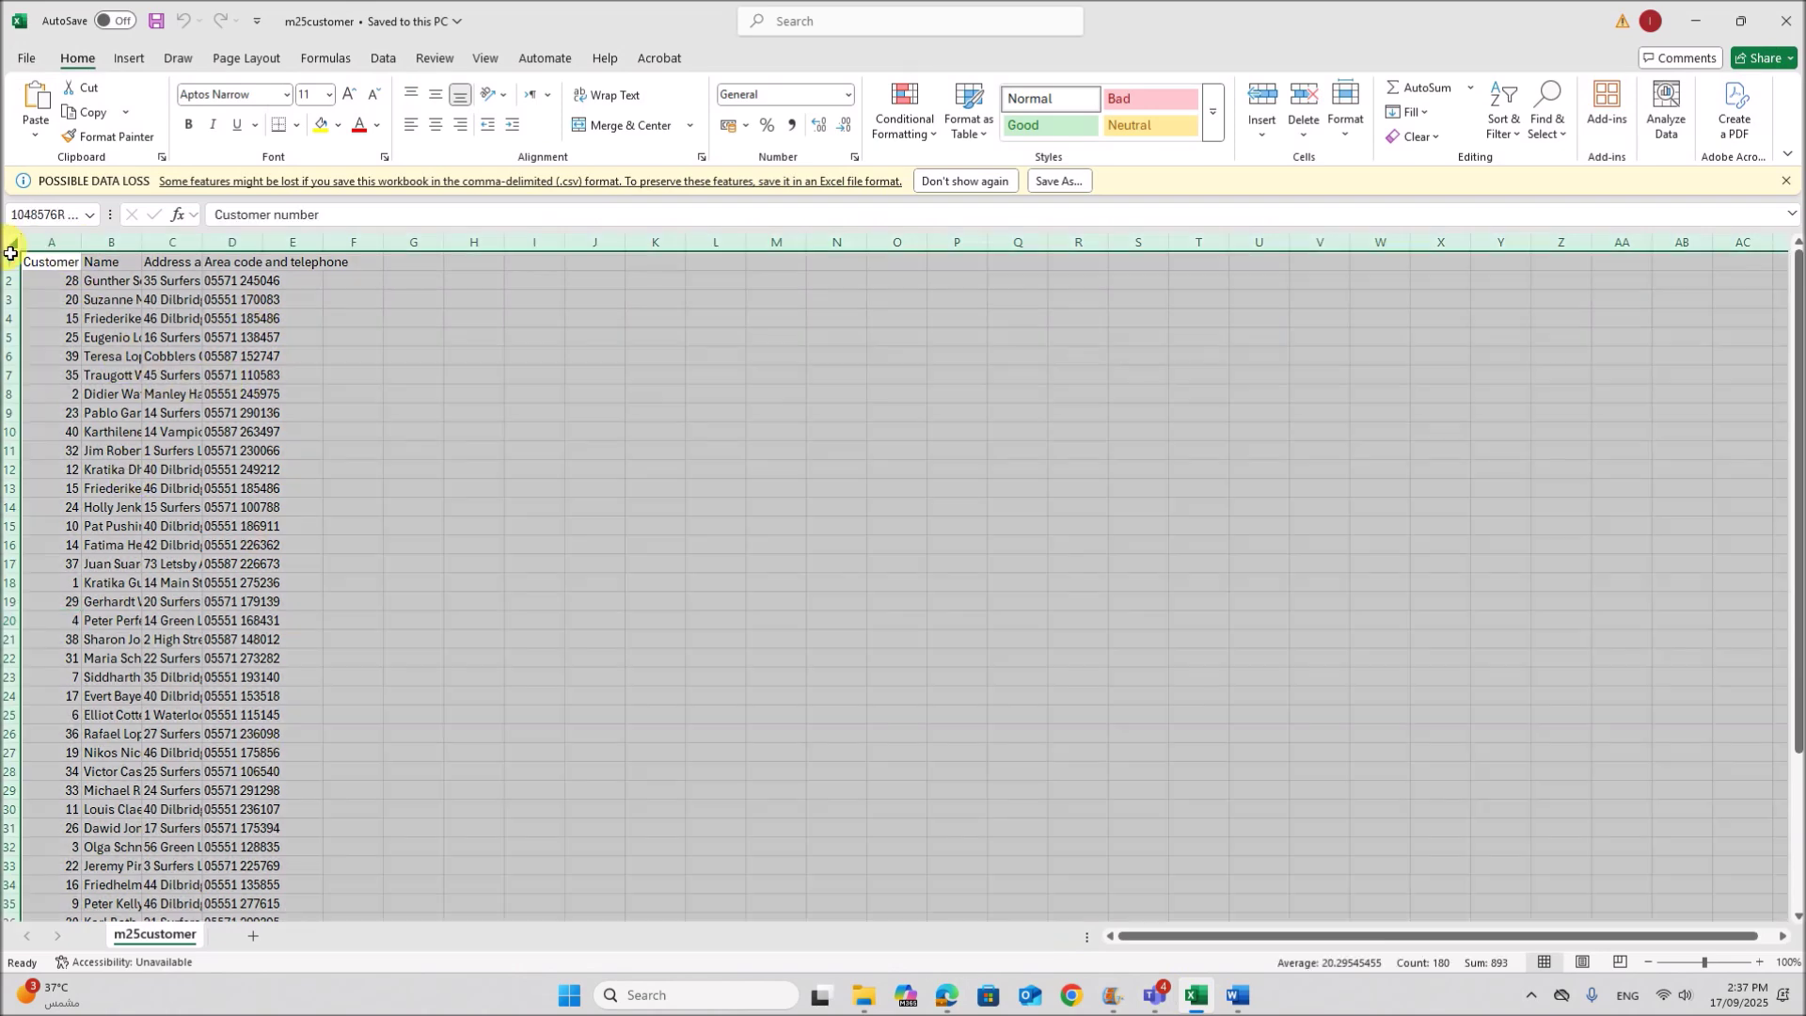
double_click(94, 254)
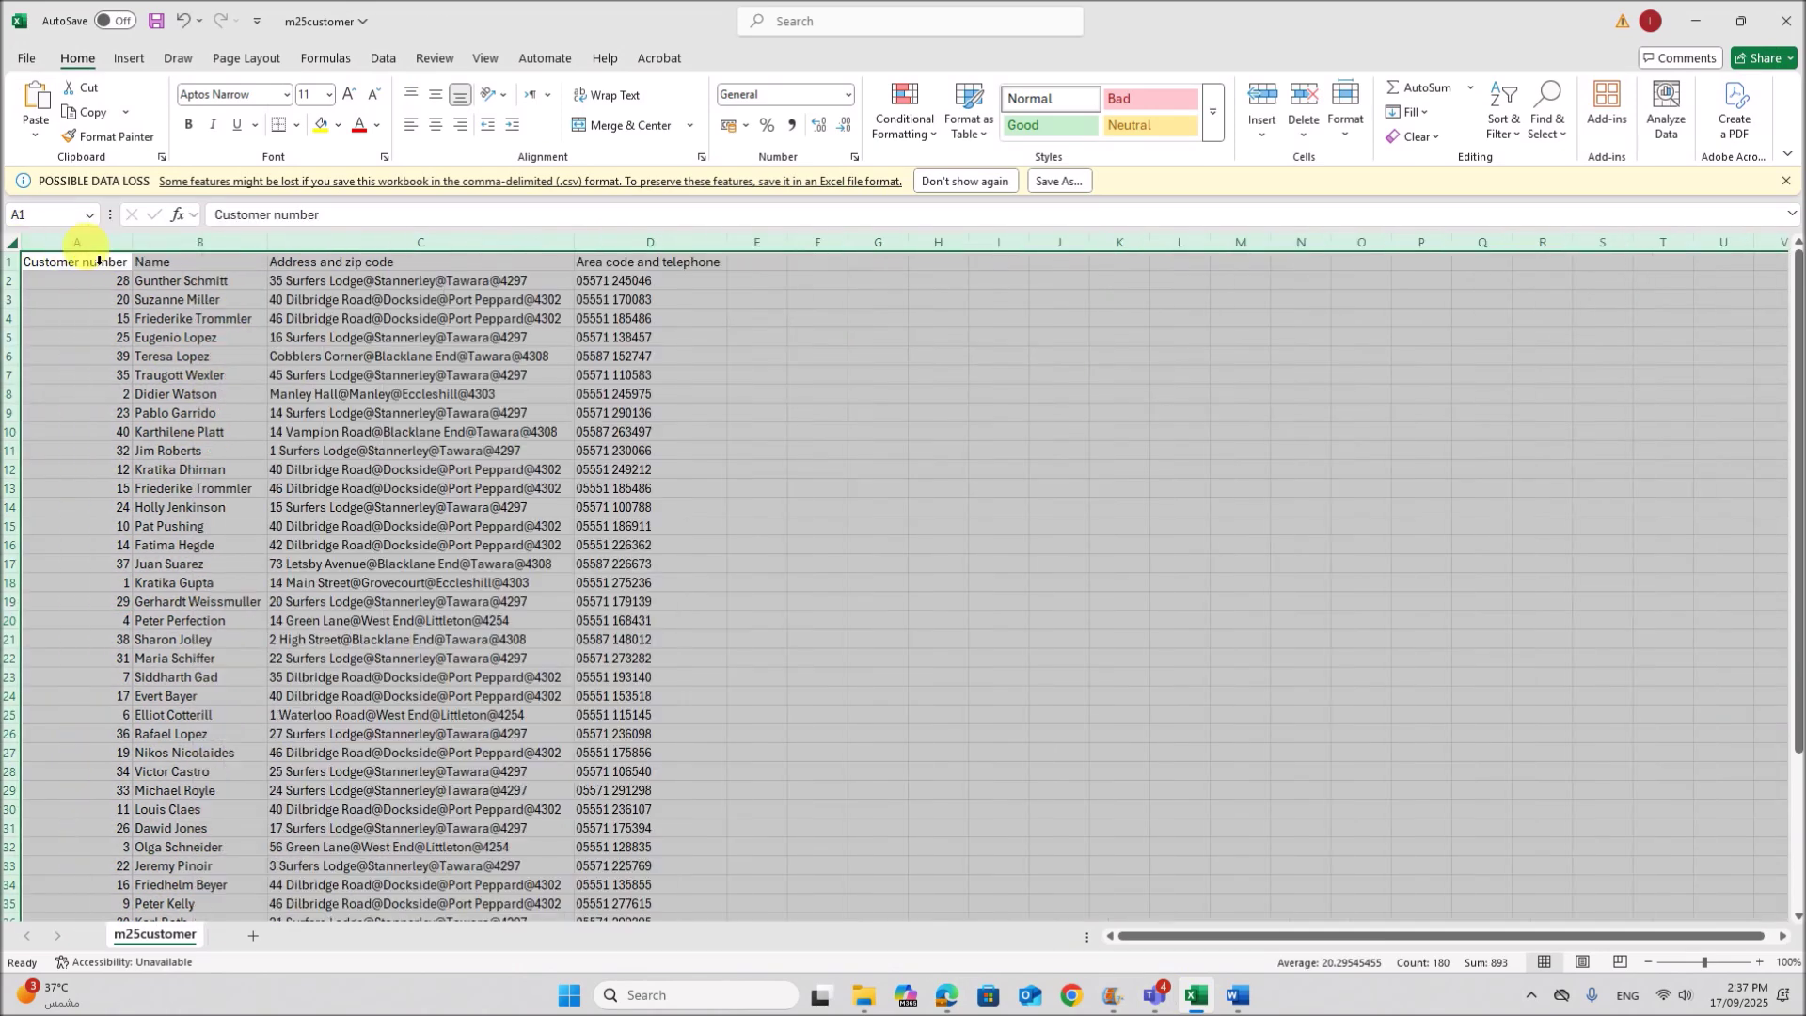
- Enlarge the customer sheet to 150% zoom and dismiss the possible data loss warning
click(1195, 542)
click(1759, 961)
click(1759, 962)
click(1759, 962)
click(1759, 961)
click(1759, 961)
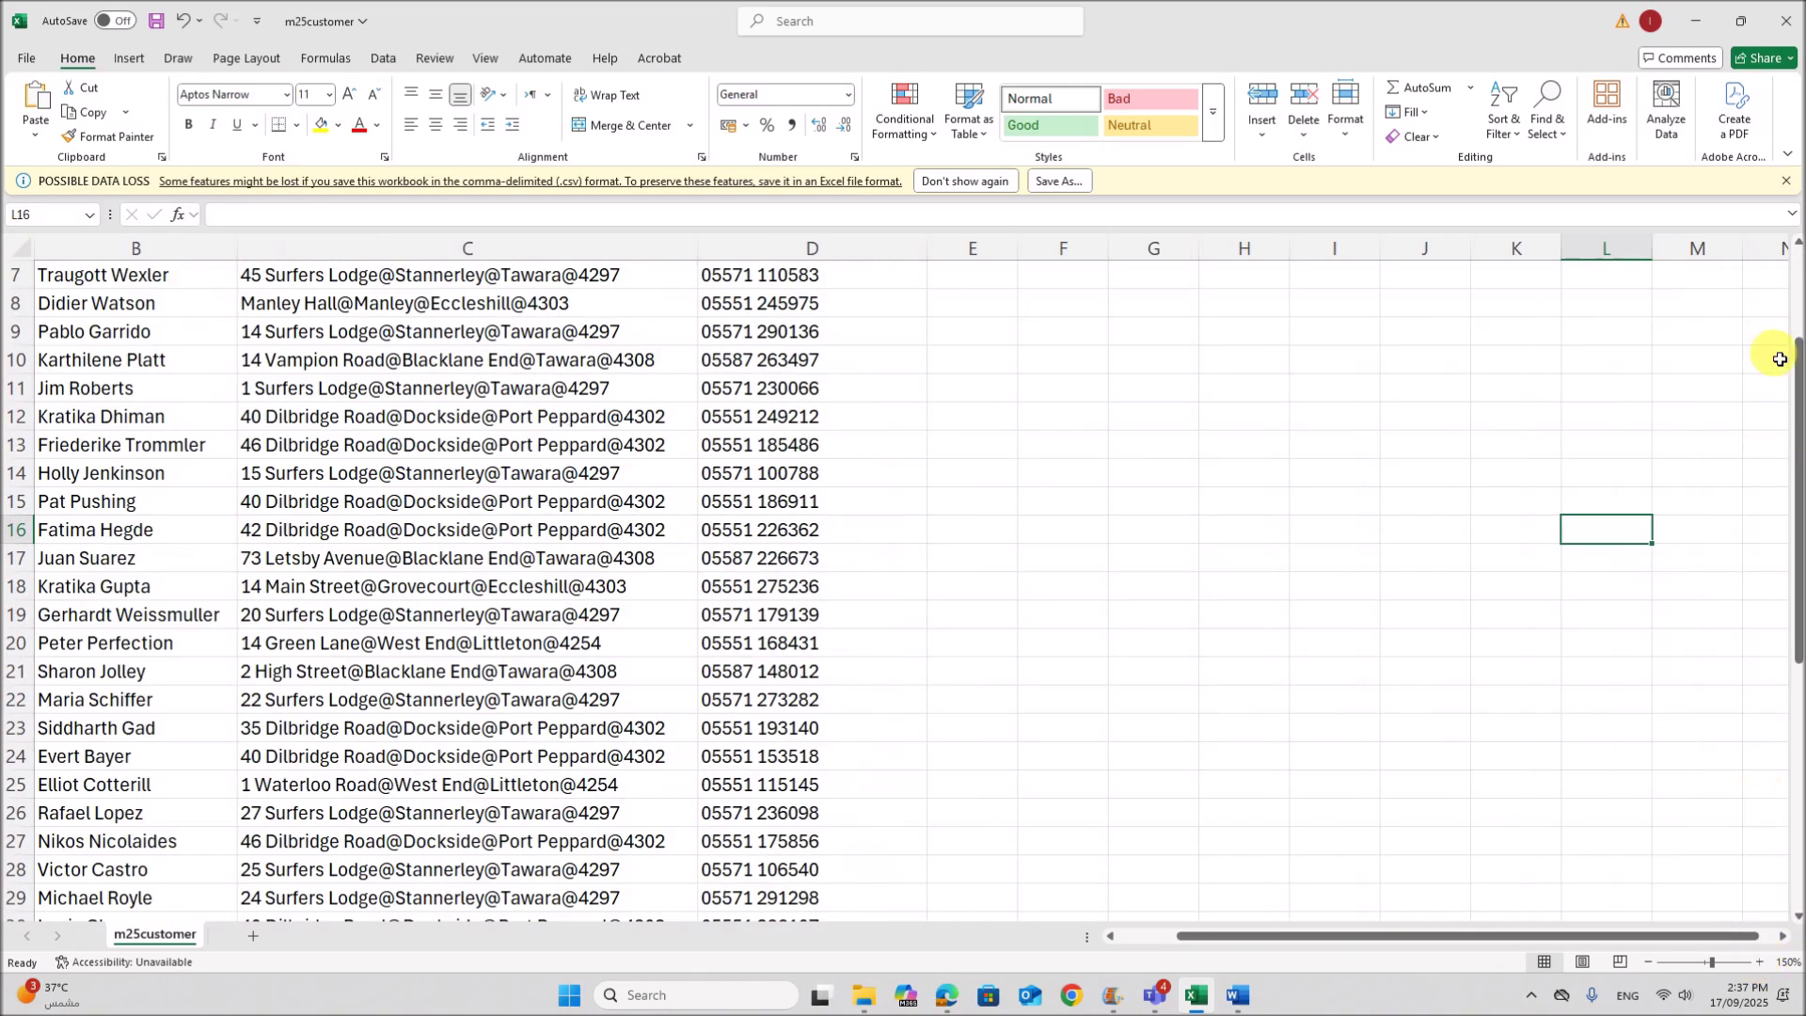
click(1786, 180)
drag(1288, 943, 1232, 939)
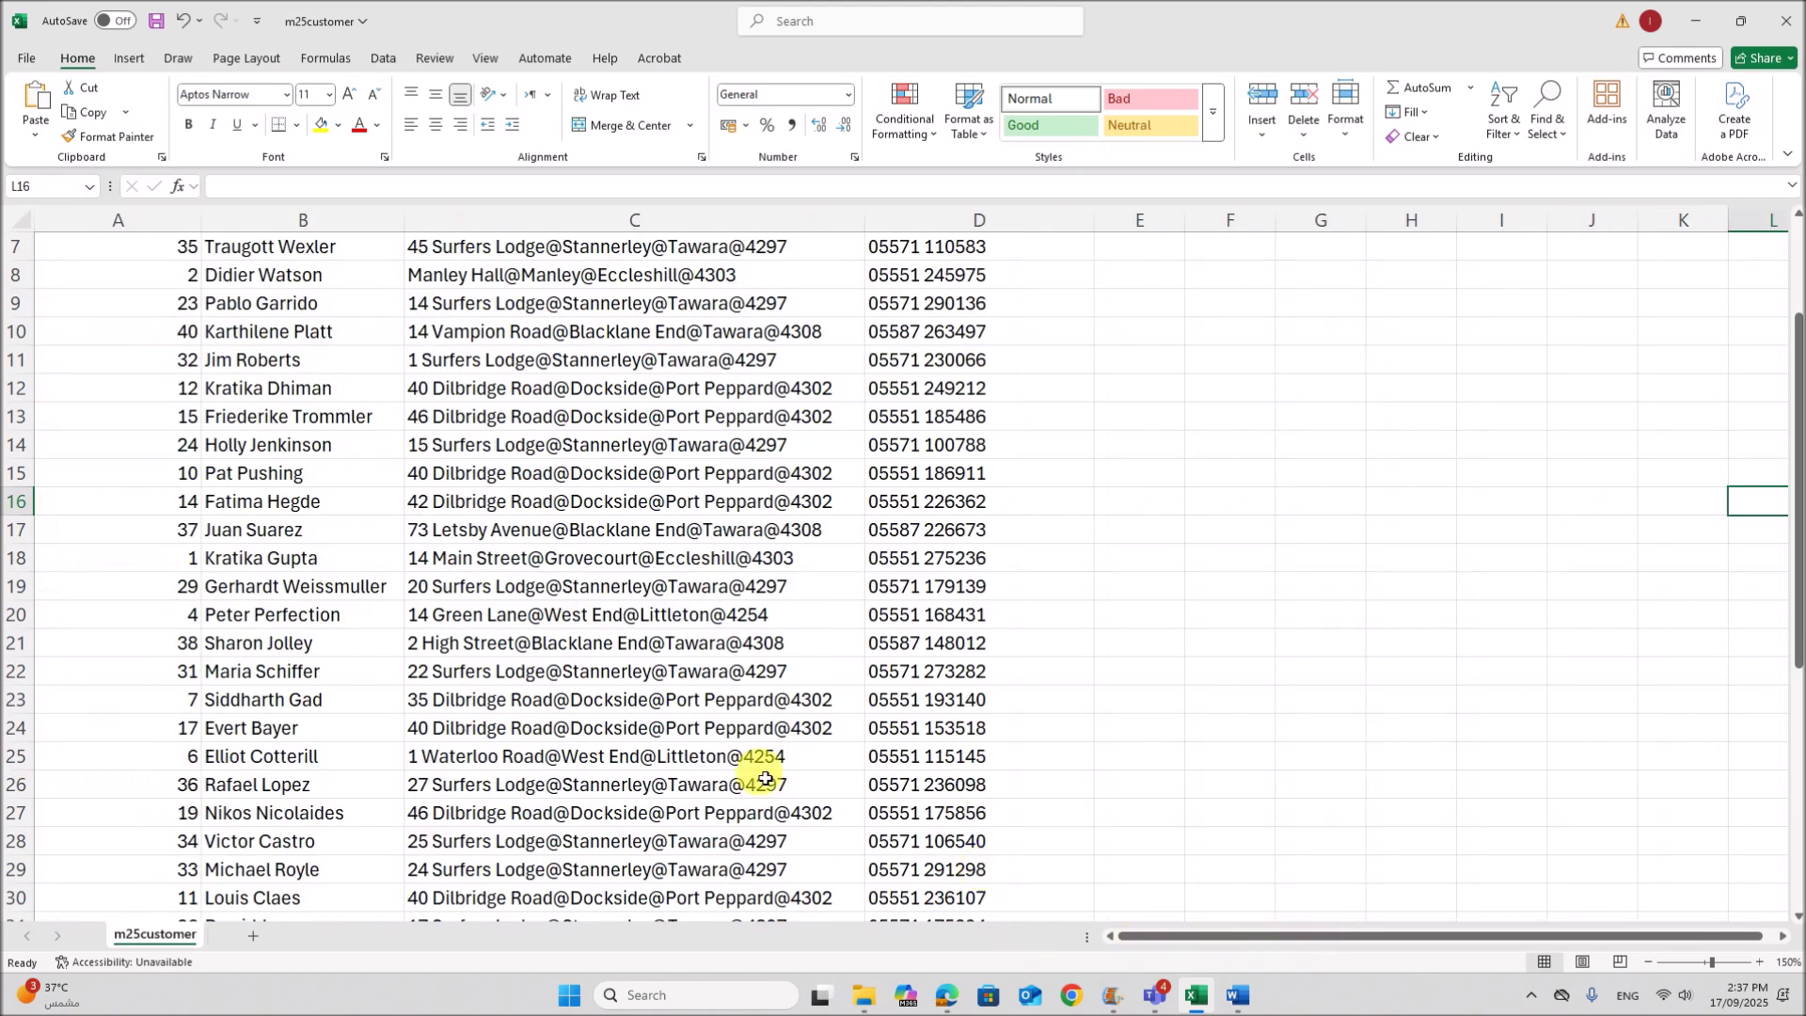
scroll(697, 732, up, 2)
click(1061, 480)
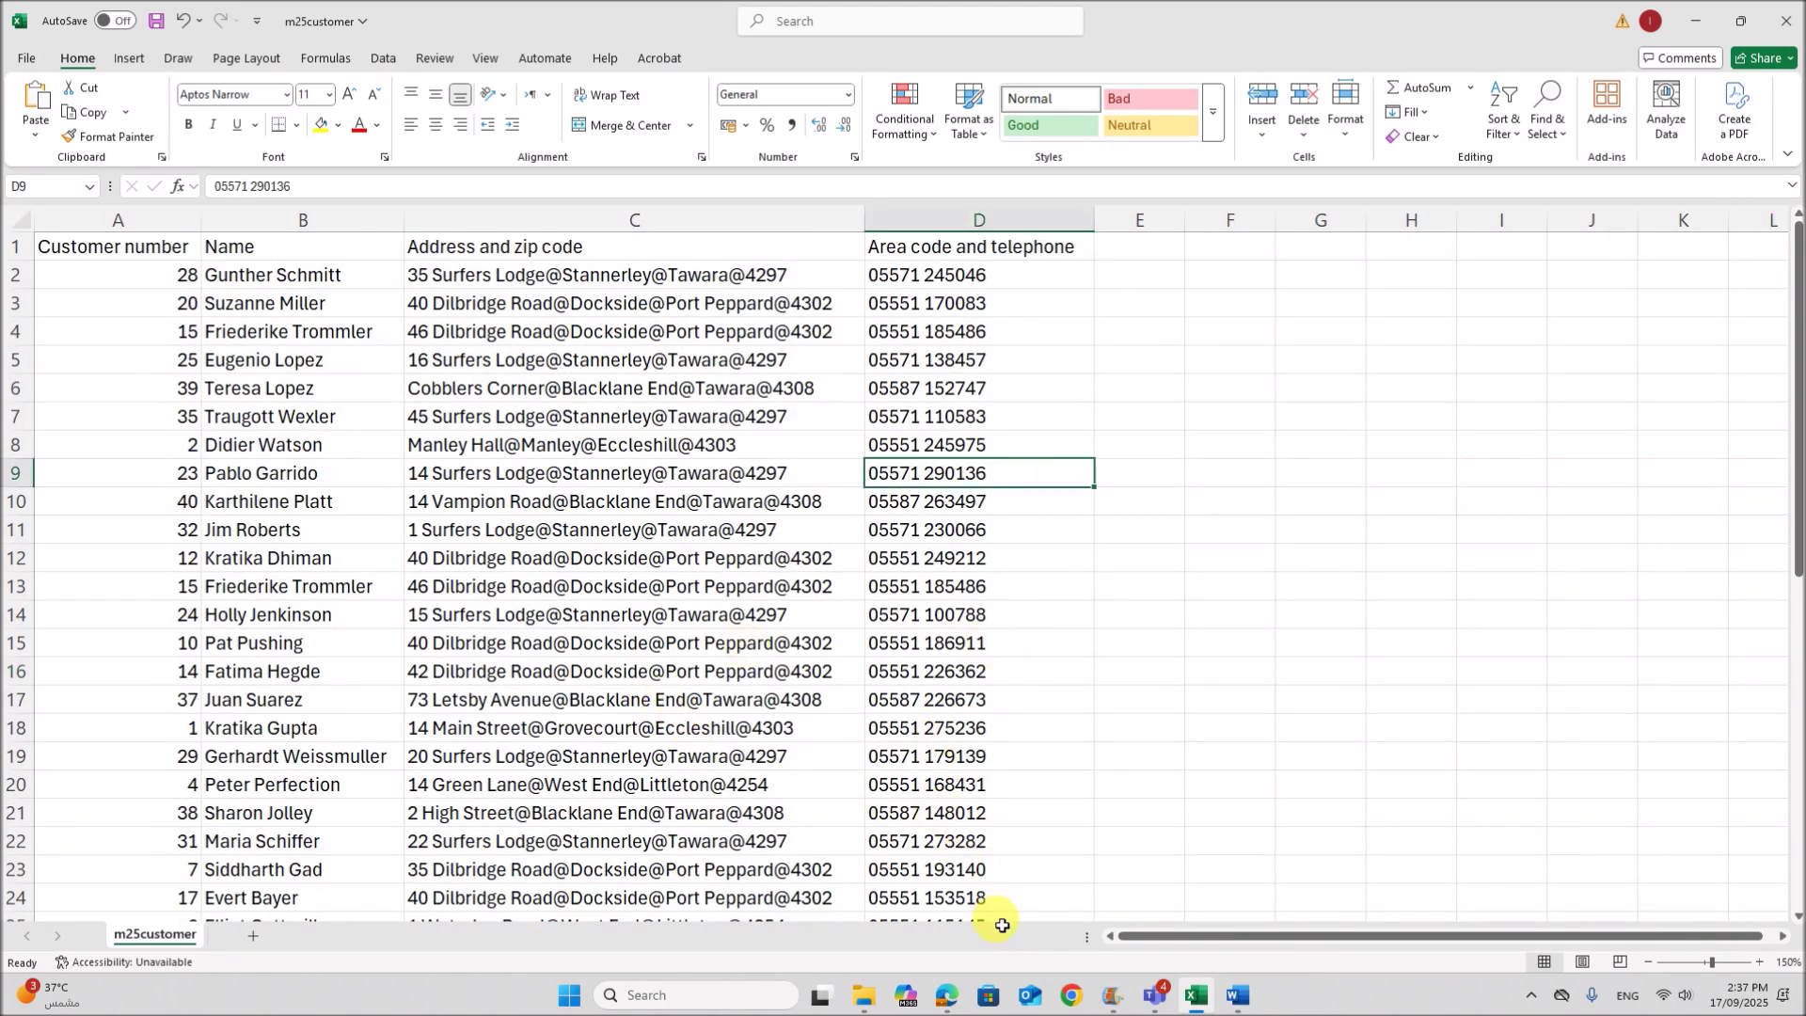
- Rename the Customer number heading in cell A1 as Customer_ID
click(164, 258)
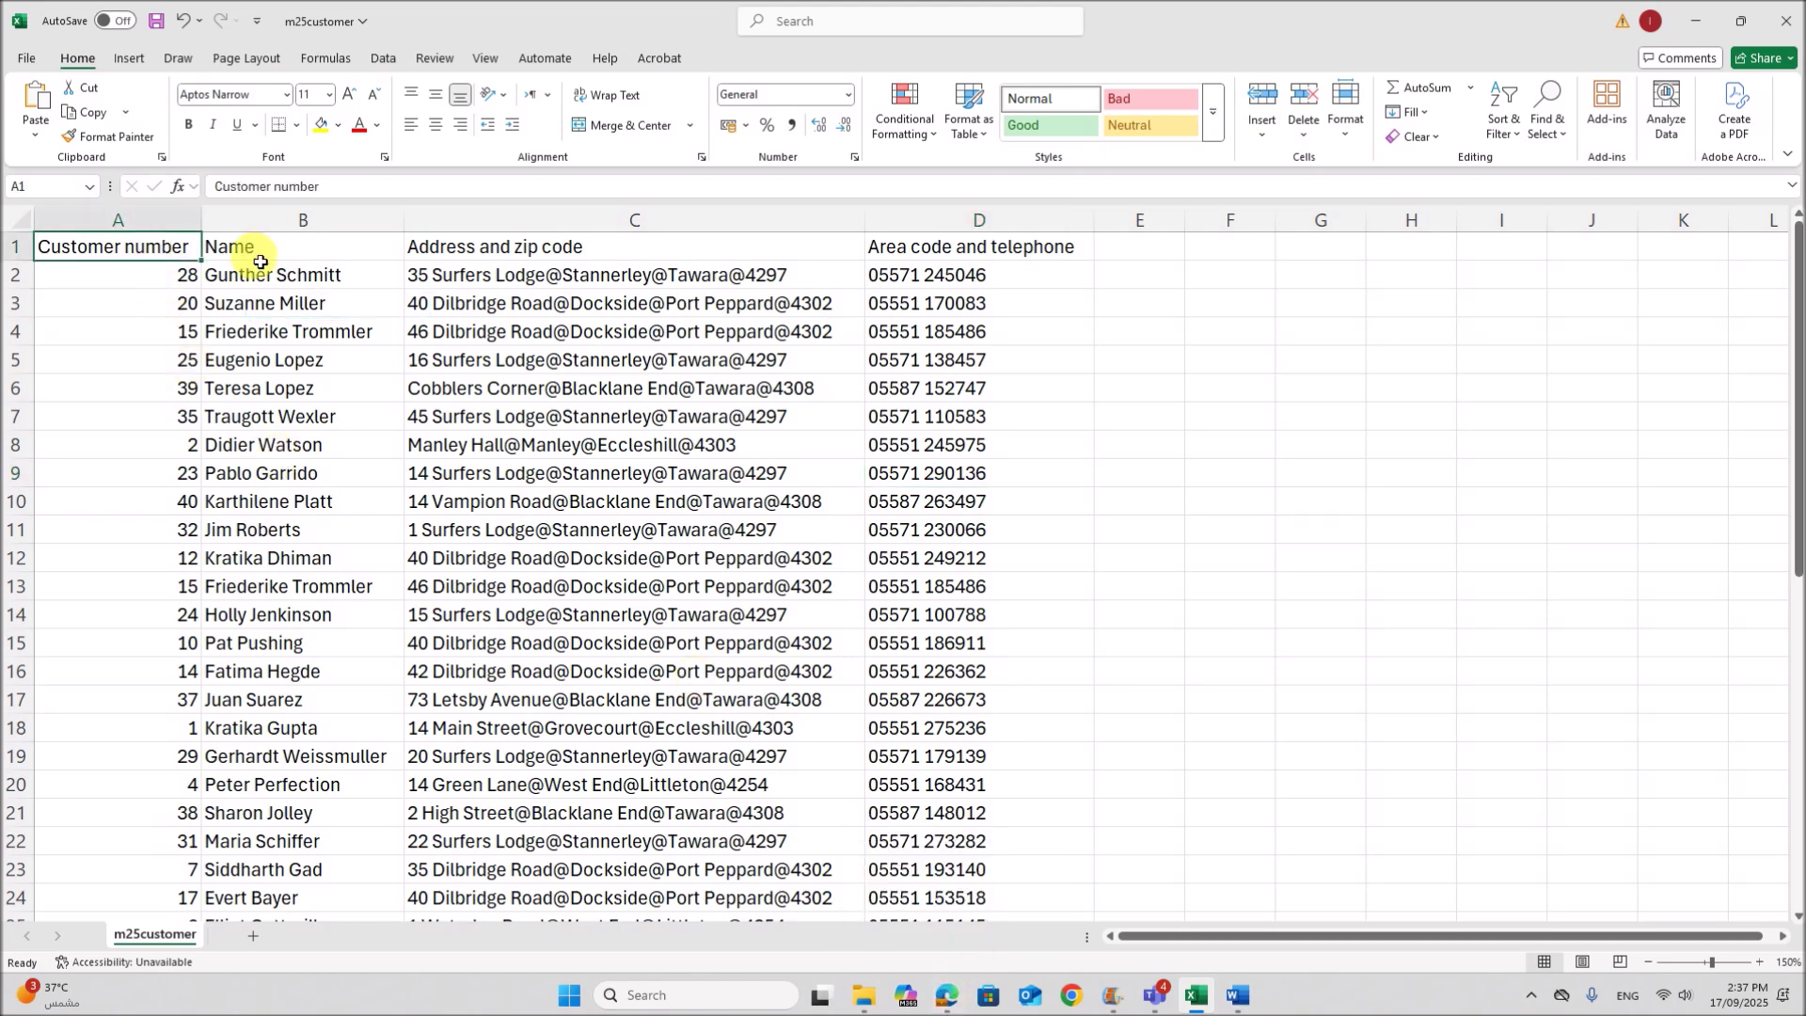
text(Customer_)
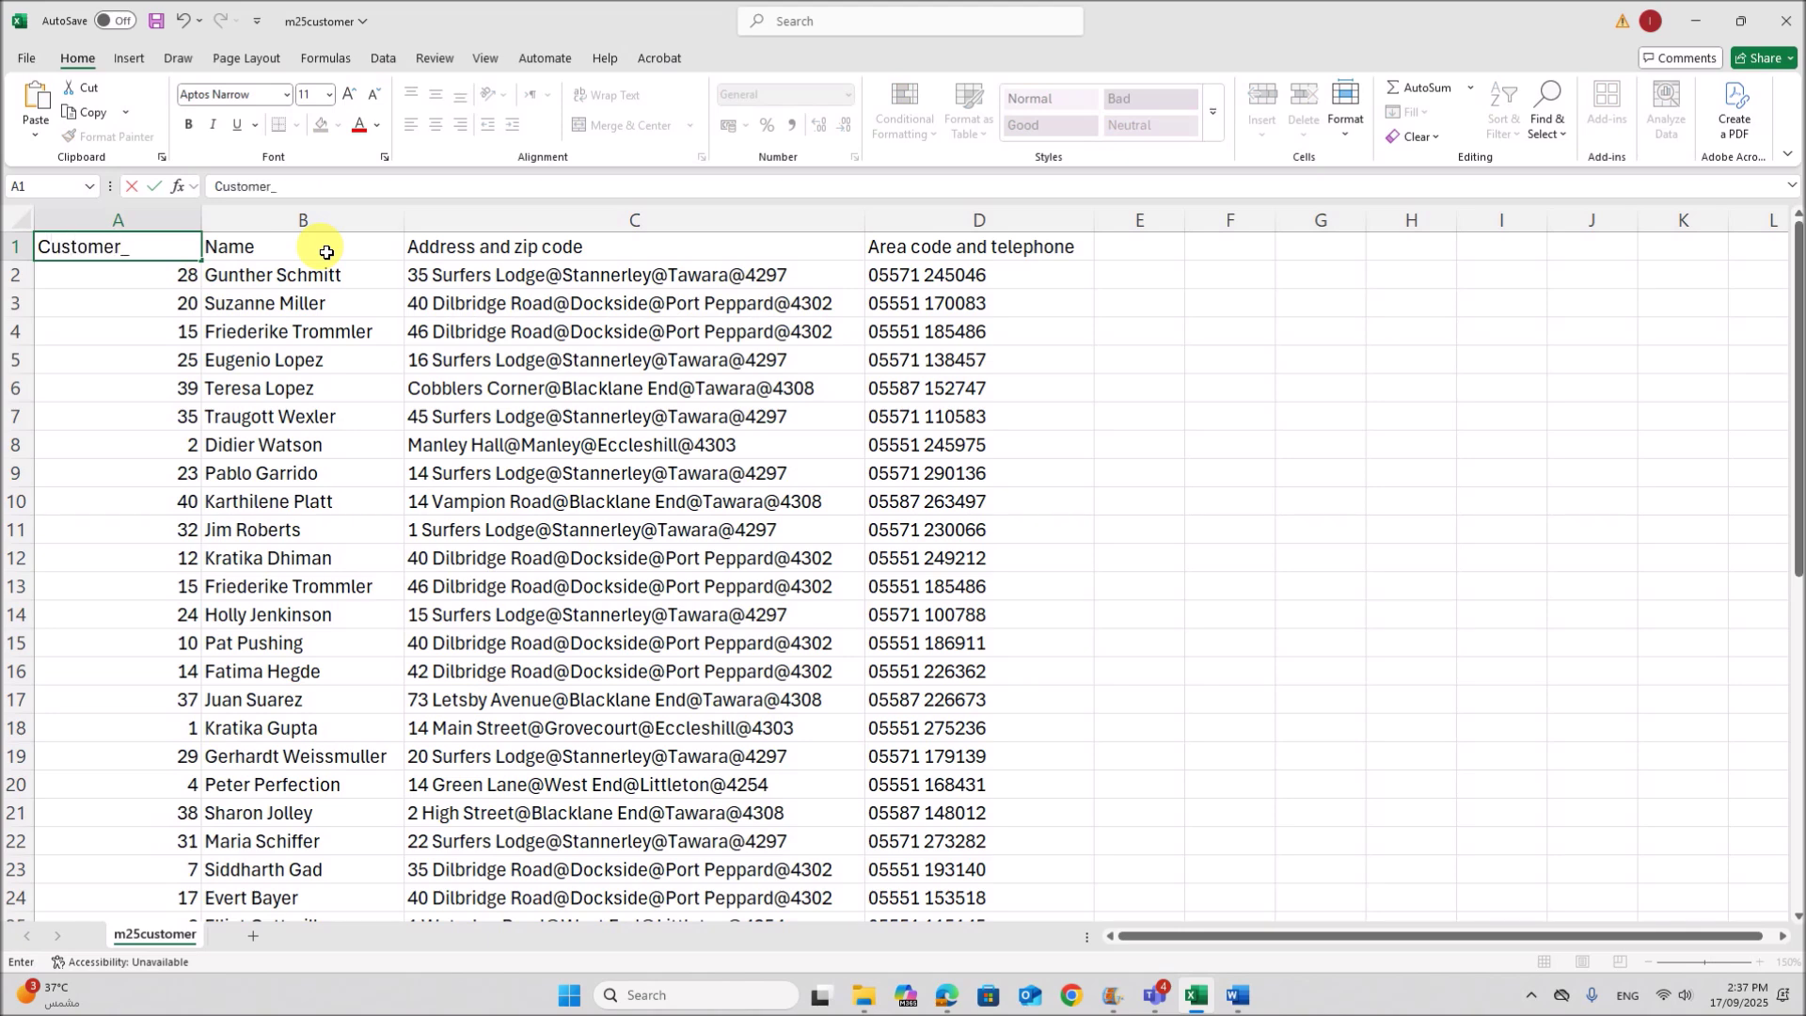
text(ID)
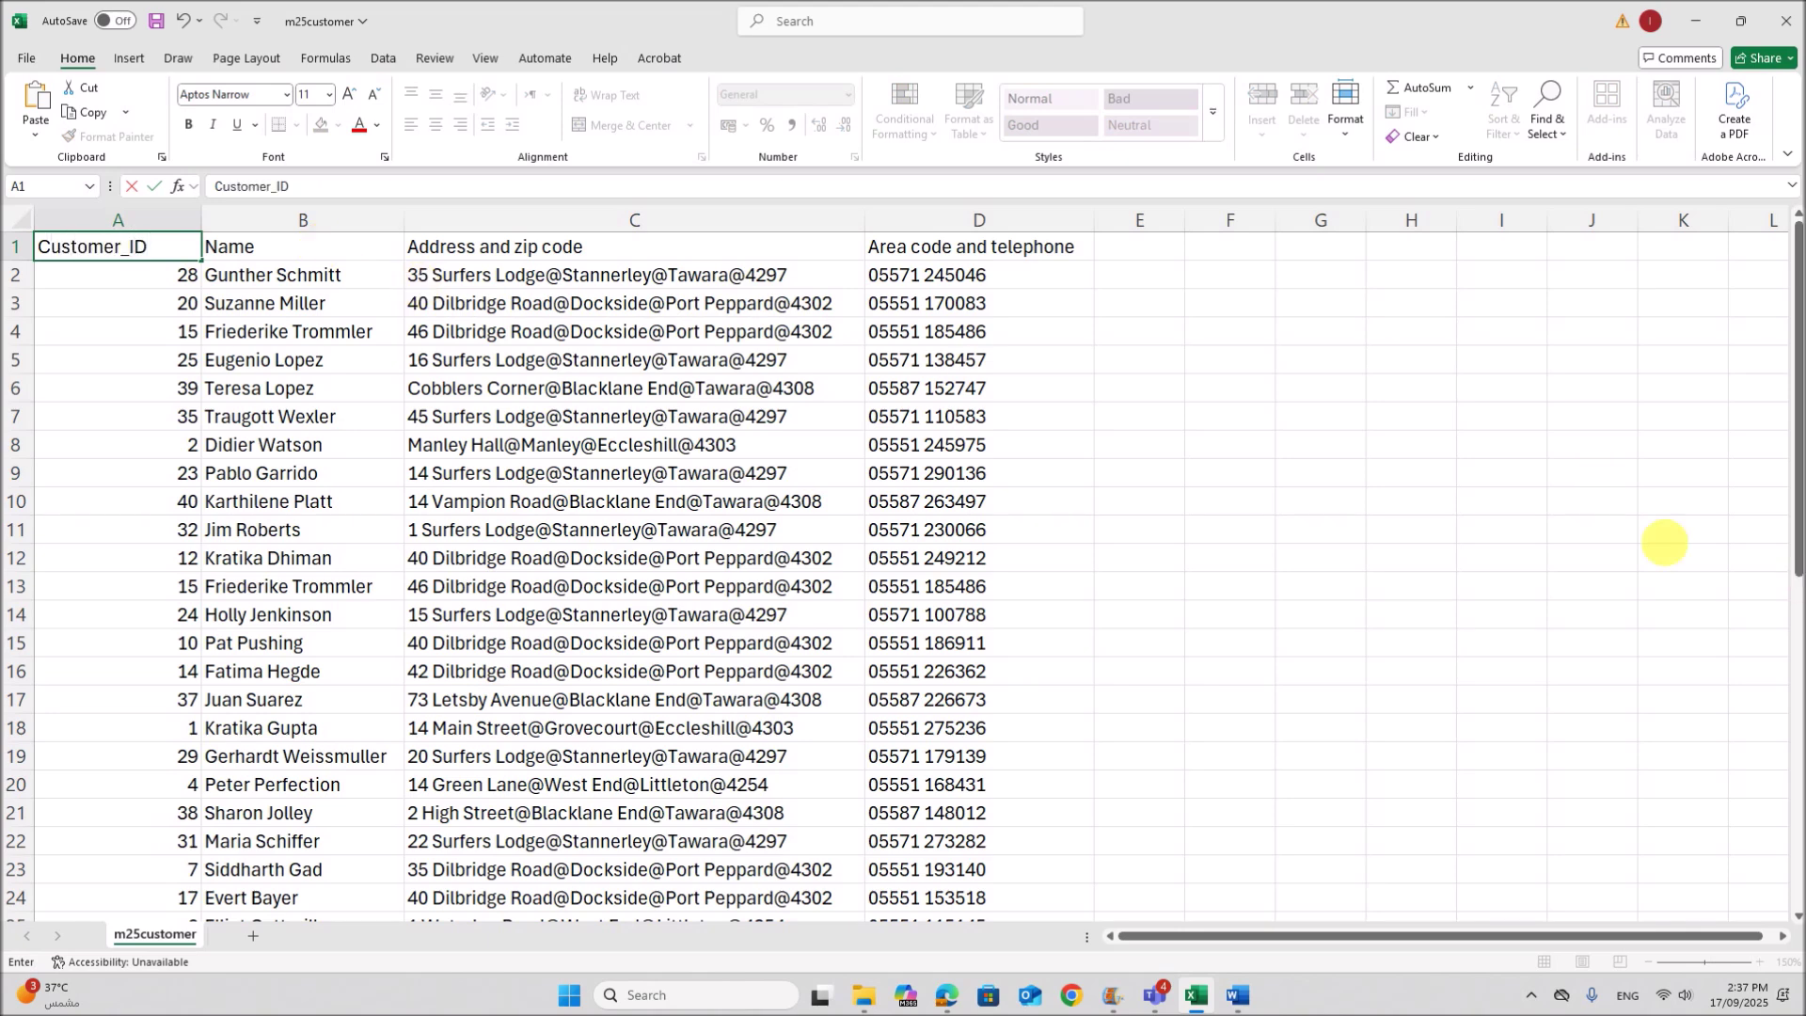
click(301, 329)
- Remove duplicate customer records, comparing all four columns and treating the first row as headers
click(297, 252)
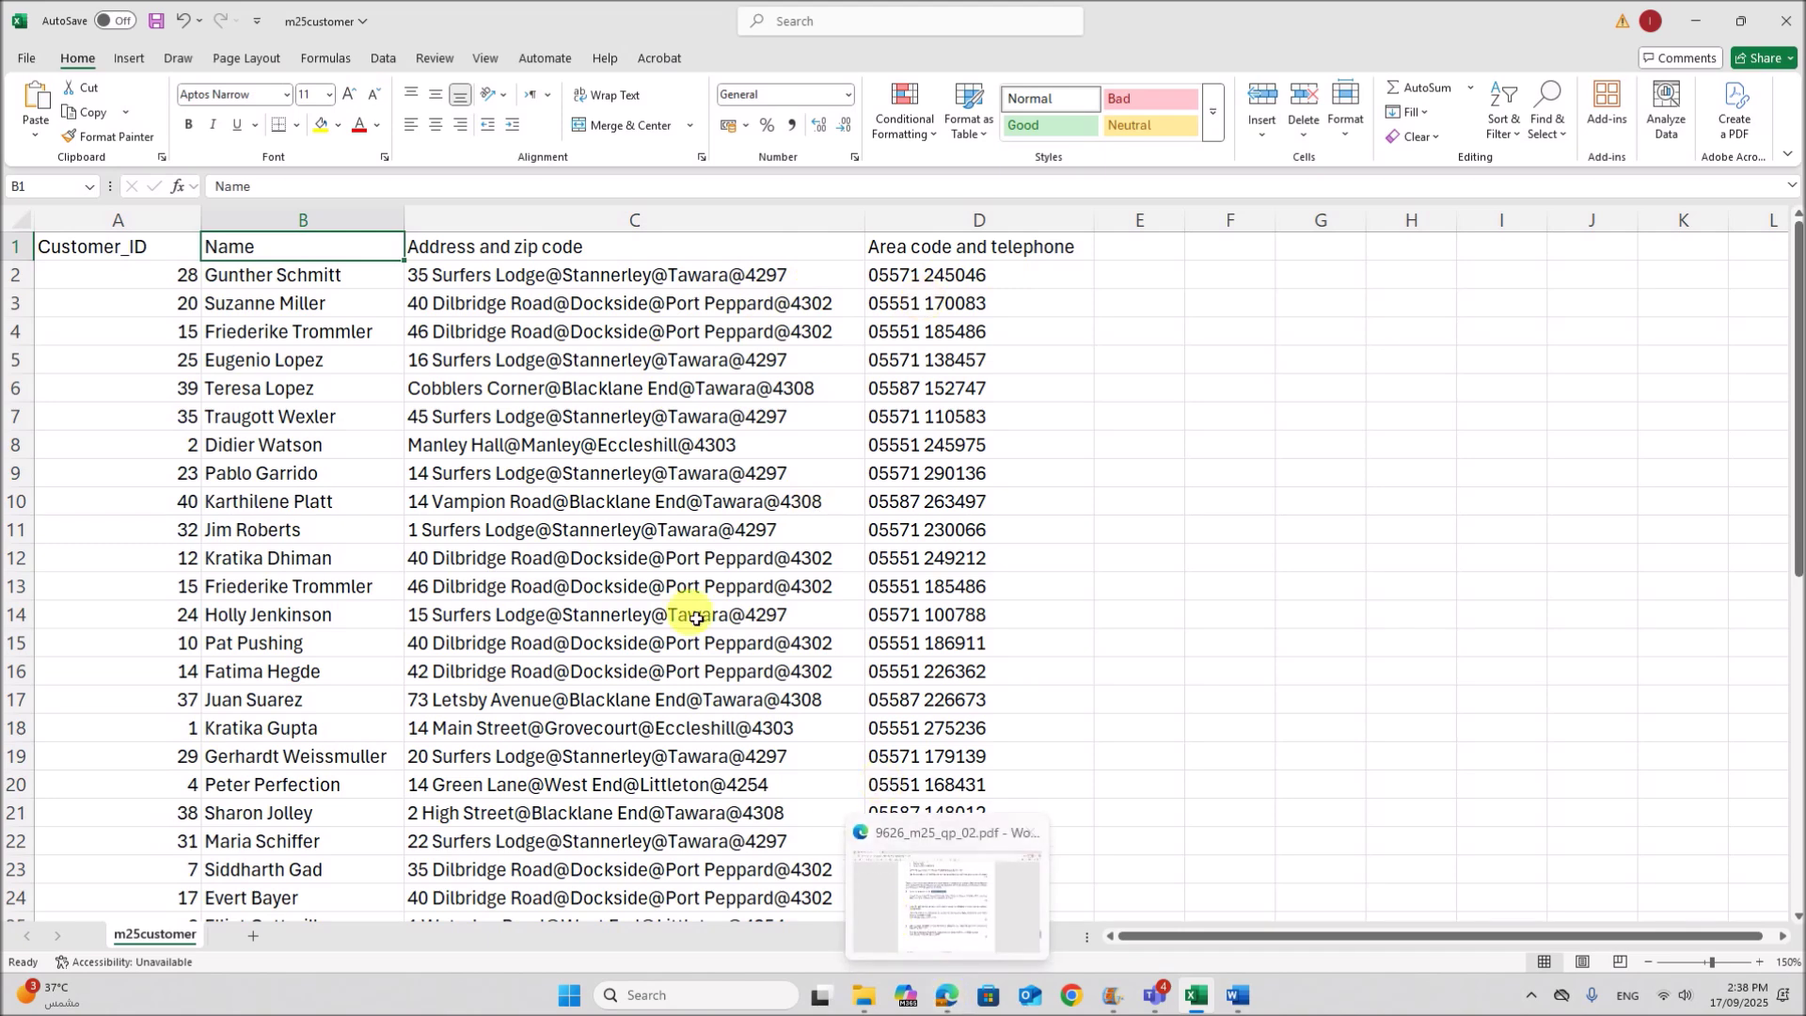
click(648, 508)
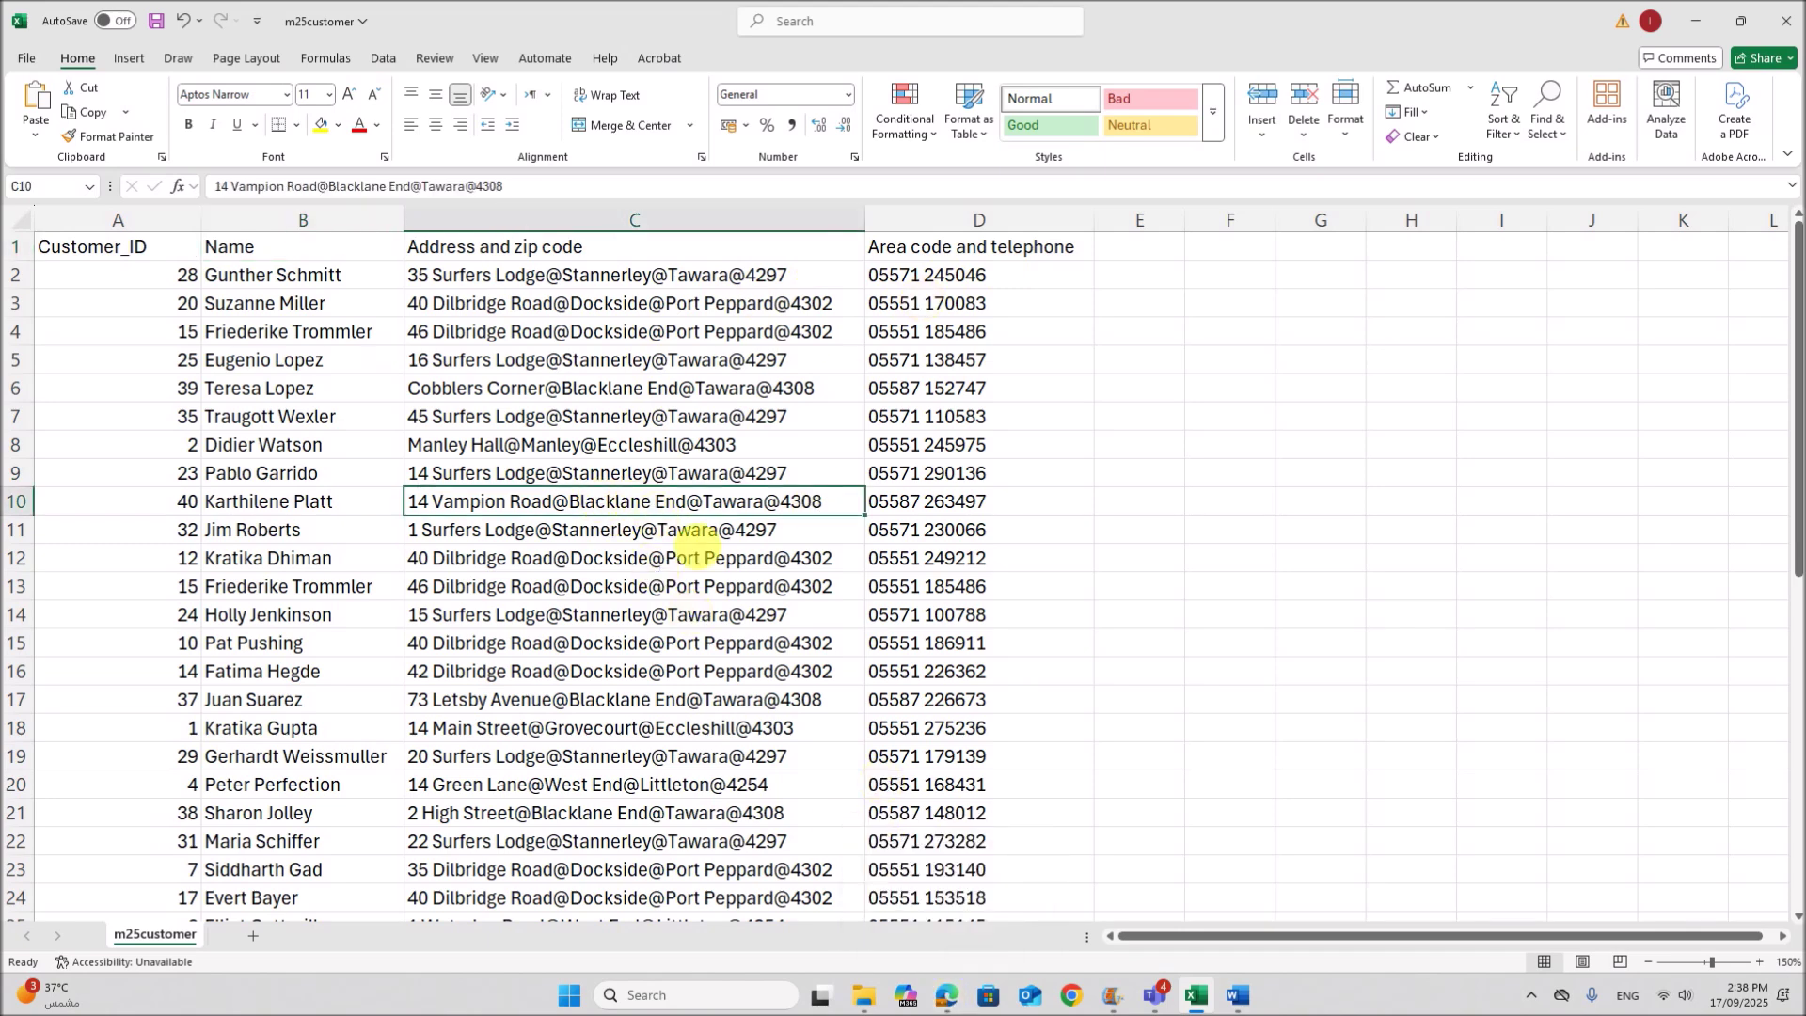
click(491, 578)
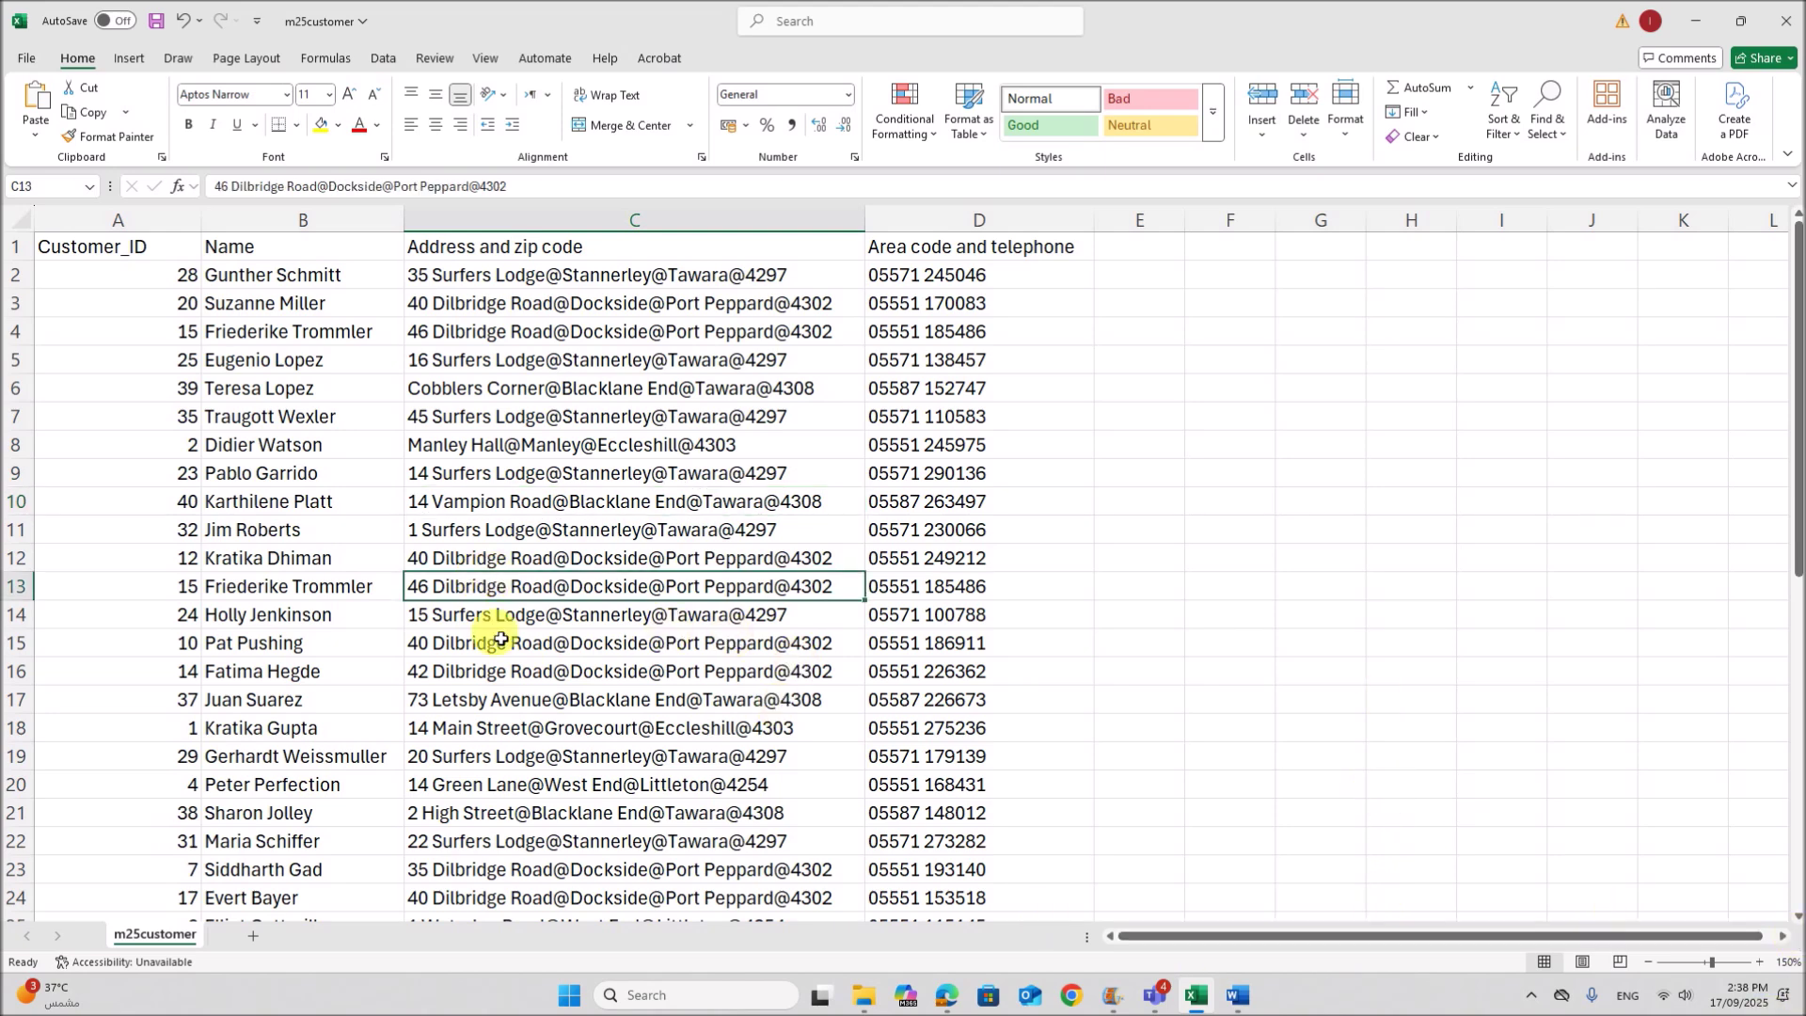
click(381, 589)
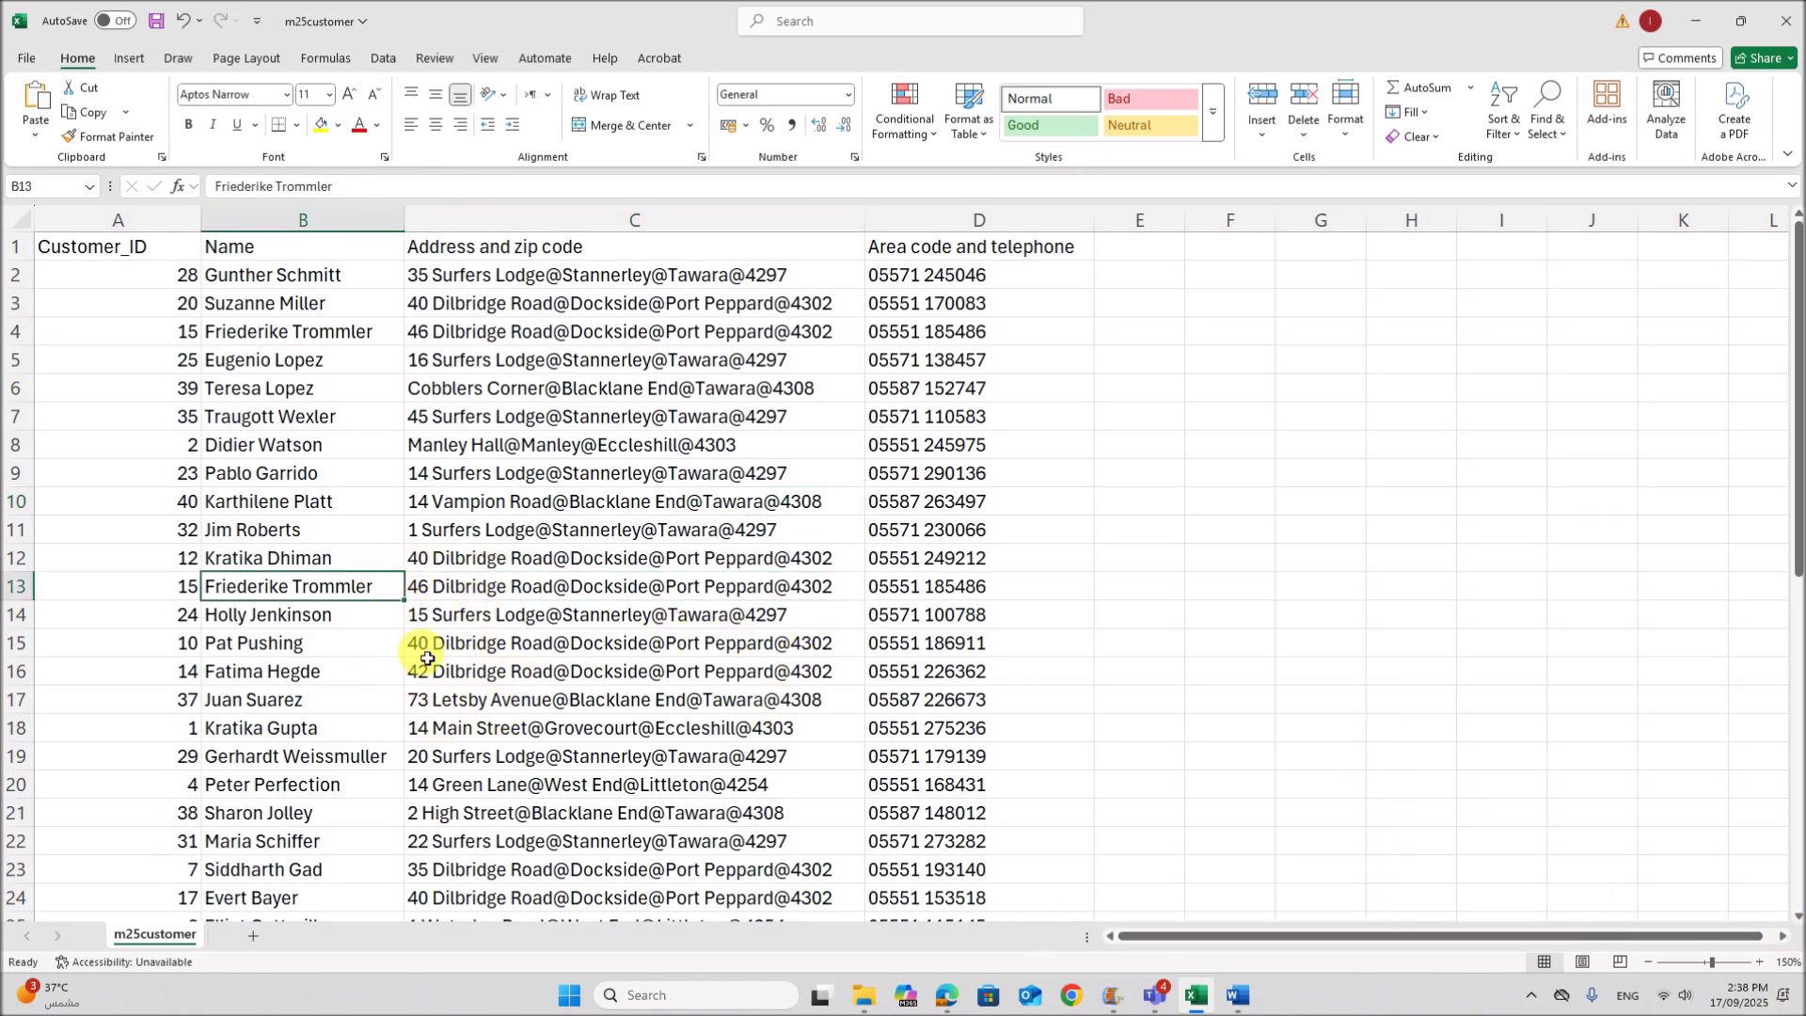
click(381, 57)
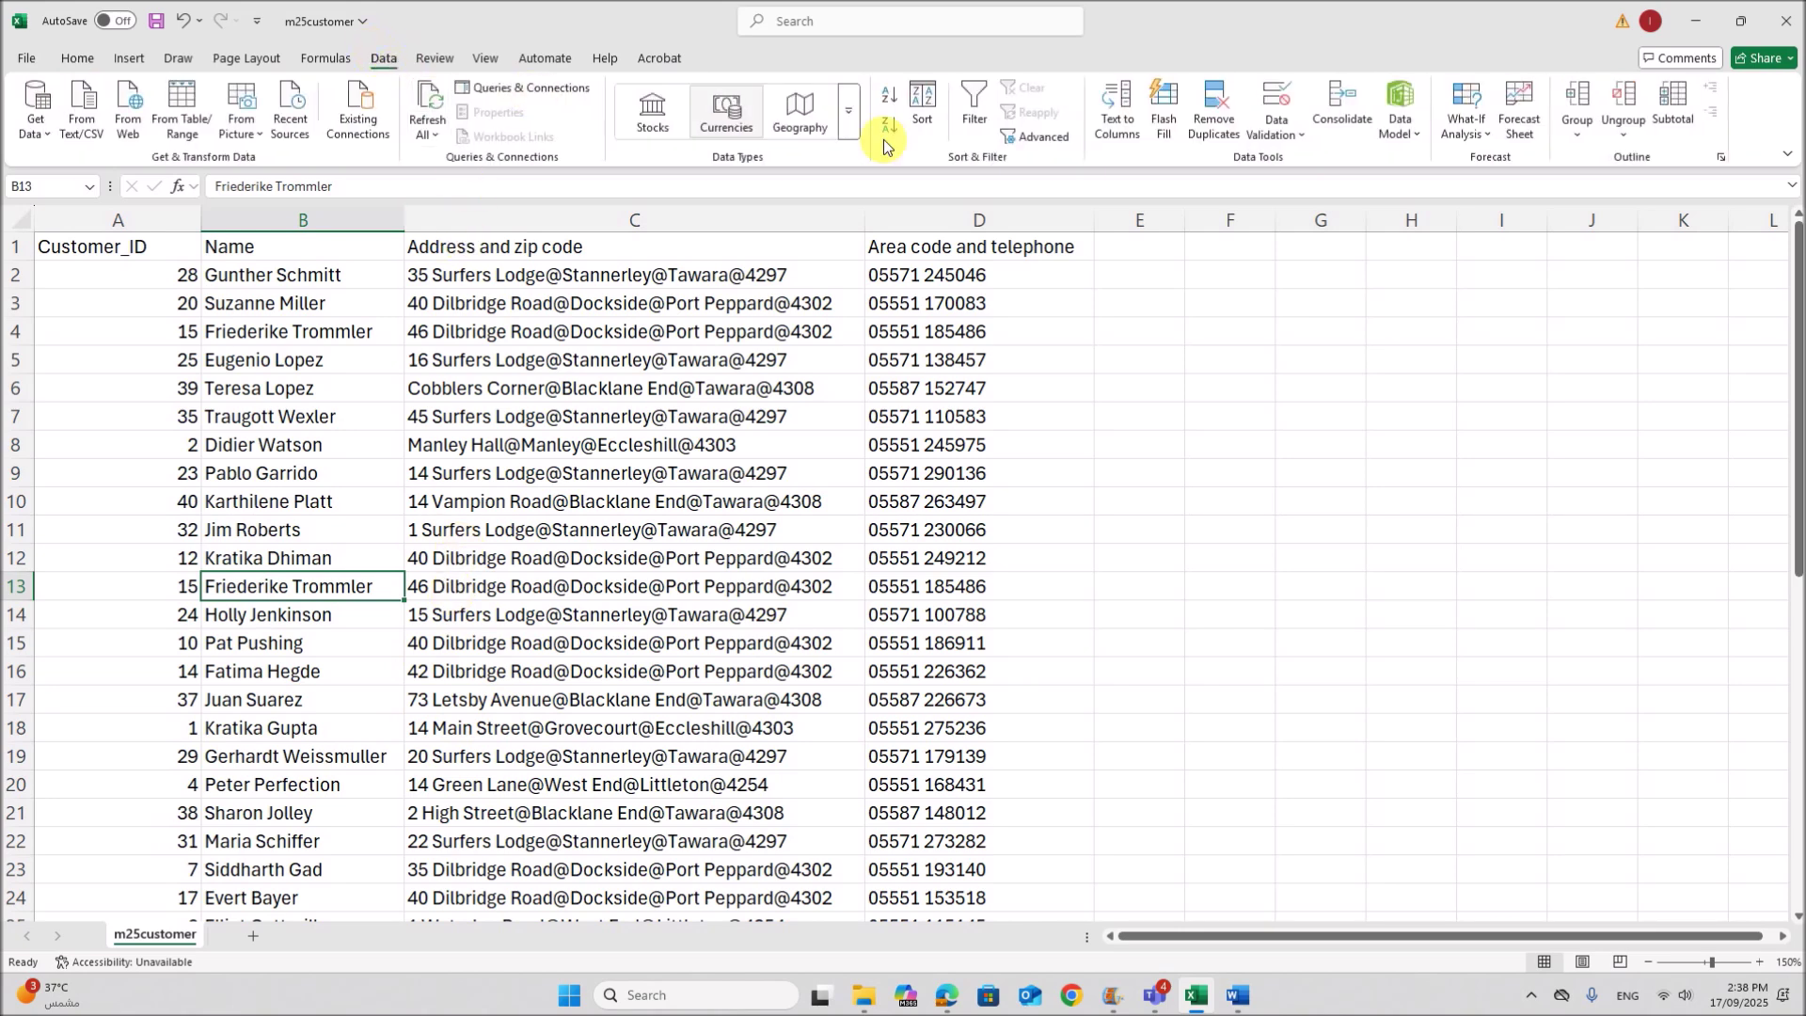
click(1212, 111)
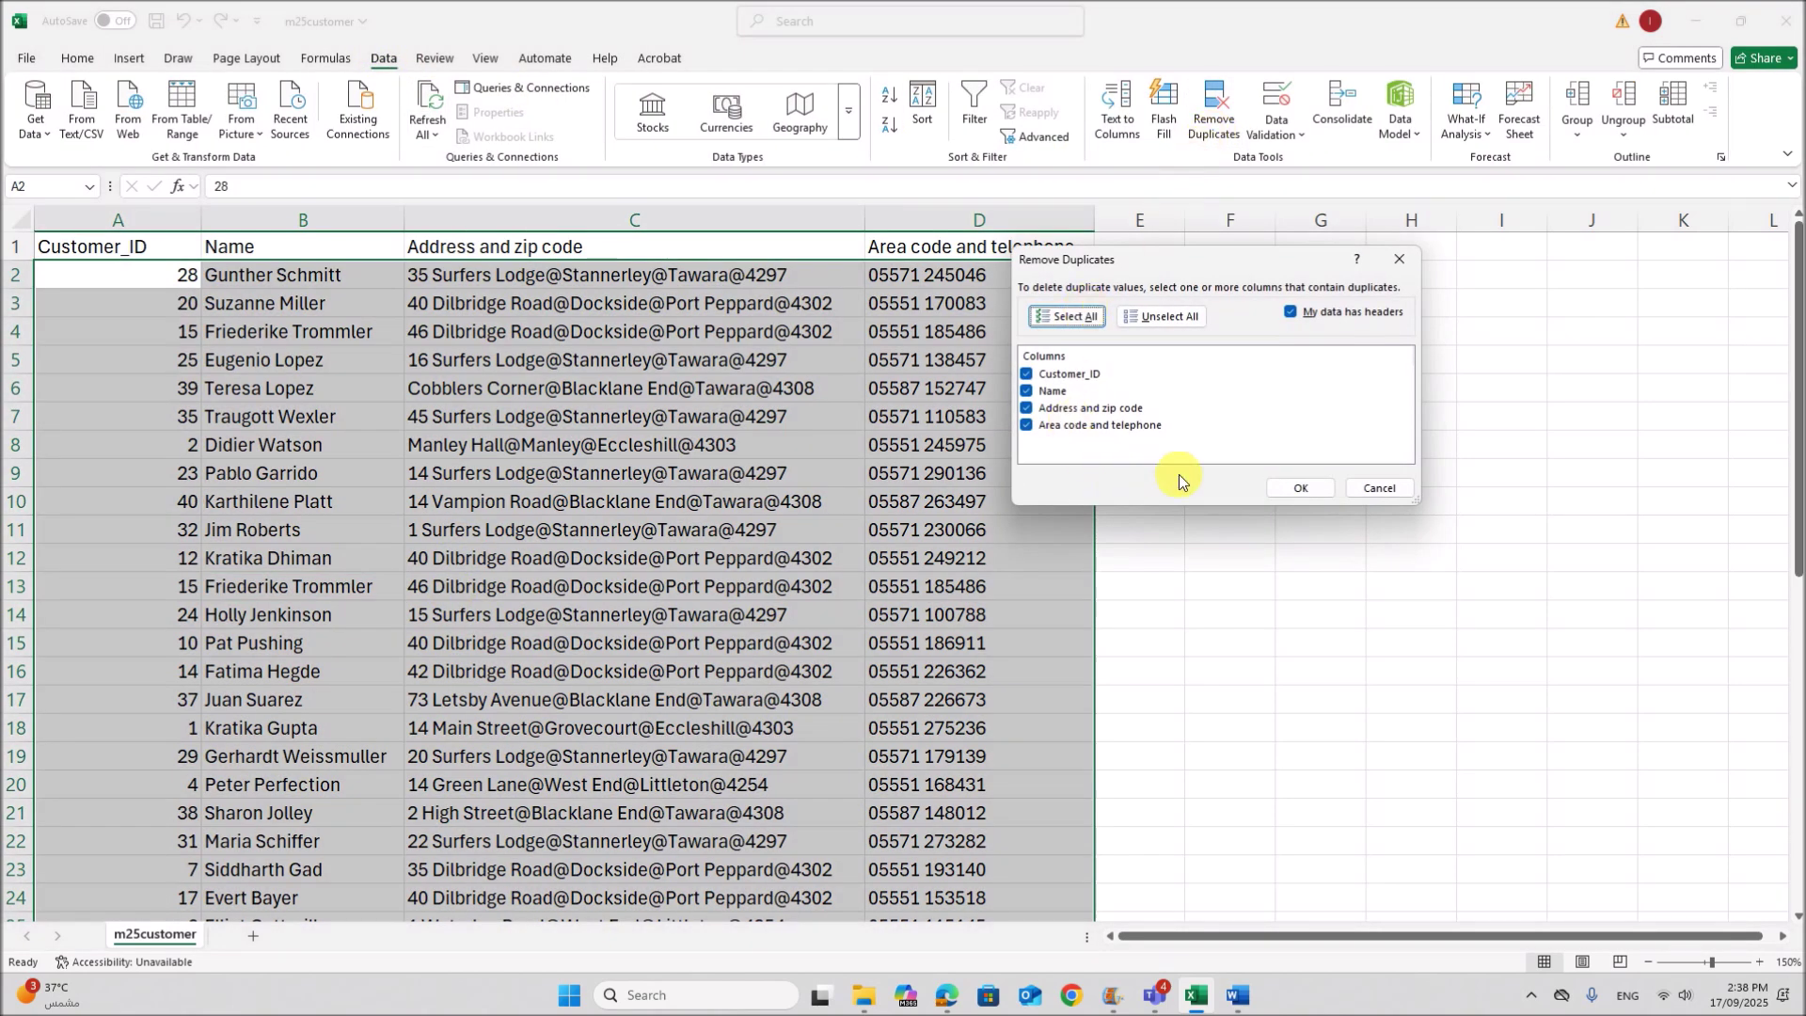
click(1300, 487)
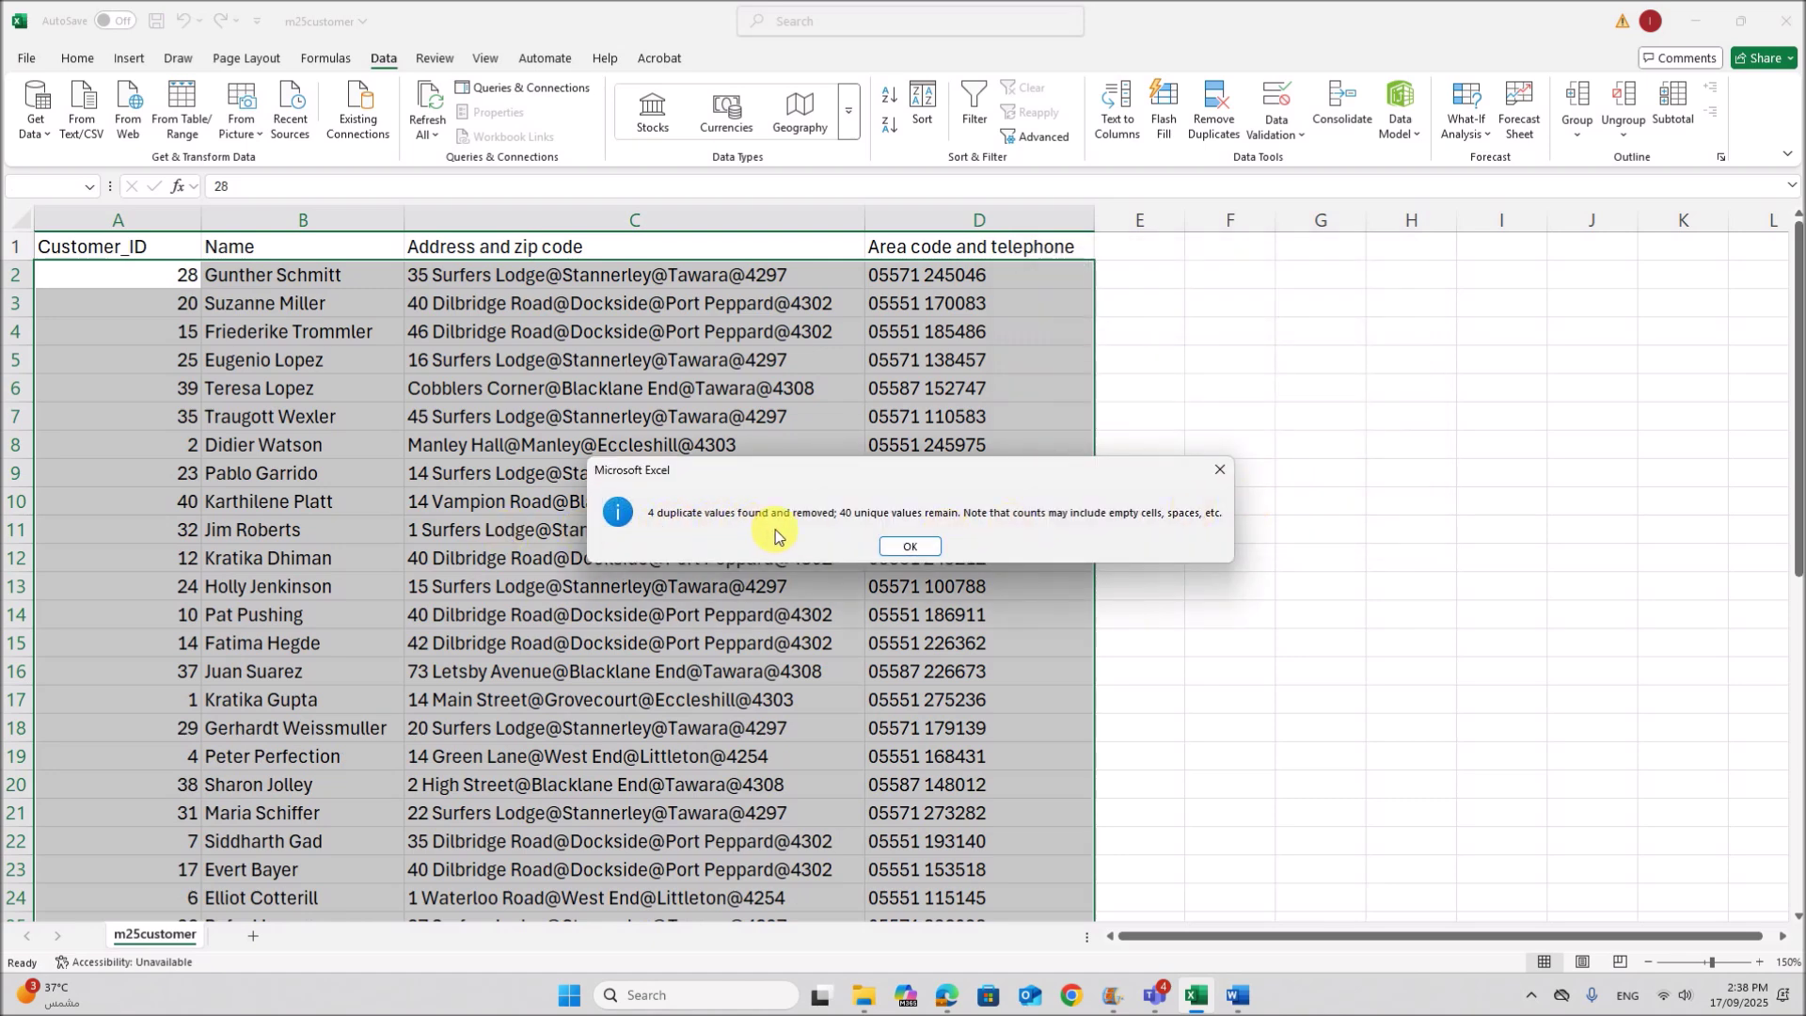
click(909, 548)
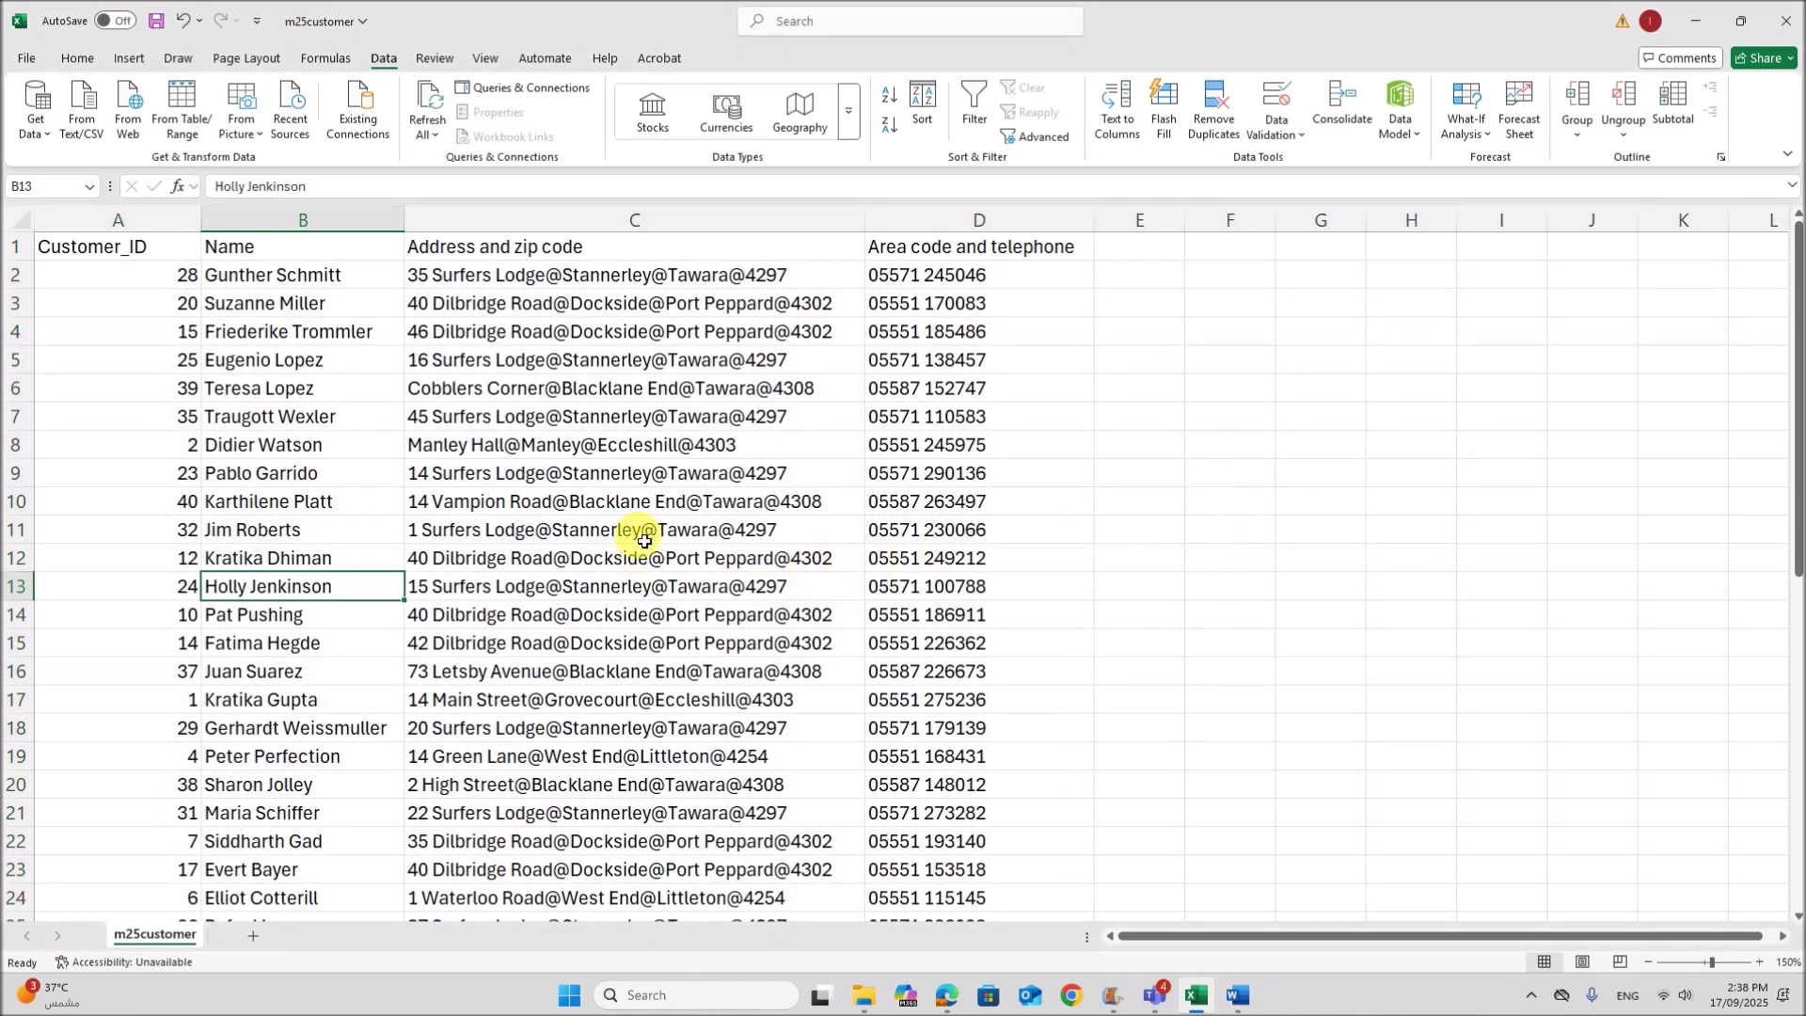
- Examine the remaining customer records and how the name, address and zip code, and area code and telephone columns combine several values
scroll(633, 527, down, 11)
scroll(456, 527, up, 11)
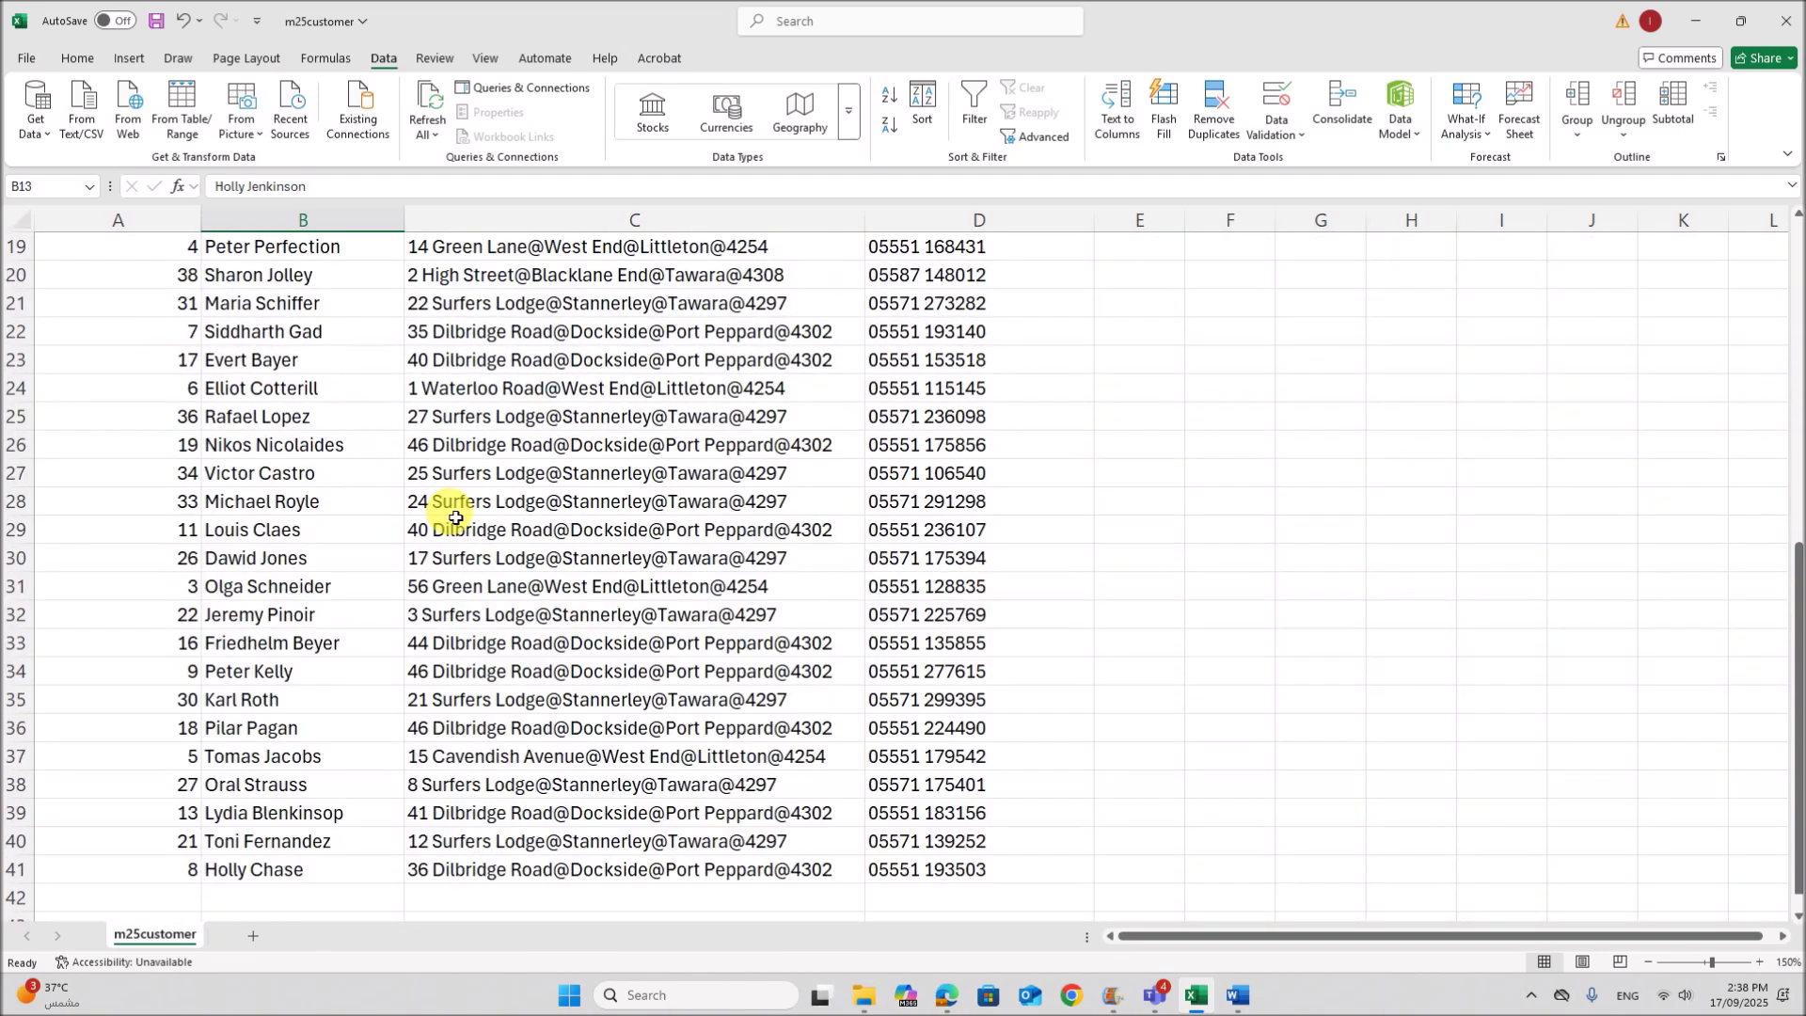
click(576, 420)
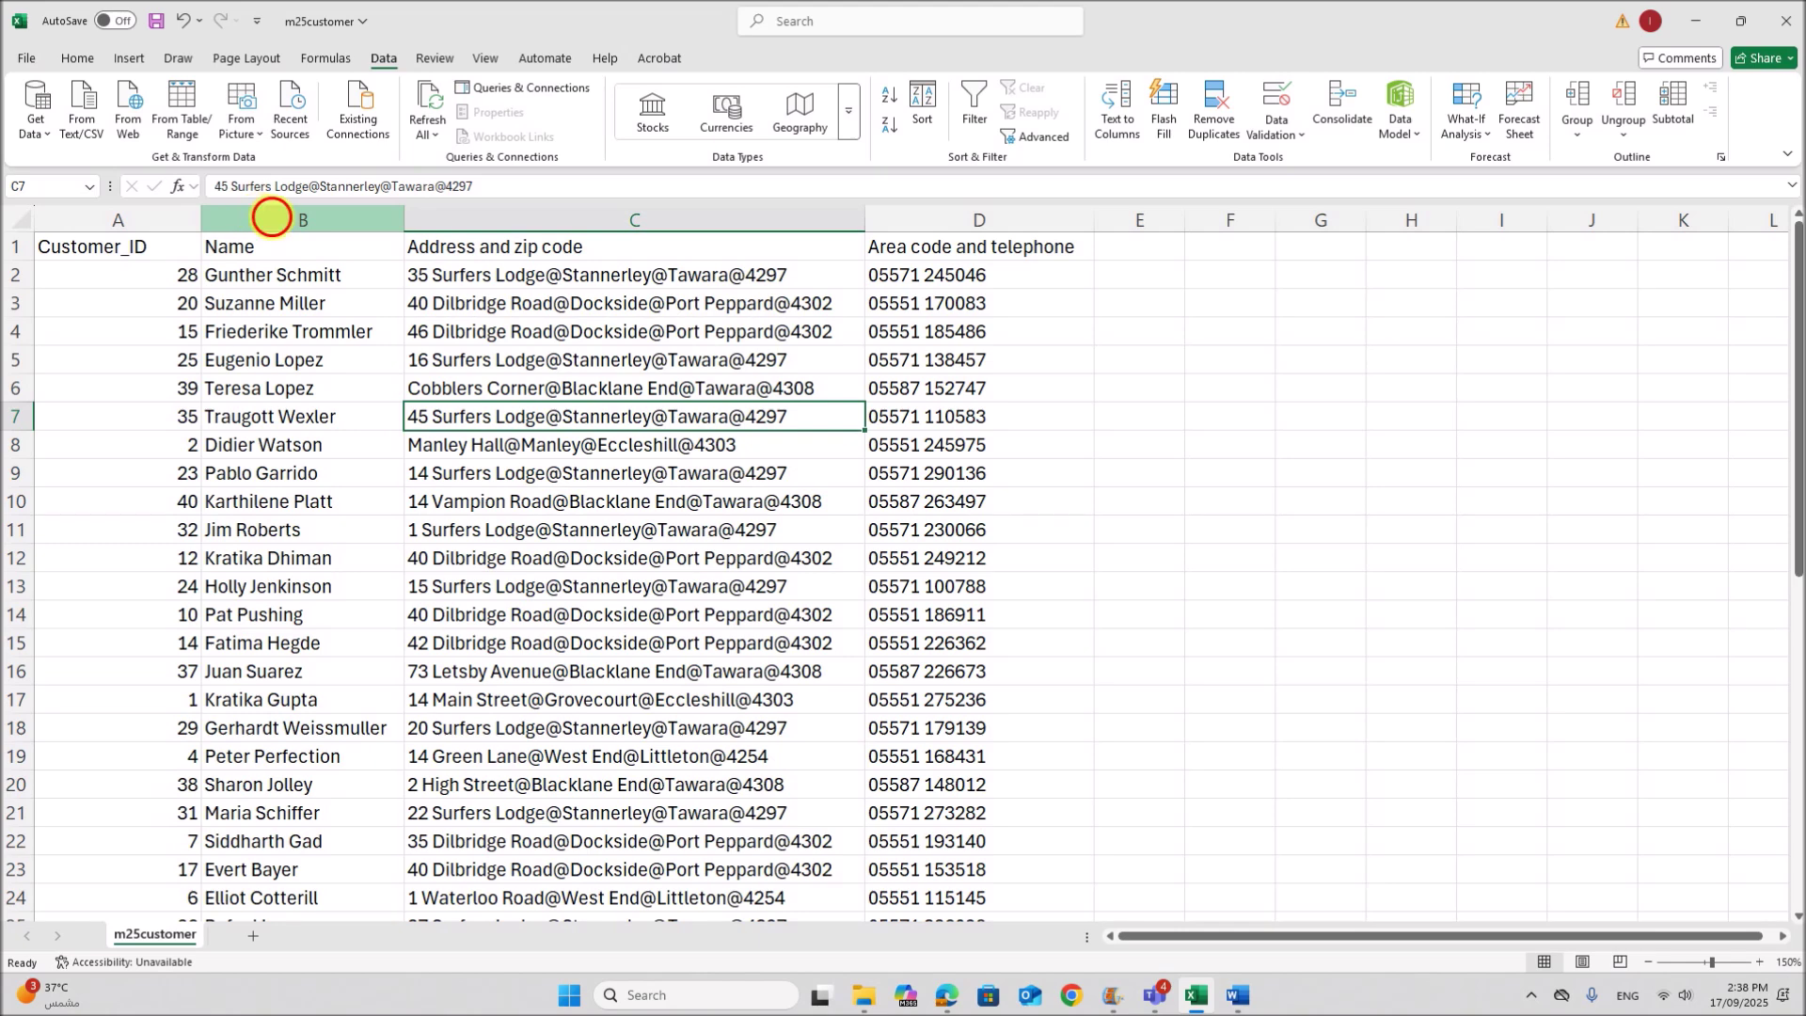
click(271, 216)
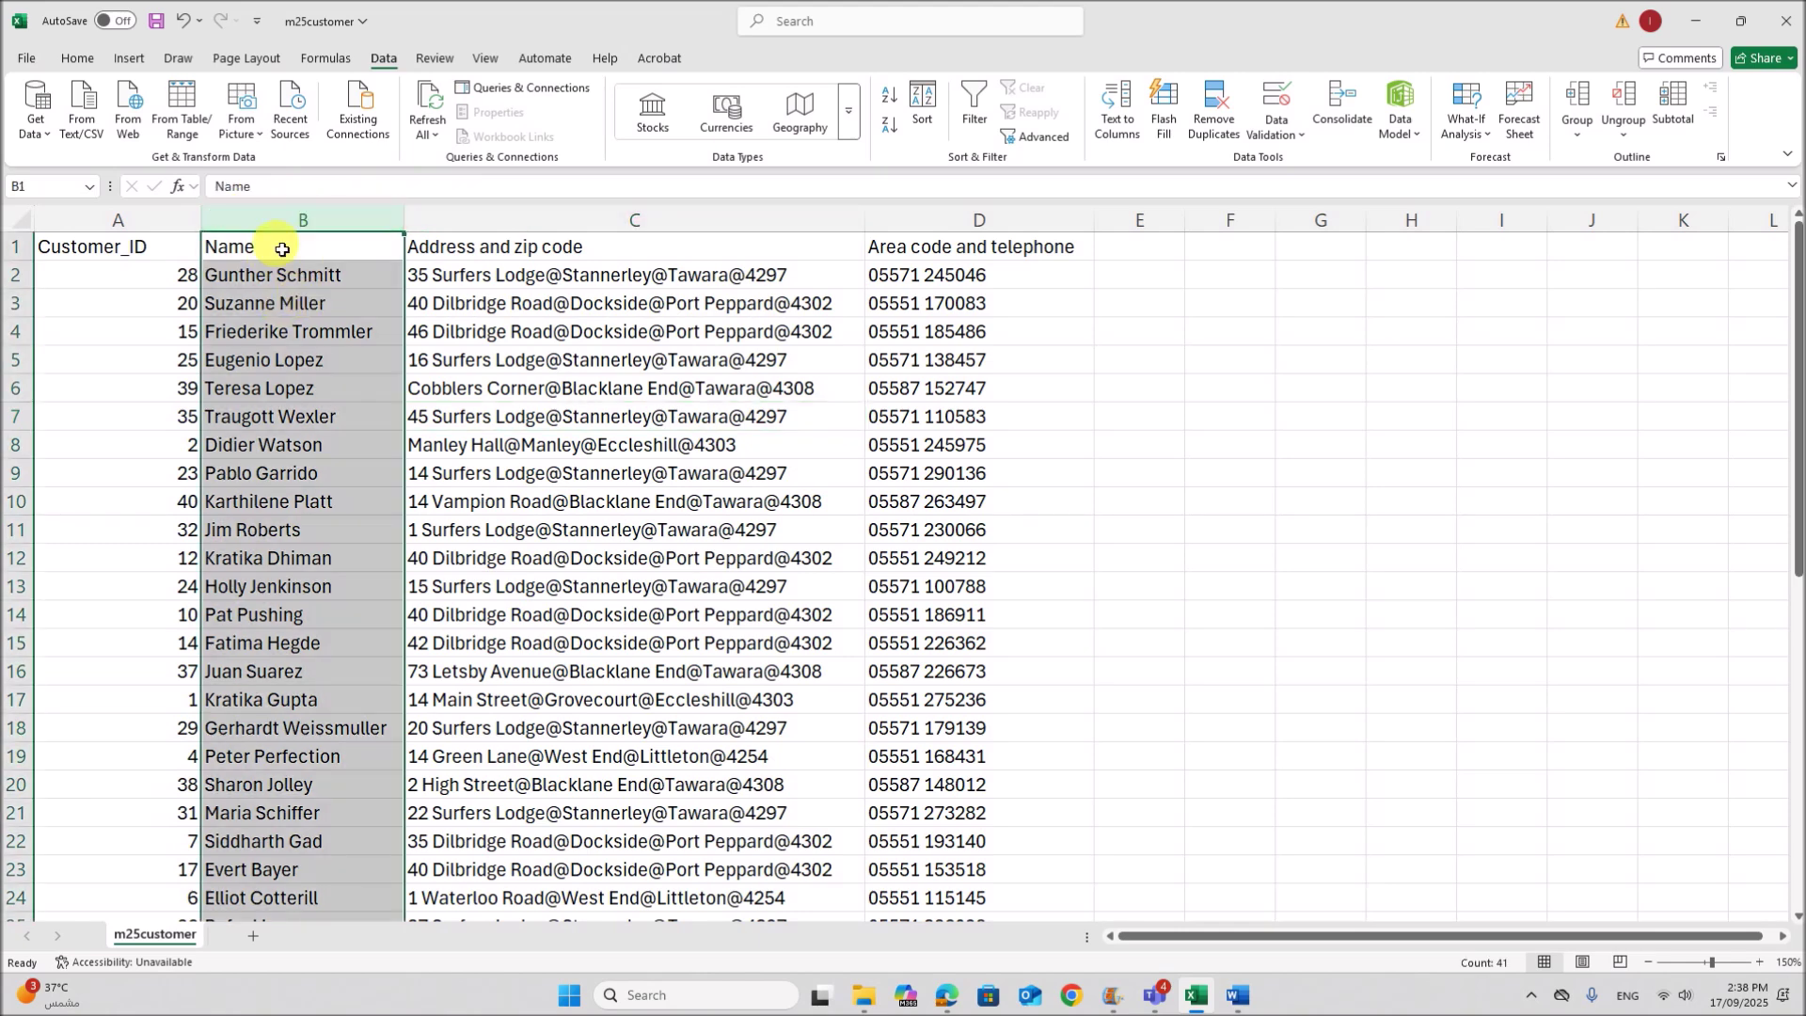
click(263, 284)
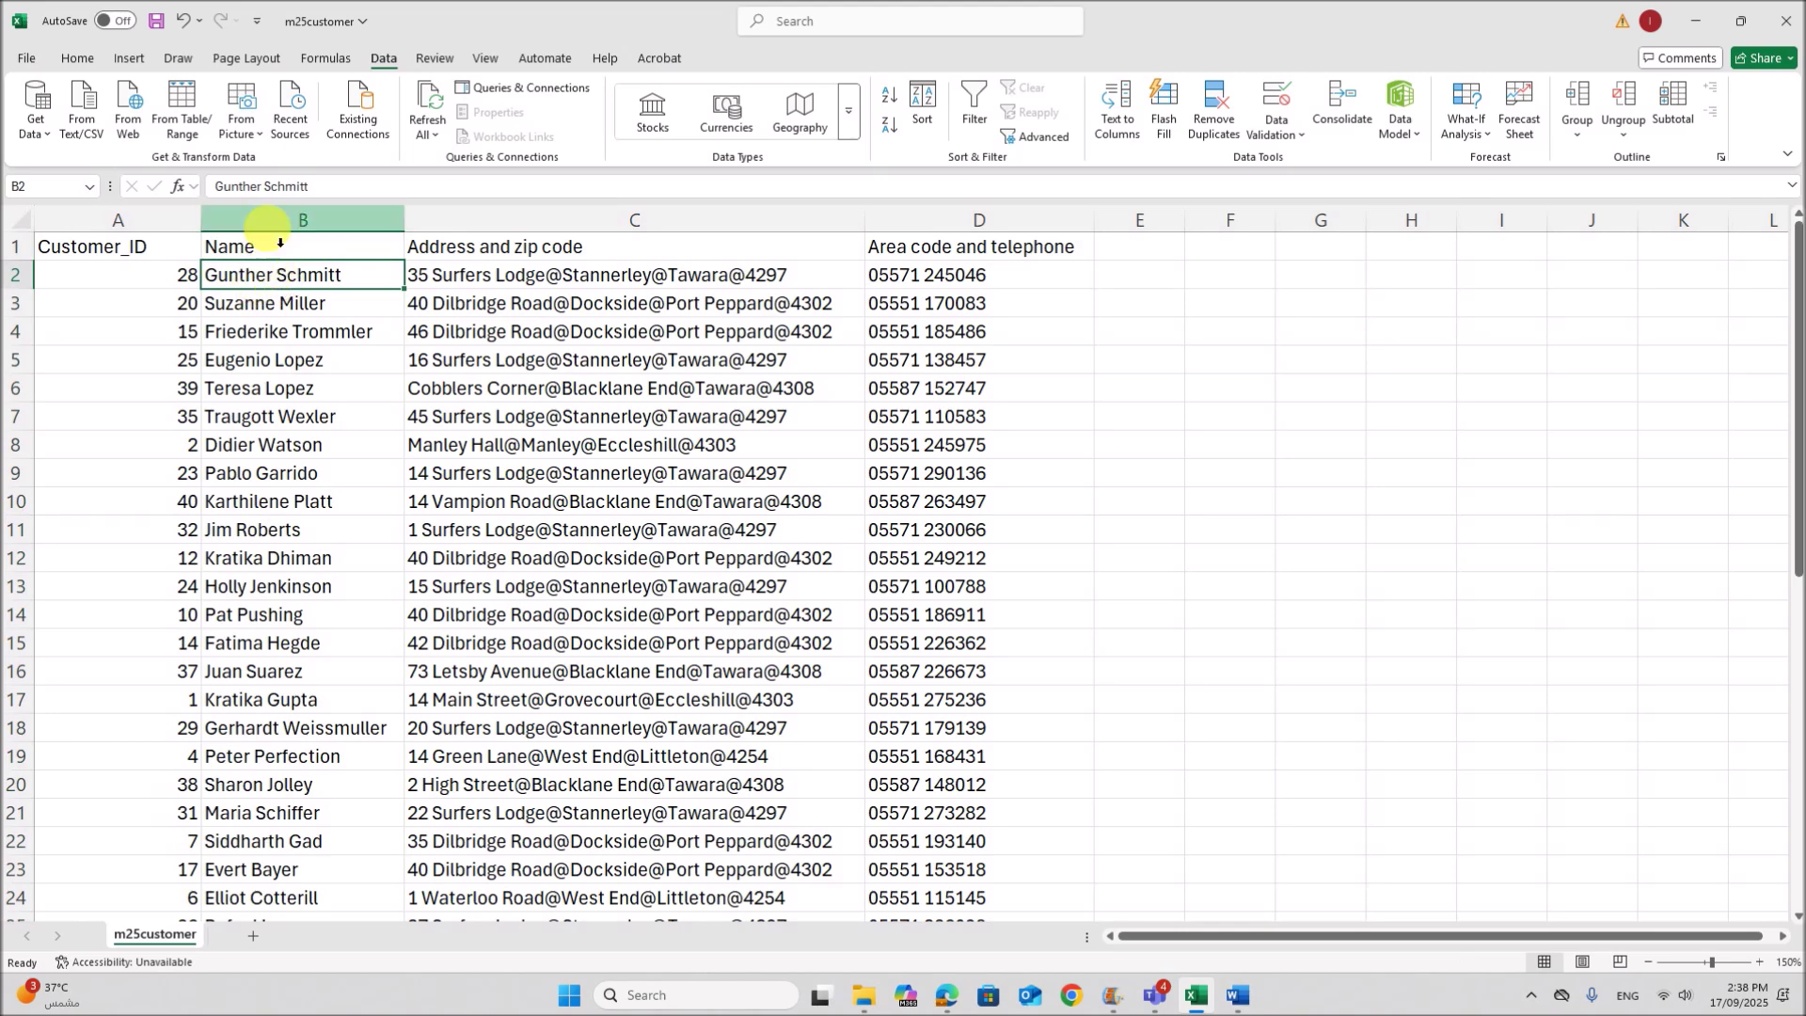
click(553, 222)
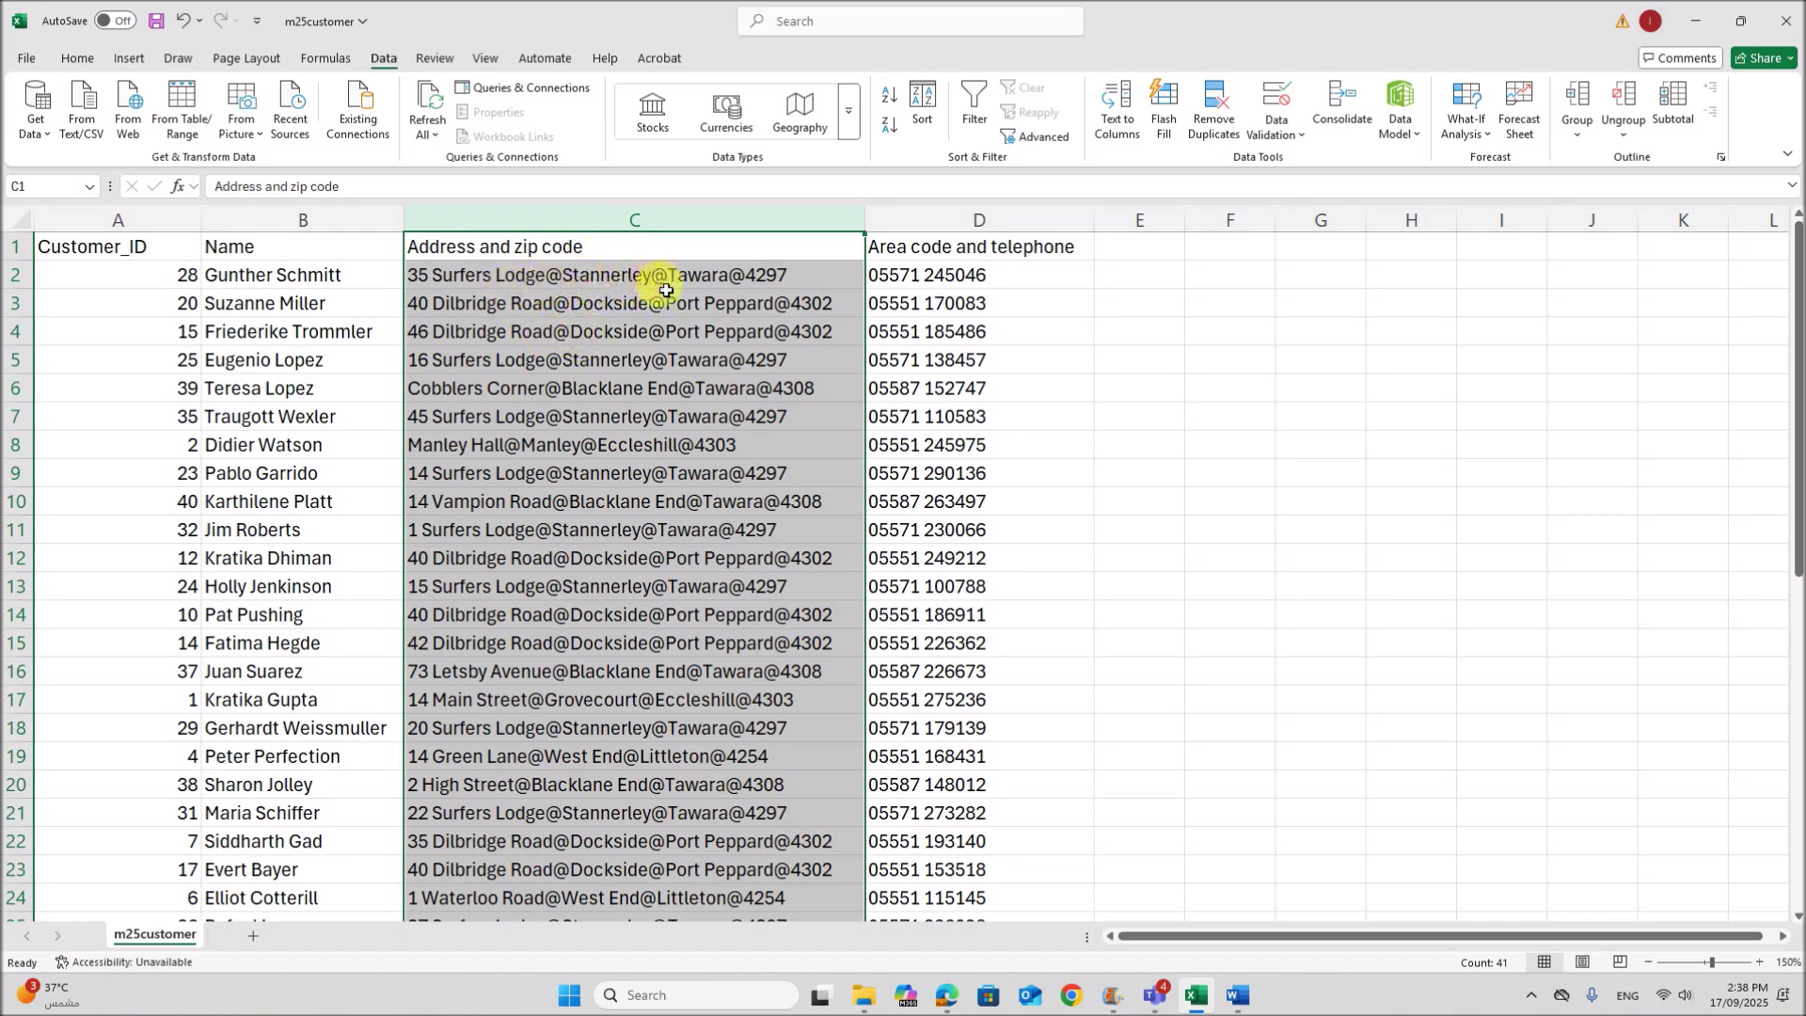
click(576, 334)
click(498, 280)
double_click(609, 280)
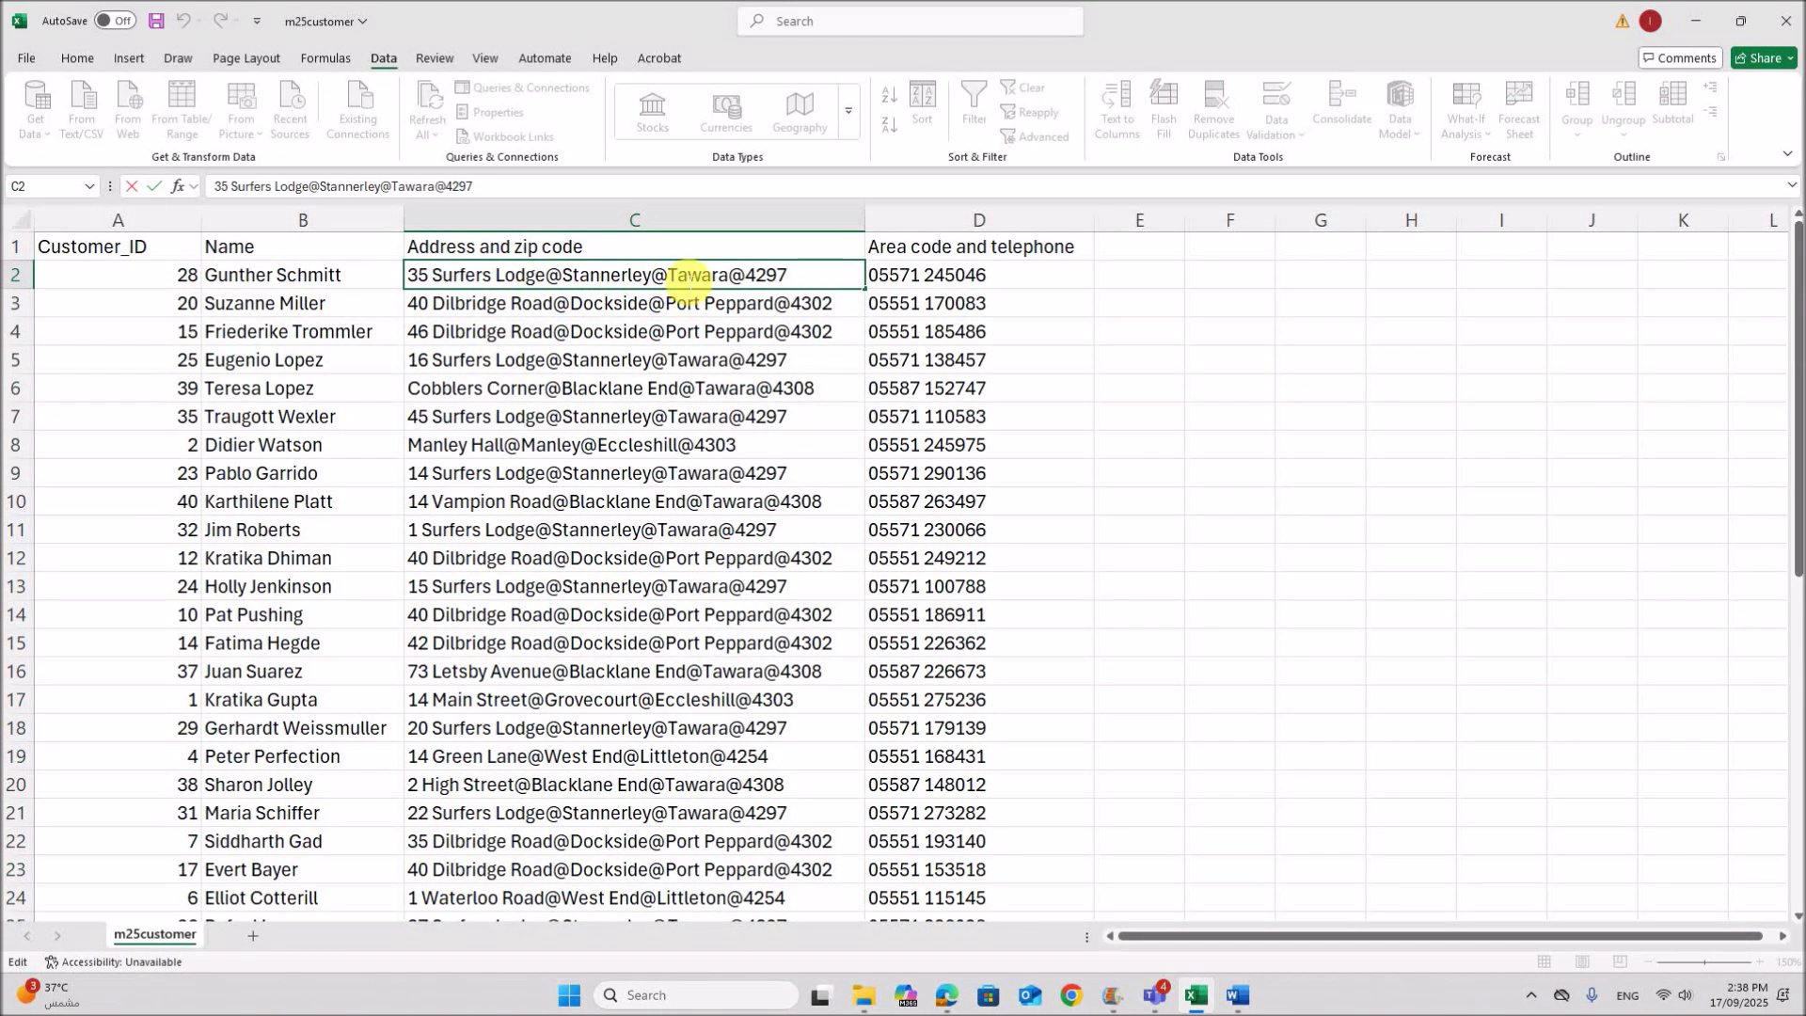
drag(932, 275, 969, 301)
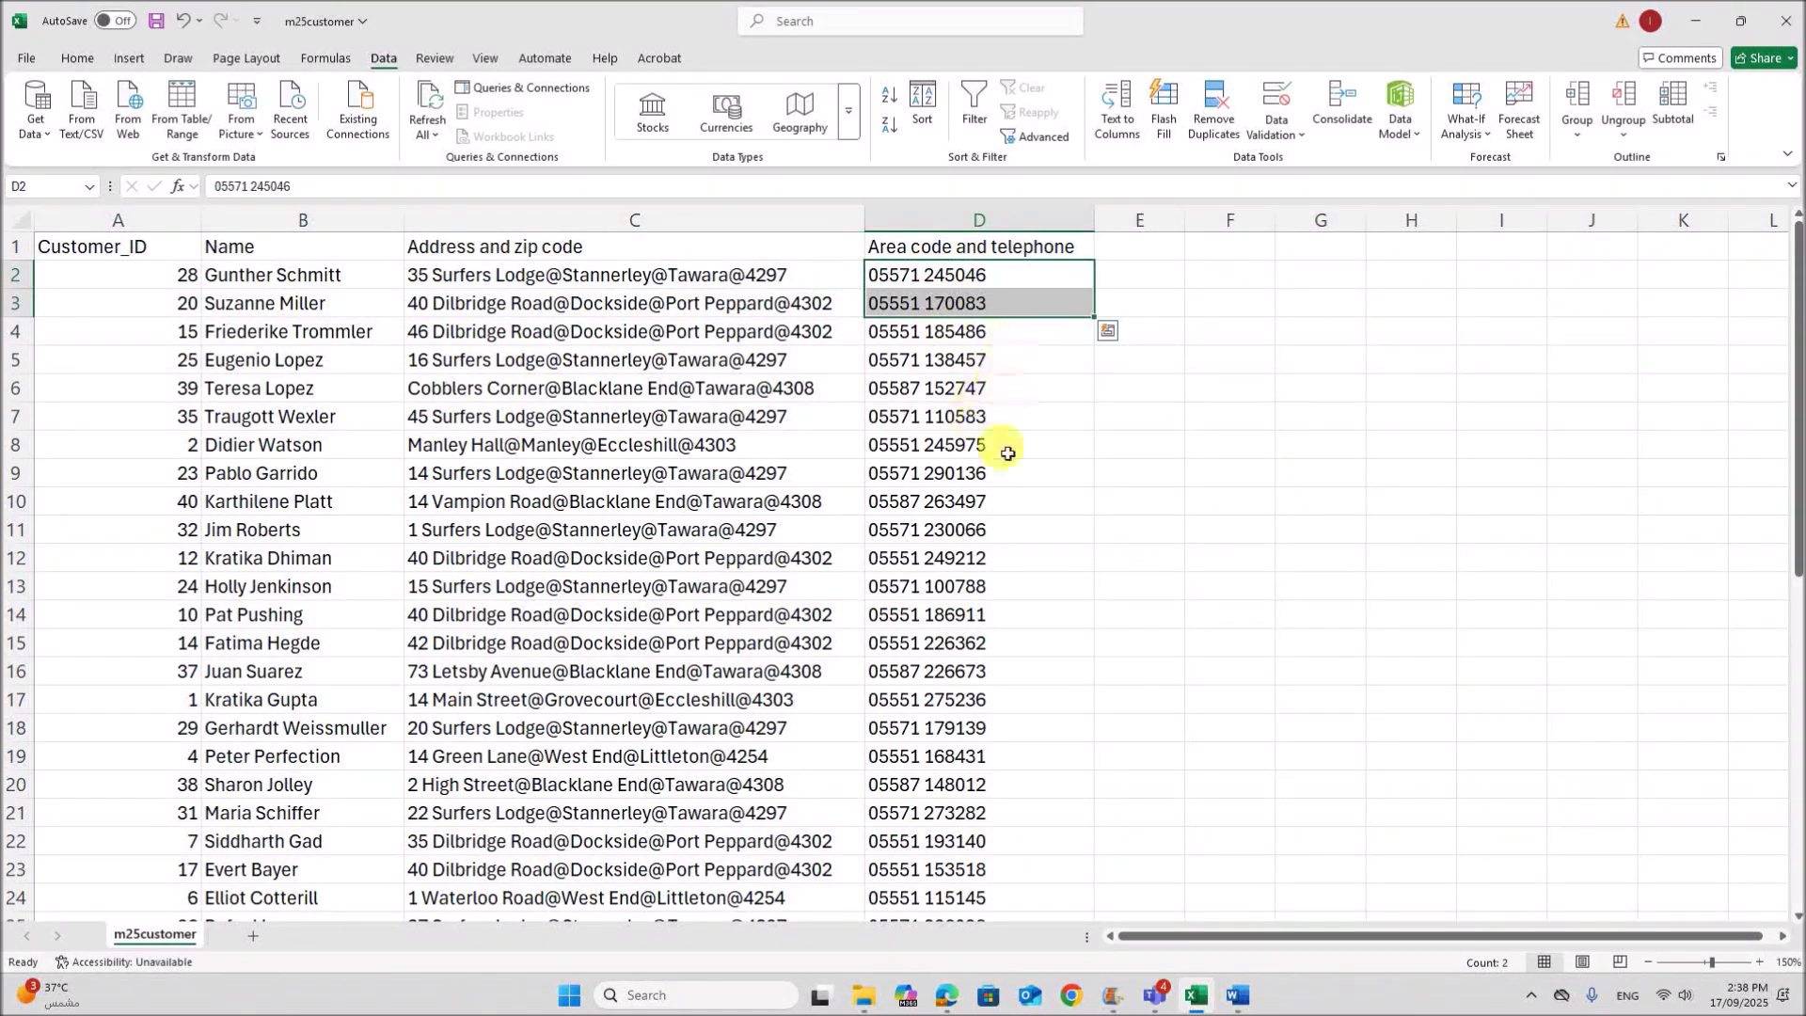
click(1028, 338)
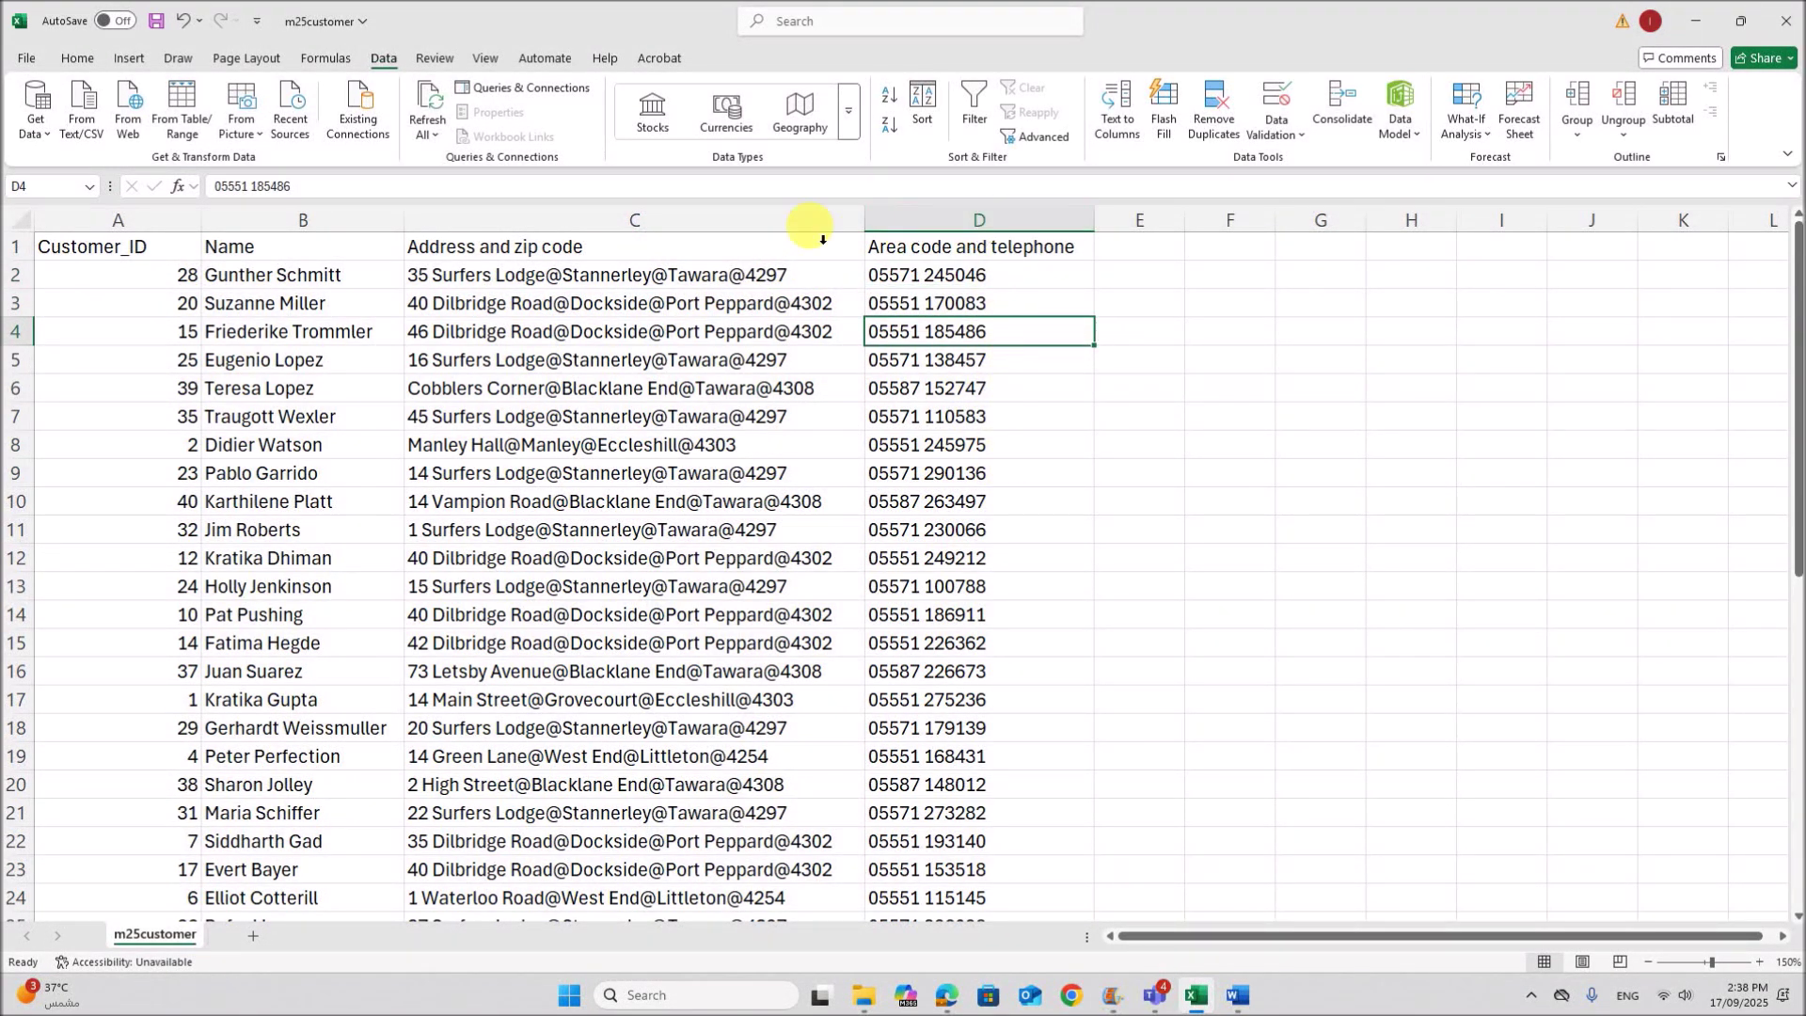
click(725, 224)
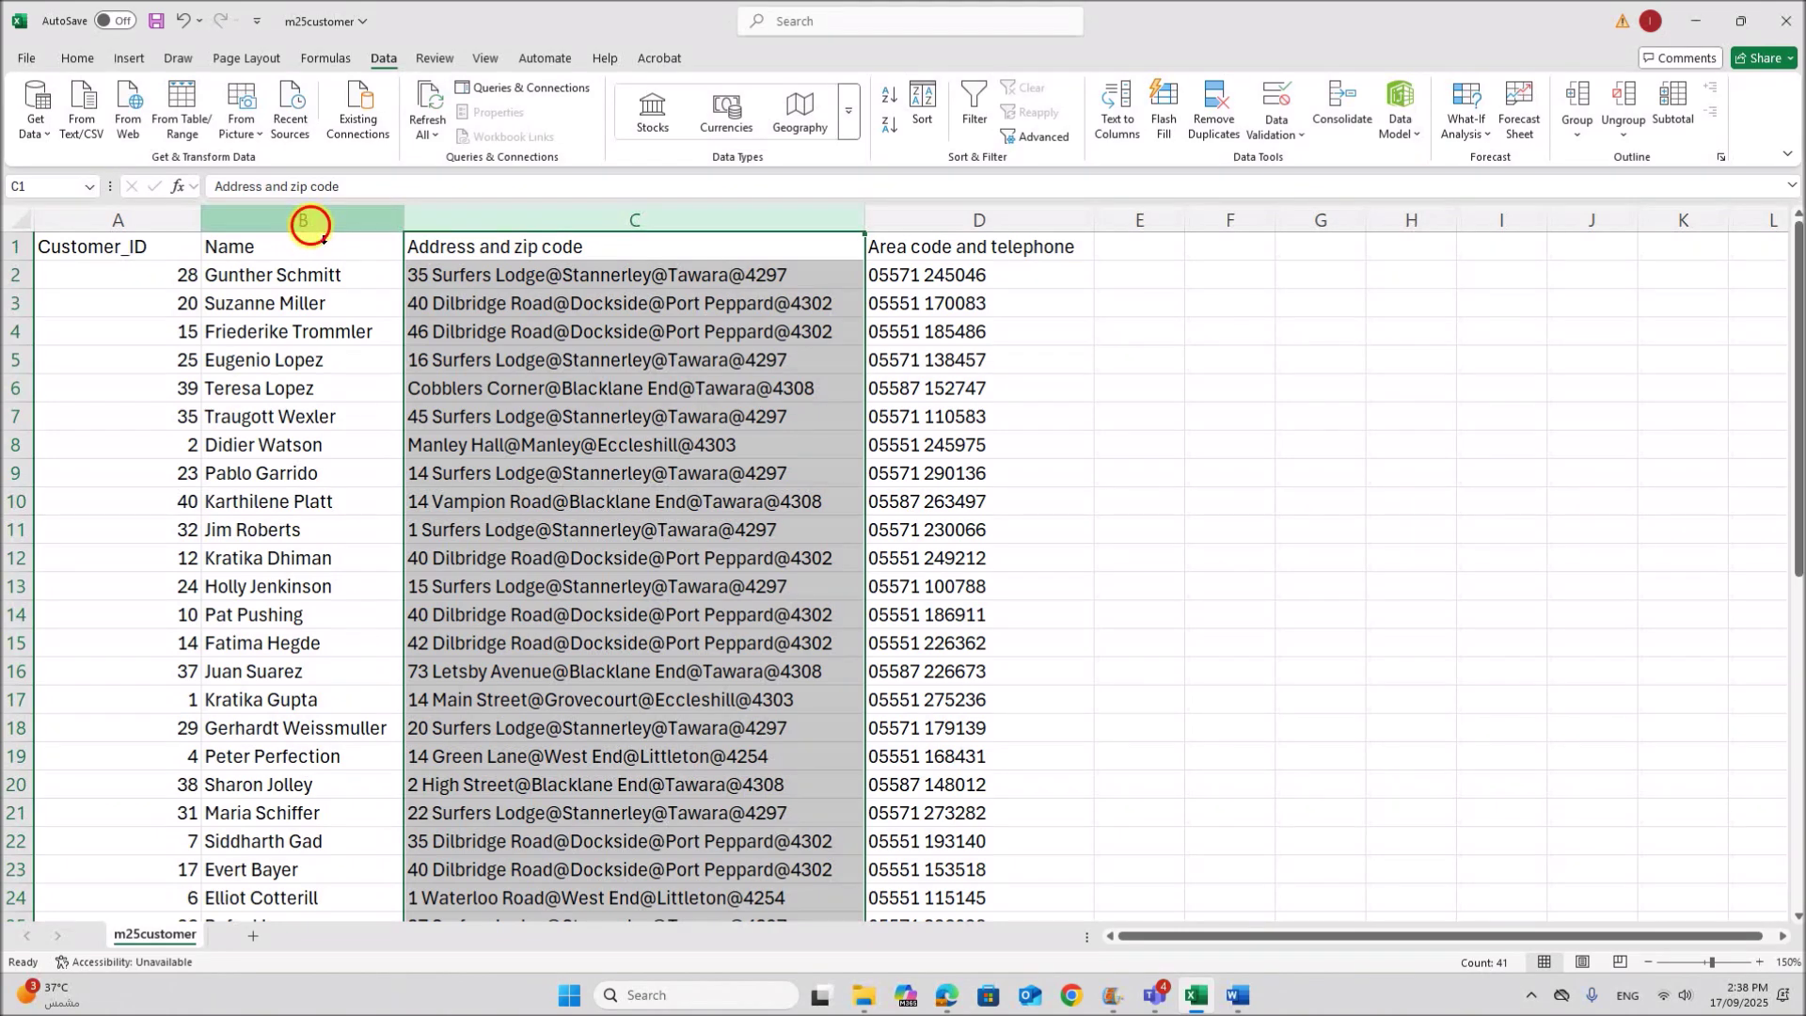
click(315, 226)
click(929, 219)
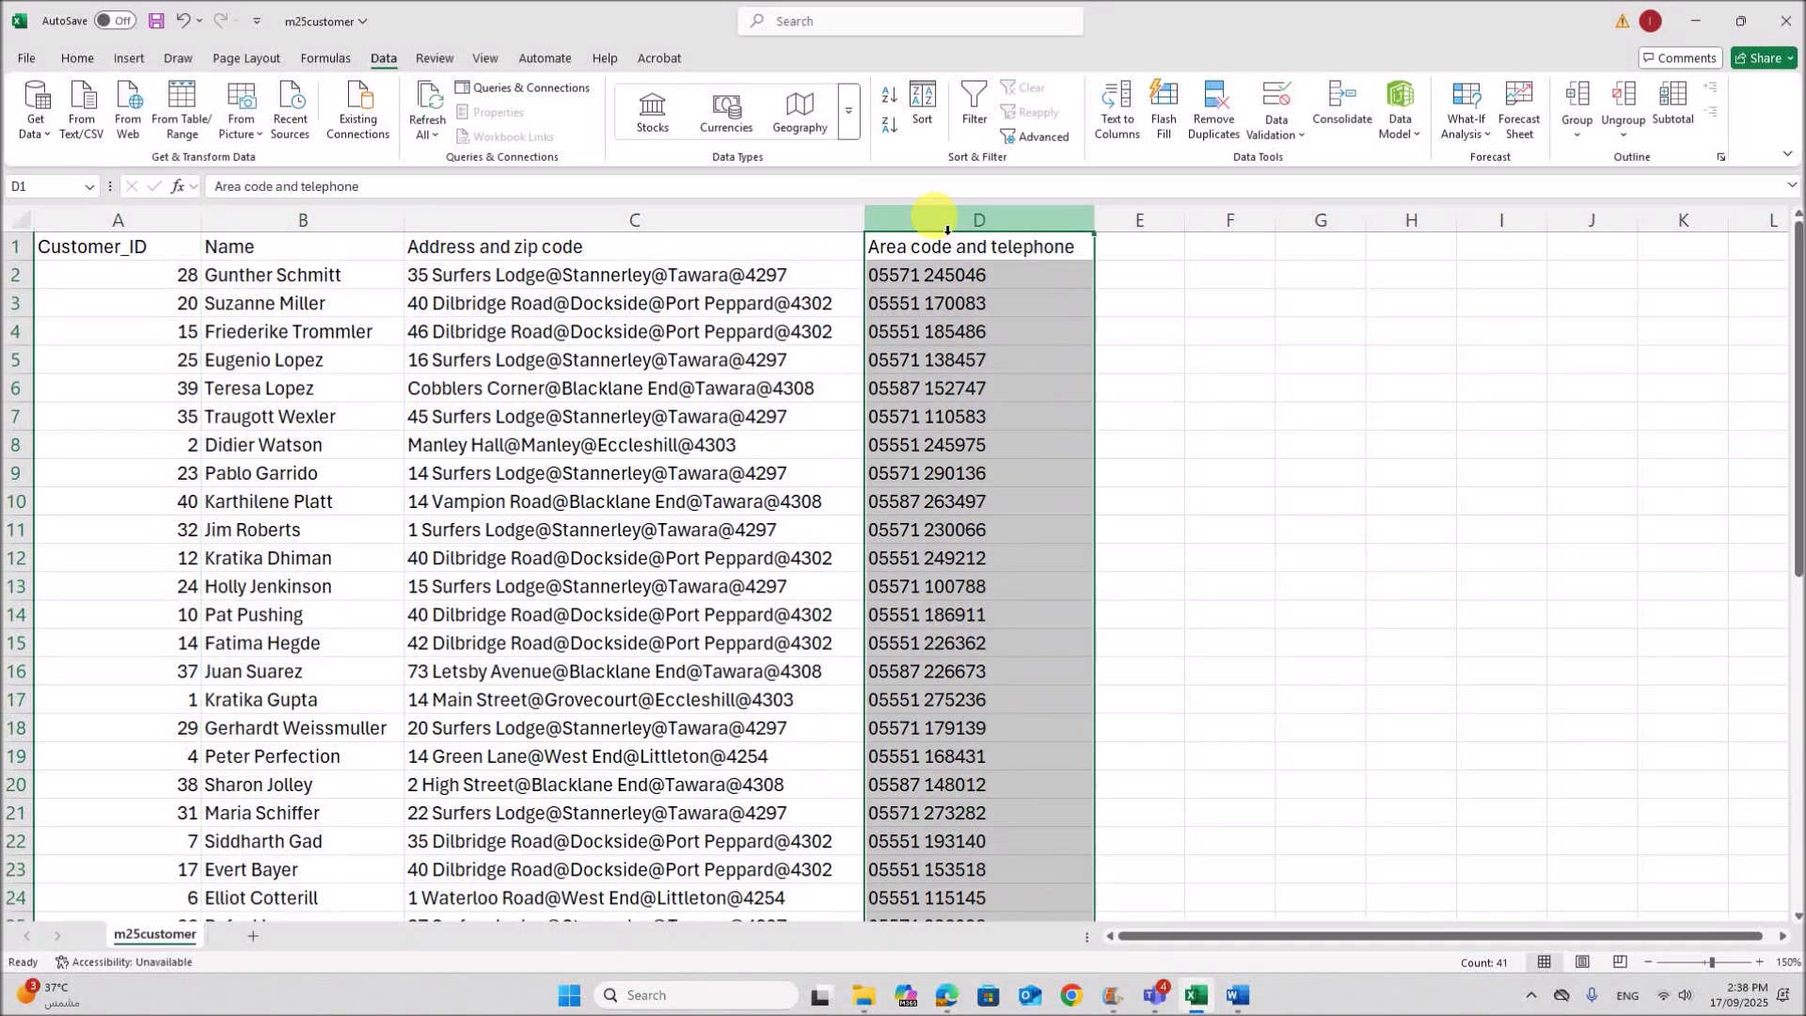
click(721, 433)
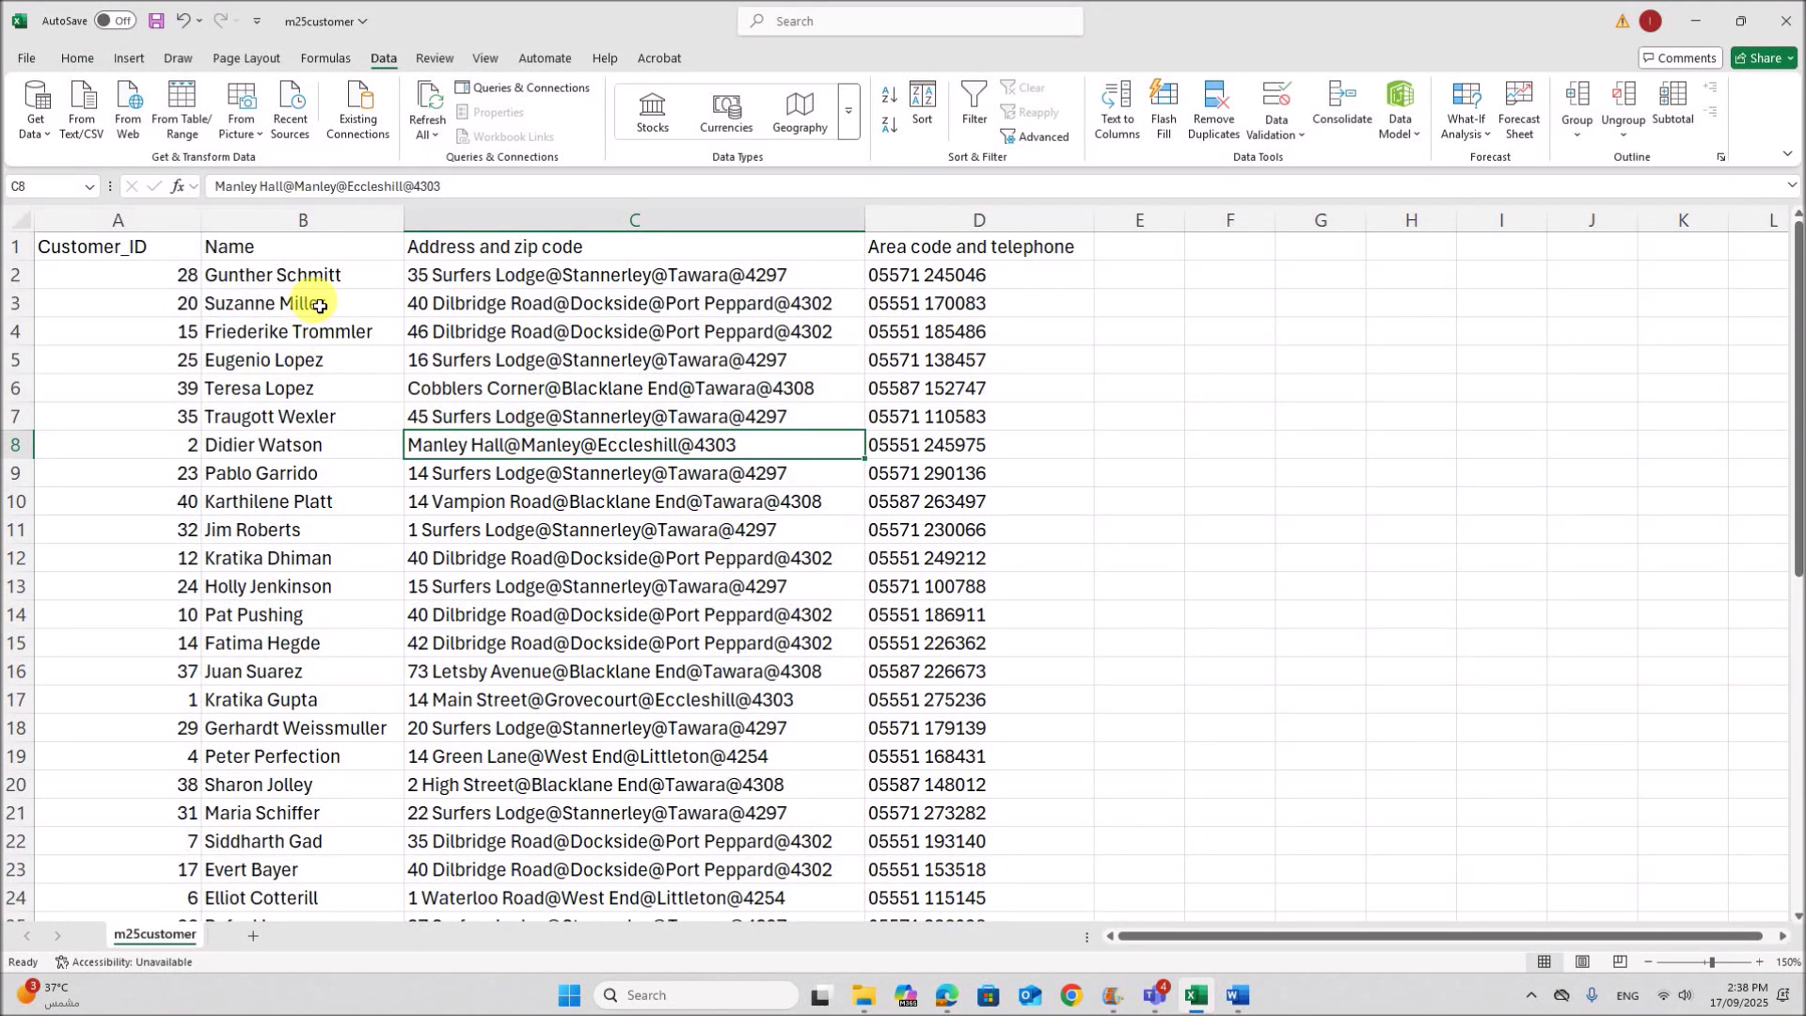
- Insert a blank column between the Name and Address and zip code columns
right_click(449, 225)
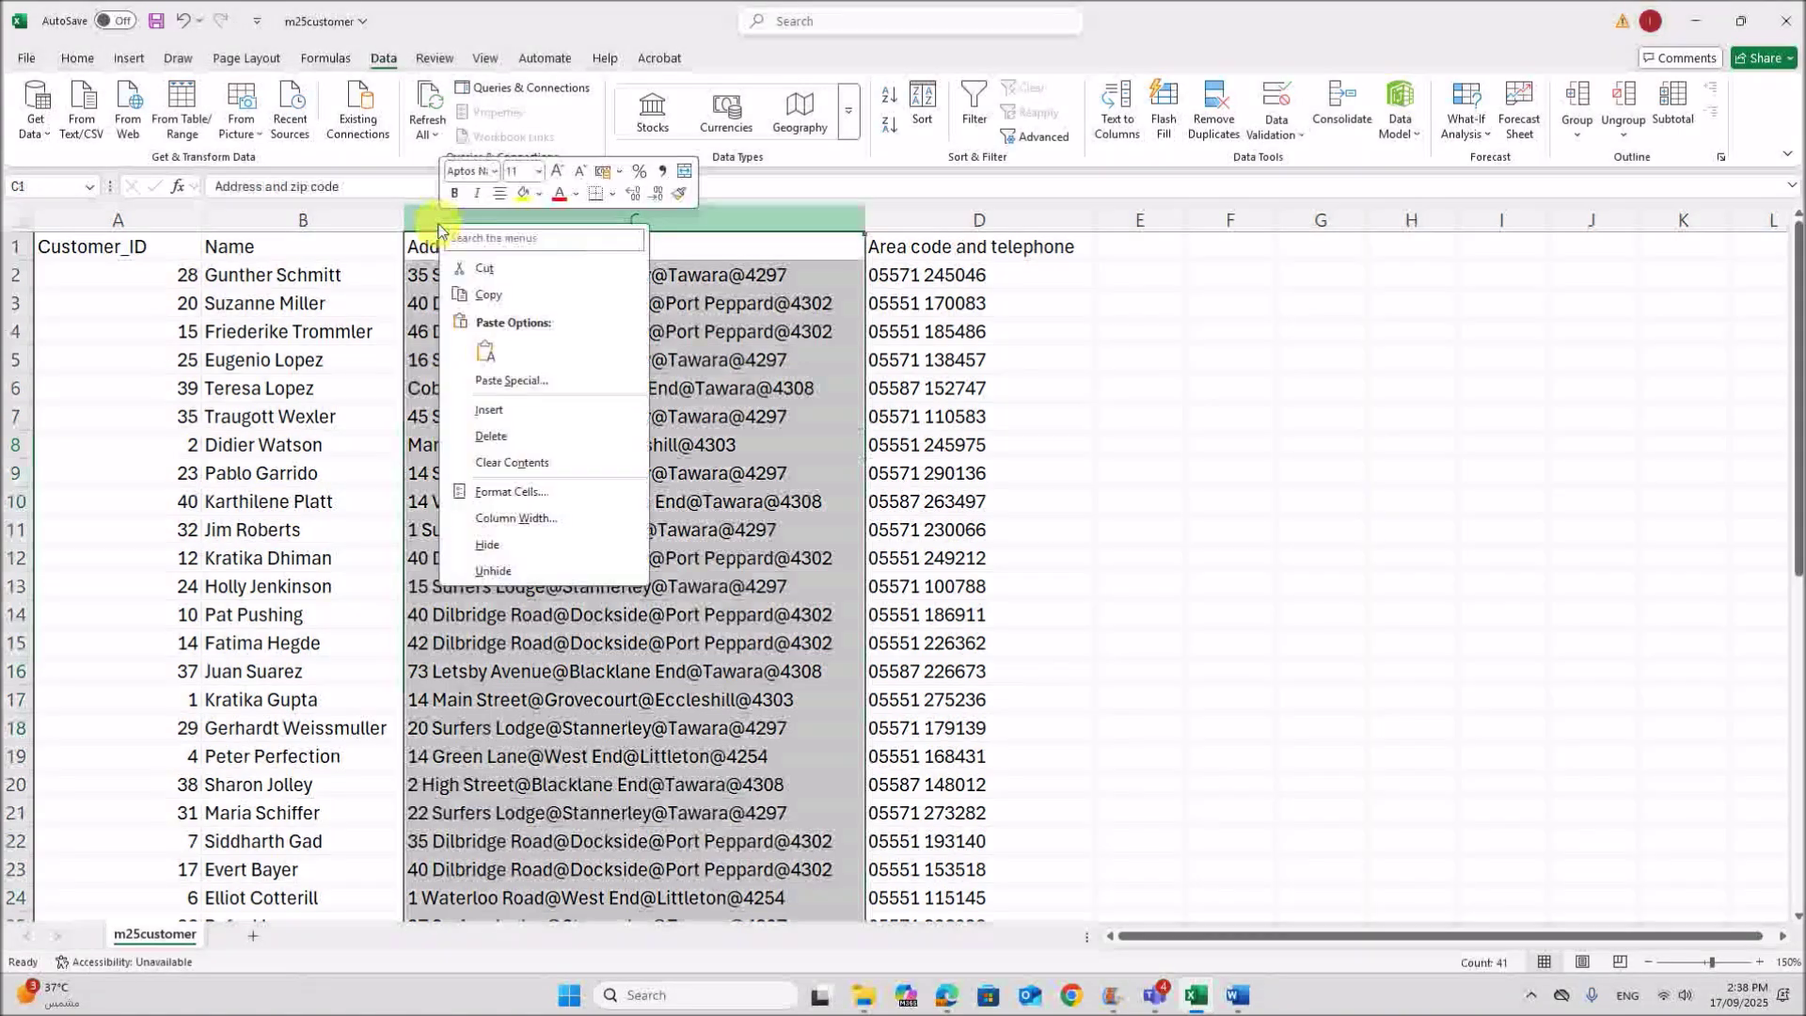
click(522, 411)
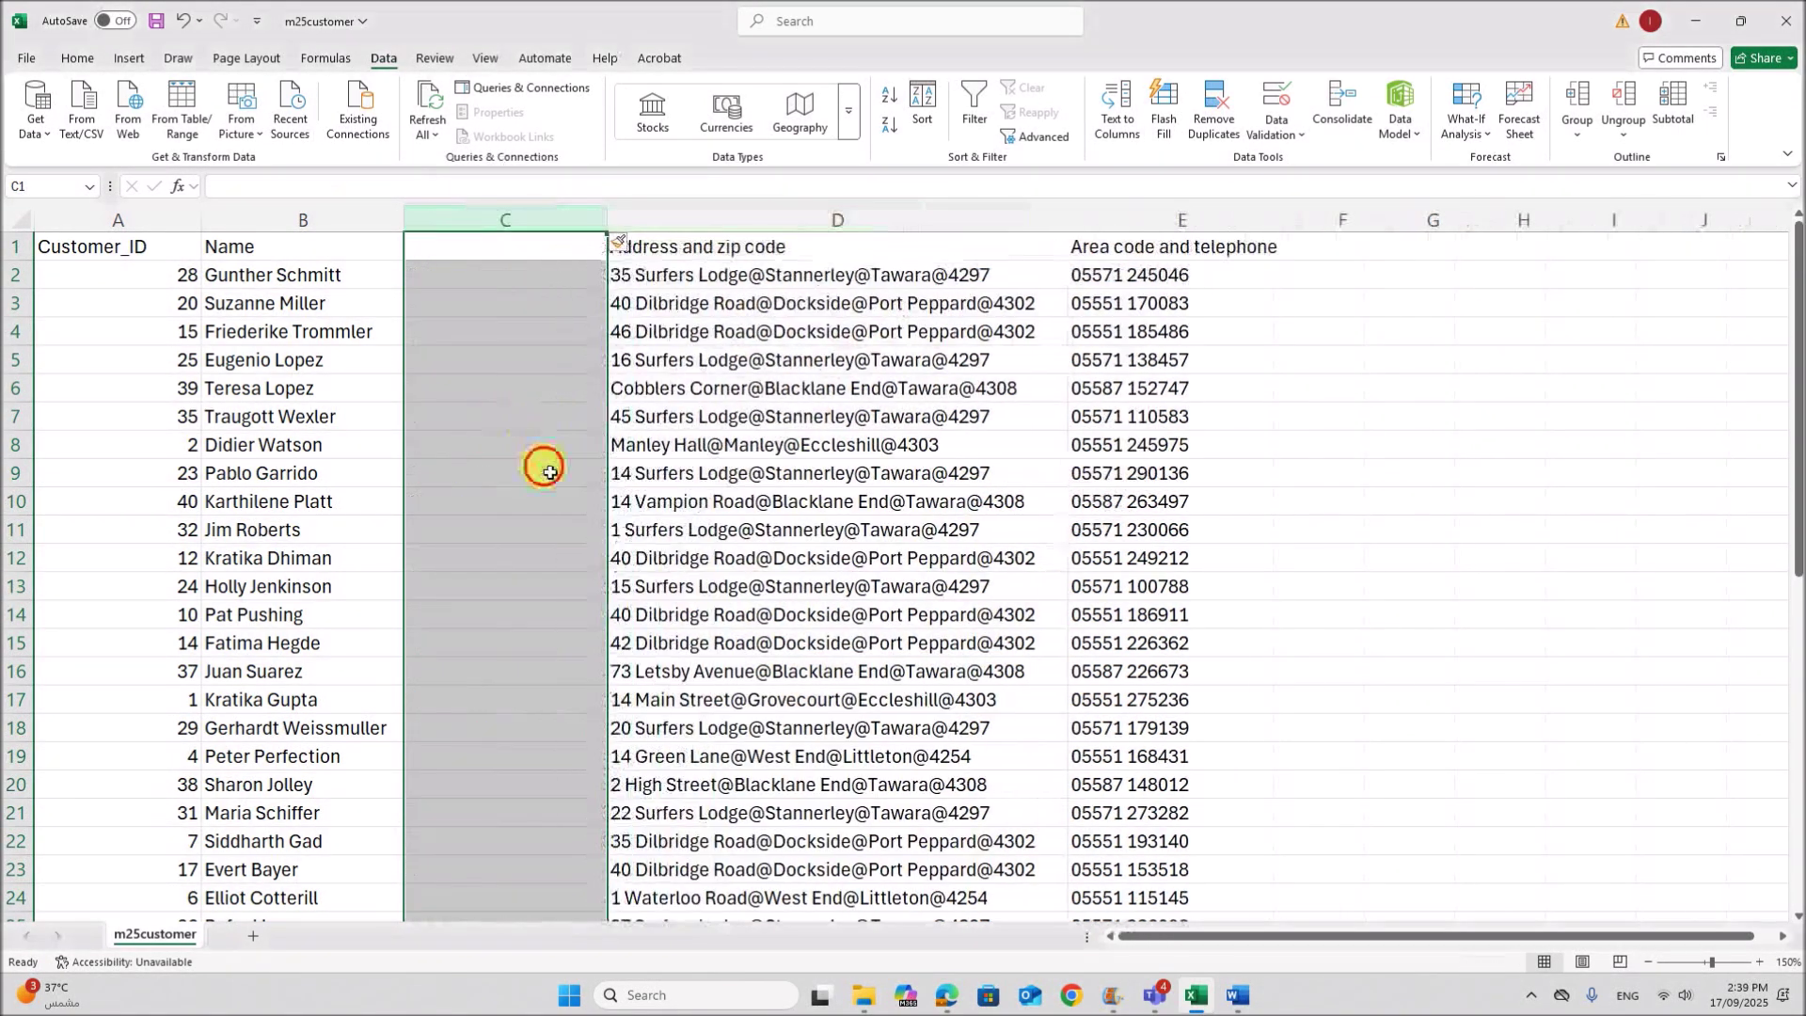
click(537, 470)
- Split the Name column with Text to Columns, using tab and space delimiters and Text format for the first resulting column
click(315, 222)
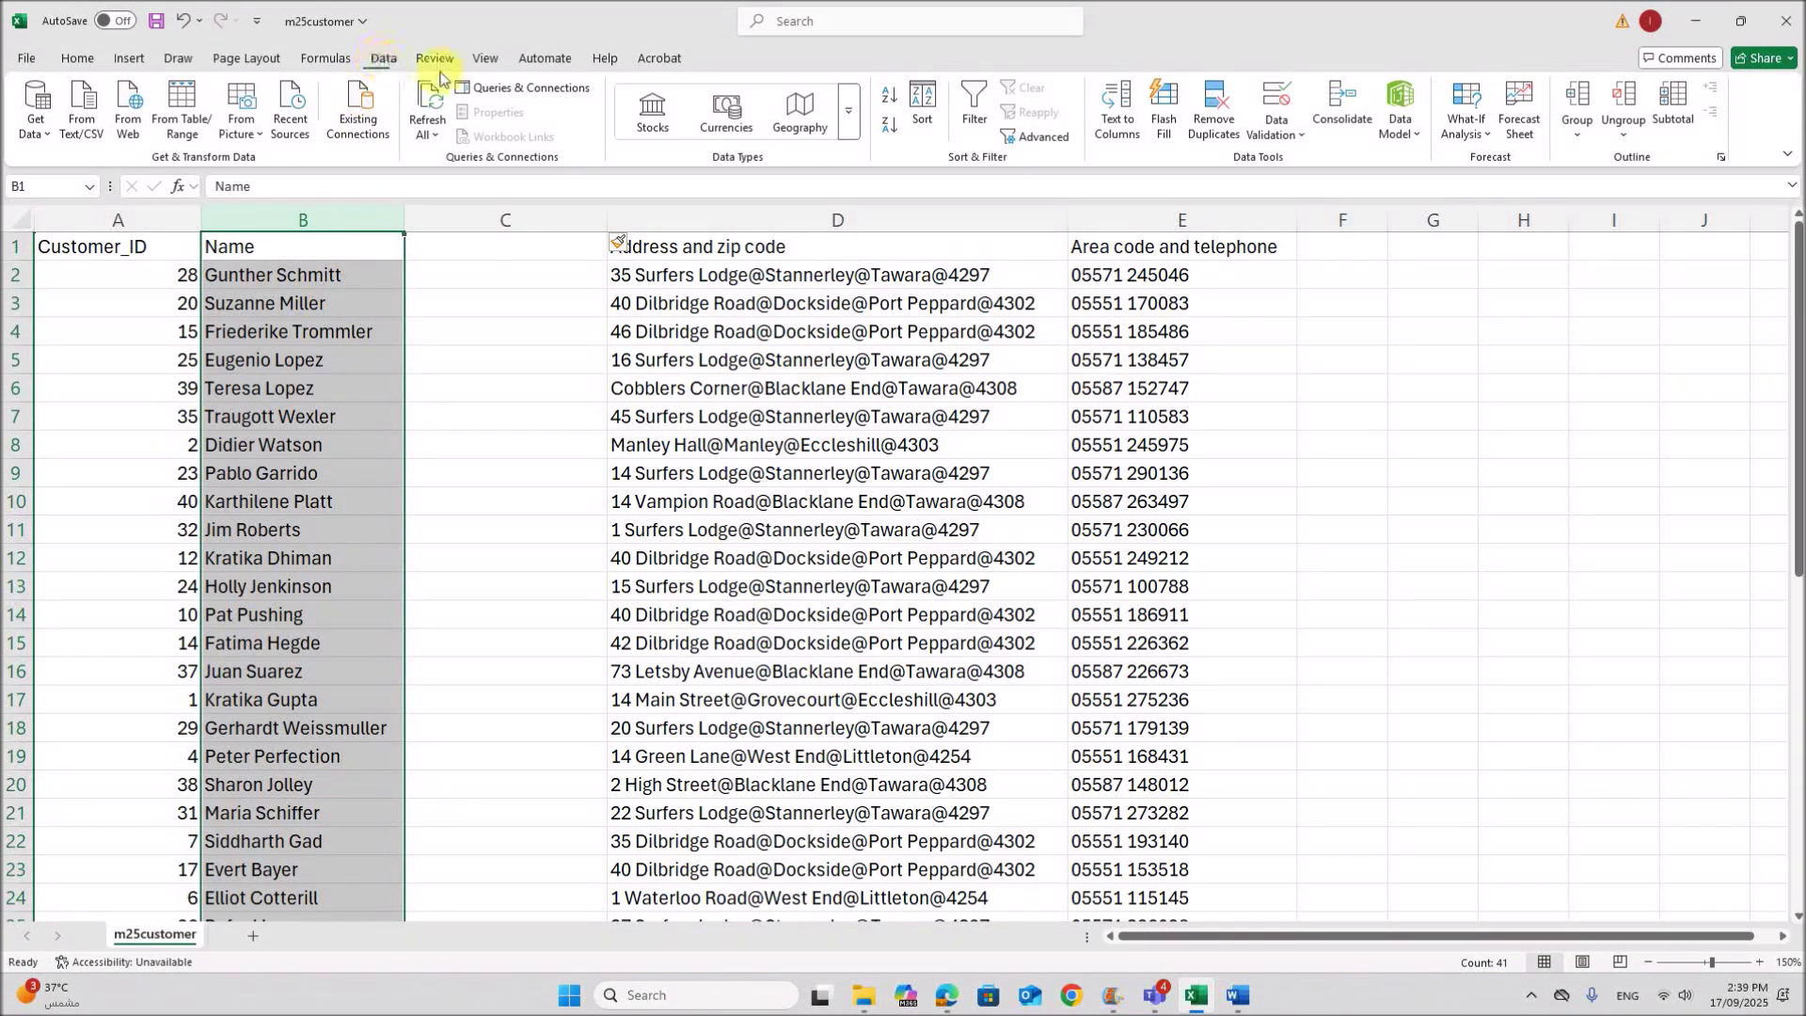
click(1132, 123)
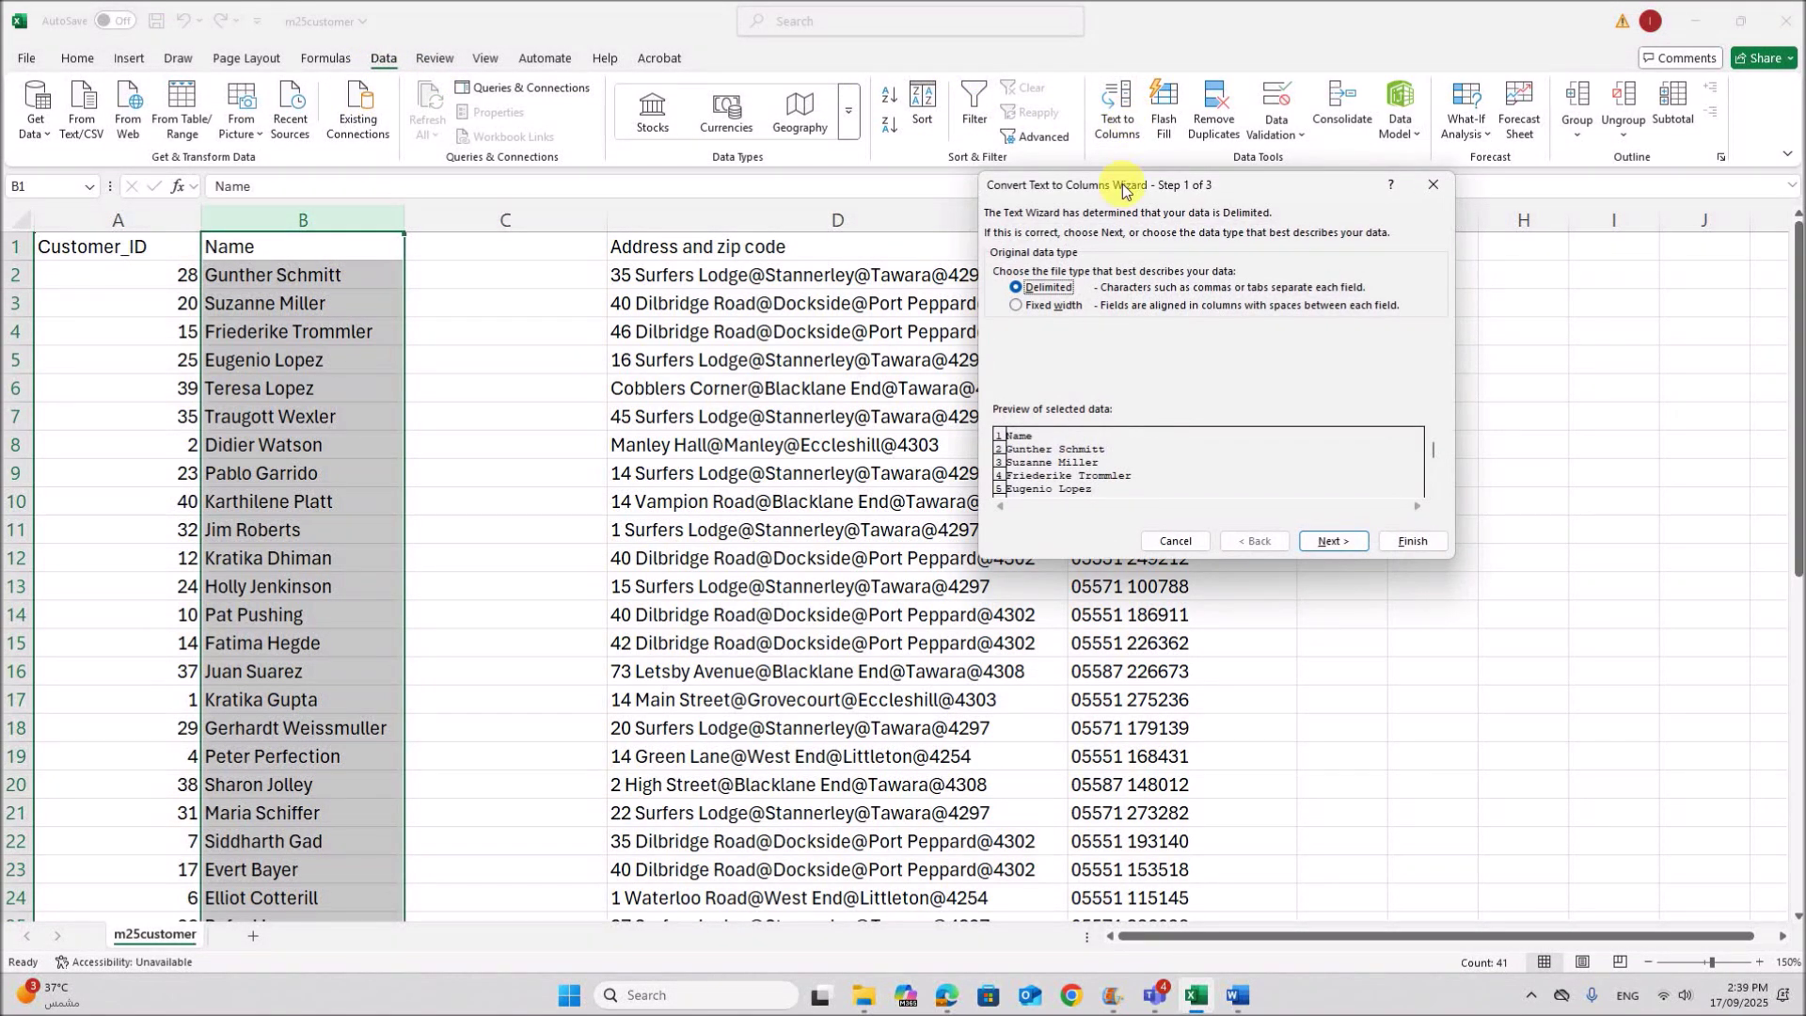
drag(1124, 195, 766, 237)
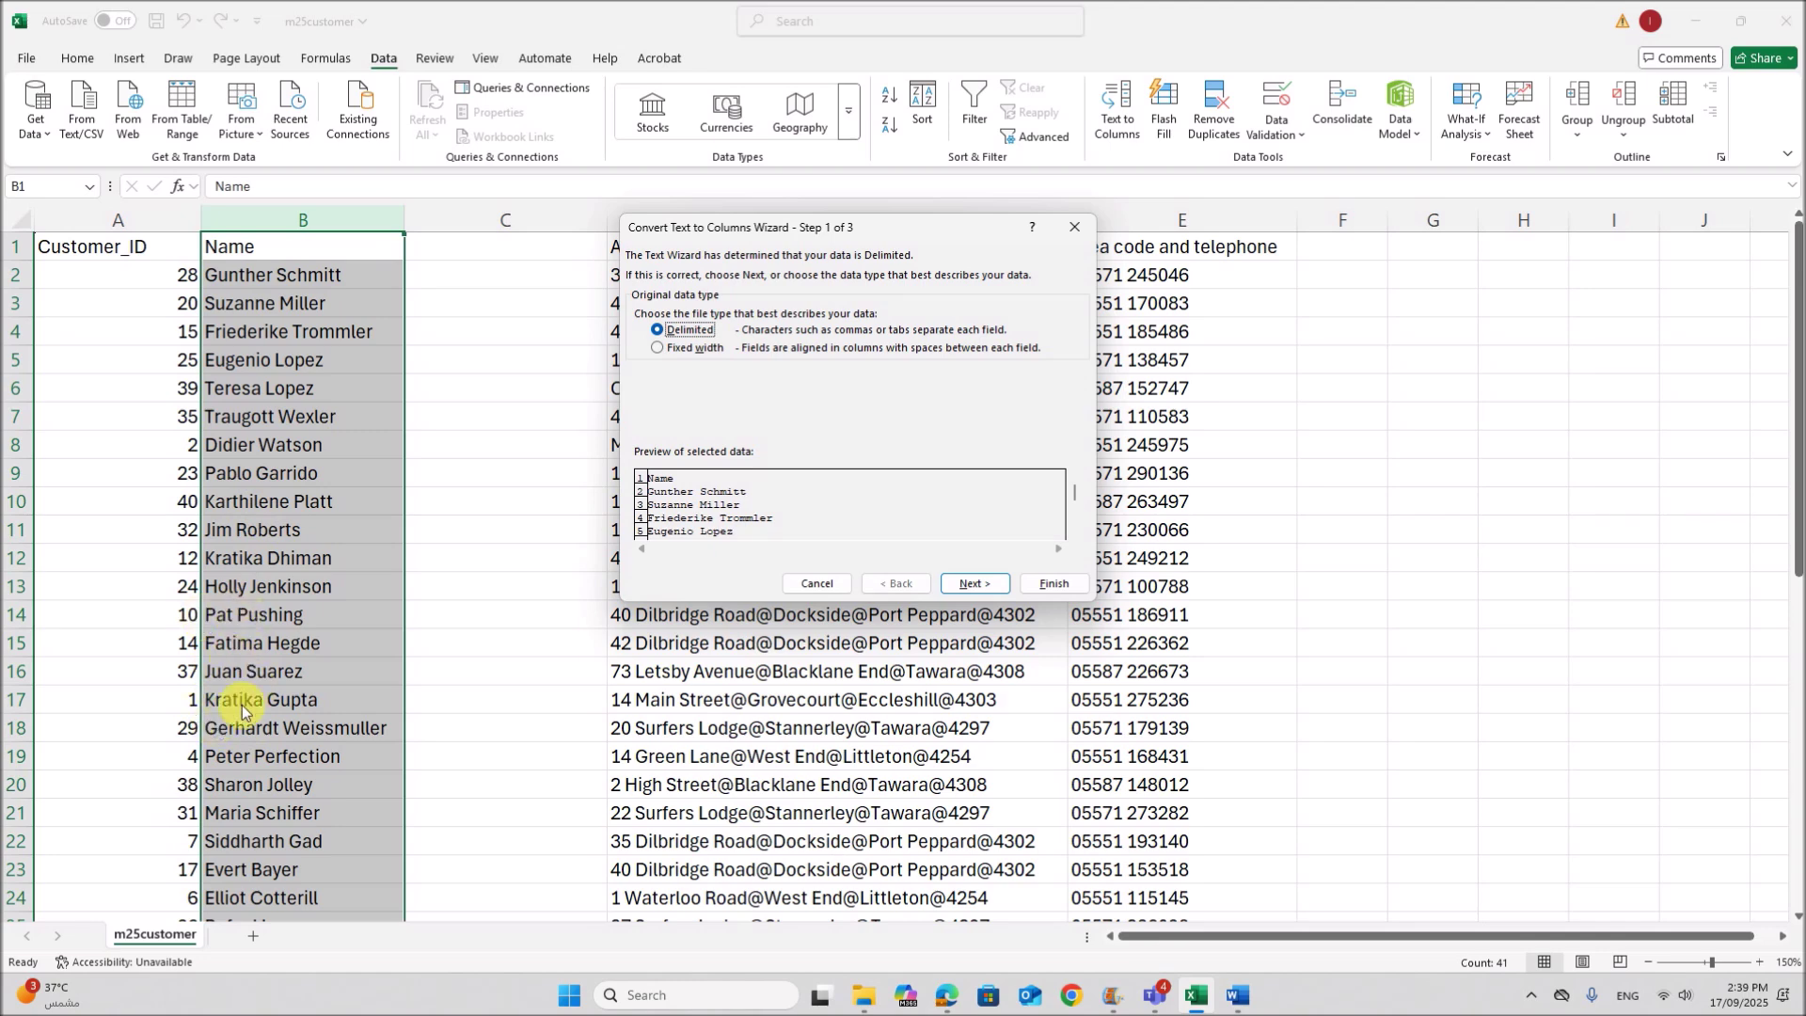
click(955, 587)
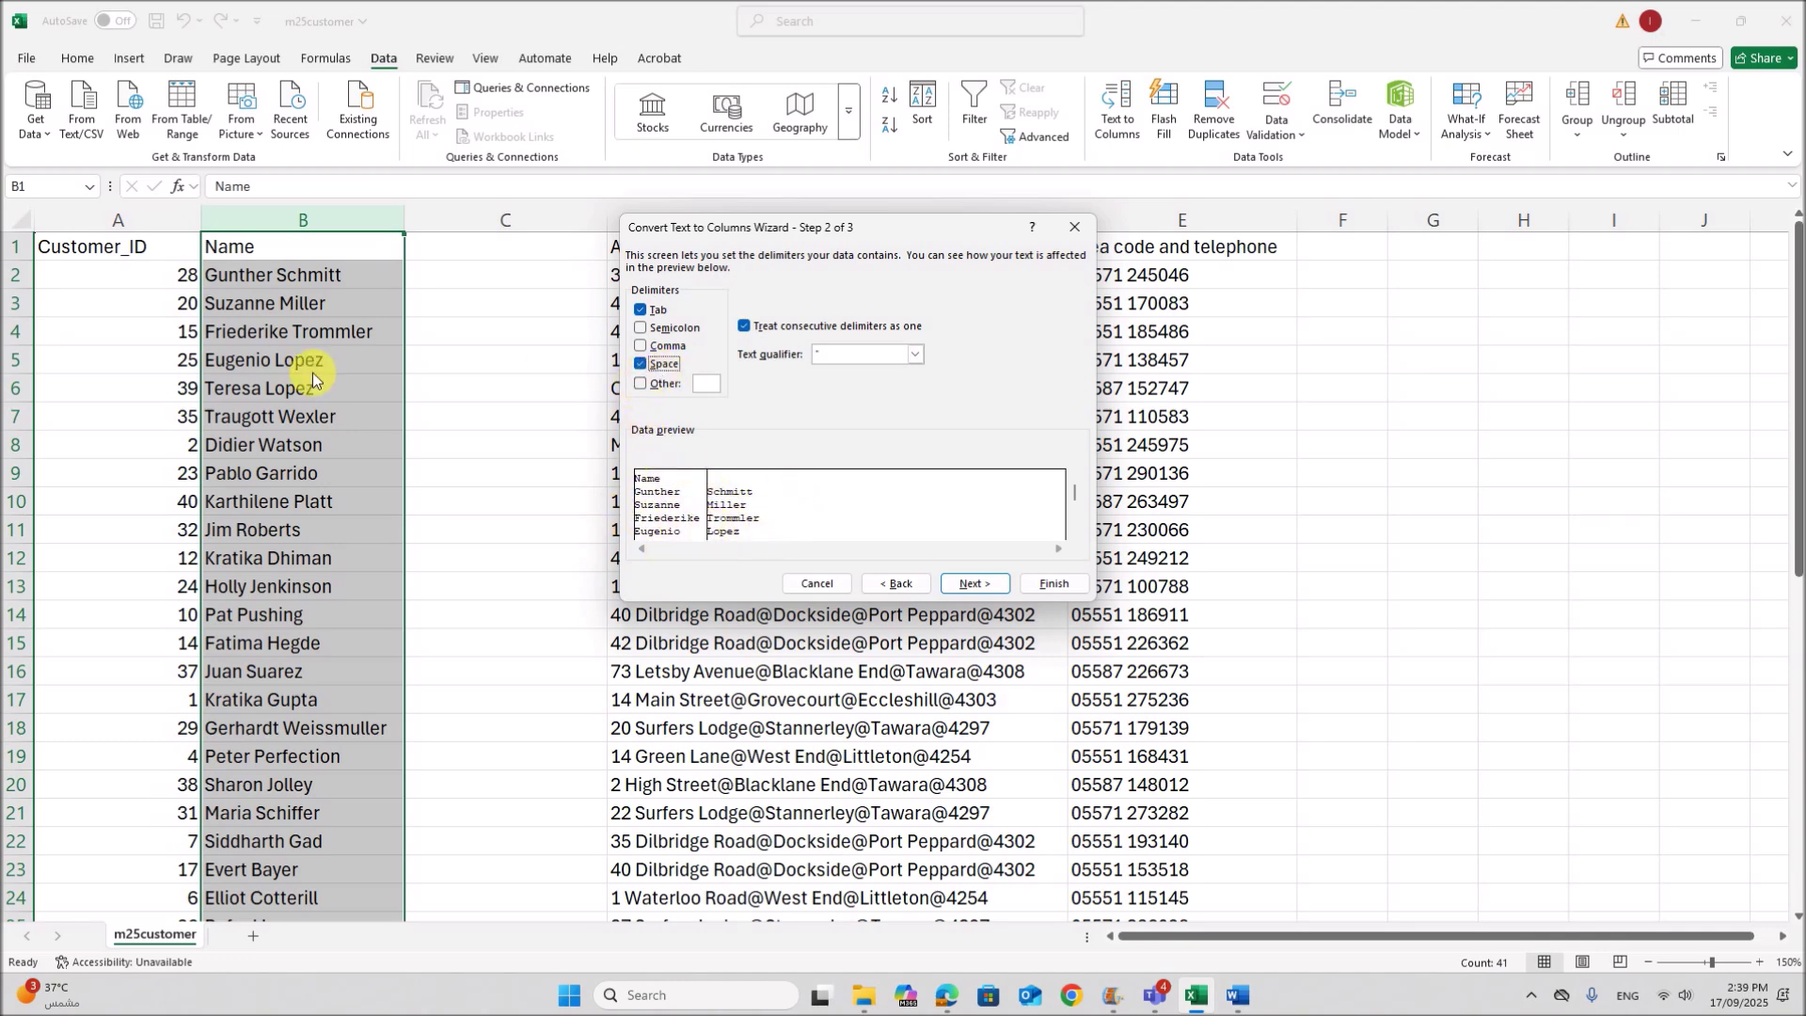
click(969, 588)
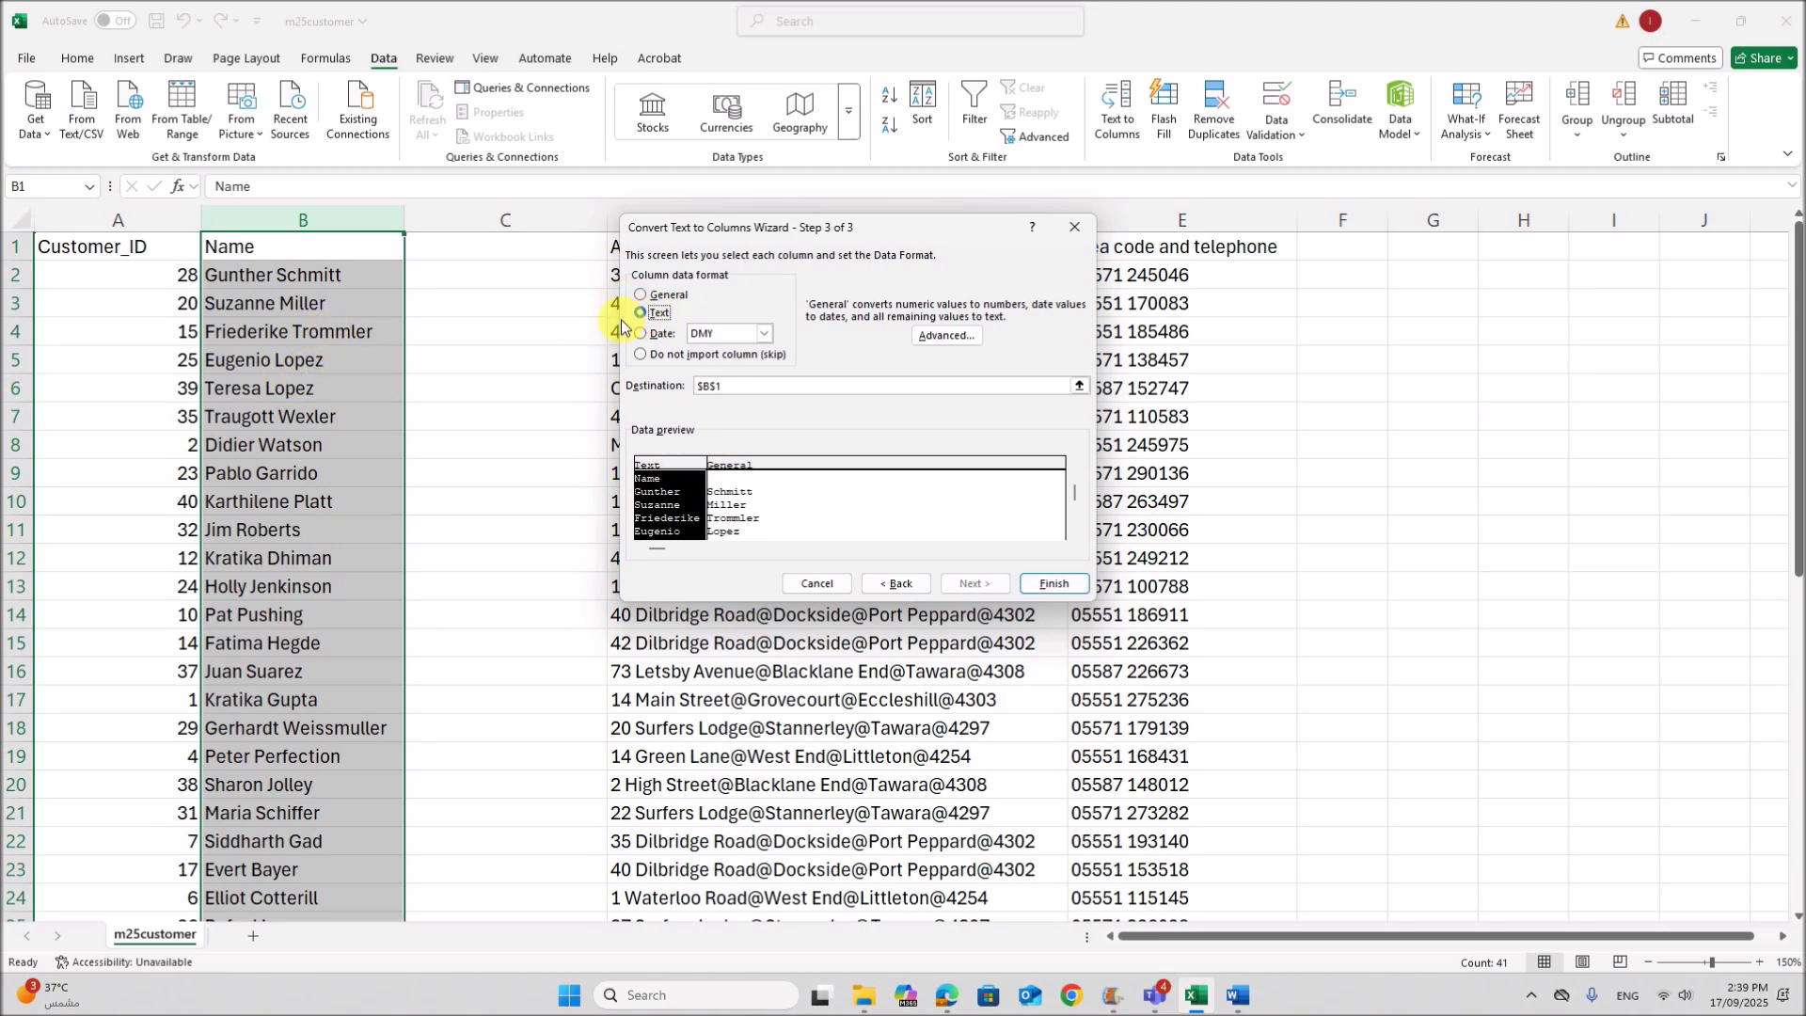
click(1051, 585)
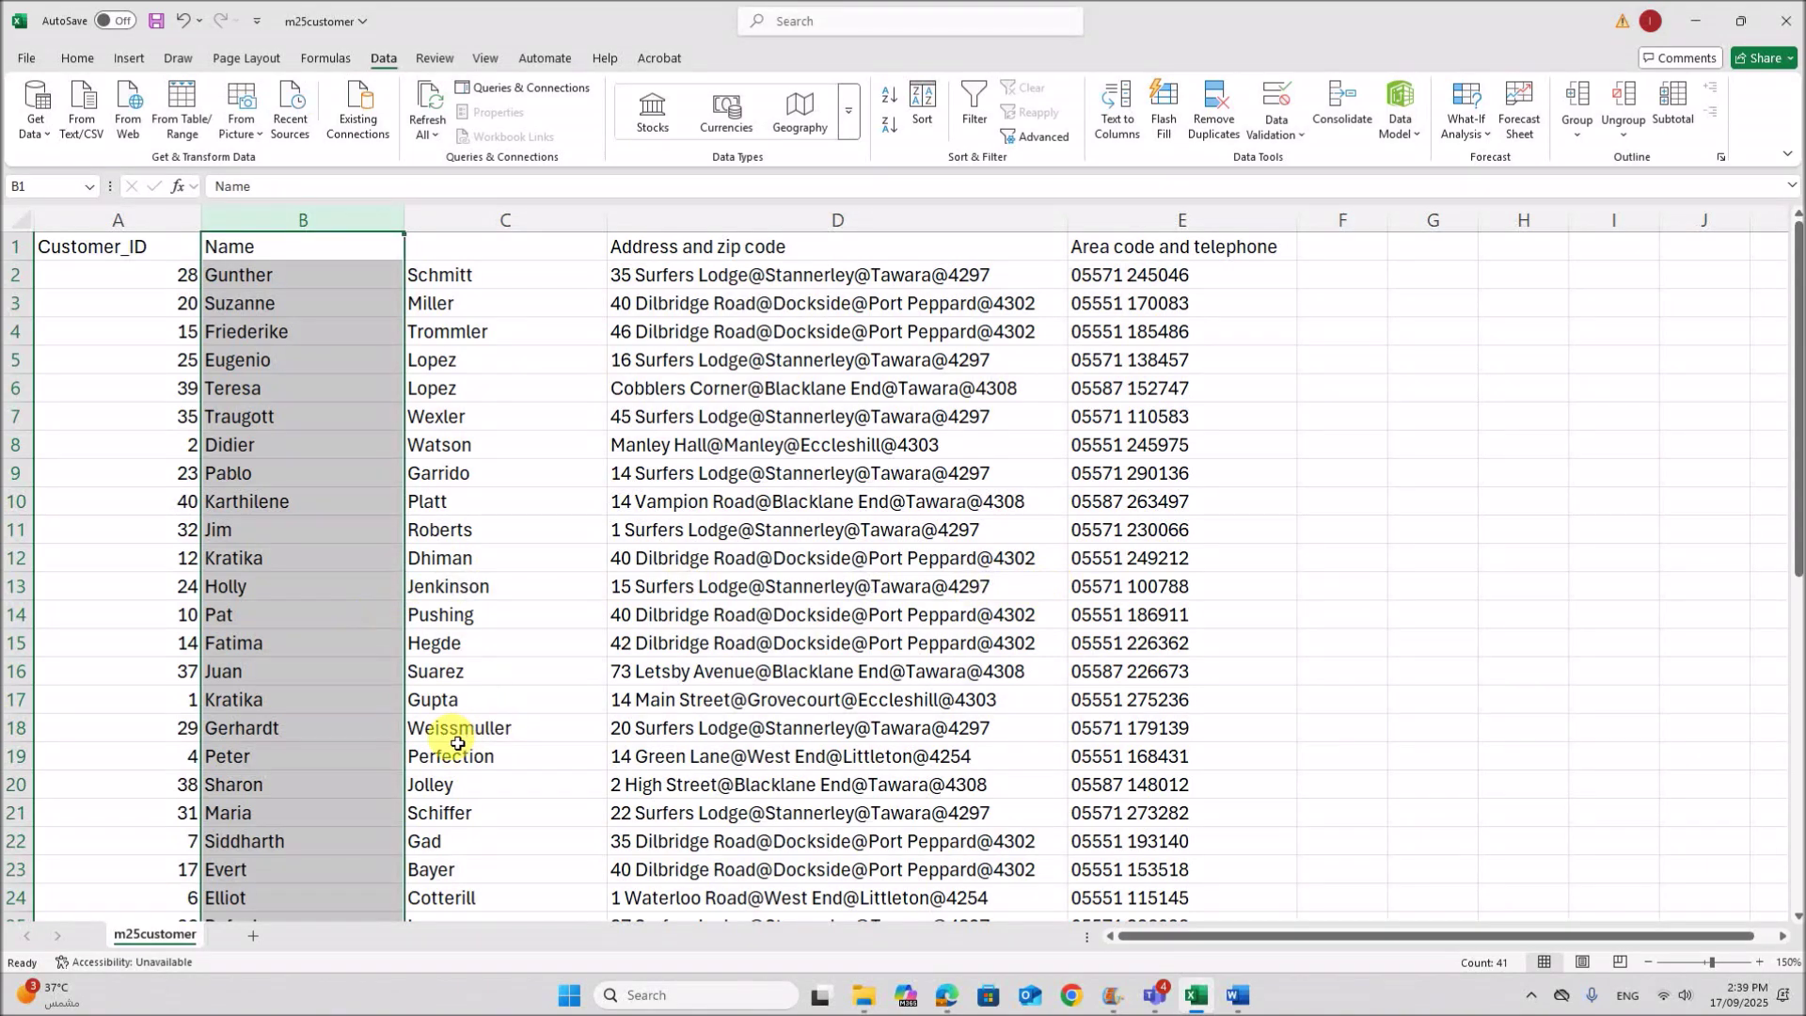
scroll(458, 748, down, 8)
scroll(460, 753, up, 8)
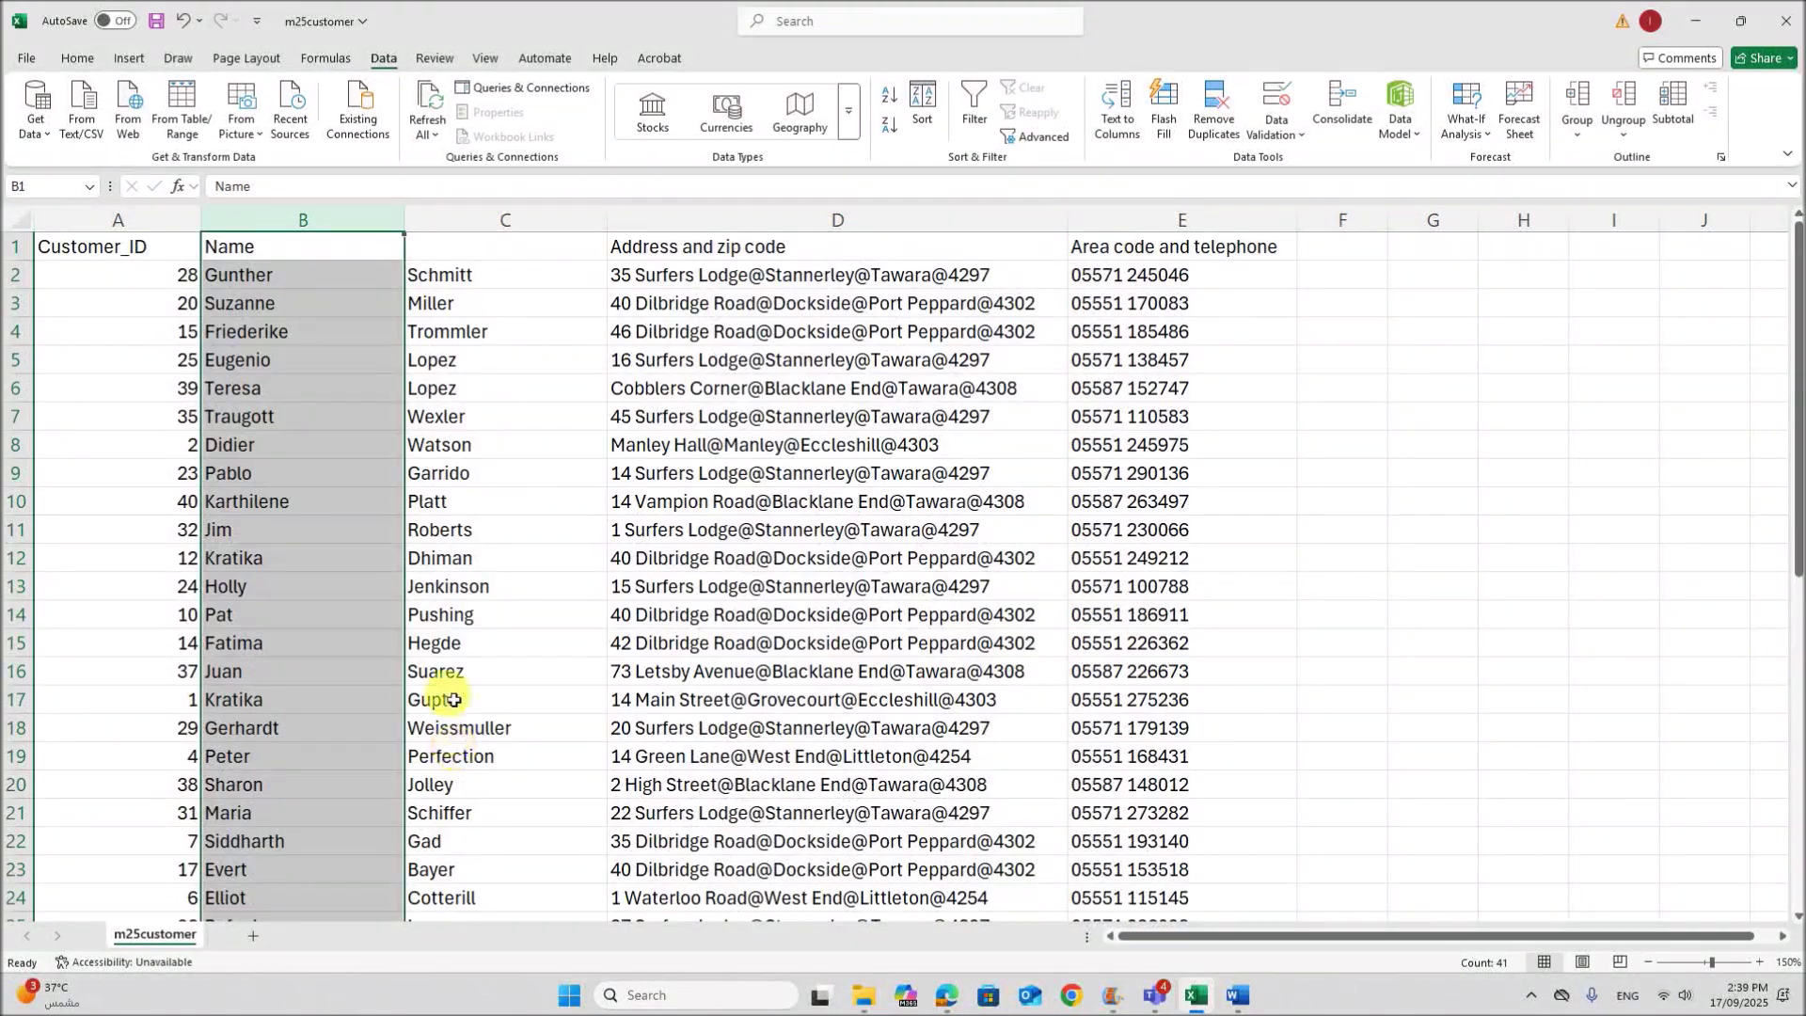
- Enter the headings Forename in cell B1 and Surname in cell C1
click(322, 259)
text(Forena)
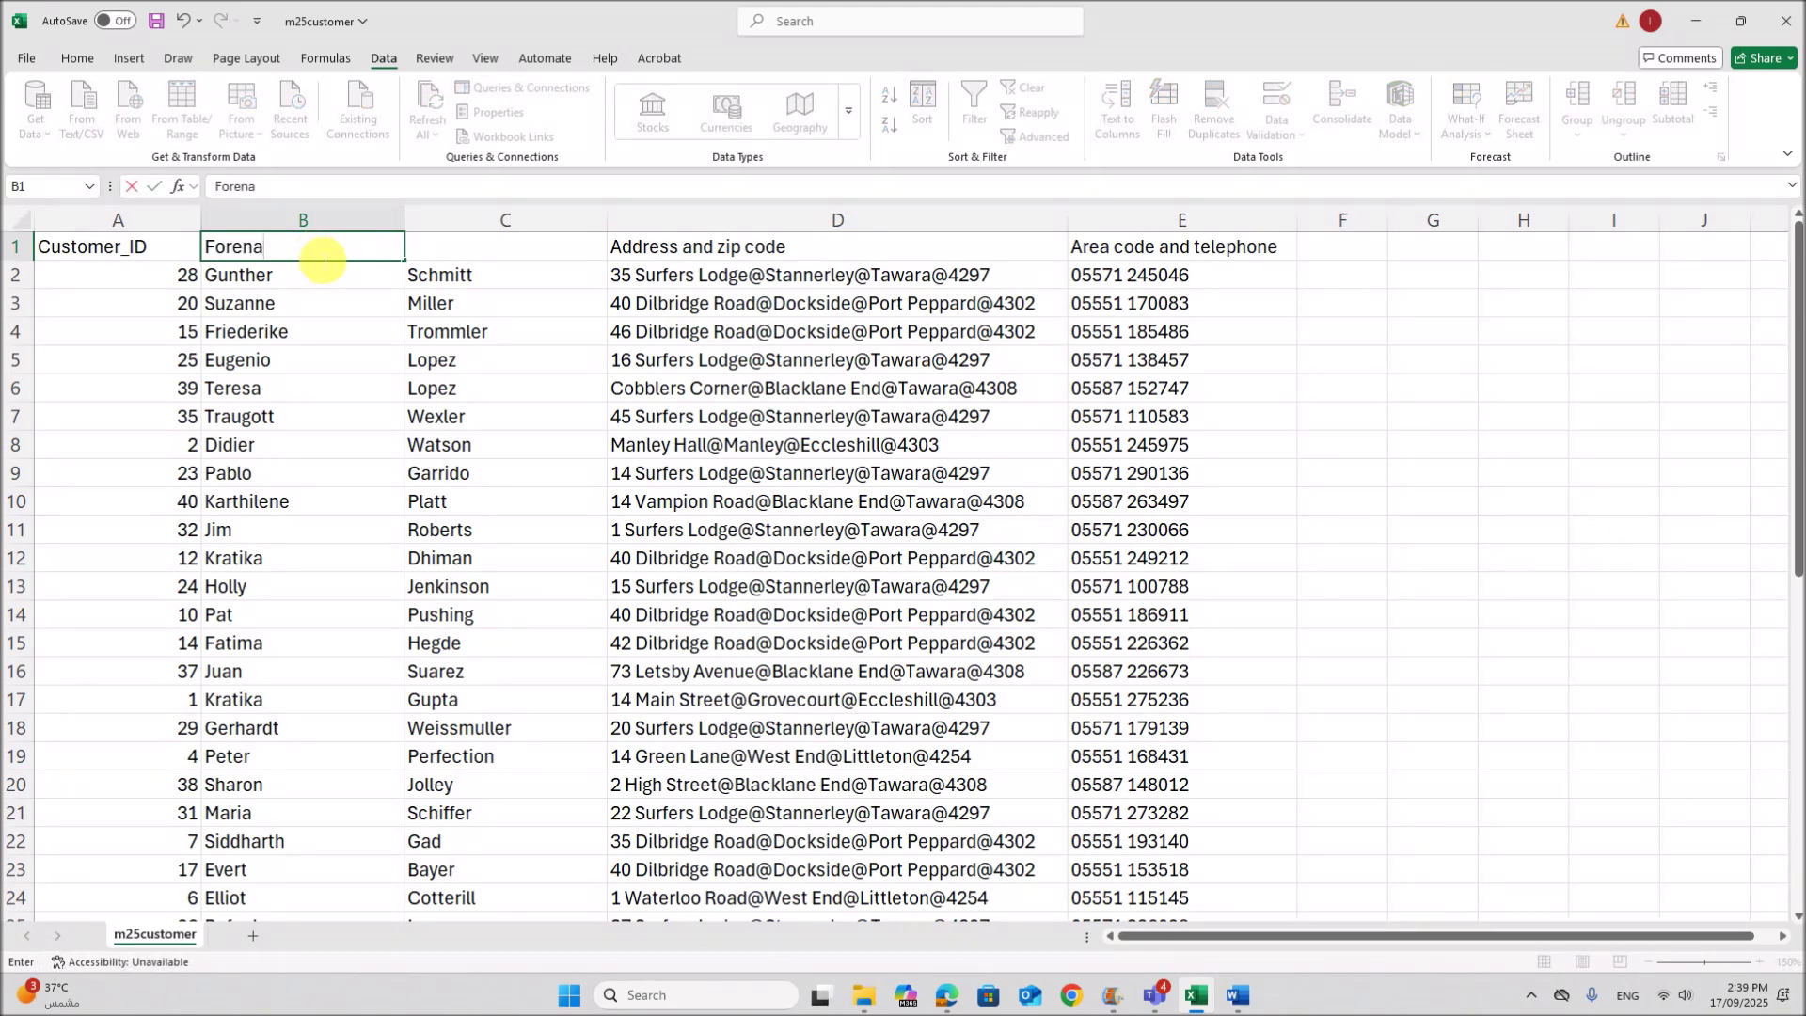
text(me)
key(Tab)
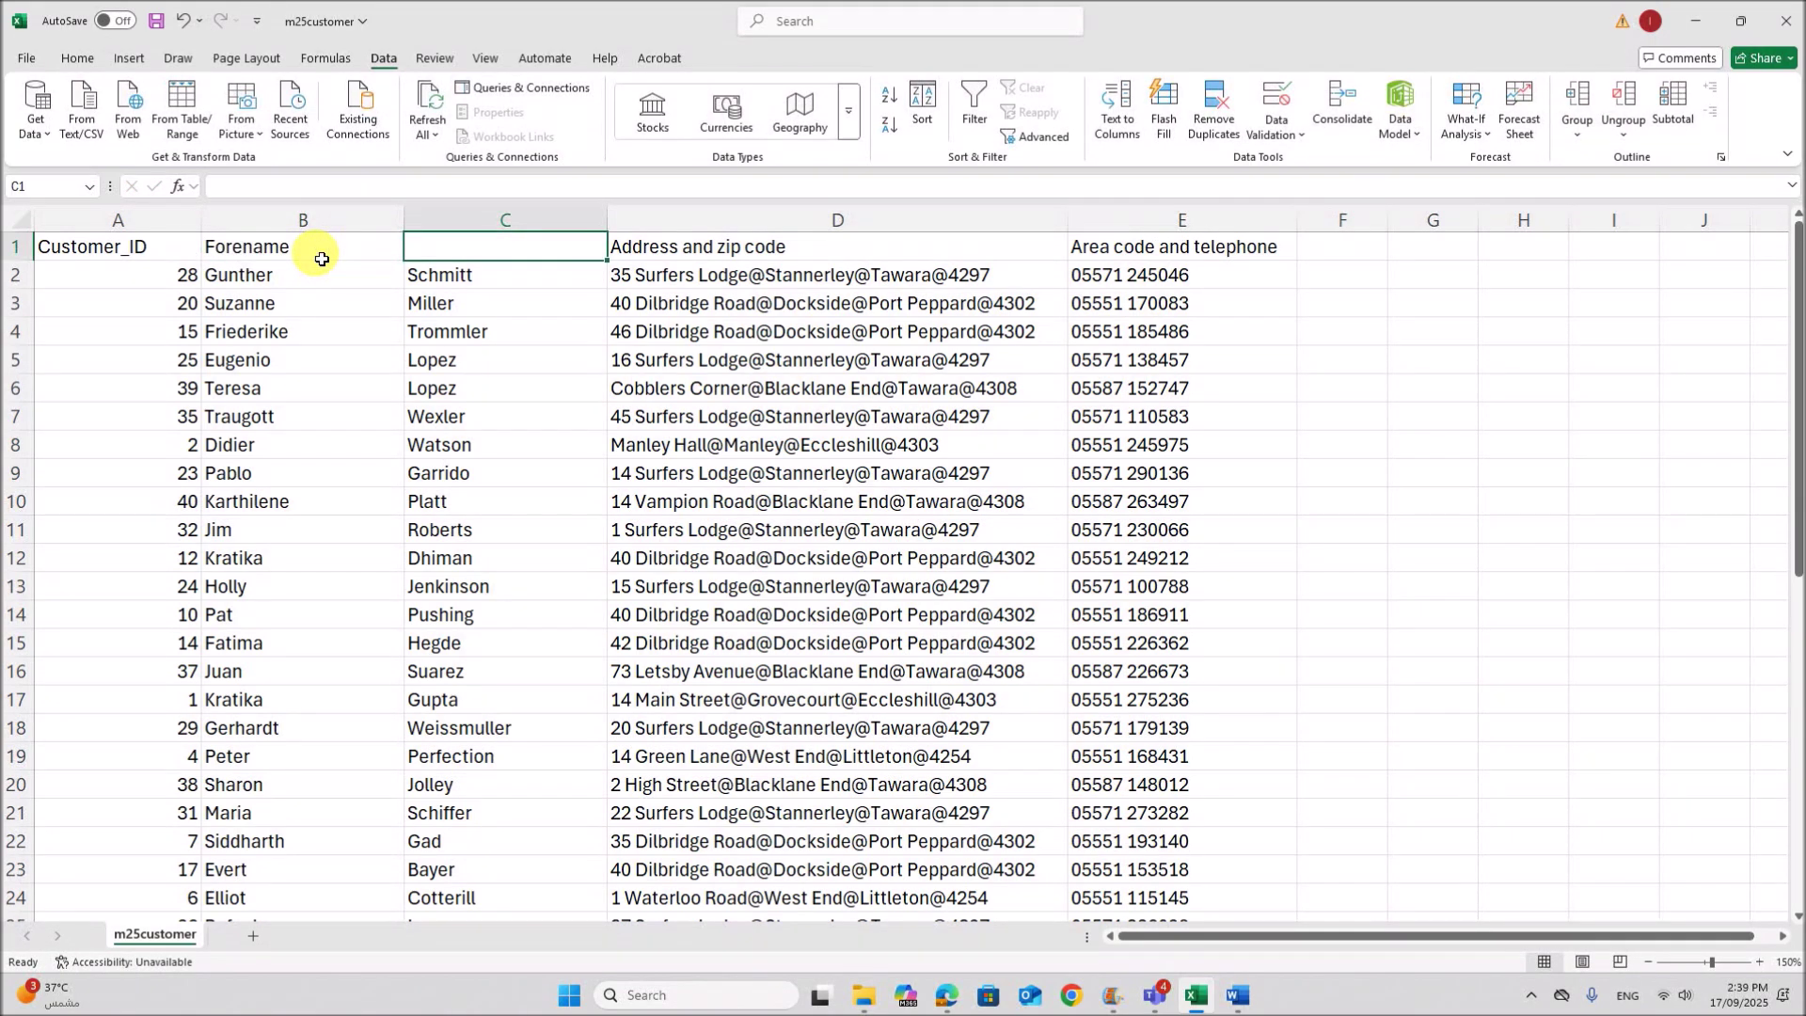
text(Surname)
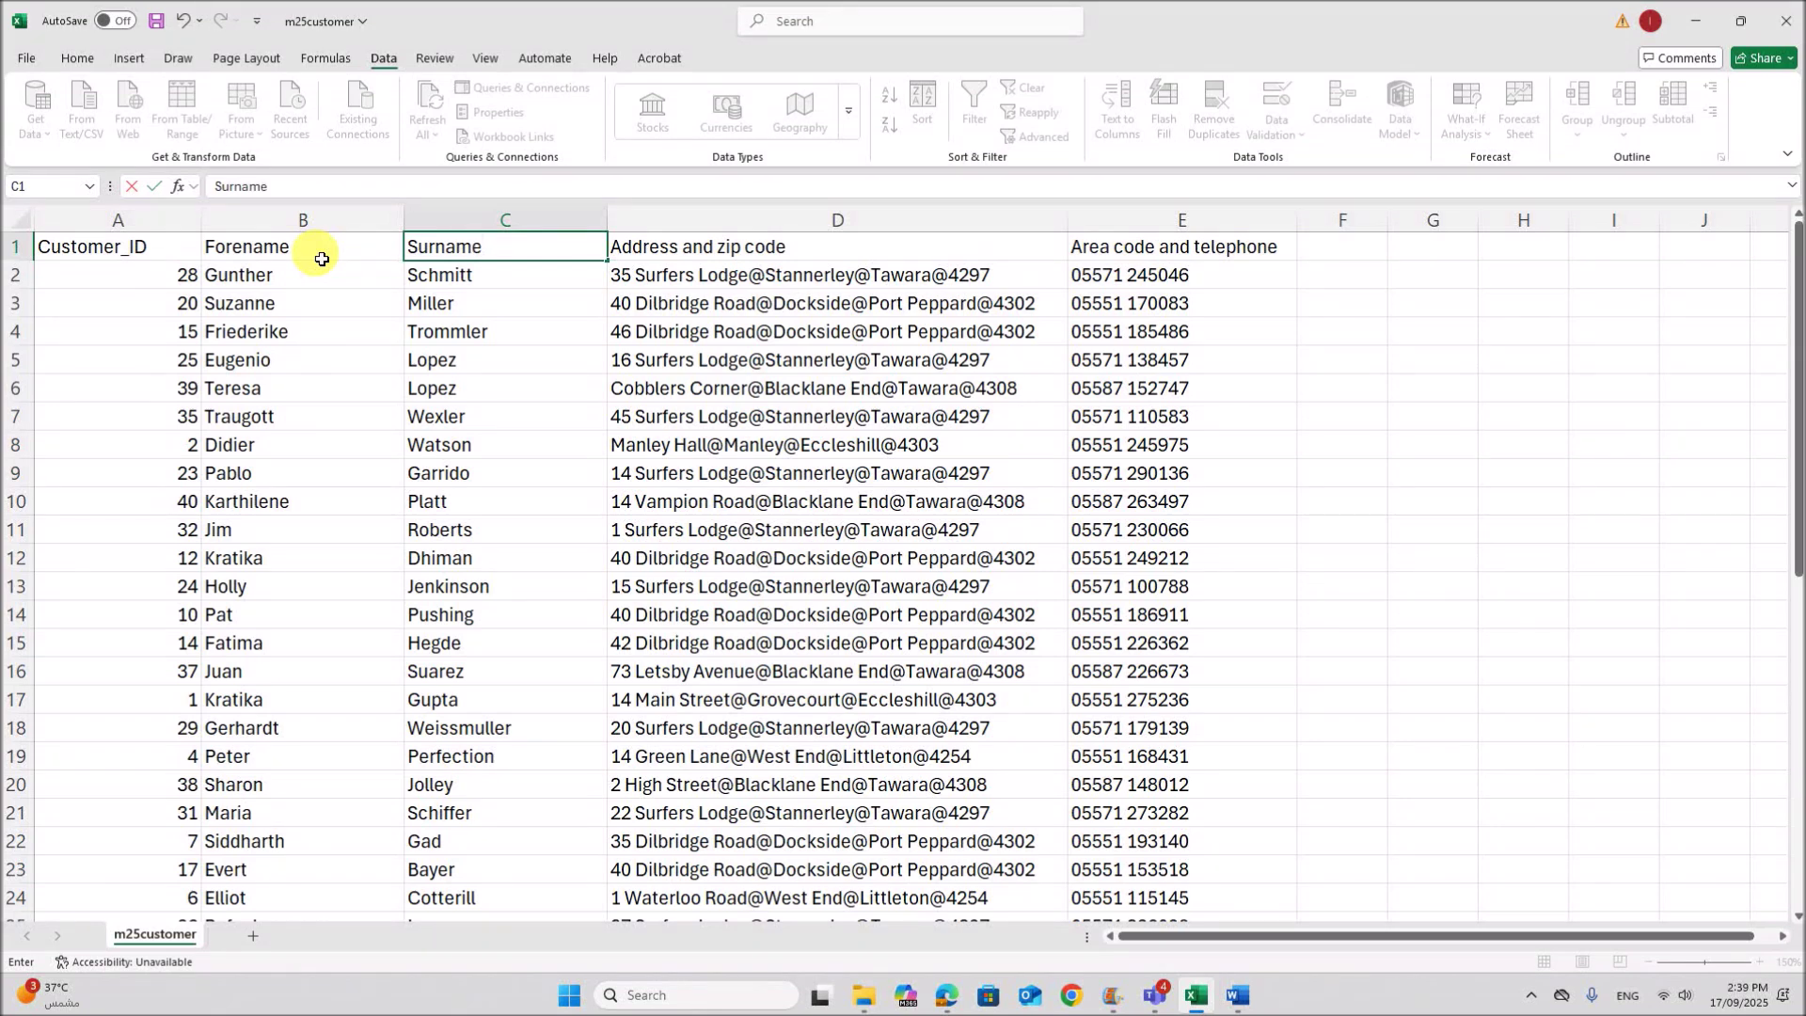
click(853, 471)
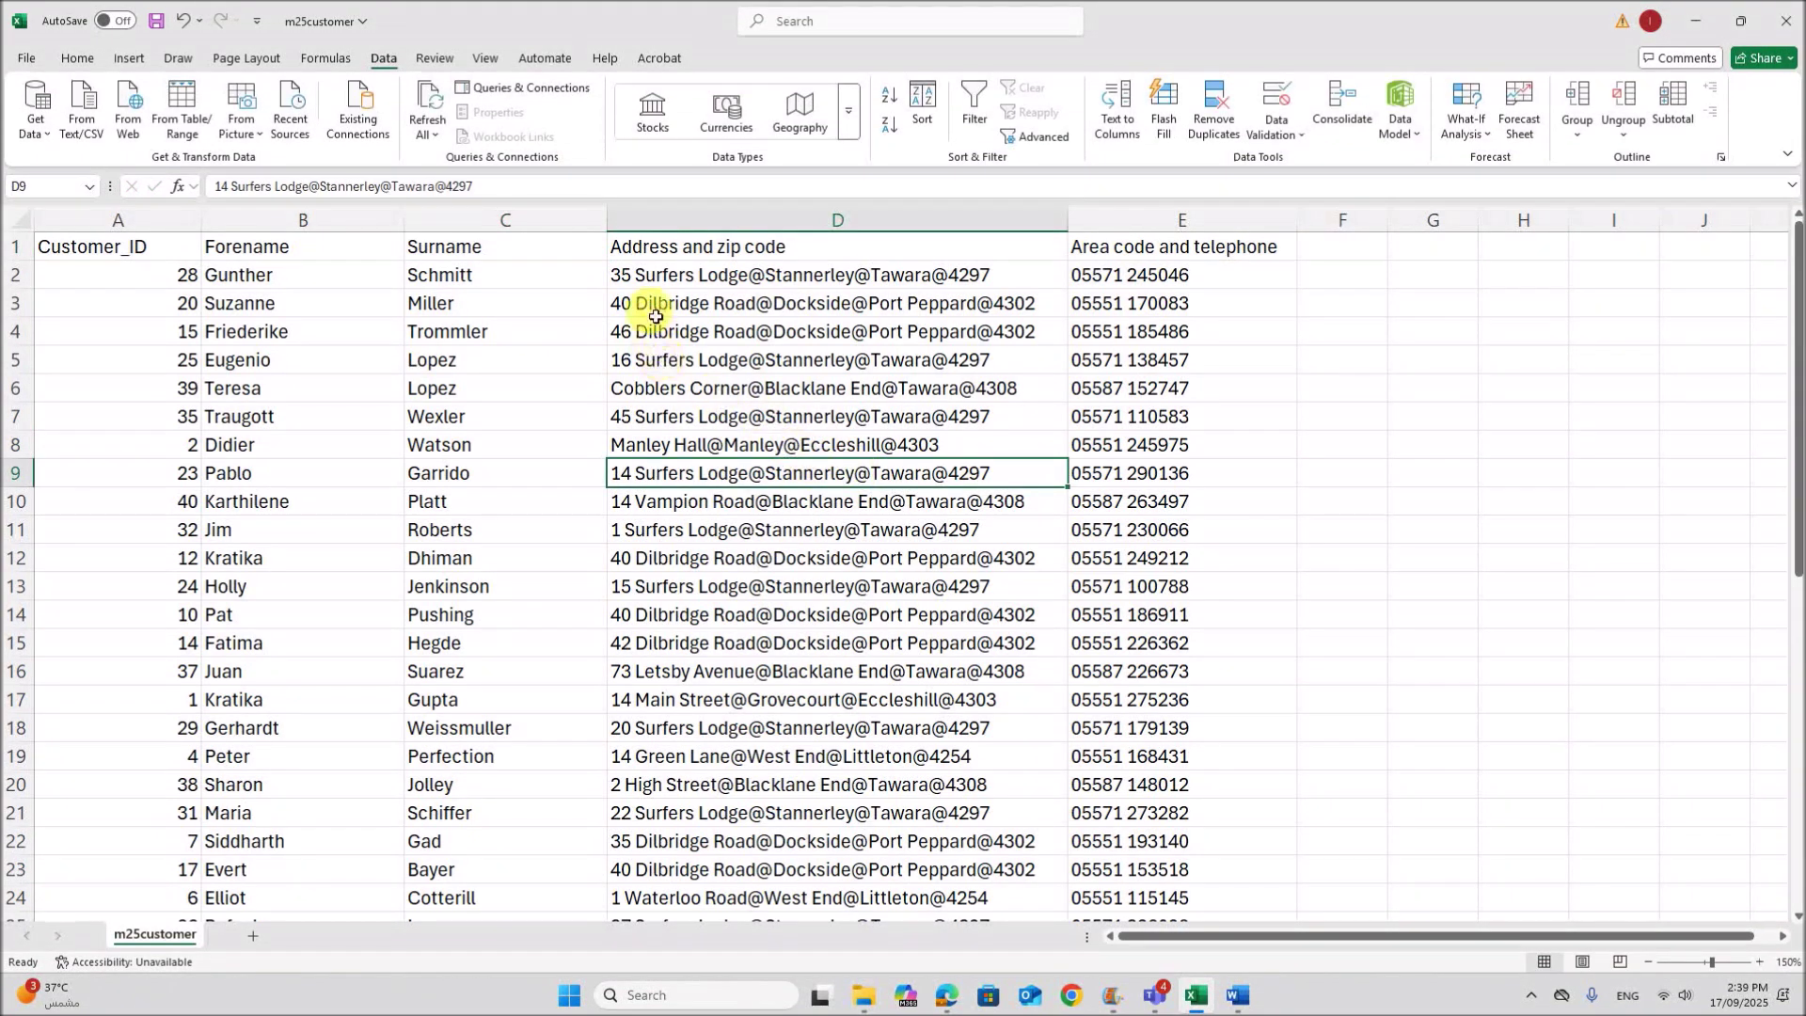
- Insert three blank columns between the Address and zip code column and the Area code and telephone column
click(687, 286)
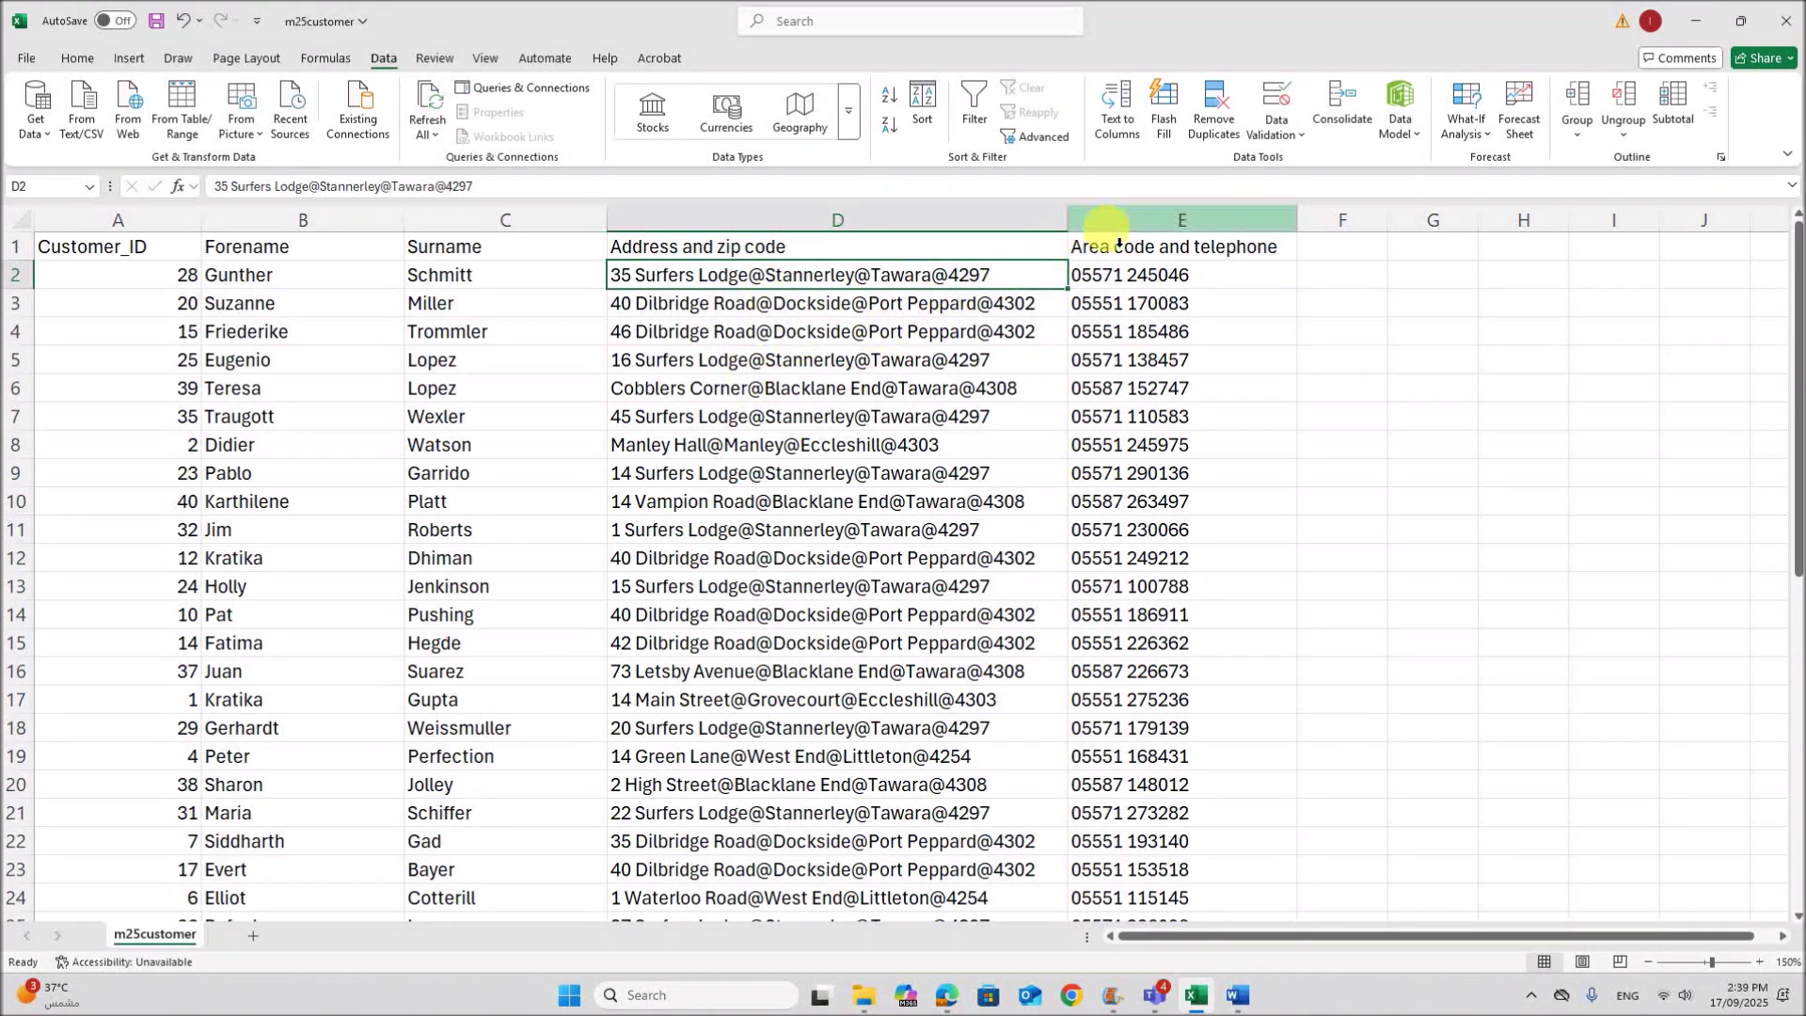
drag(1121, 226, 1419, 226)
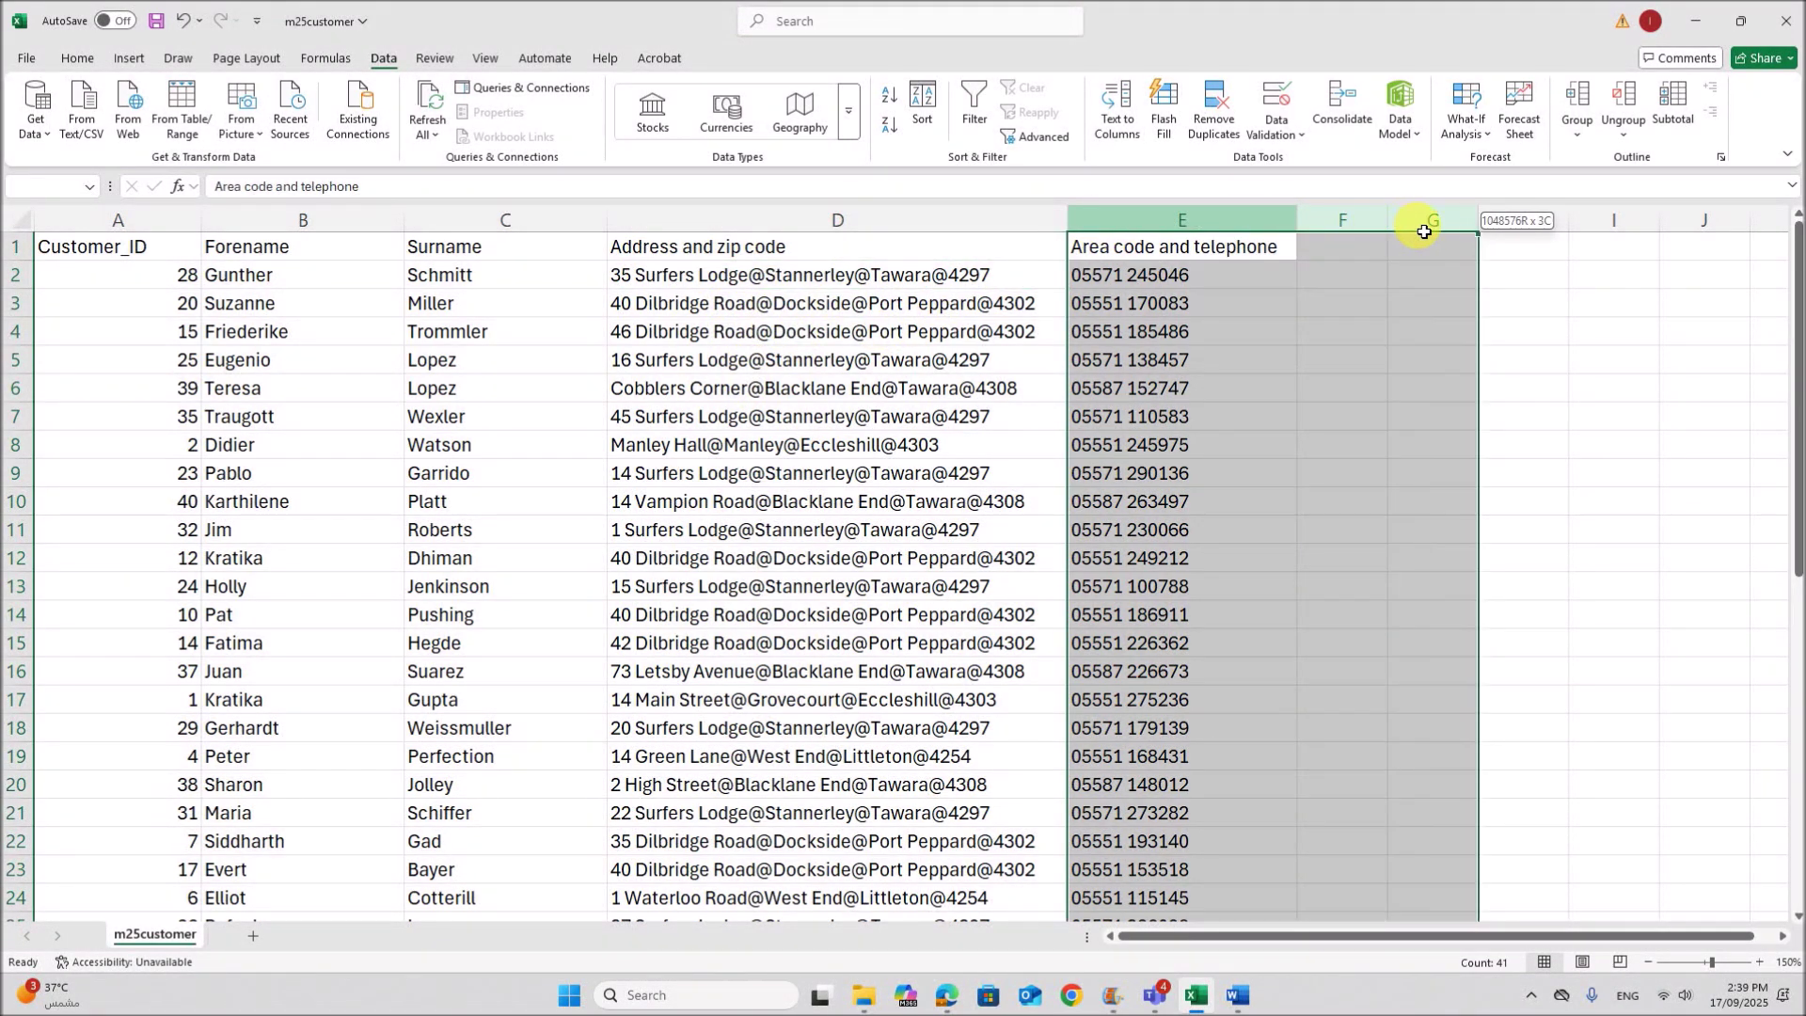
right_click(1187, 243)
click(1232, 425)
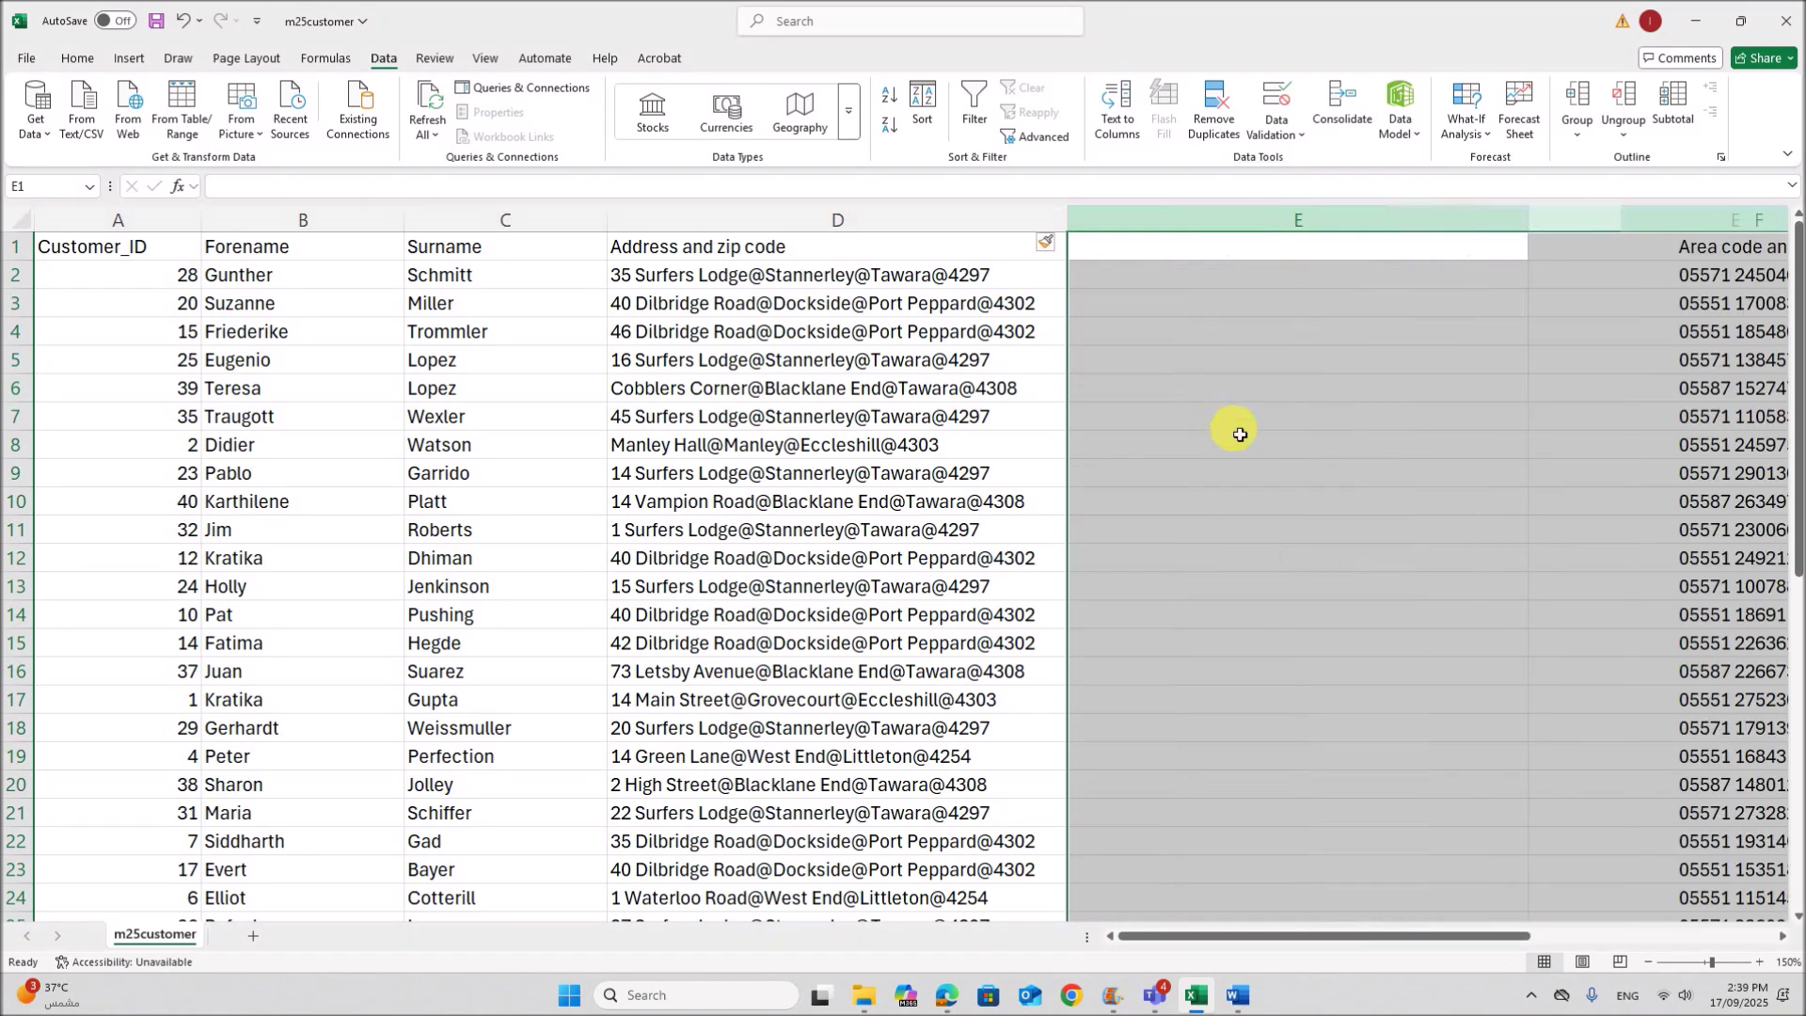
click(1282, 591)
click(771, 445)
- Split the Address and zip code column with Text to Columns, replacing the space delimiter with @ and keeping General format
click(837, 222)
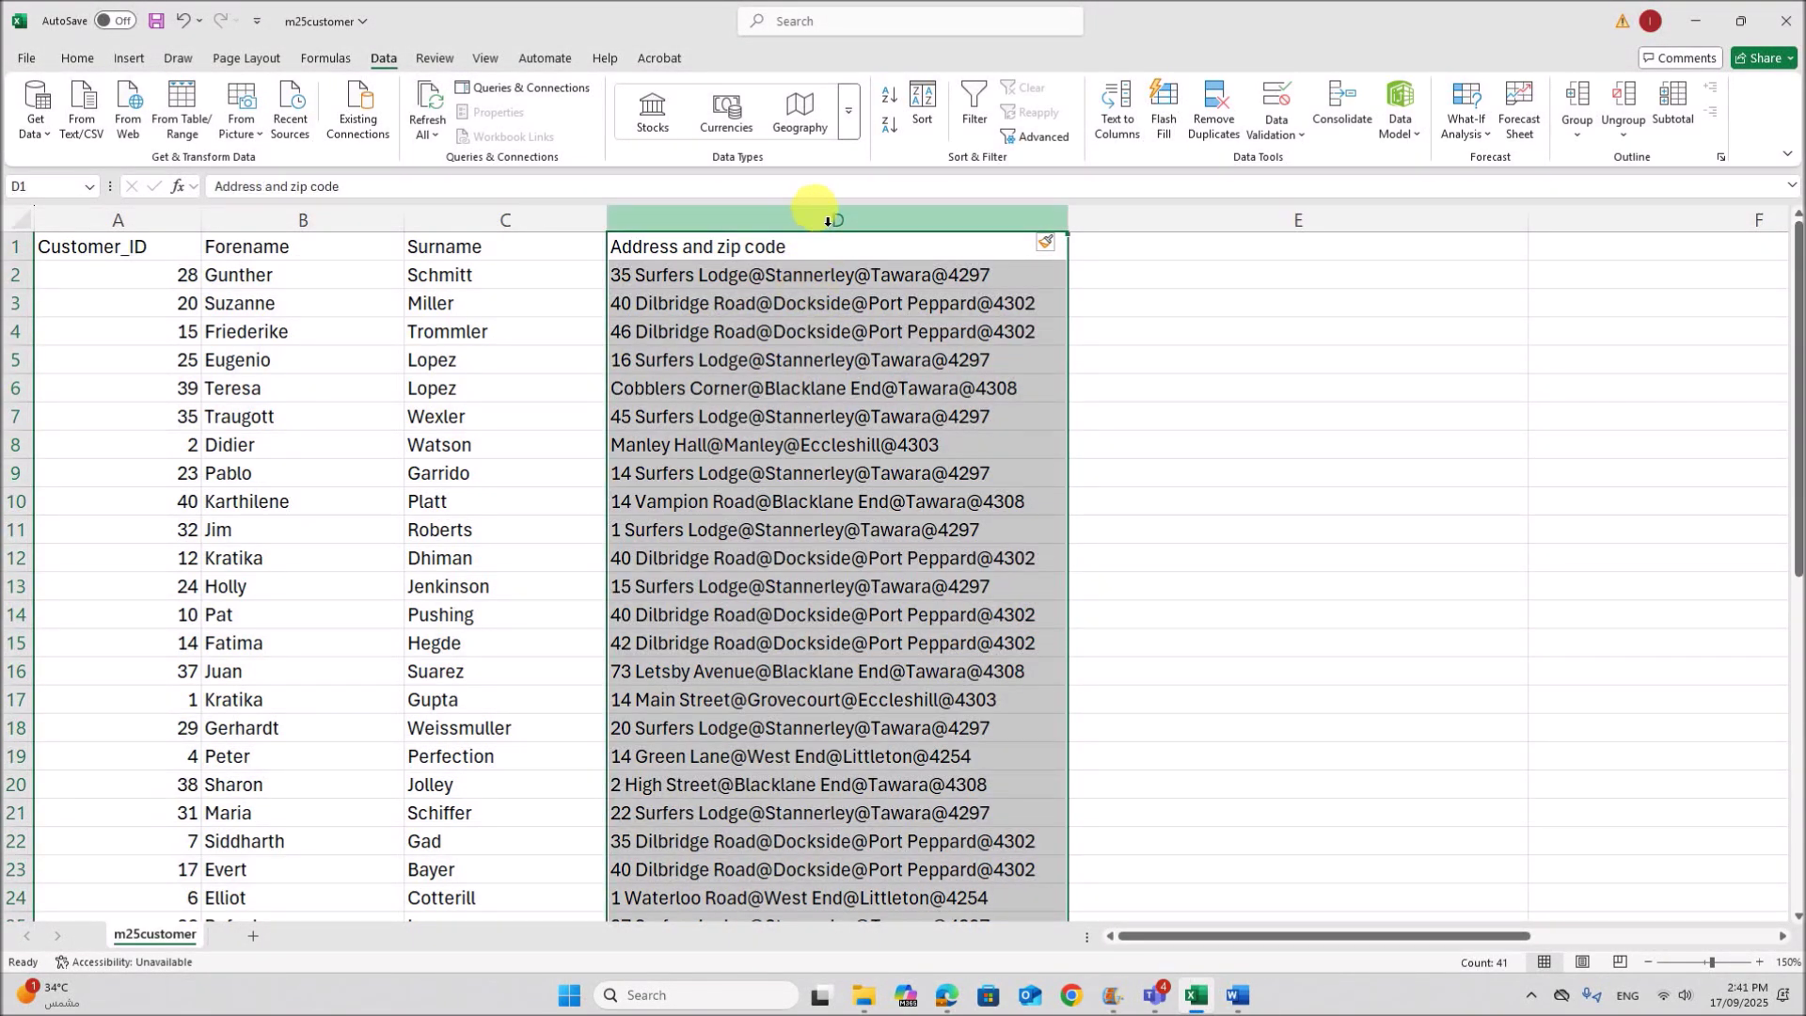
click(1117, 108)
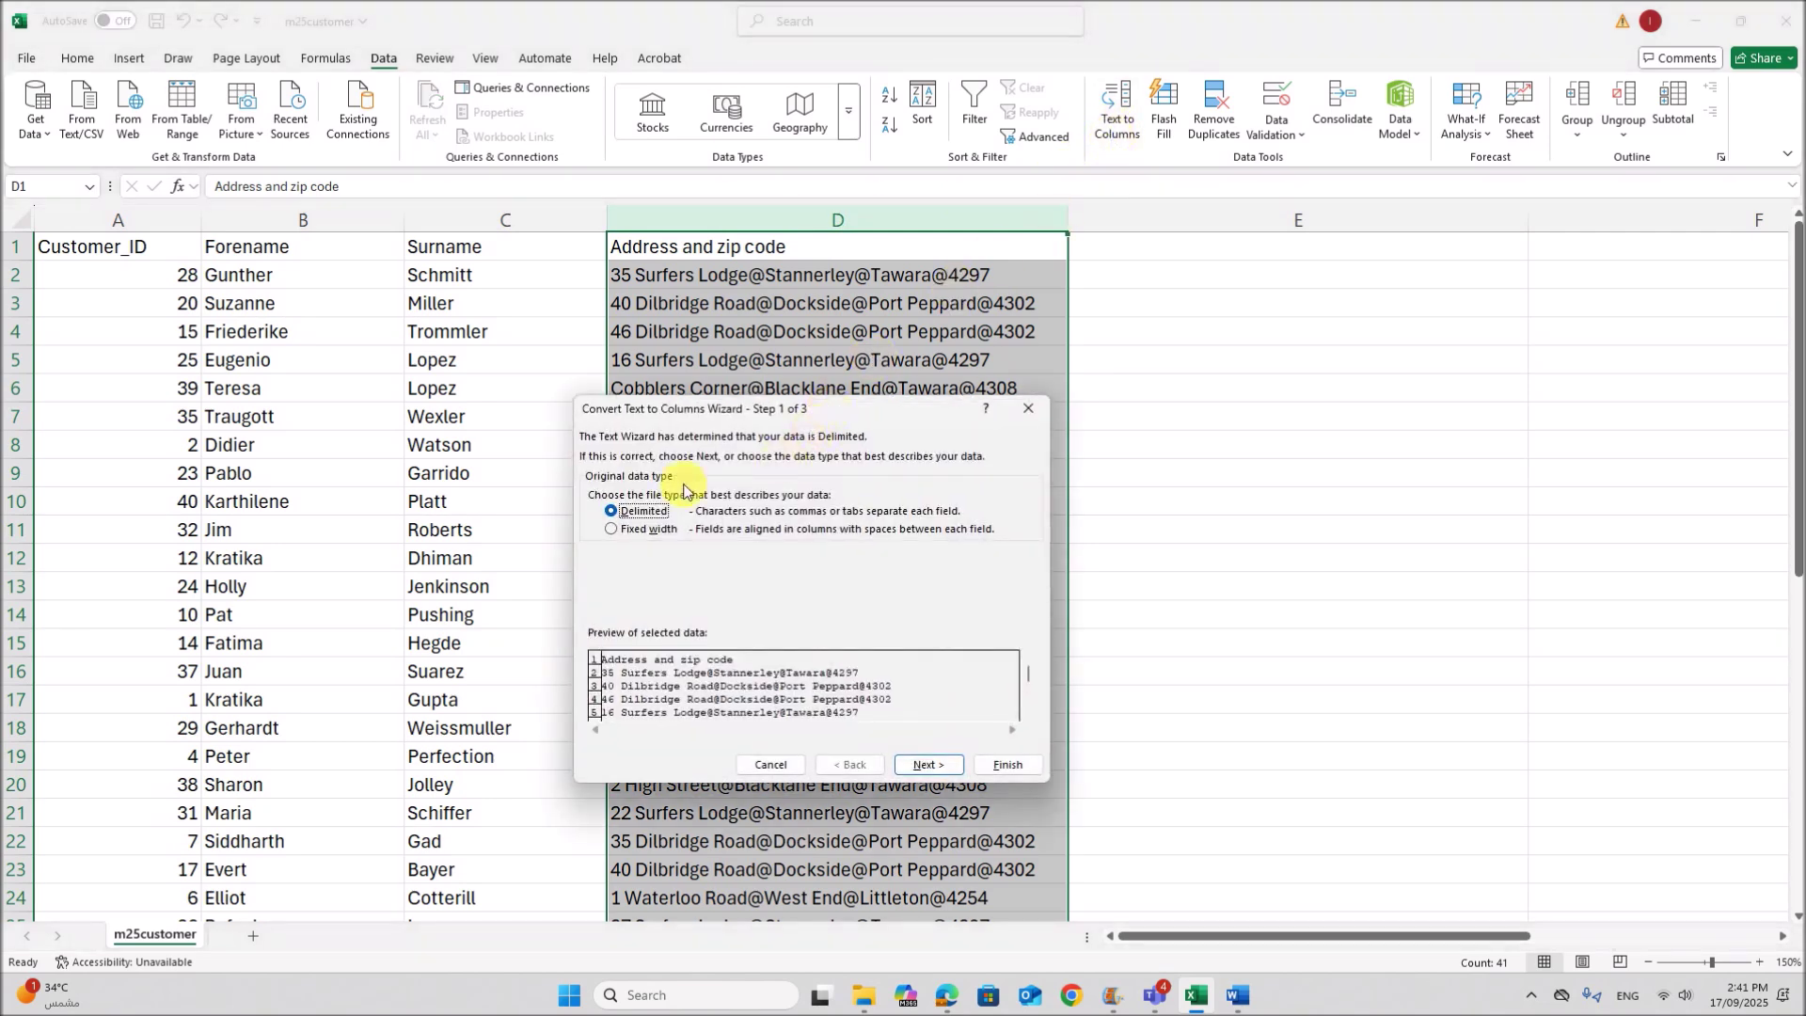
click(926, 764)
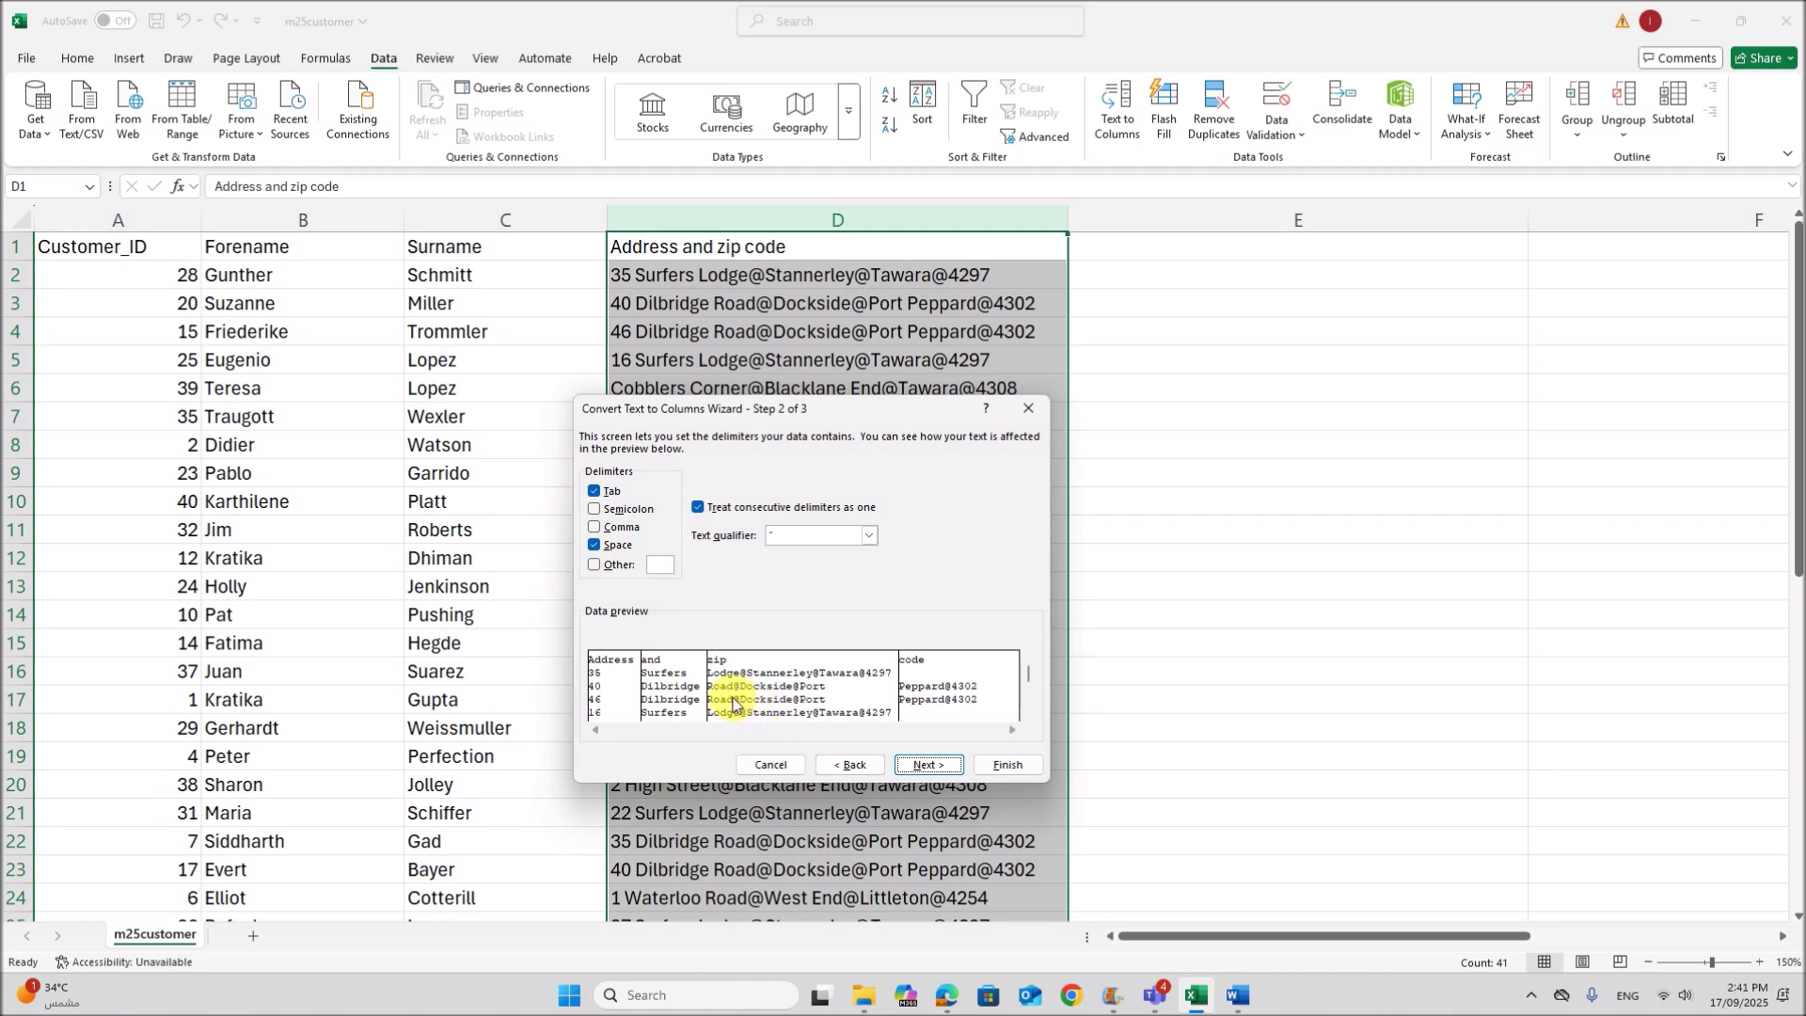
click(594, 545)
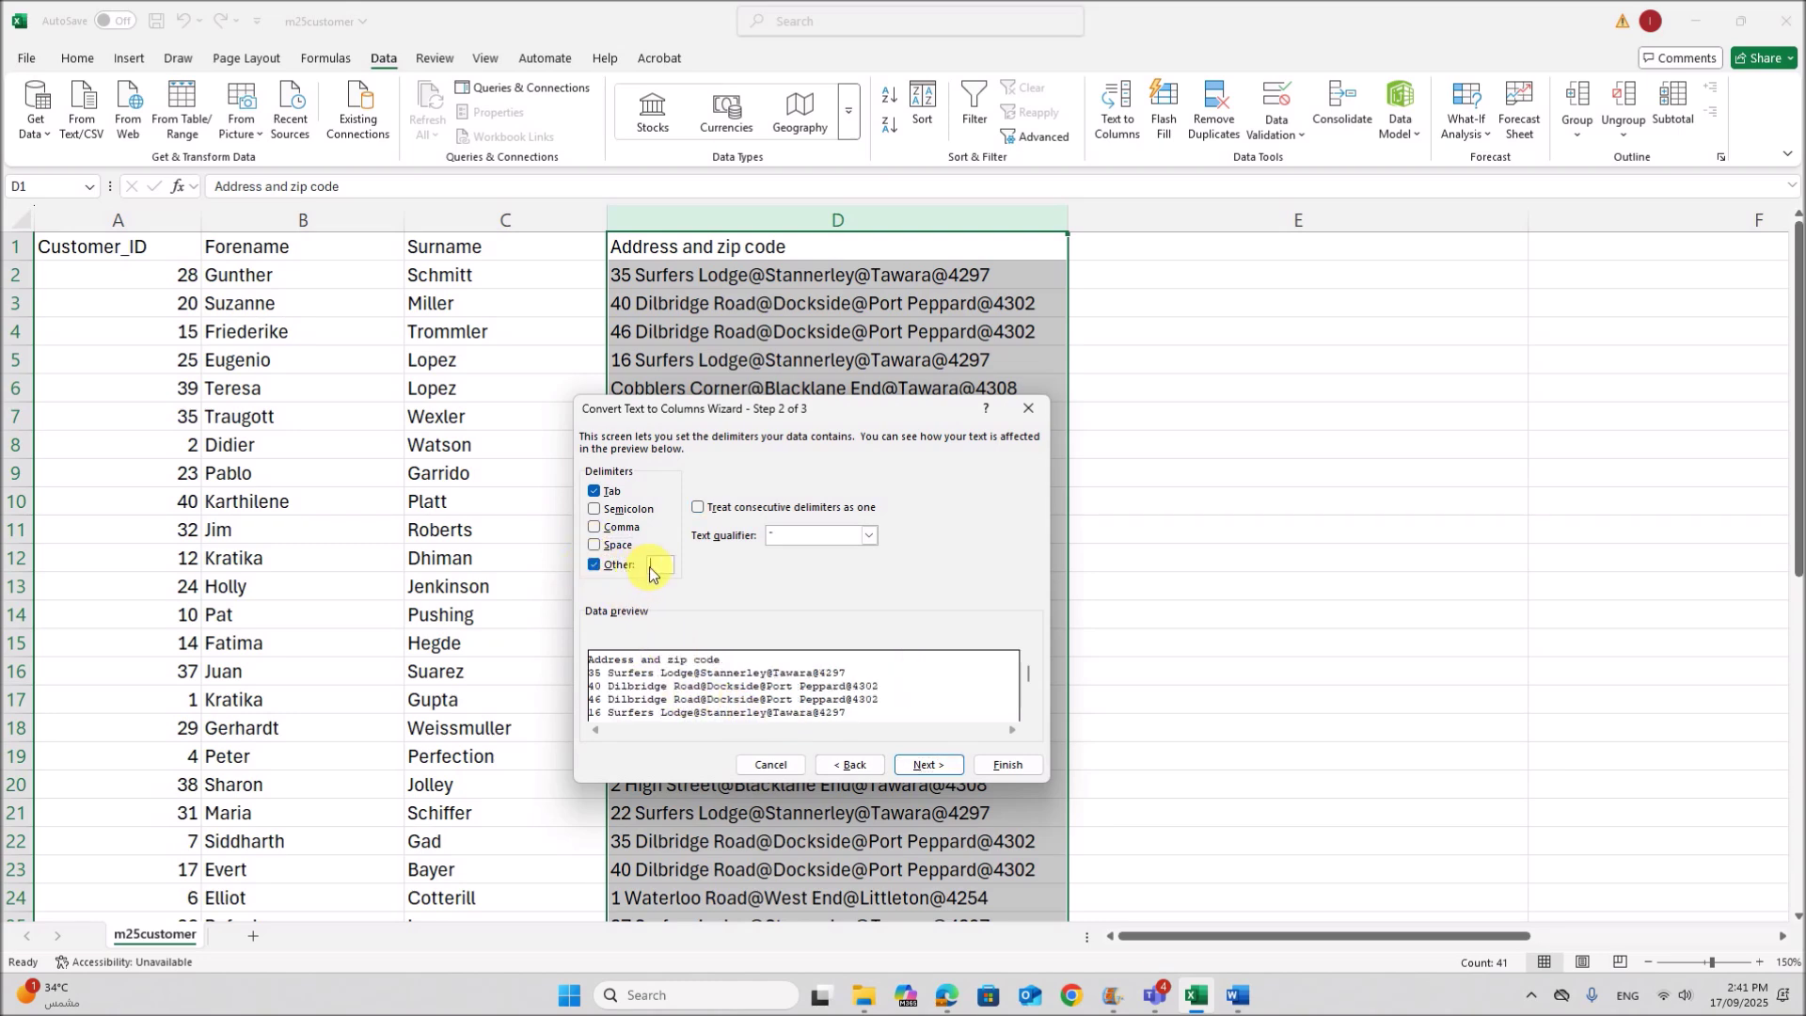
text(@)
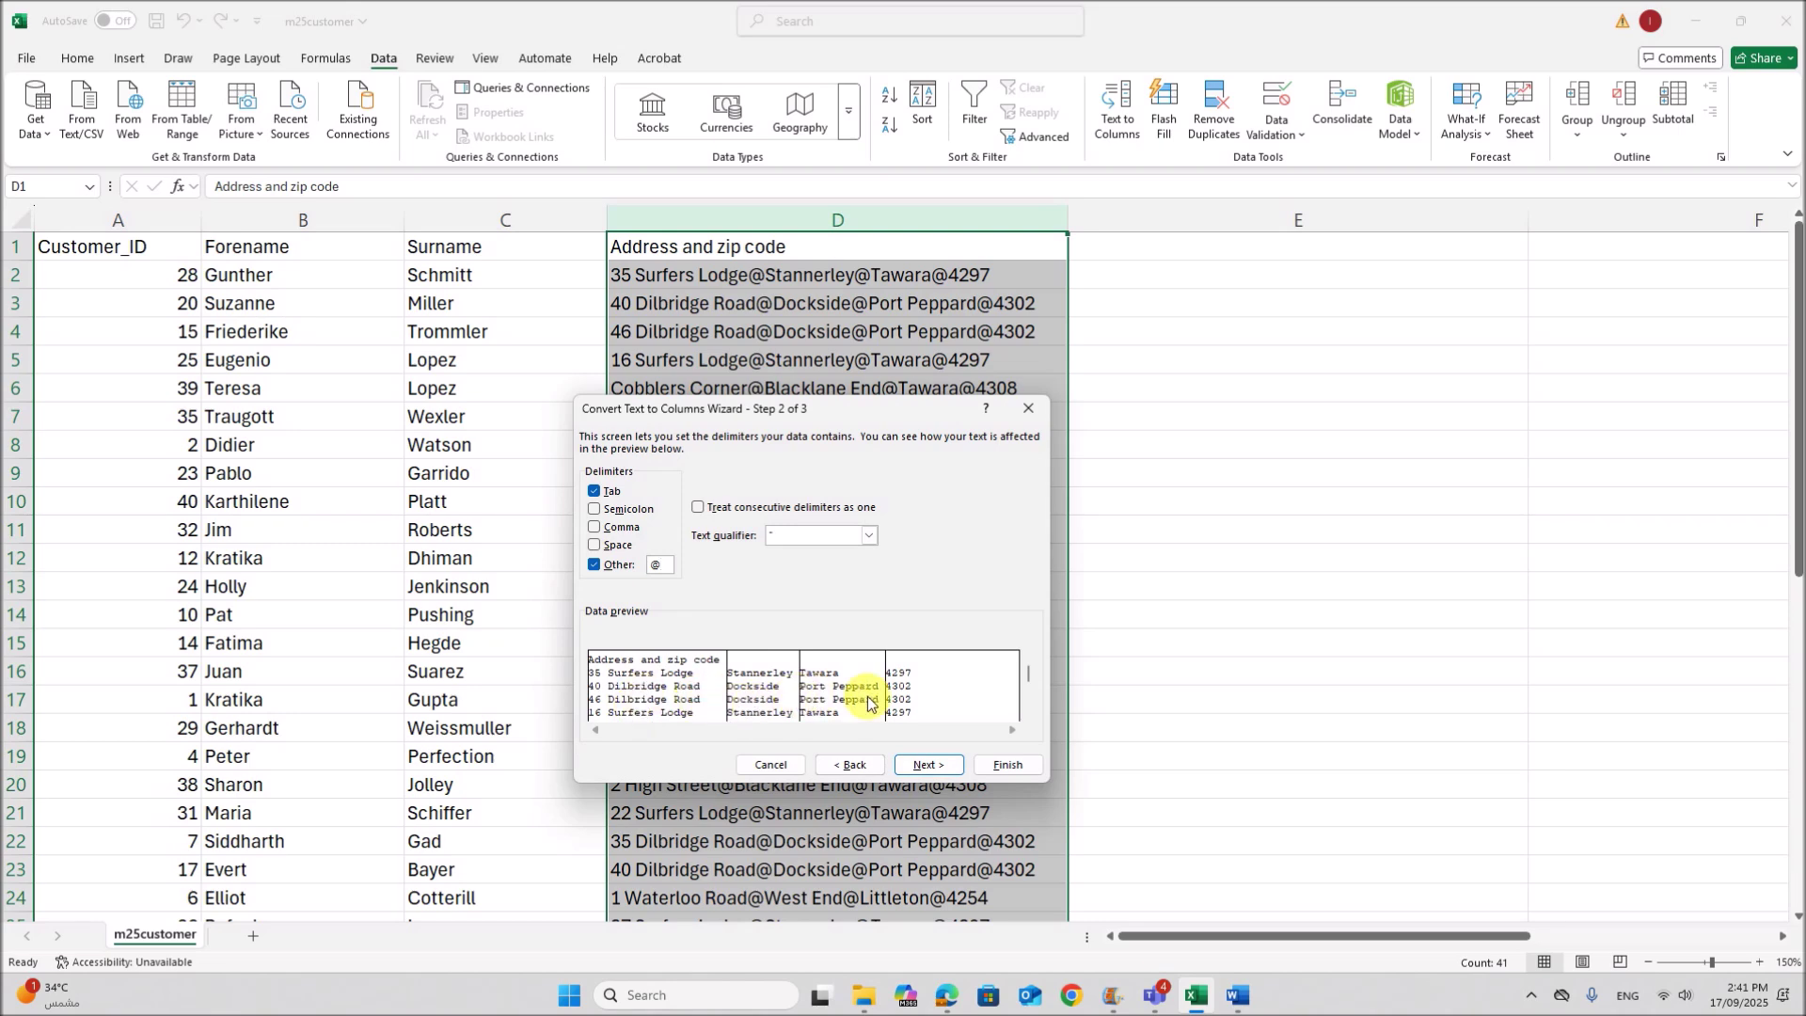
click(927, 766)
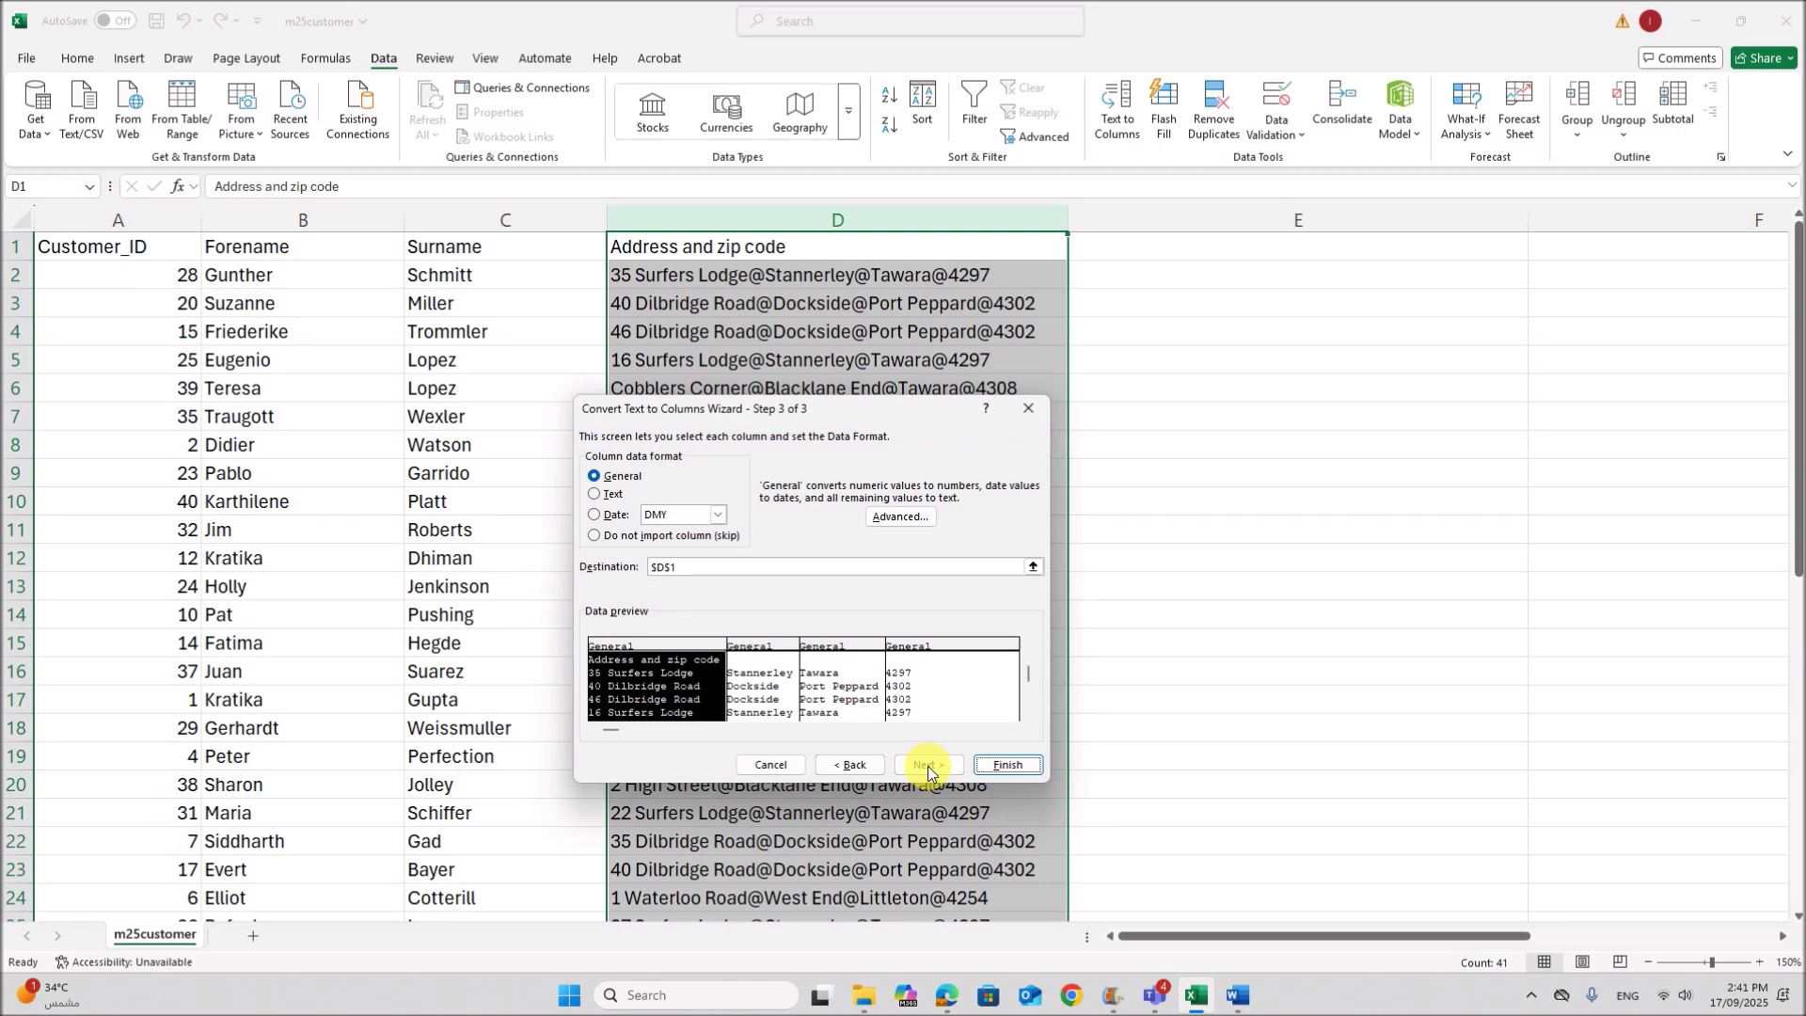
click(1006, 764)
- Rename the Address and zip code heading in cell D1 as Address_1
drag(1184, 941, 1119, 936)
click(720, 257)
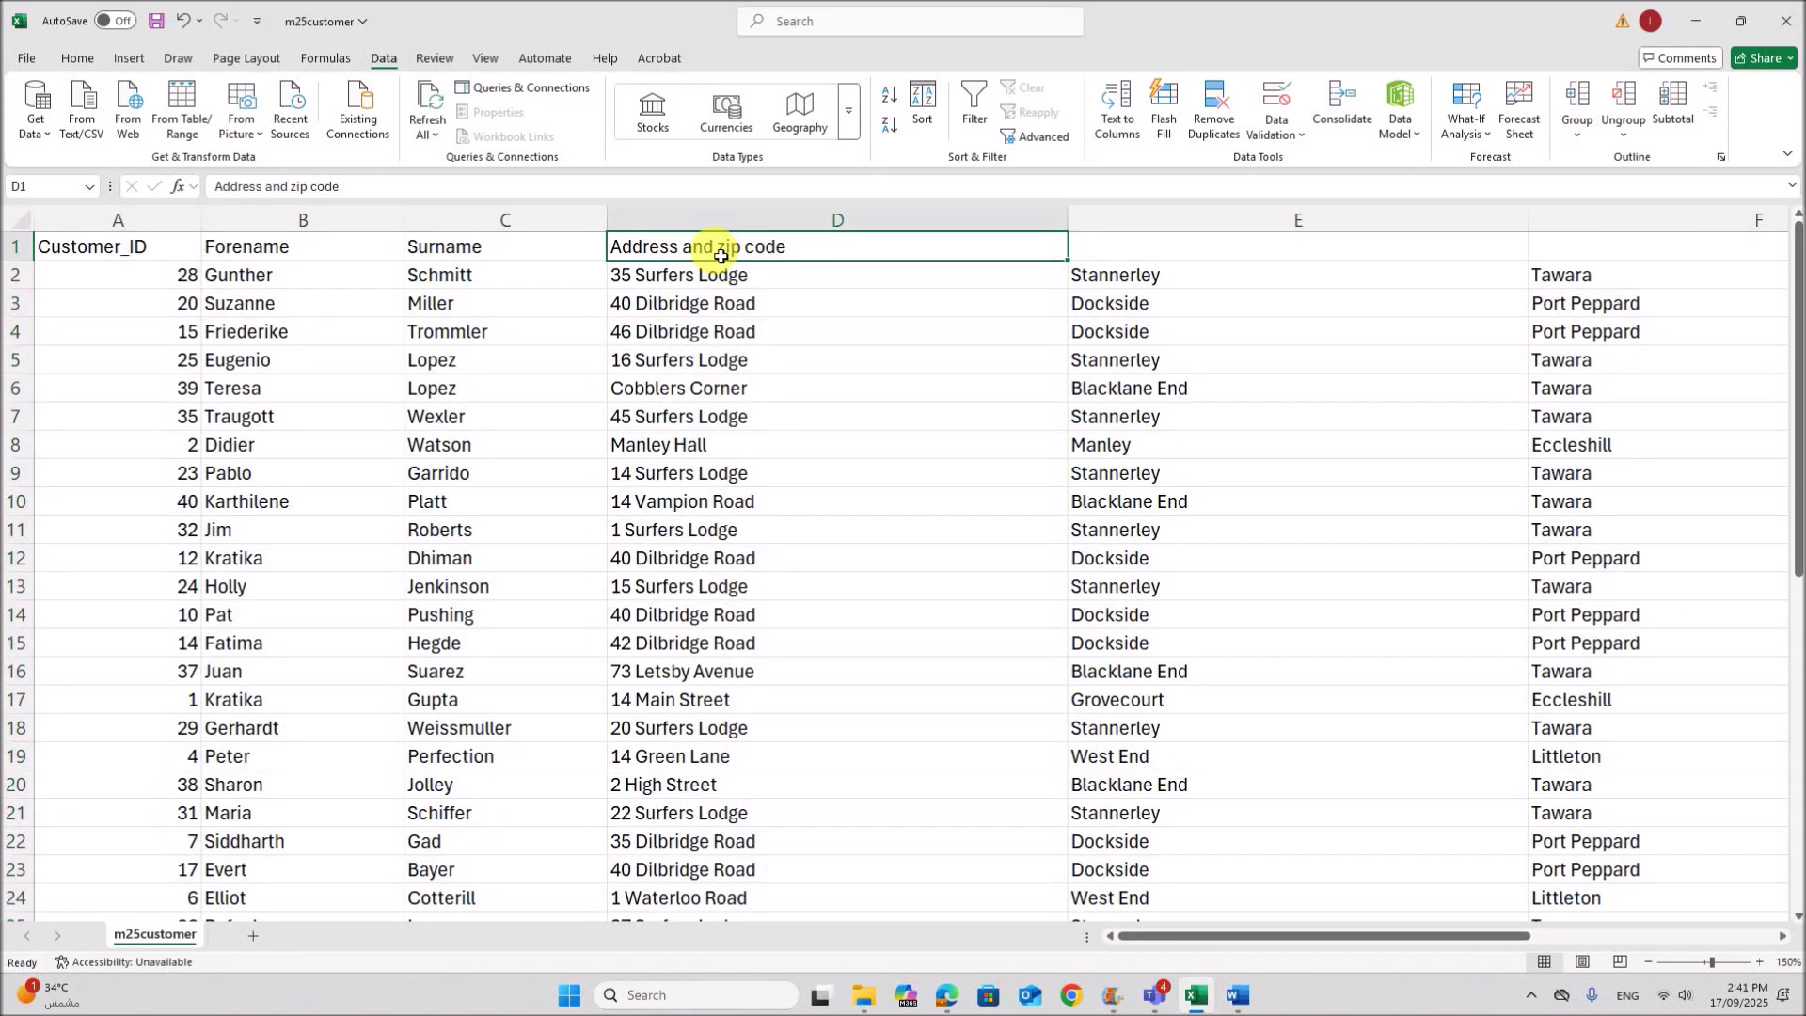
text(Addre)
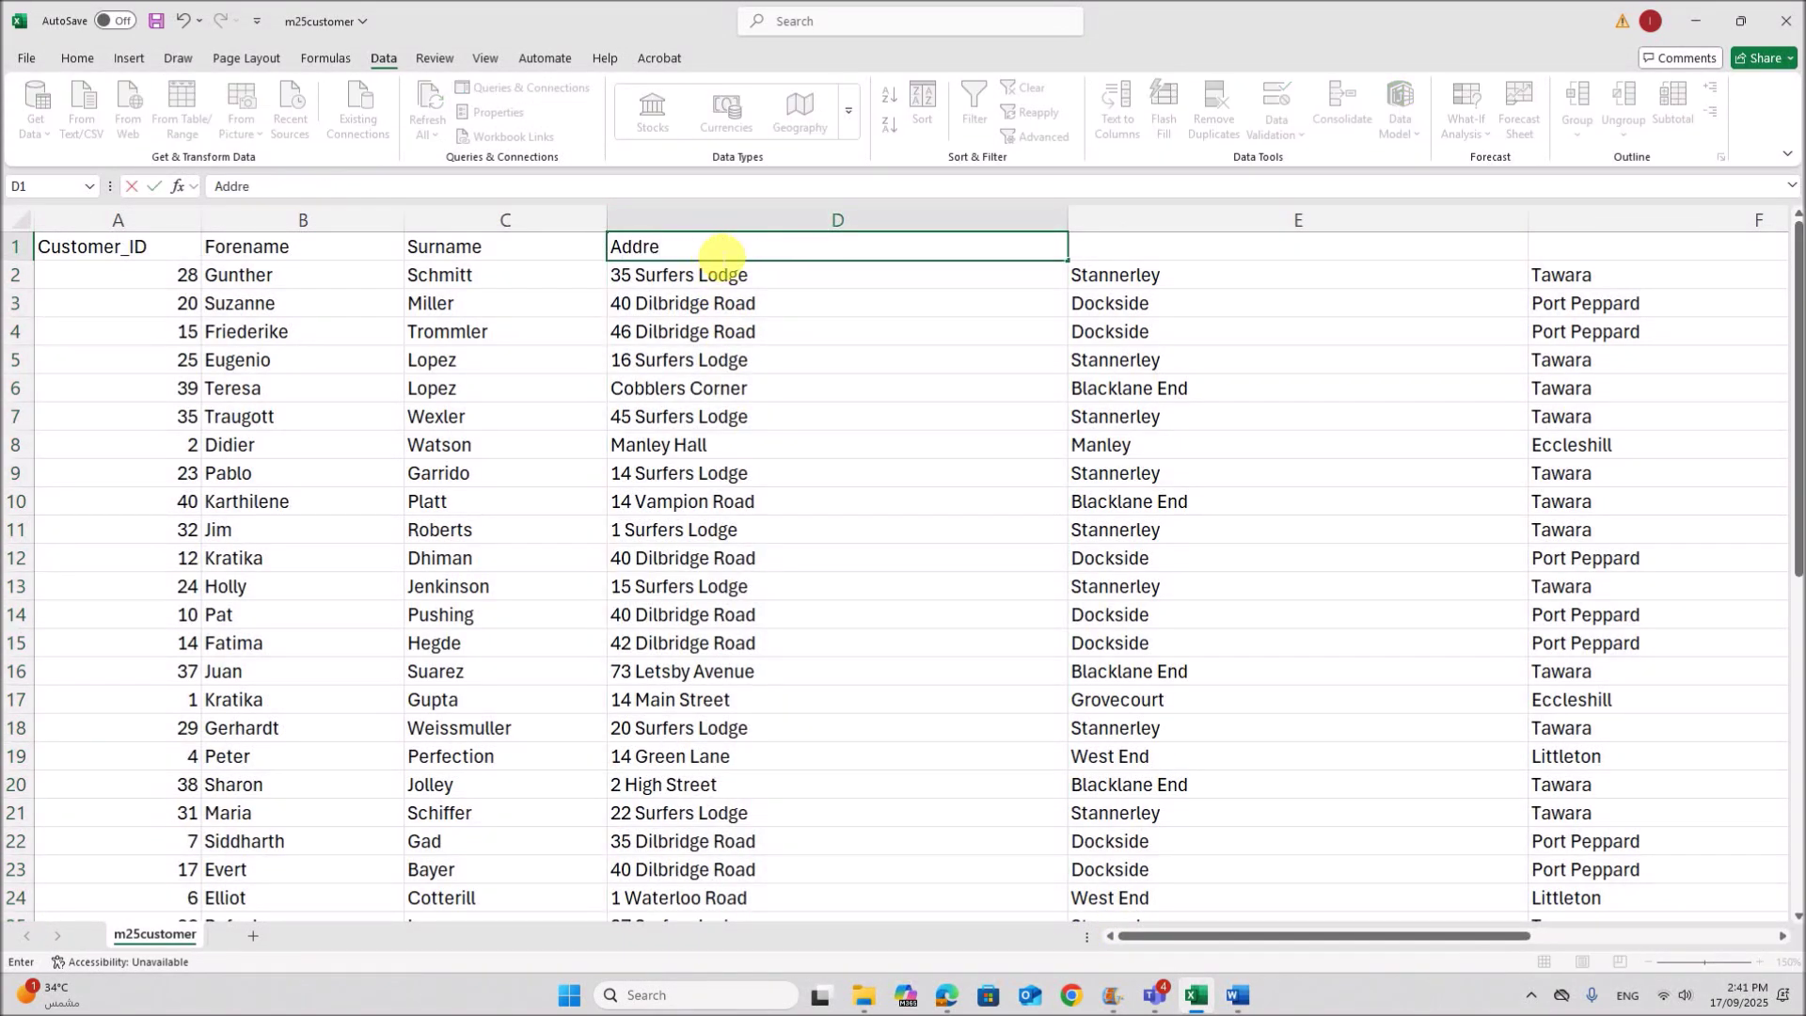
text(ss_1)
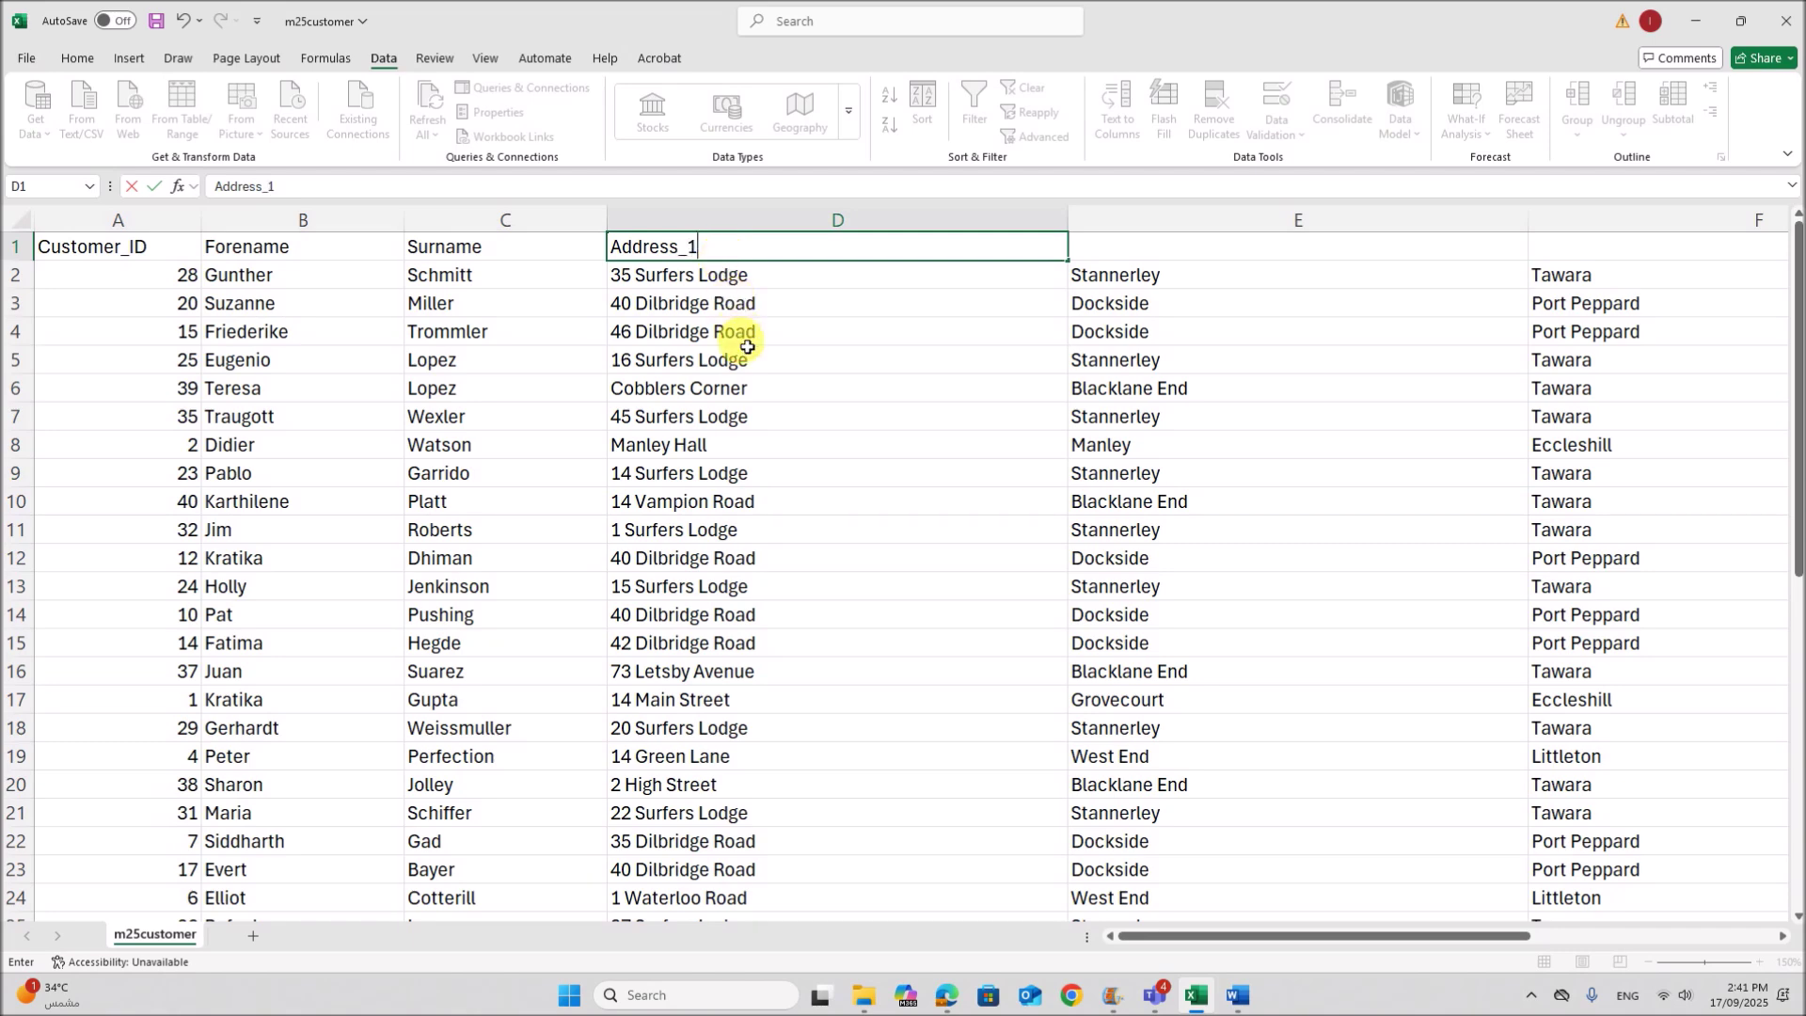
click(740, 308)
- Fill the Address_1 heading across to cell G1 as a series ending in Address_4
click(761, 254)
drag(1068, 256, 1682, 266)
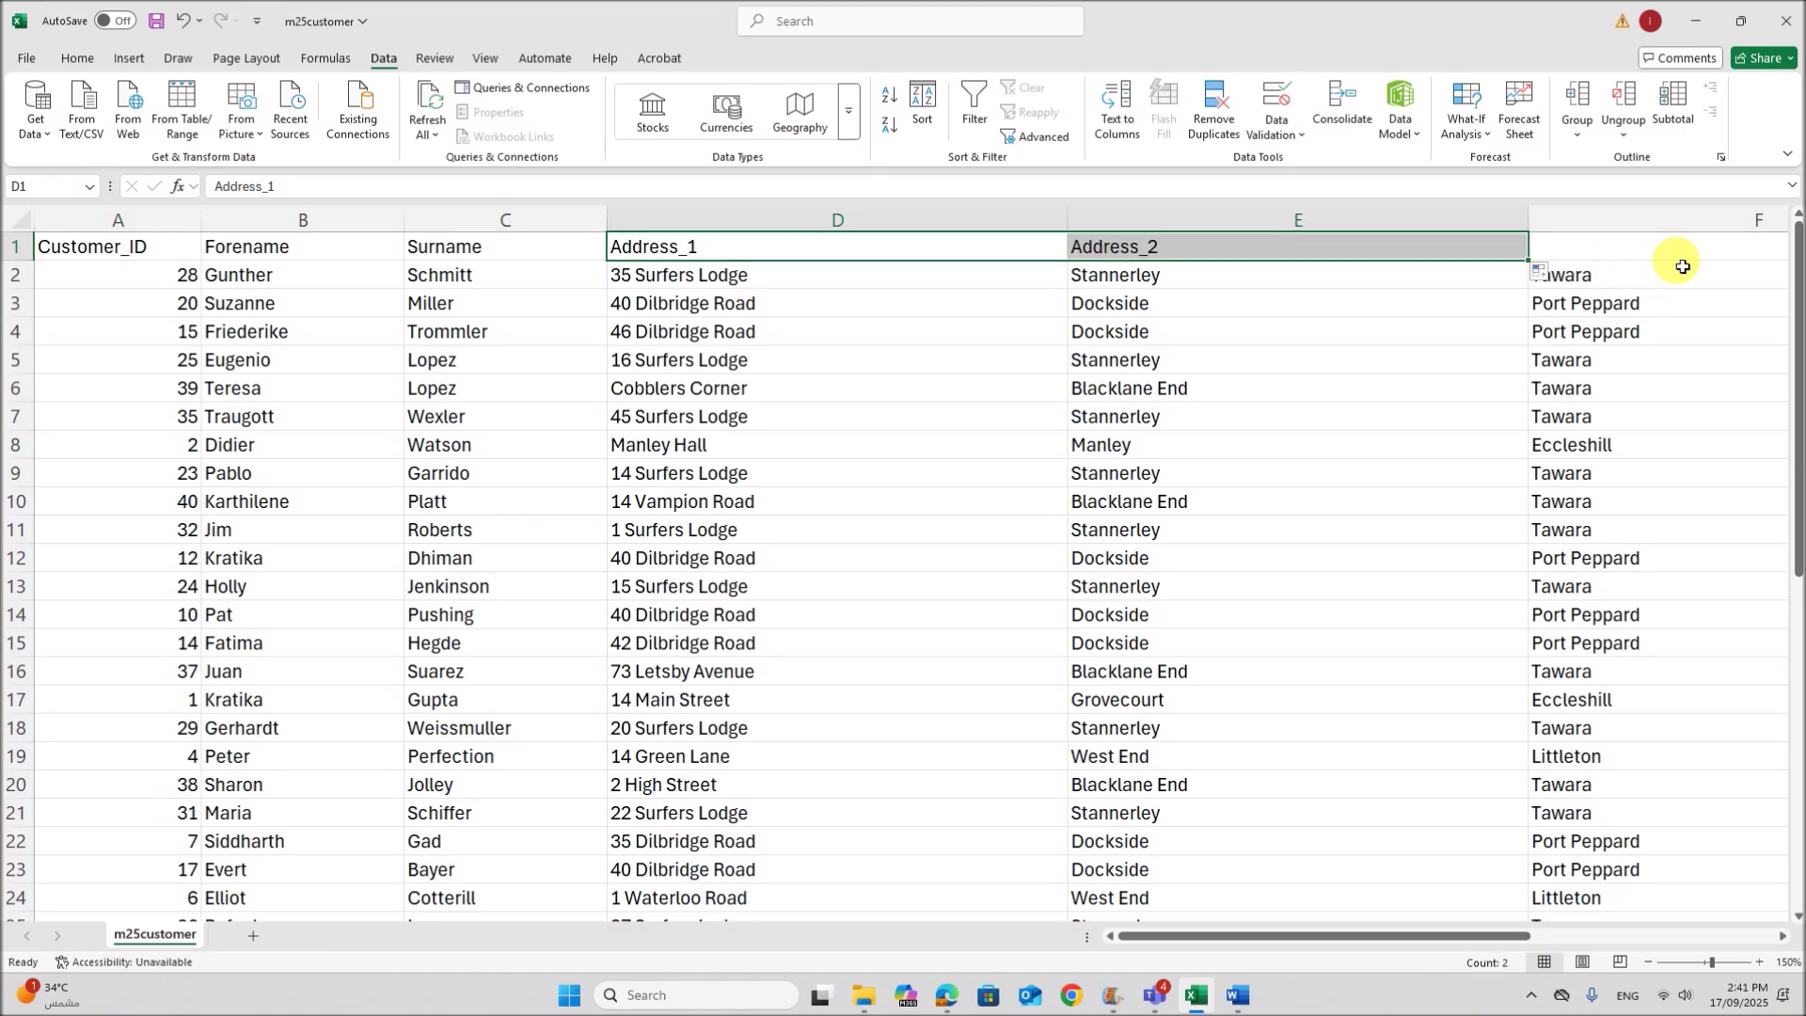
drag(1330, 939, 1568, 937)
drag(667, 269, 1424, 250)
drag(1436, 929, 1008, 926)
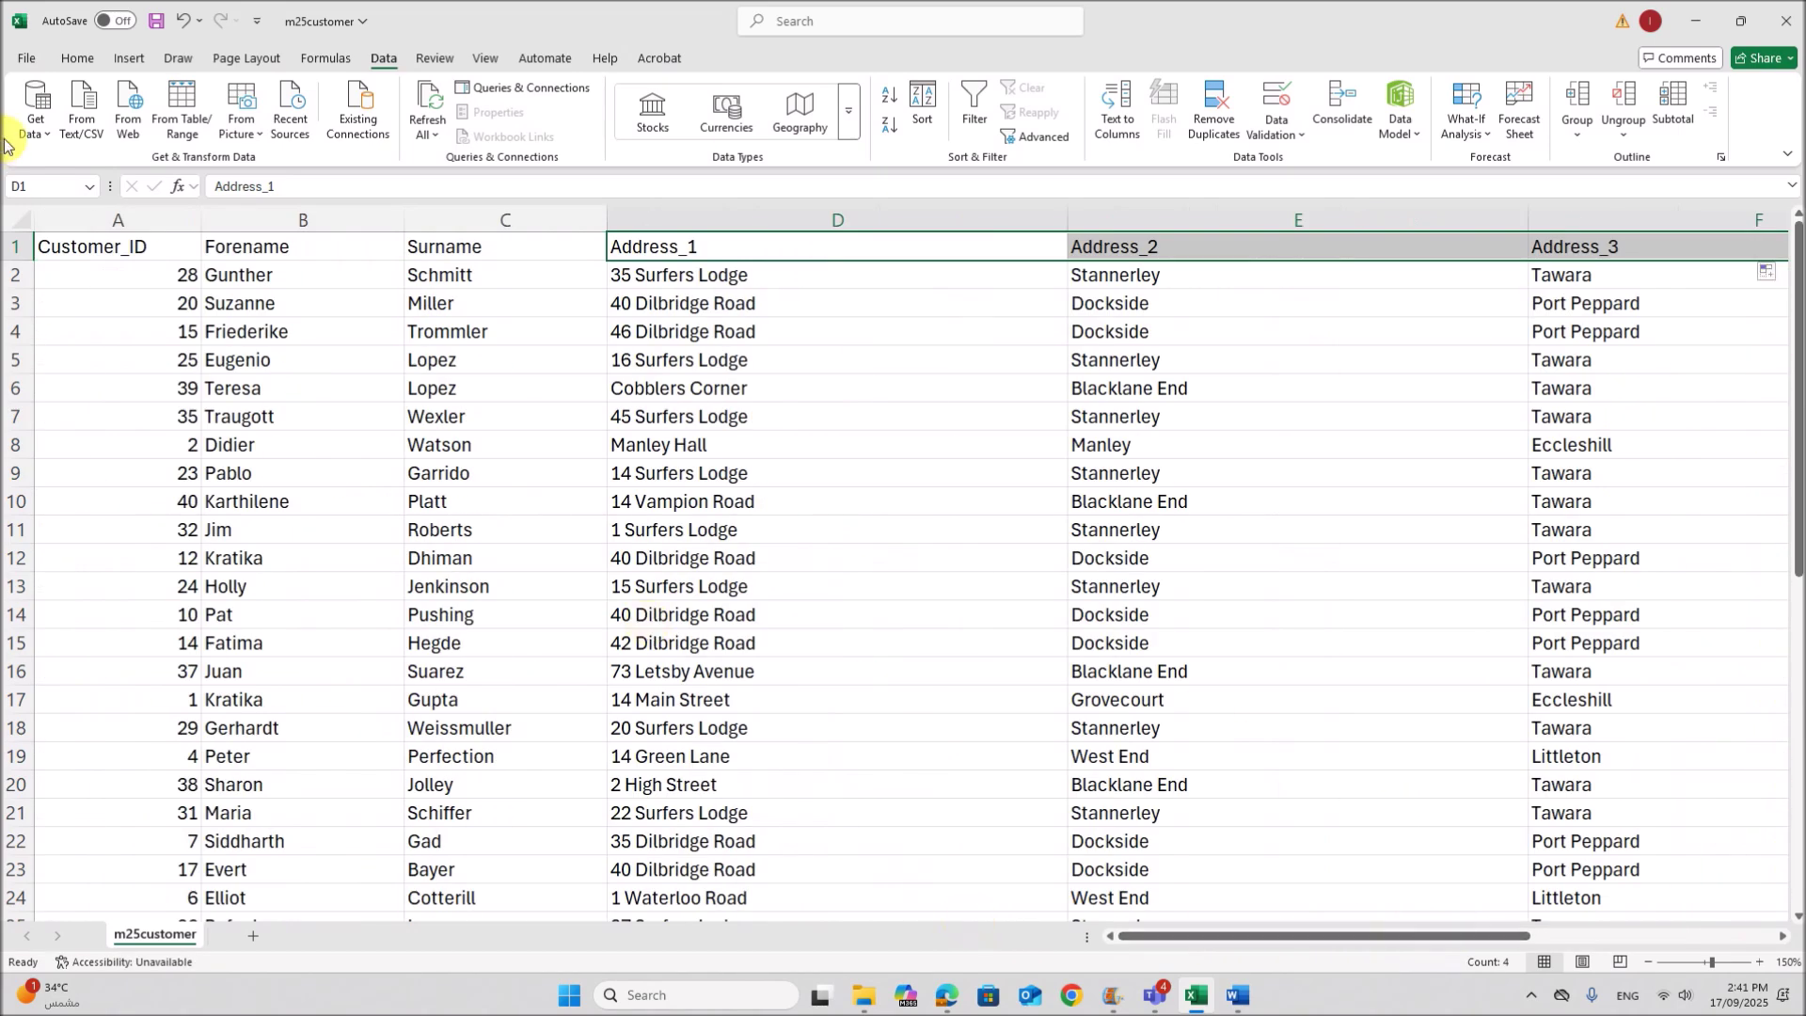
- AutoFit the width of all columns in the customer sheet to their contents
click(12, 224)
double_click(201, 220)
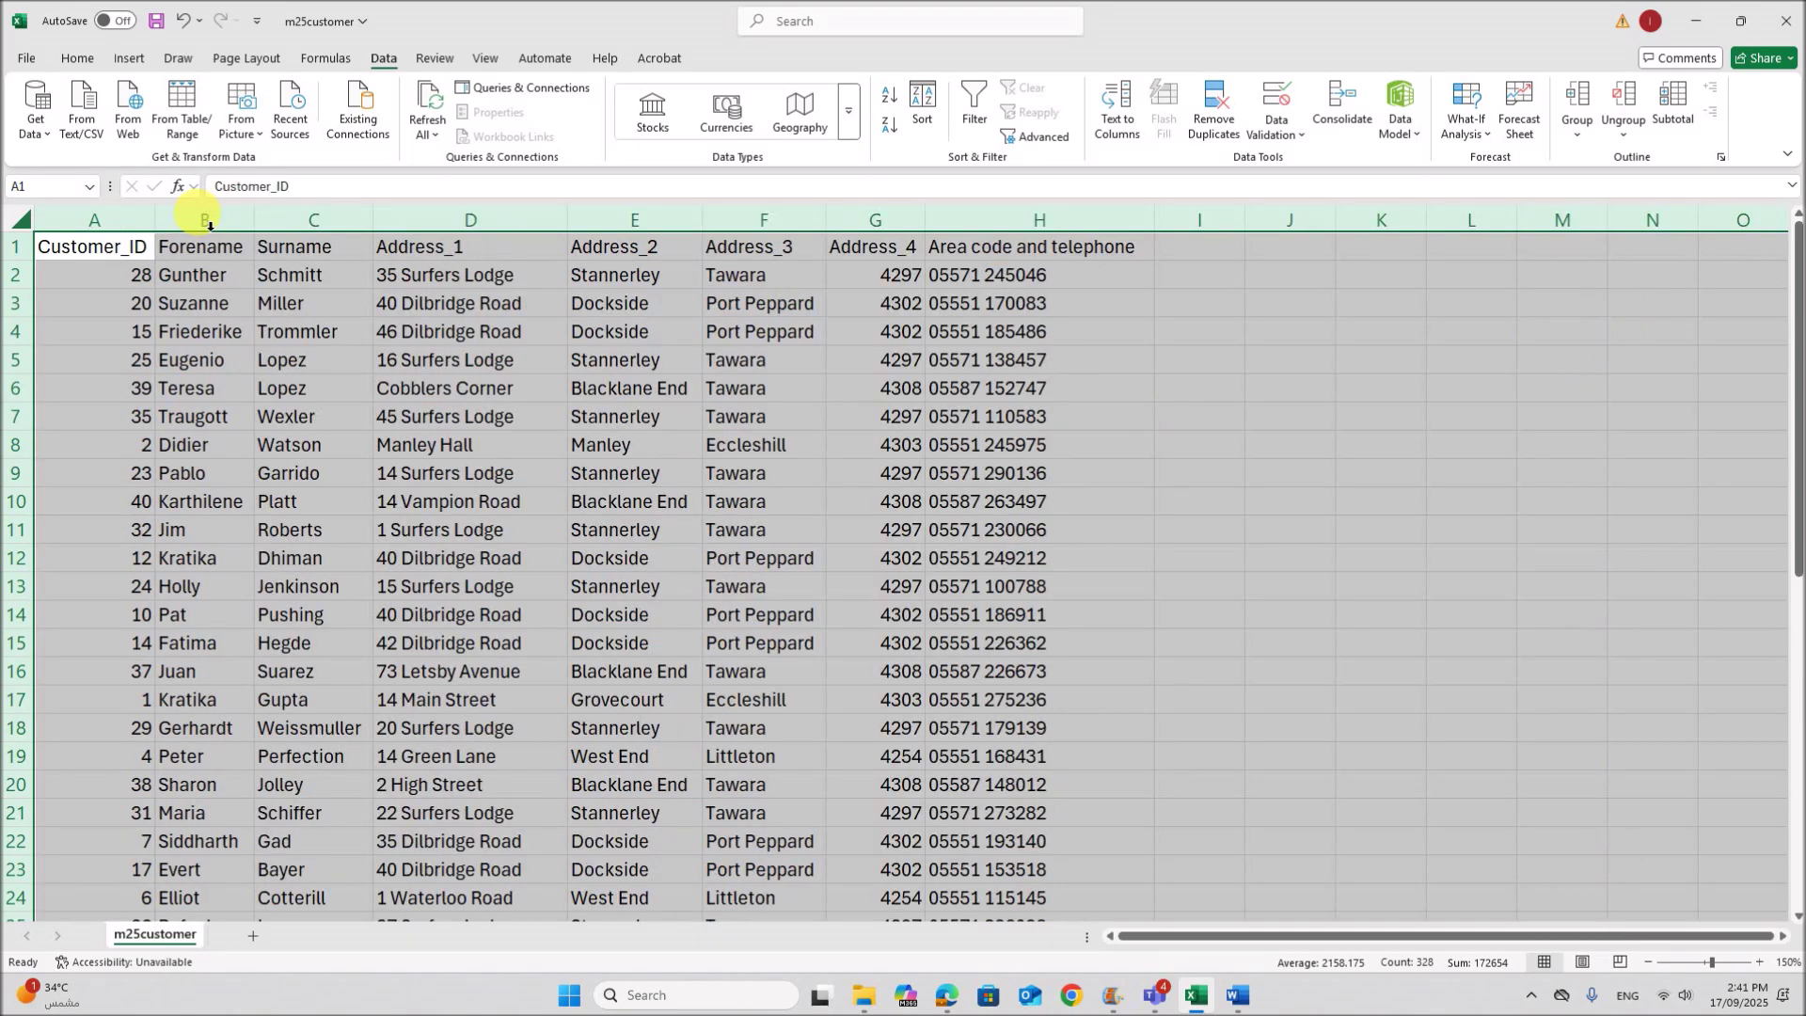
click(962, 506)
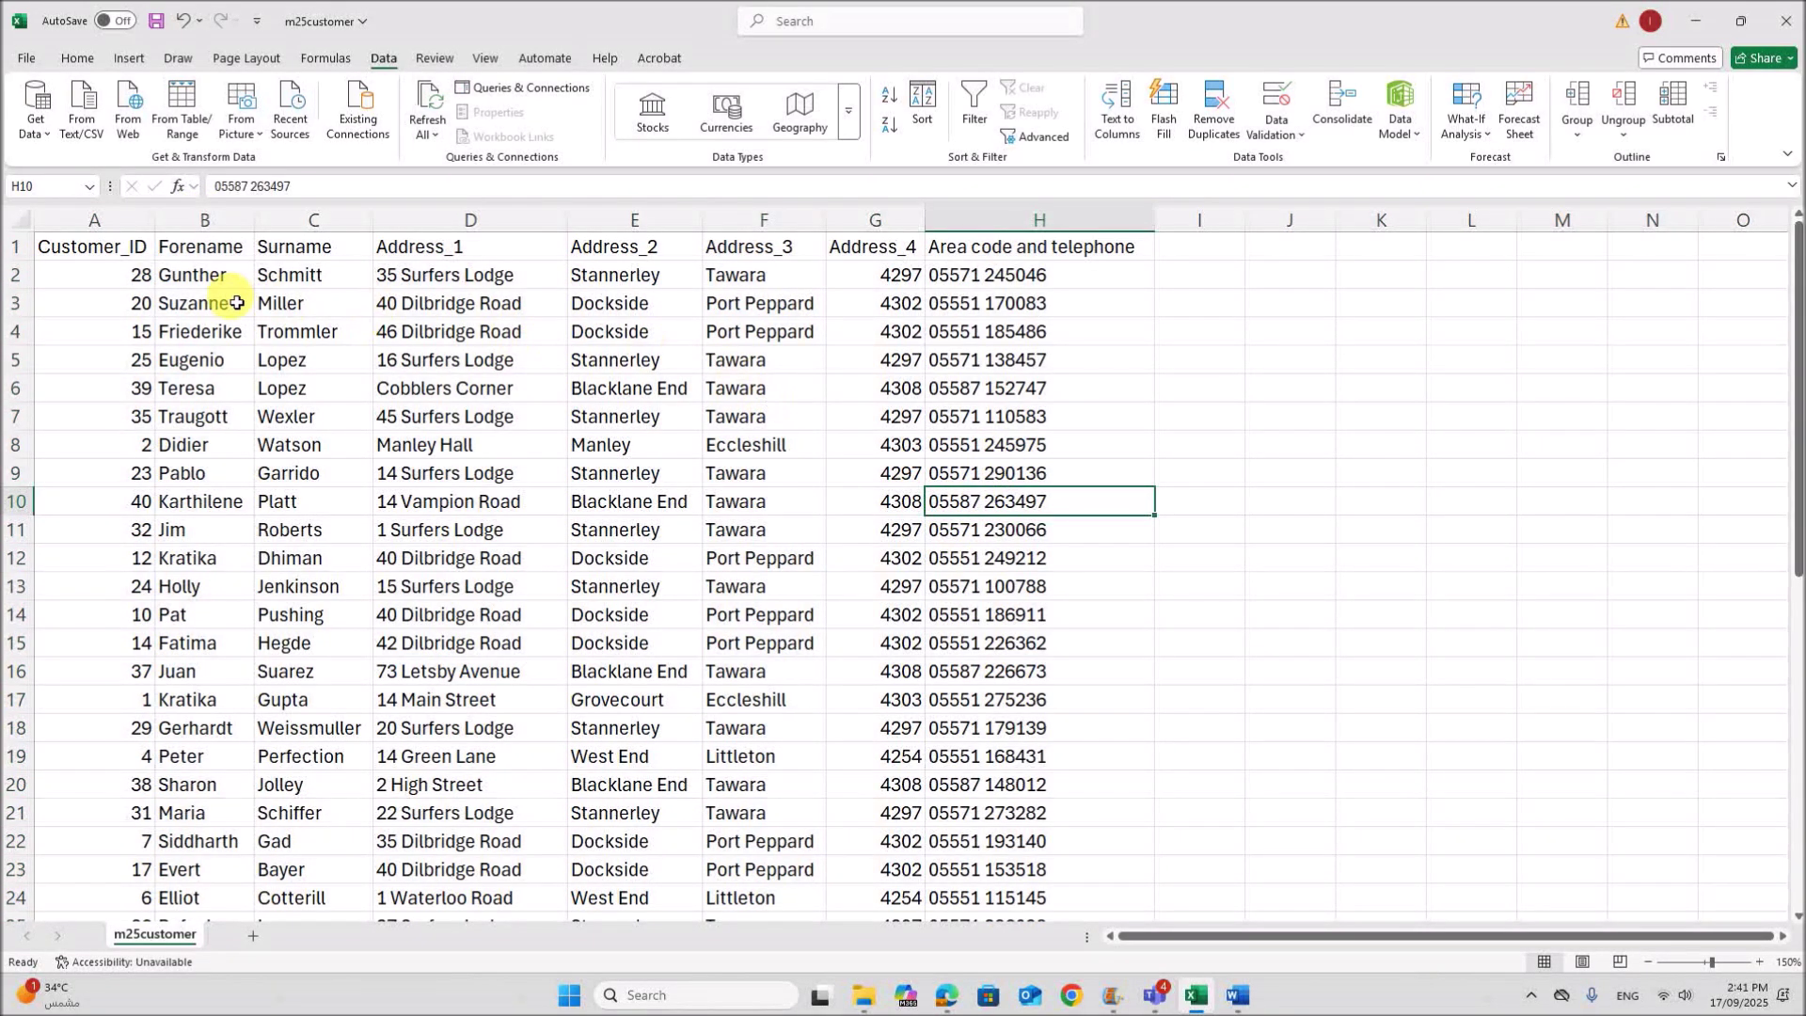
drag(205, 220, 527, 235)
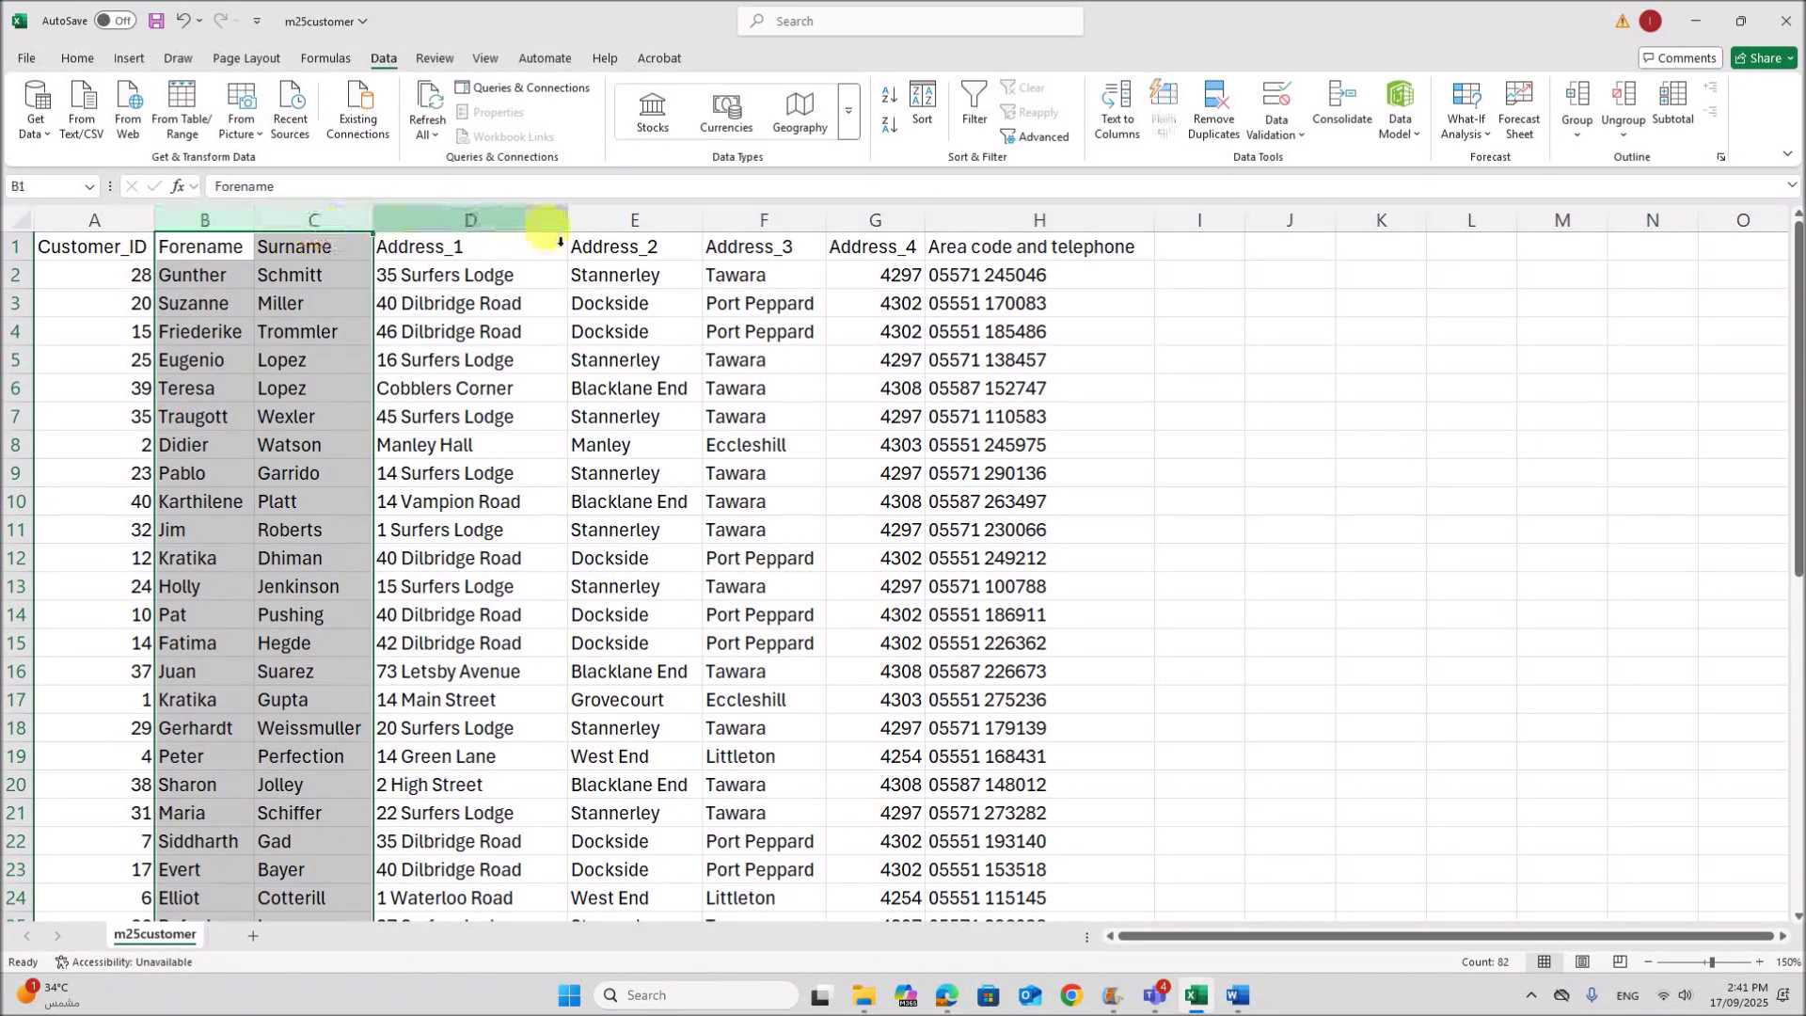
click(519, 240)
click(657, 242)
click(770, 242)
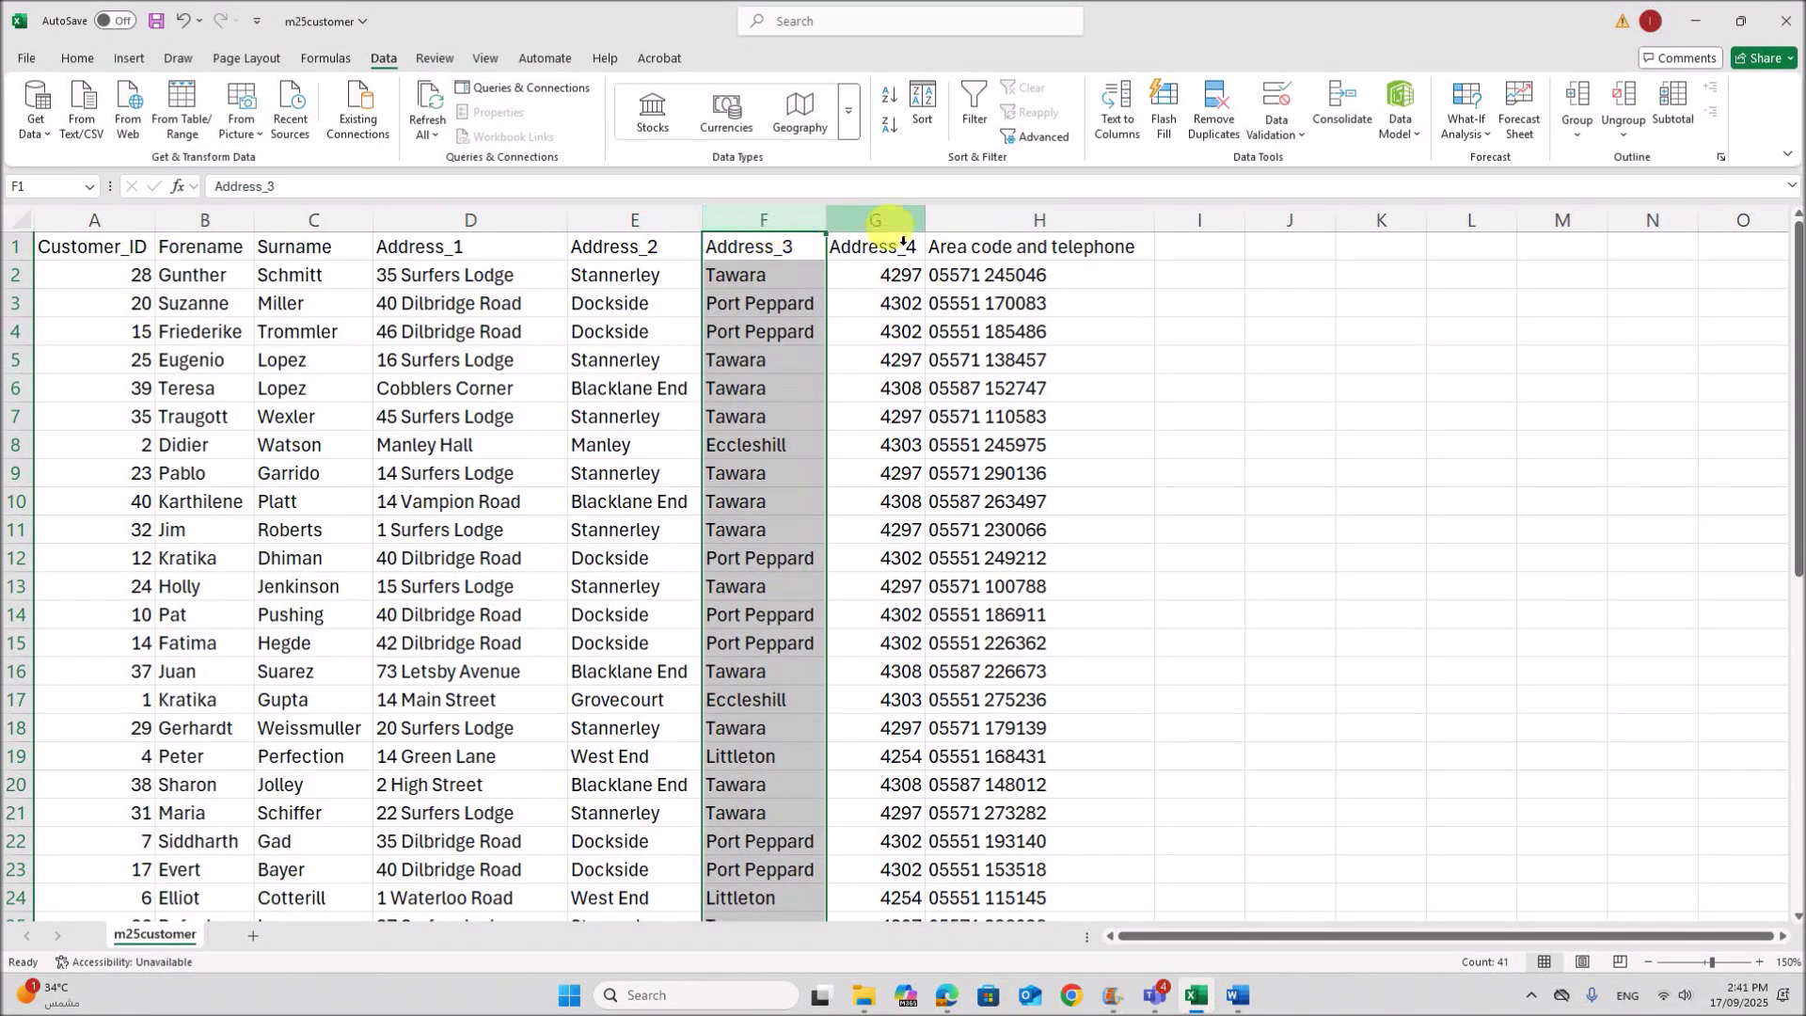
click(843, 237)
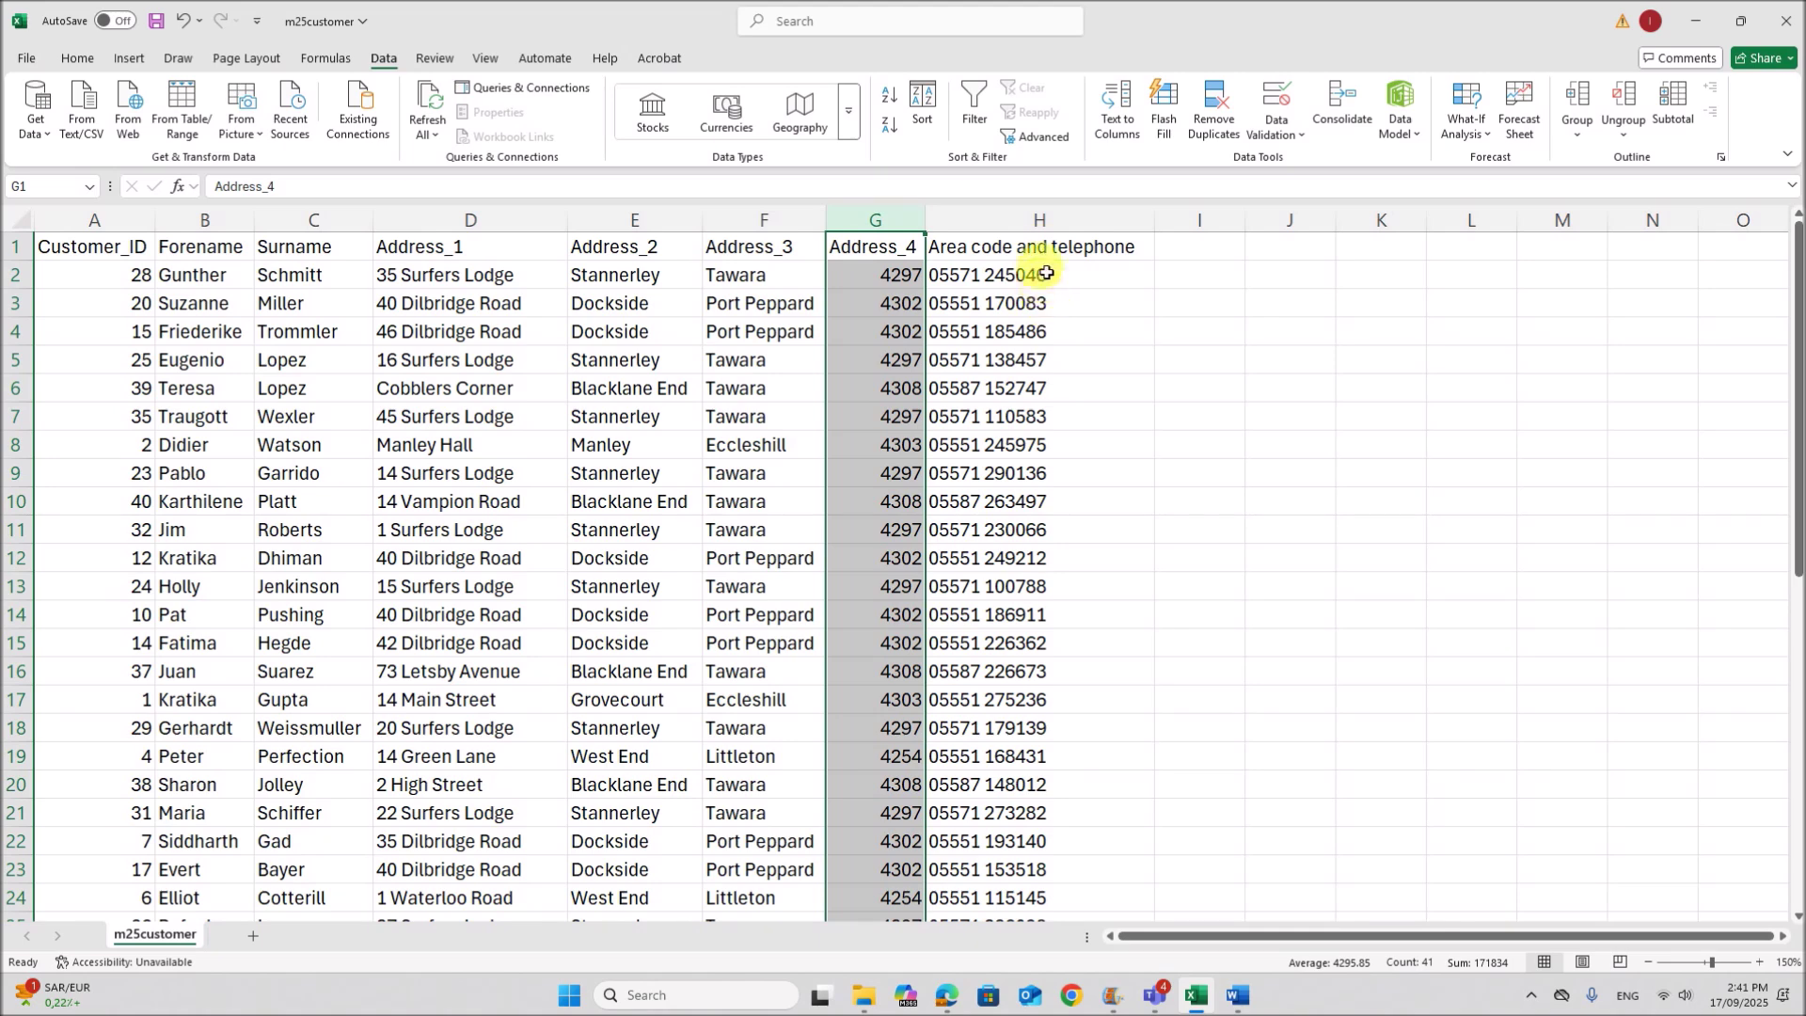
- Split the Area code and telephone column with Text to Columns, using Space instead of @ as delimiter and Text format for the first column
click(1048, 223)
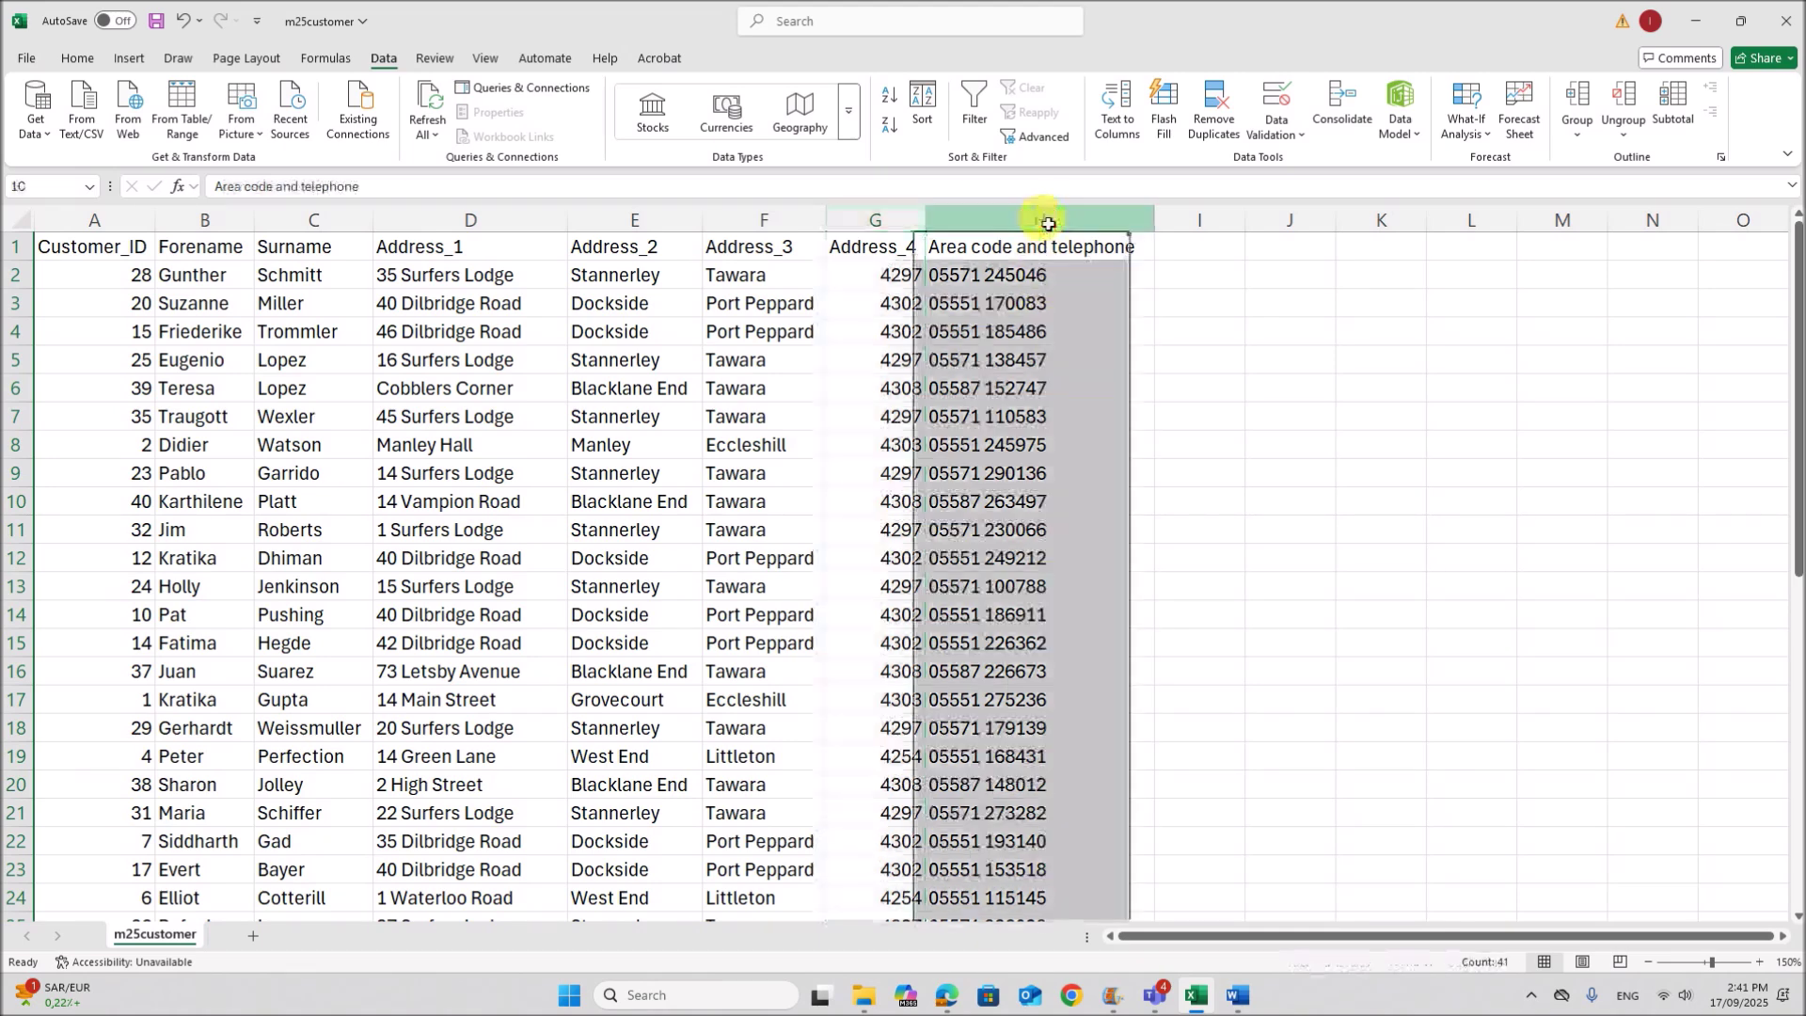
click(1116, 106)
drag(818, 411, 1380, 380)
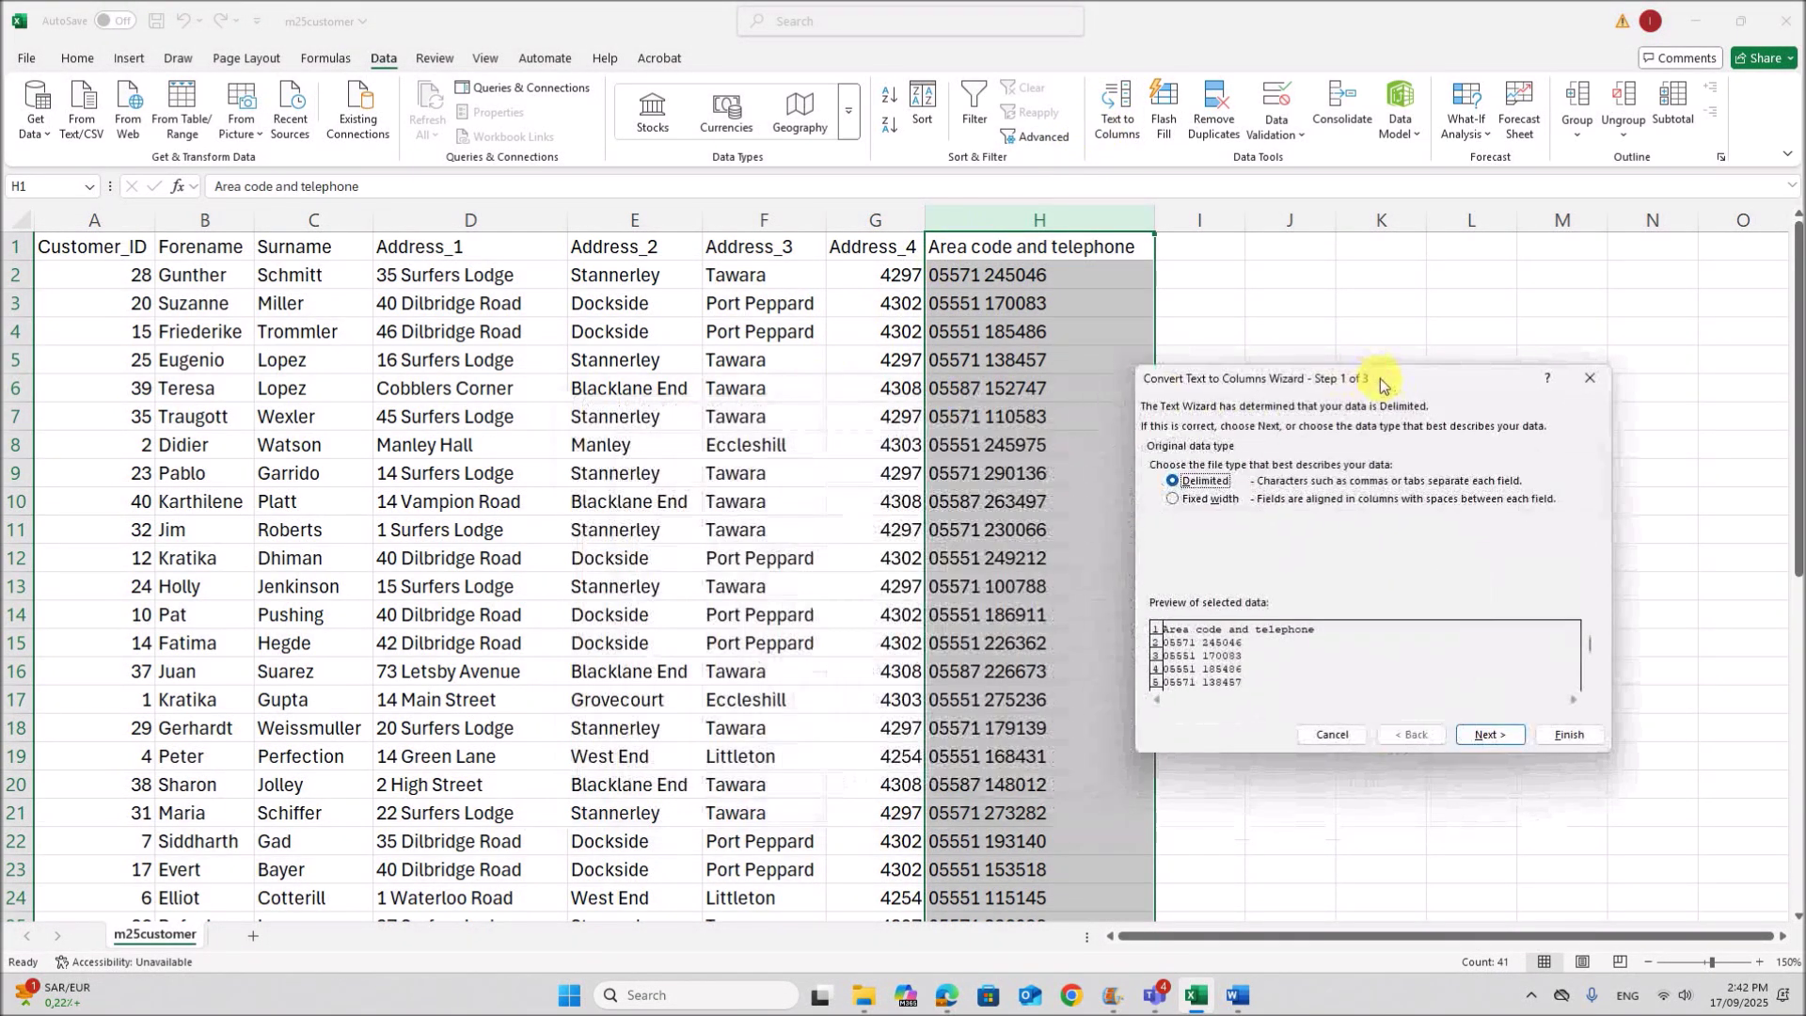
click(1496, 738)
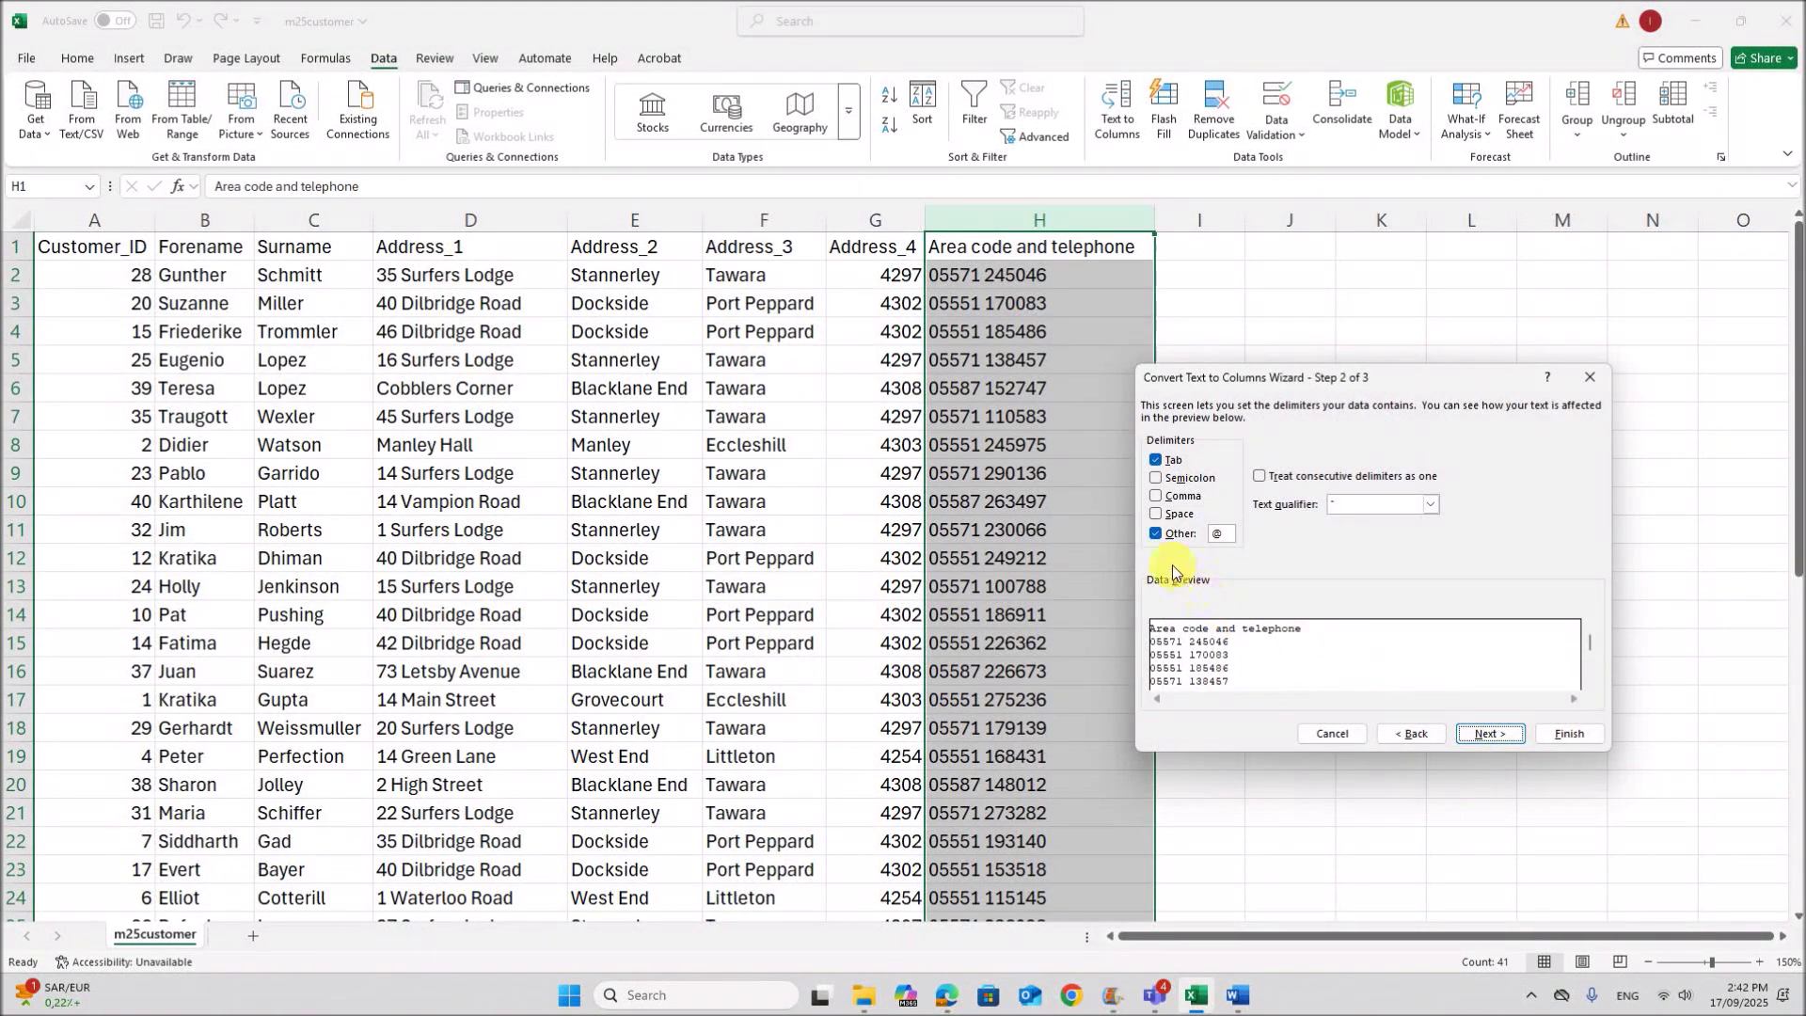
click(1159, 516)
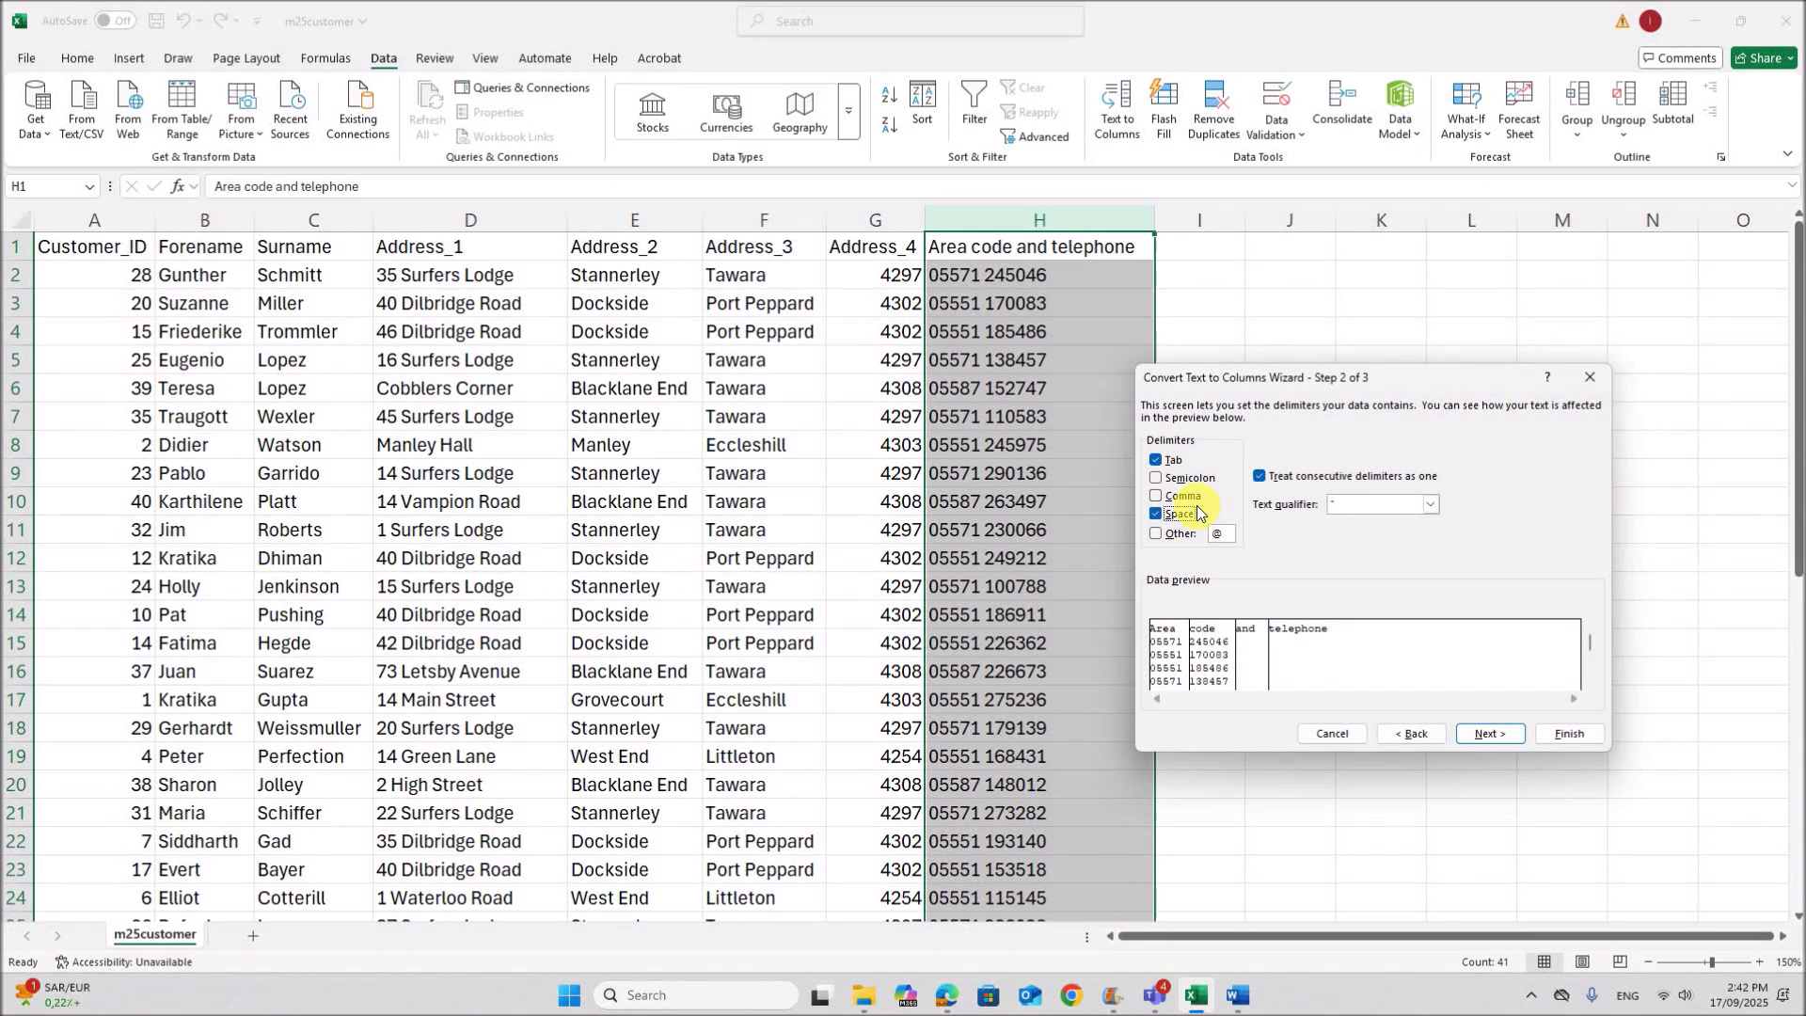
click(1486, 734)
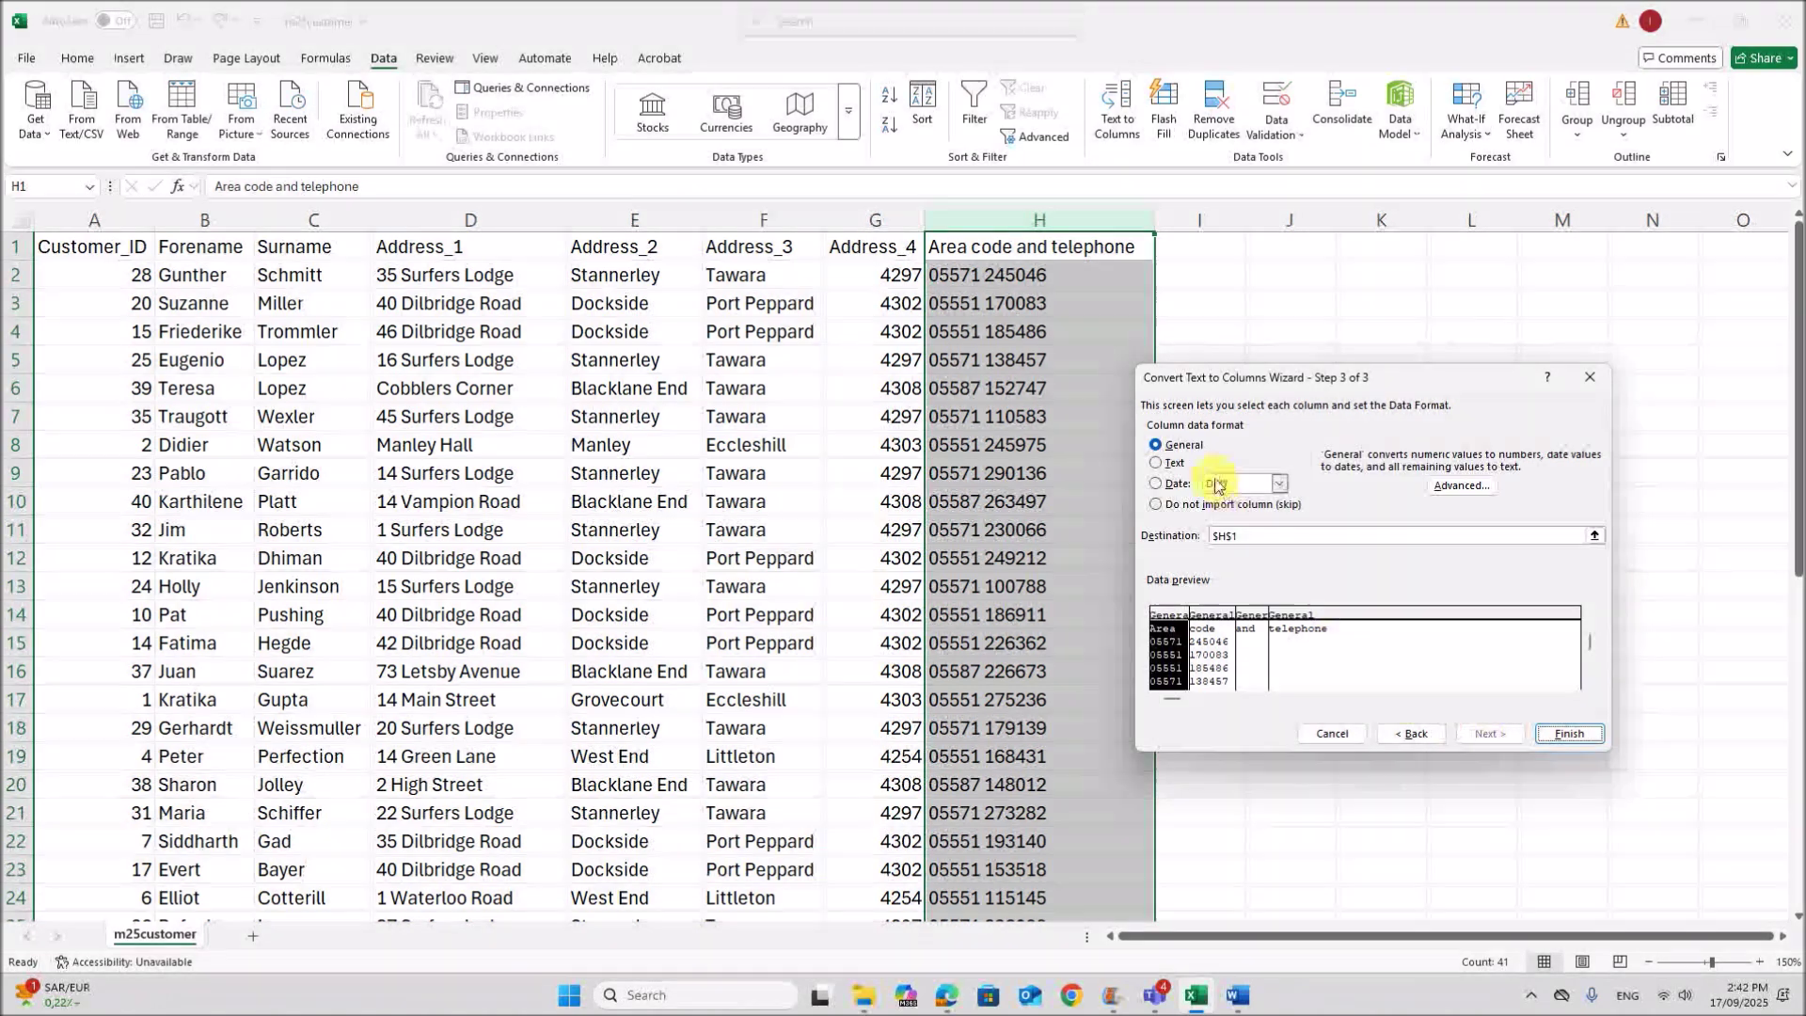
click(1176, 467)
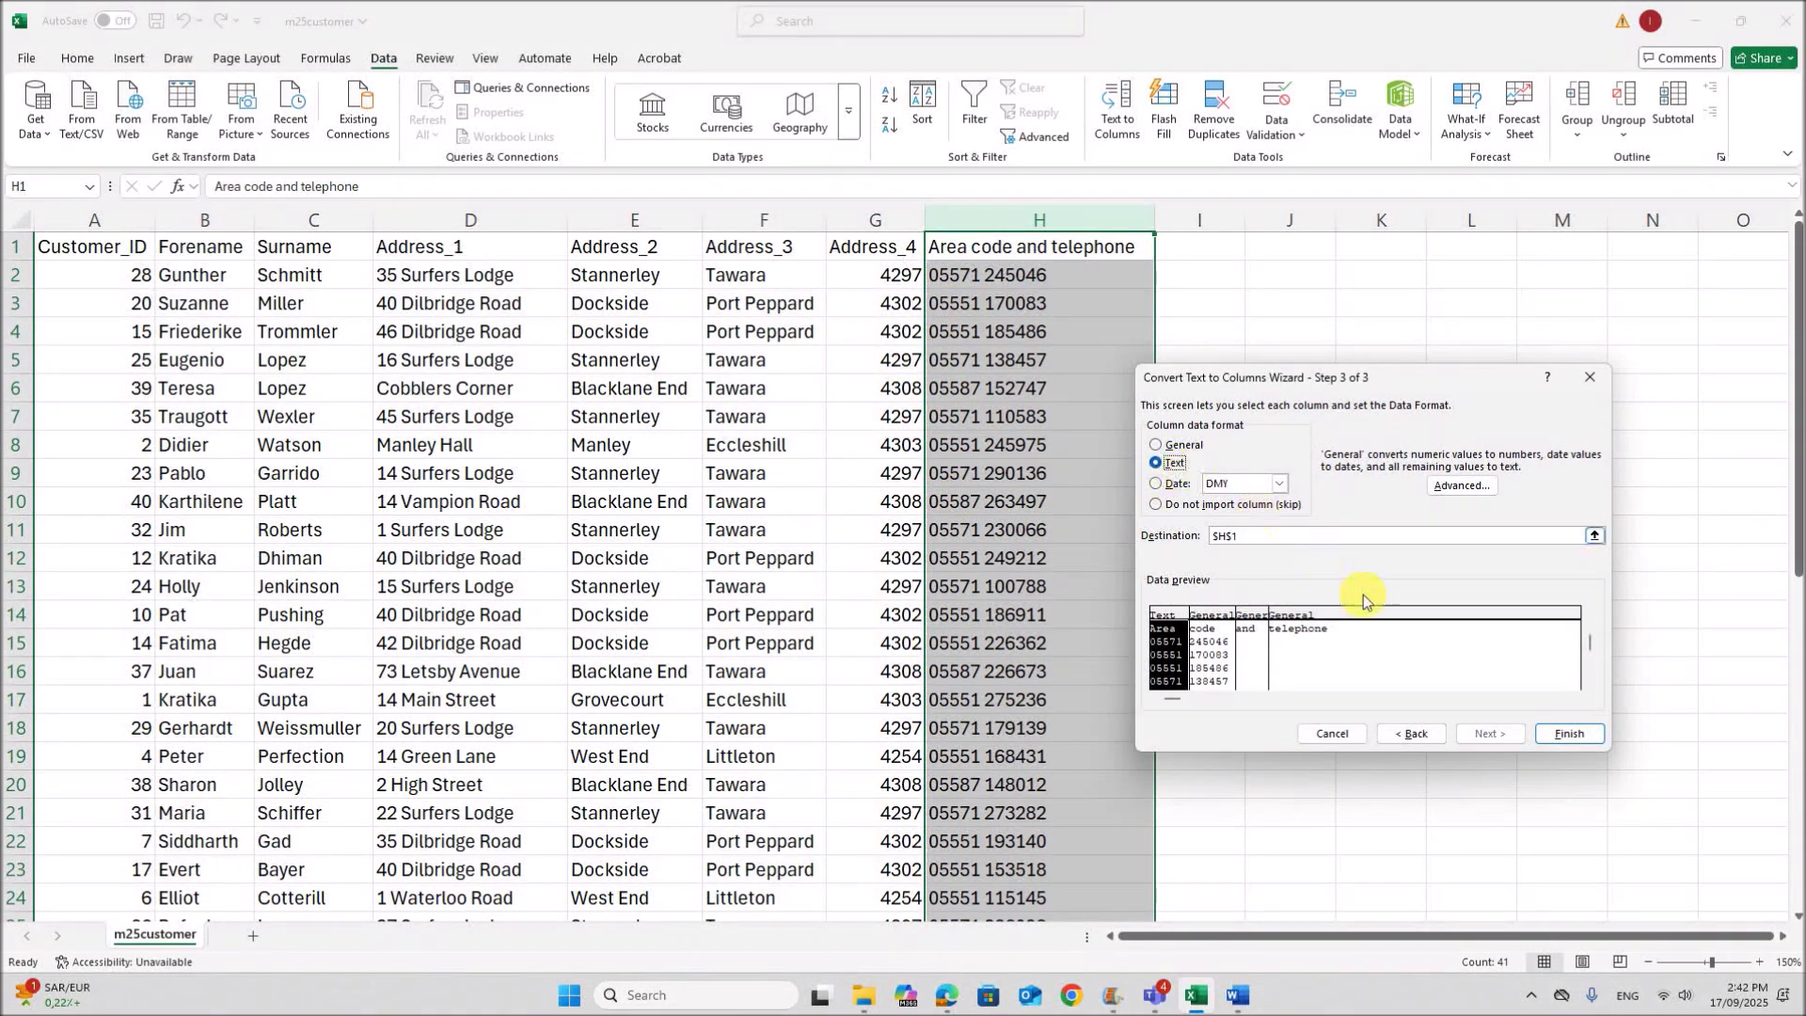
click(1554, 743)
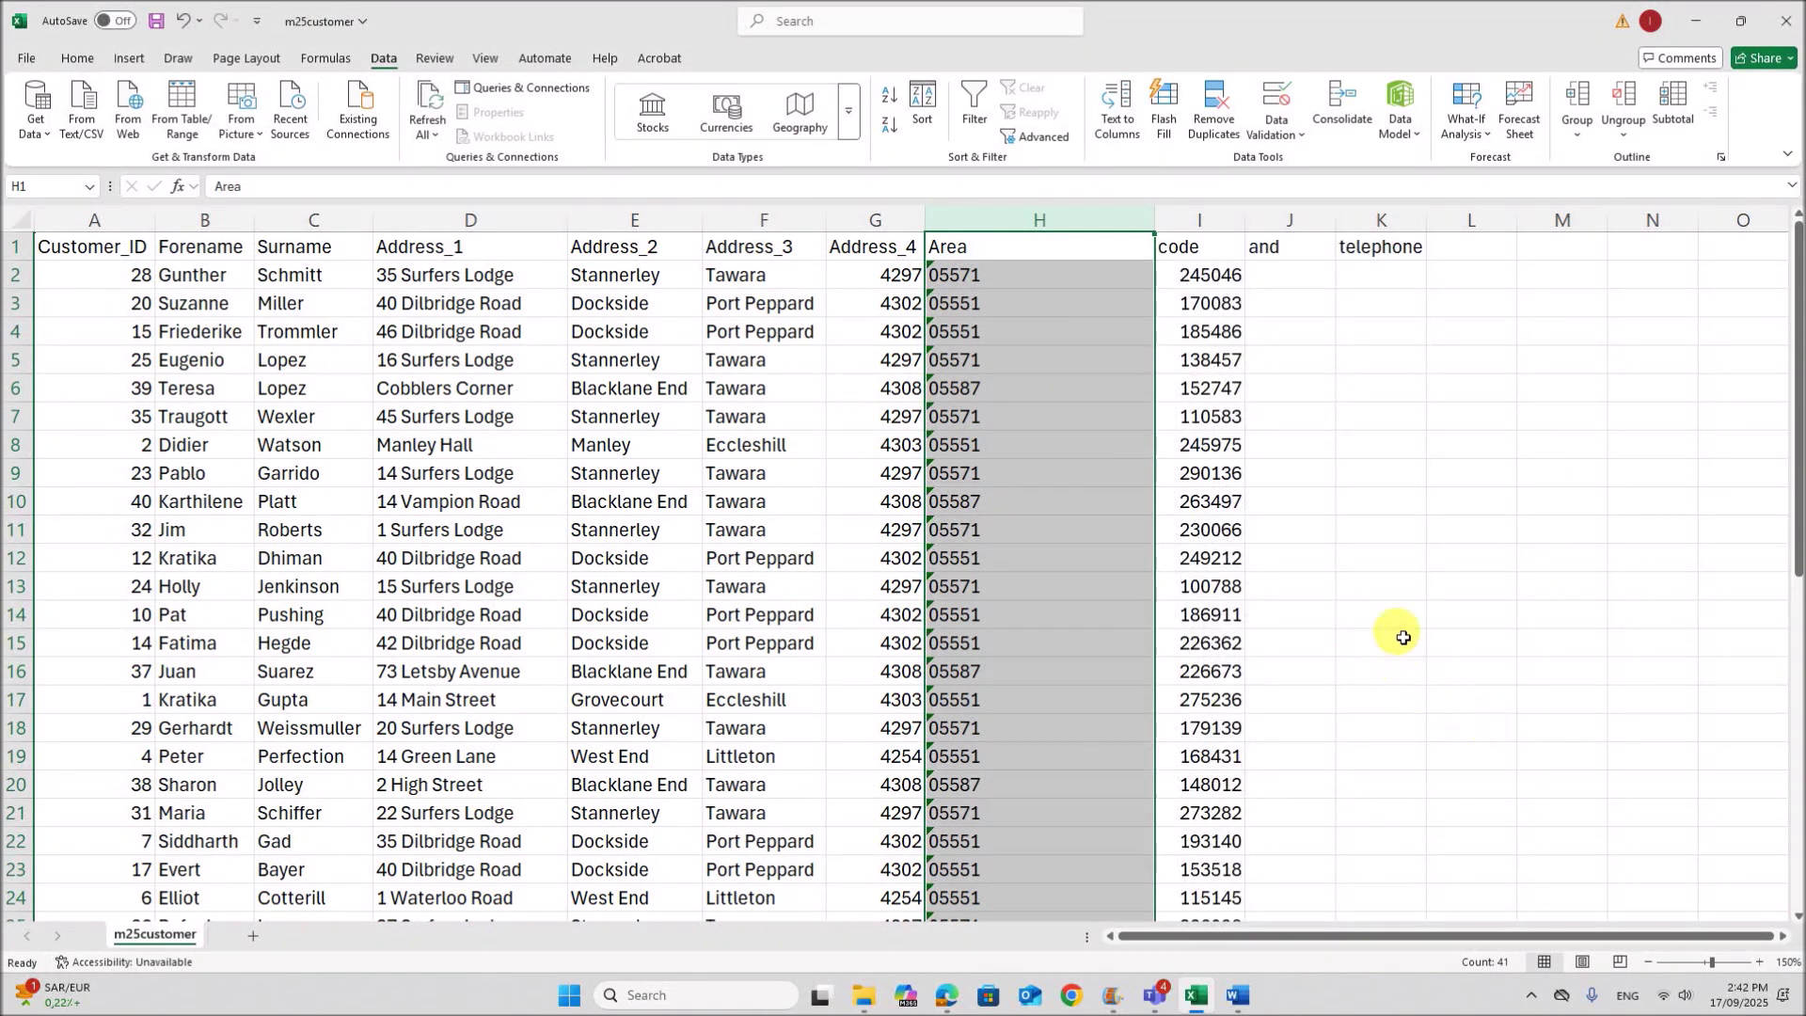
- Clear the leftover headings in columns J and K, and rename H1 as Area_Code and I1 as Telephone
drag(1284, 224, 1394, 235)
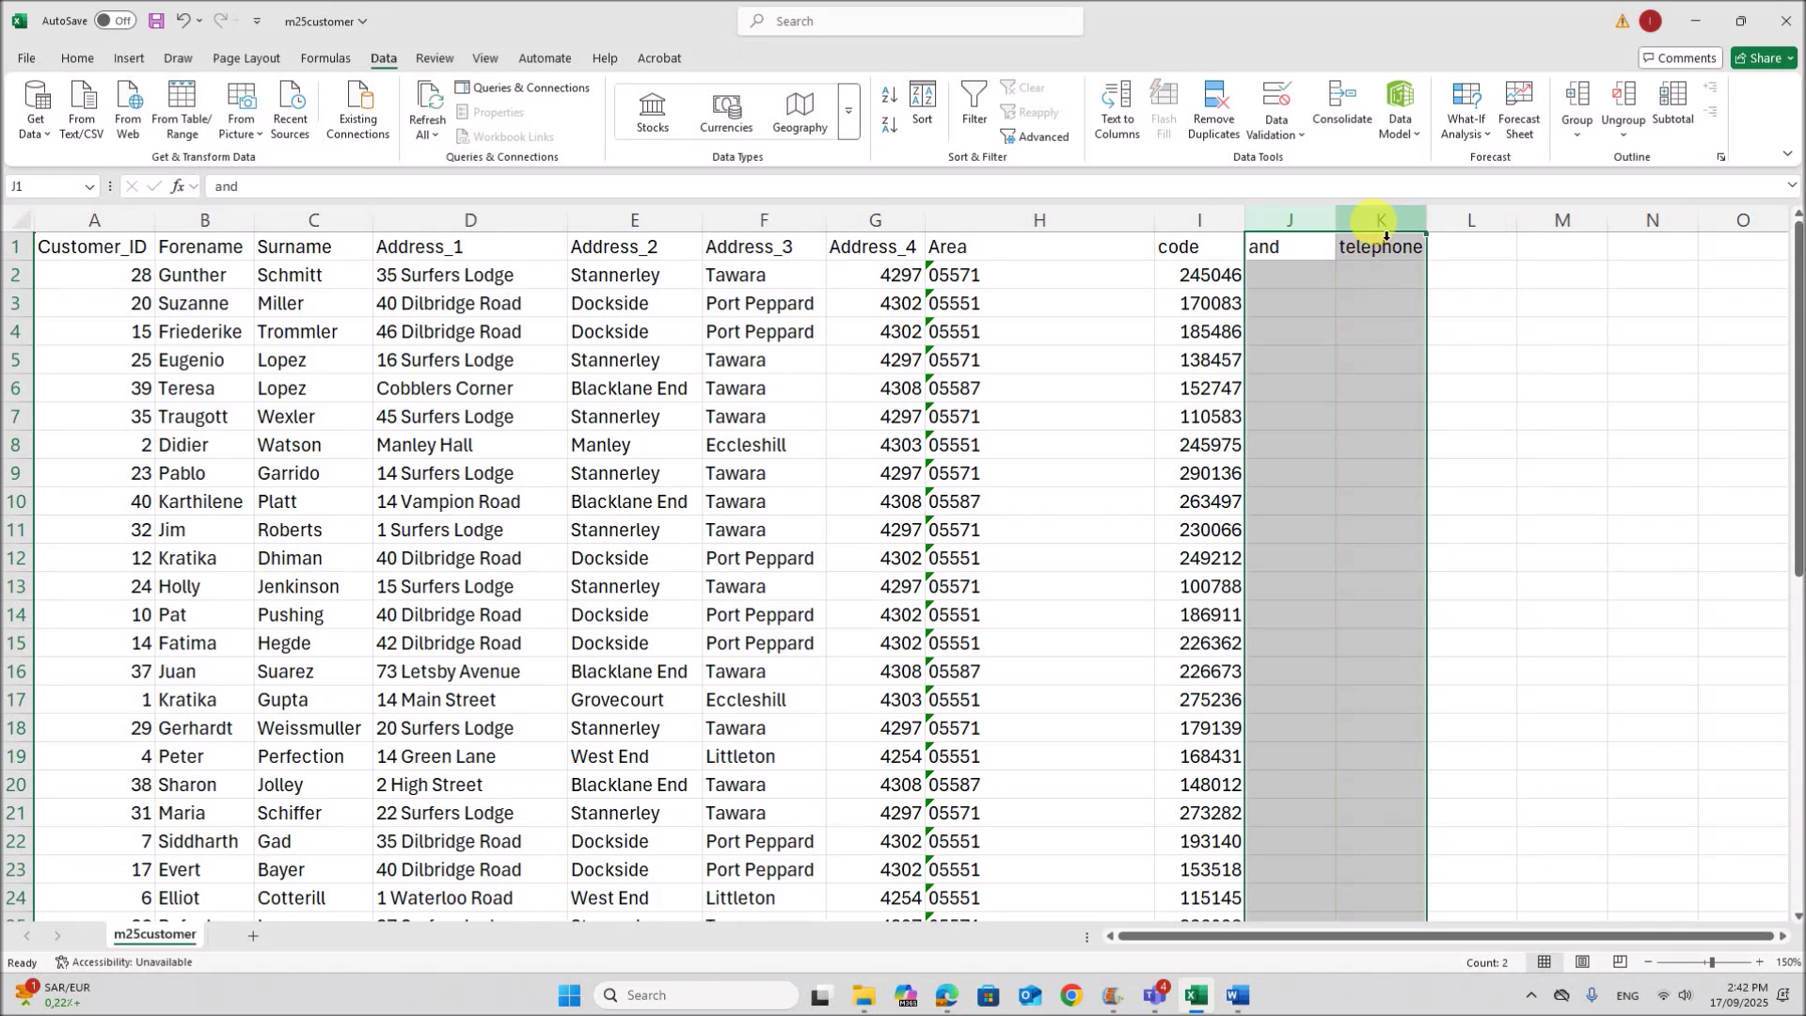
key(Delete)
click(999, 255)
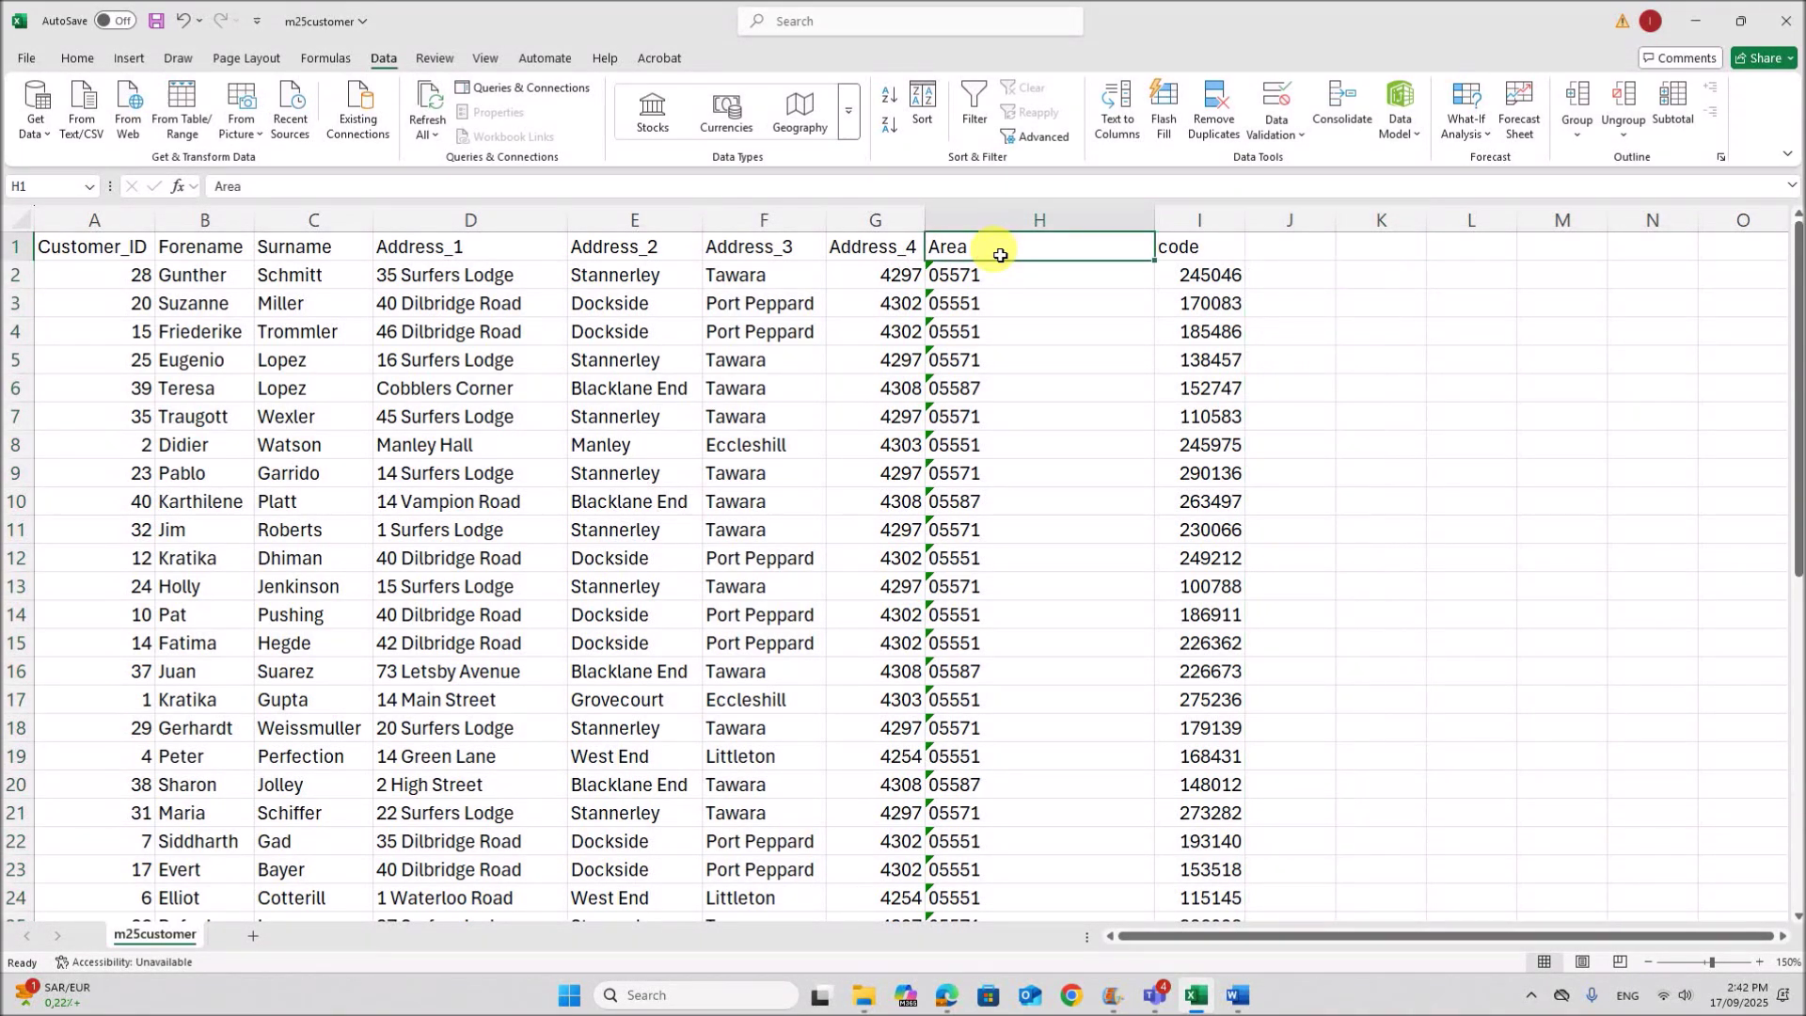
text(Area_Cod)
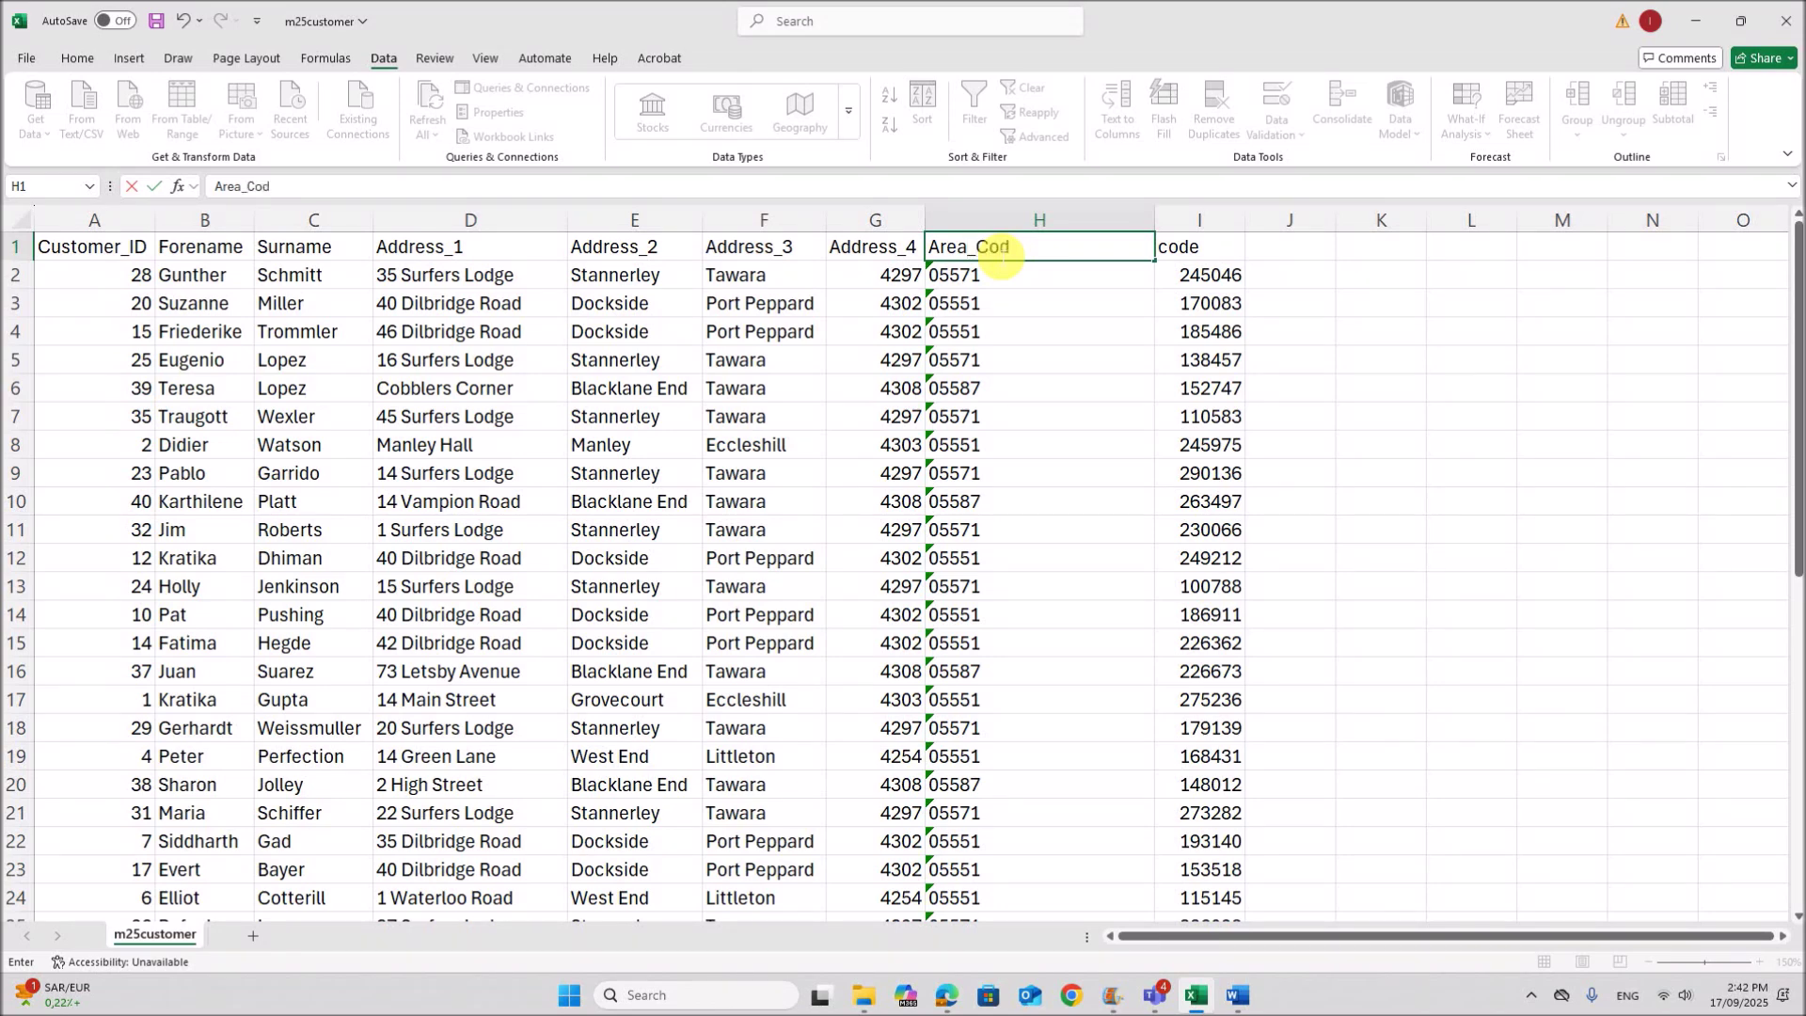
text(e)
click(1214, 245)
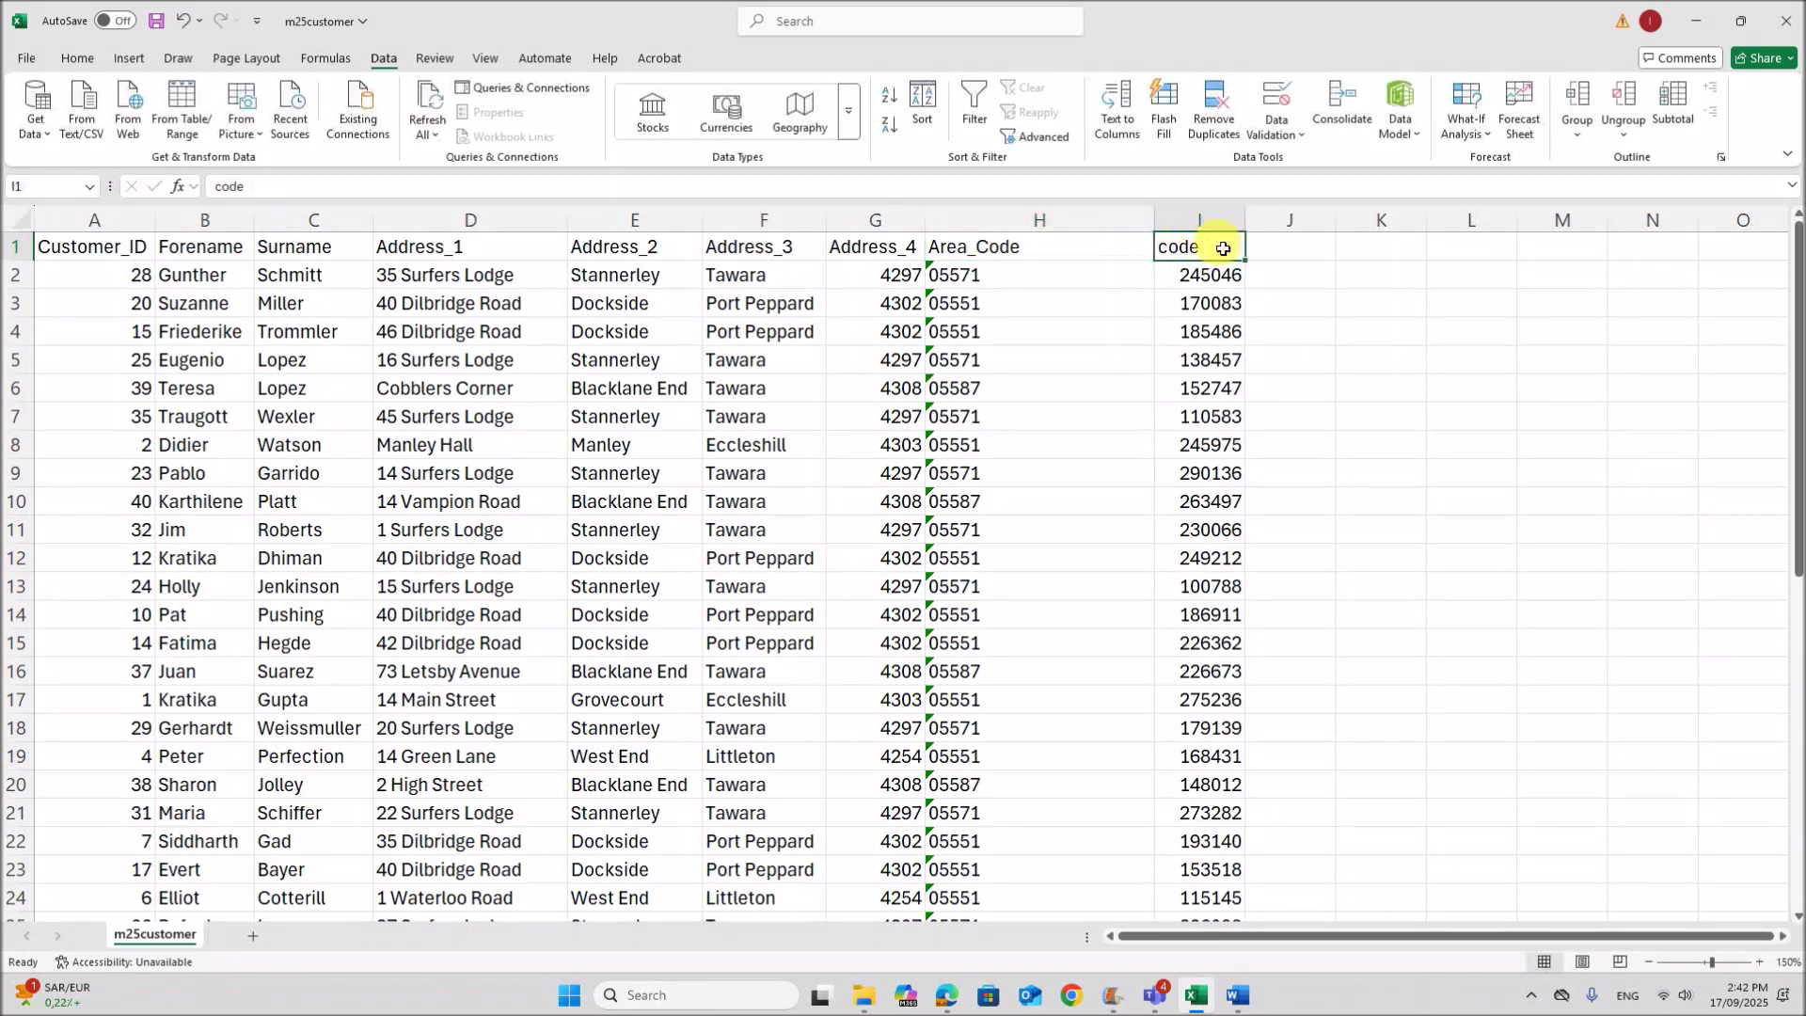
text(Telephon)
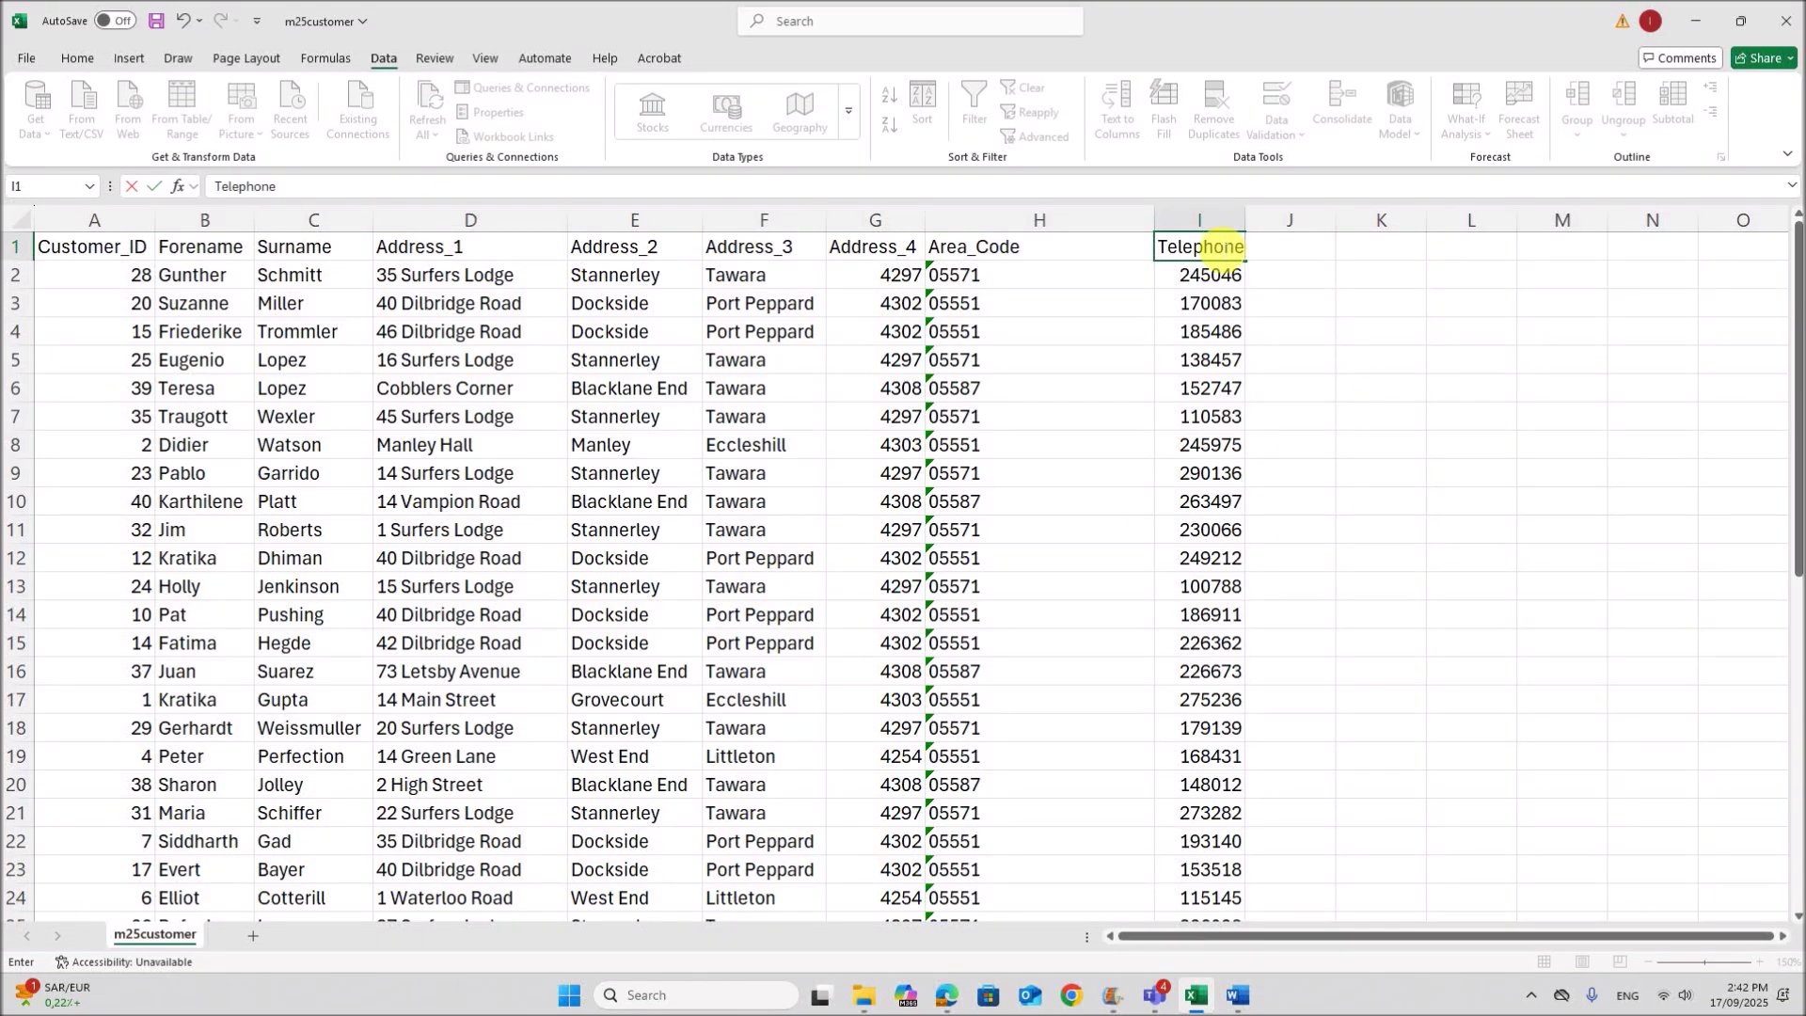
click(1452, 496)
- AutoFit all sheet columns again to suit the new Area_Code and Telephone fields
click(35, 231)
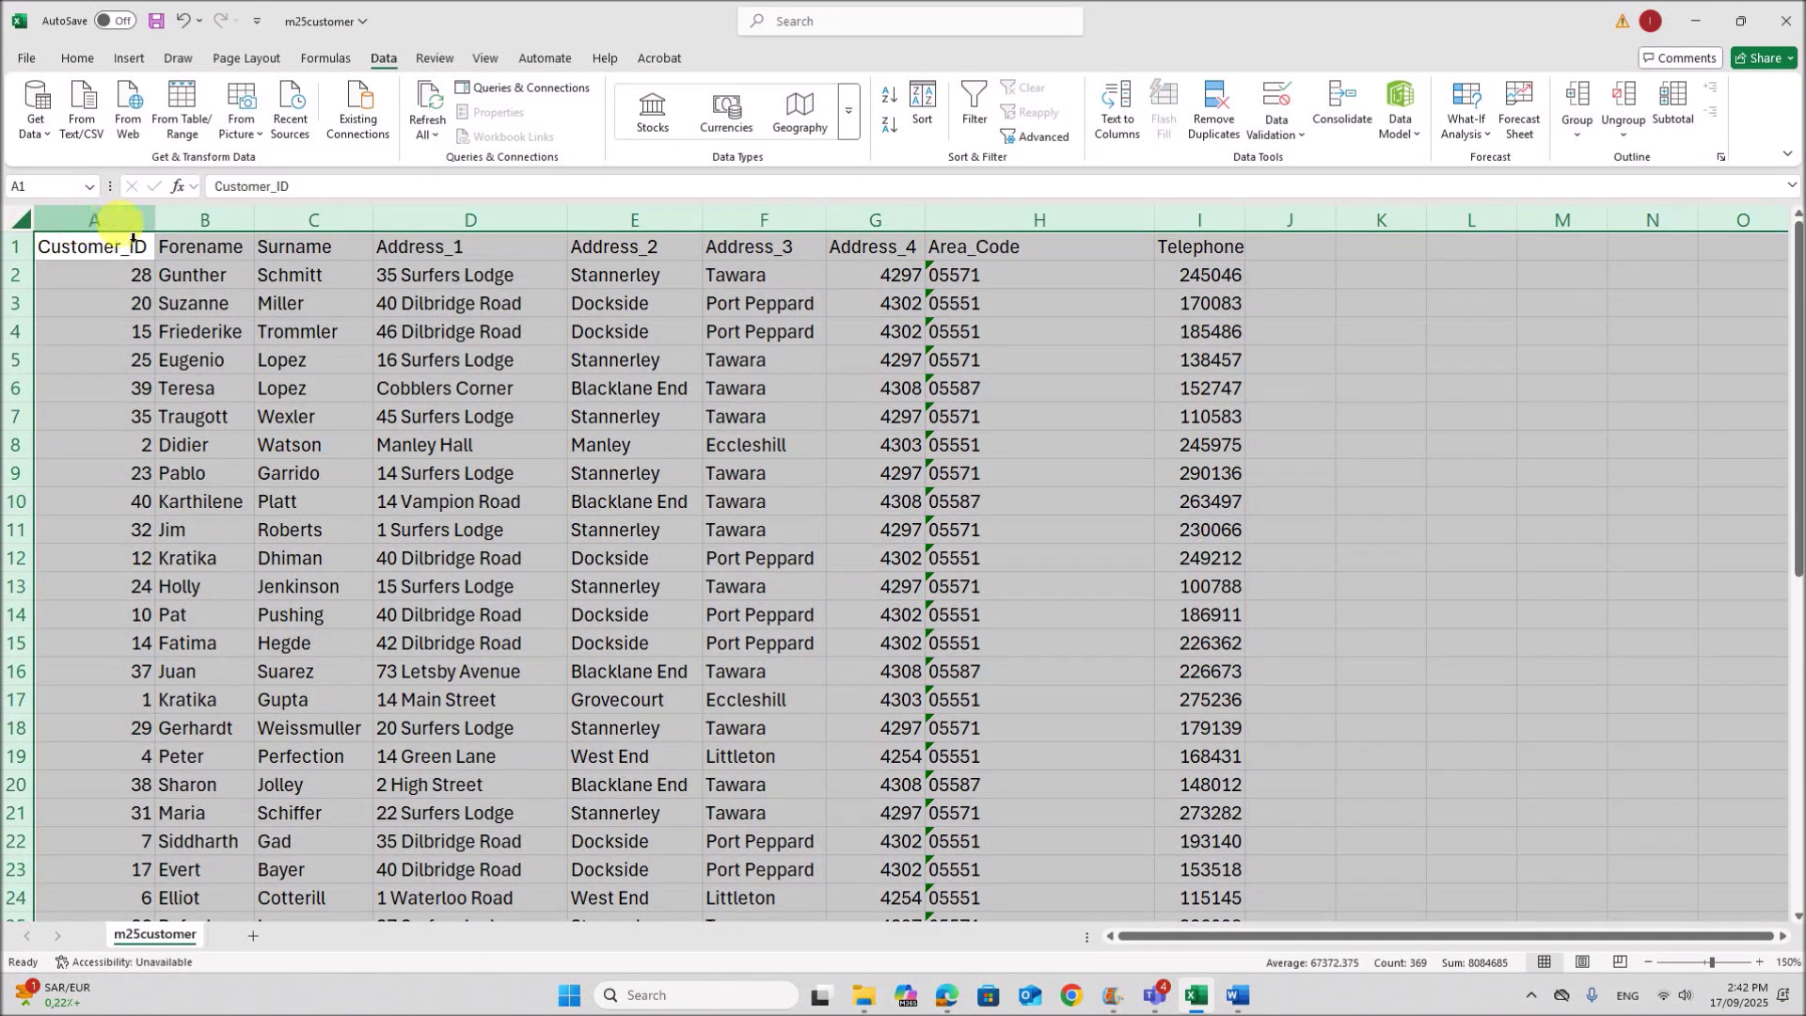
double_click(158, 228)
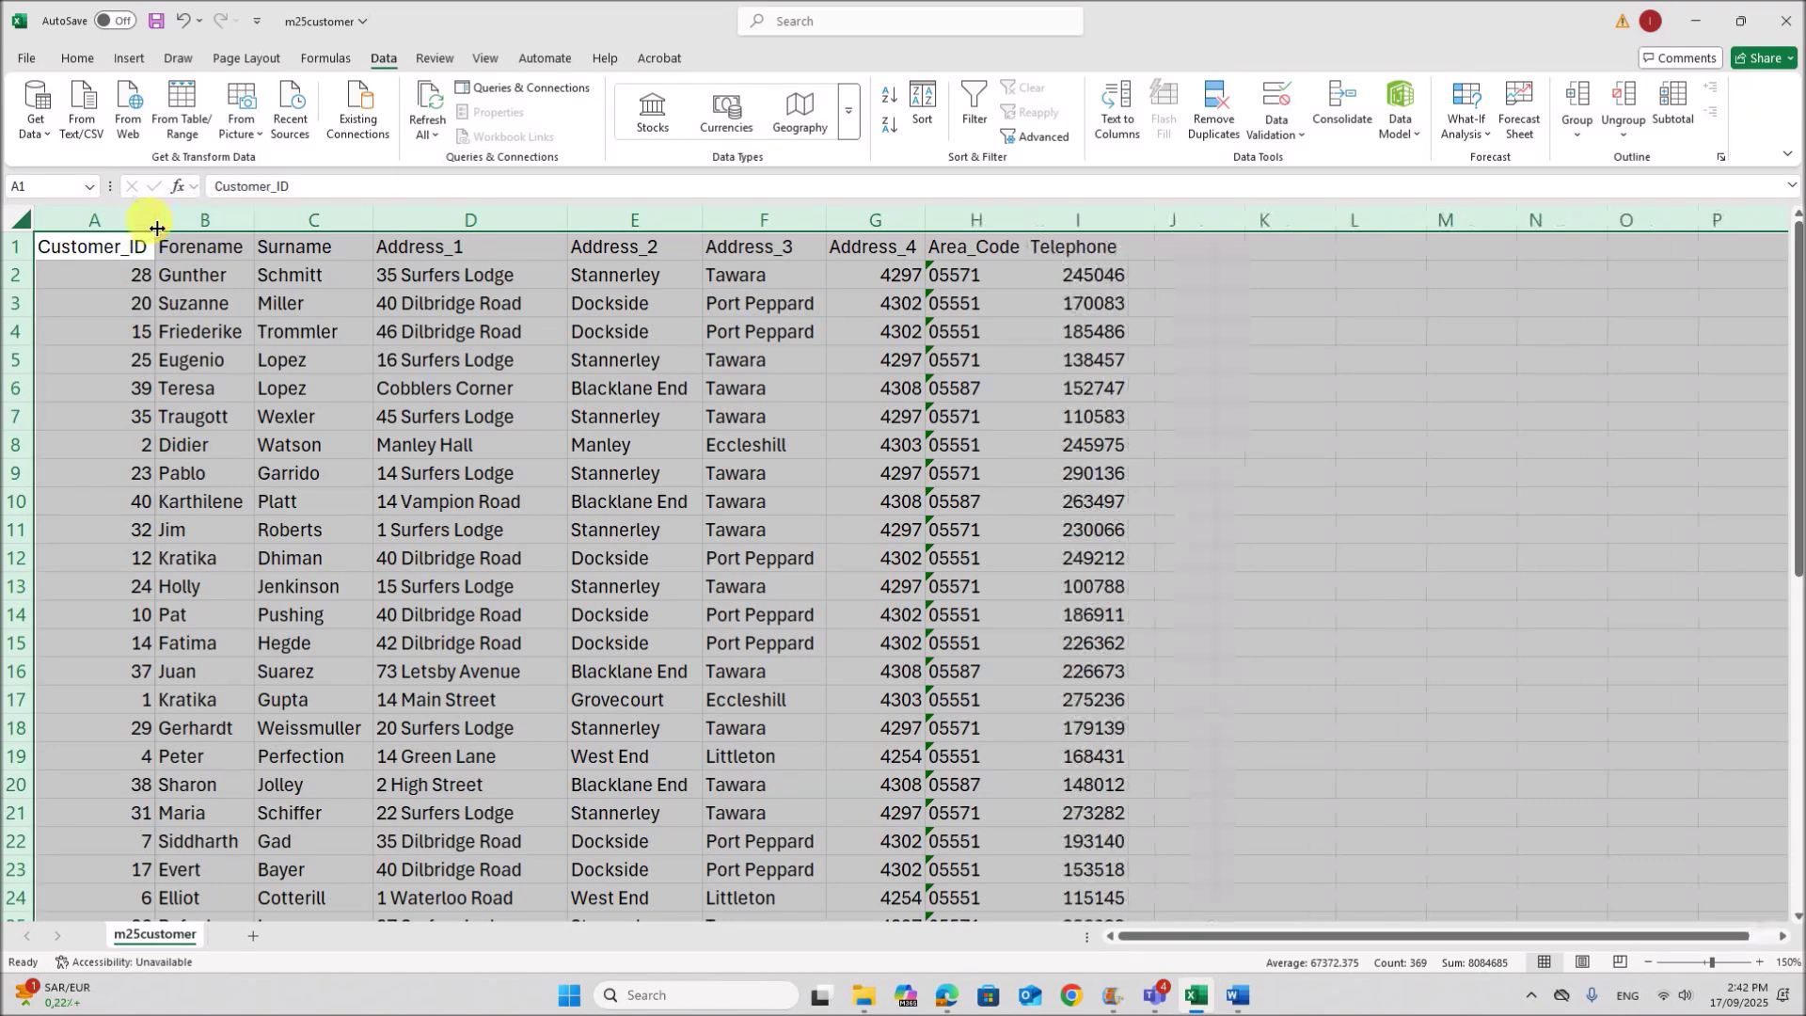
click(941, 555)
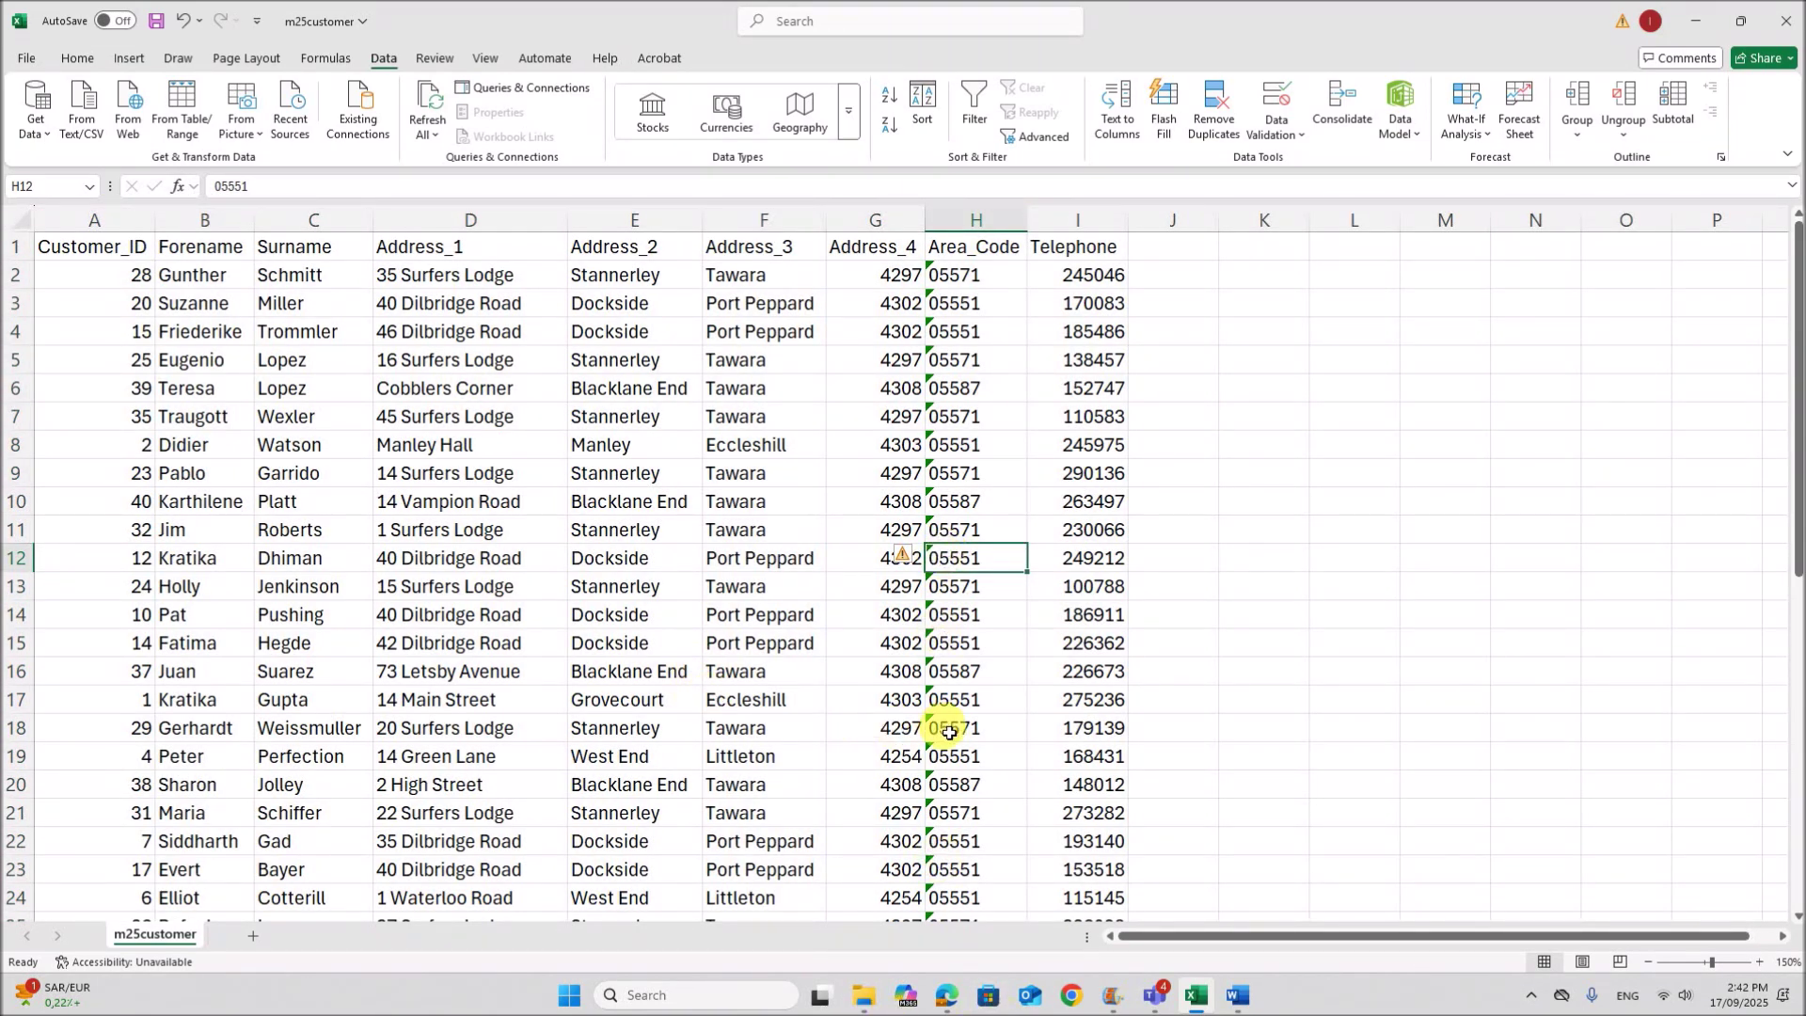
- Review the customer records across the split name, address, area code and telephone columns
scroll(948, 731, down, 6)
scroll(838, 645, up, 6)
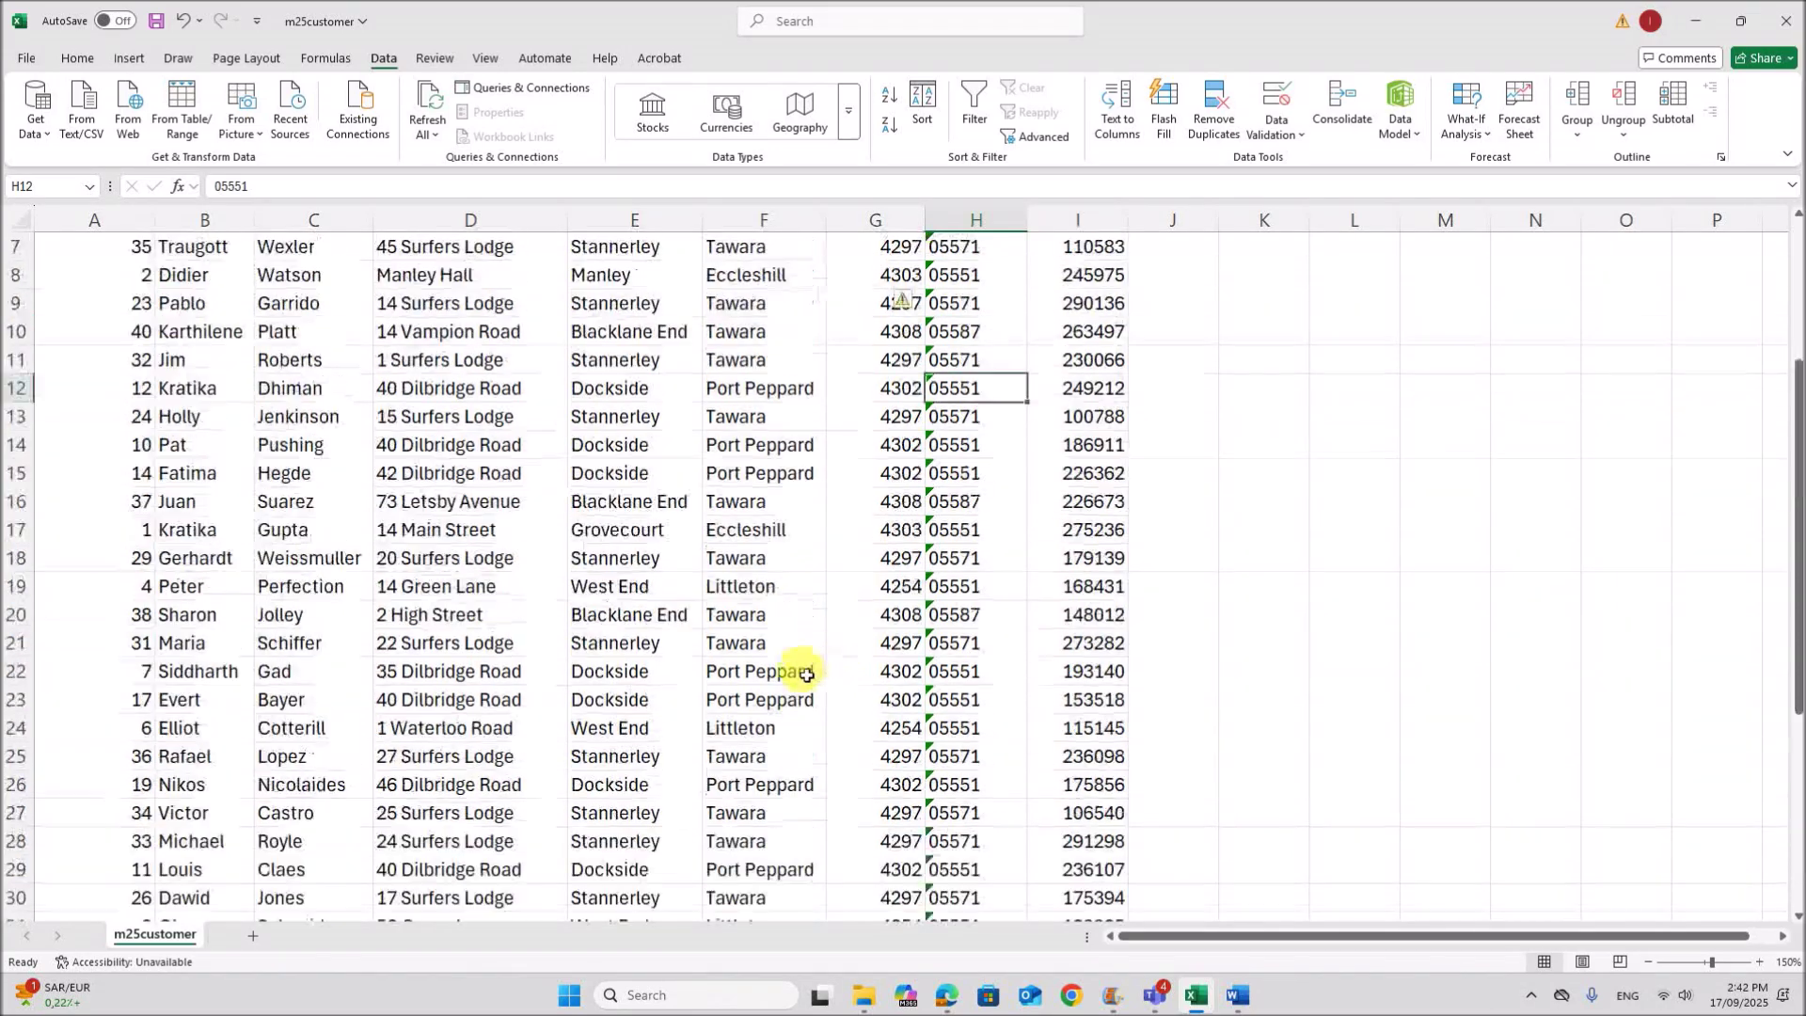
click(137, 221)
click(247, 219)
click(272, 220)
drag(169, 501, 1092, 710)
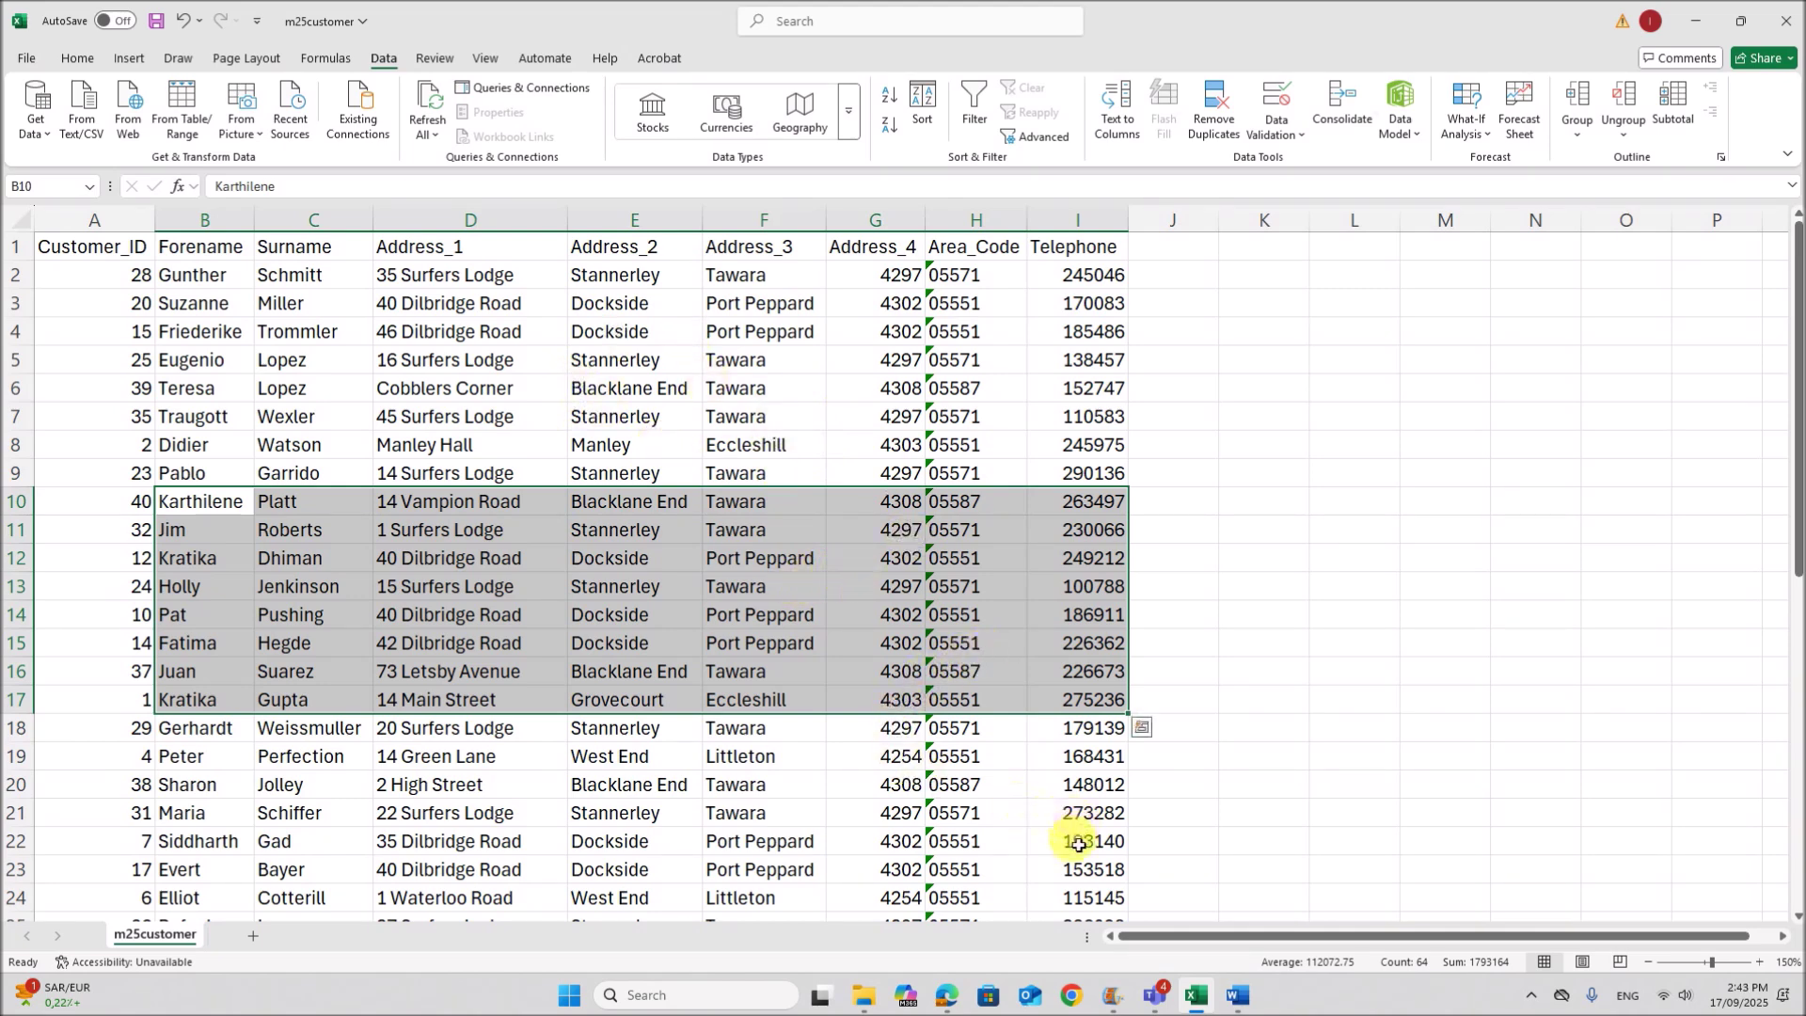
- Switch to the Evidence document in Word and start a new page below the test plan table
click(1238, 988)
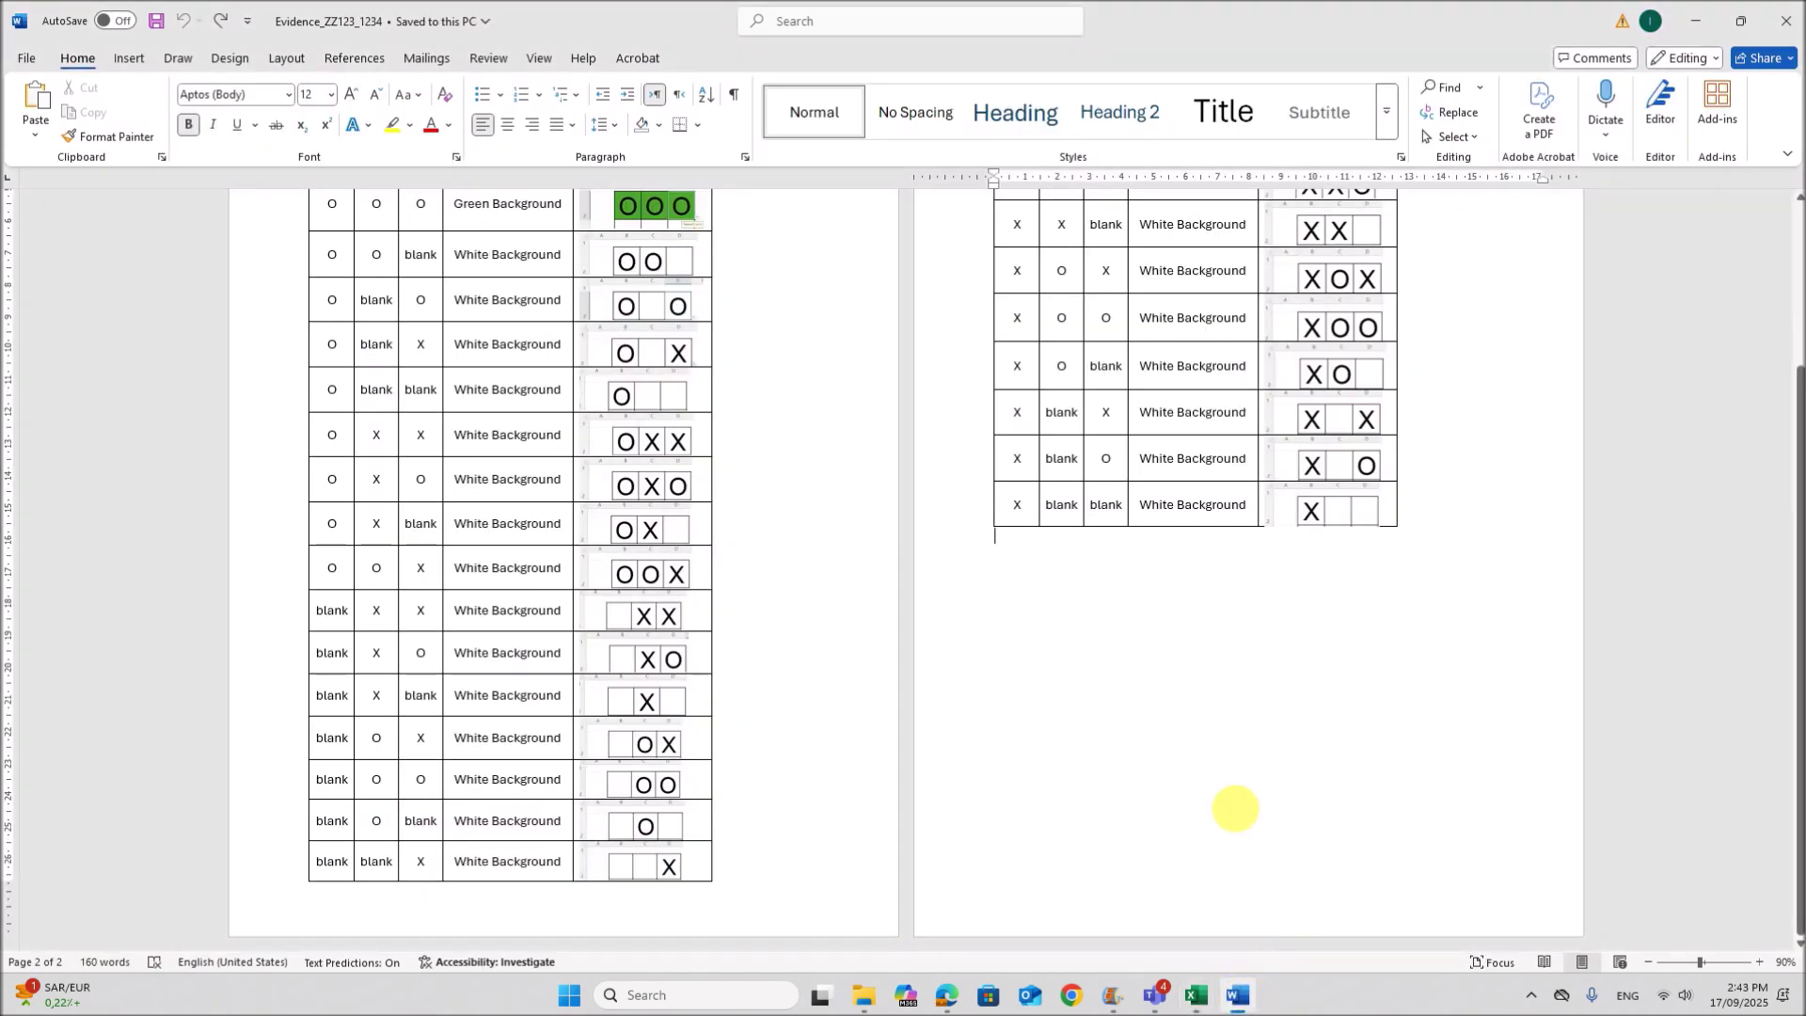
click(1014, 667)
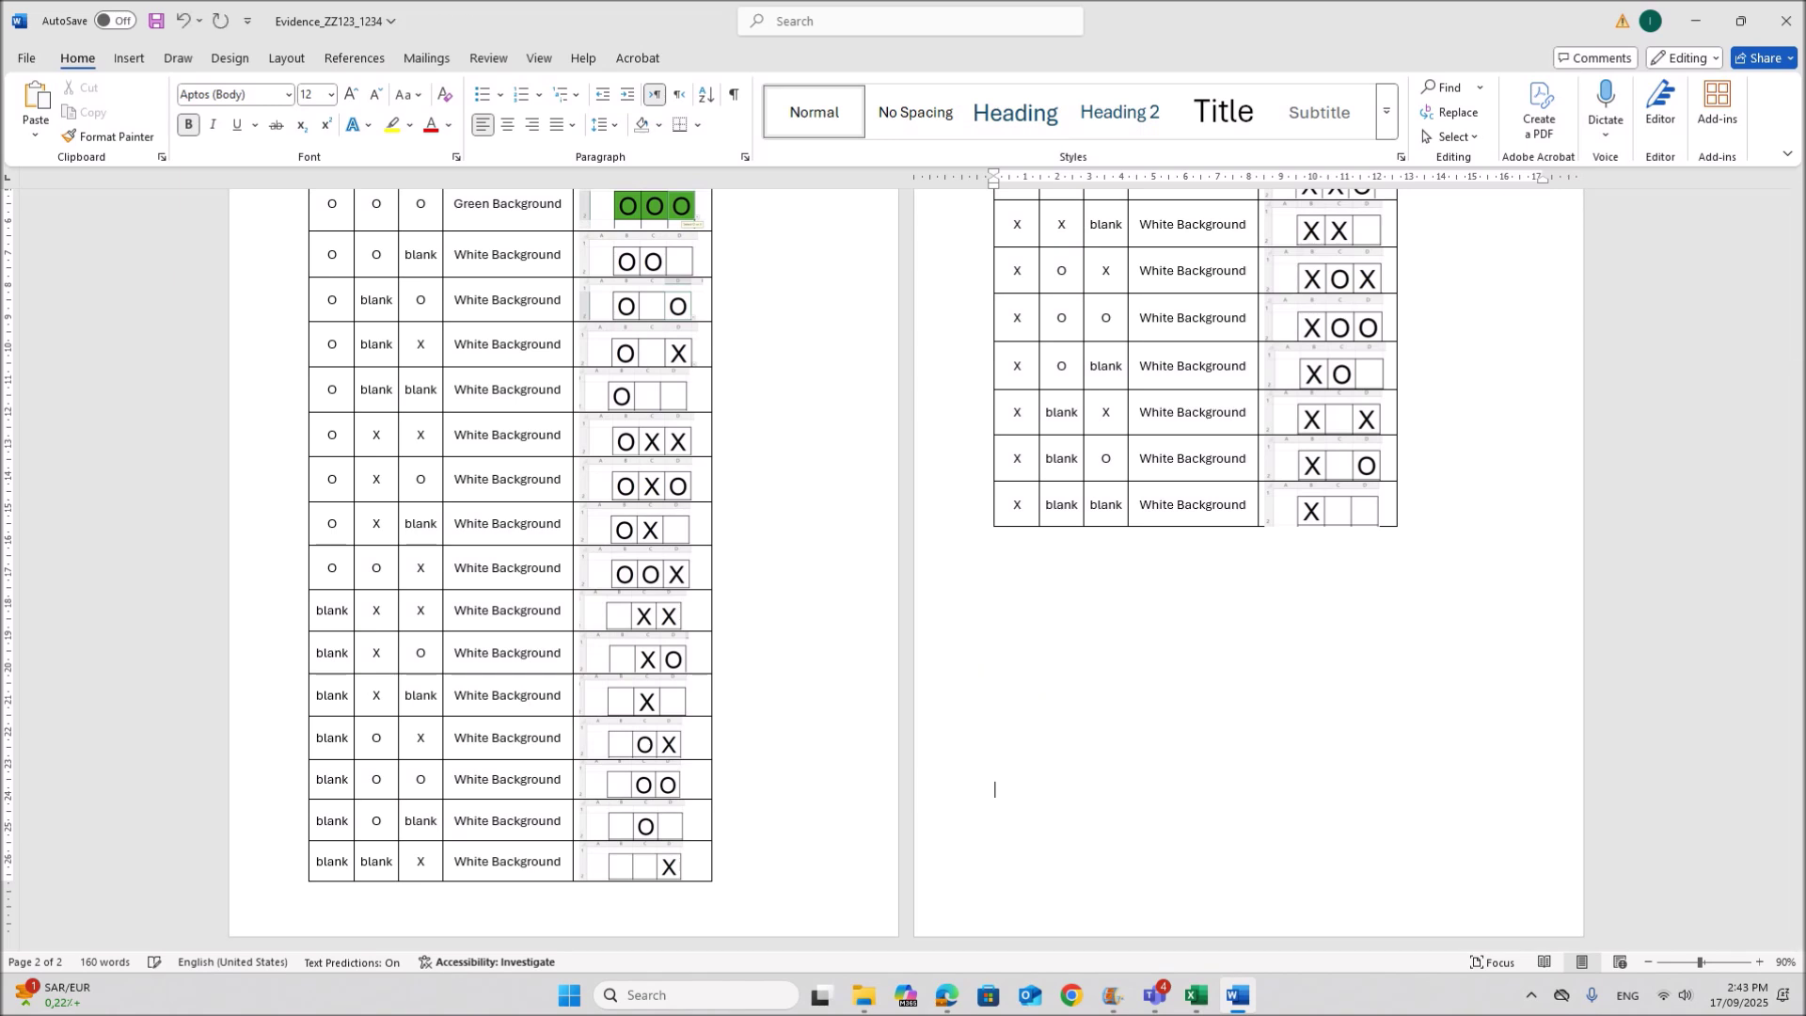
key(Return)
scroll(995, 656, down, 6)
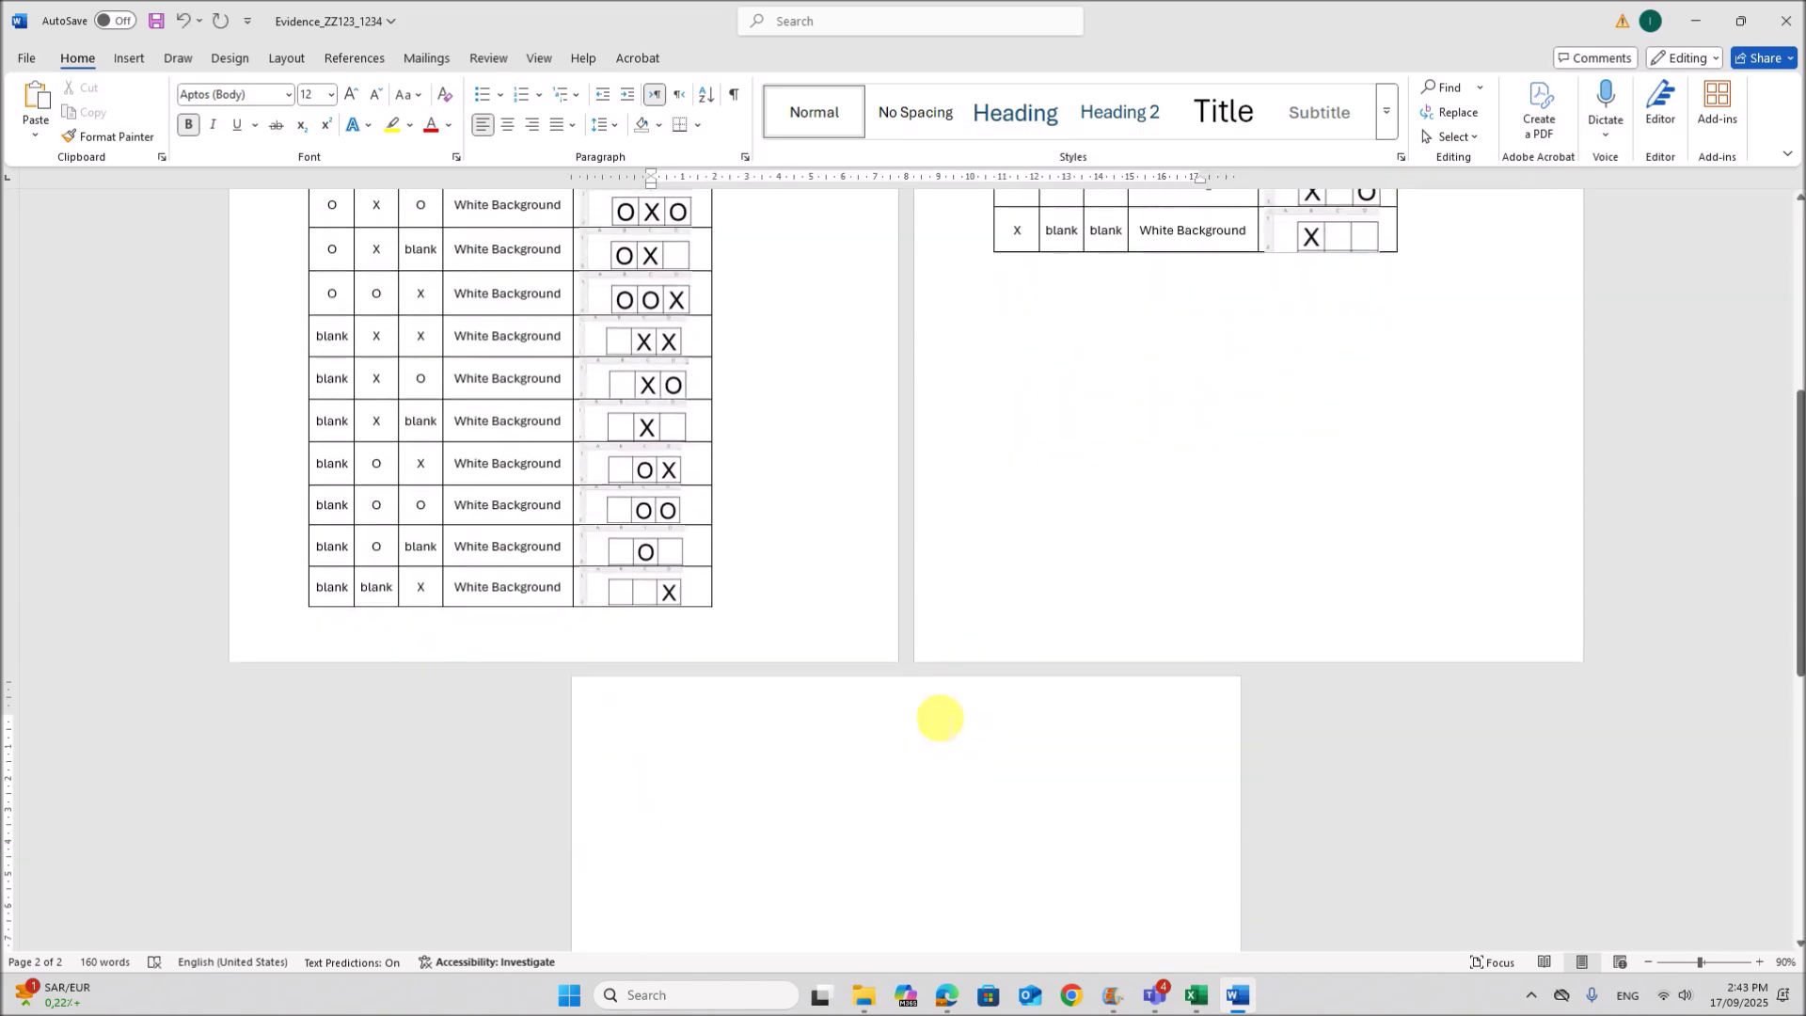
- Check the question number in the exam paper PDF, and add the heading Step 6 – Data Dictionary on the Evidence document's new page
click(946, 995)
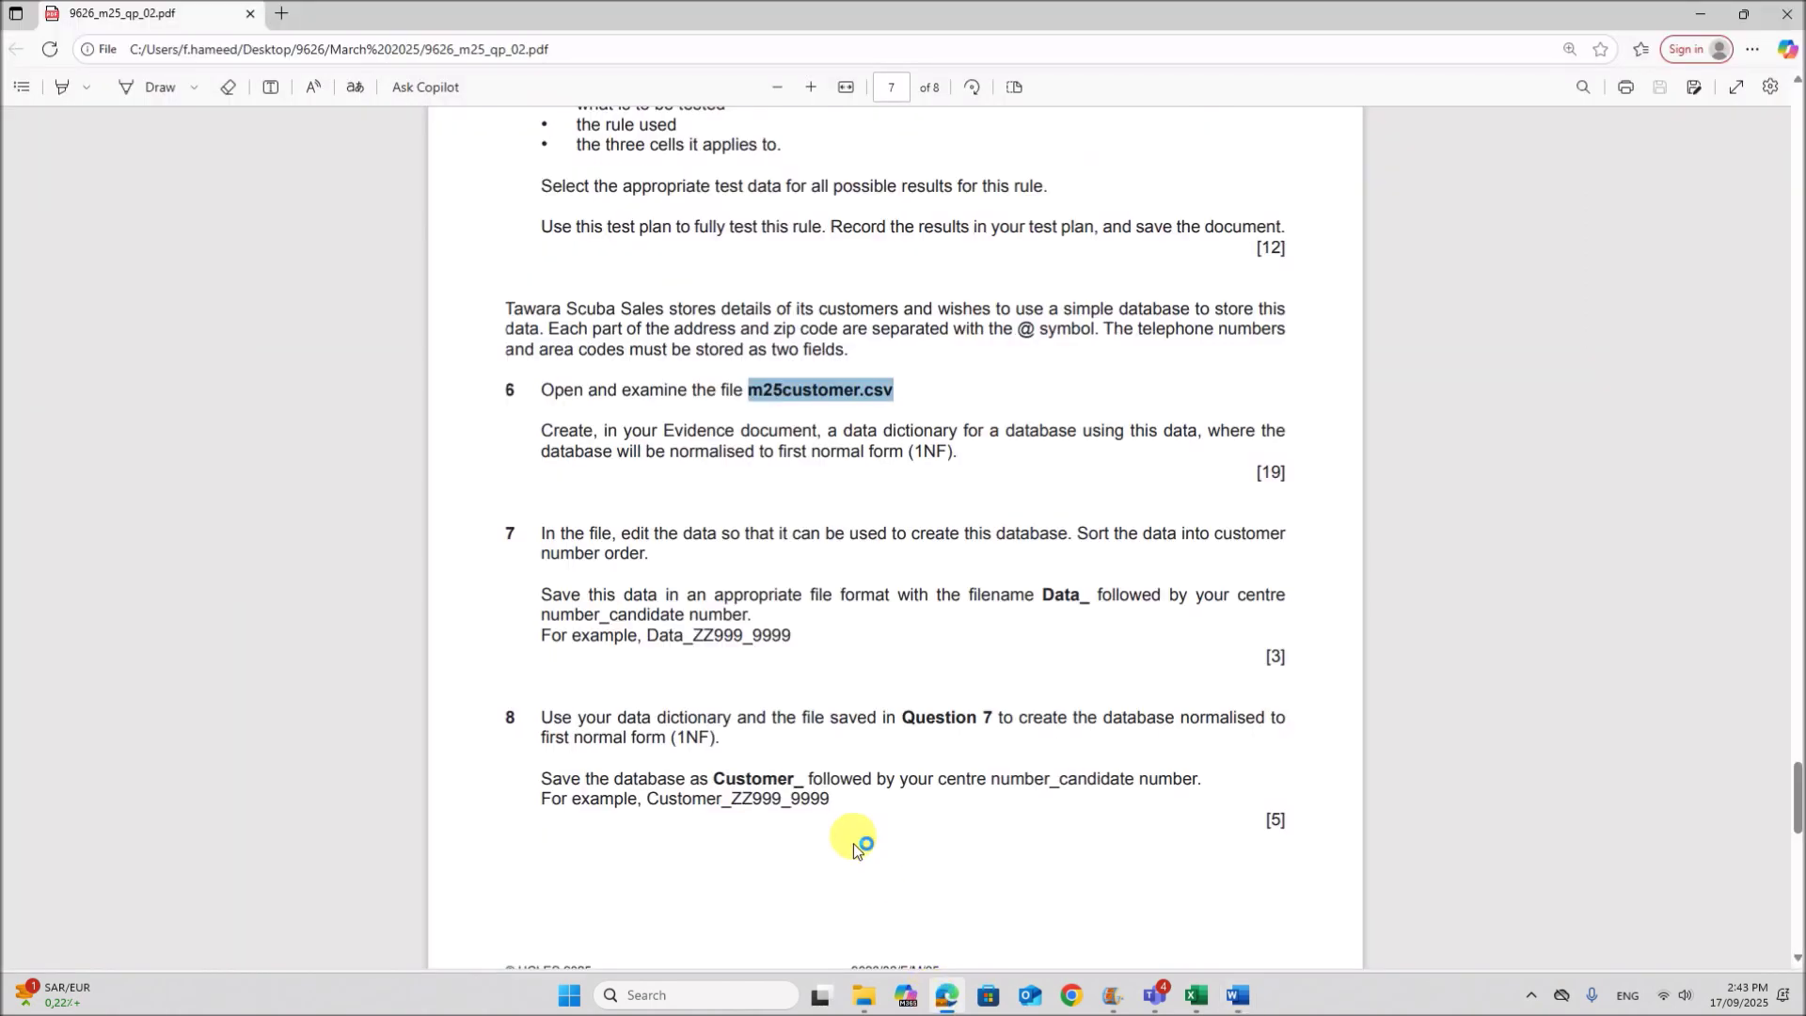
click(1238, 995)
text(Step 6)
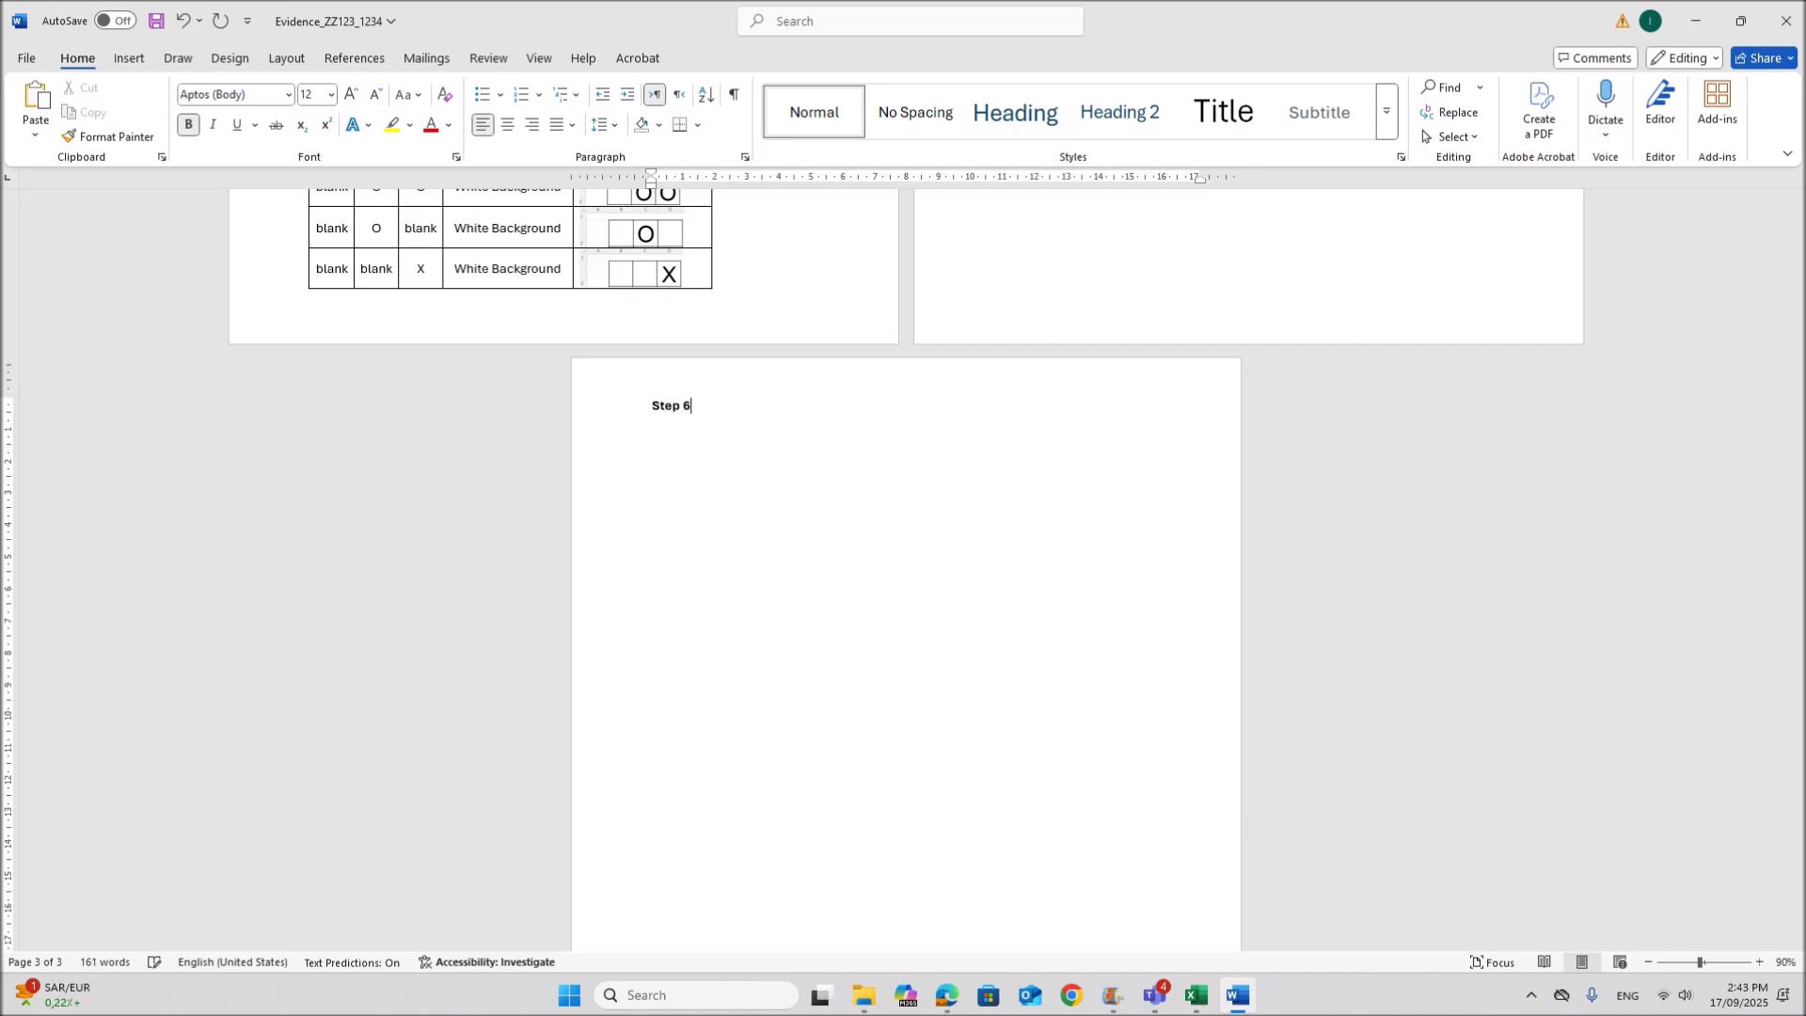
text( - Data Dictionary)
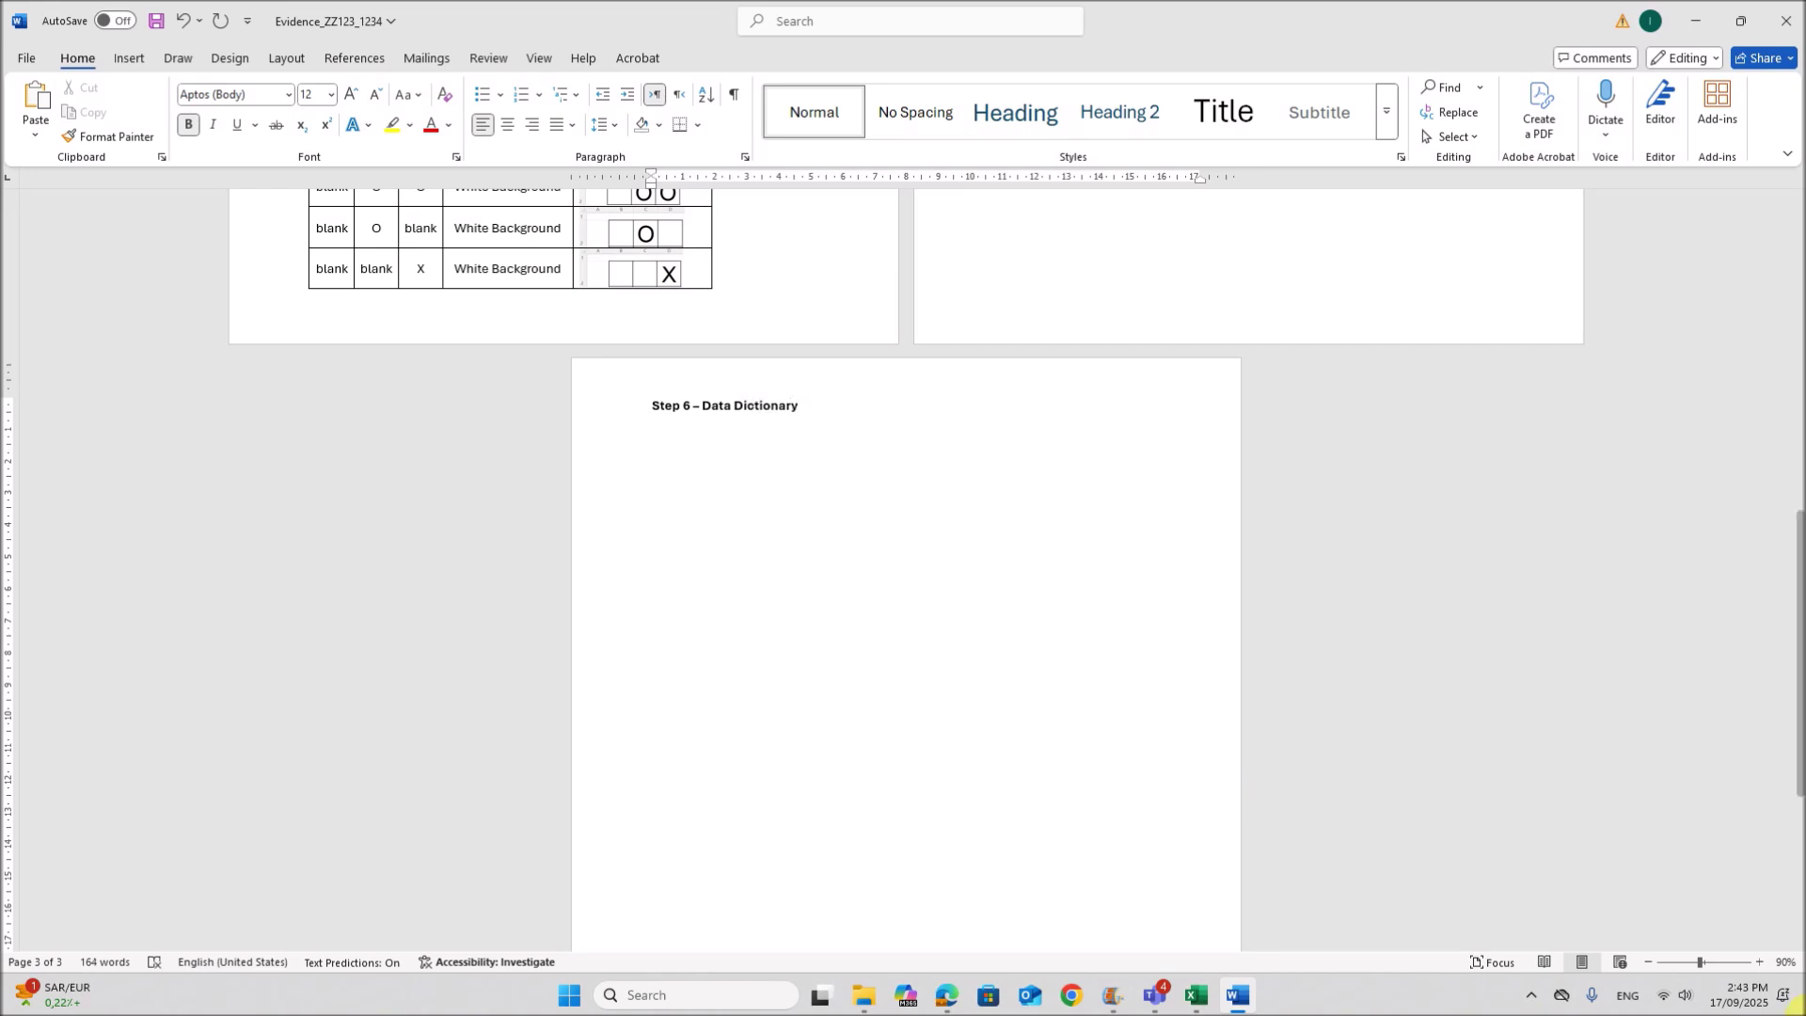
click(1757, 962)
click(1757, 961)
click(1757, 962)
click(1757, 961)
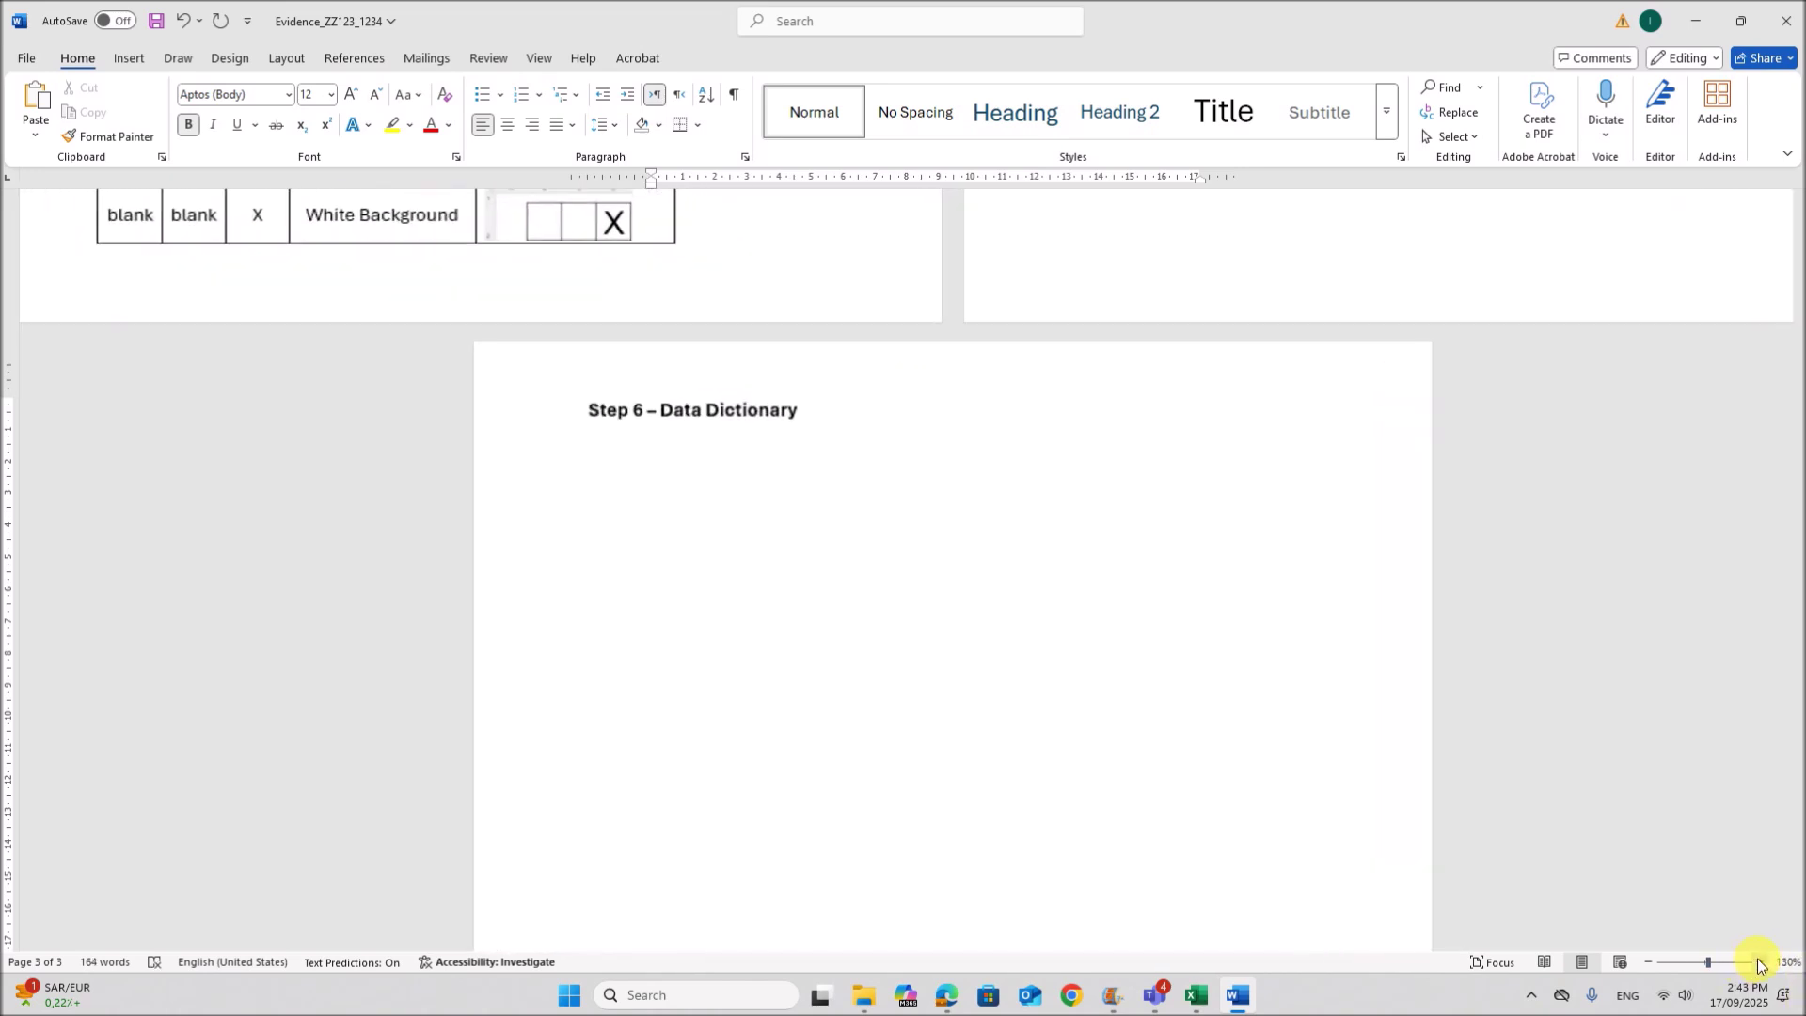
click(1757, 961)
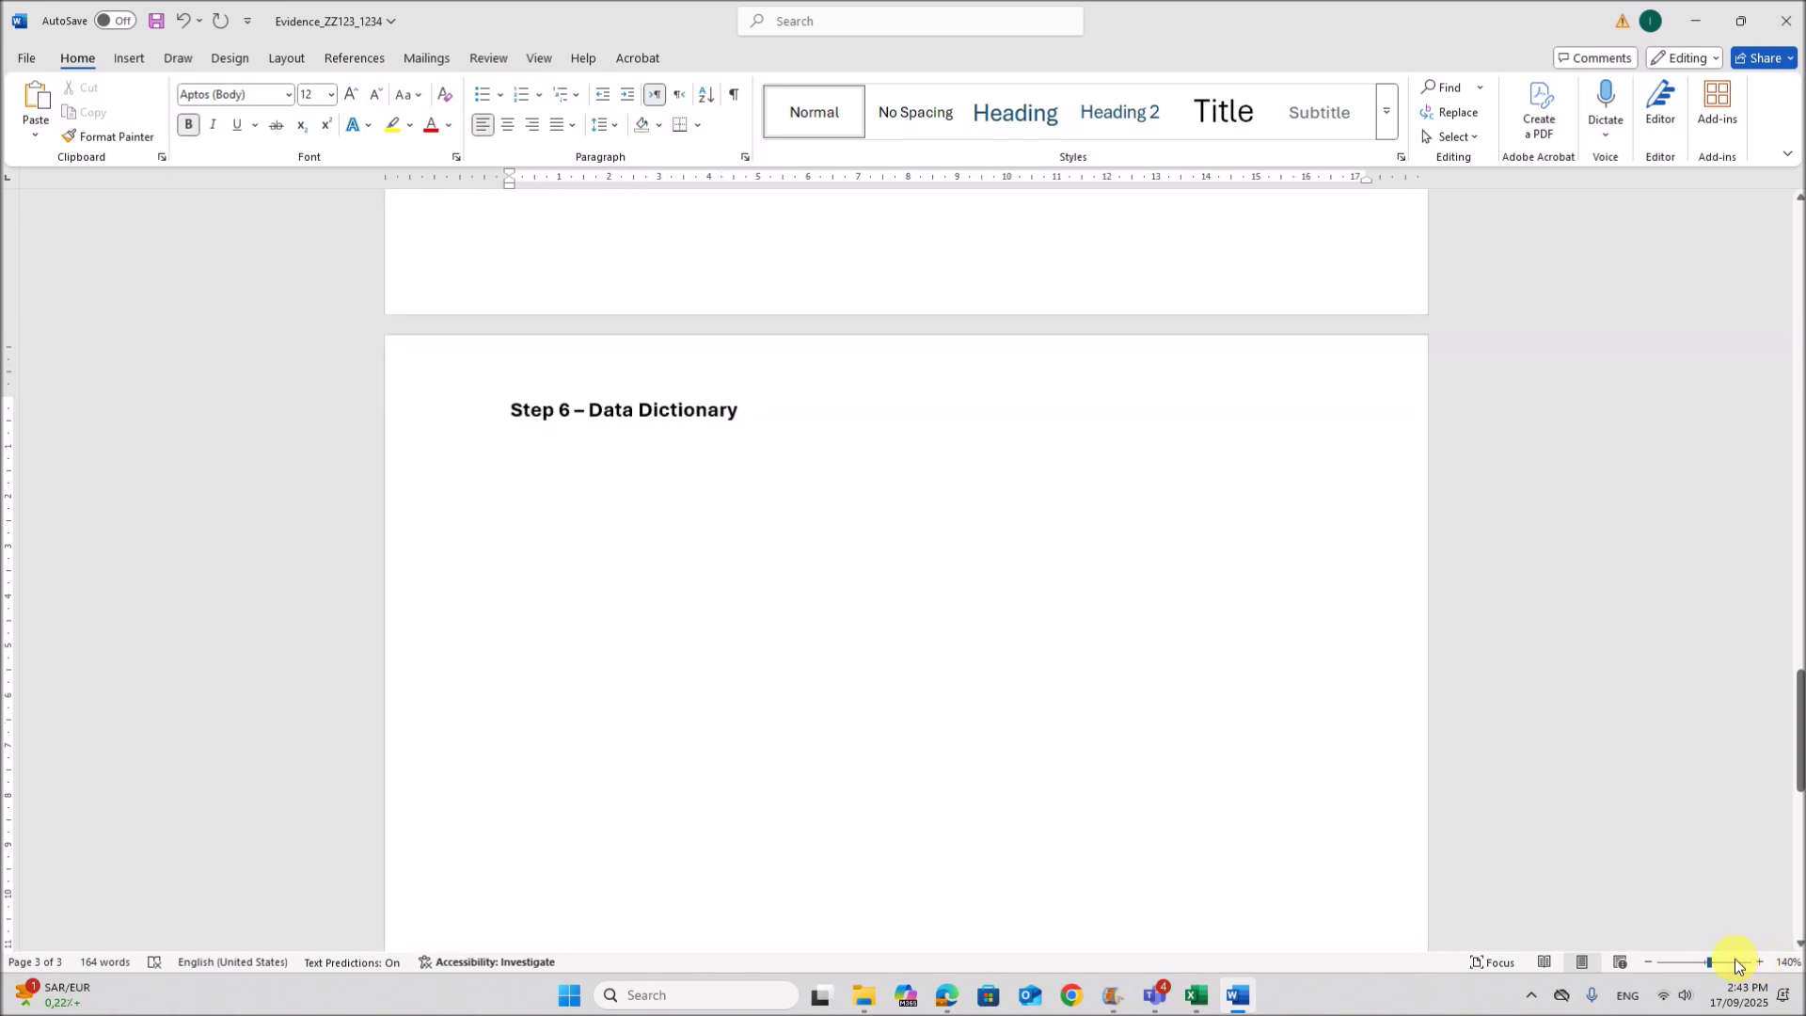
key(Return)
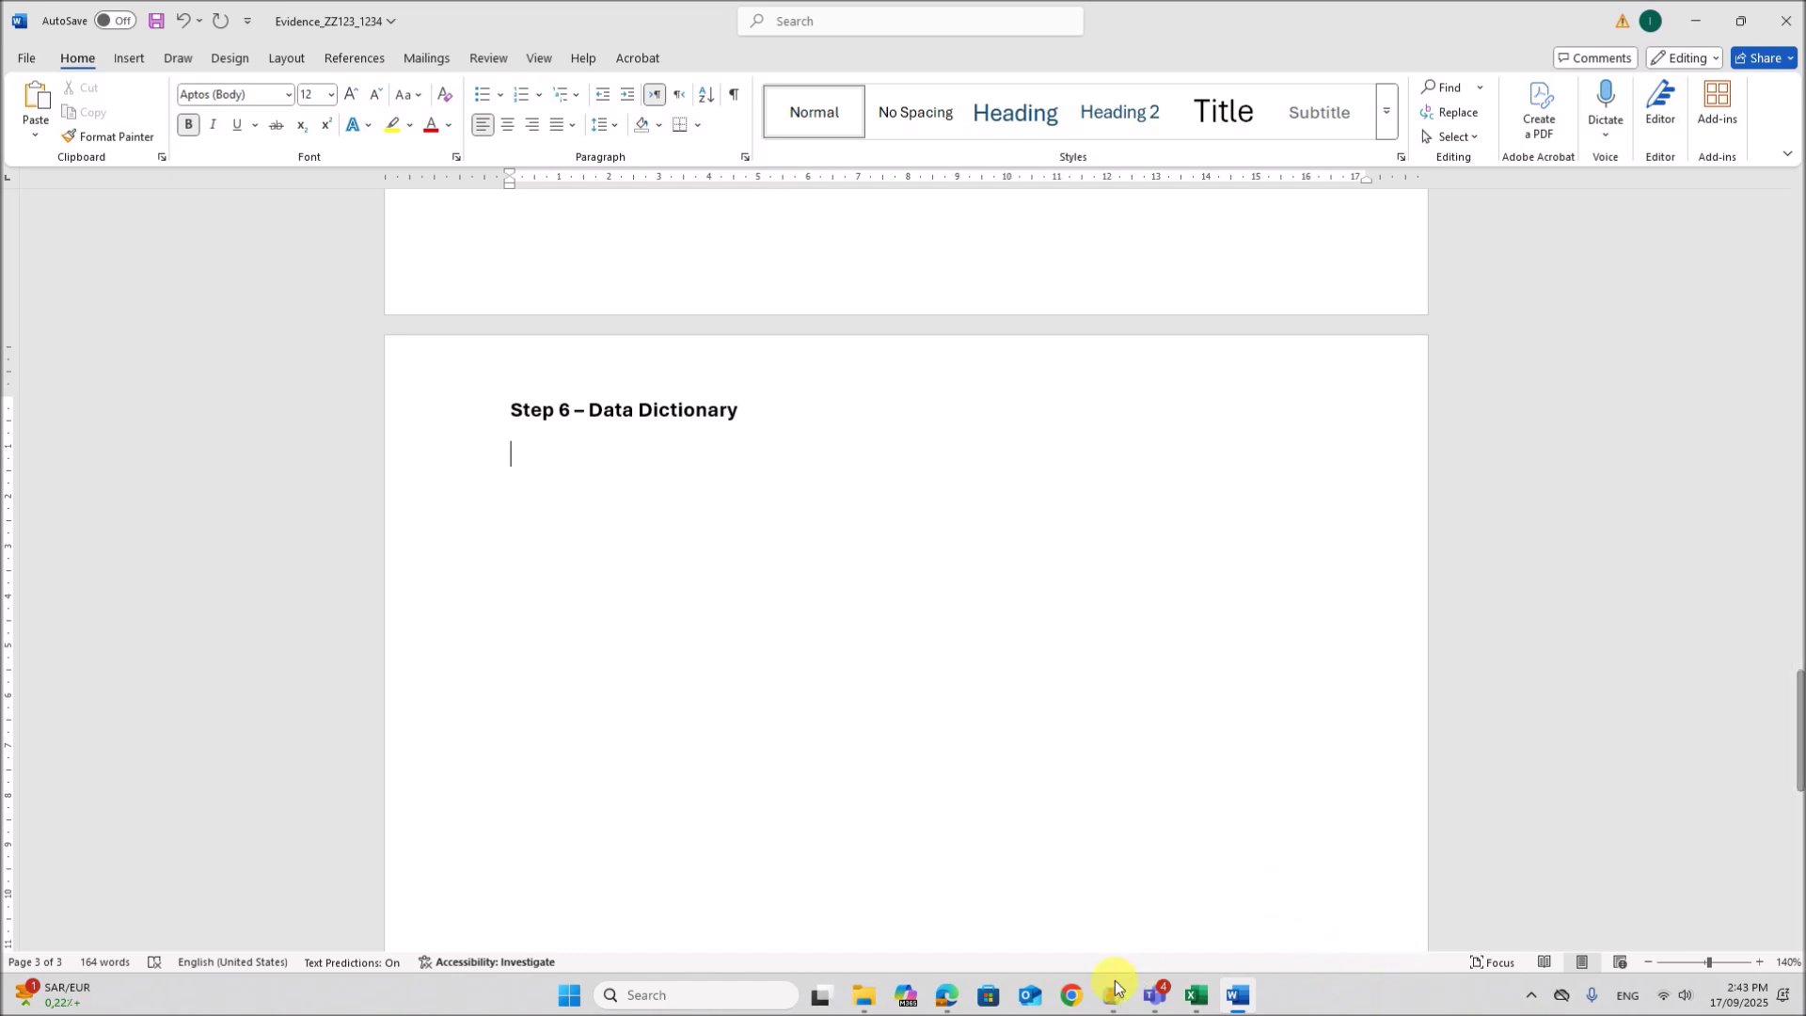
- Switch to the m25customer sheet in Excel and examine the field headings from Customer_ID to Telephone and the records beneath them
mouse_move(945, 994)
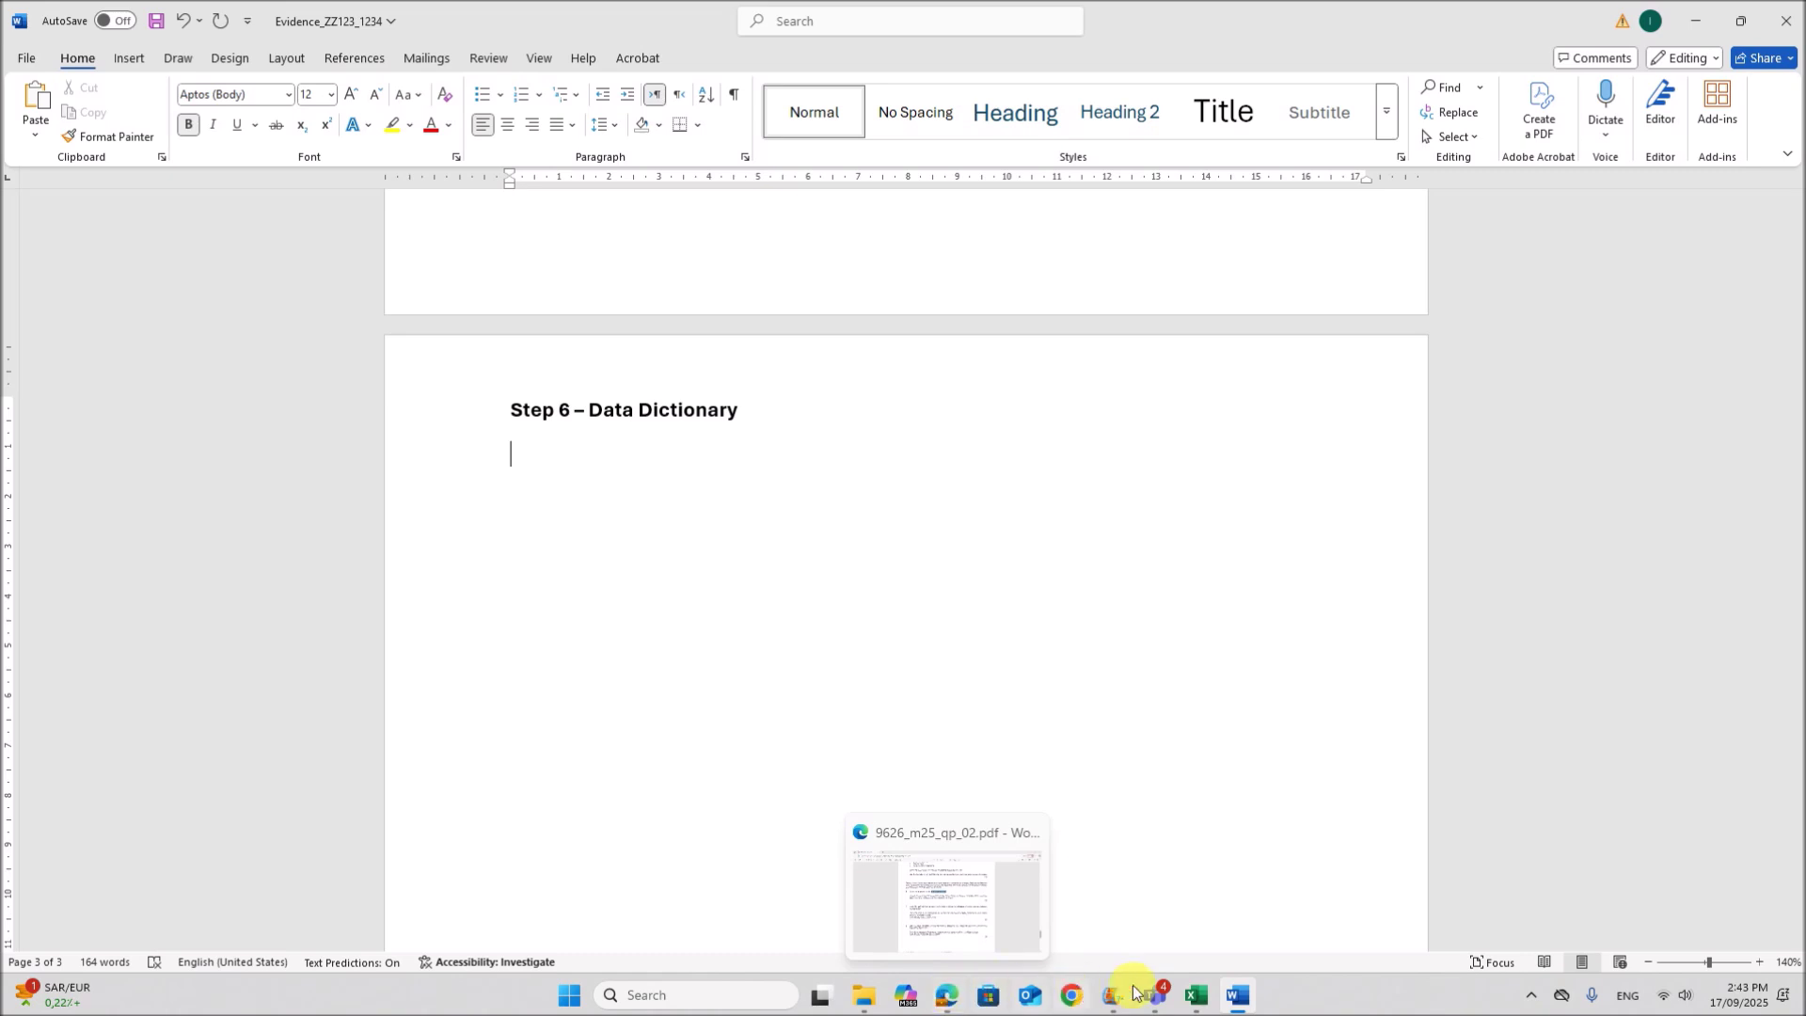
mouse_move(1196, 994)
click(1203, 943)
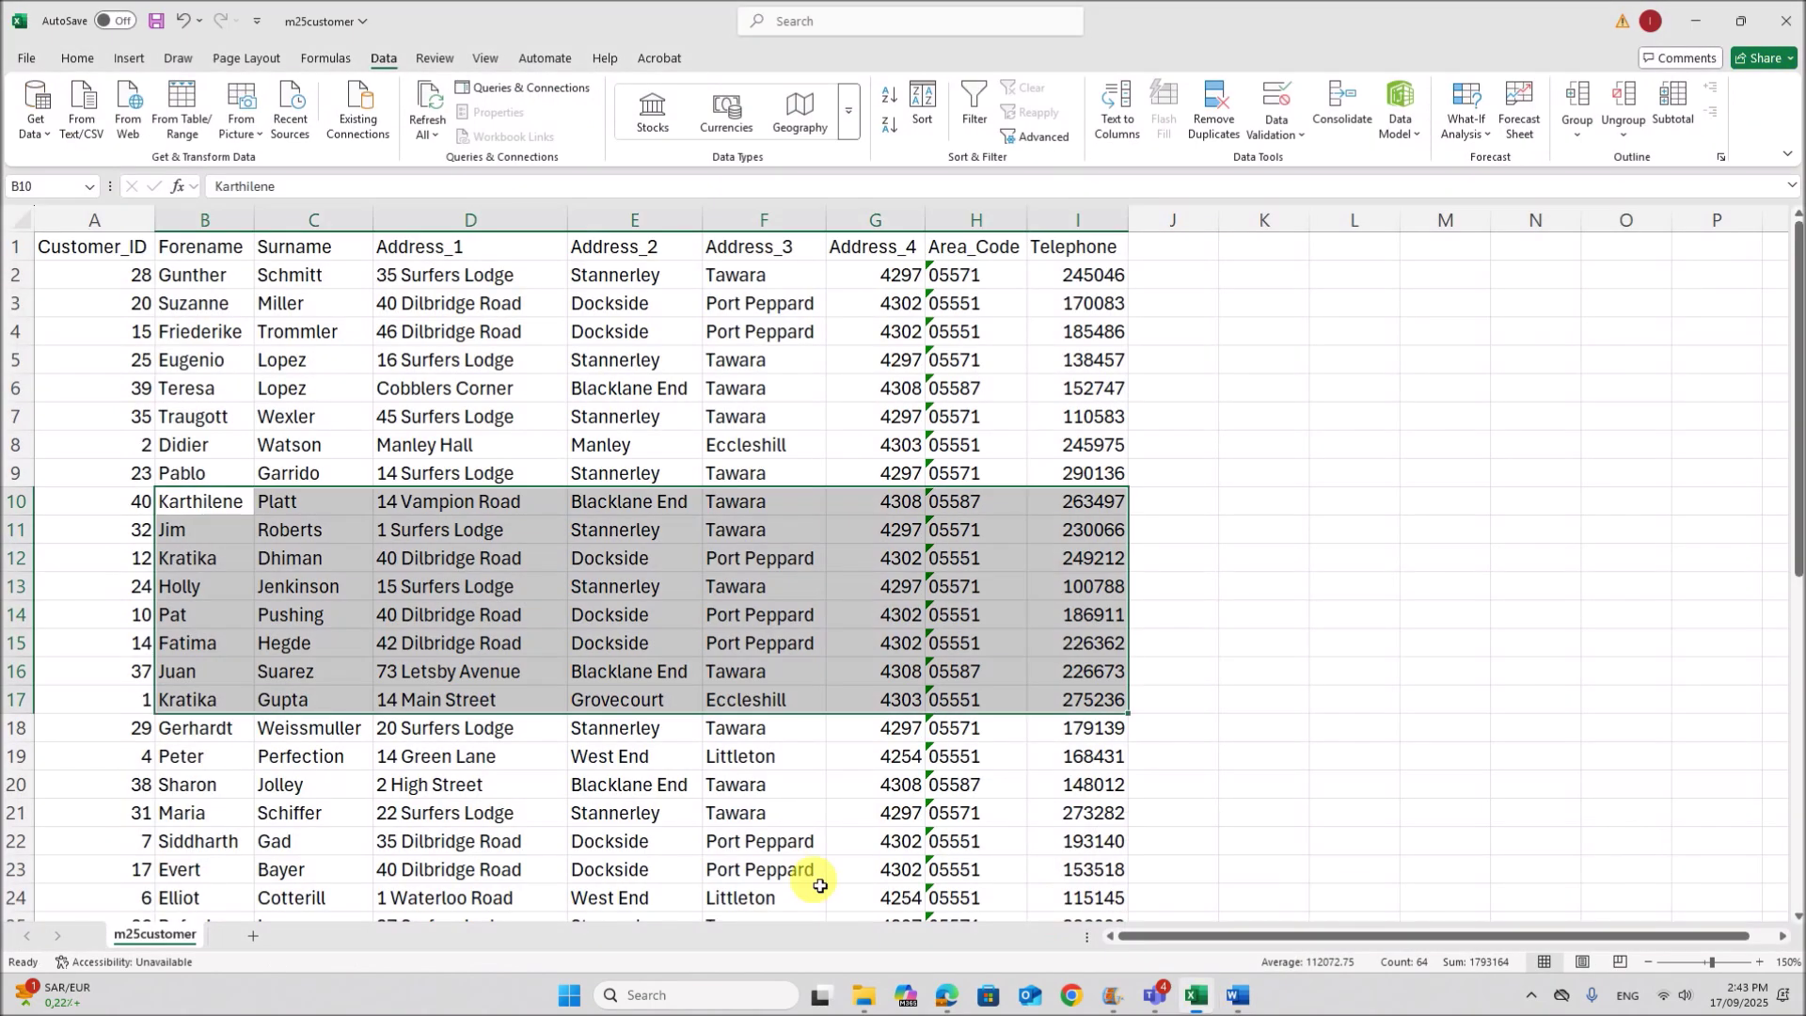
click(1261, 532)
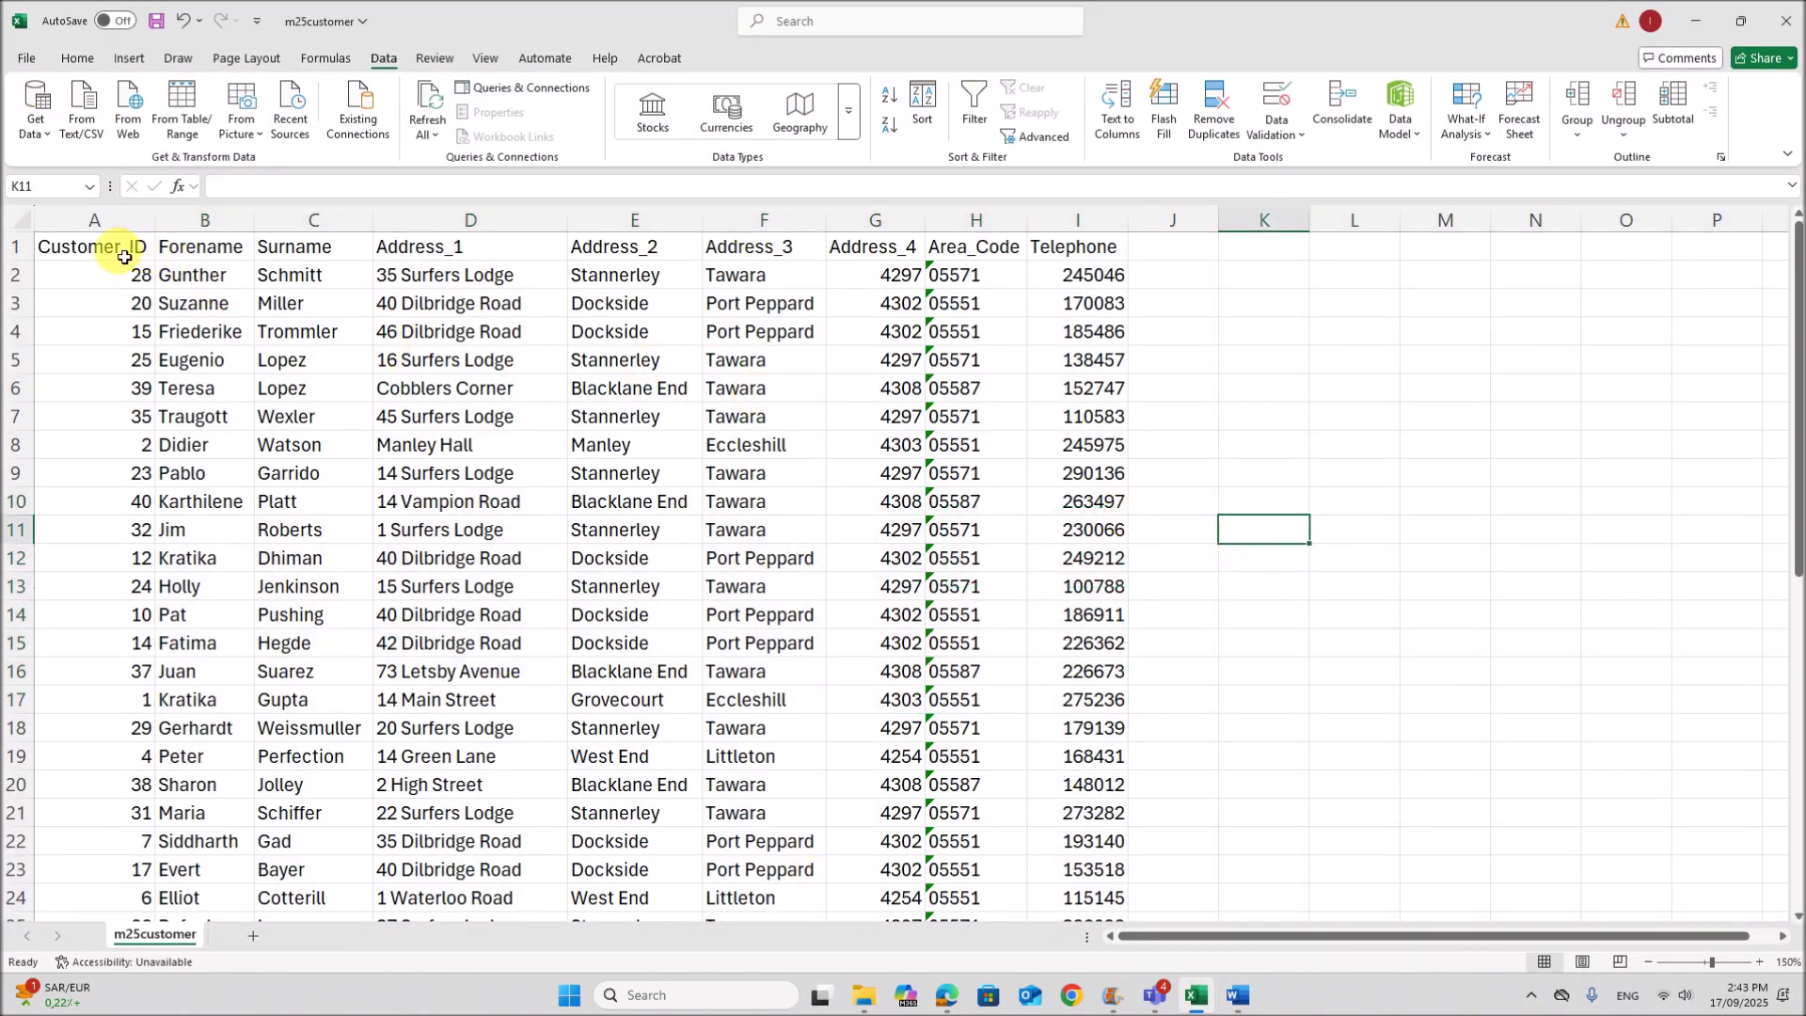
drag(122, 257, 1042, 261)
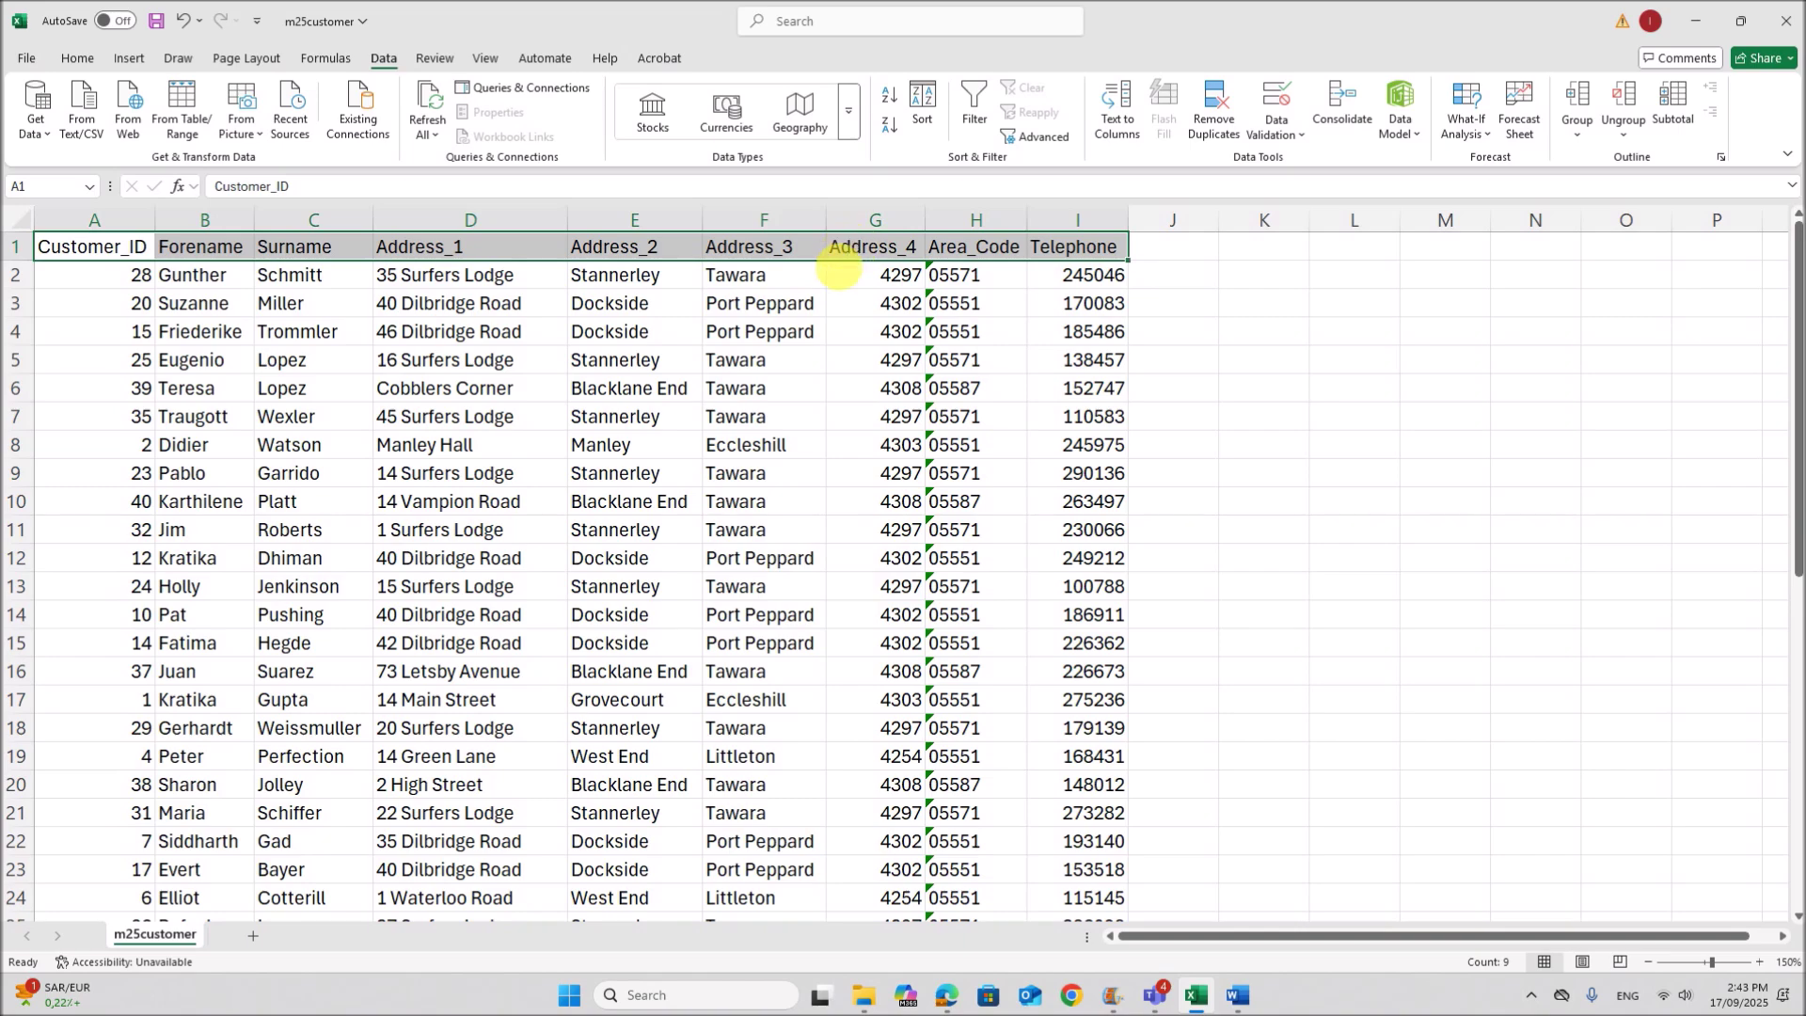
scroll(304, 589, down, 3)
scroll(302, 569, down, 1)
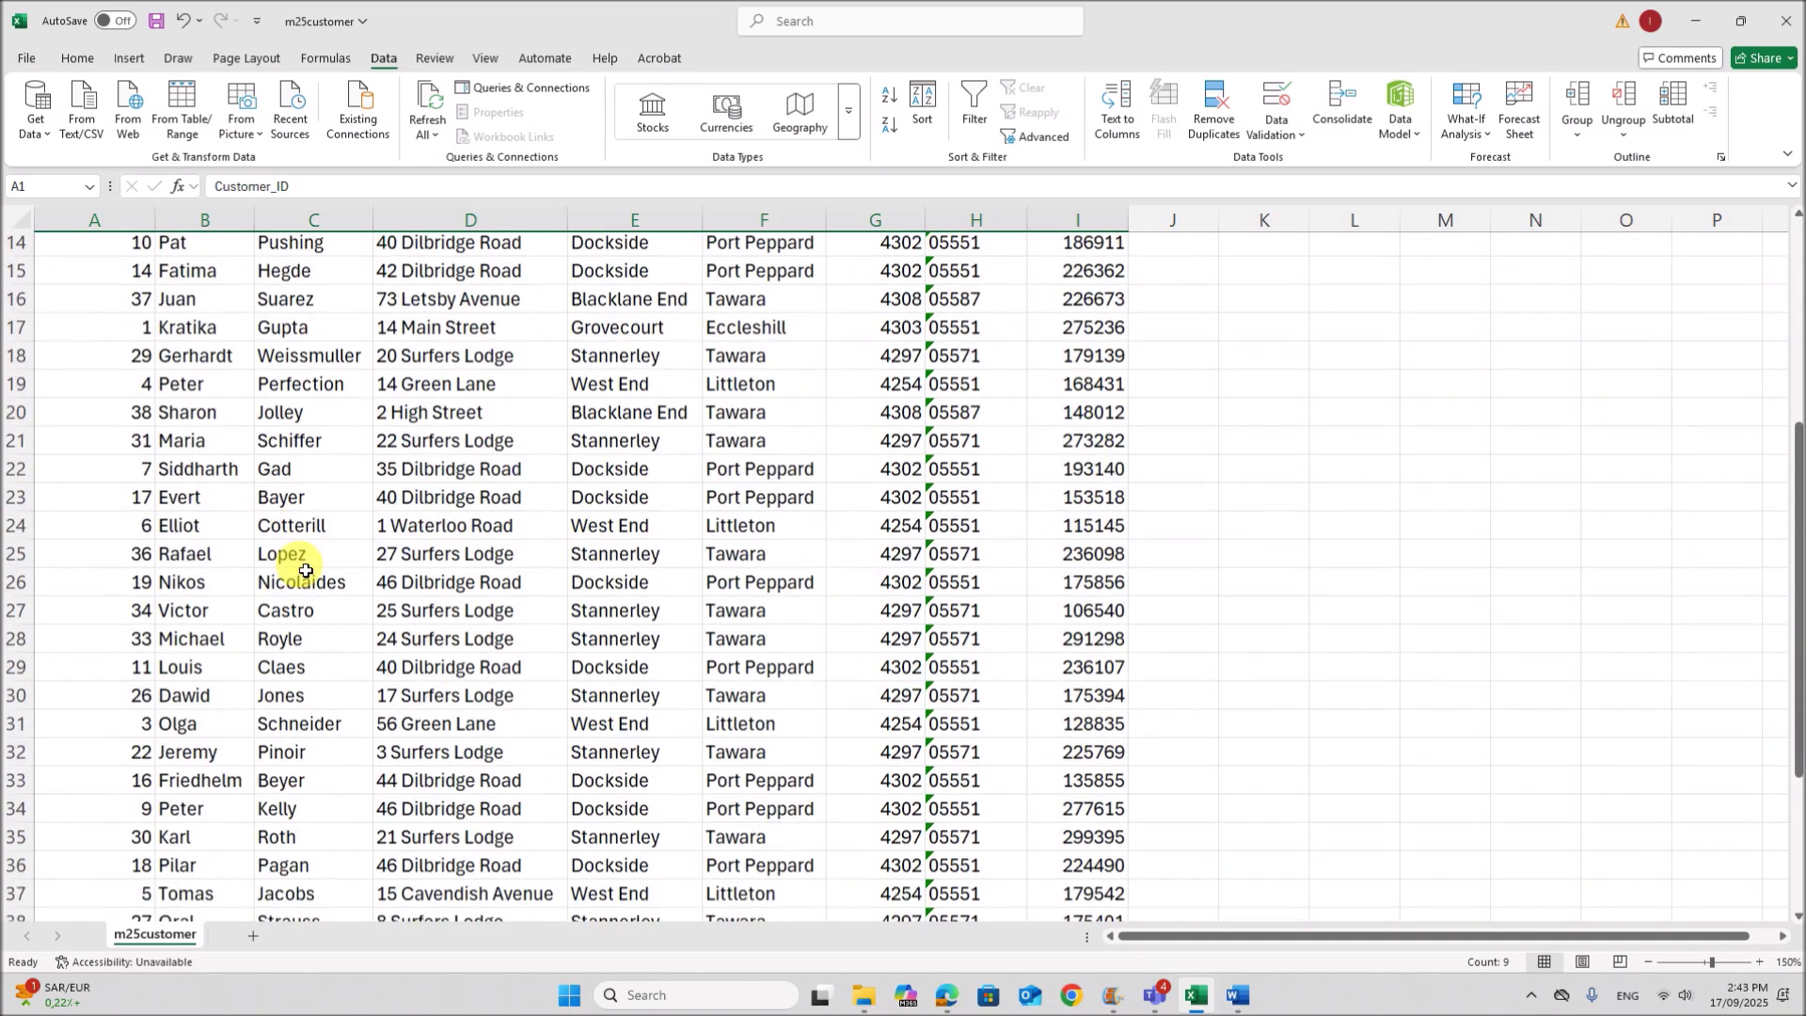
scroll(338, 572, up, 5)
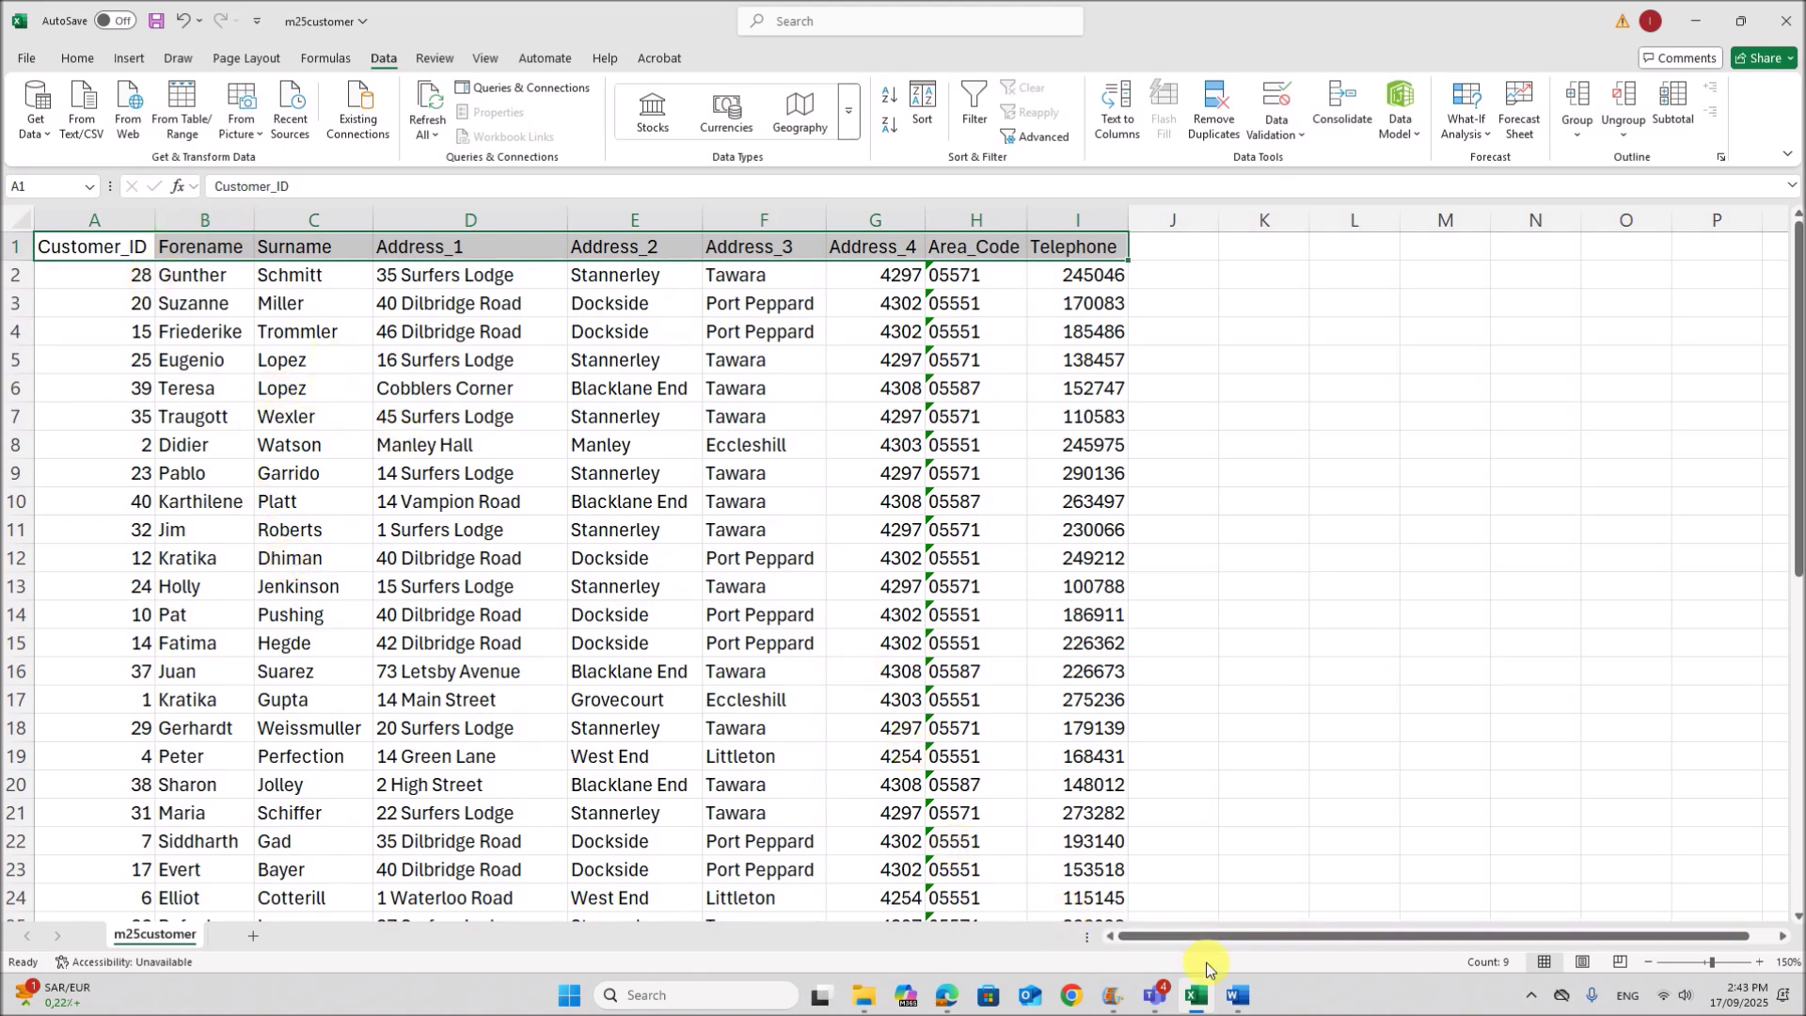
- Switch to the Evidence document in Word and insert a table of 5 columns and 10 rows, autofitted to contents, below the Step 6 heading
click(1240, 995)
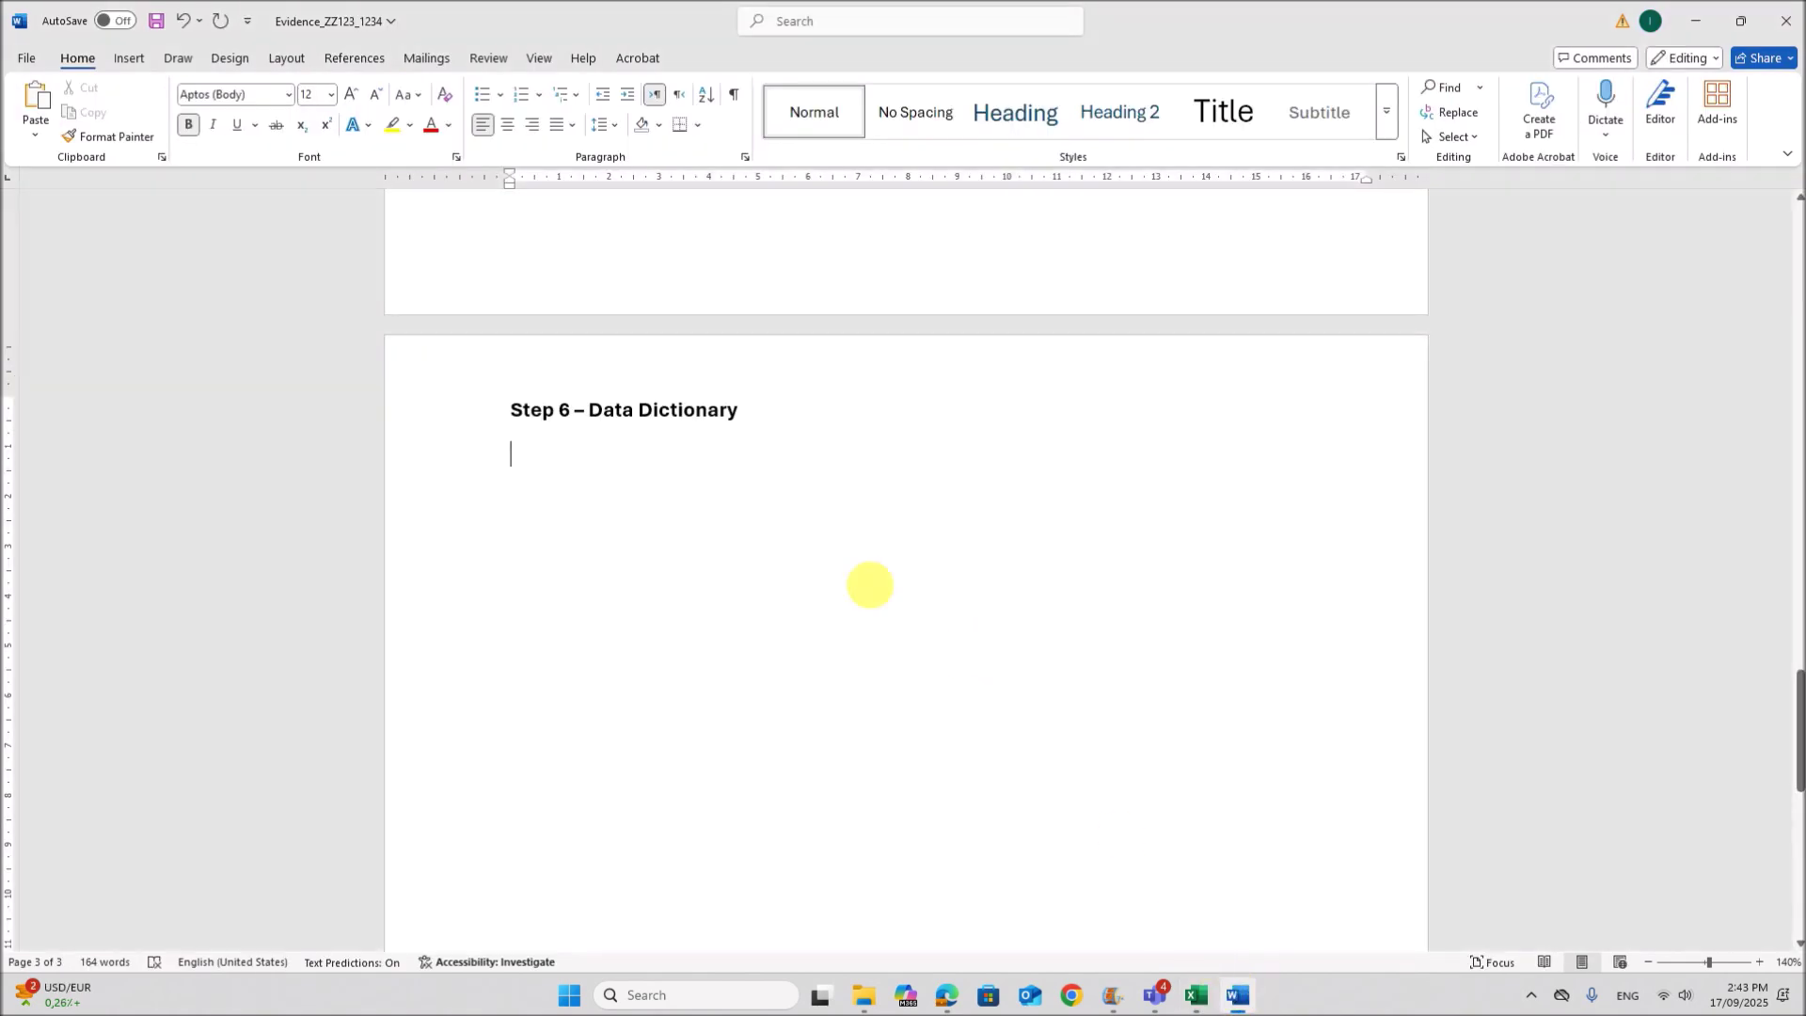
click(129, 57)
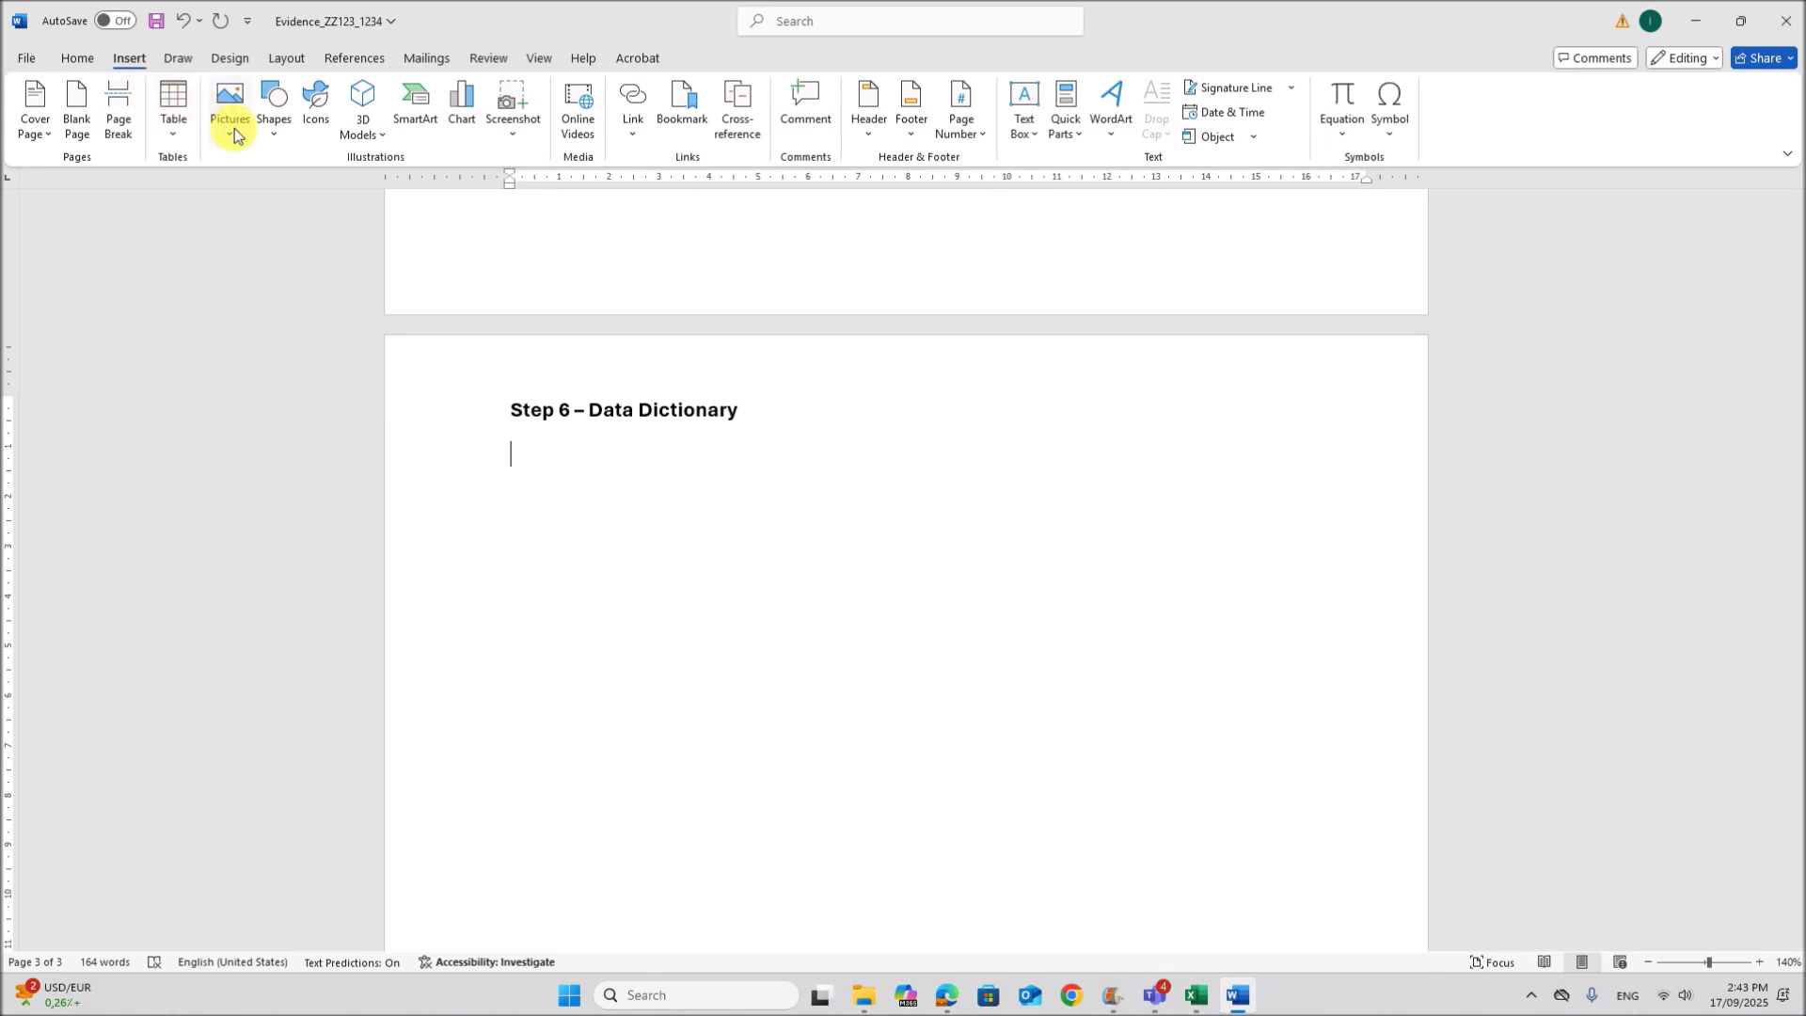
click(173, 130)
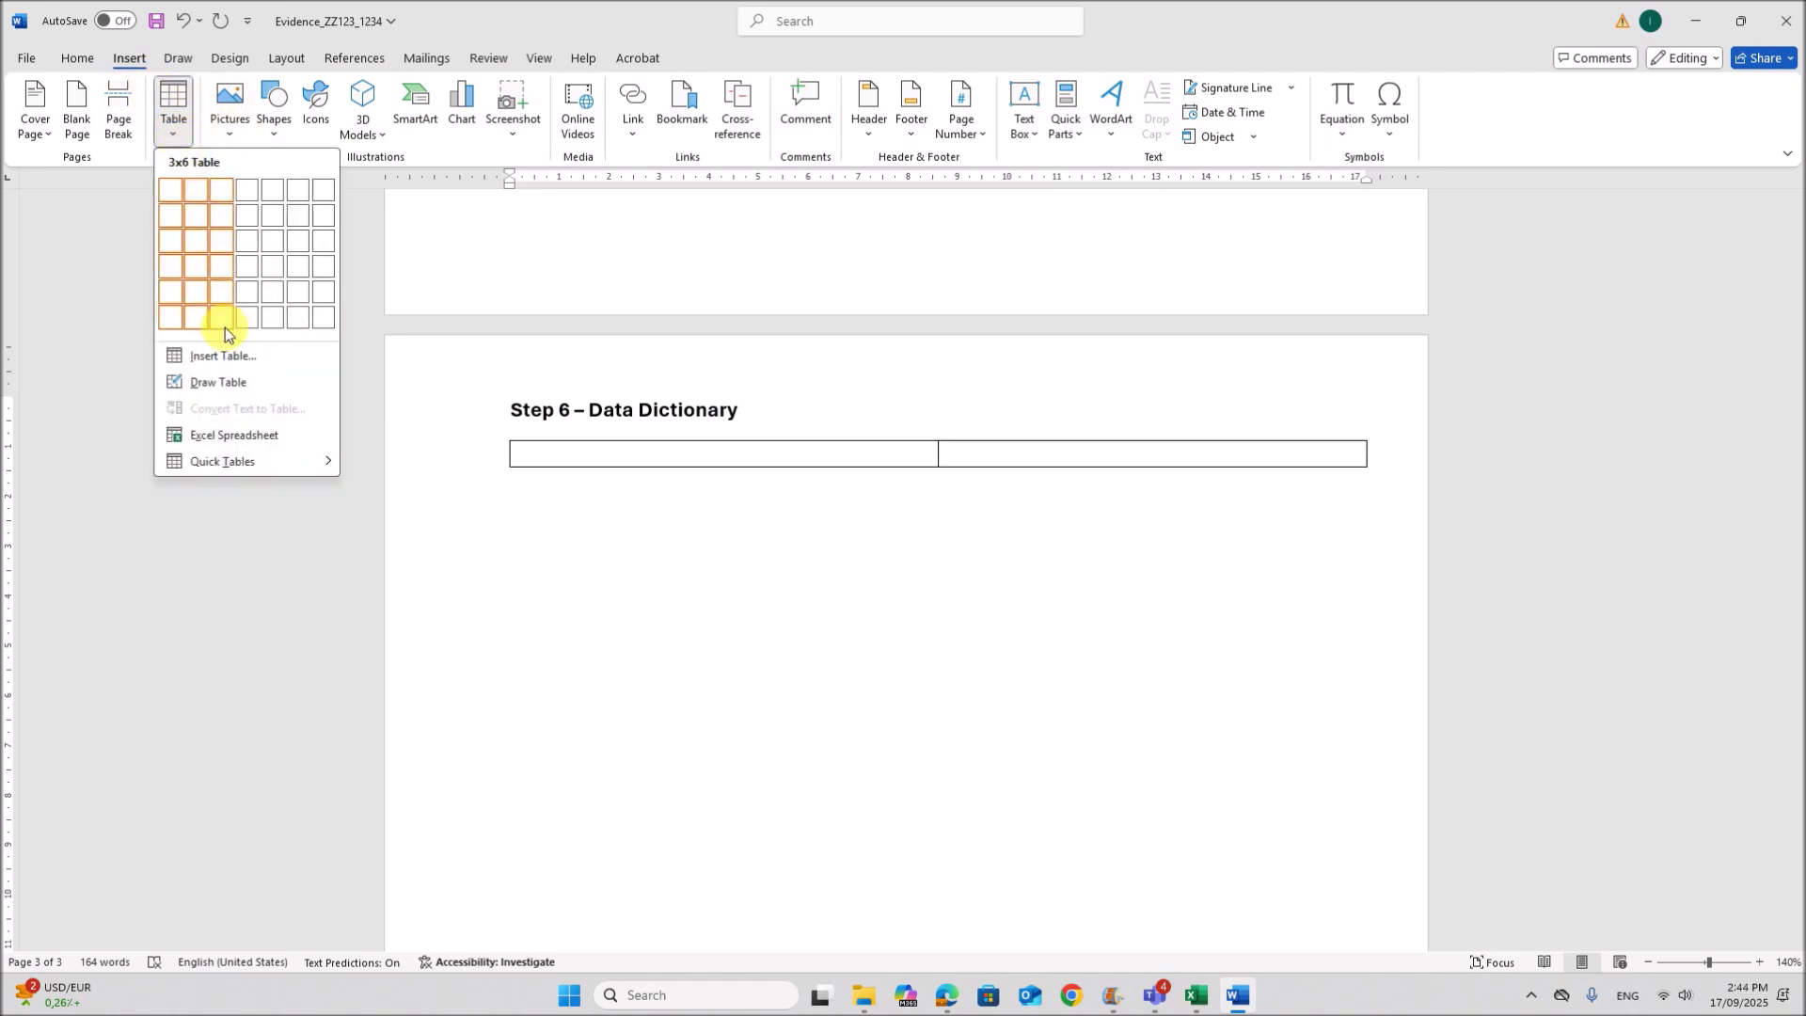
click(223, 356)
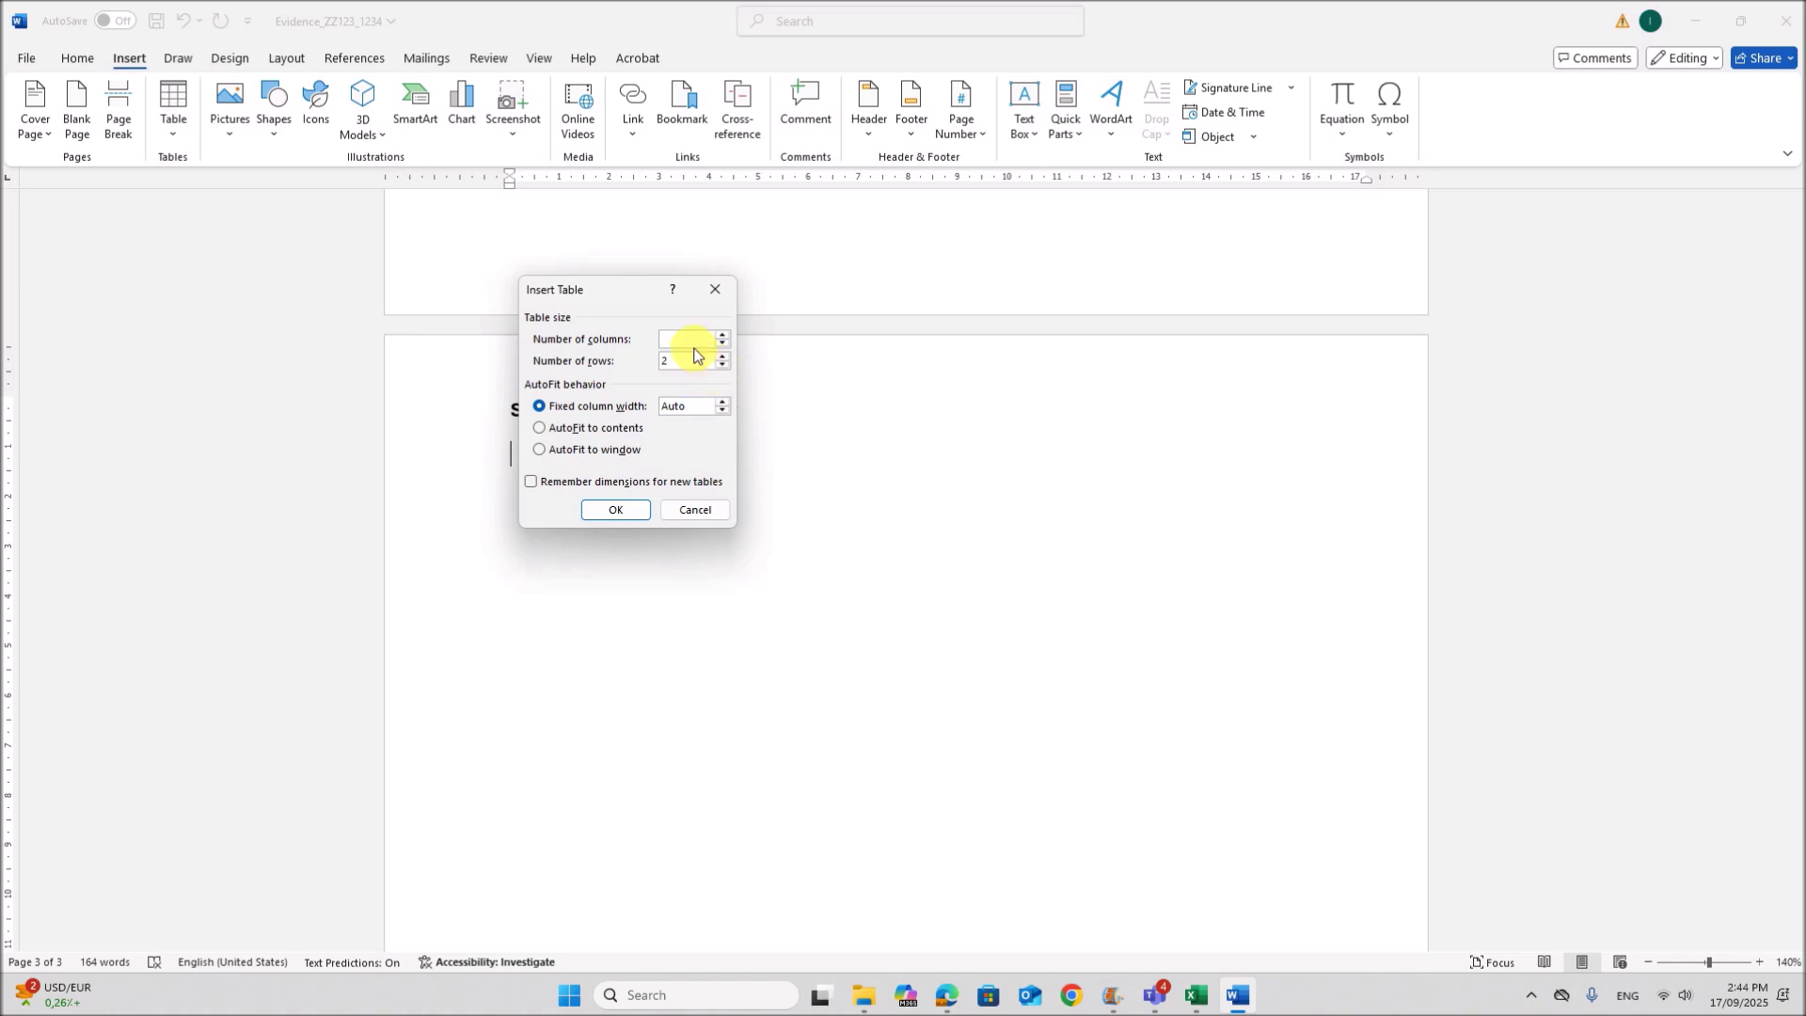
double_click(692, 370)
text(10)
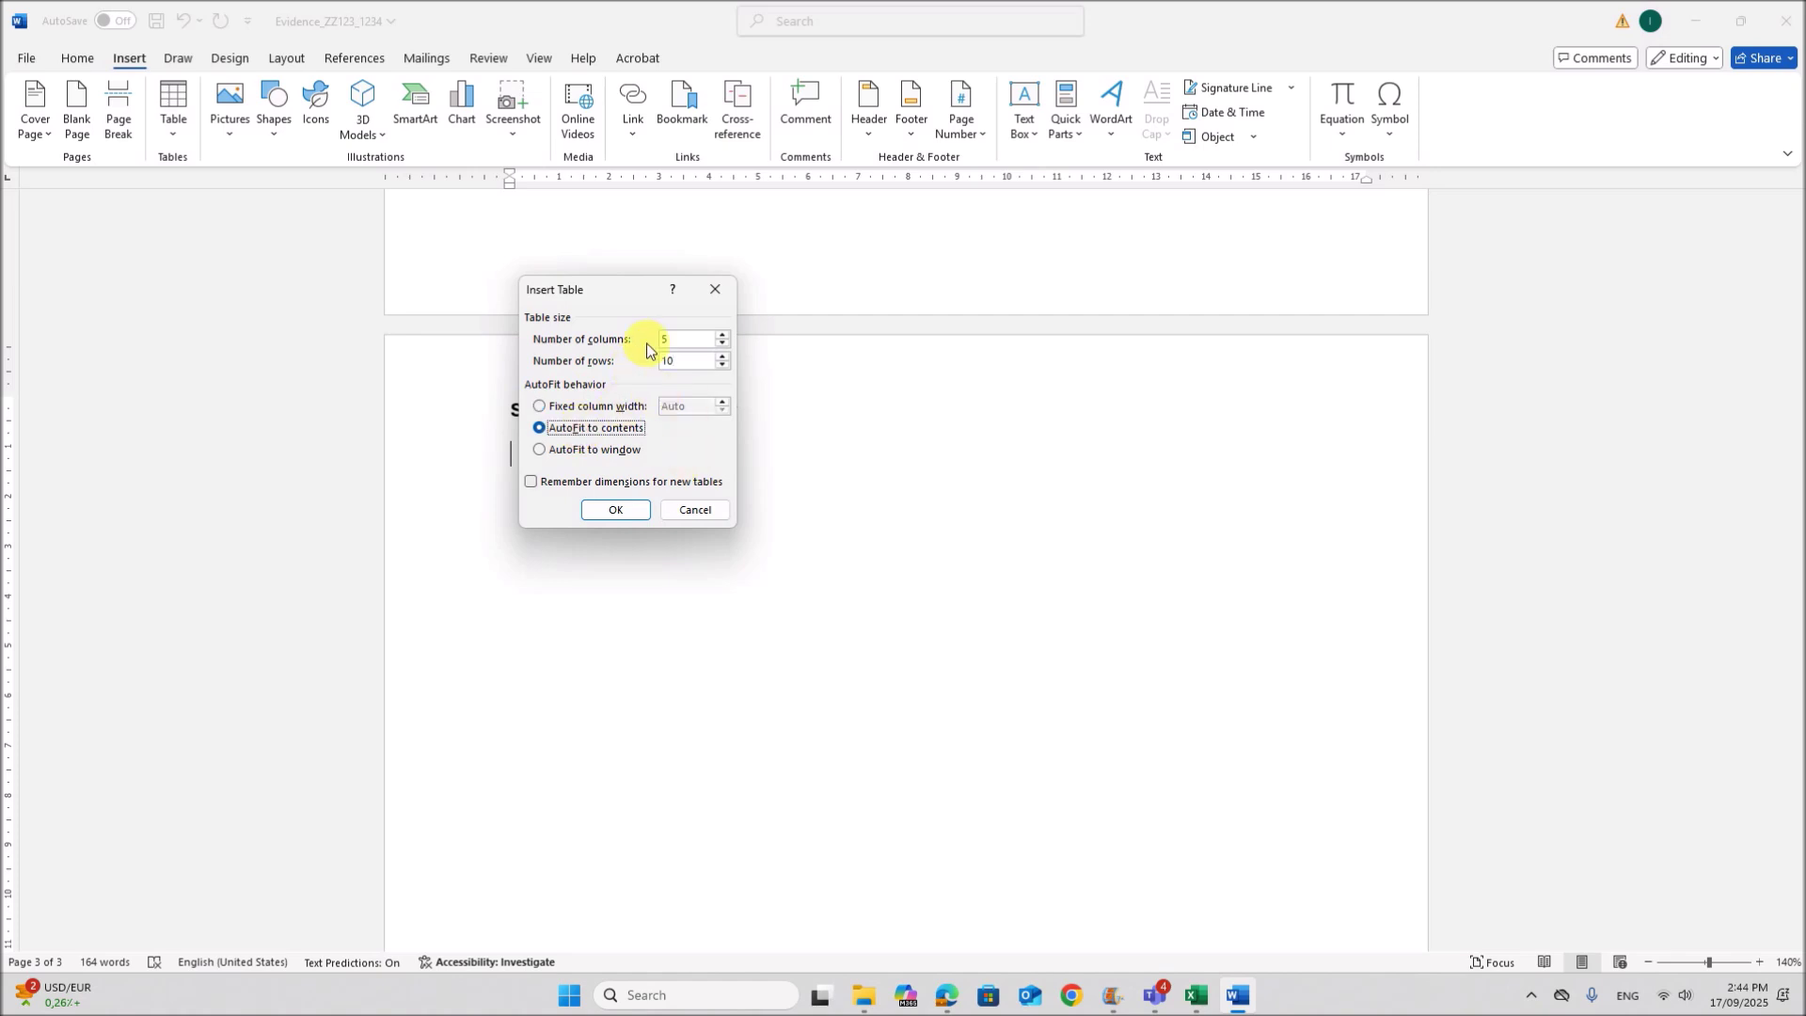
click(621, 510)
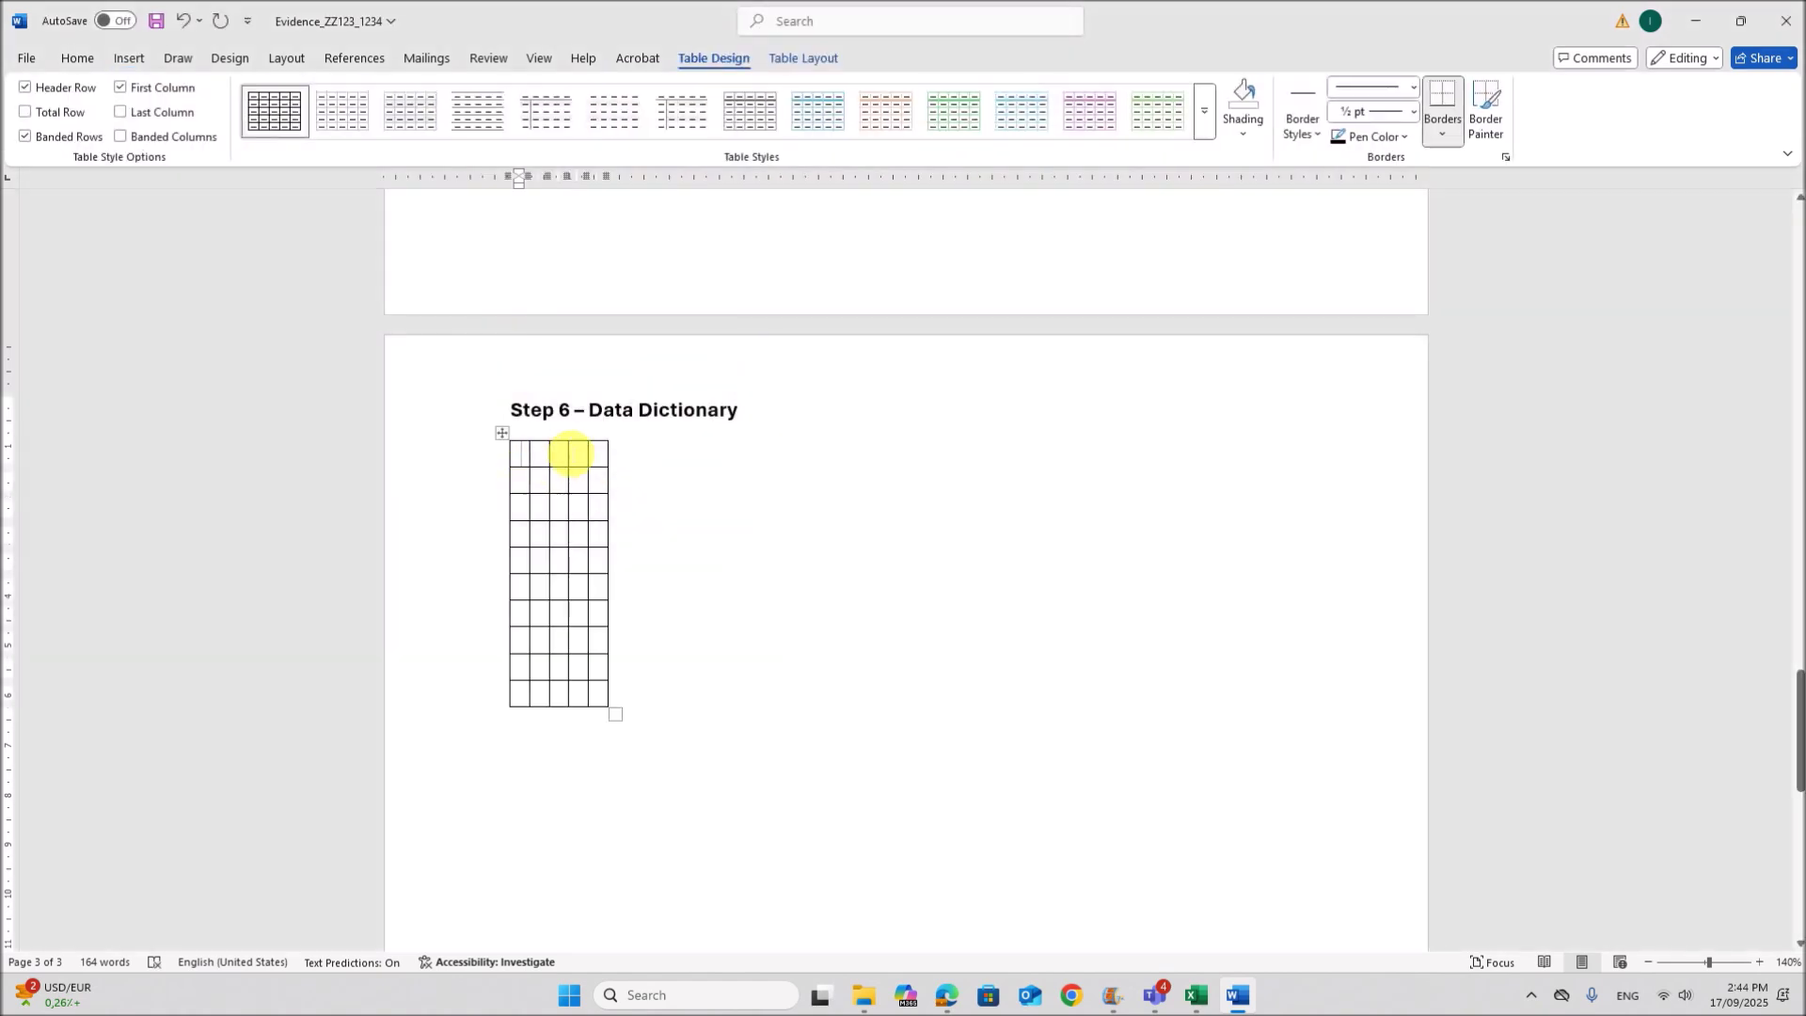
- Title the table Customers and enter the column headings Field Name, Field Type, Field Size, Format and Type of Key in its second row
text(Custi)
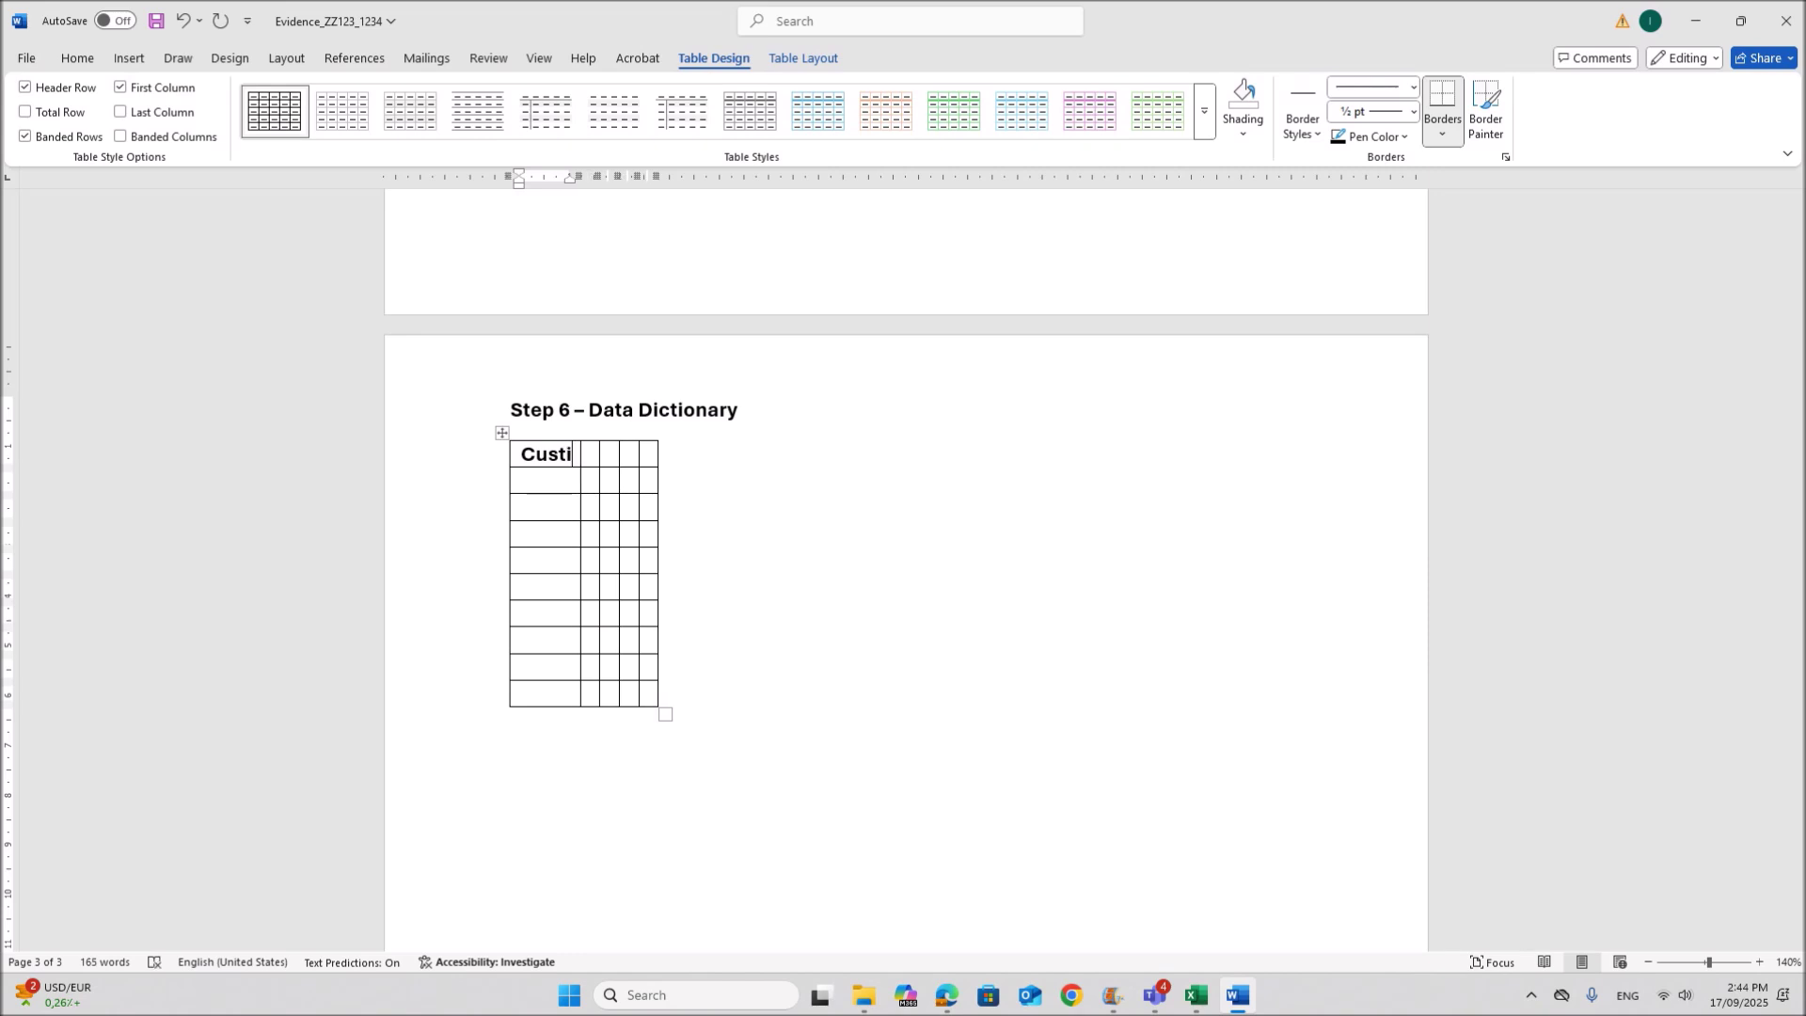
key(BackSpace)
text(omers)
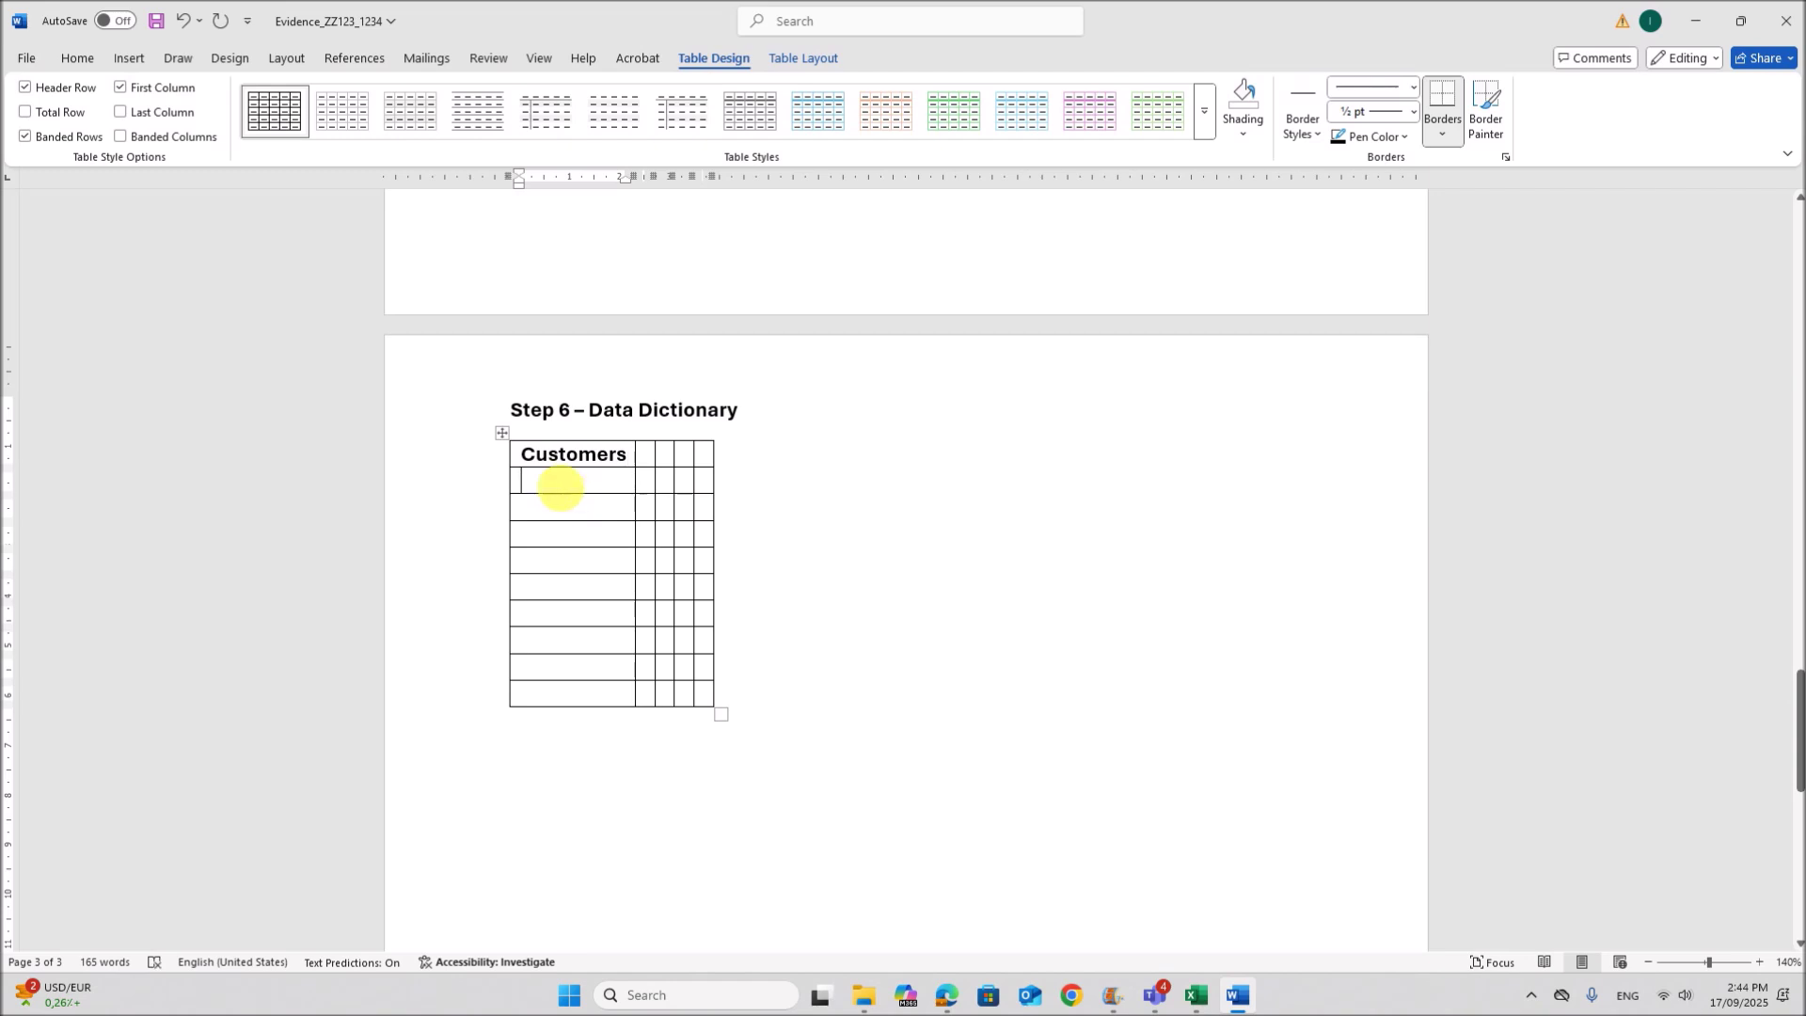
text(Fi)
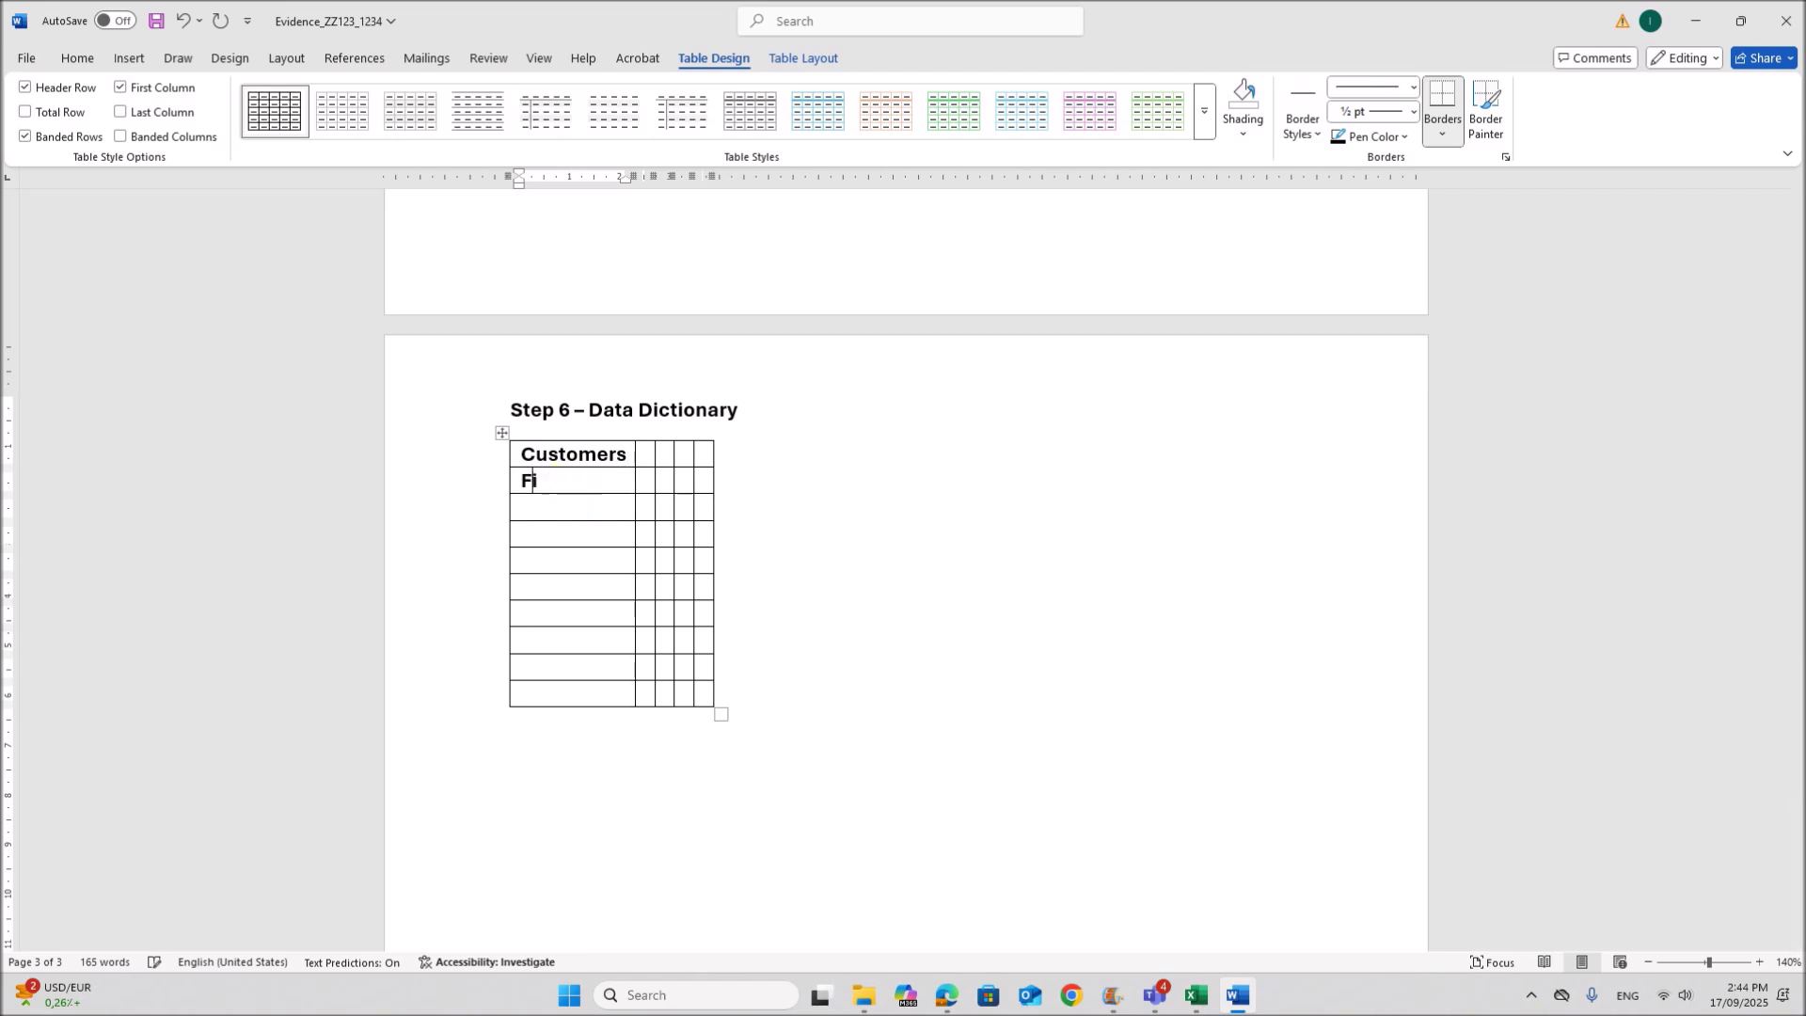
text(eld NAme)
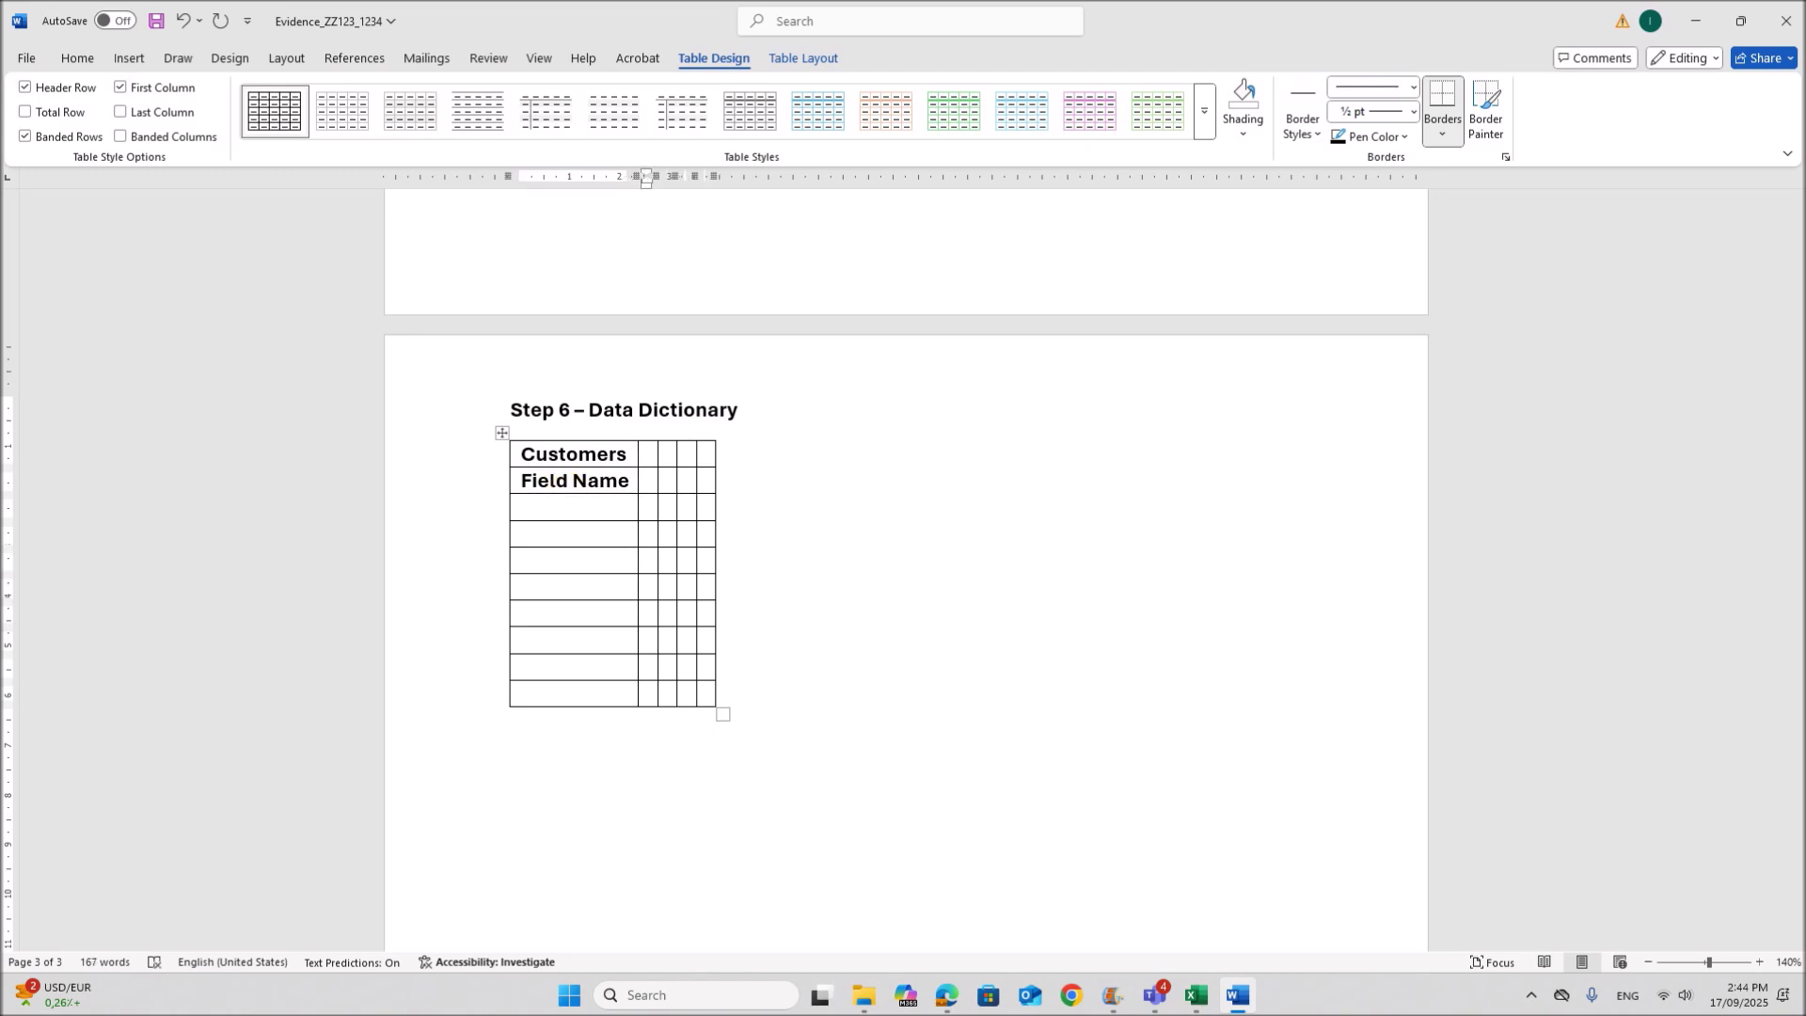
key(Tab)
text(Field Type)
key(Tab)
text(Field S)
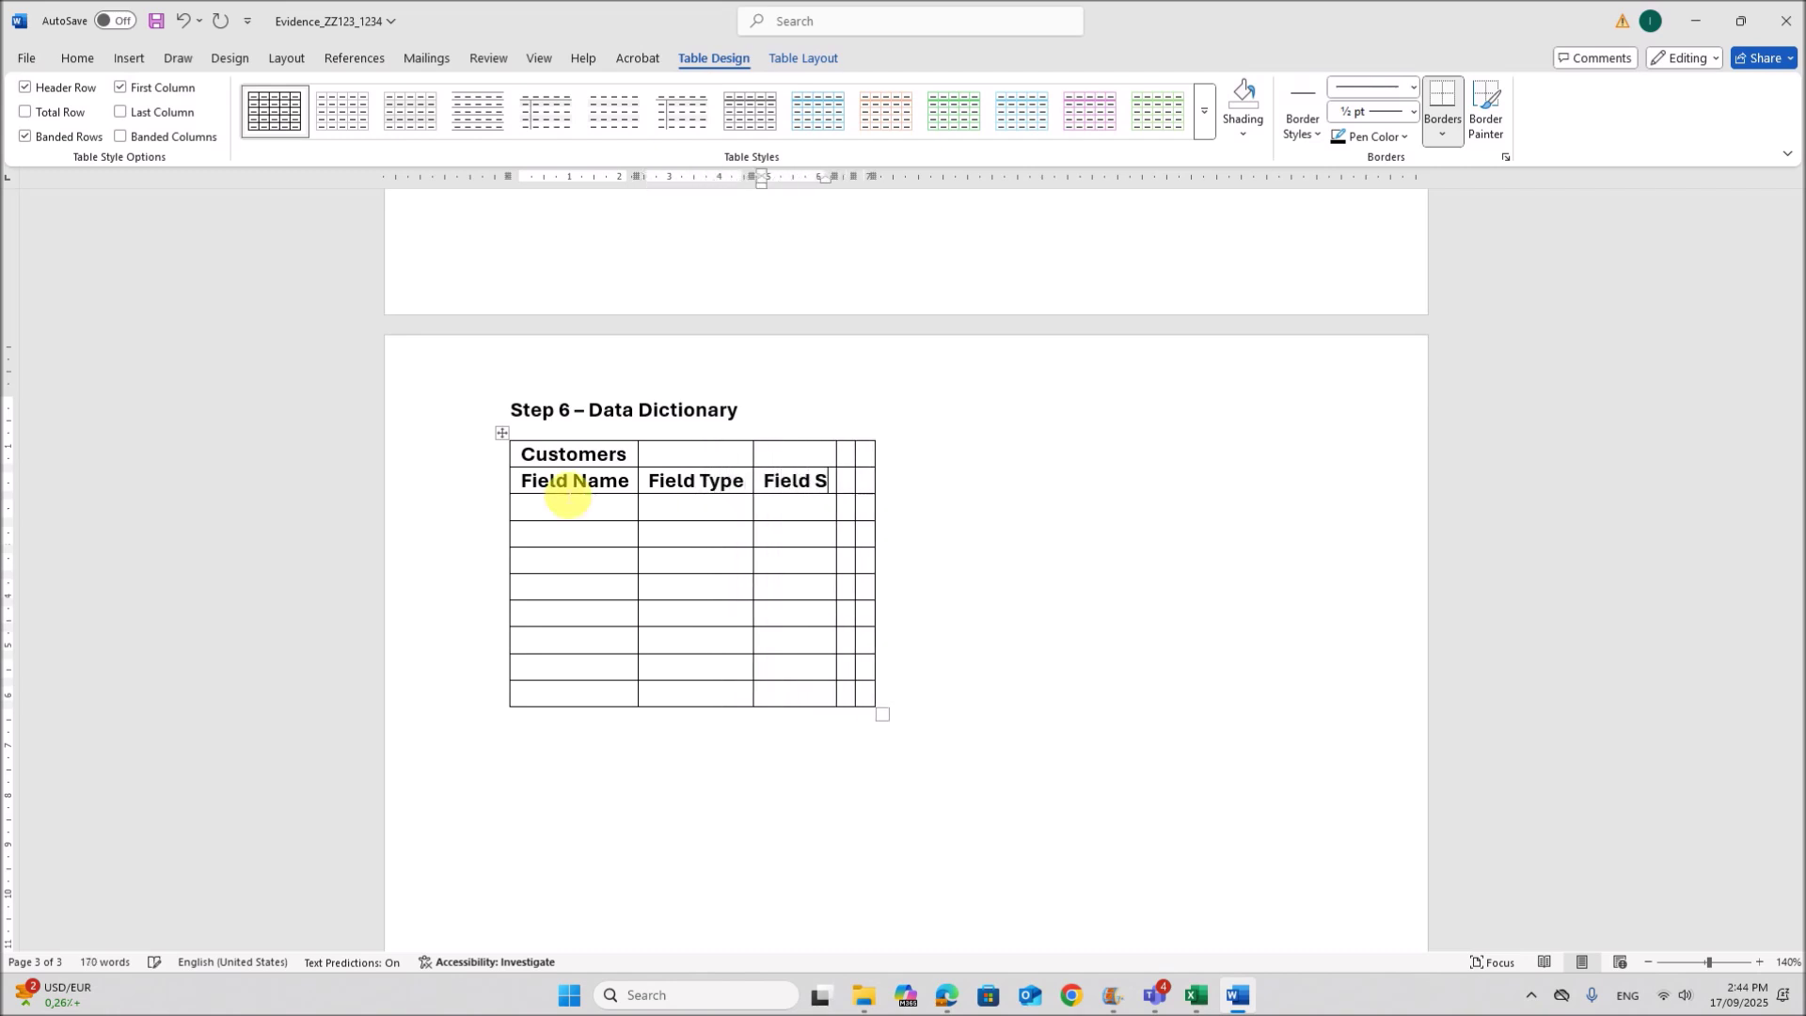
text(ize )
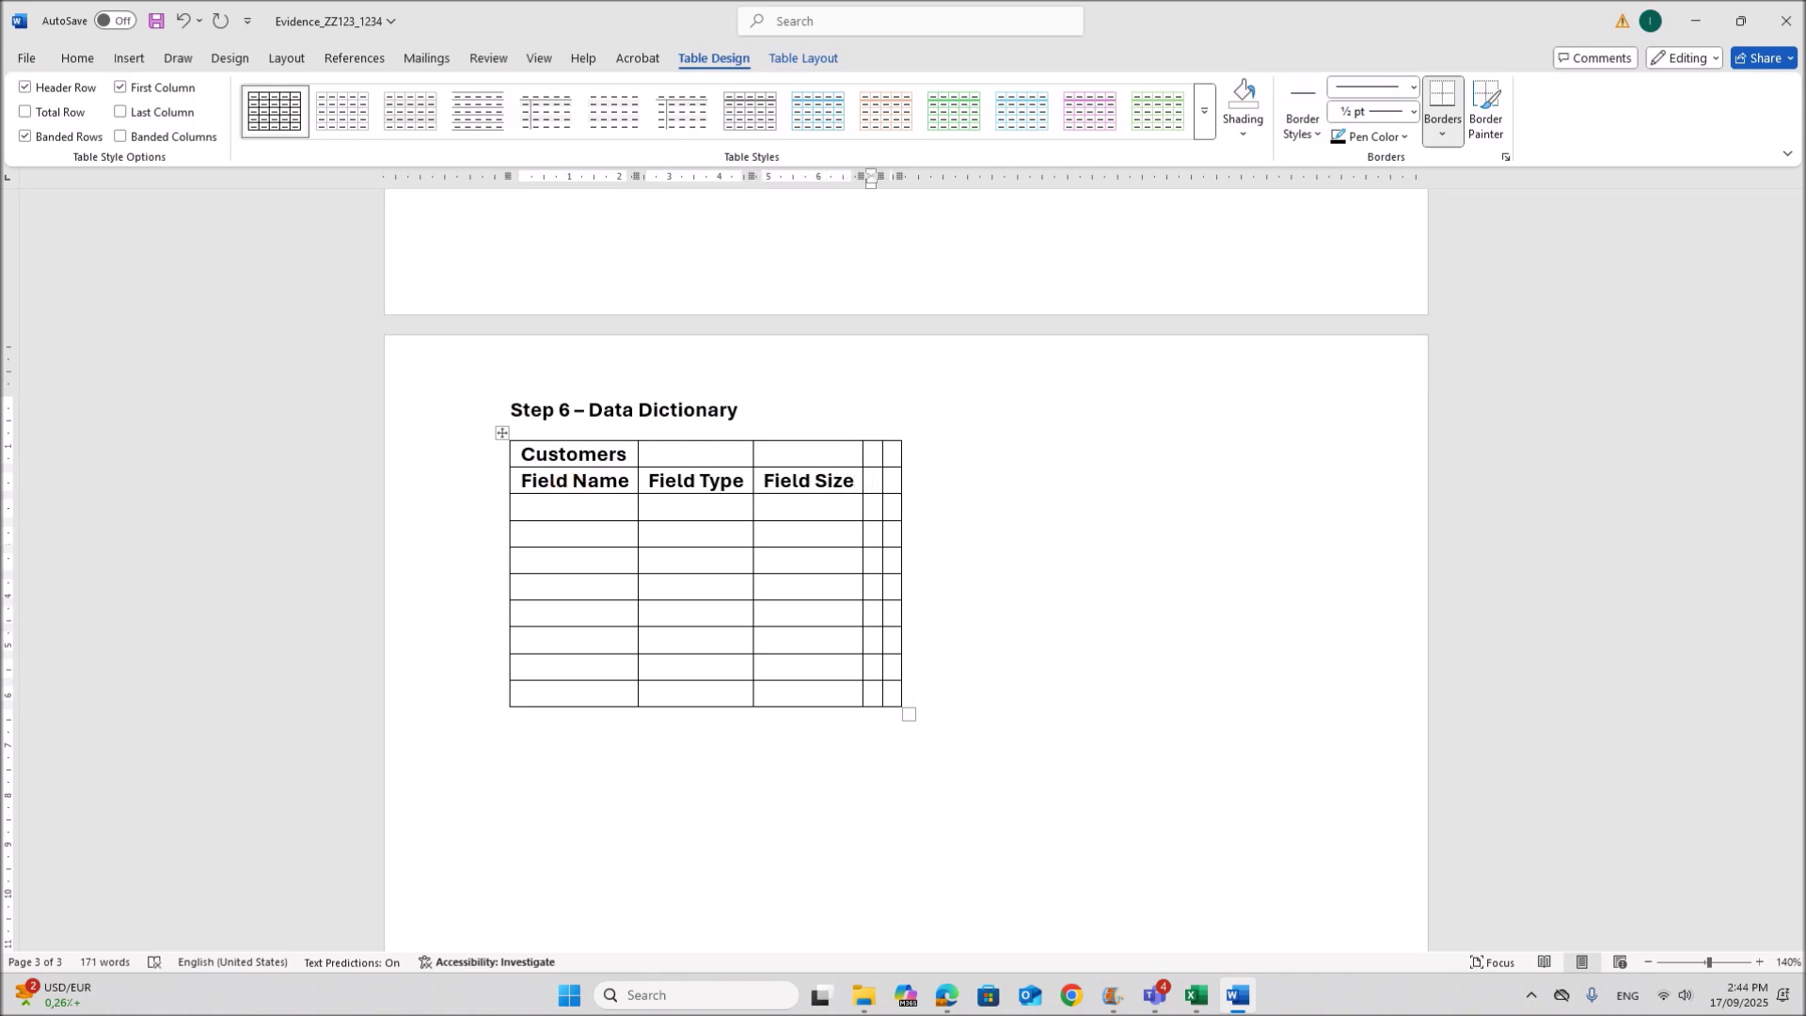
text(Format )
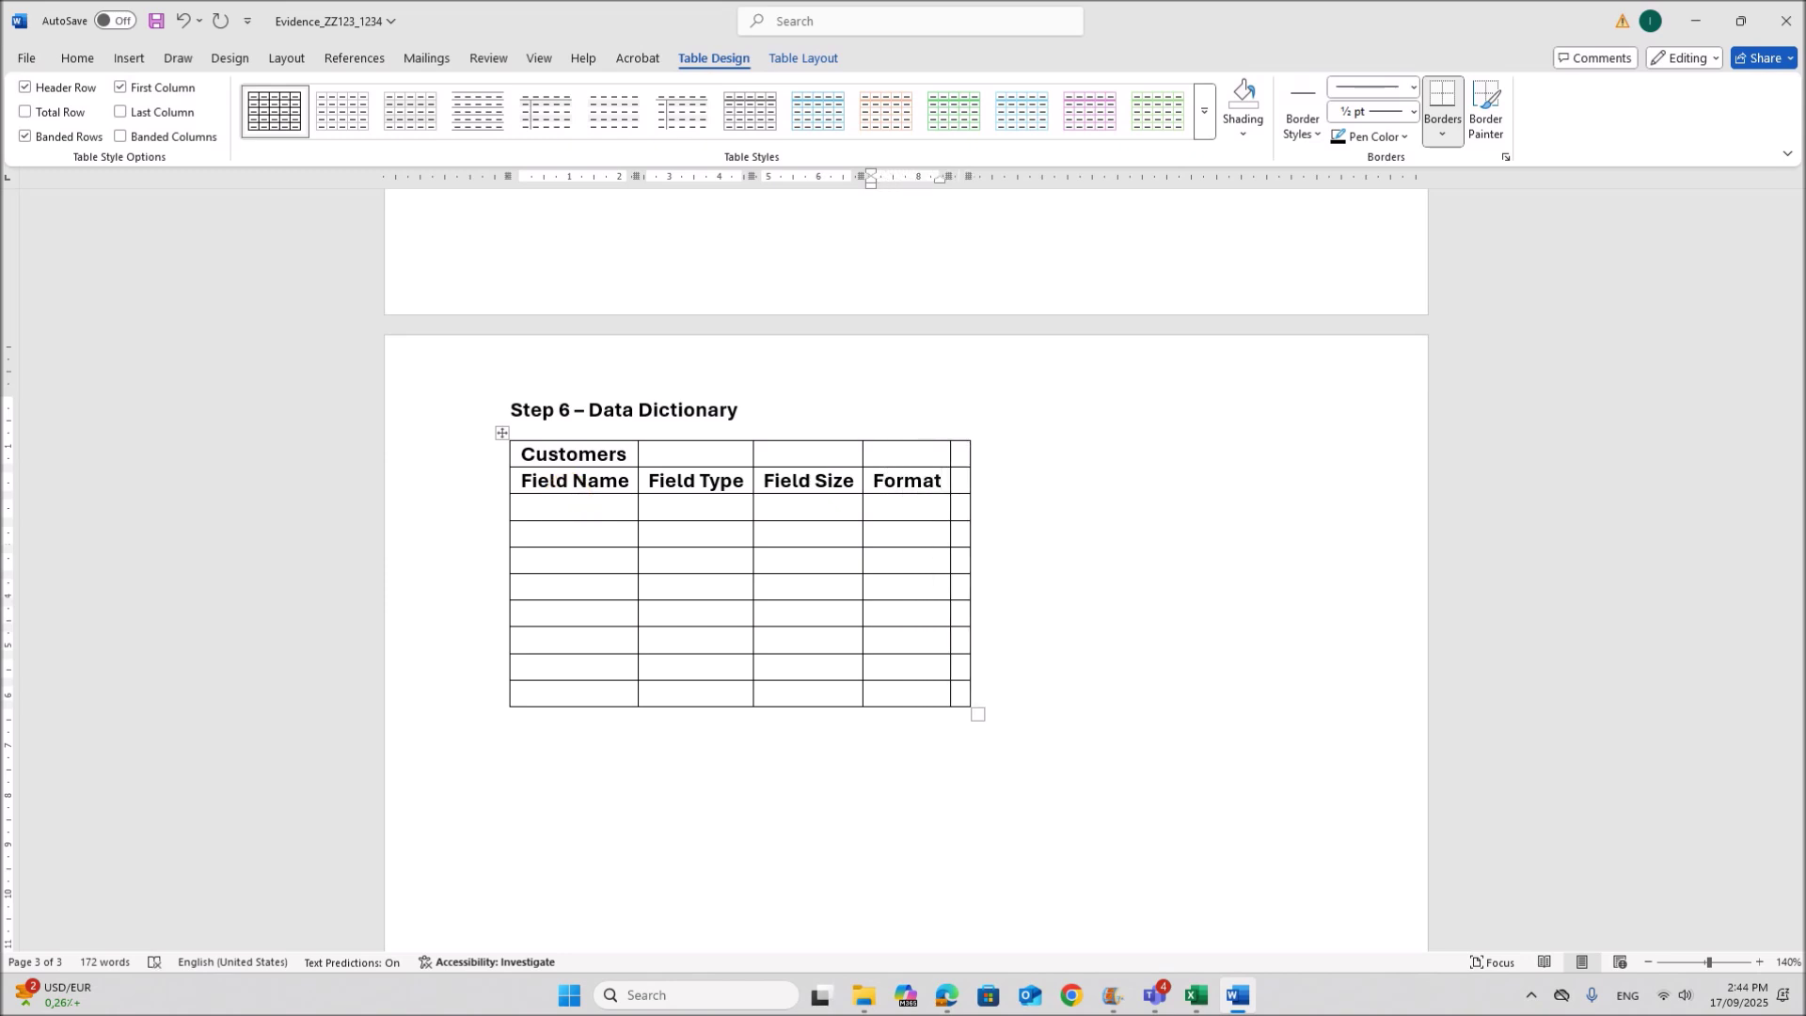
text(Type of Key)
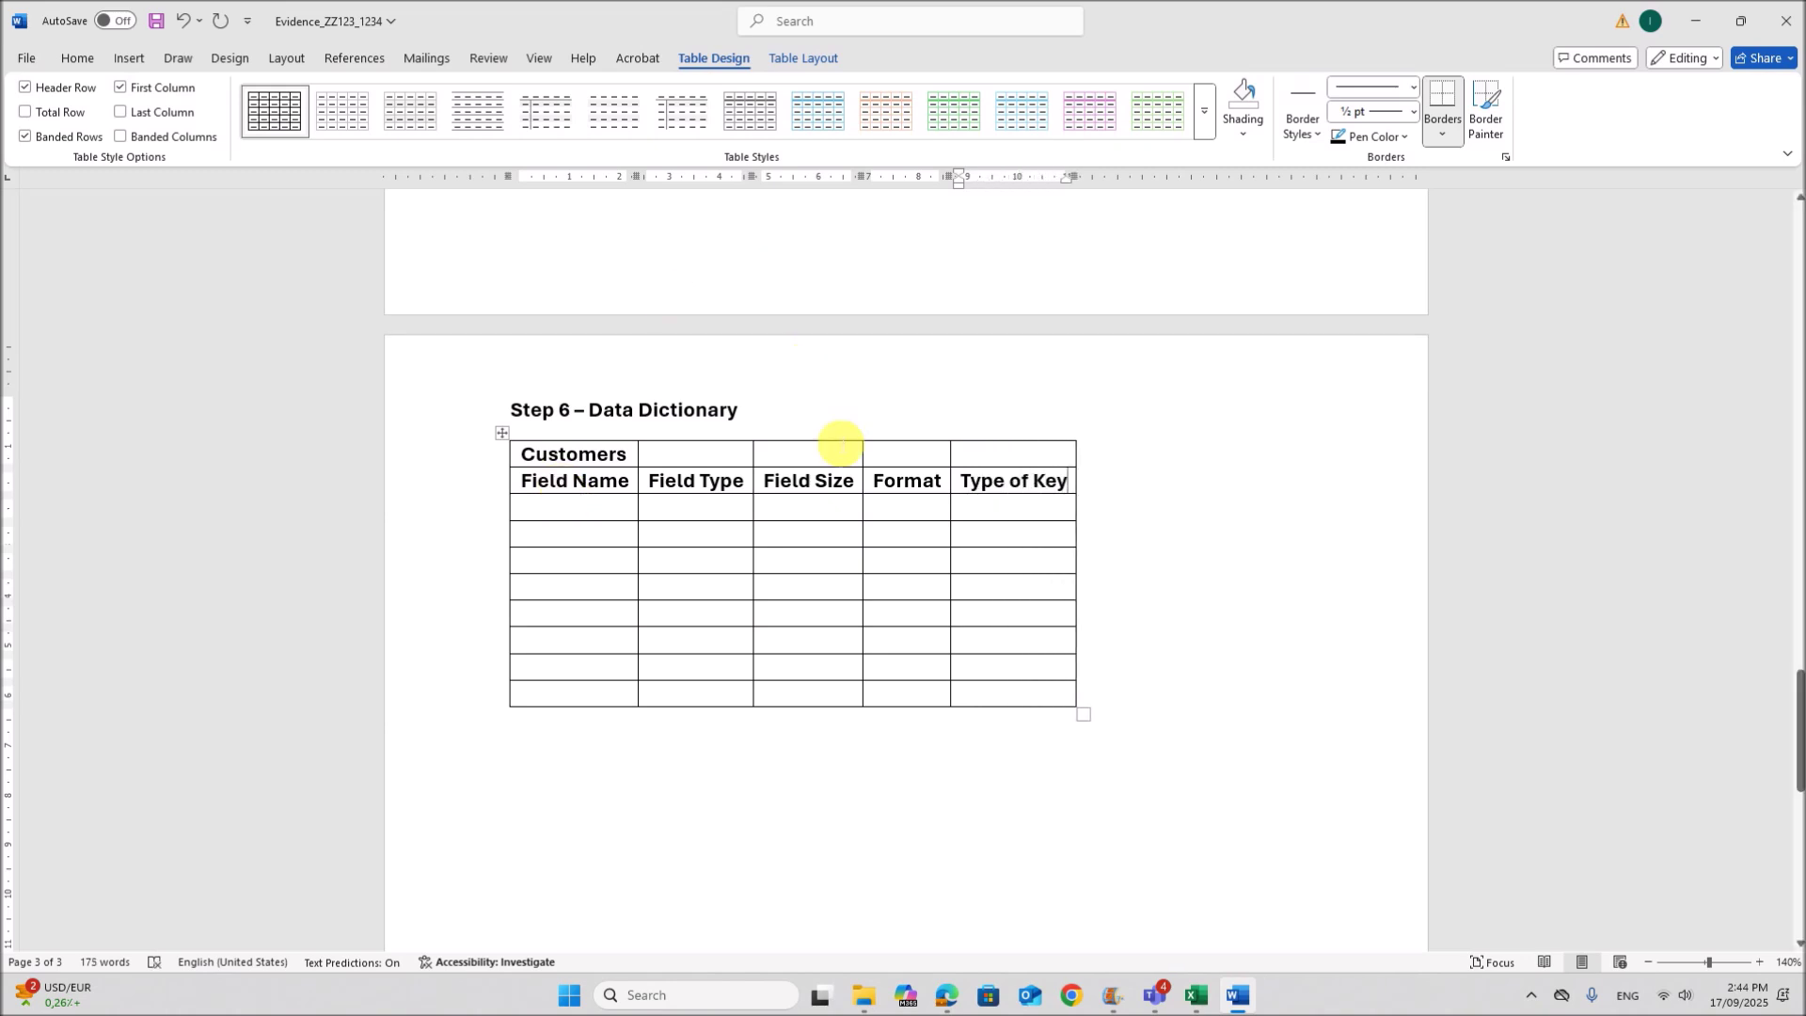
- Insert a column to the right of Type of Key and give it the heading Validation
right_click(1074, 486)
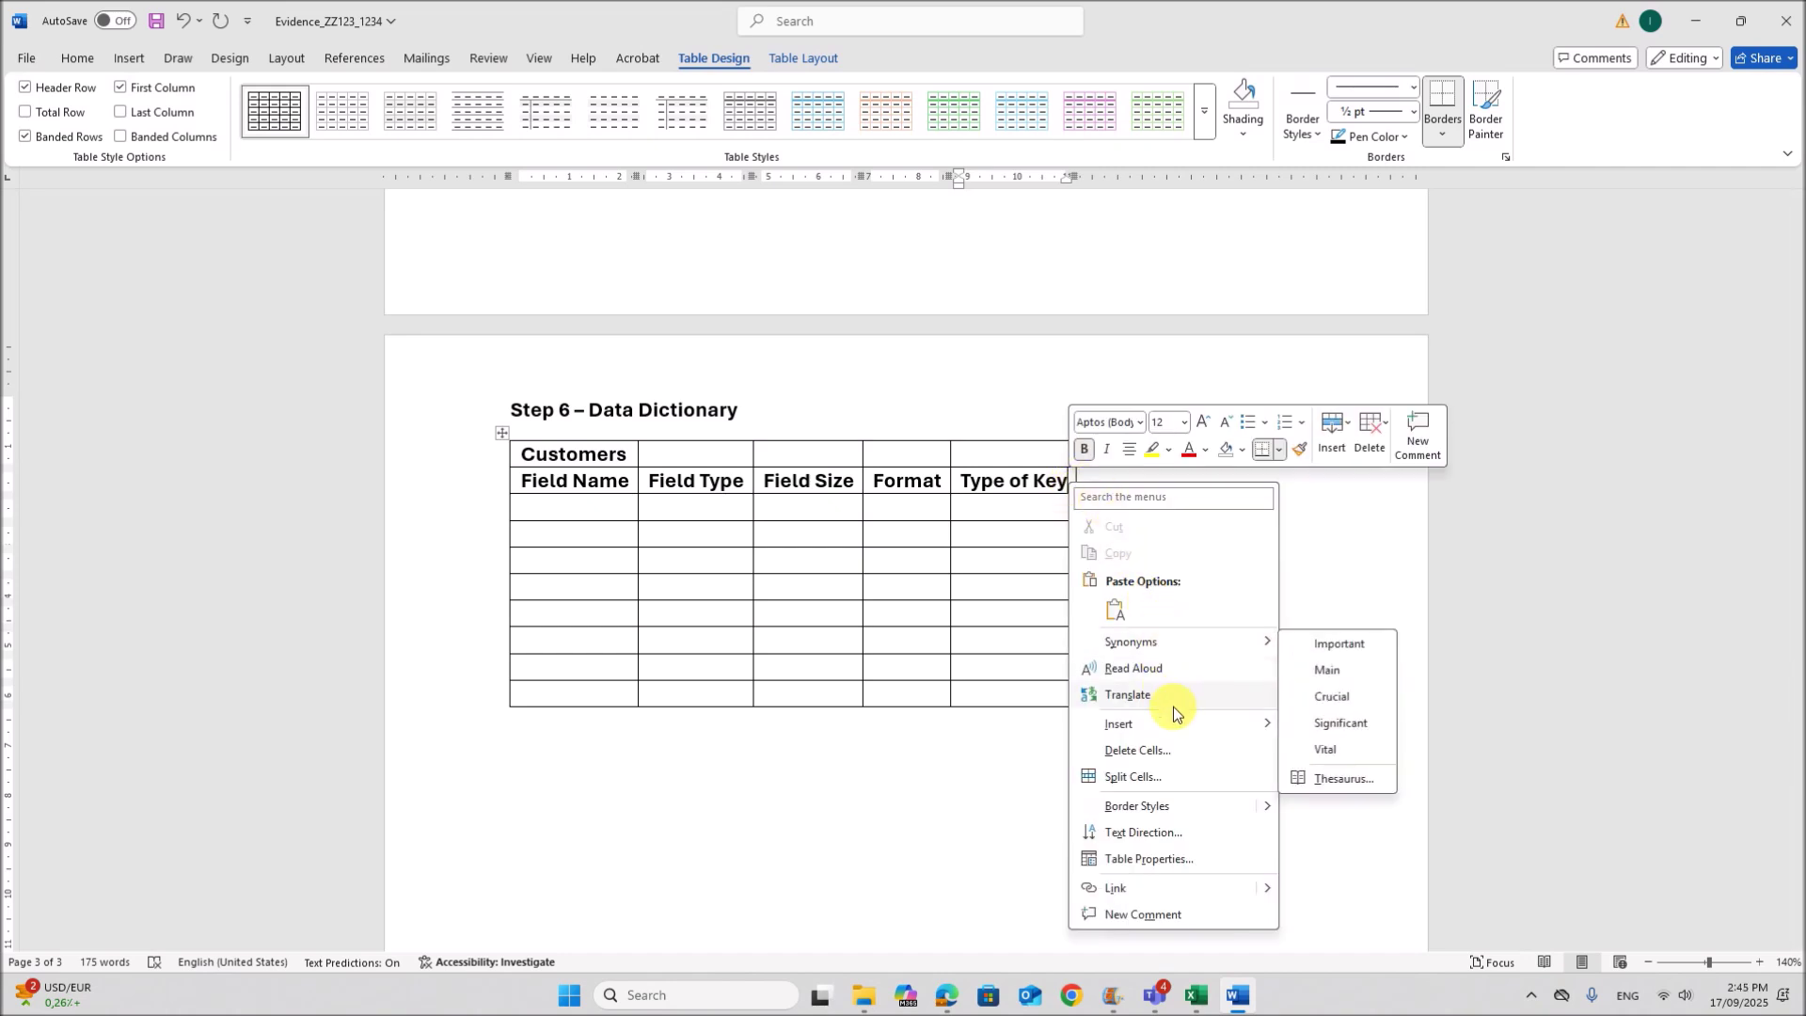
mouse_move(1194, 723)
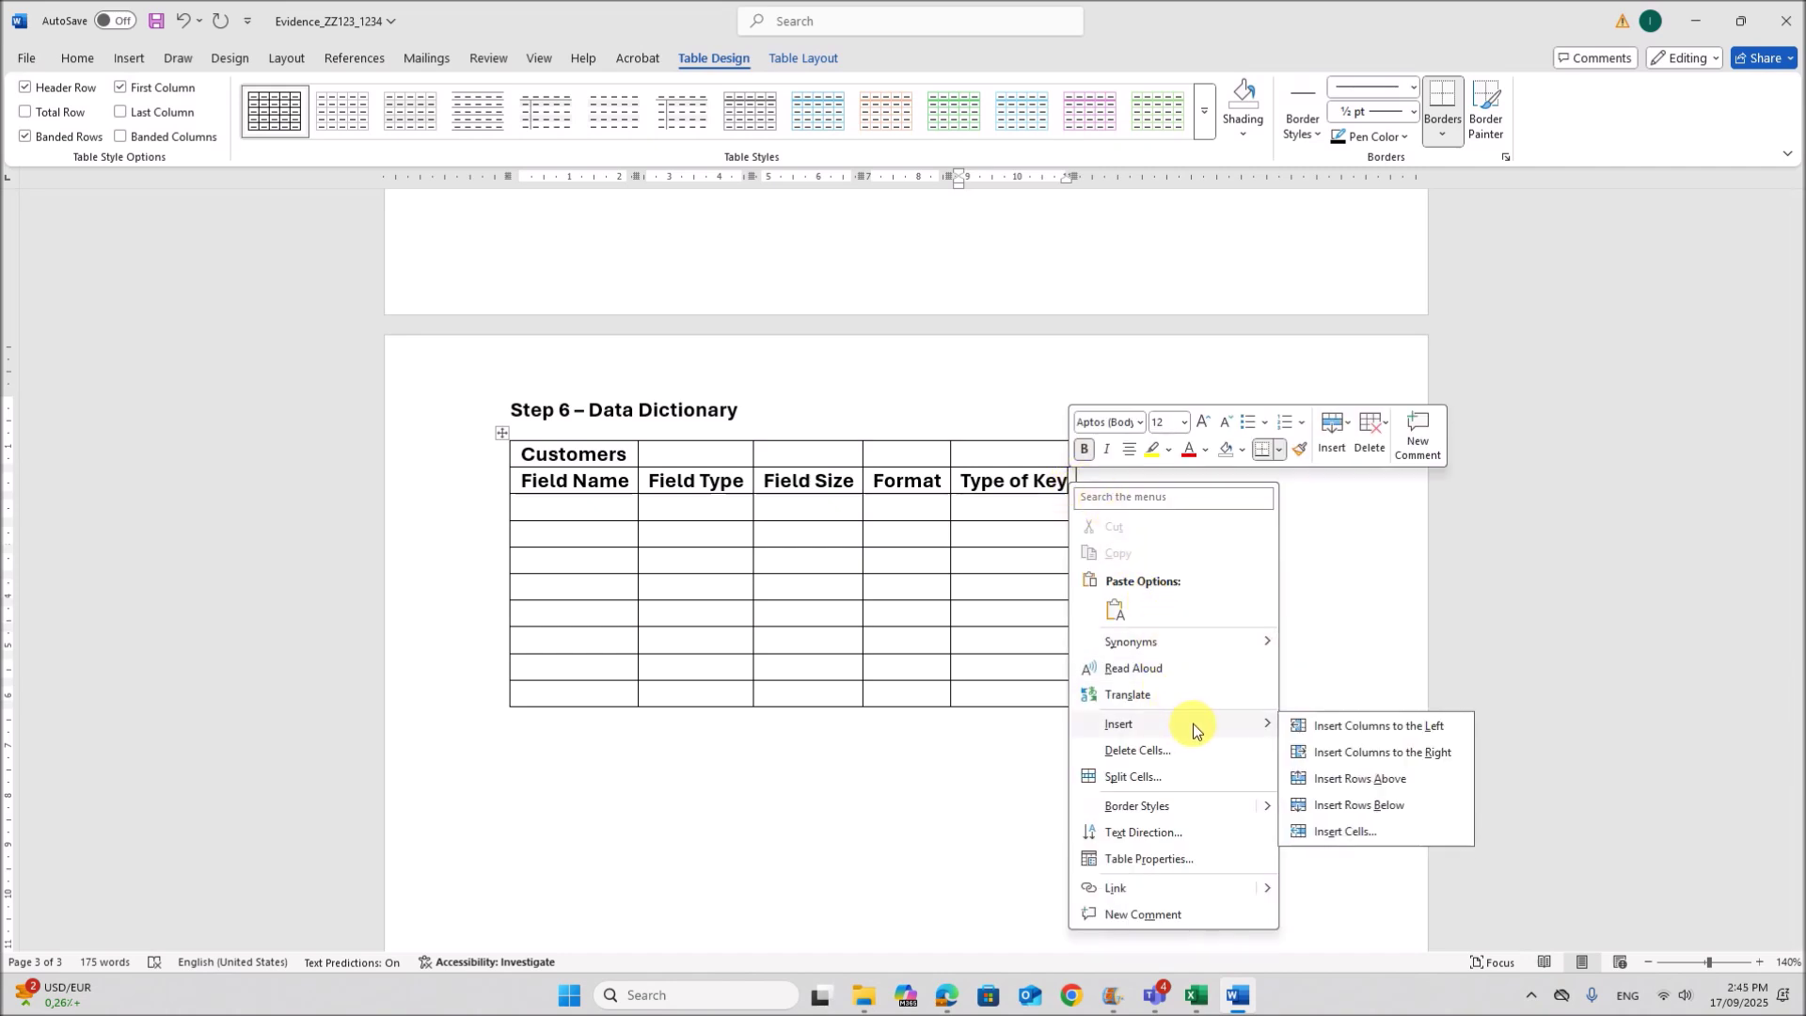
click(1358, 752)
click(1090, 488)
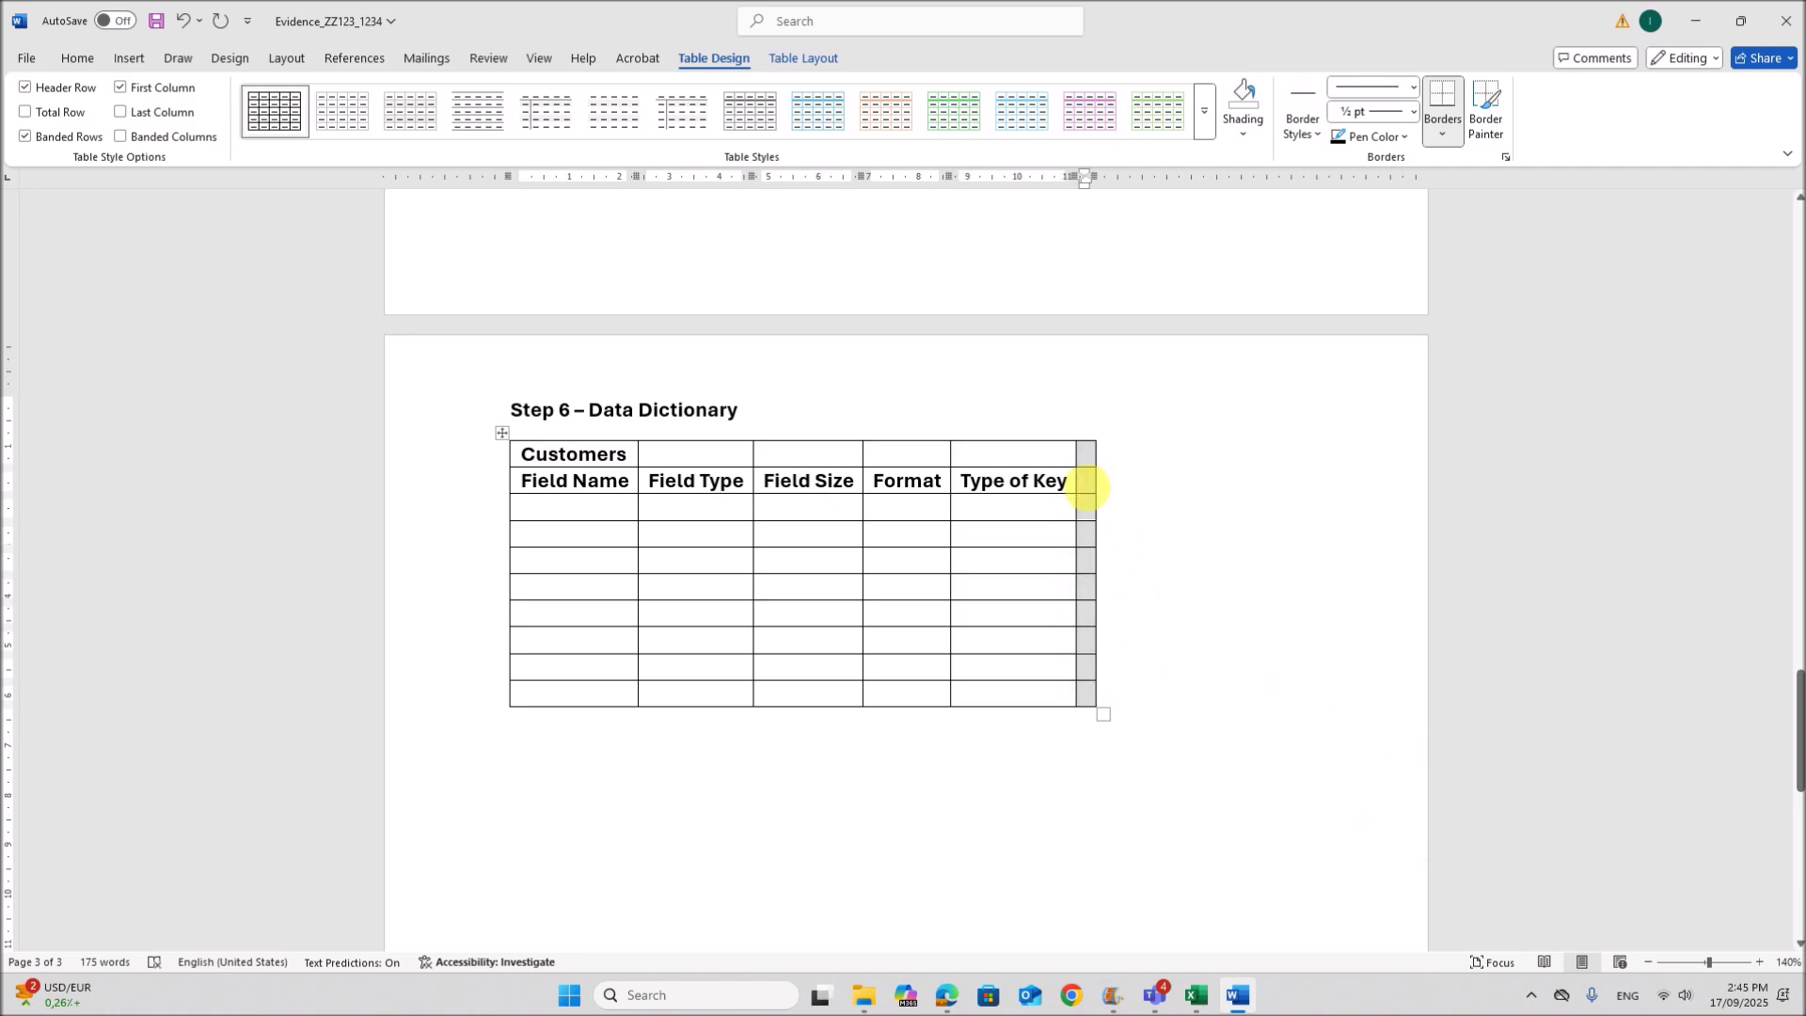
text(Vali)
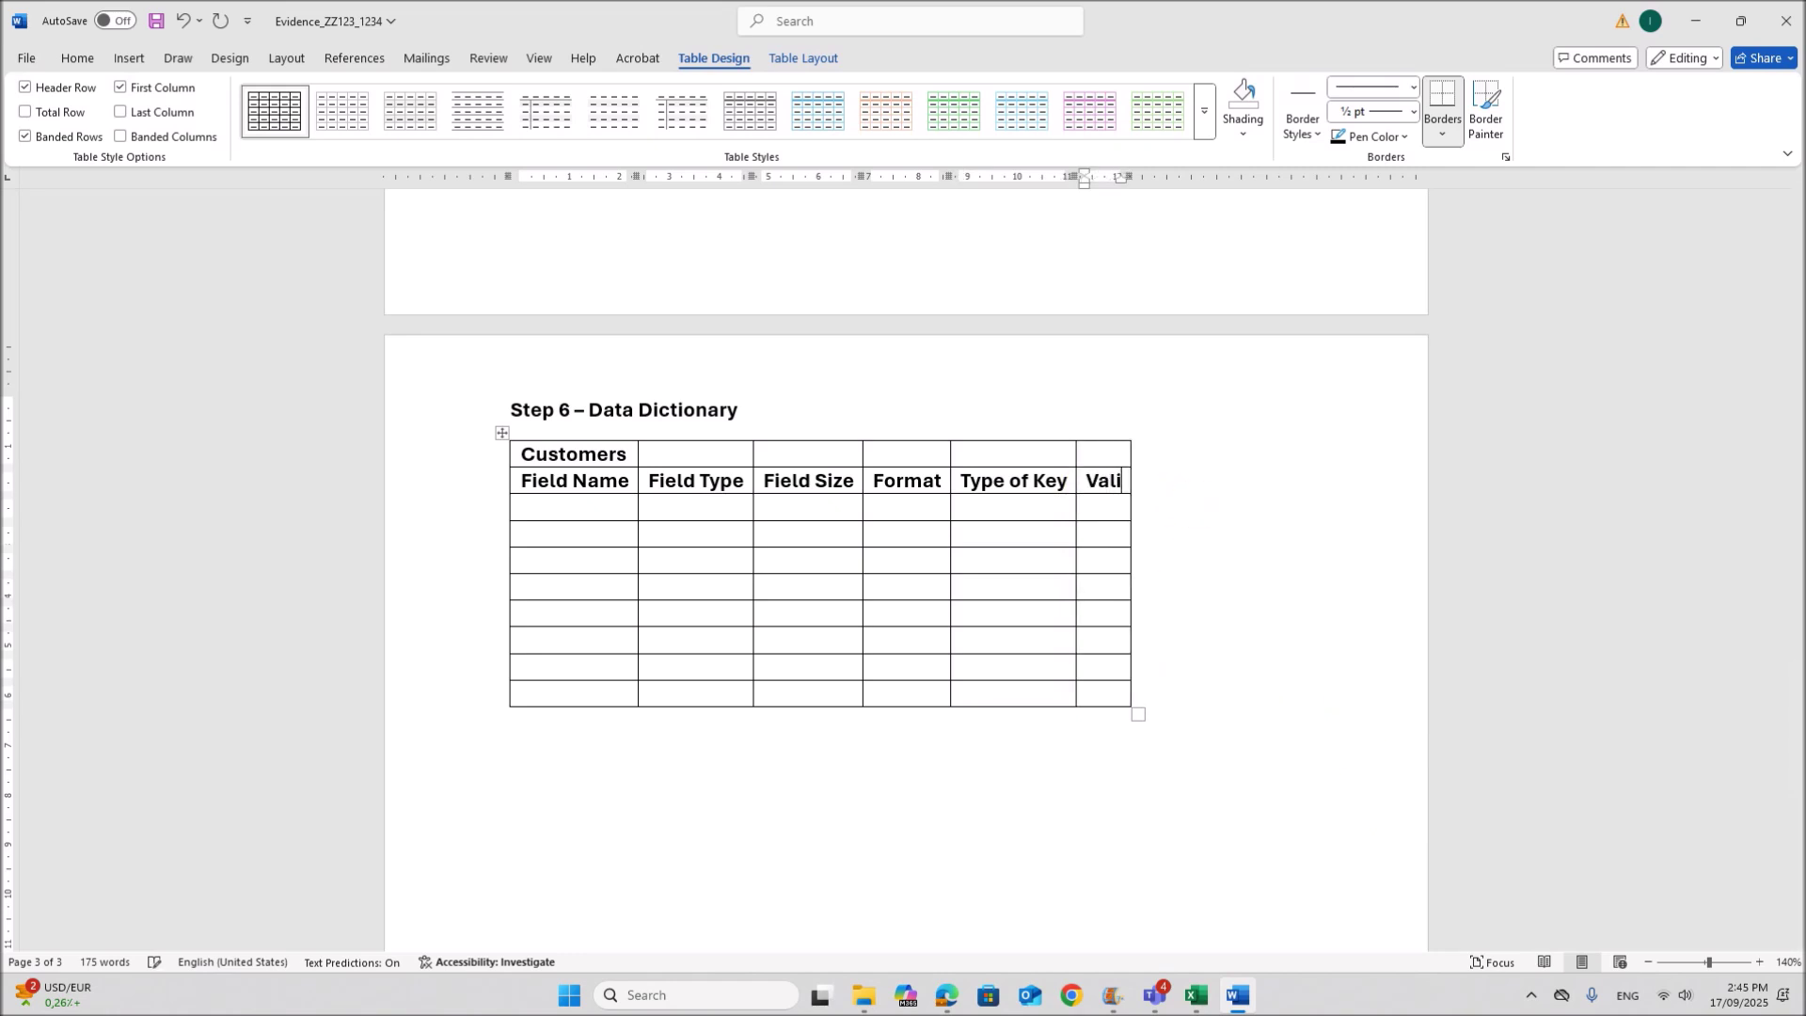
text(dation)
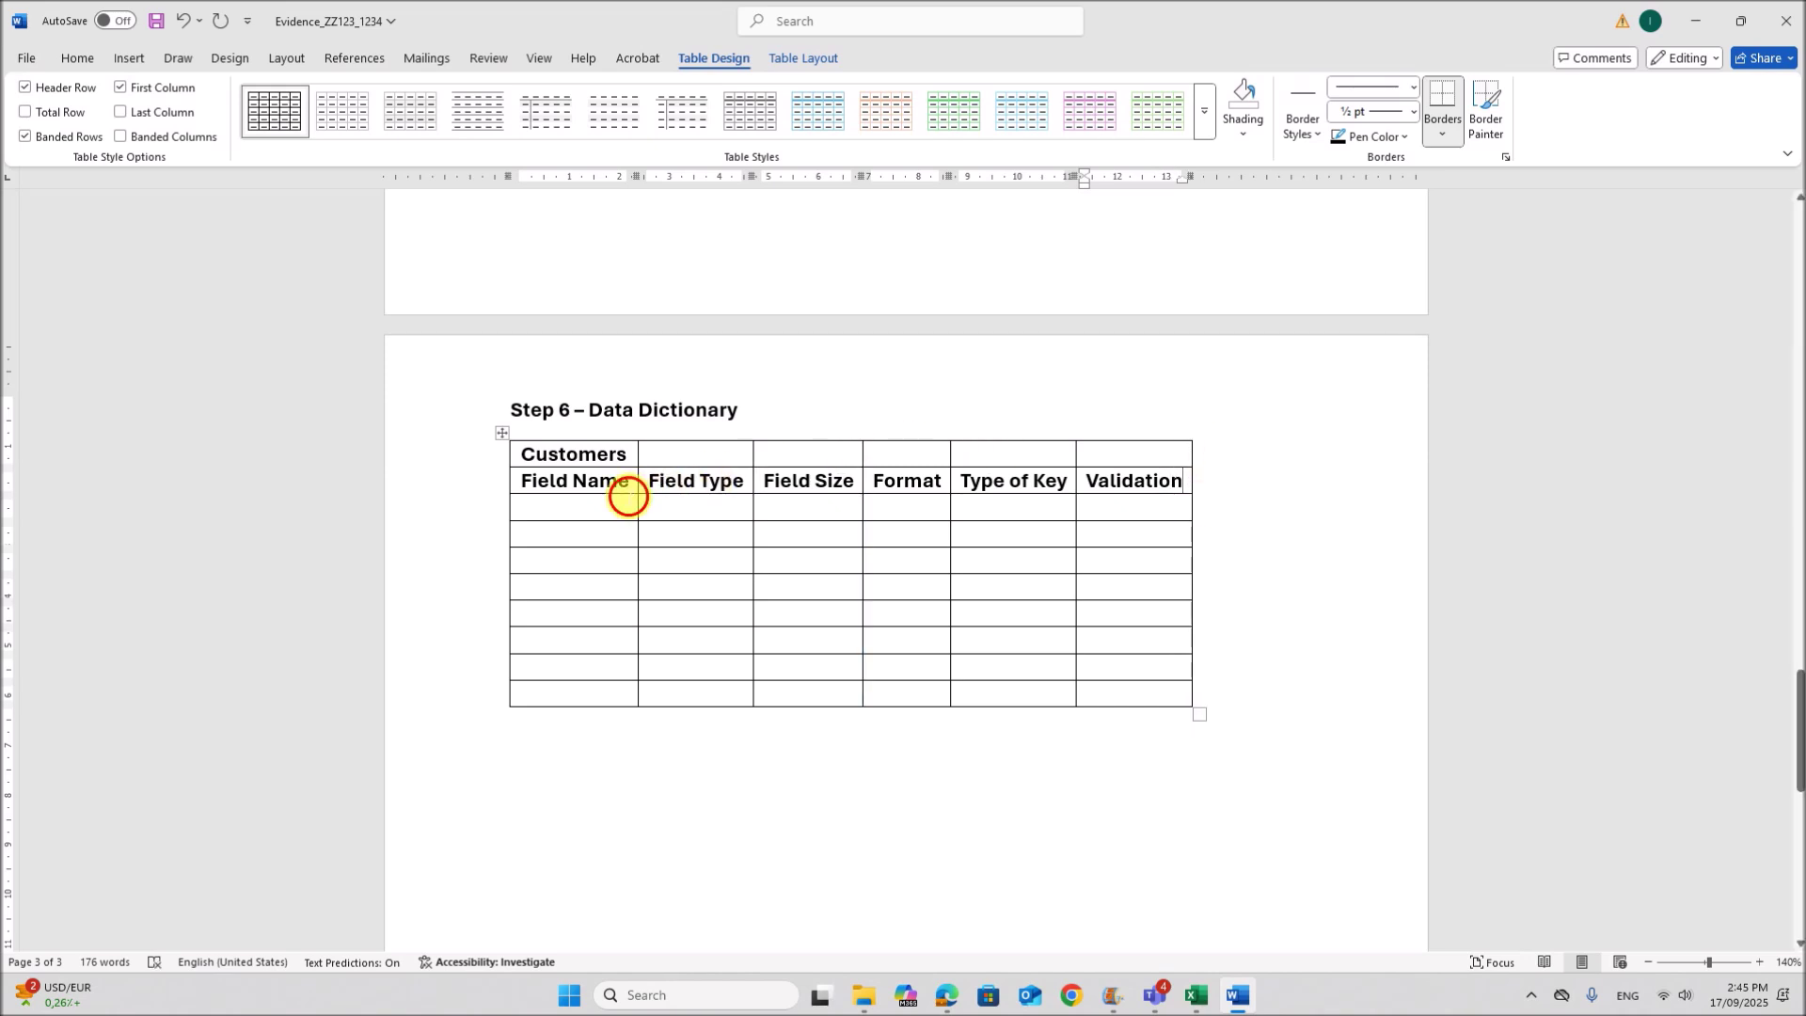
- Merge the cells of the Customers title row across the full width of the table
drag(524, 453, 1144, 464)
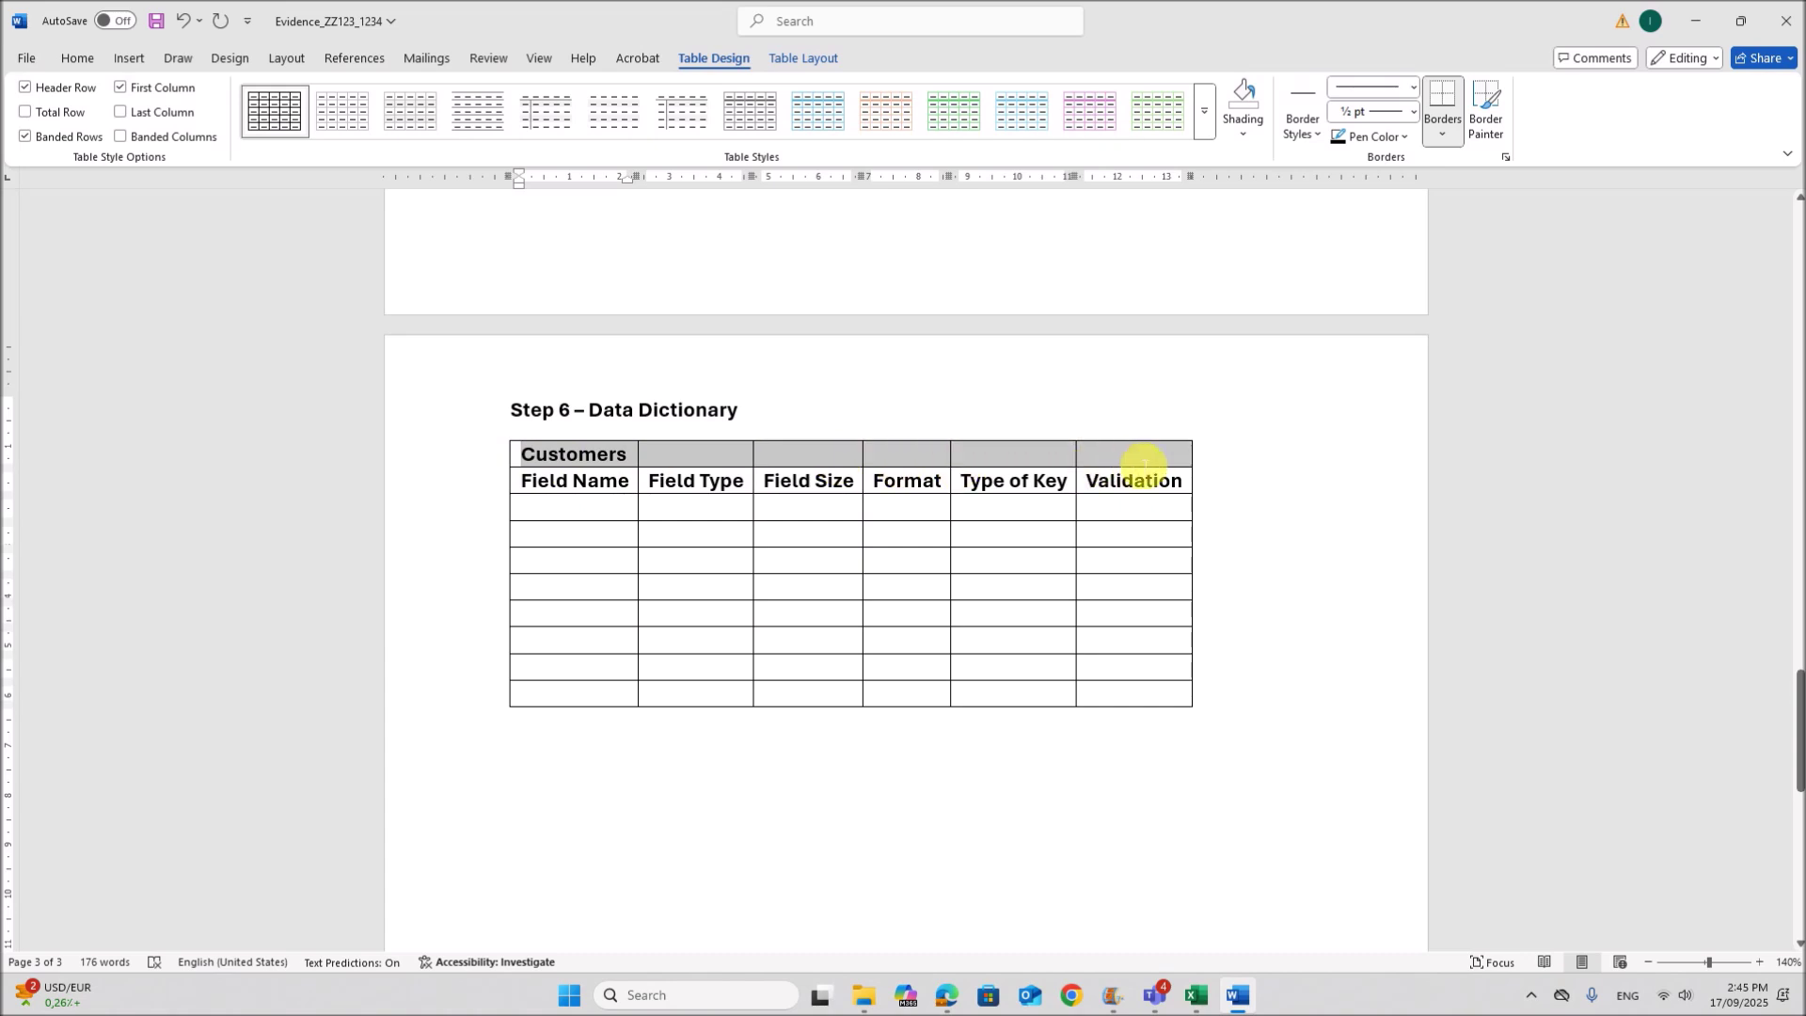
right_click(584, 455)
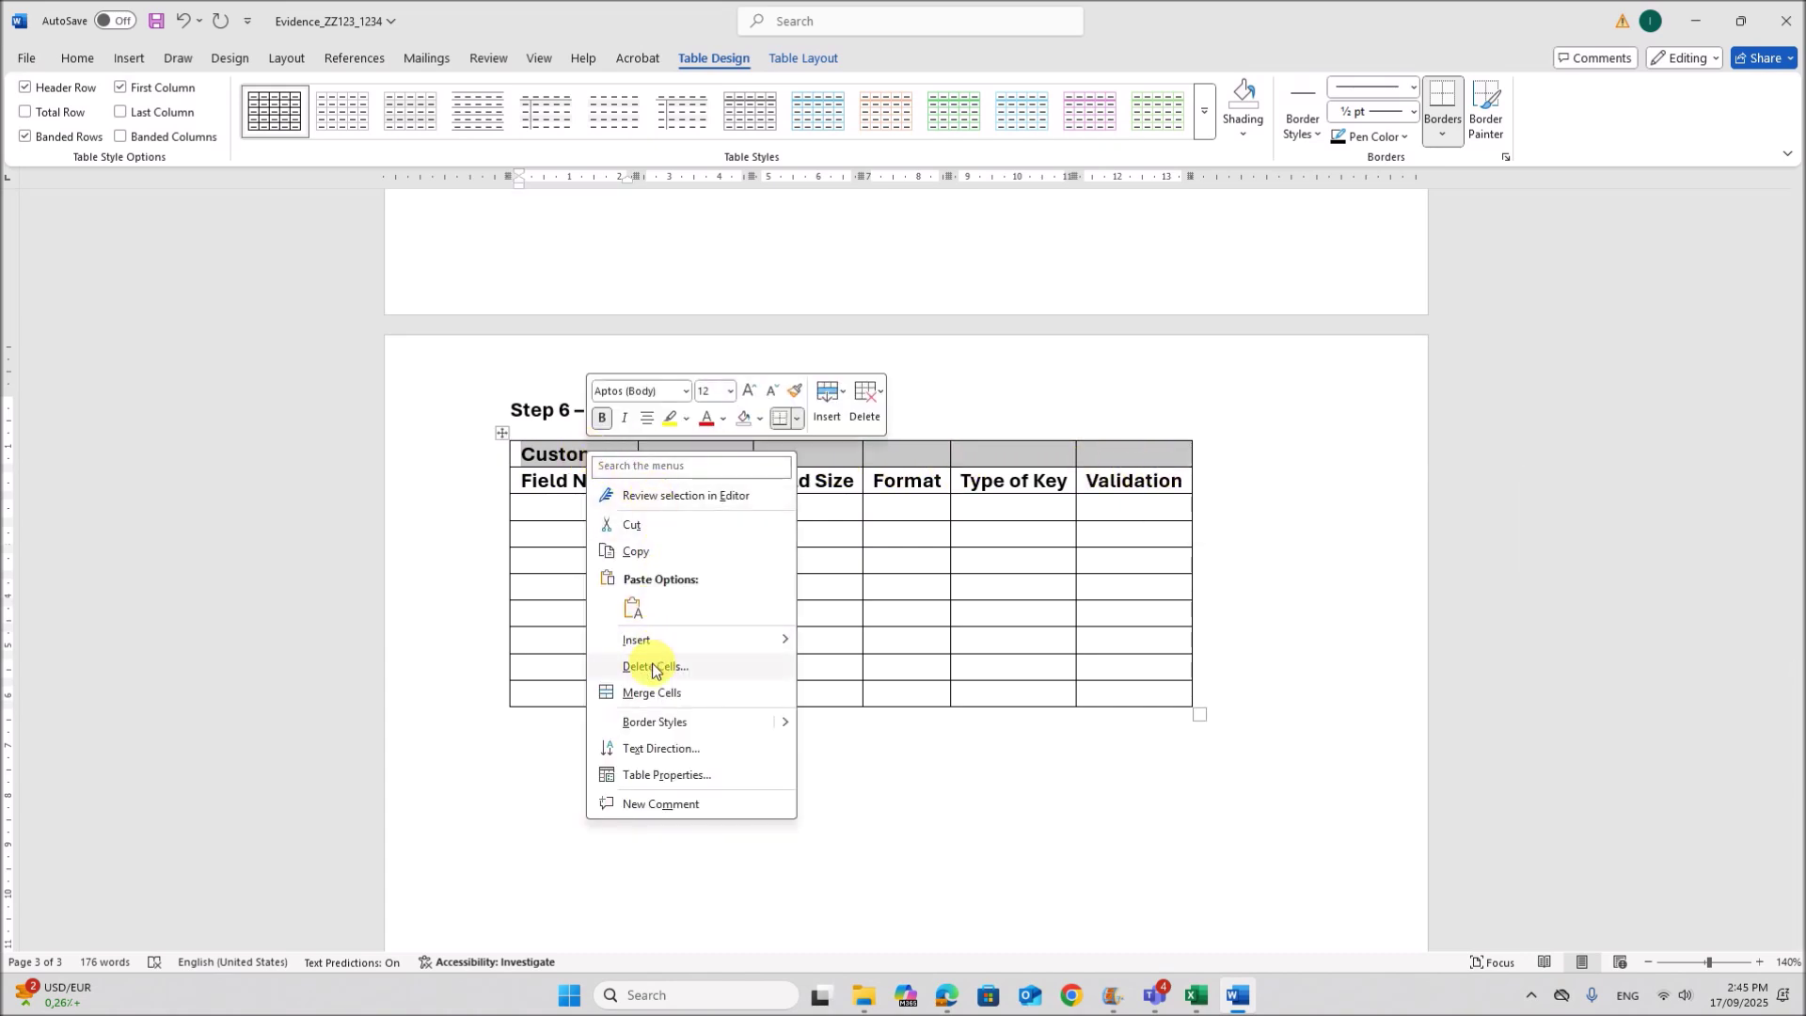
click(654, 692)
click(765, 561)
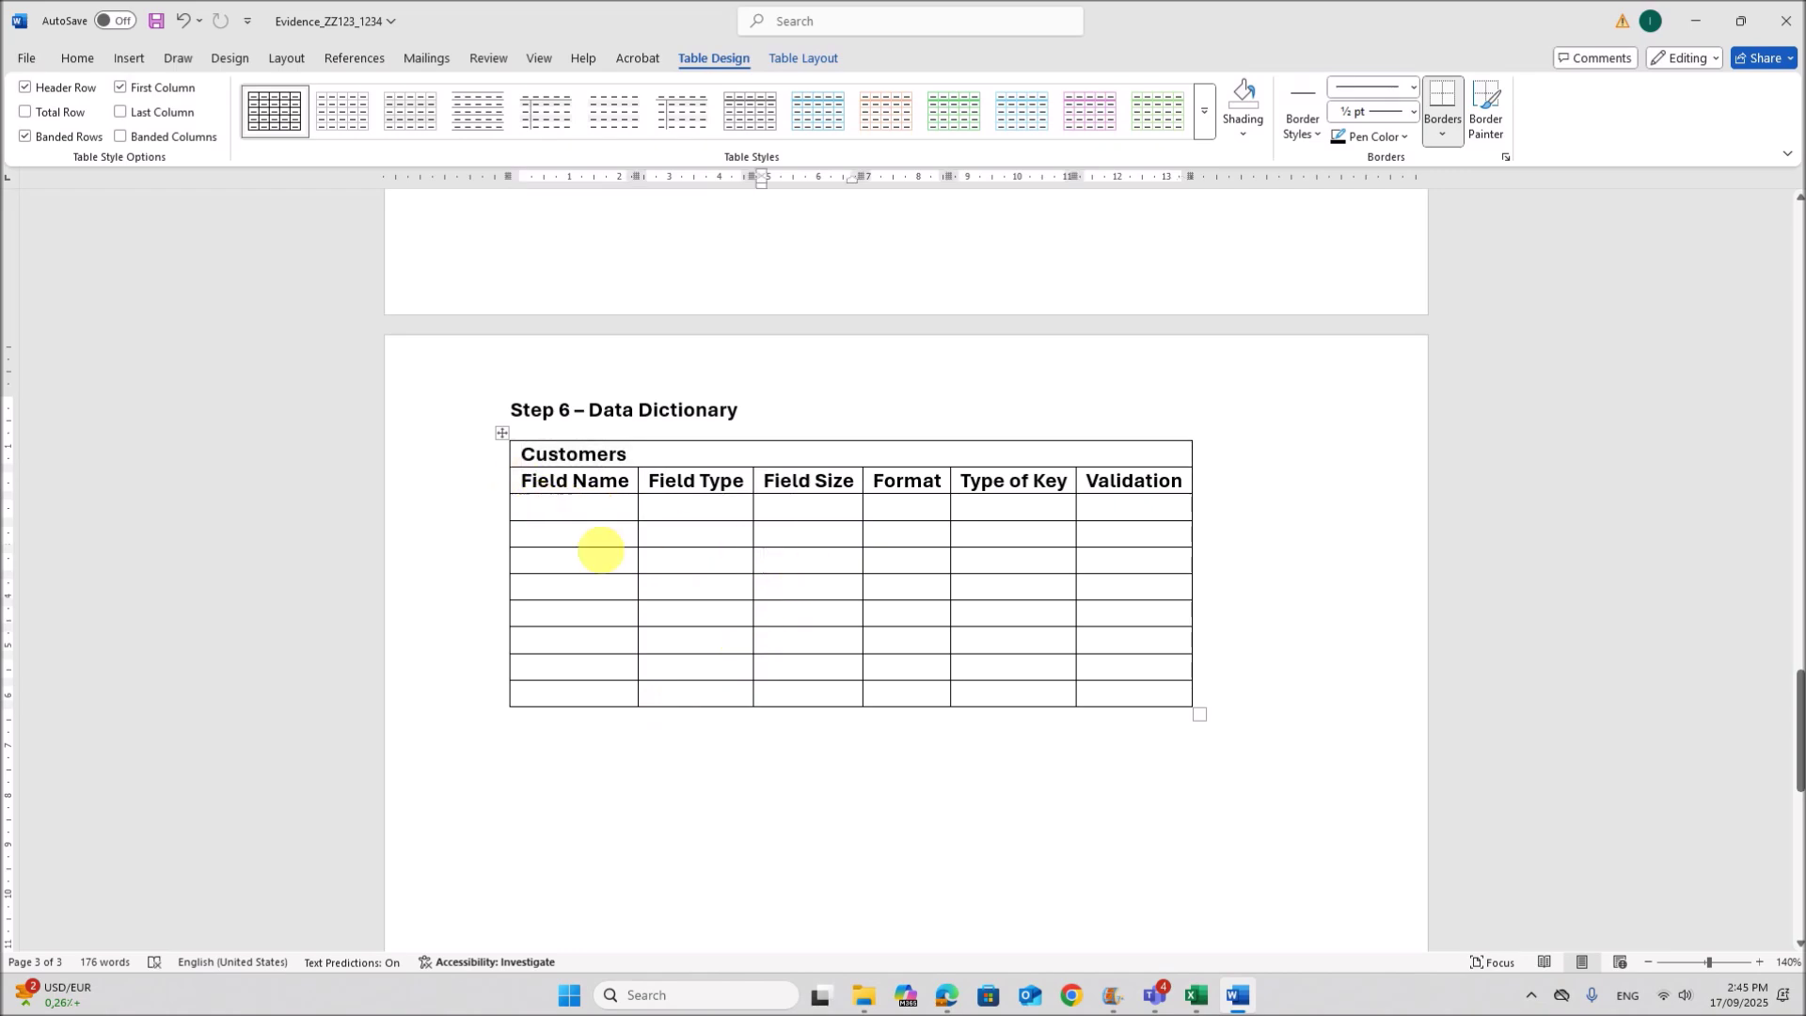
- Switch to the m25customer sheet in Excel and paste a transposed copy of the field headings A1:I1 starting at cell L4
click(1184, 1000)
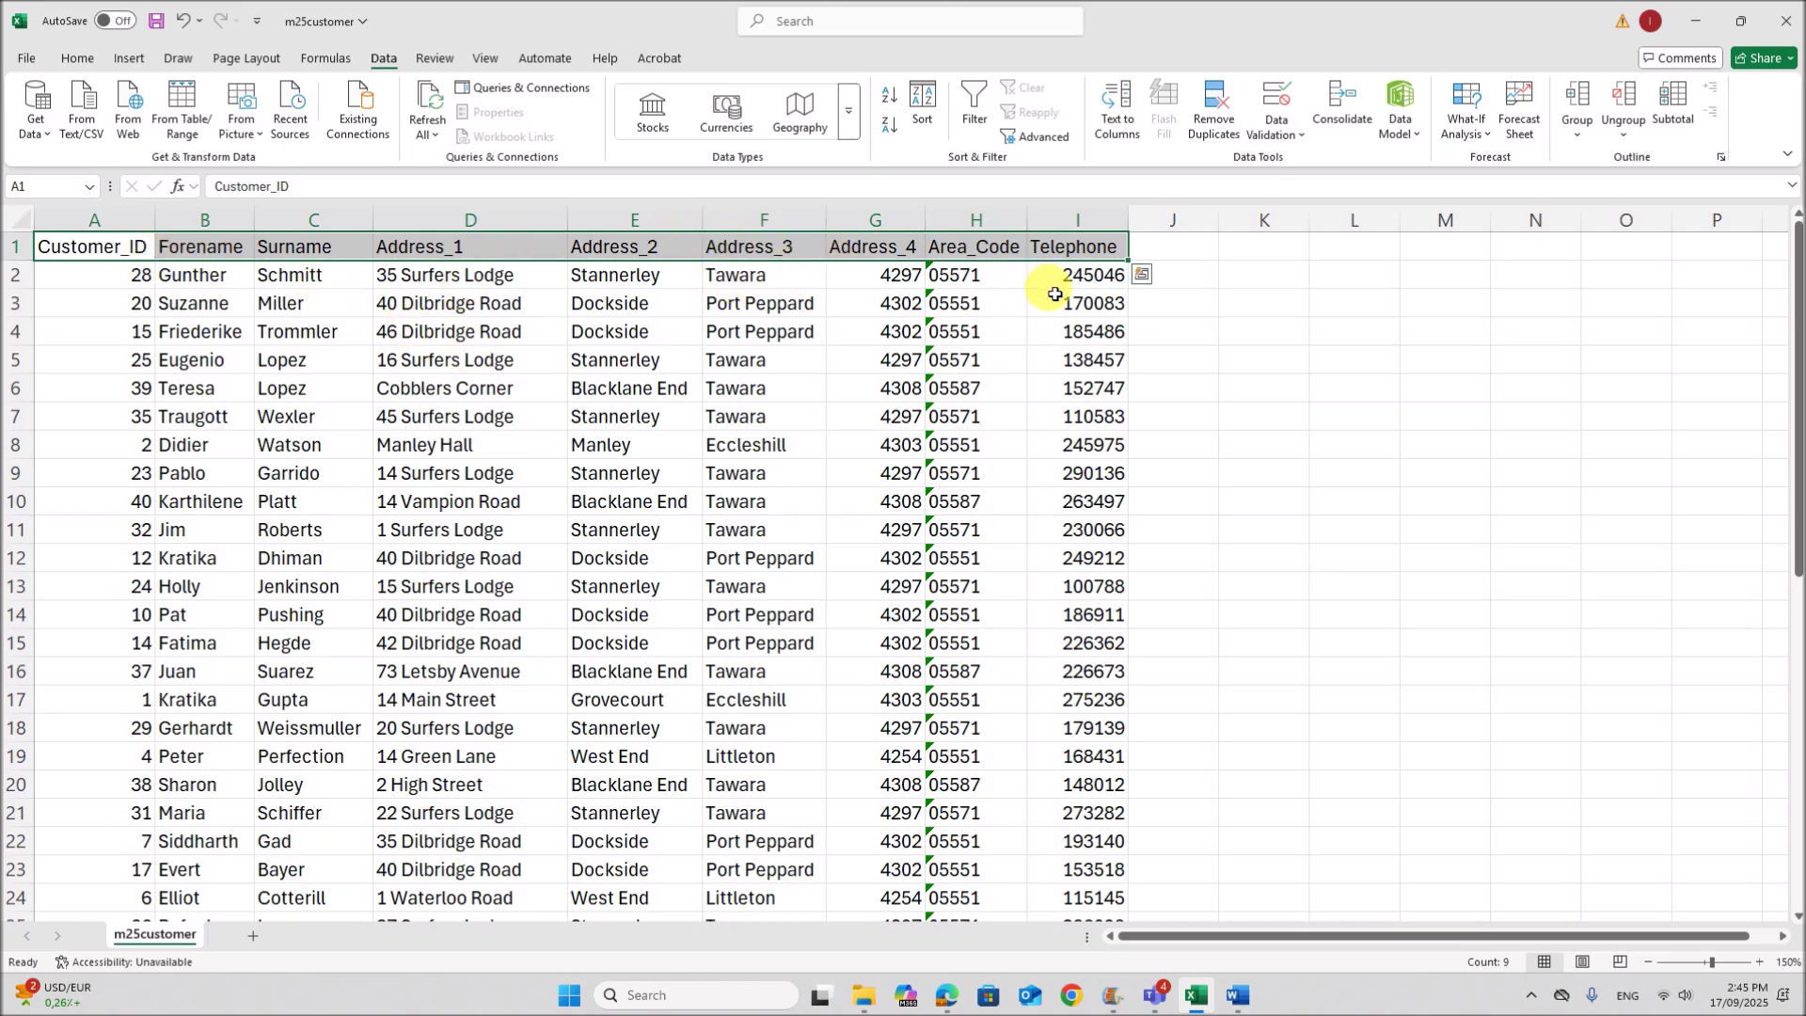
key(ctrl+c)
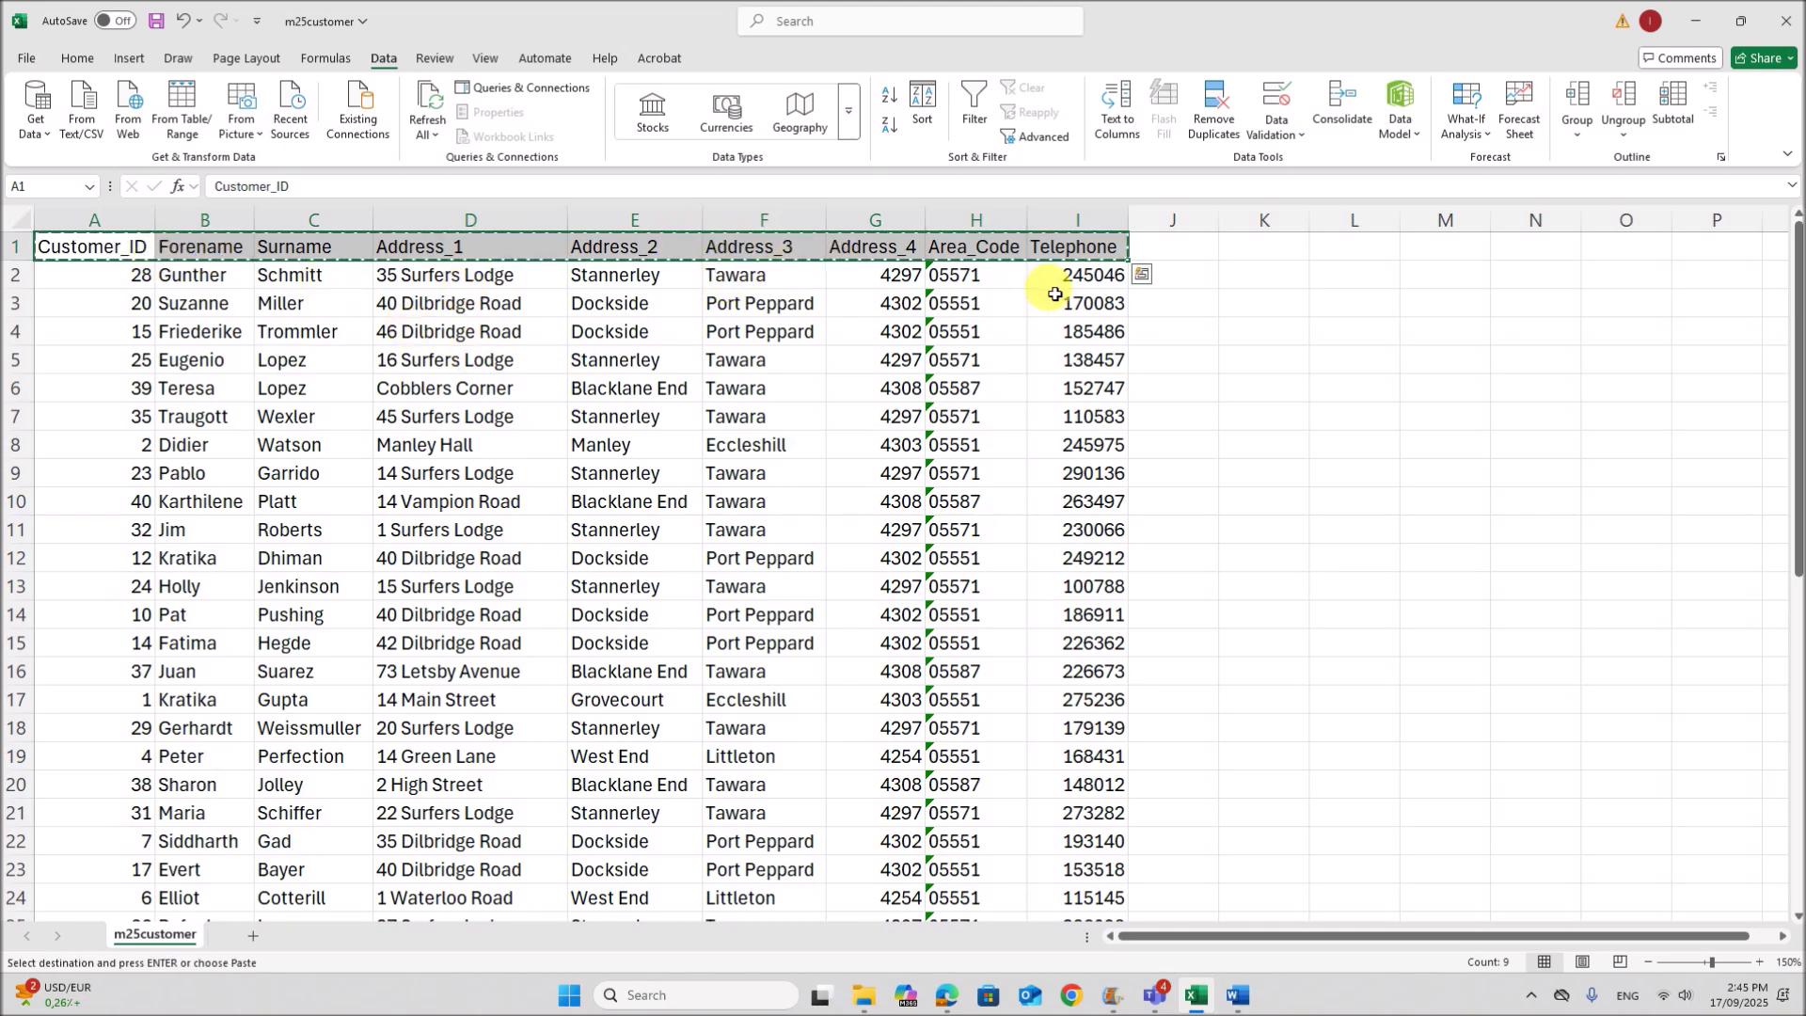
right_click(1369, 343)
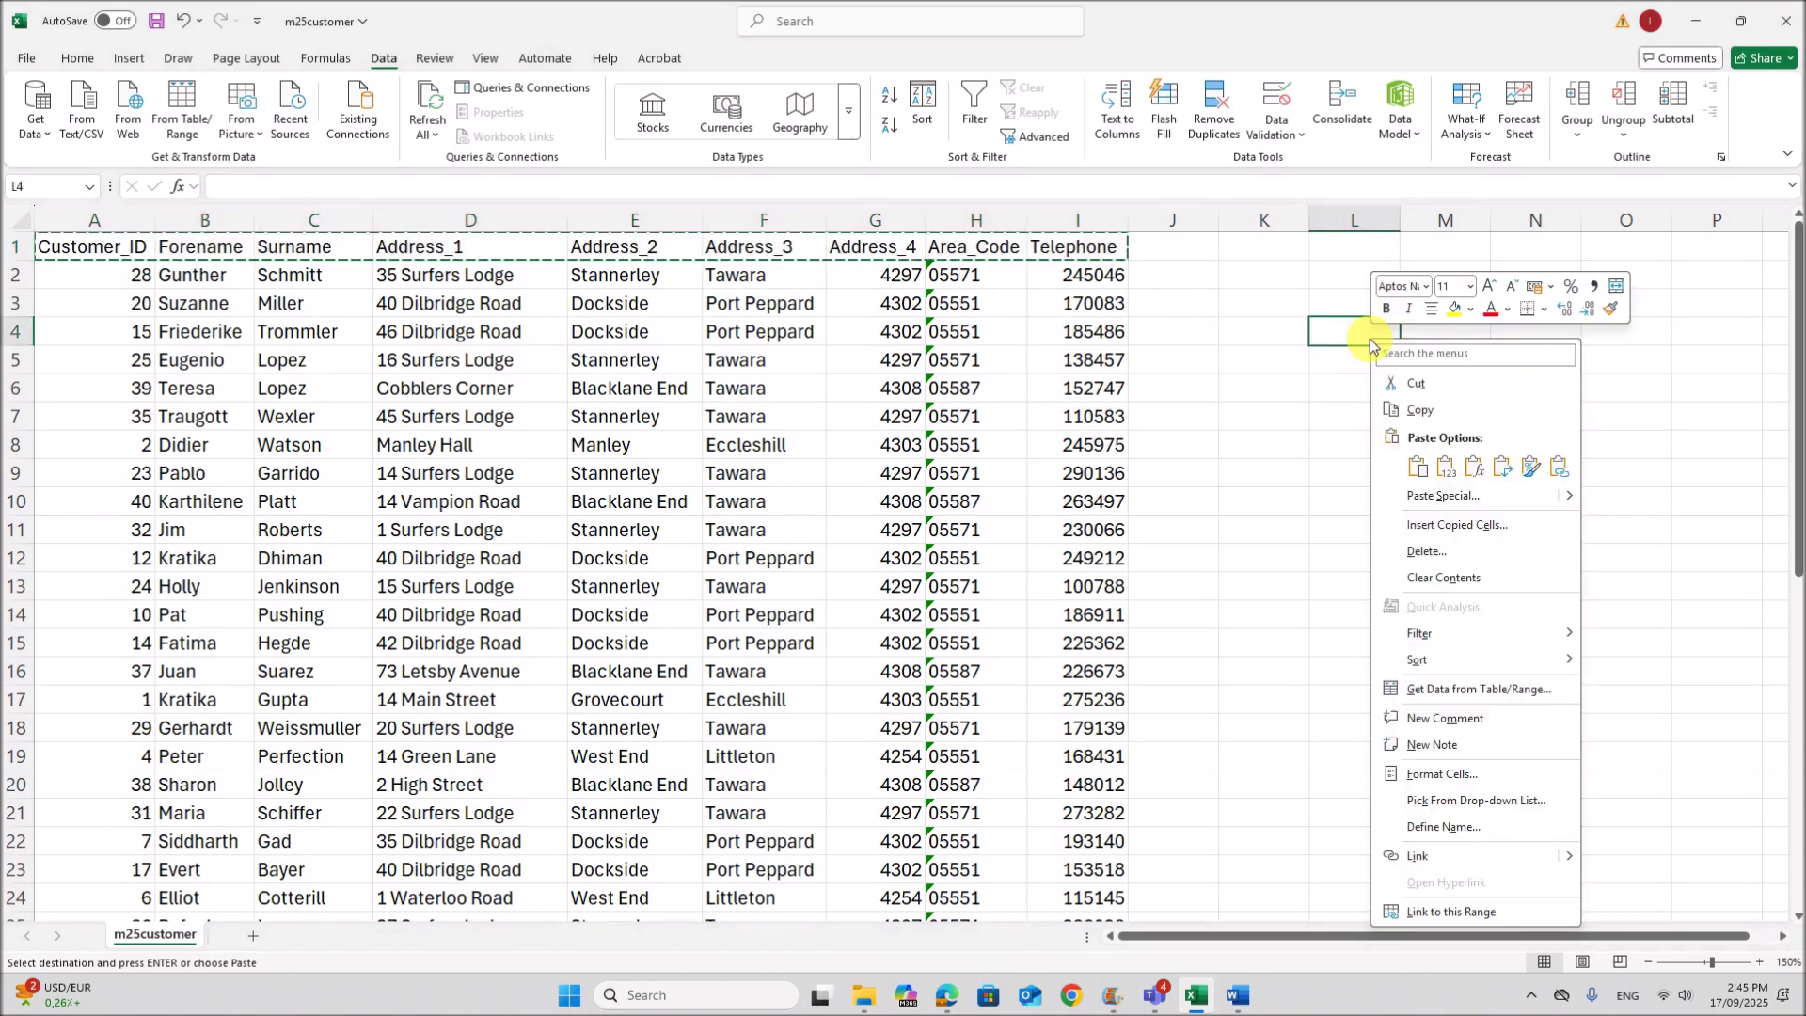
click(1503, 468)
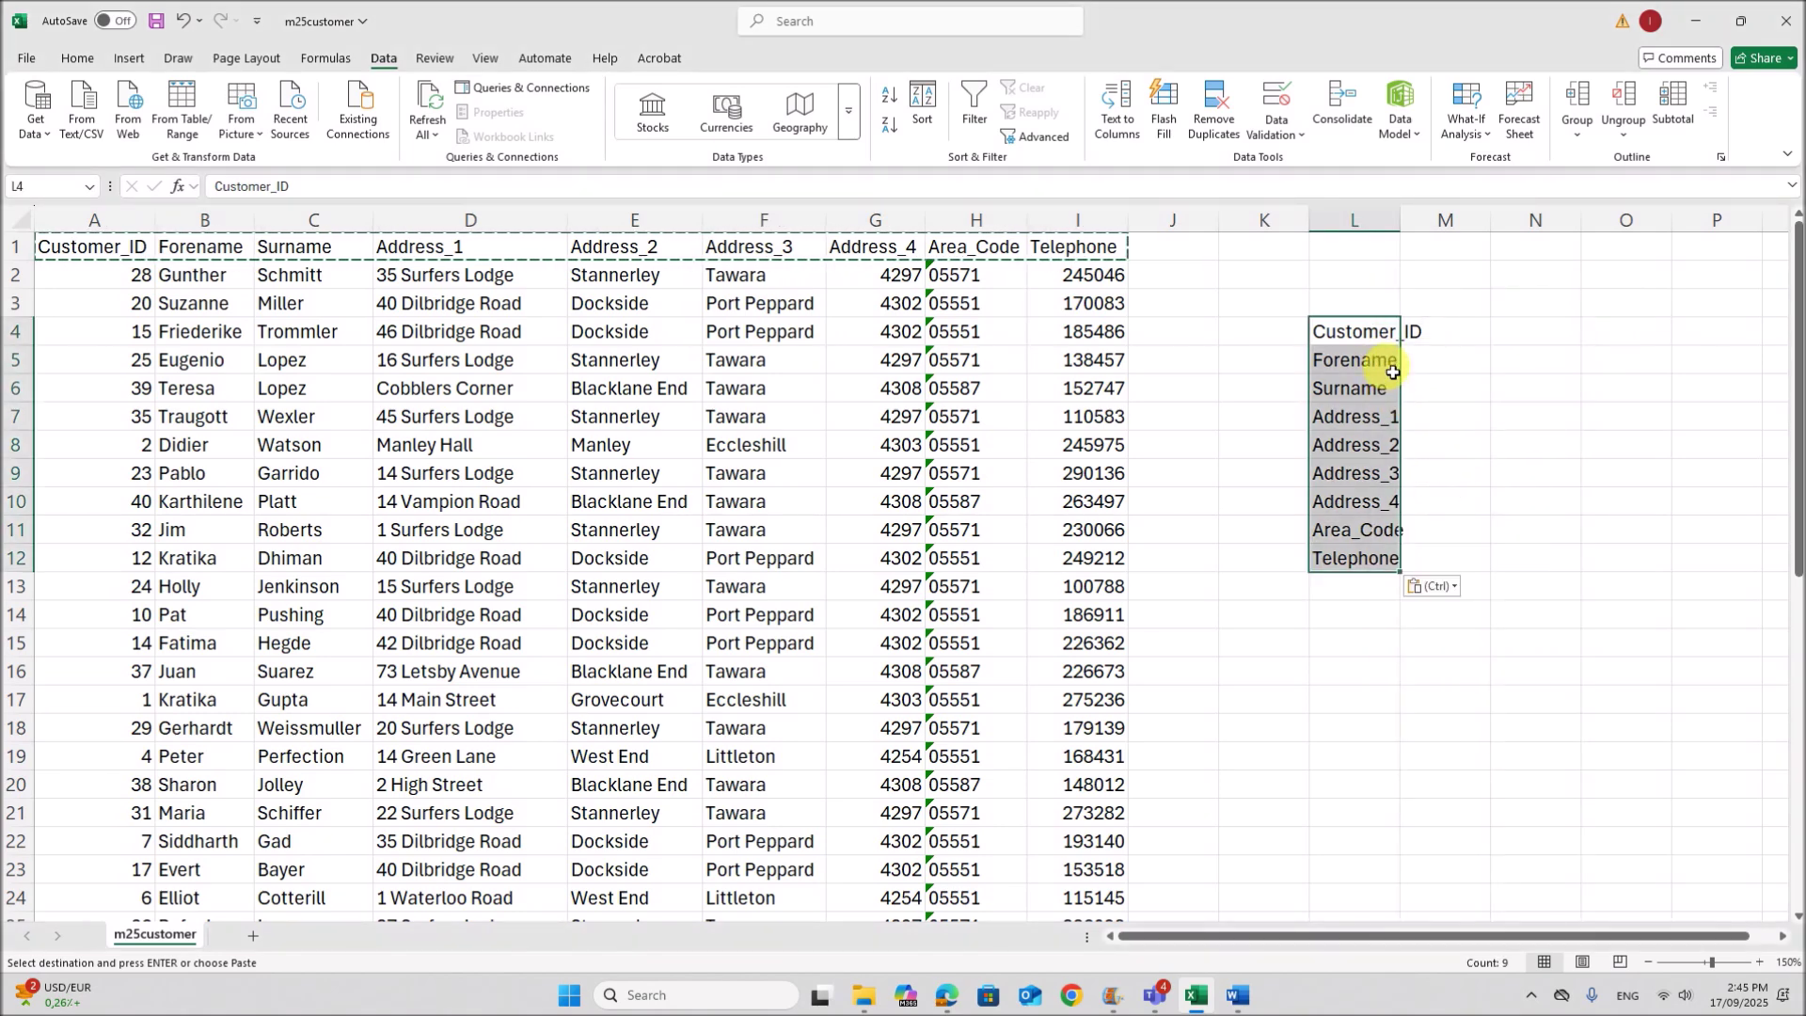
- Copy the transposed field names into the Field Name column of the Word table, and add an extra row for Telephone
click(1238, 995)
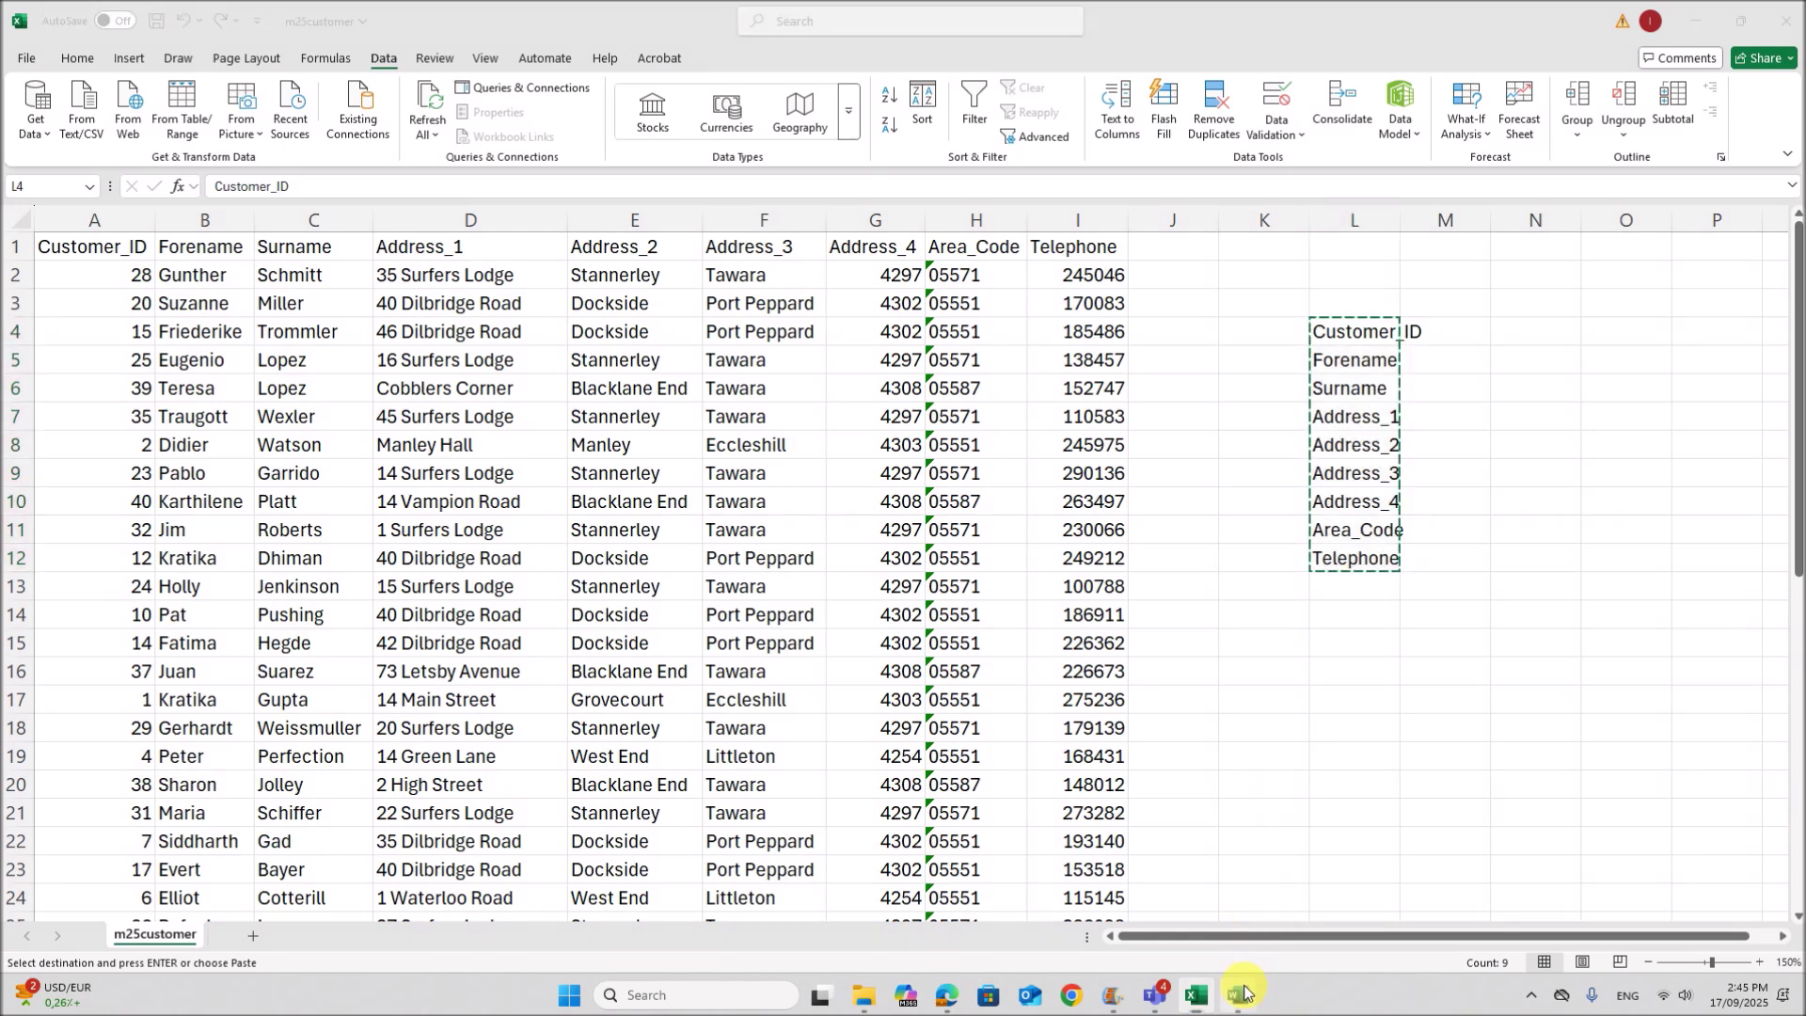
drag(567, 519, 606, 707)
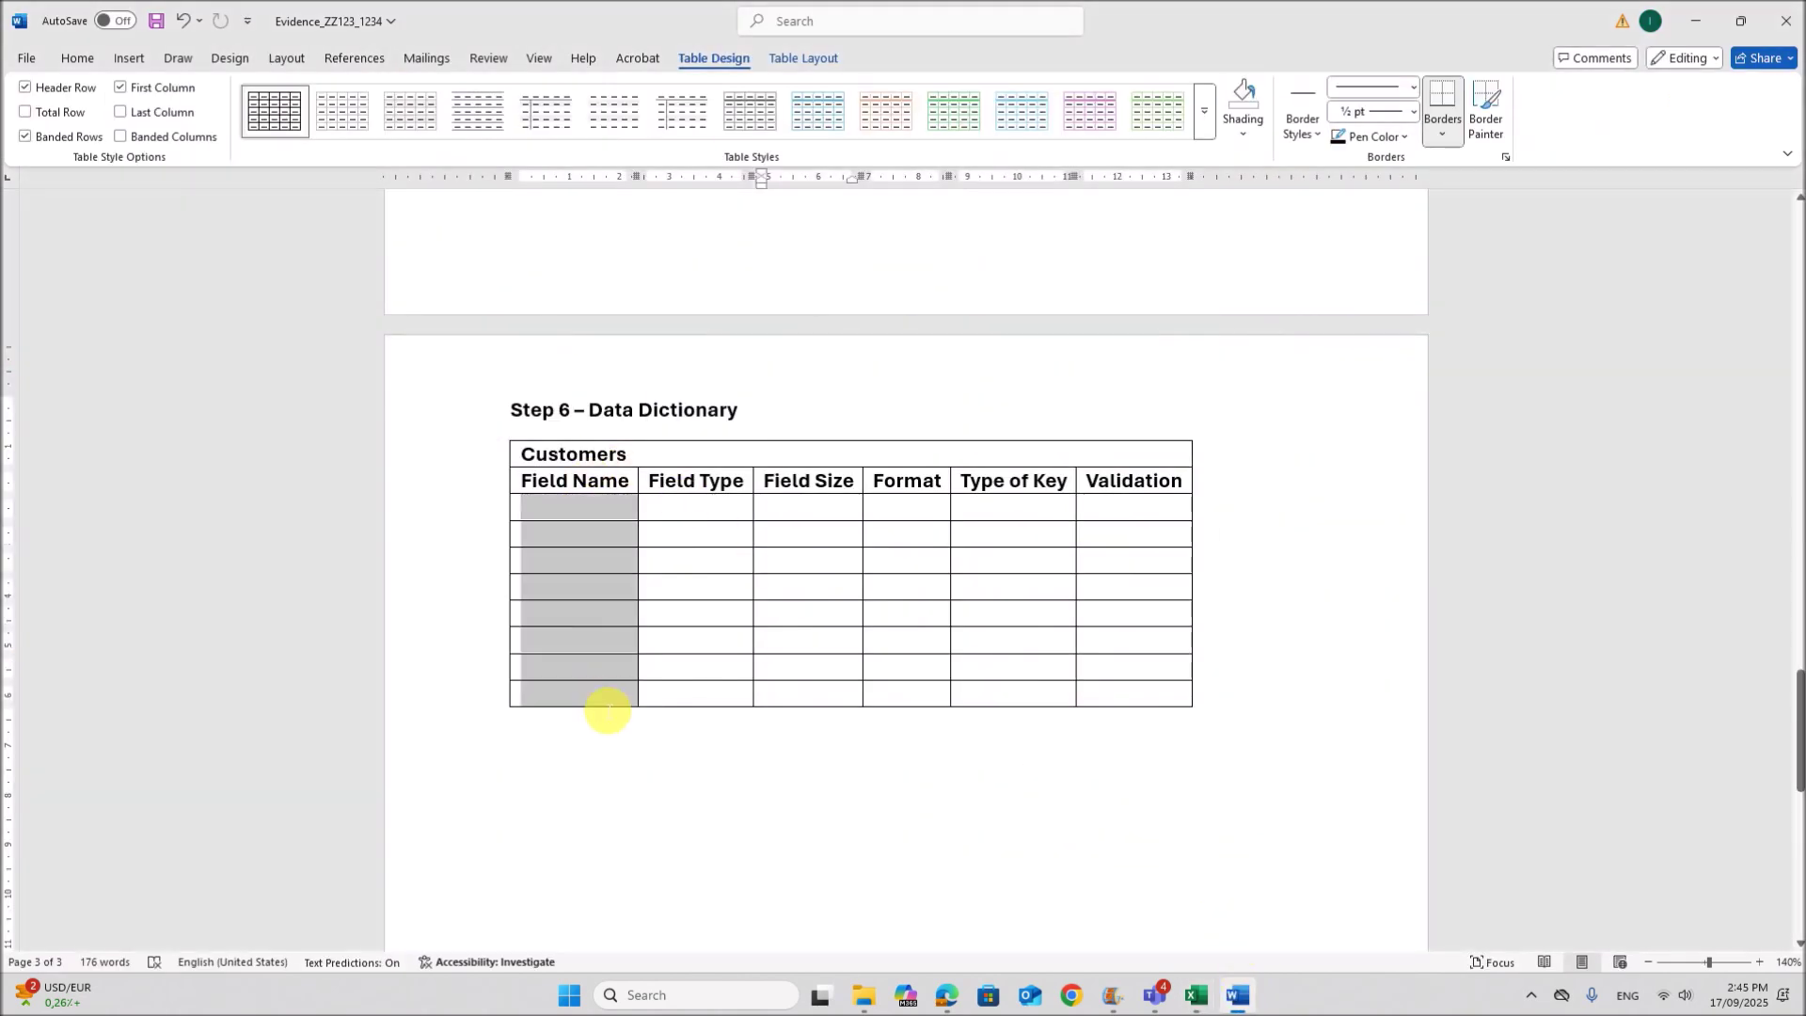
key(ctrl+v)
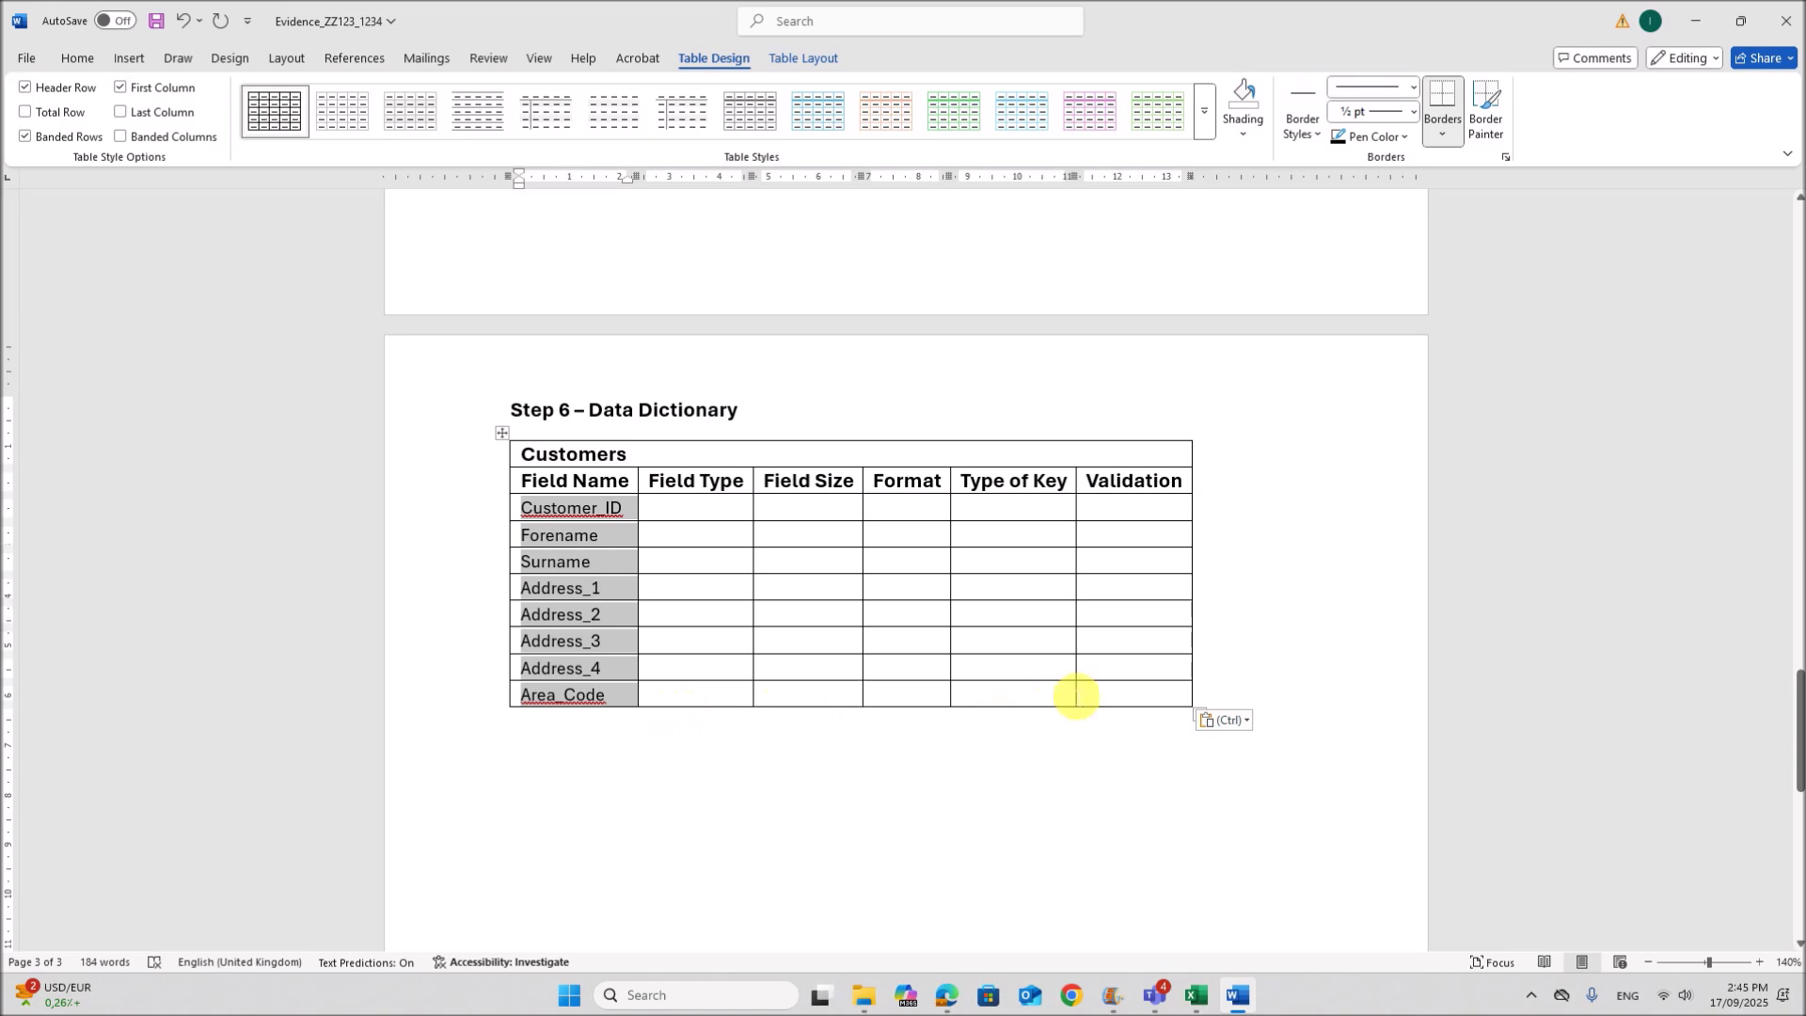
click(1267, 707)
key(Return)
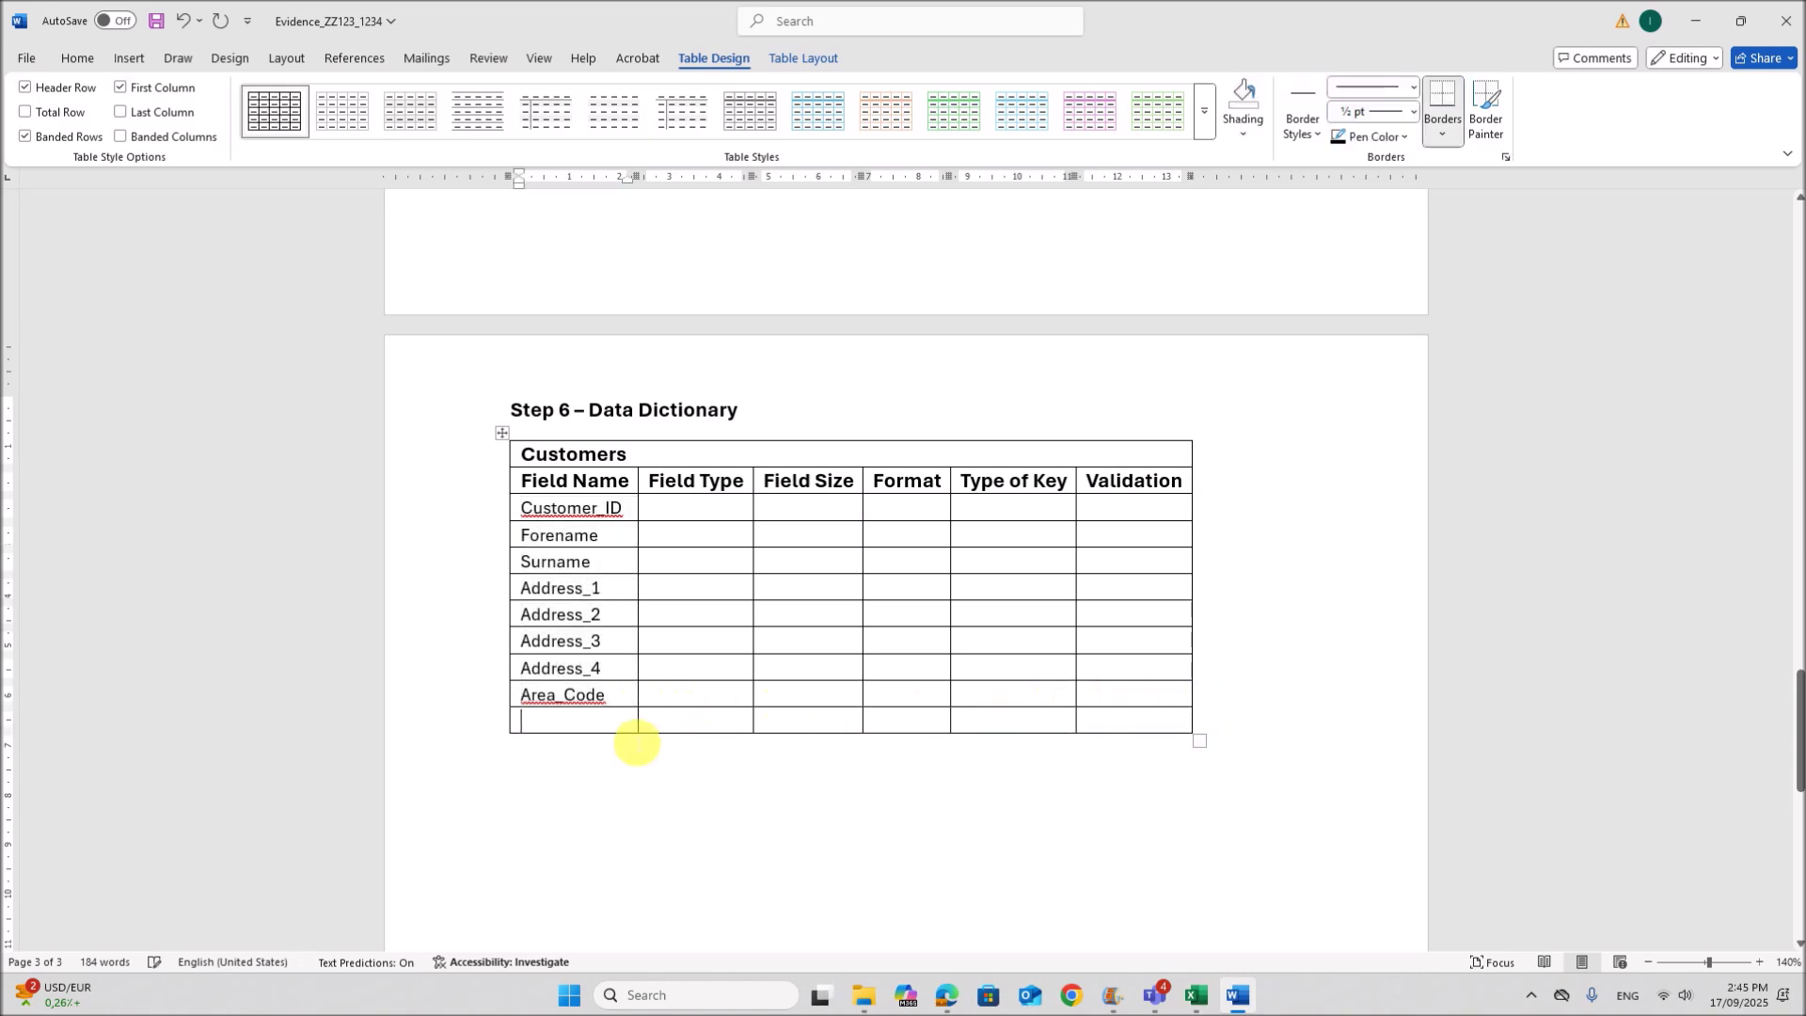
text(Telephone)
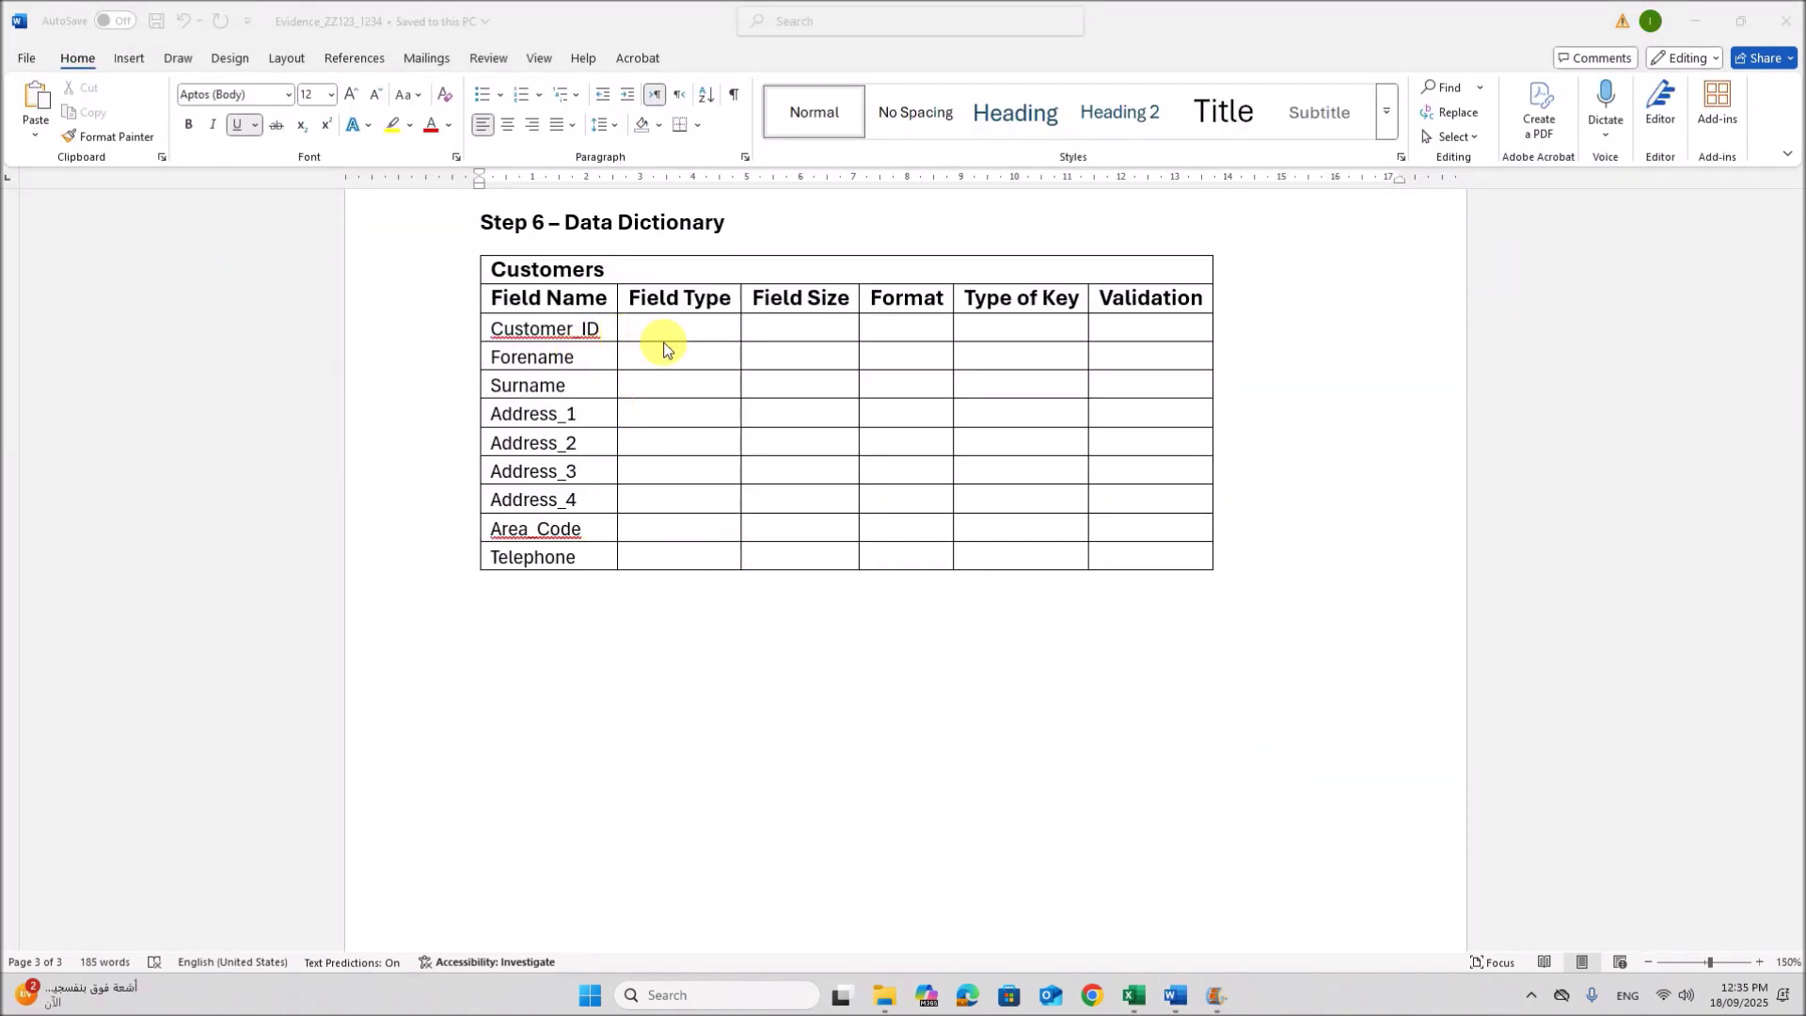
- Check the Customer_ID values in the Excel sheet, and enter Numeric as the Customer_ID field type in the Word data dictionary
click(1134, 996)
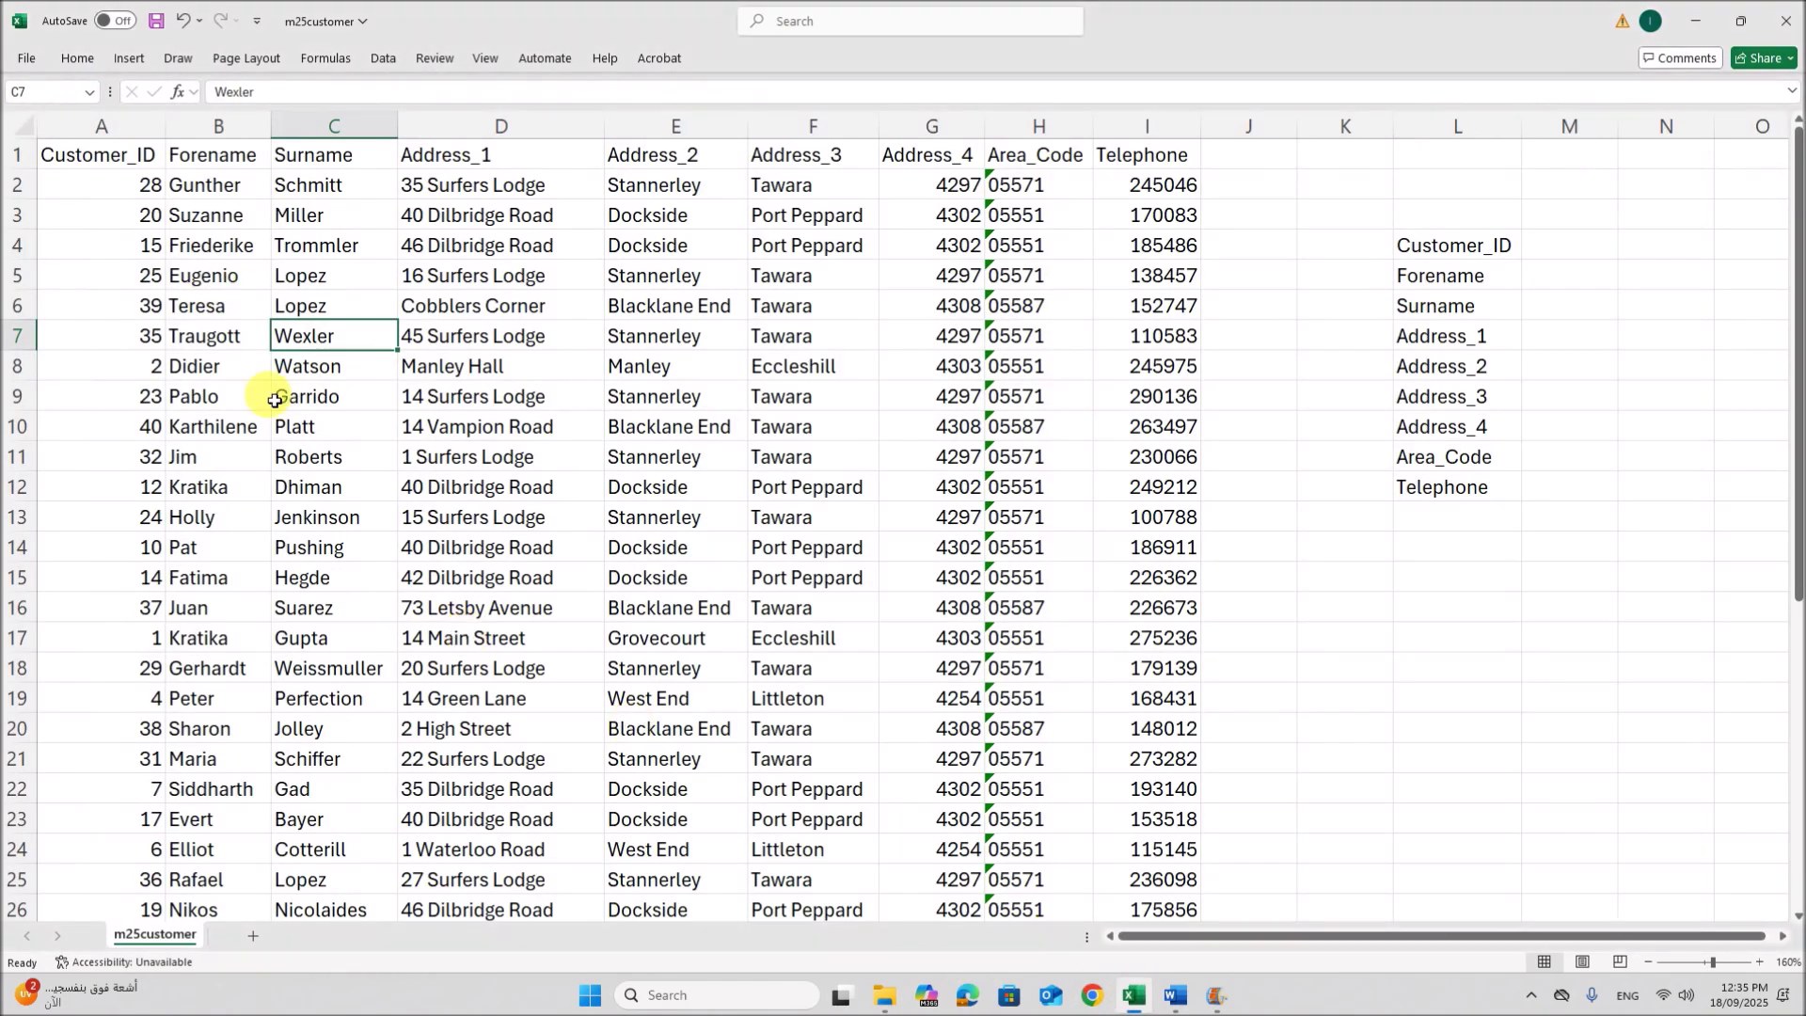
drag(139, 215, 126, 396)
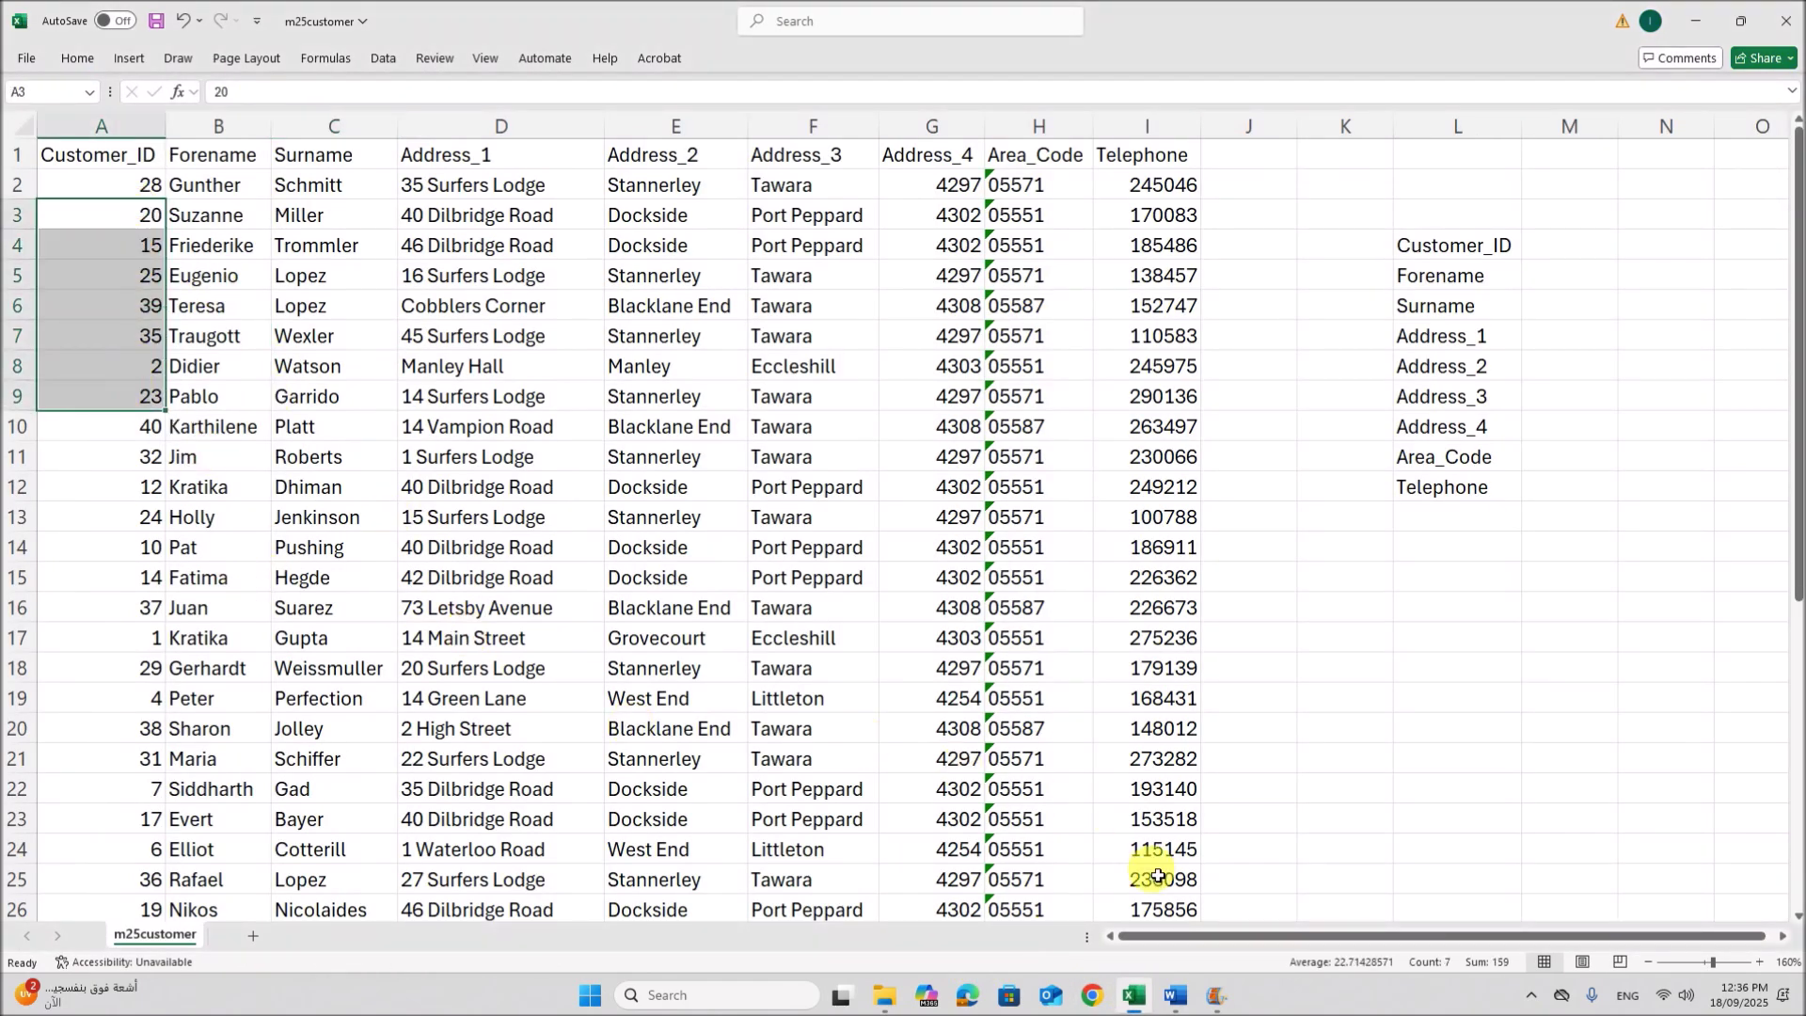
click(1177, 993)
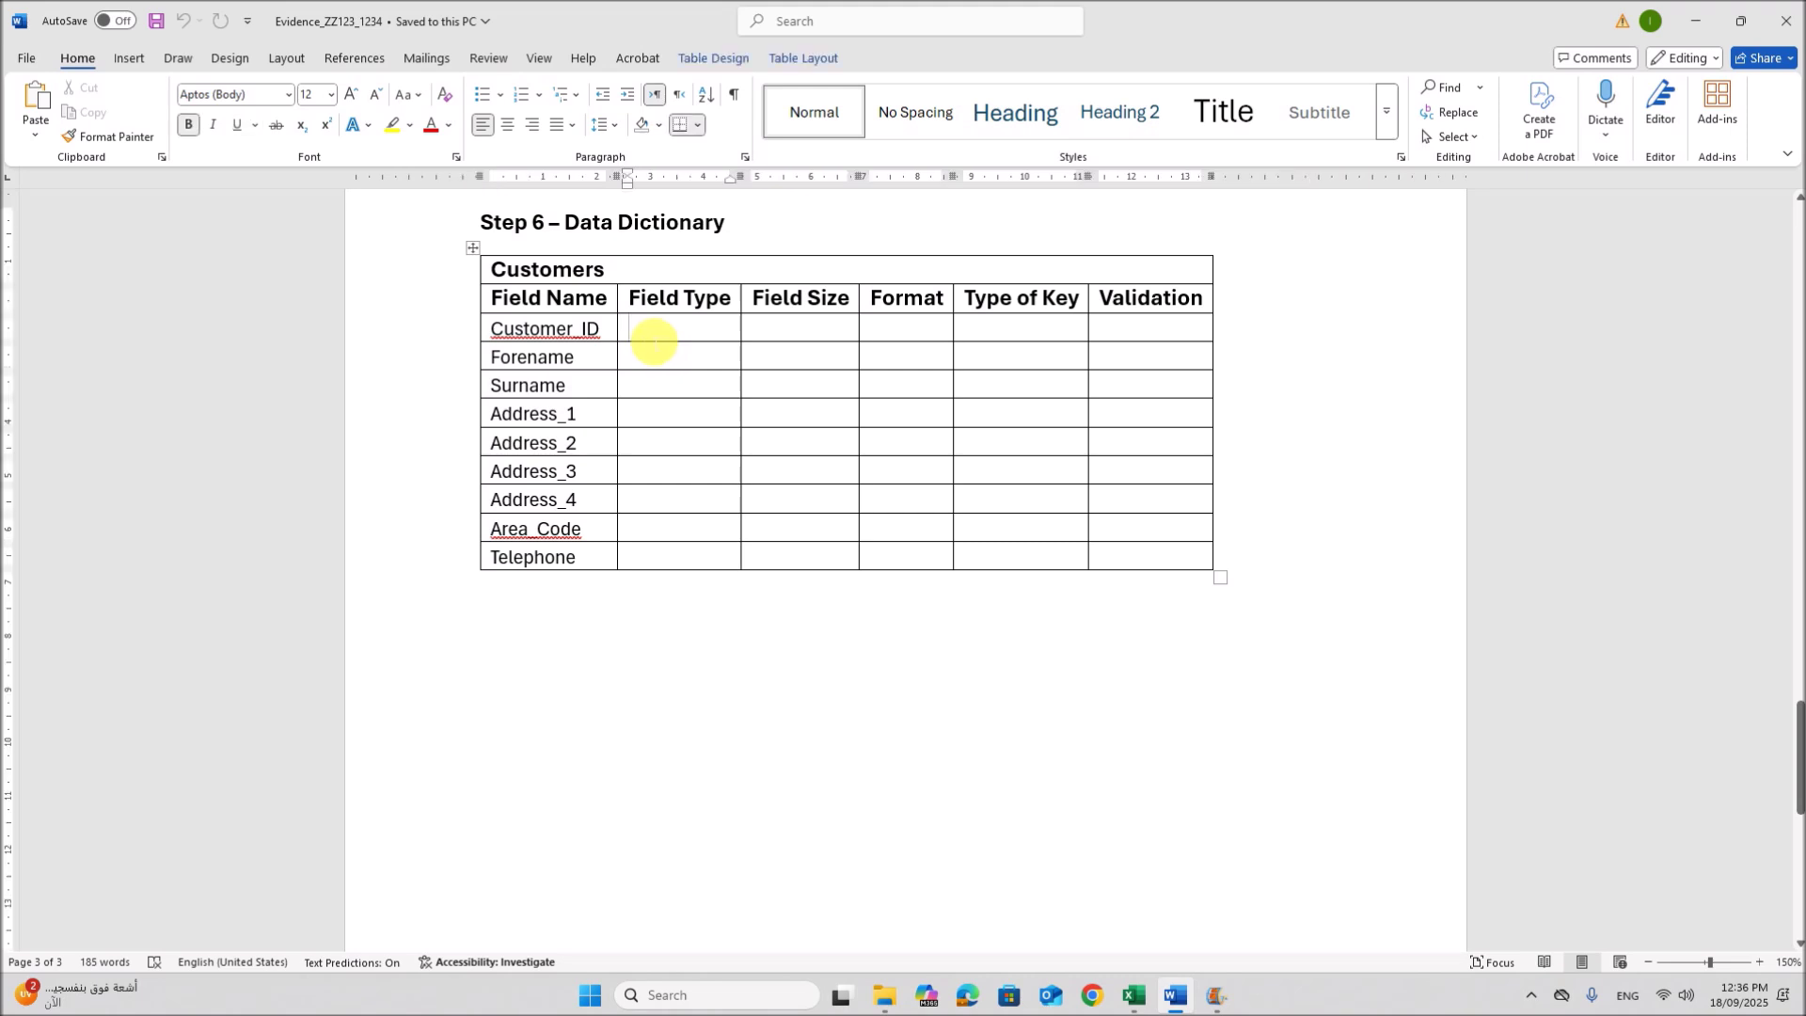
click(655, 342)
text(Numeric)
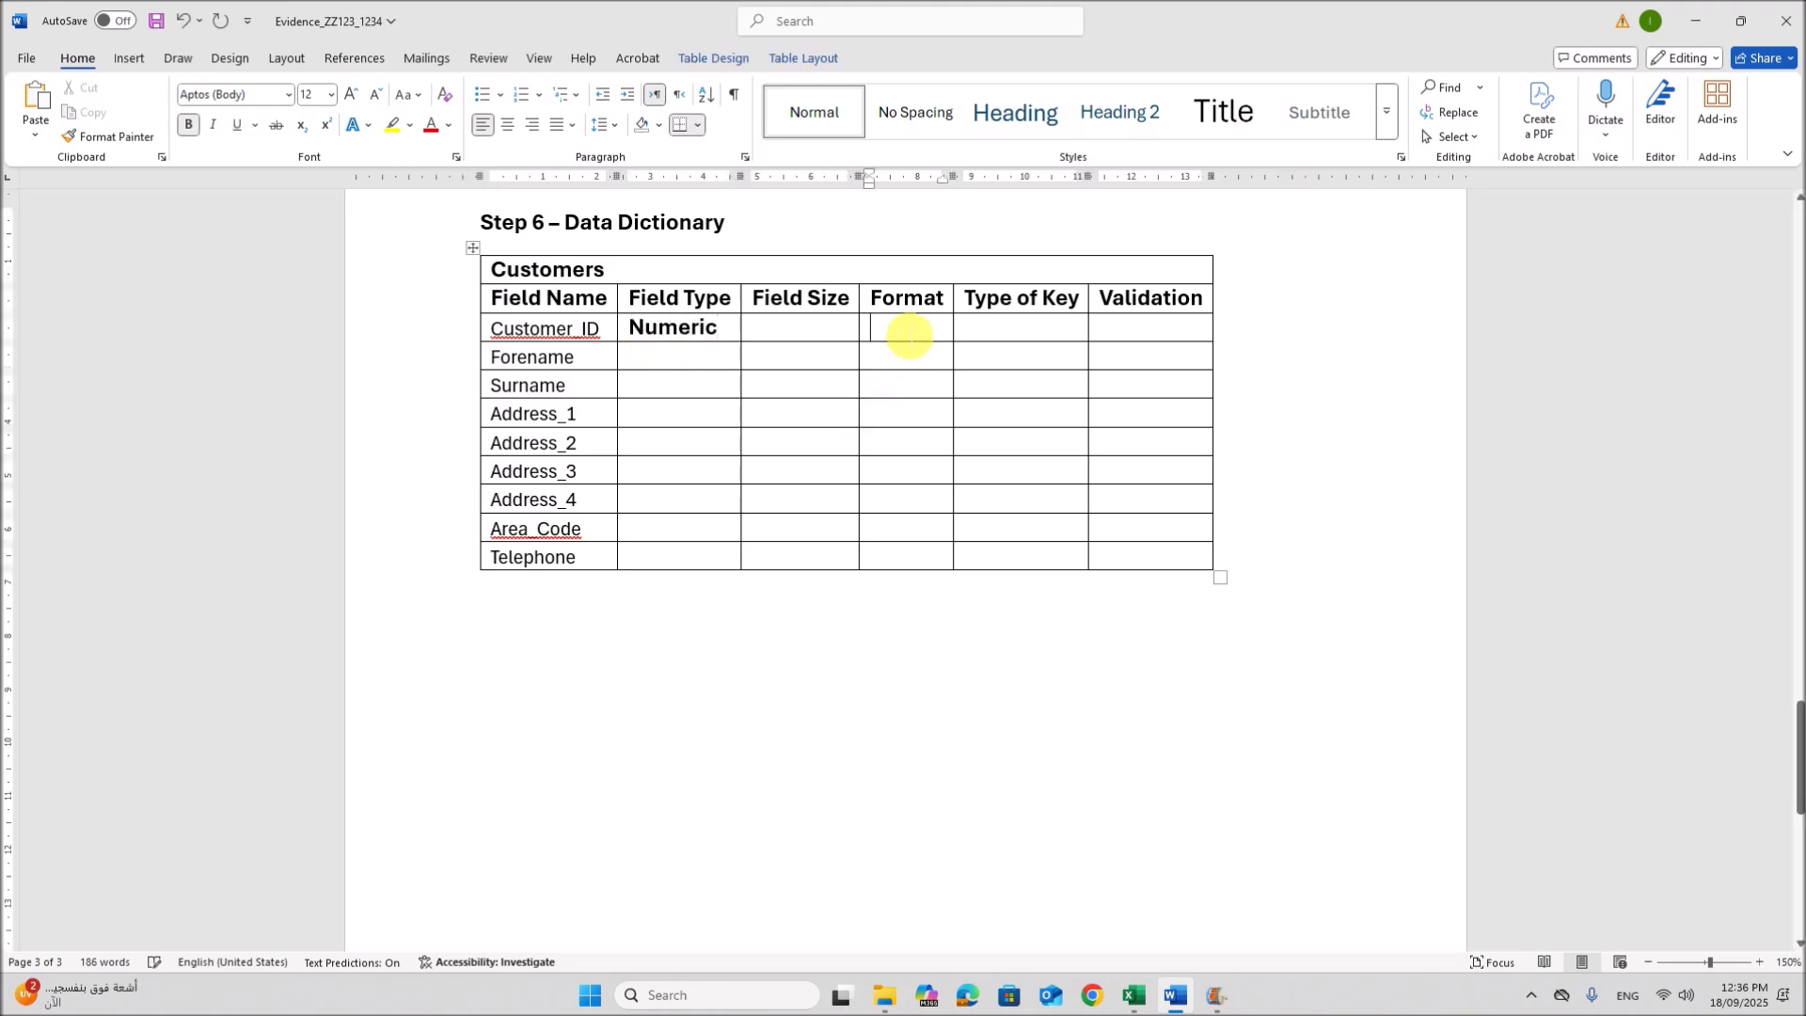
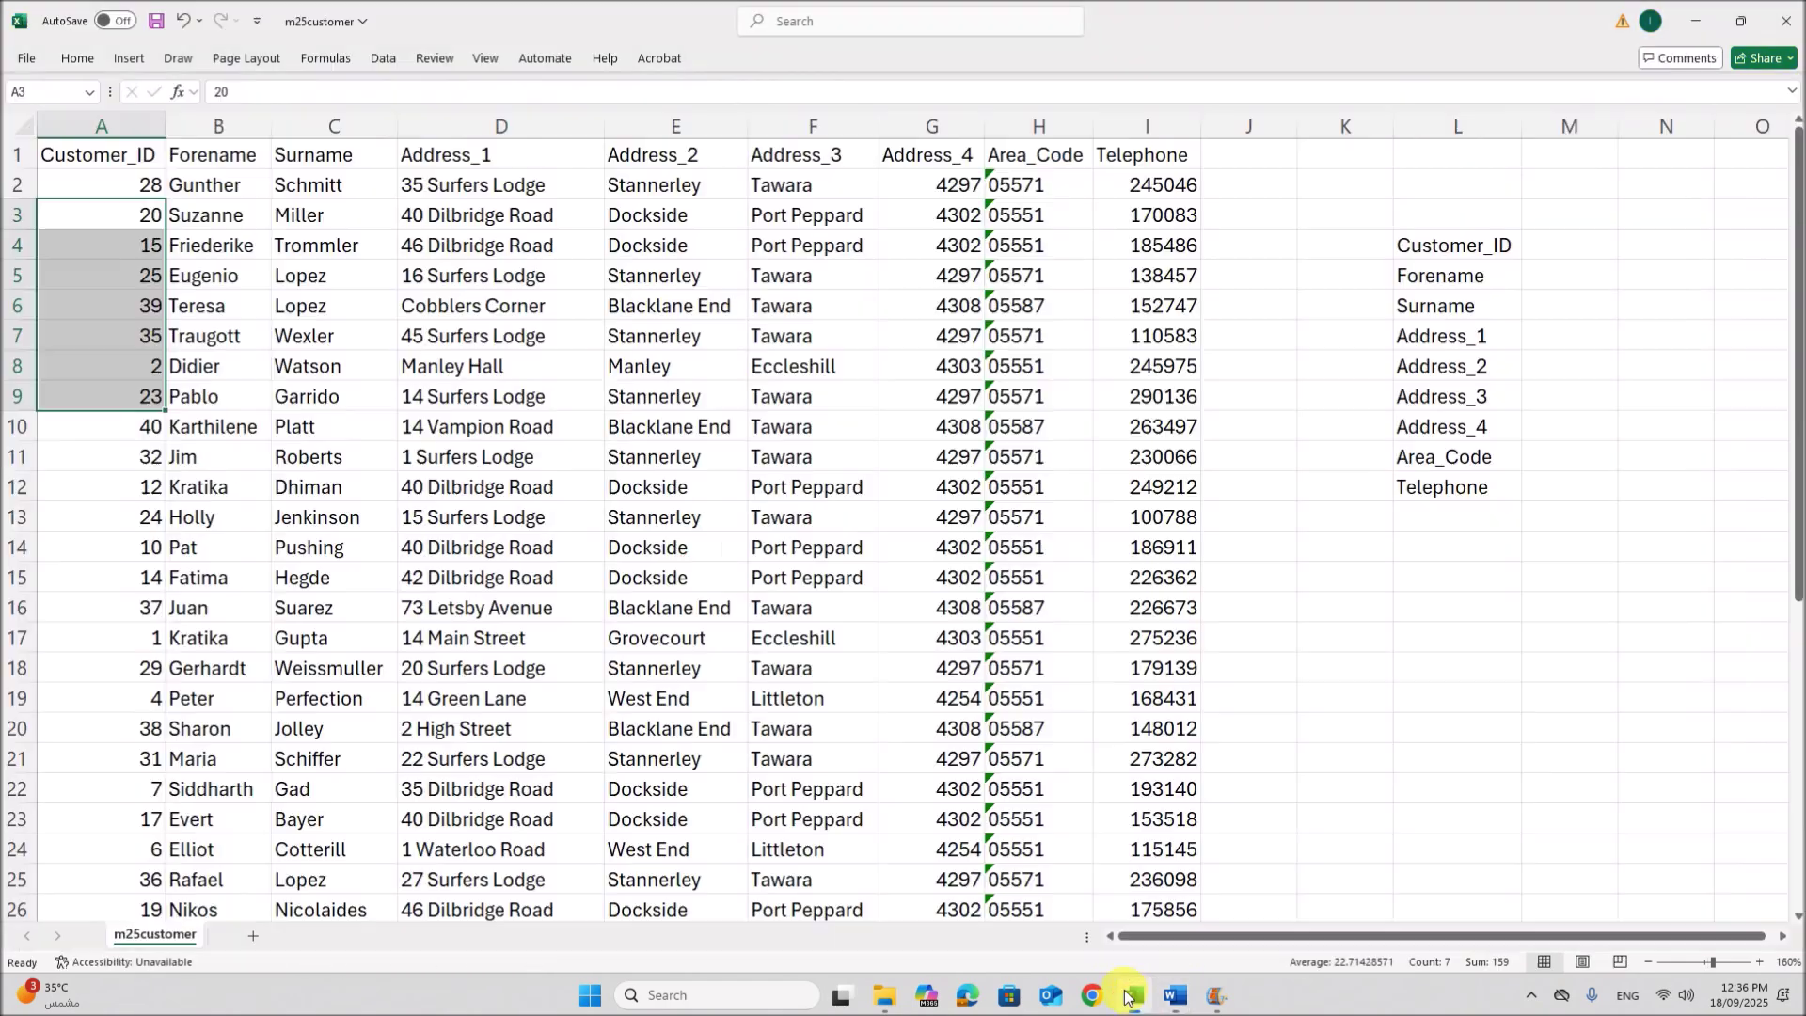
- Check the name and address values in the Excel sheet, and enter Text as the field type for Forename through Address_4 in the Word table
click(262, 188)
click(338, 185)
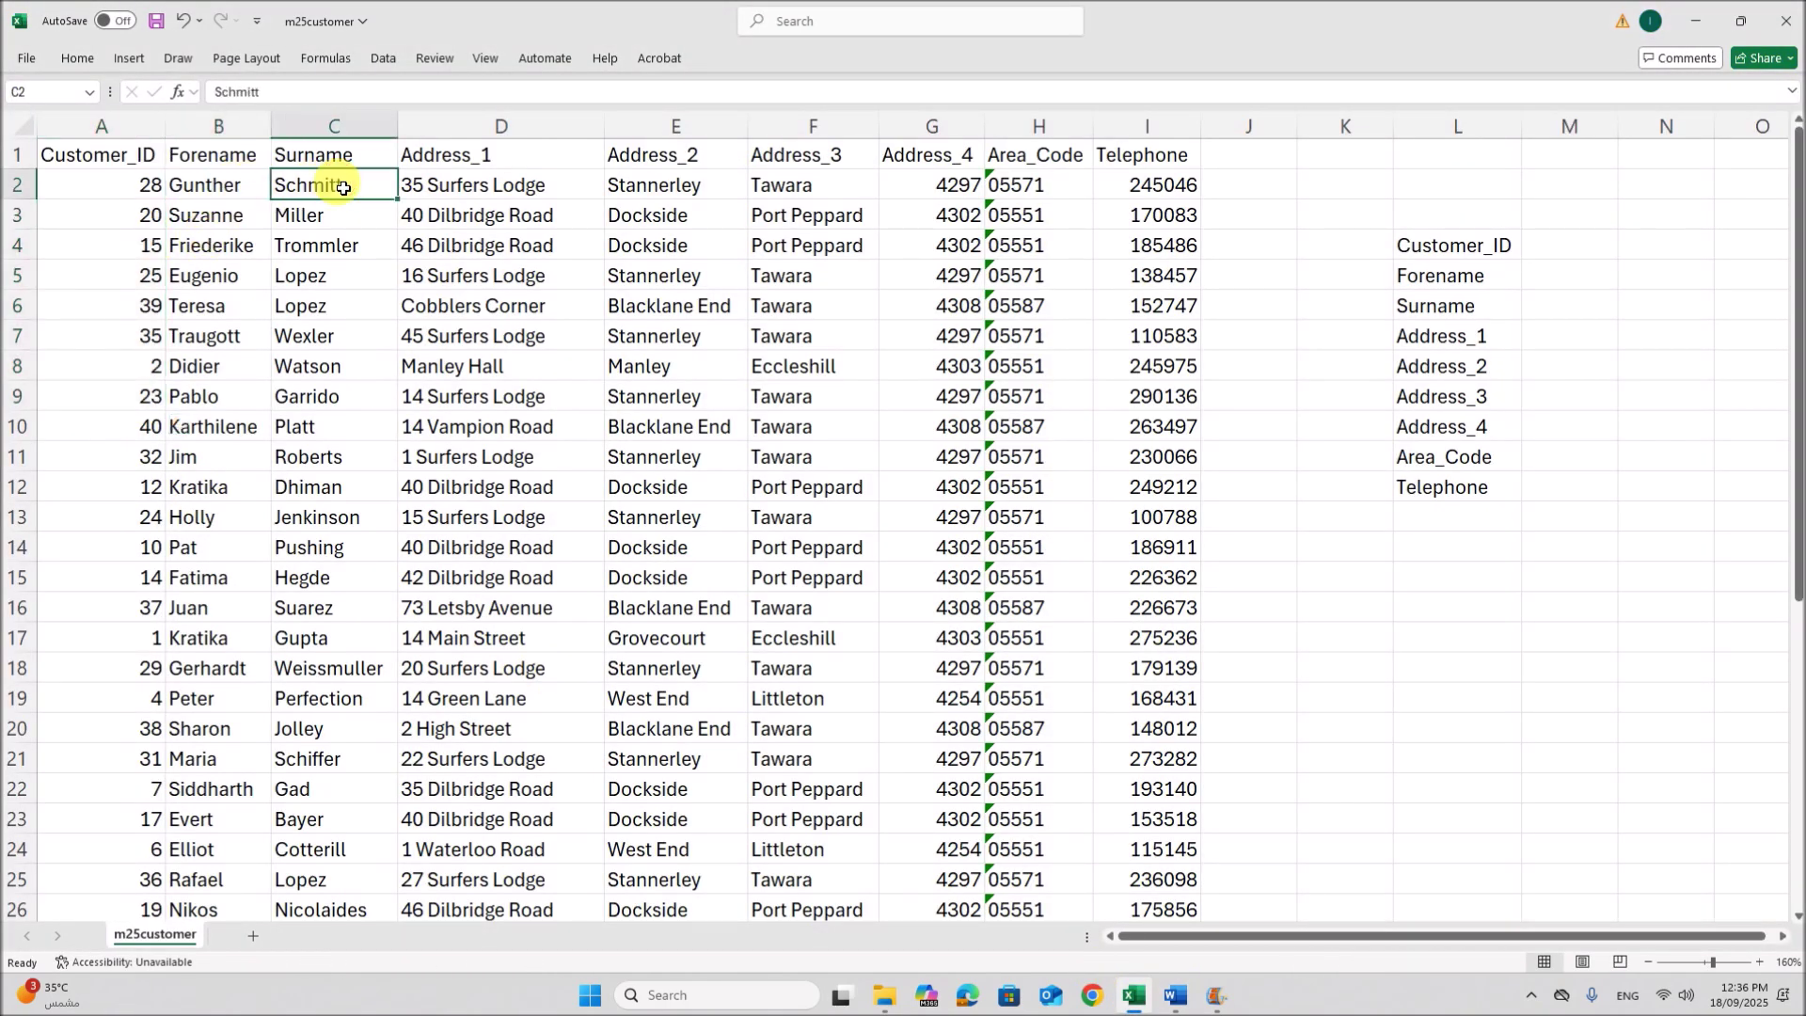
click(543, 186)
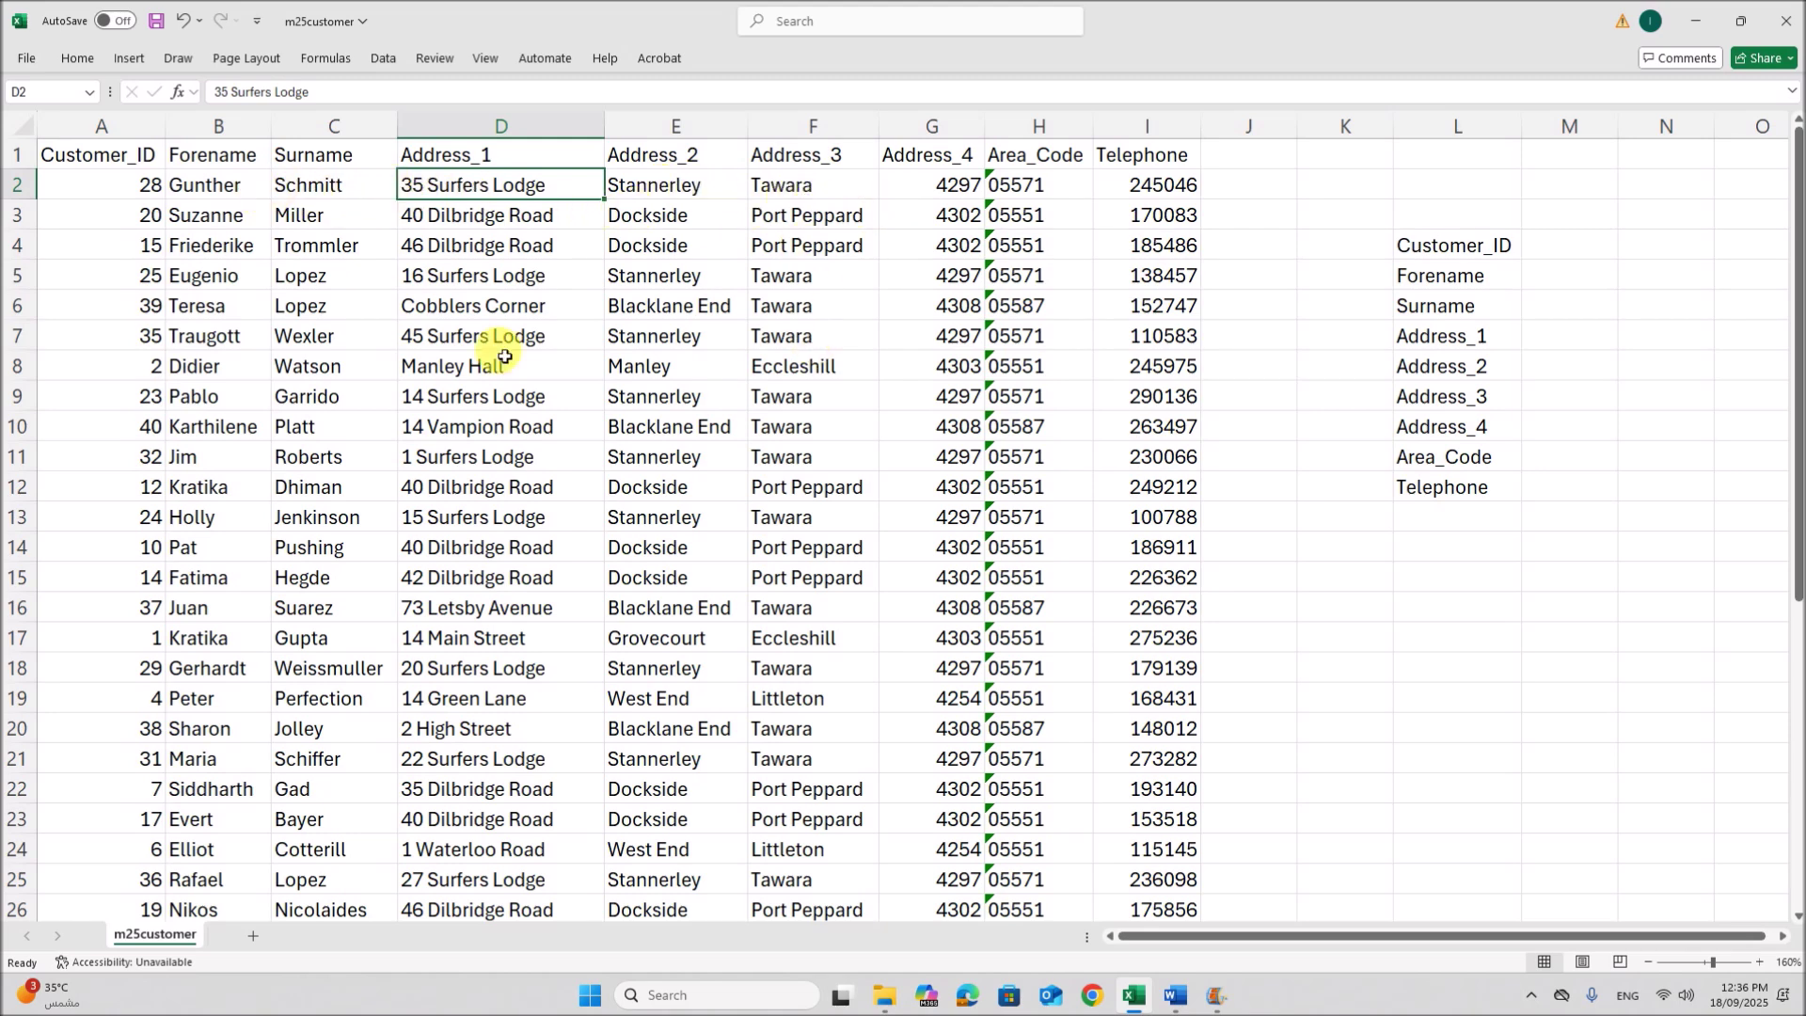
click(1089, 864)
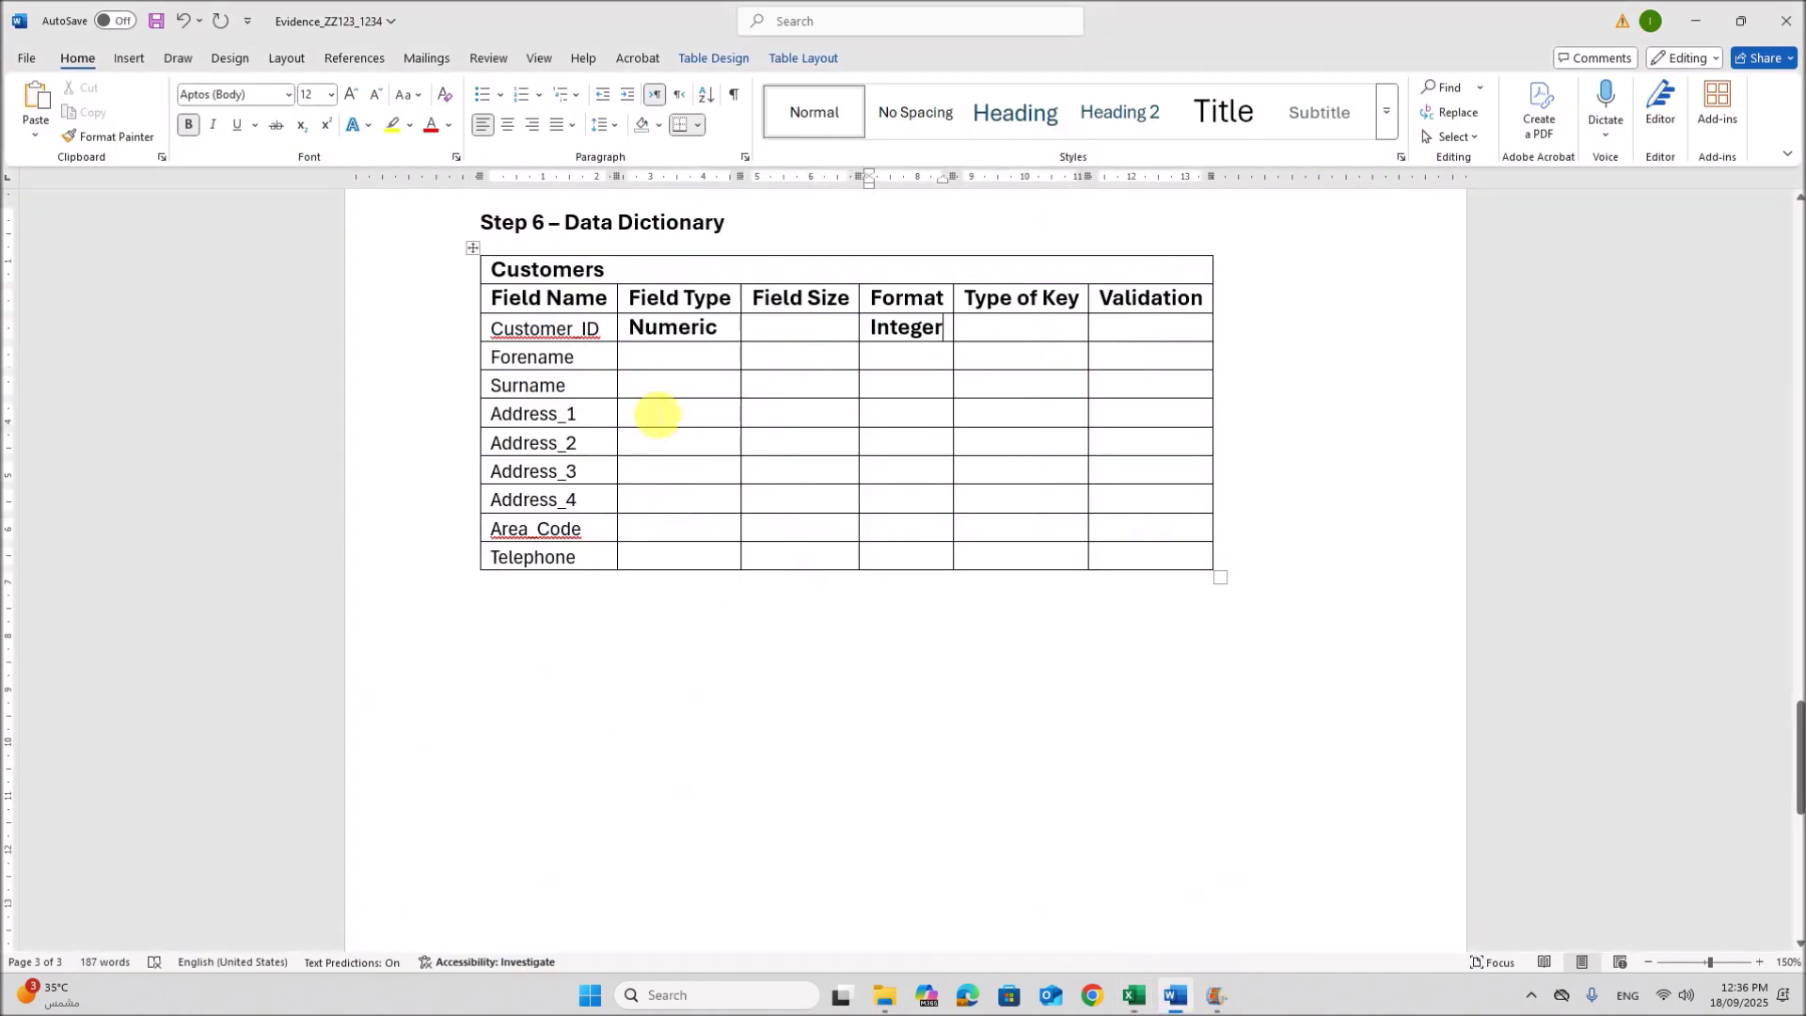
click(679, 360)
text(Text)
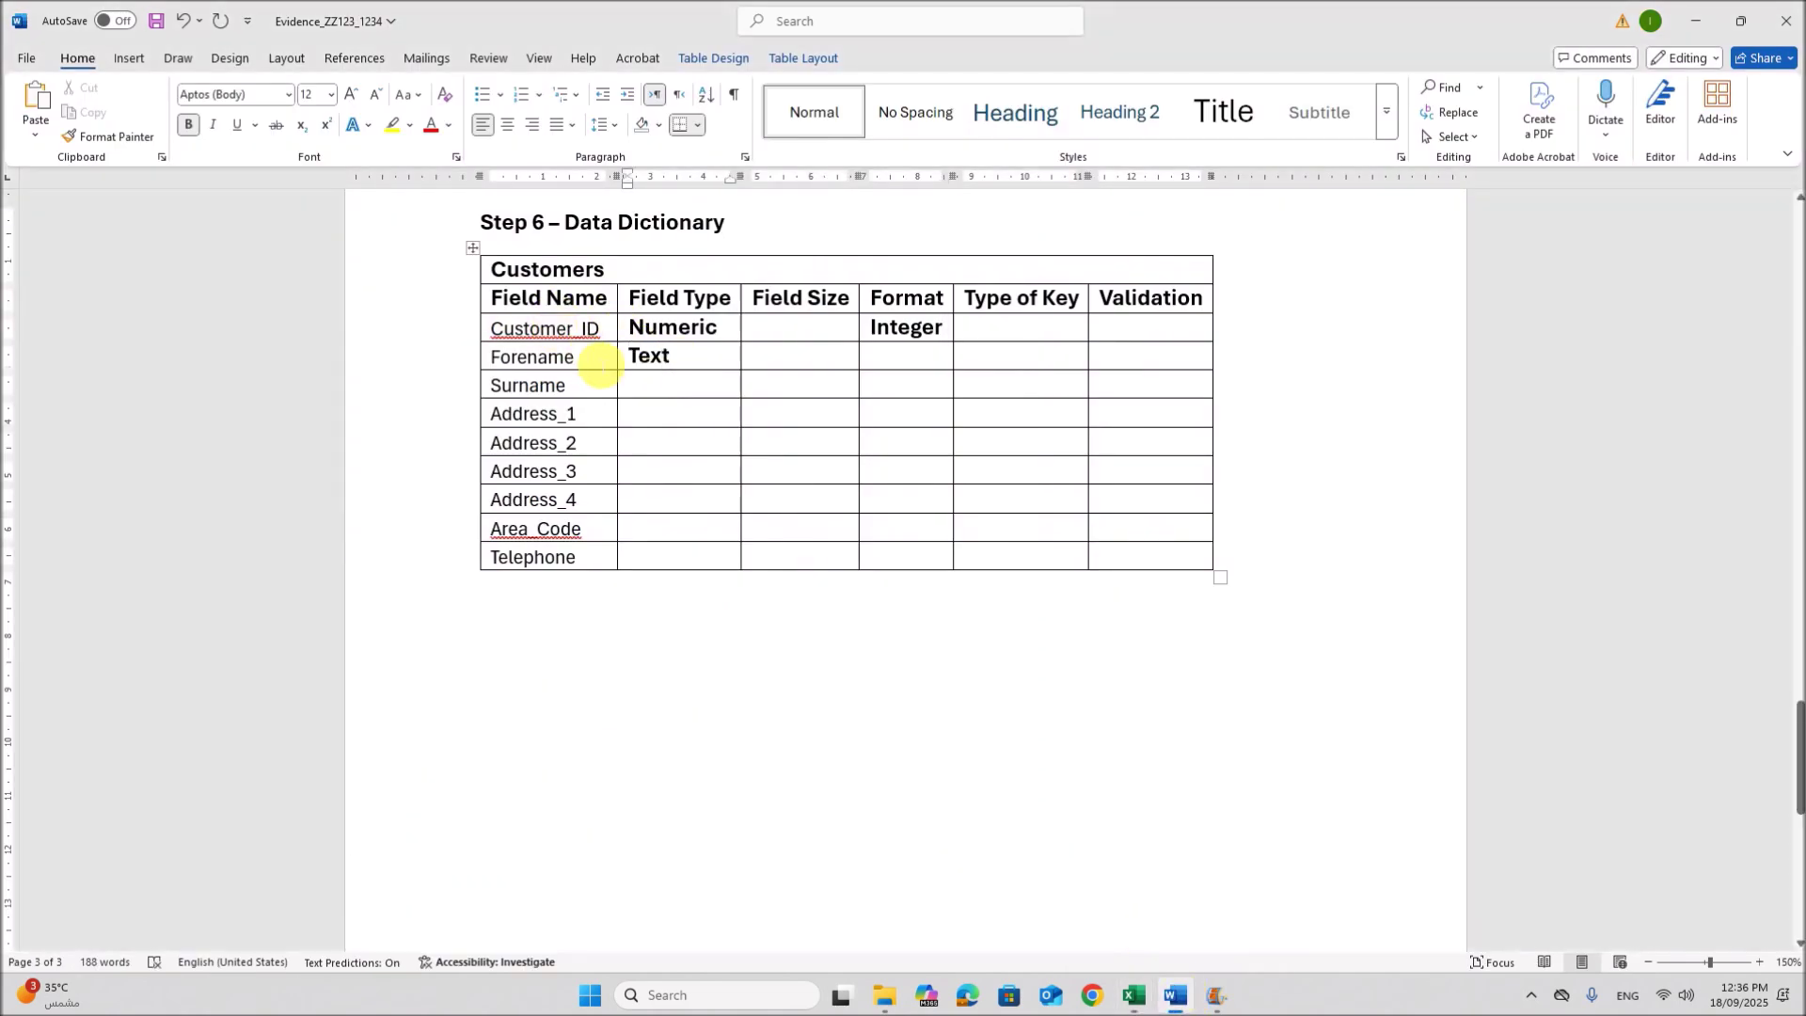
drag(631, 367, 649, 508)
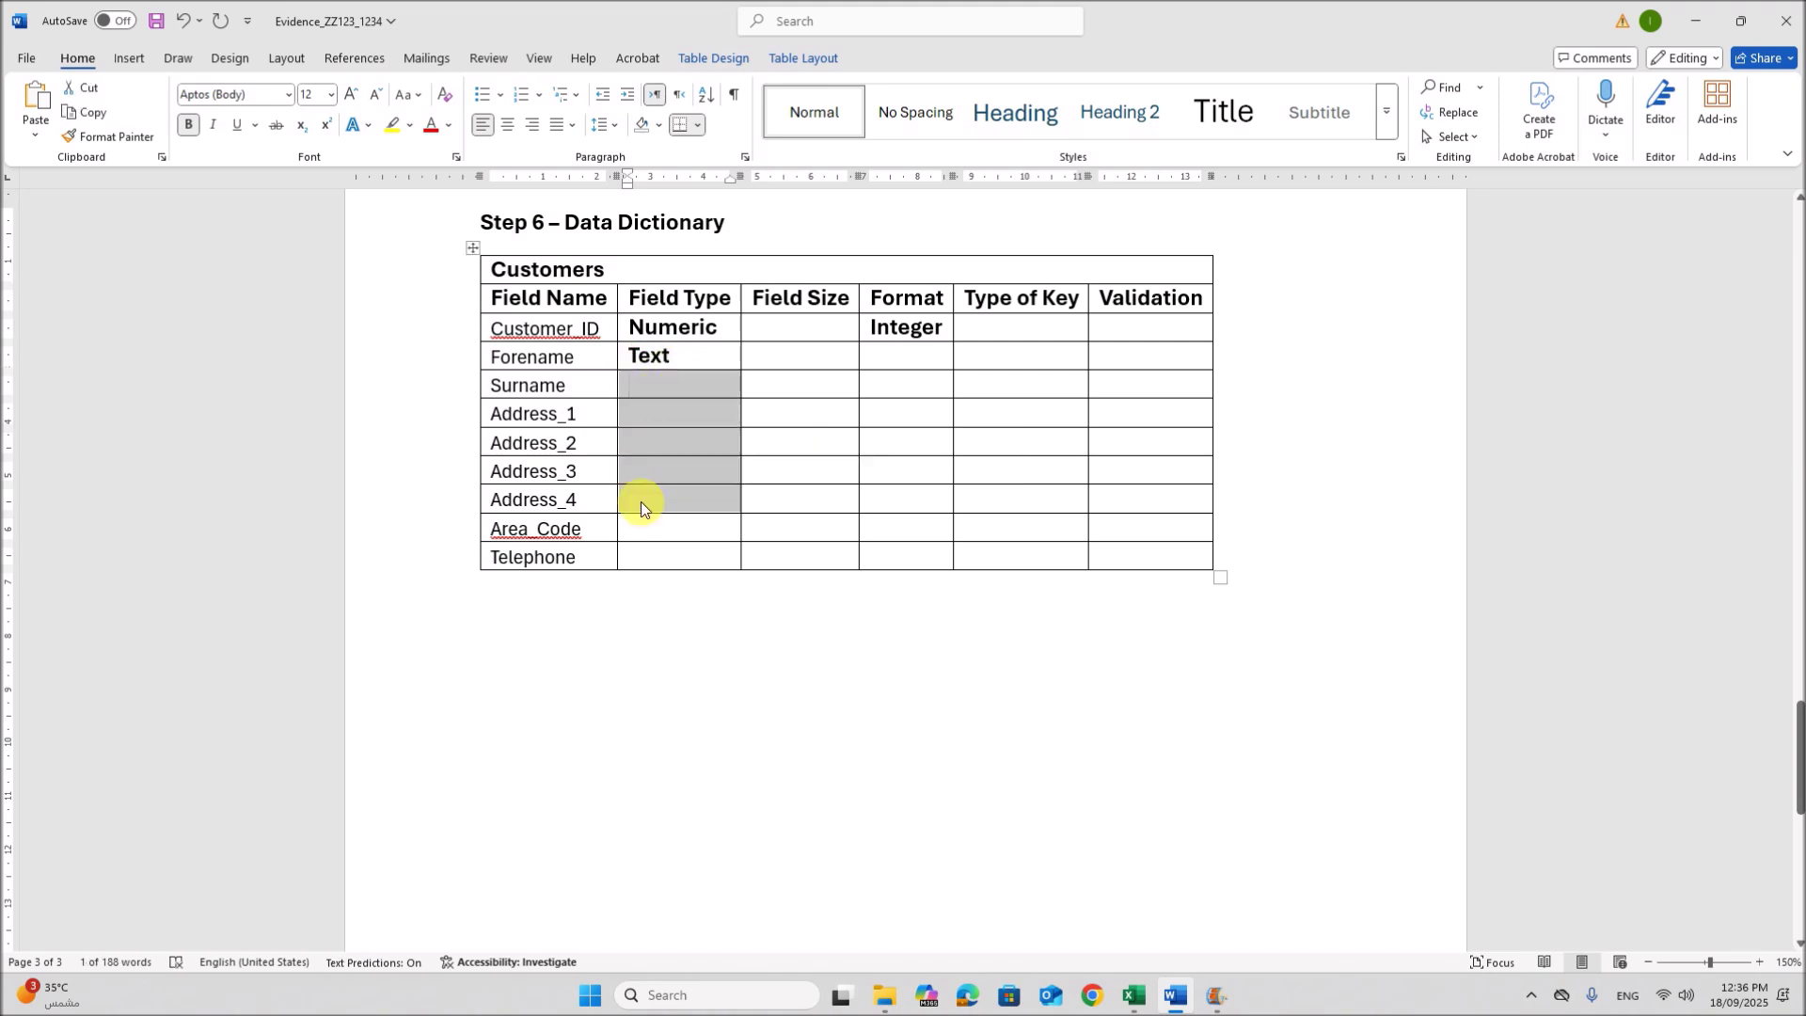
text(Text Text Text Text Text)
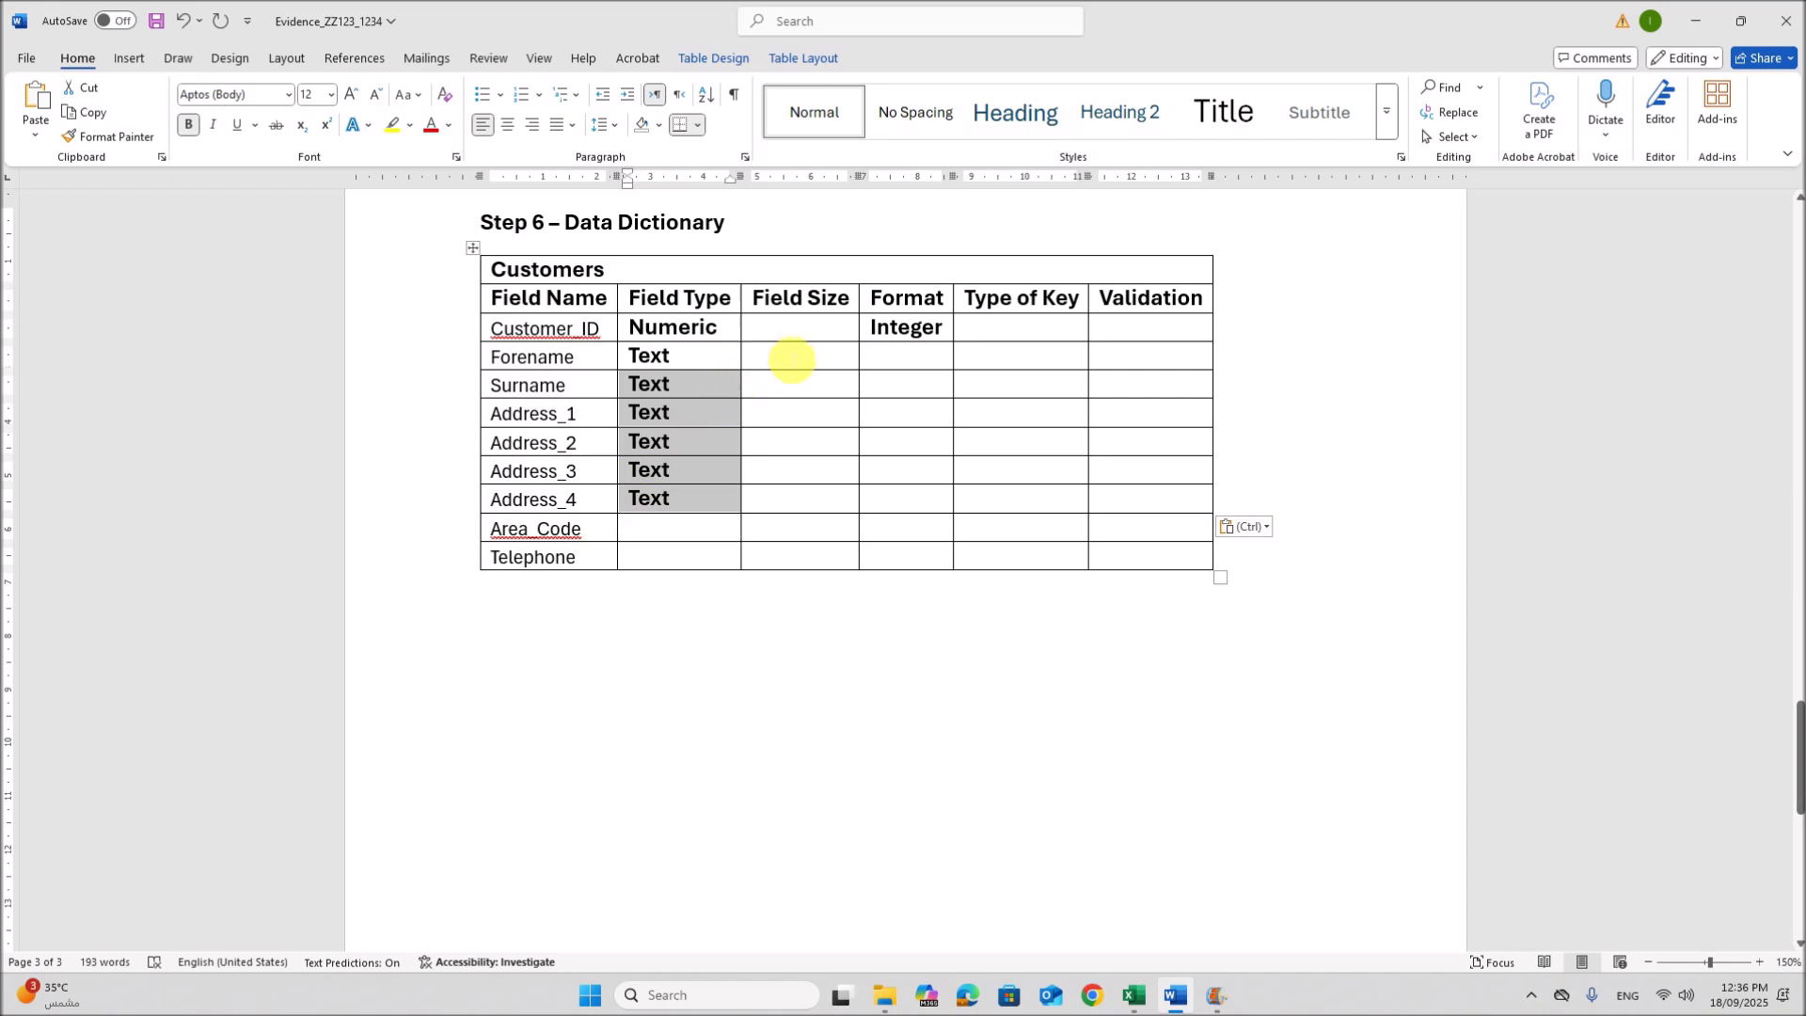
- Review the name and address columns in Excel, and enter 25 as the field size for Forename through Address_4 in the Word table
click(791, 360)
click(1133, 995)
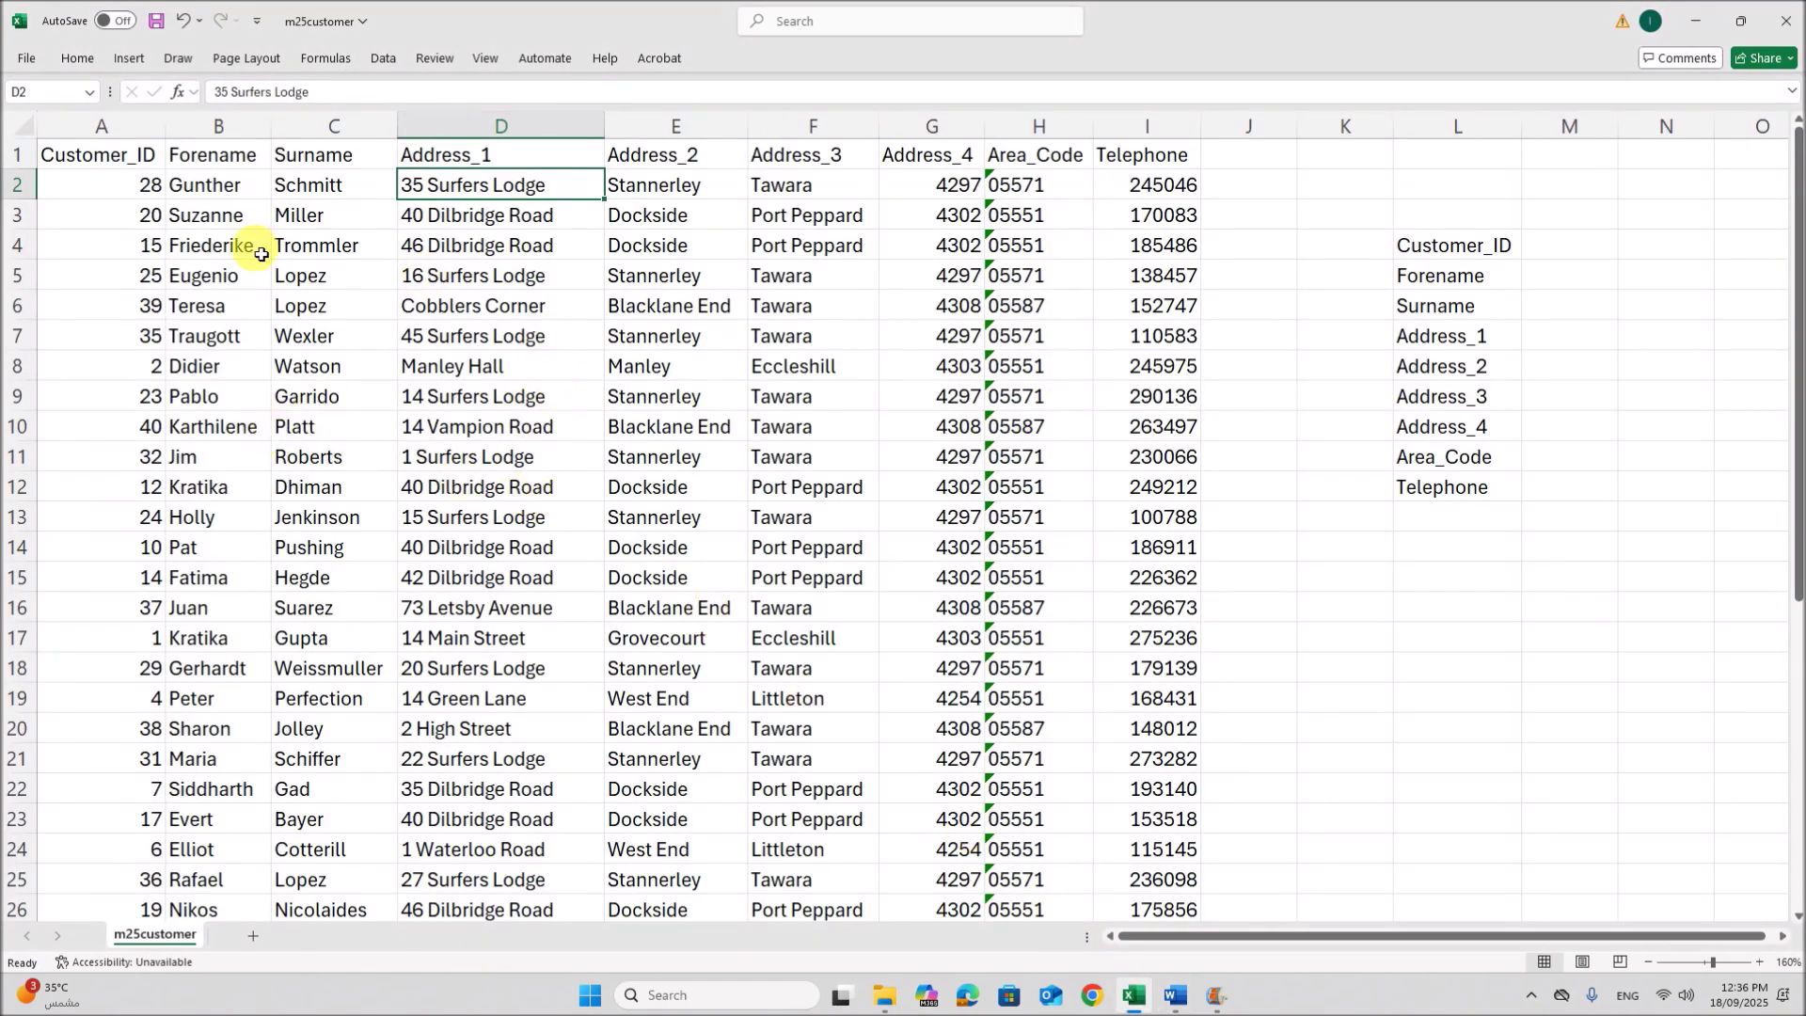
drag(223, 198, 804, 282)
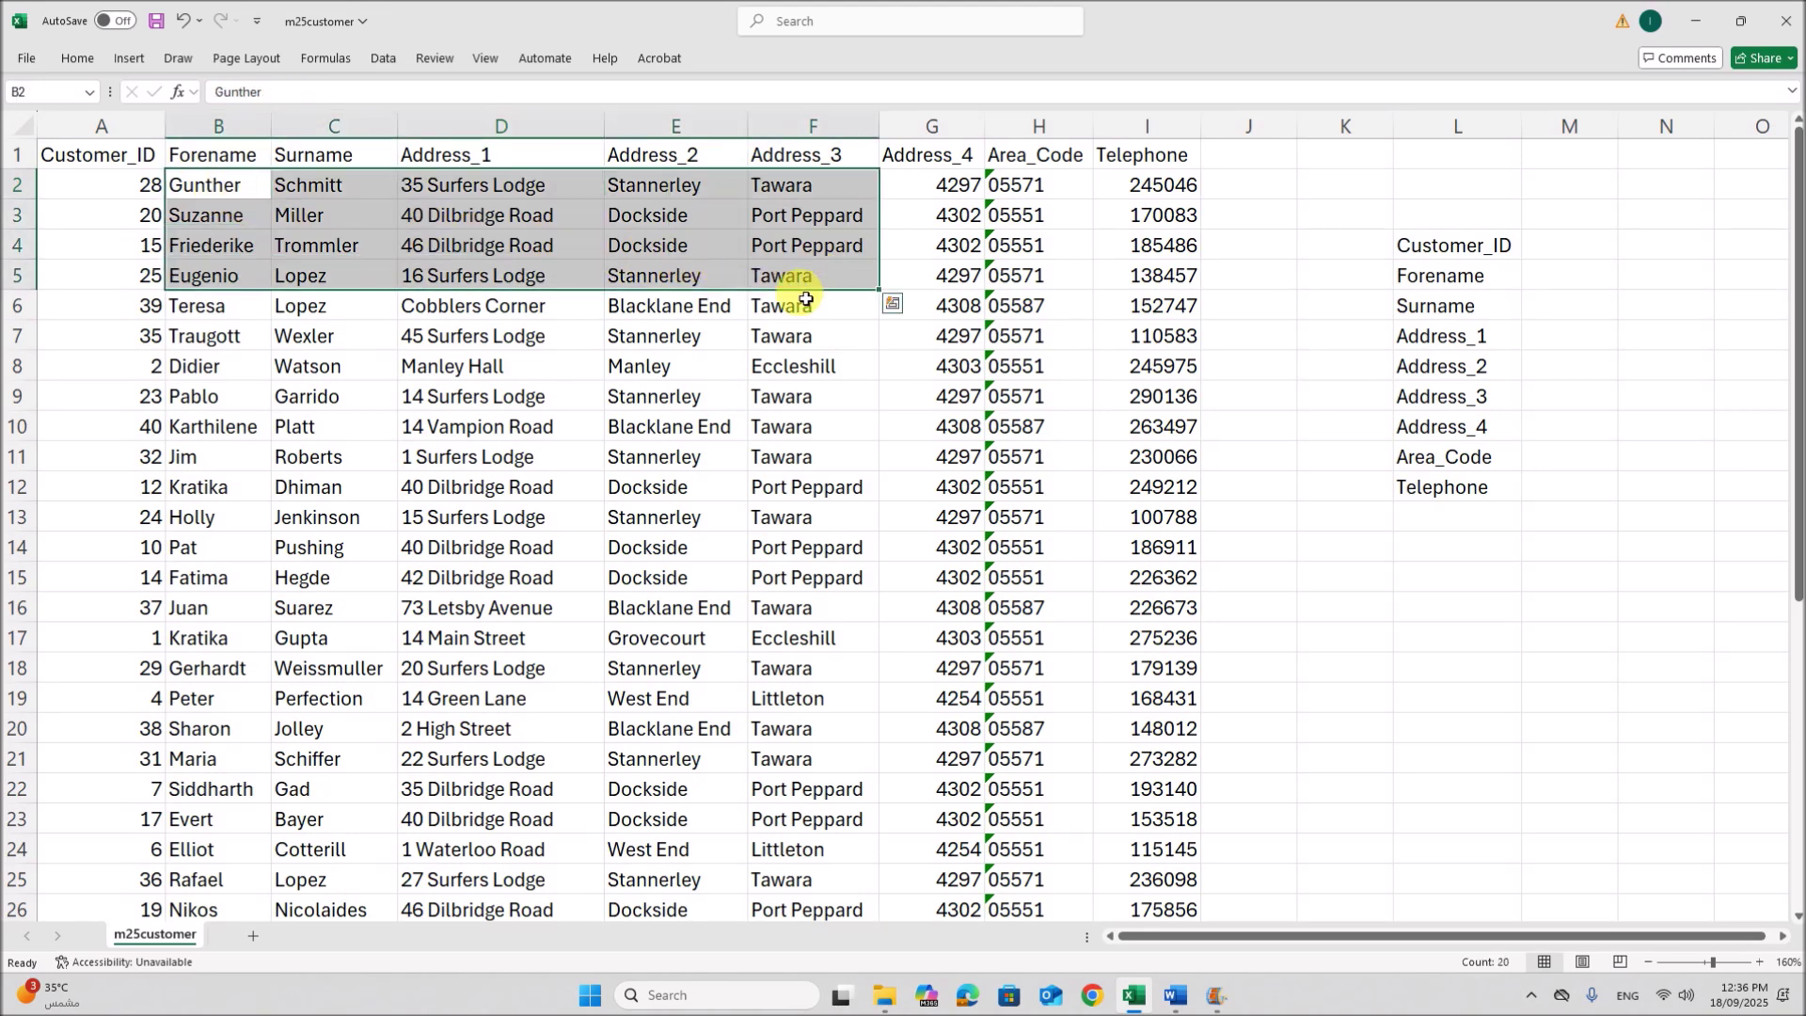
click(1175, 995)
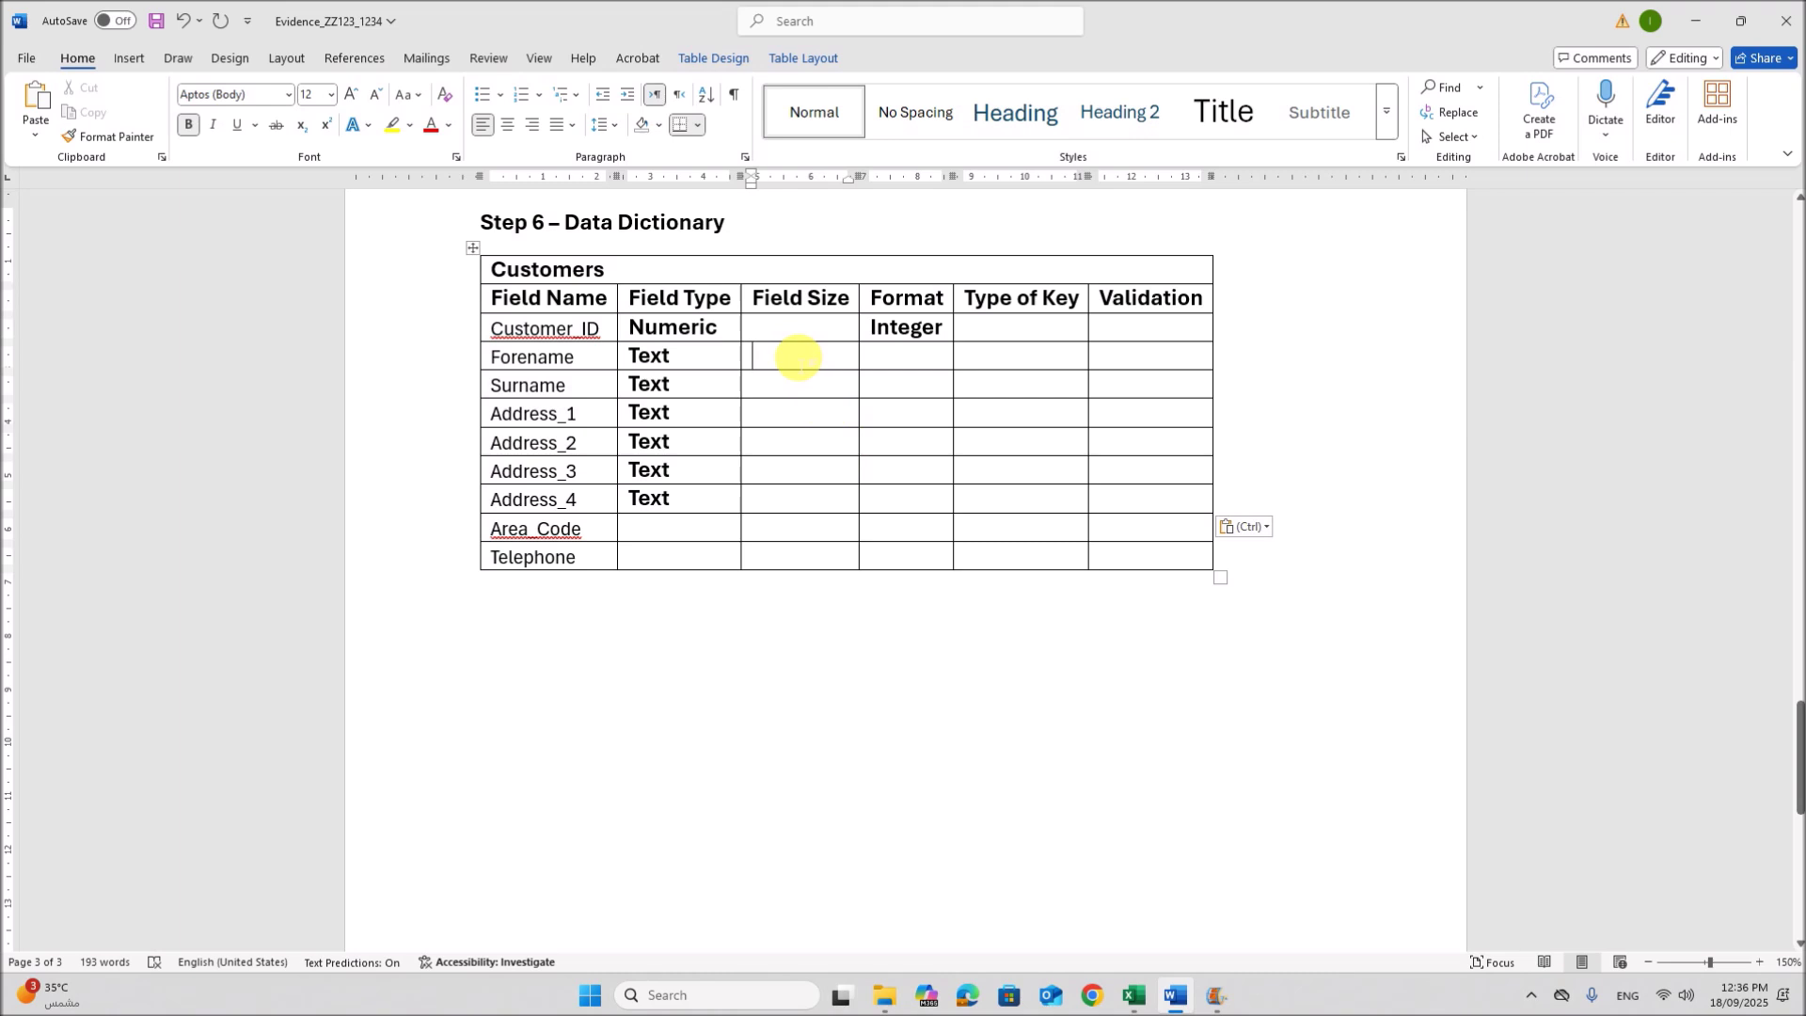
text(25)
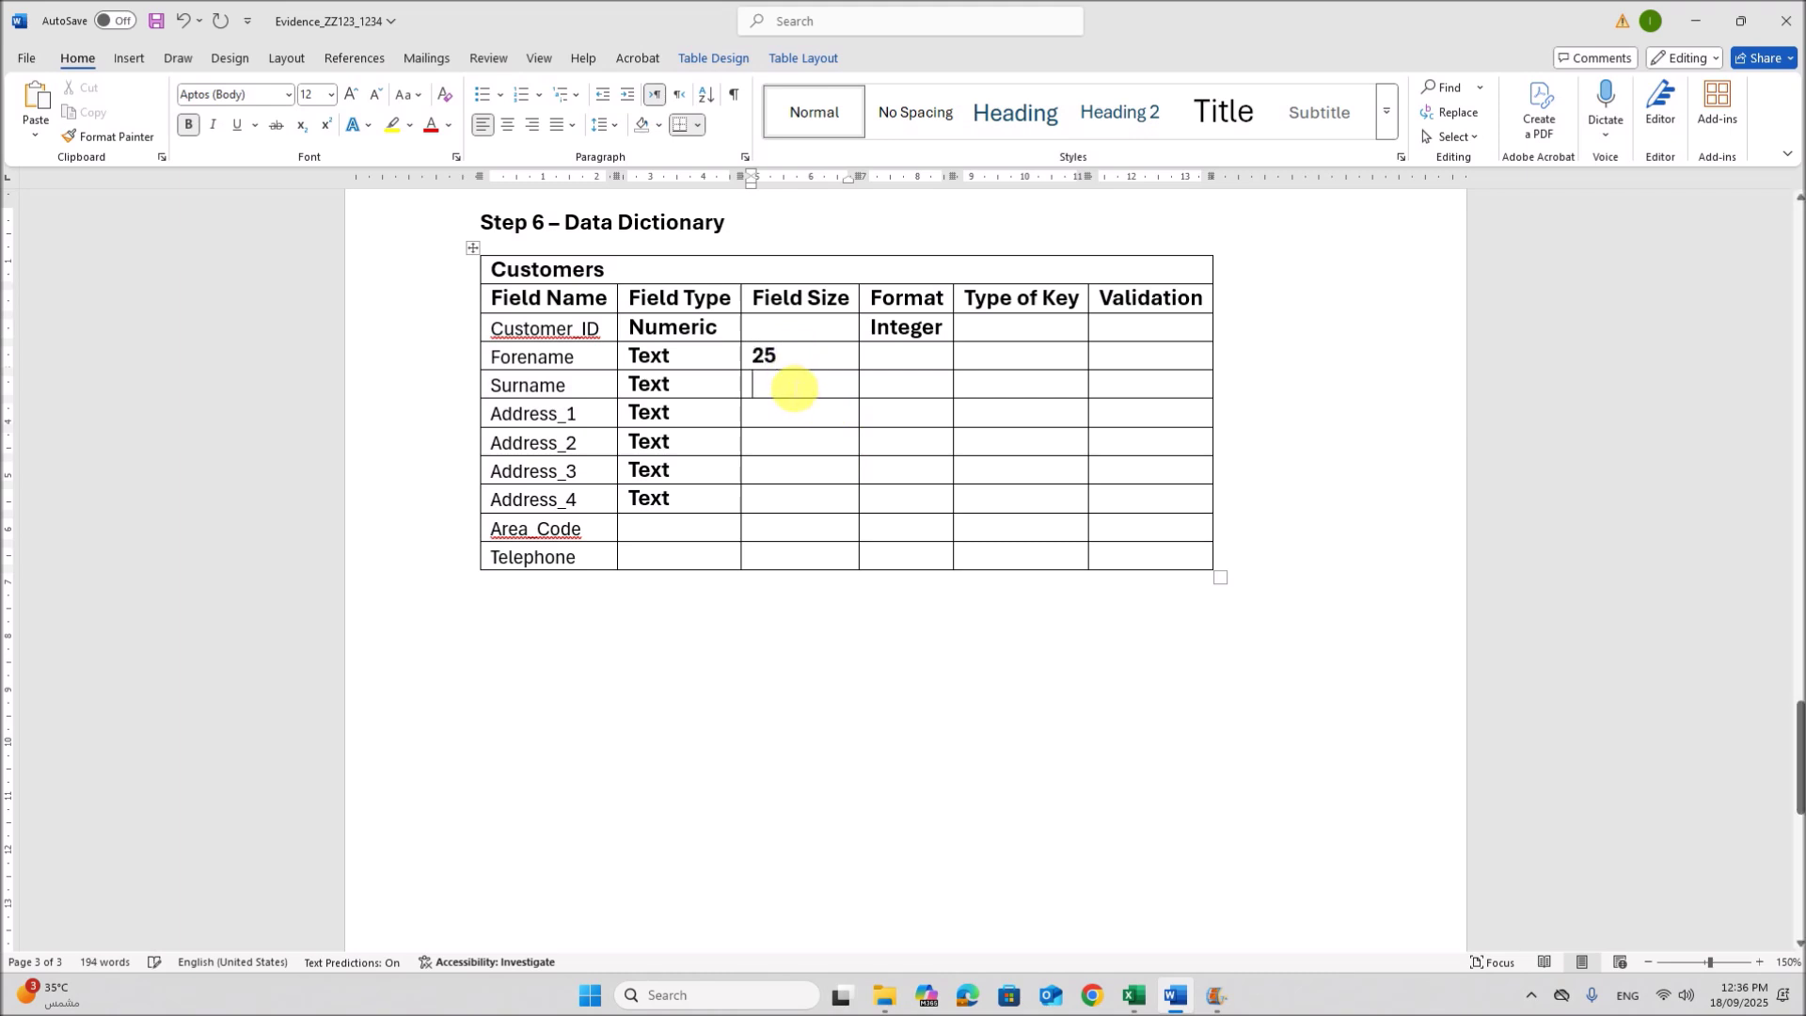
text(25)
click(790, 410)
text(25)
click(778, 444)
text(25)
click(765, 476)
text(25)
click(766, 492)
text(25)
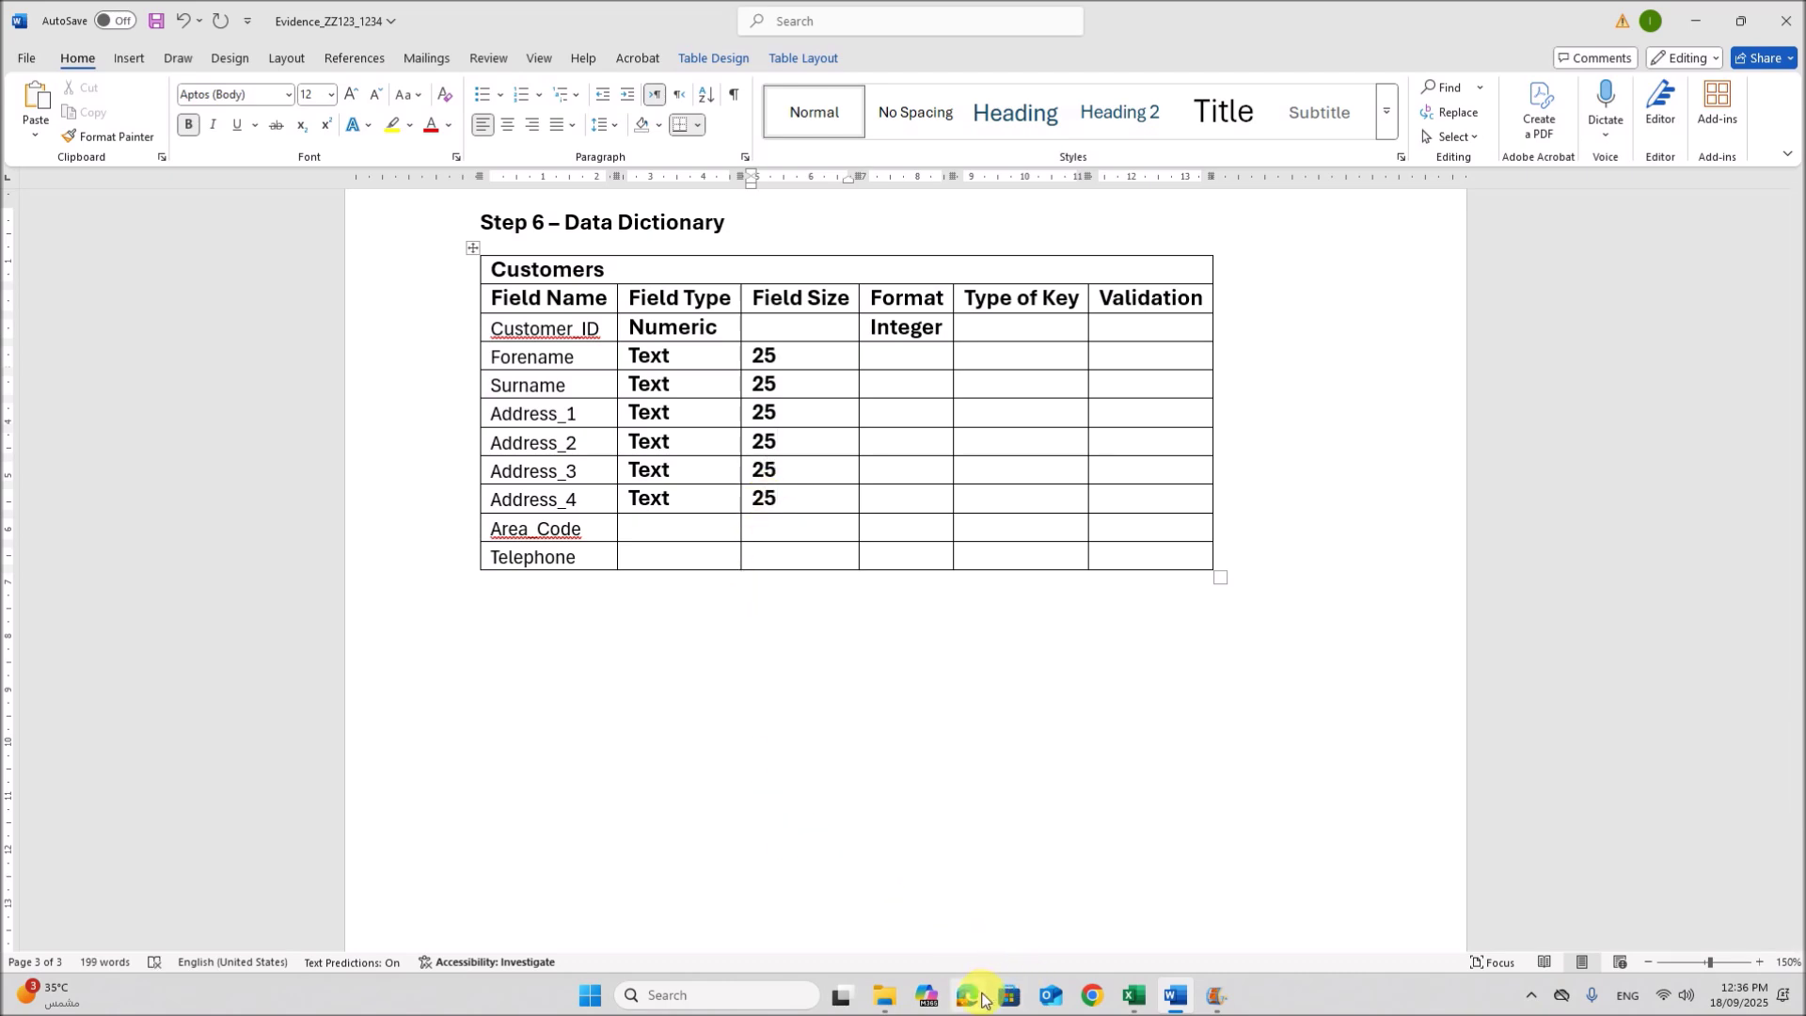
- Check the length of all Address_4 values in the Excel sheet, and set the Address_4 field size to 4 in the Word table
click(1132, 996)
click(872, 453)
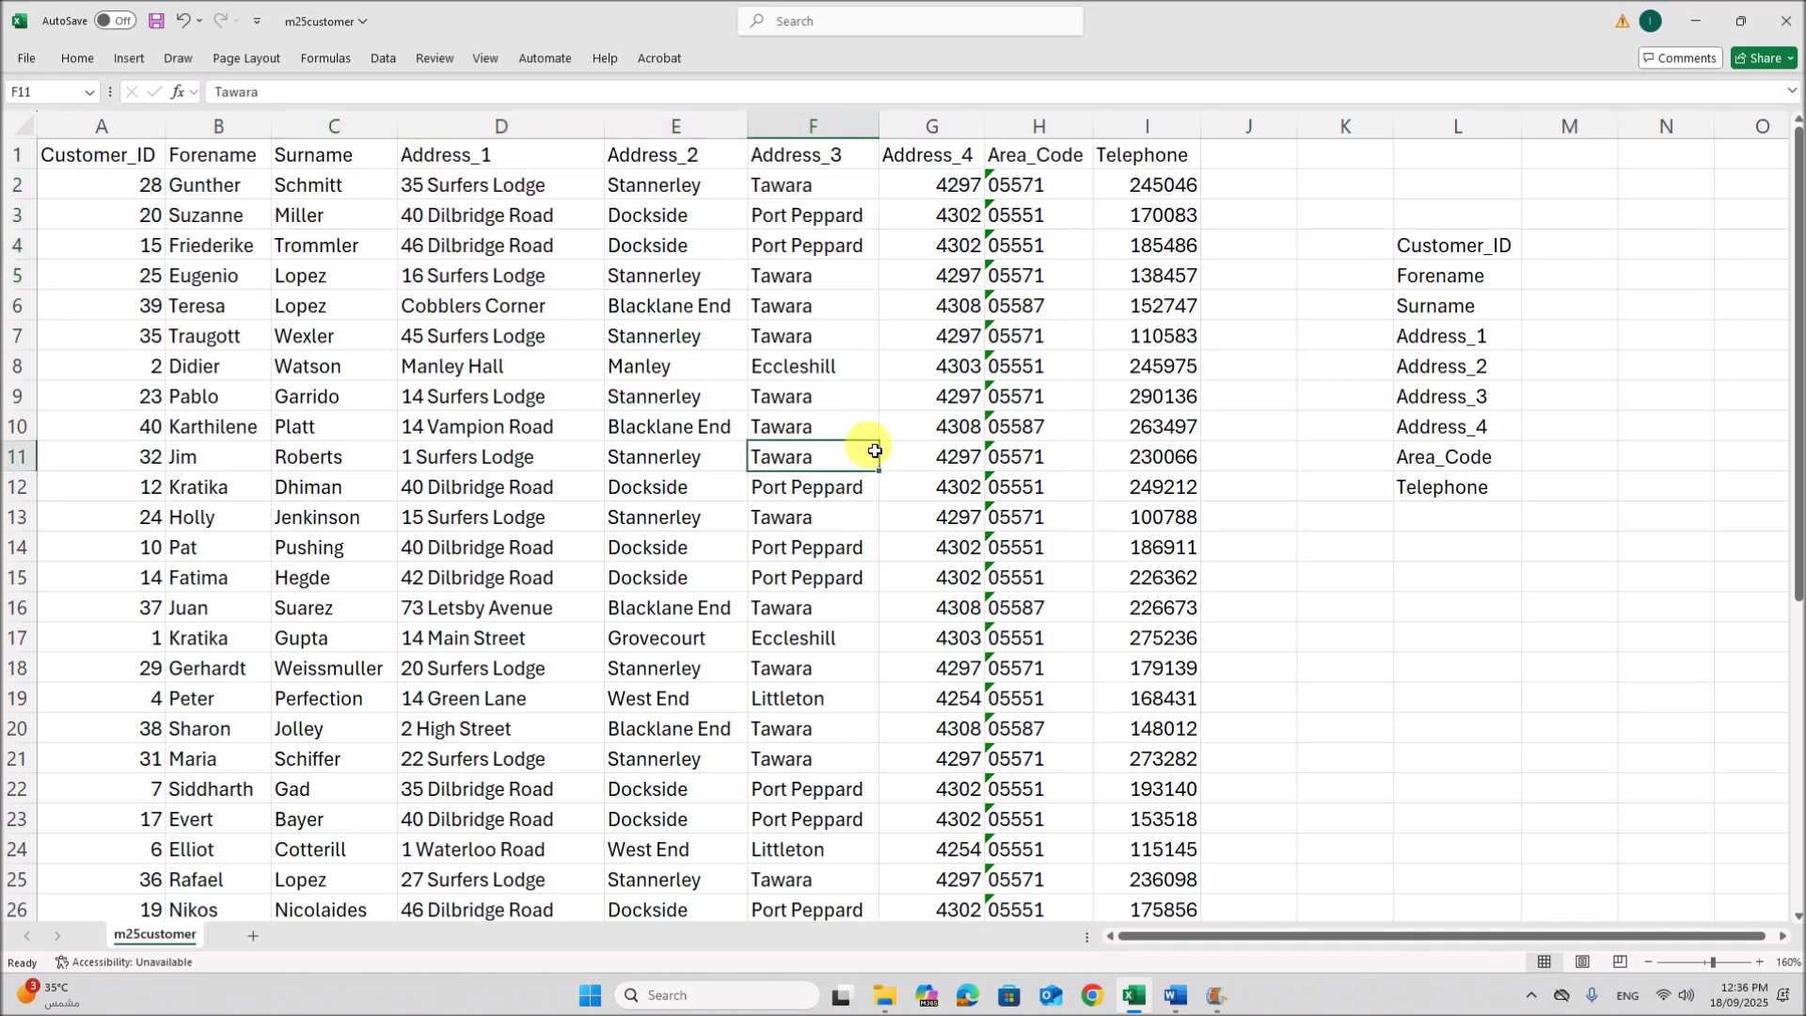
drag(990, 132, 991, 133)
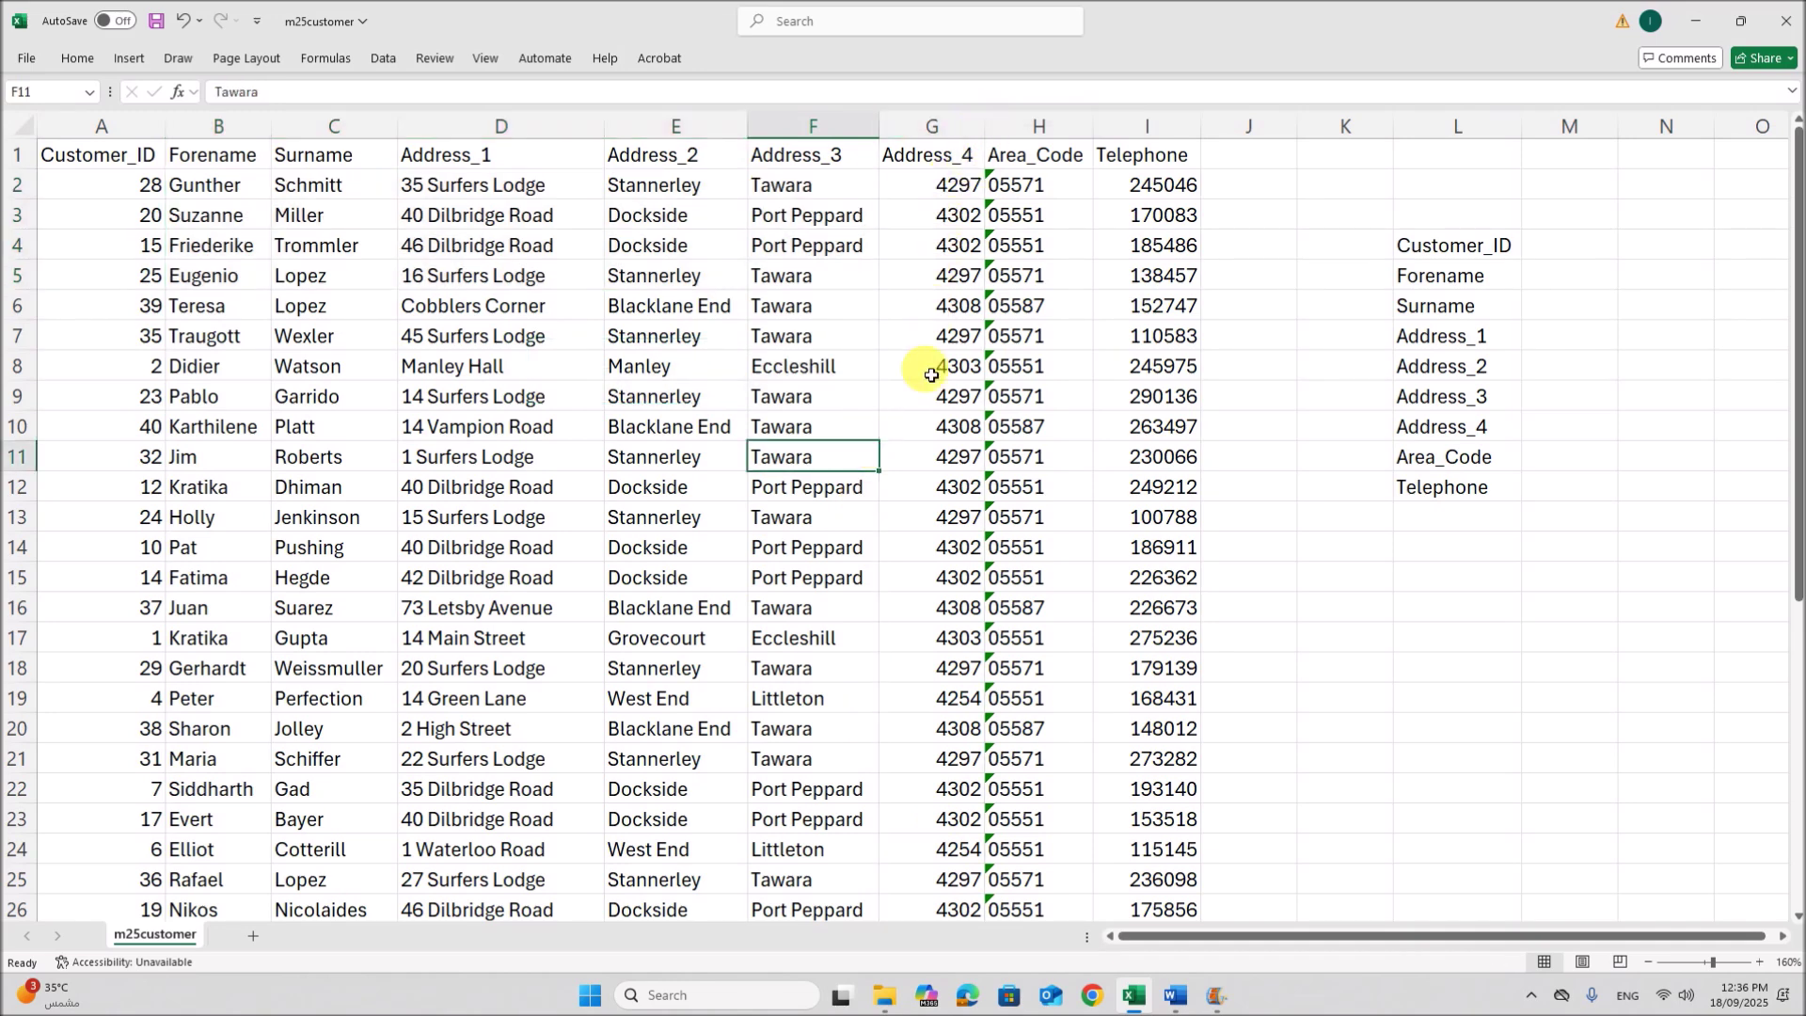
scroll(951, 702, down, 7)
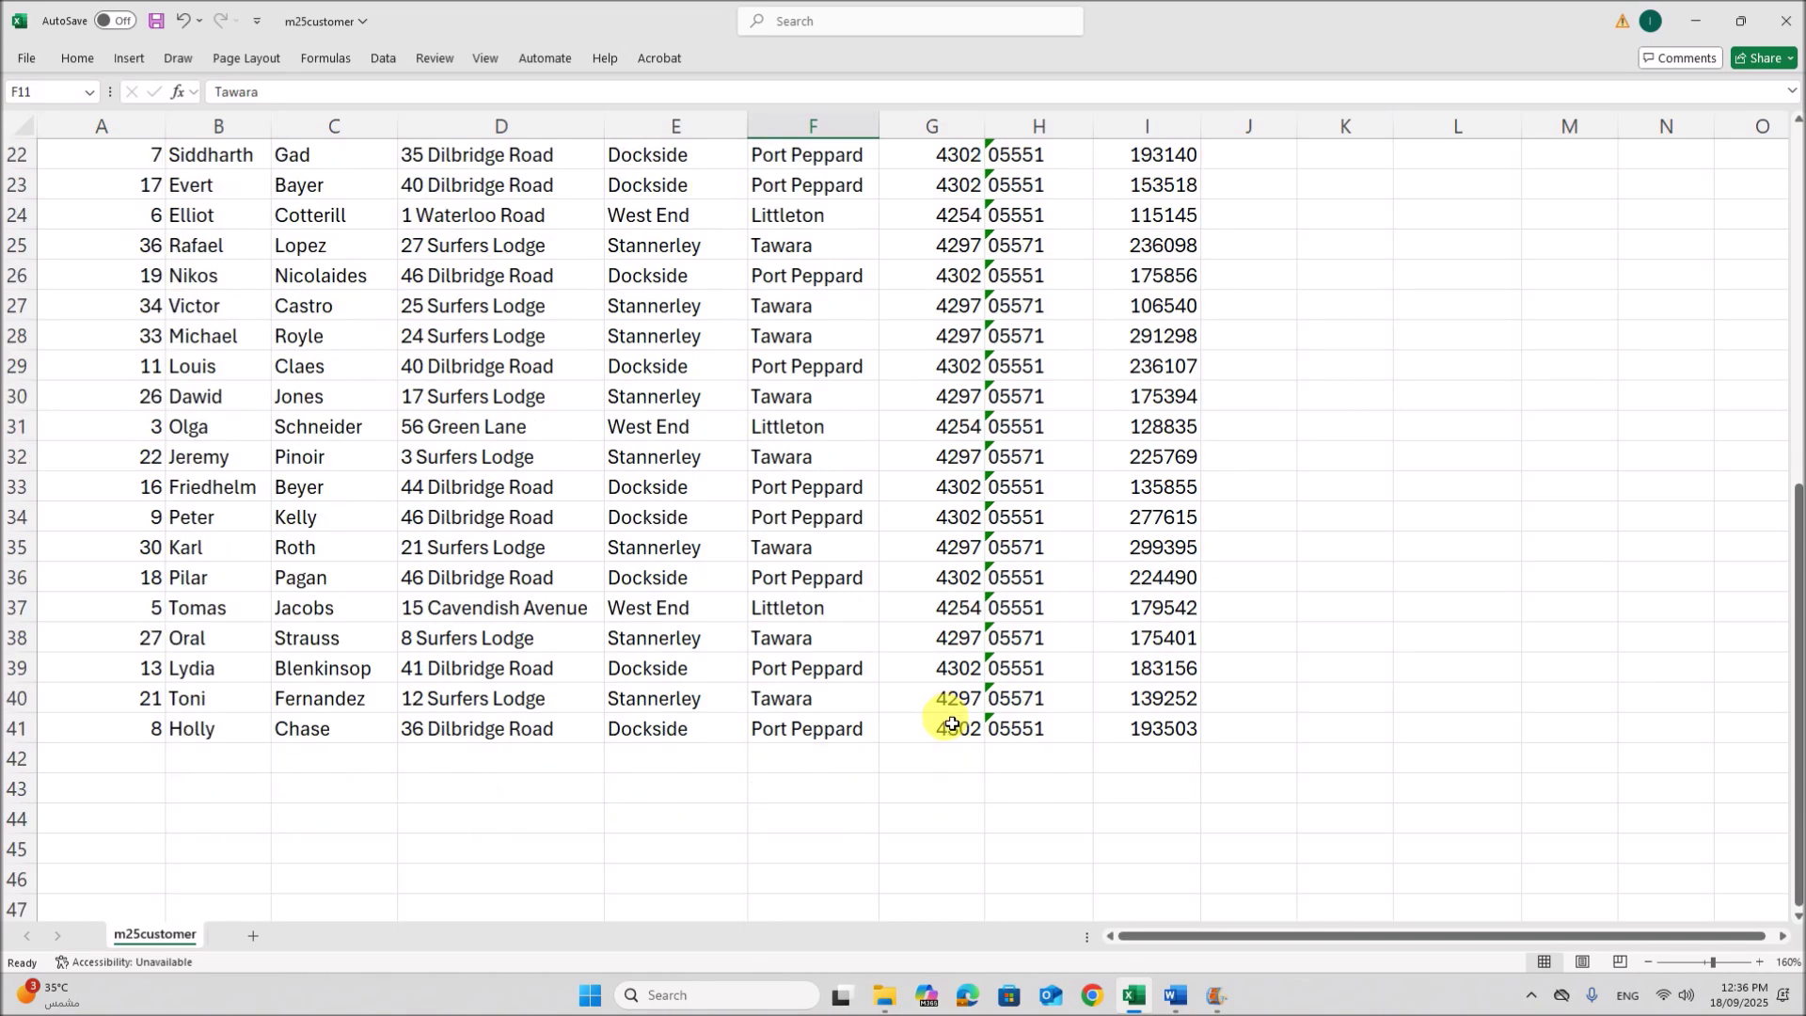
scroll(951, 715, up, 7)
drag(970, 188, 983, 851)
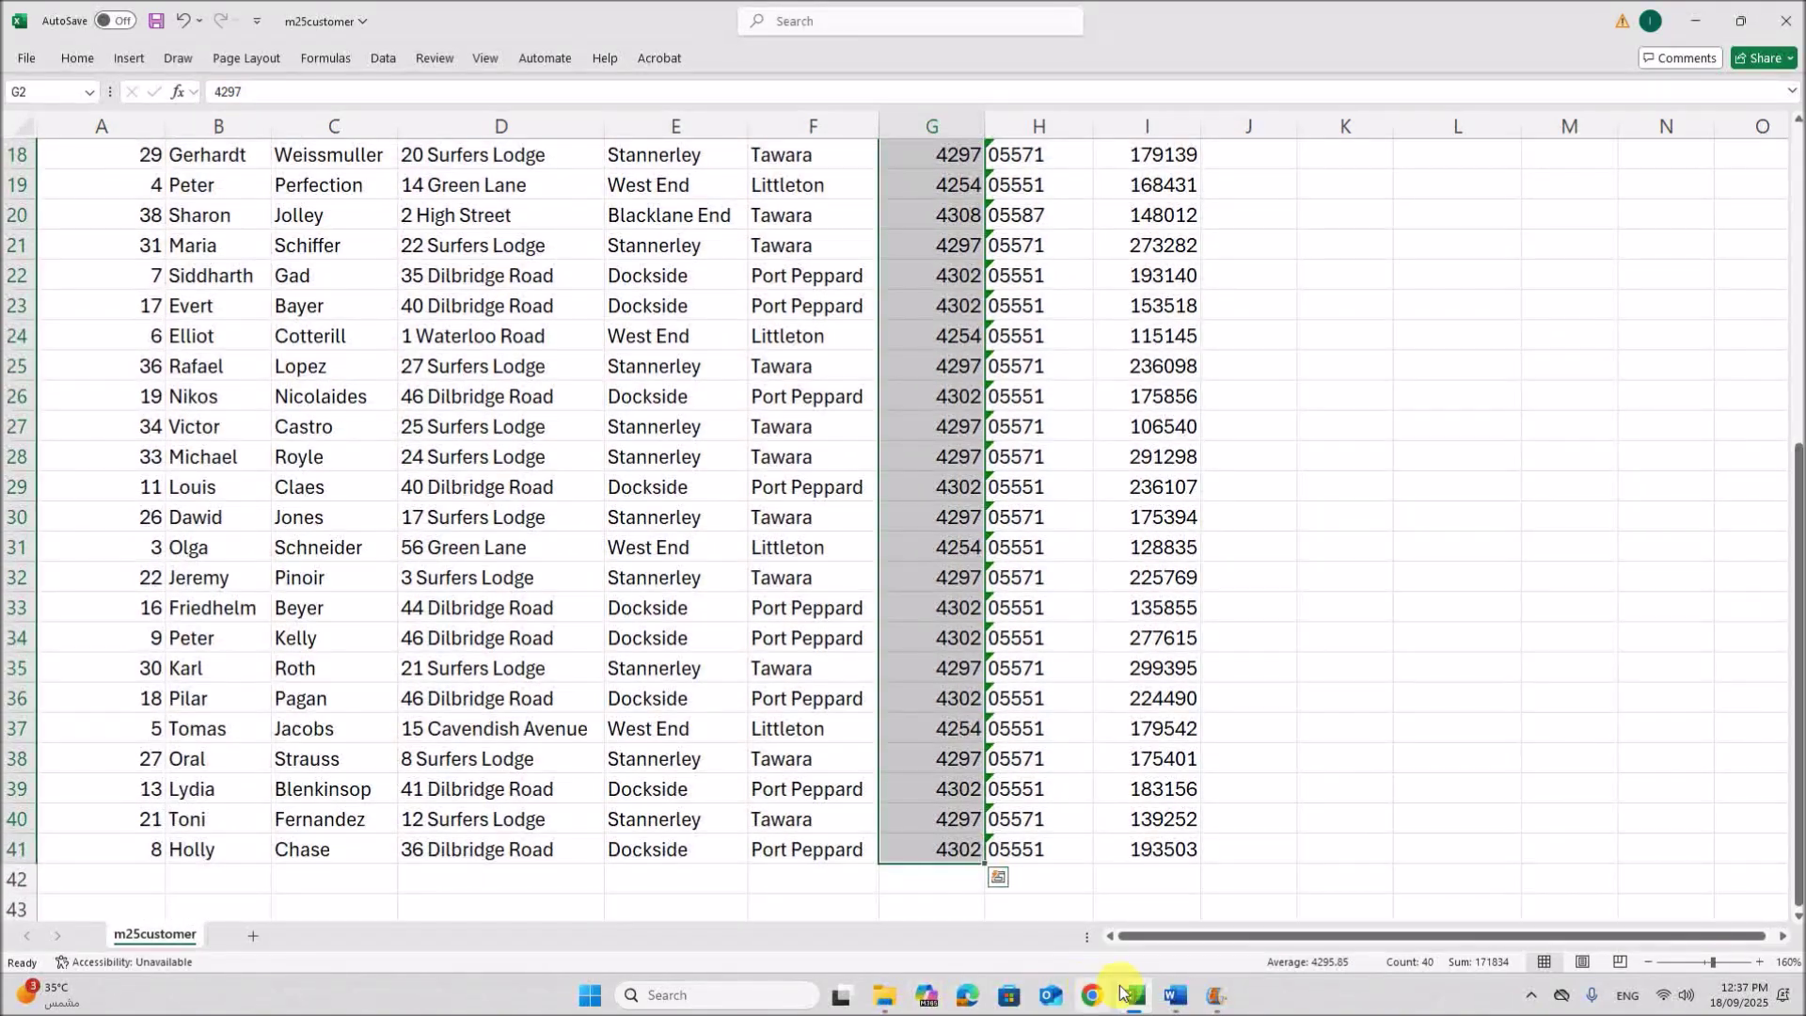
click(1166, 997)
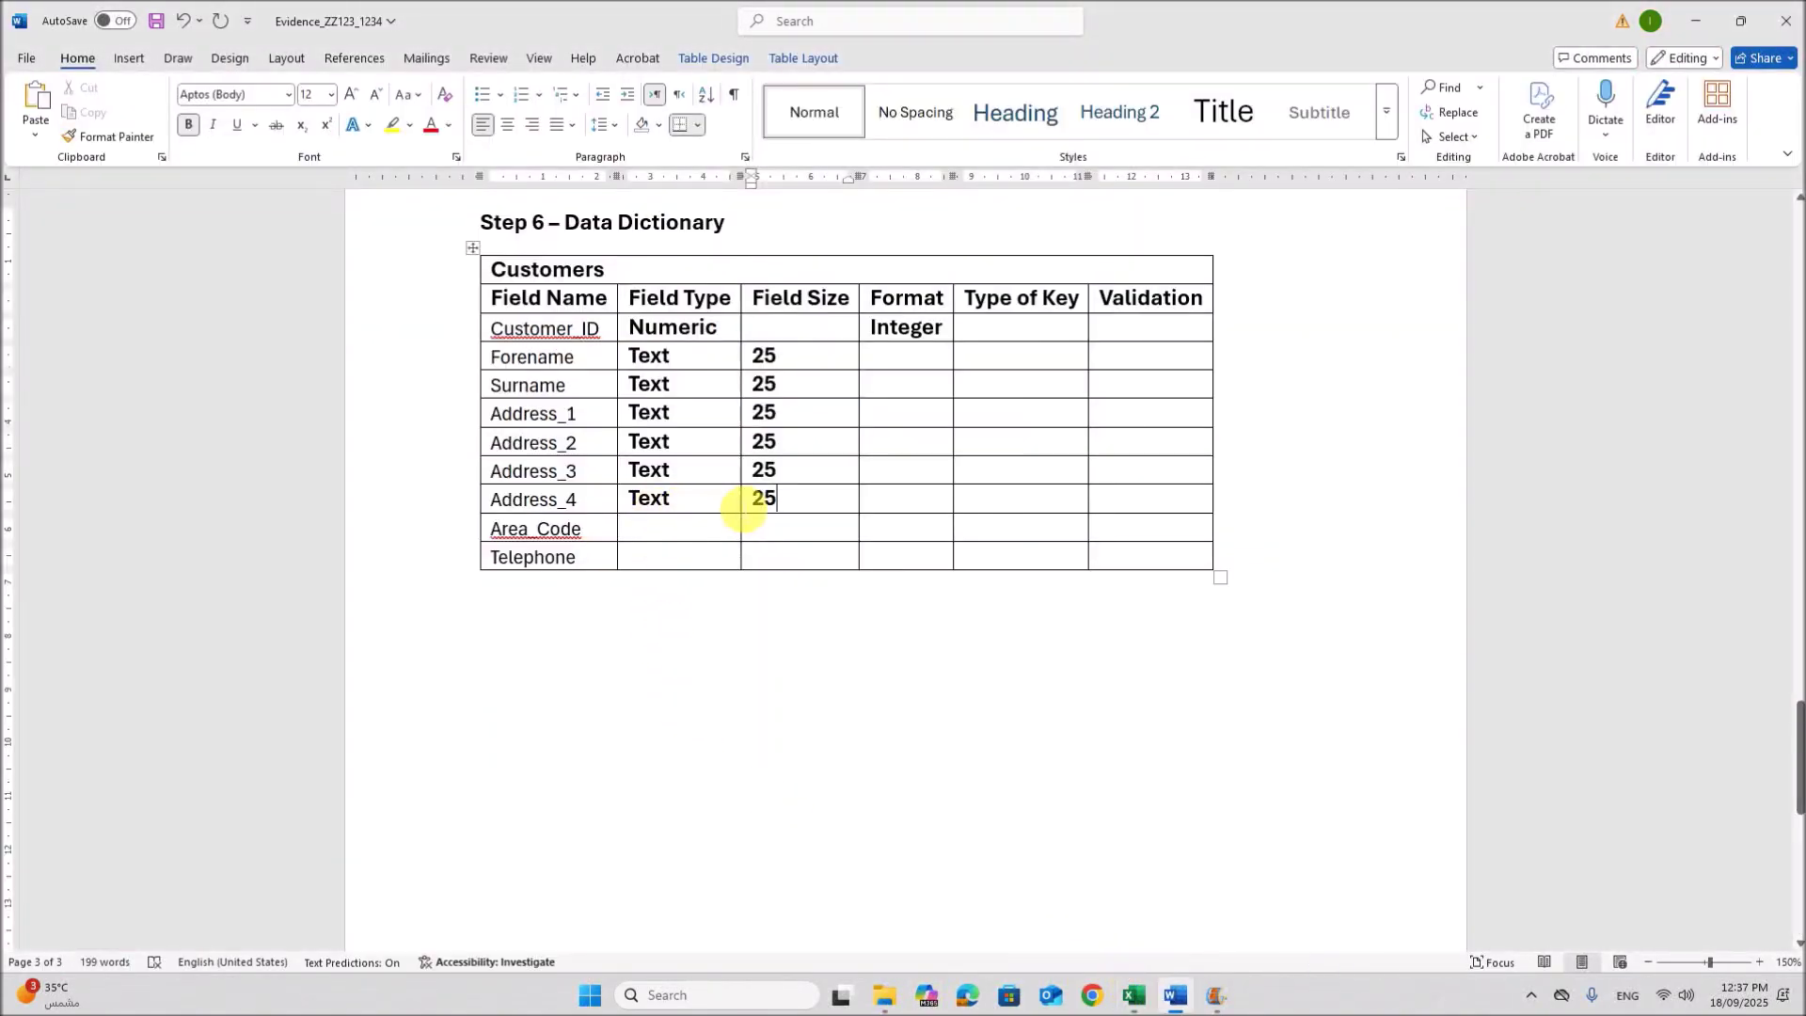
double_click(762, 499)
text(4)
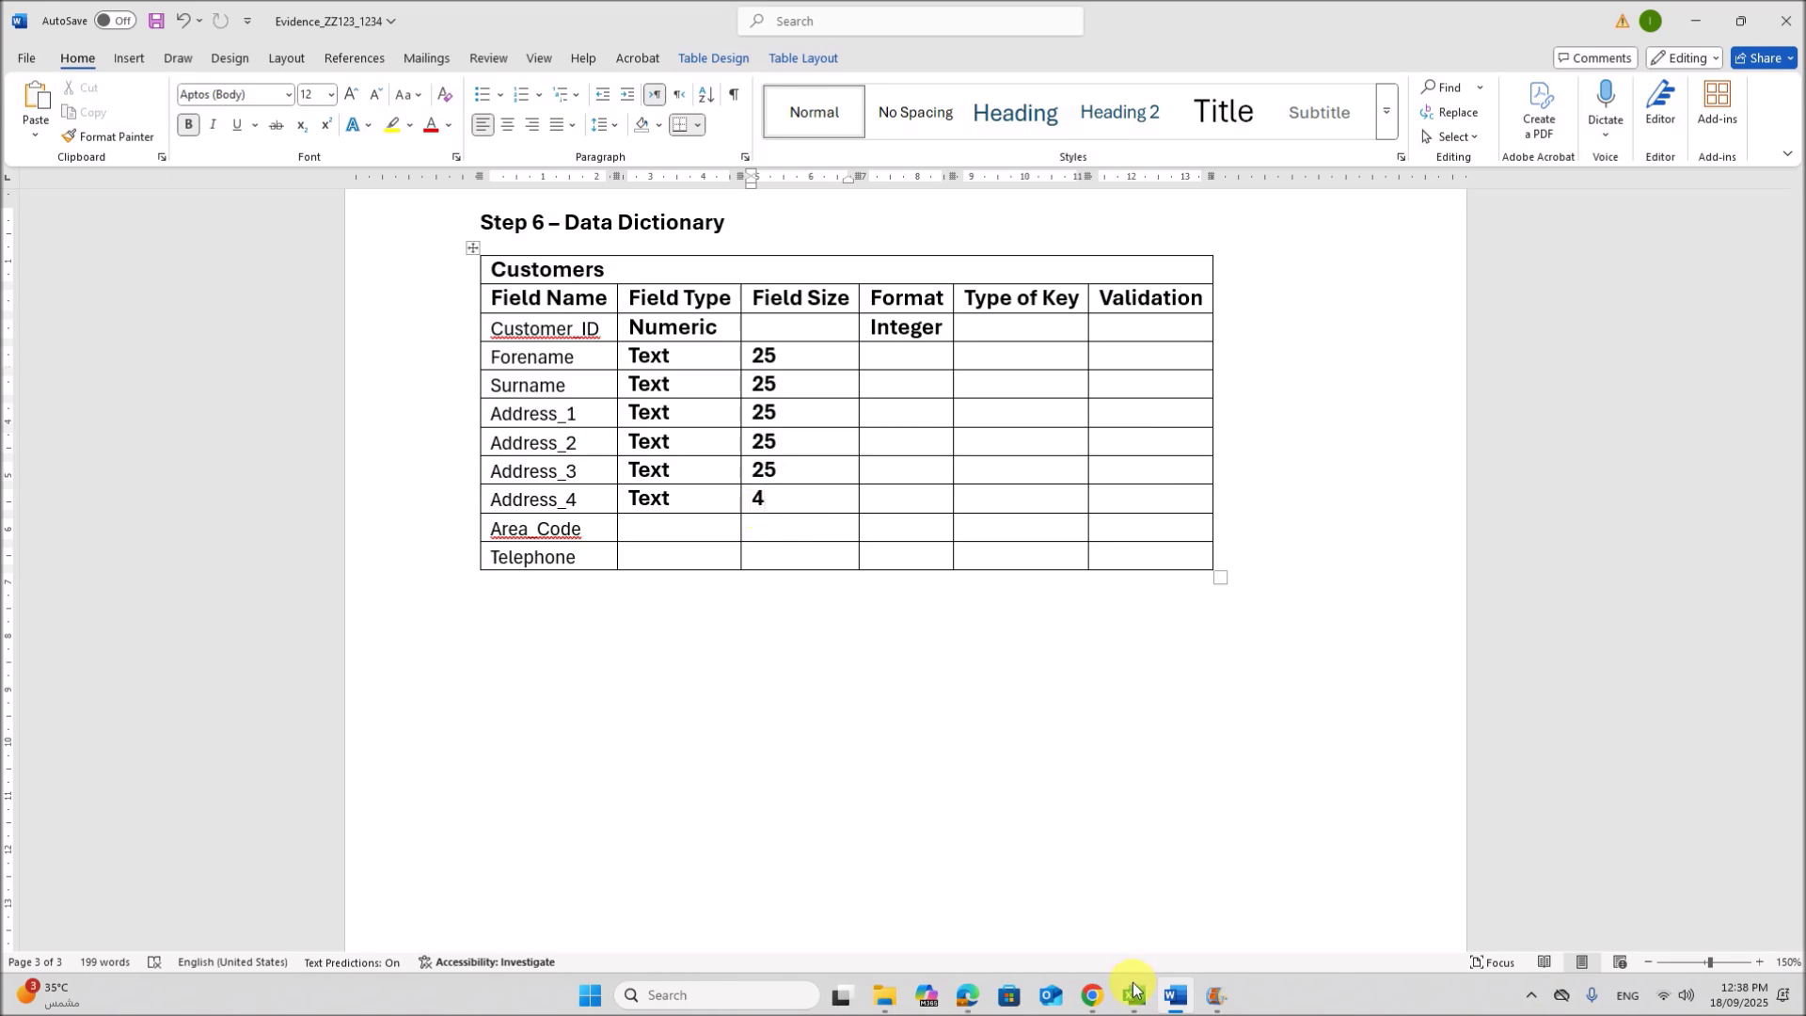
- Inspect how the Area_Code values are stored in Excel, and enter Text with field size 5 for Area_Code in the Word table
click(1133, 995)
scroll(1044, 513, up, 6)
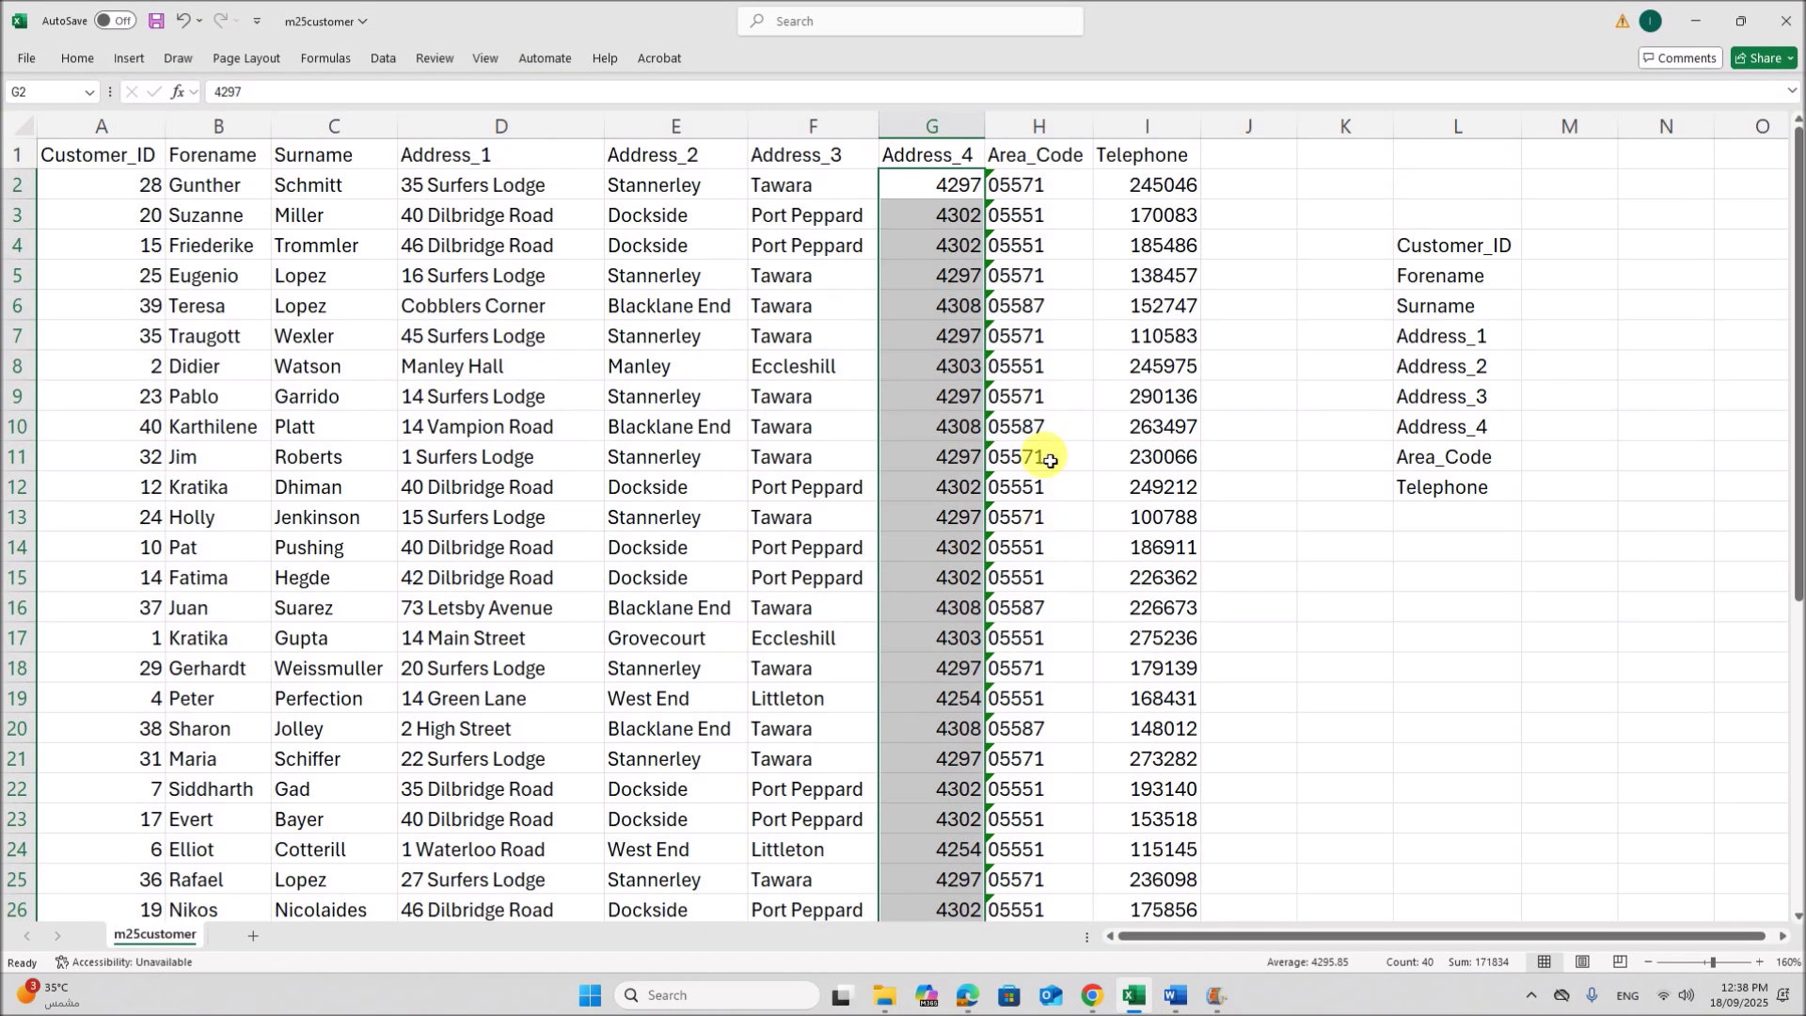
click(1074, 191)
click(1157, 200)
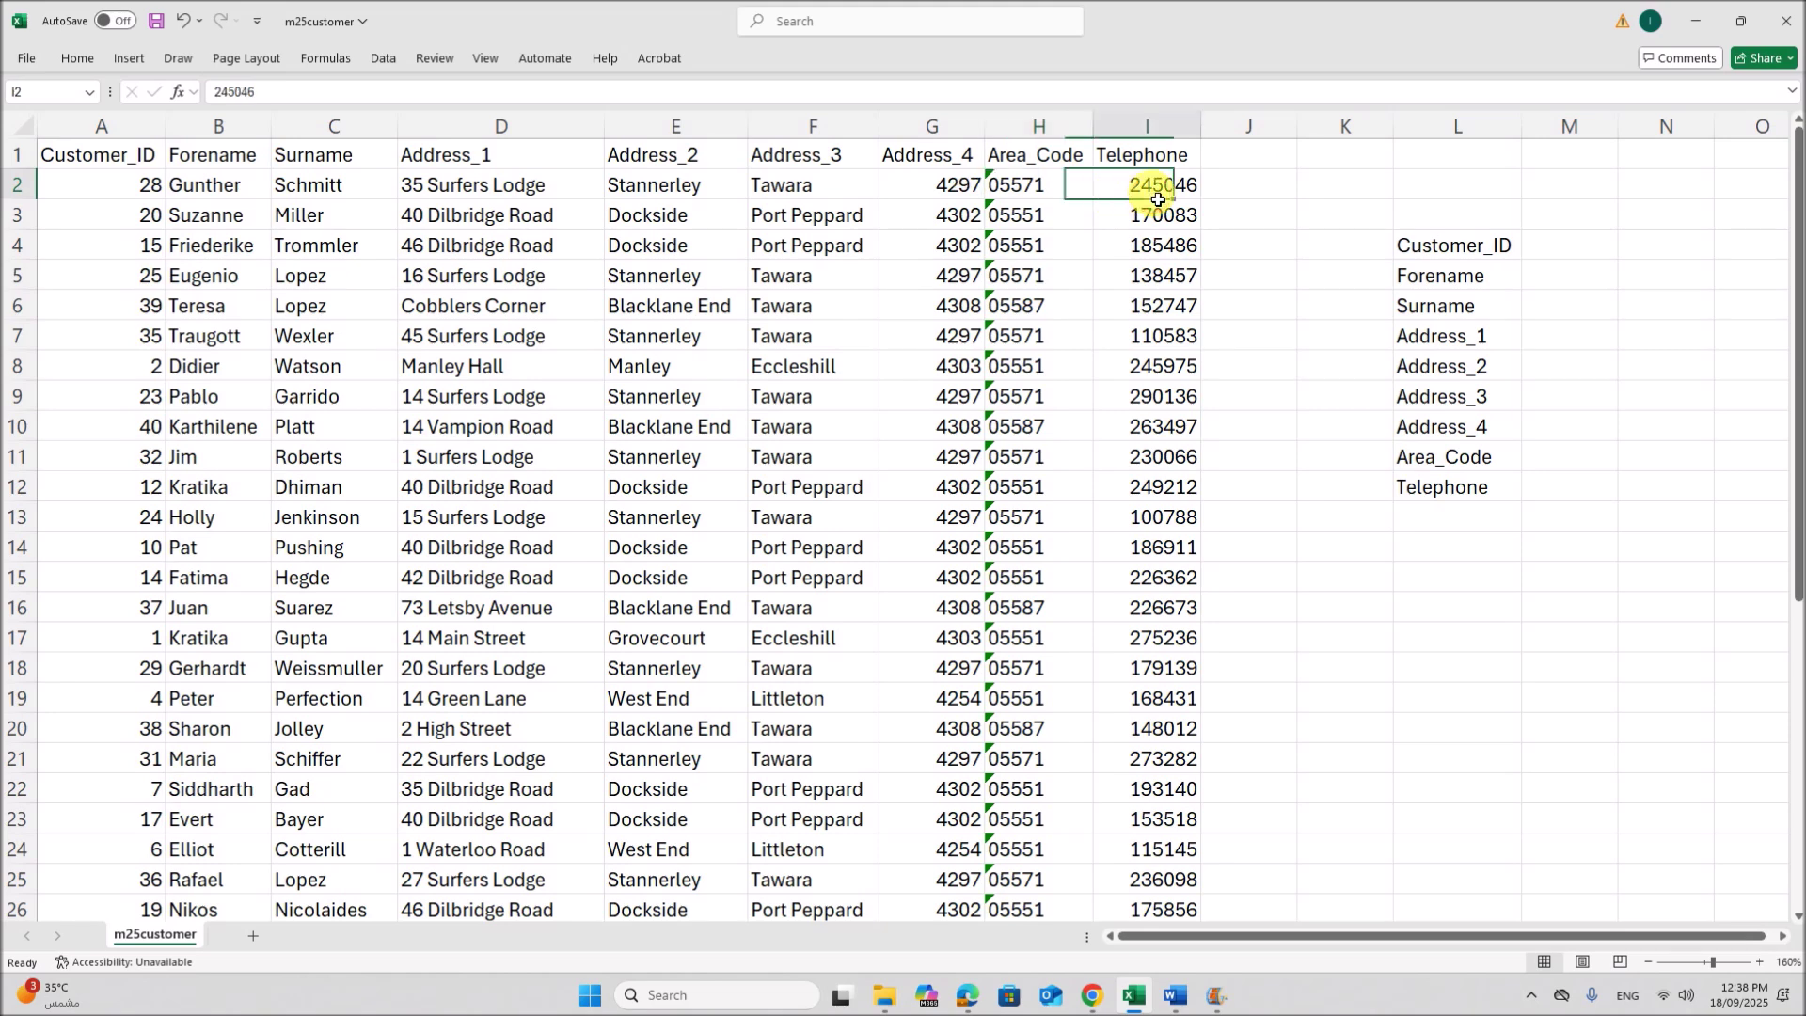
double_click(1022, 198)
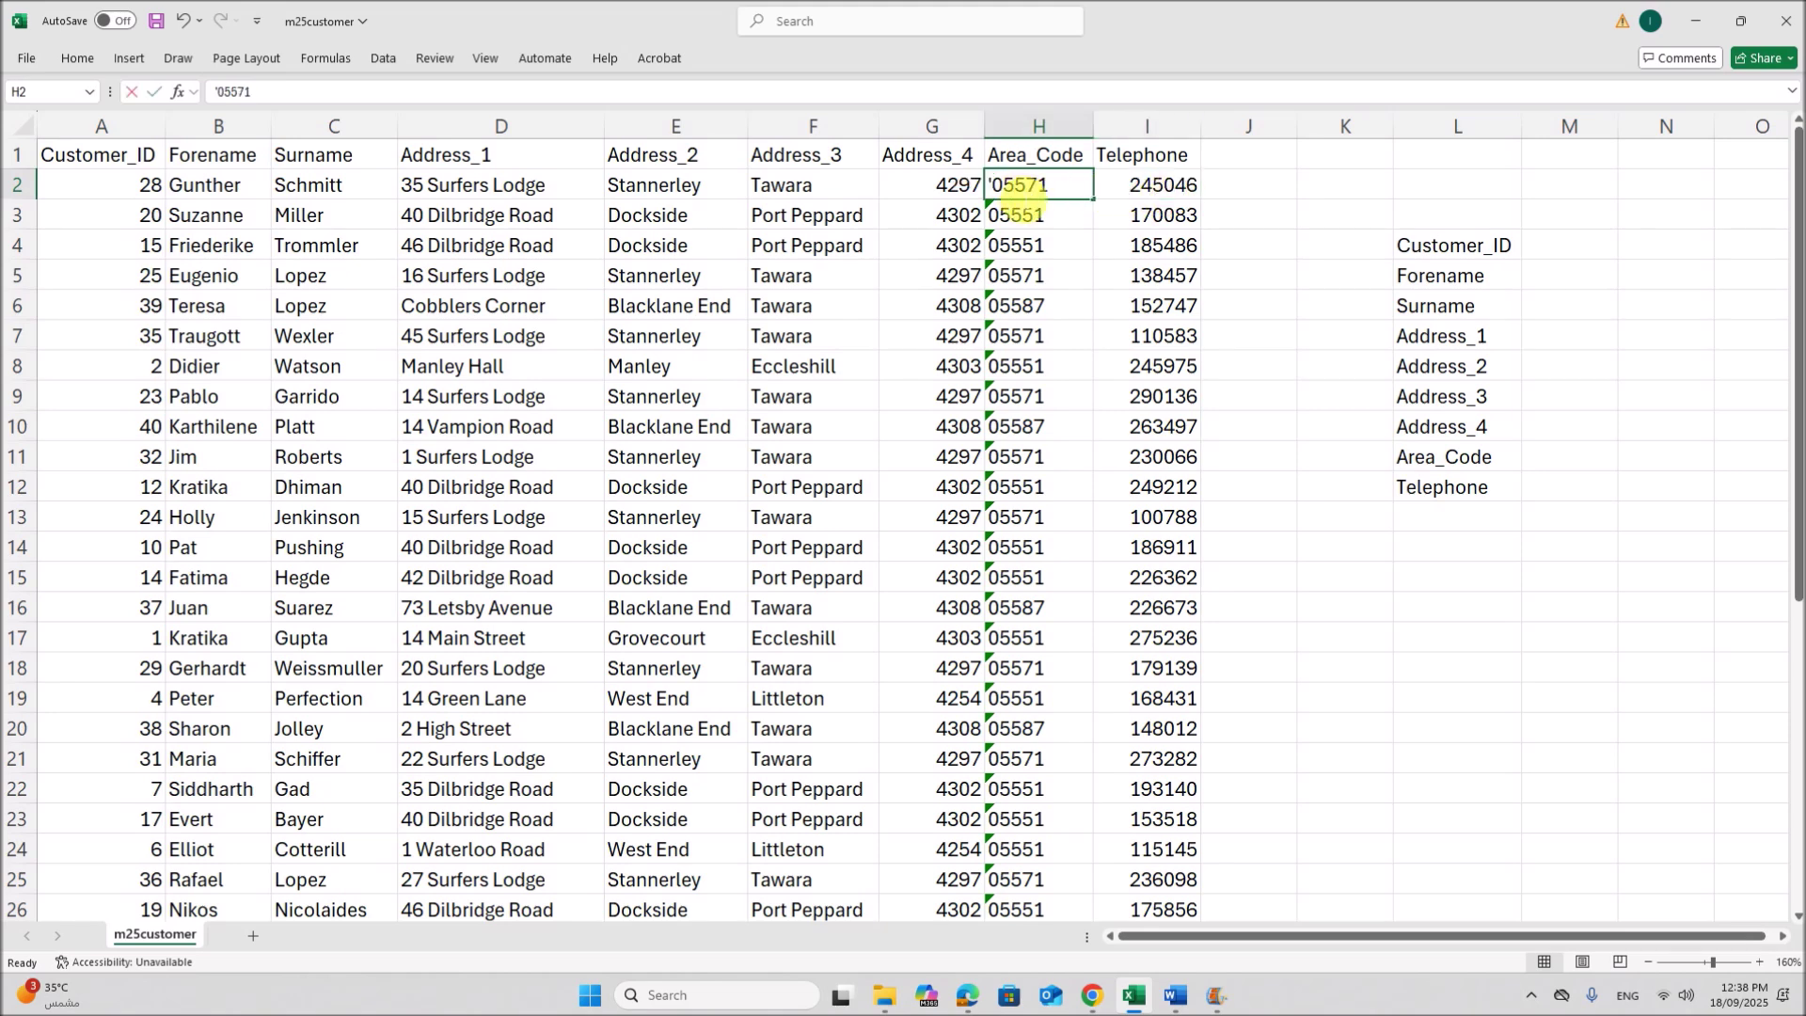
drag(997, 198, 1060, 198)
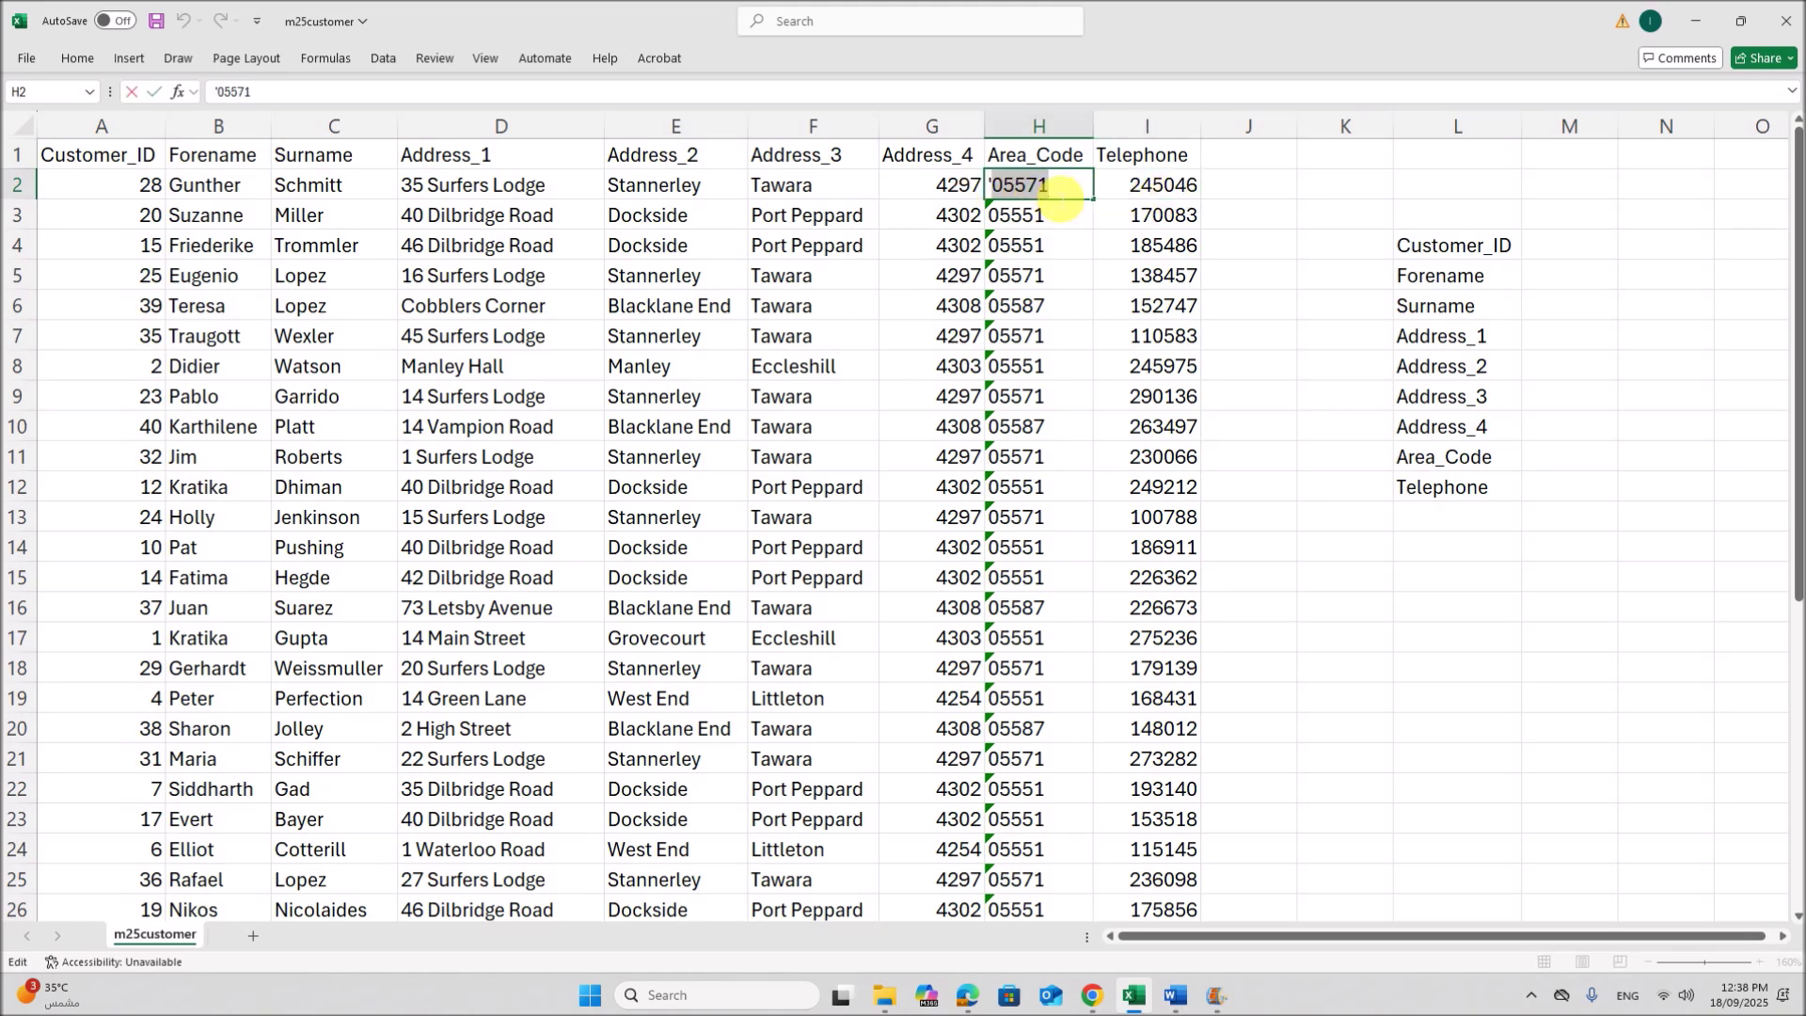
double_click(1044, 215)
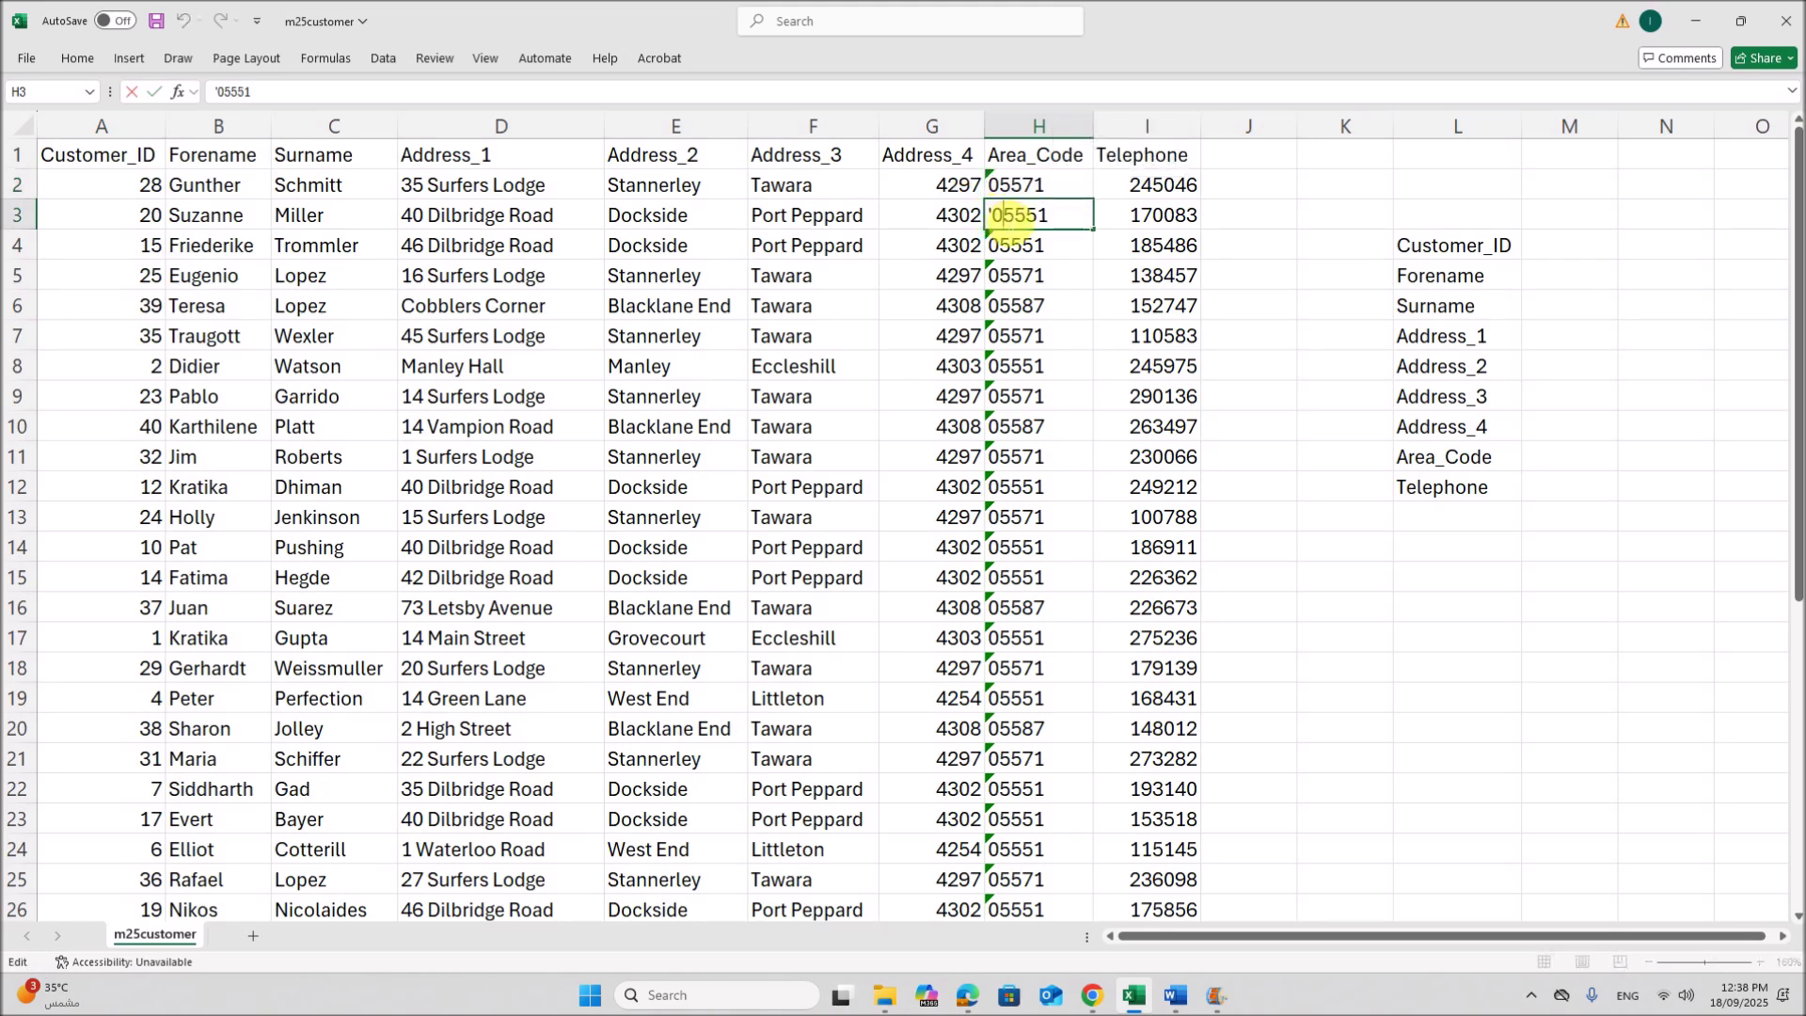
drag(990, 215, 1051, 215)
click(1406, 610)
click(1176, 997)
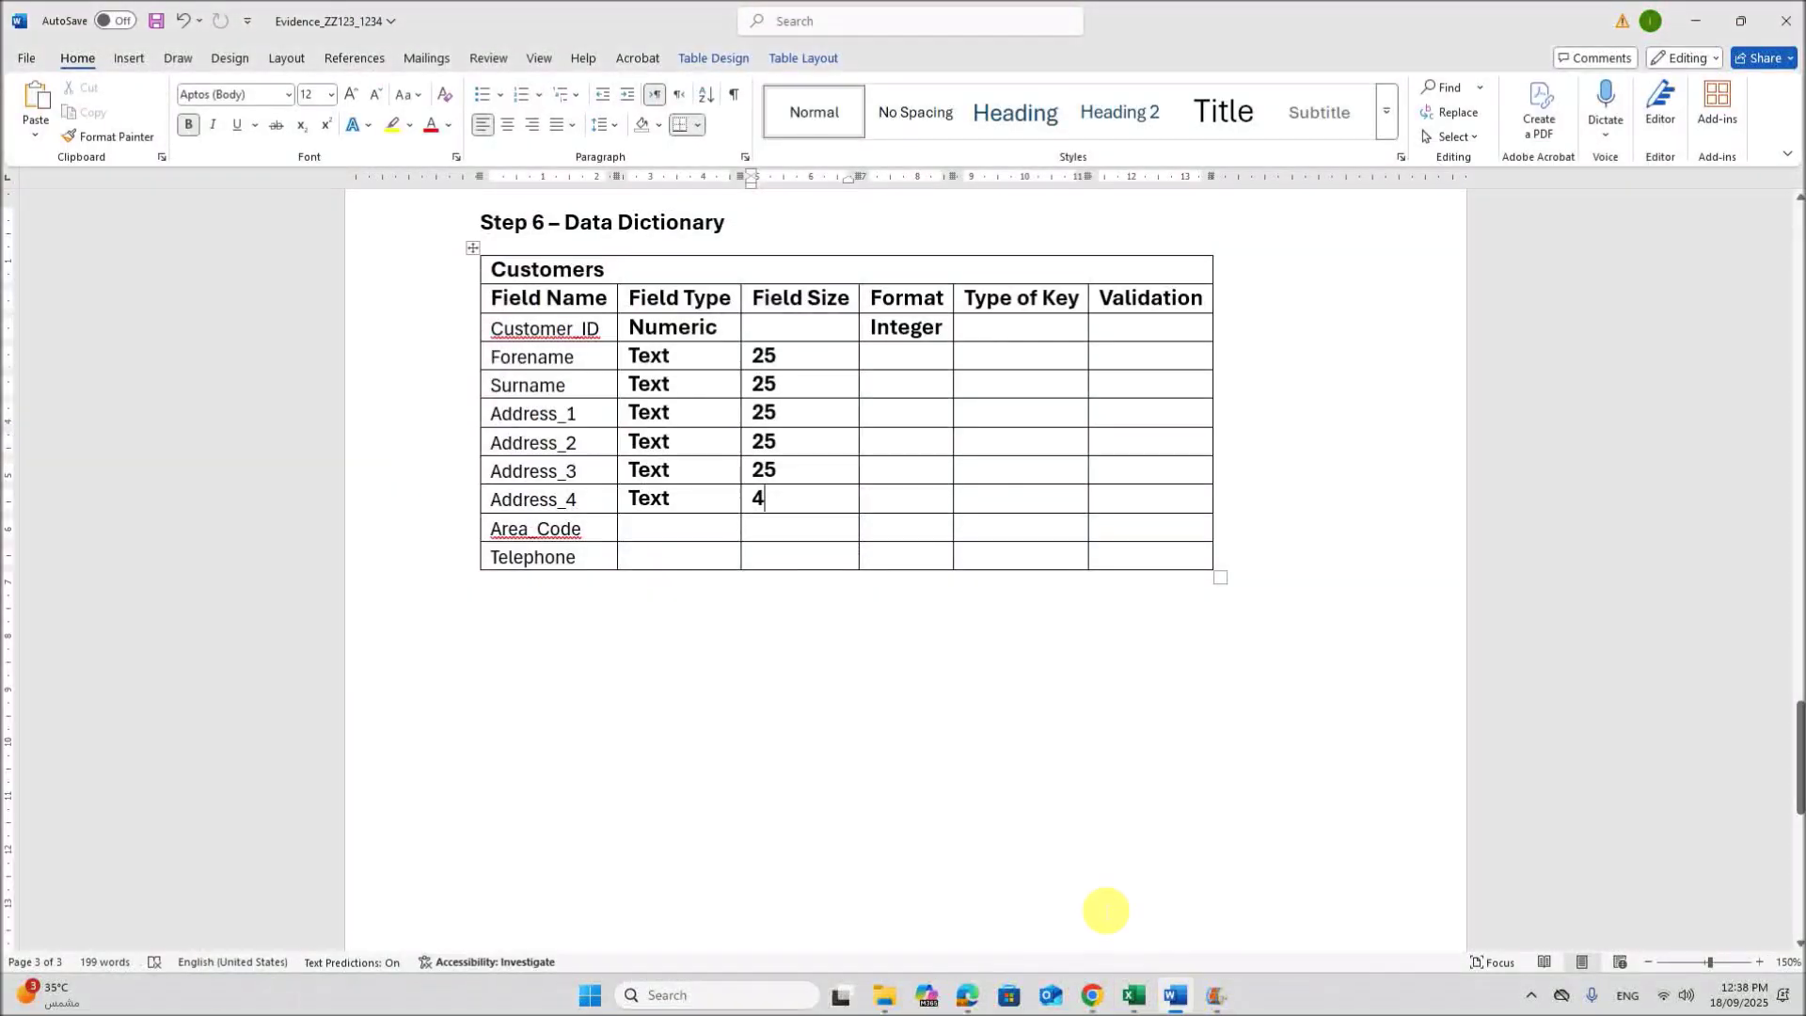
click(694, 533)
text(Text)
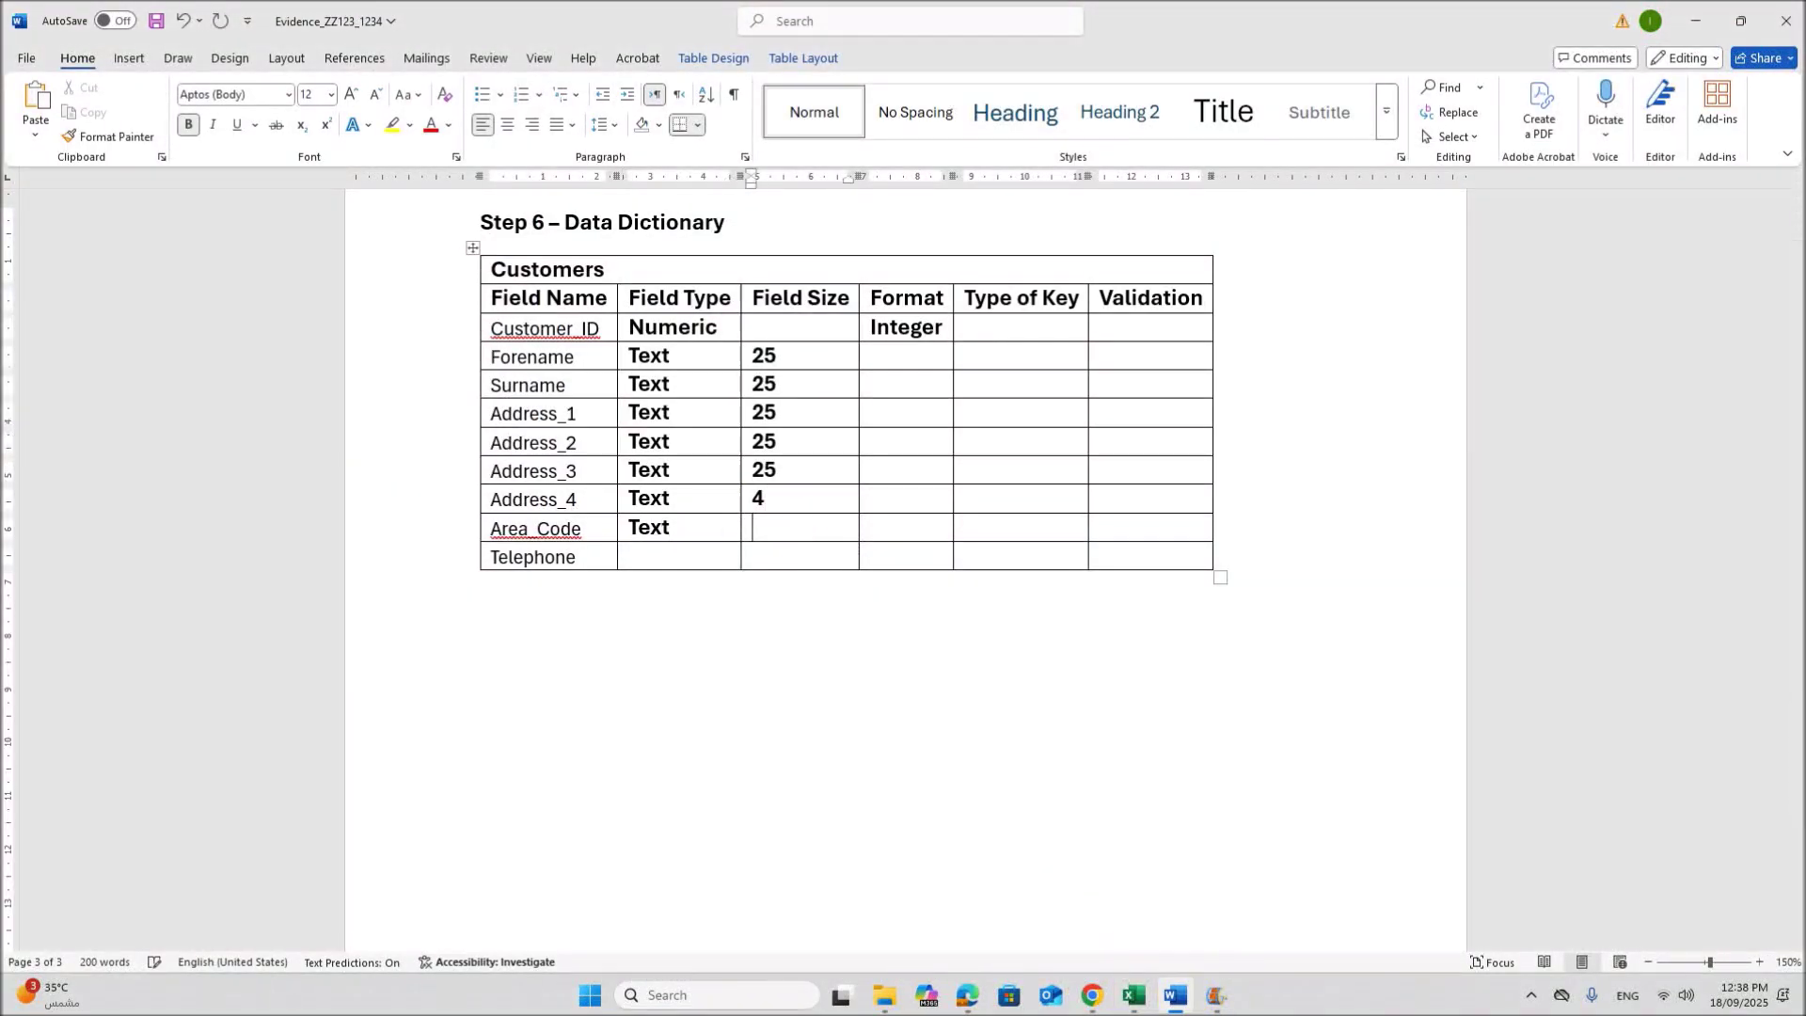
- Enter Text as the Telephone field type, check the Telephone values in Excel, and enter 6 as its field size
click(675, 564)
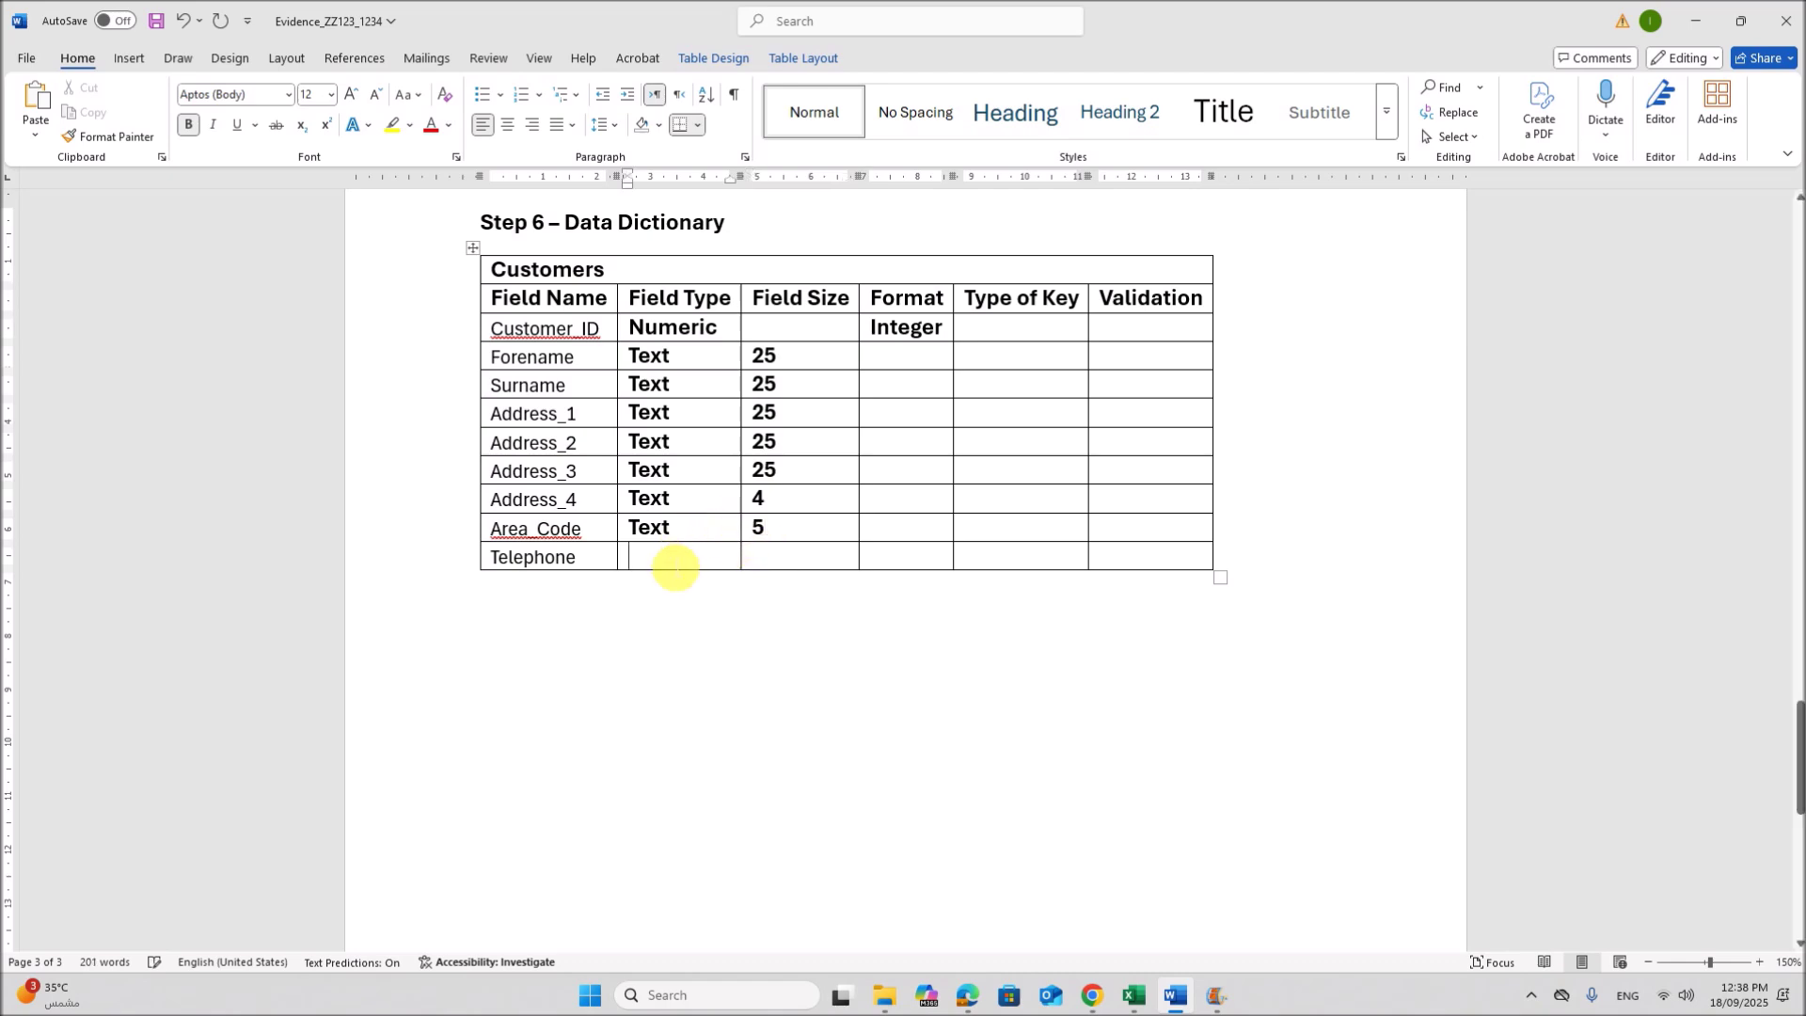
text(Text)
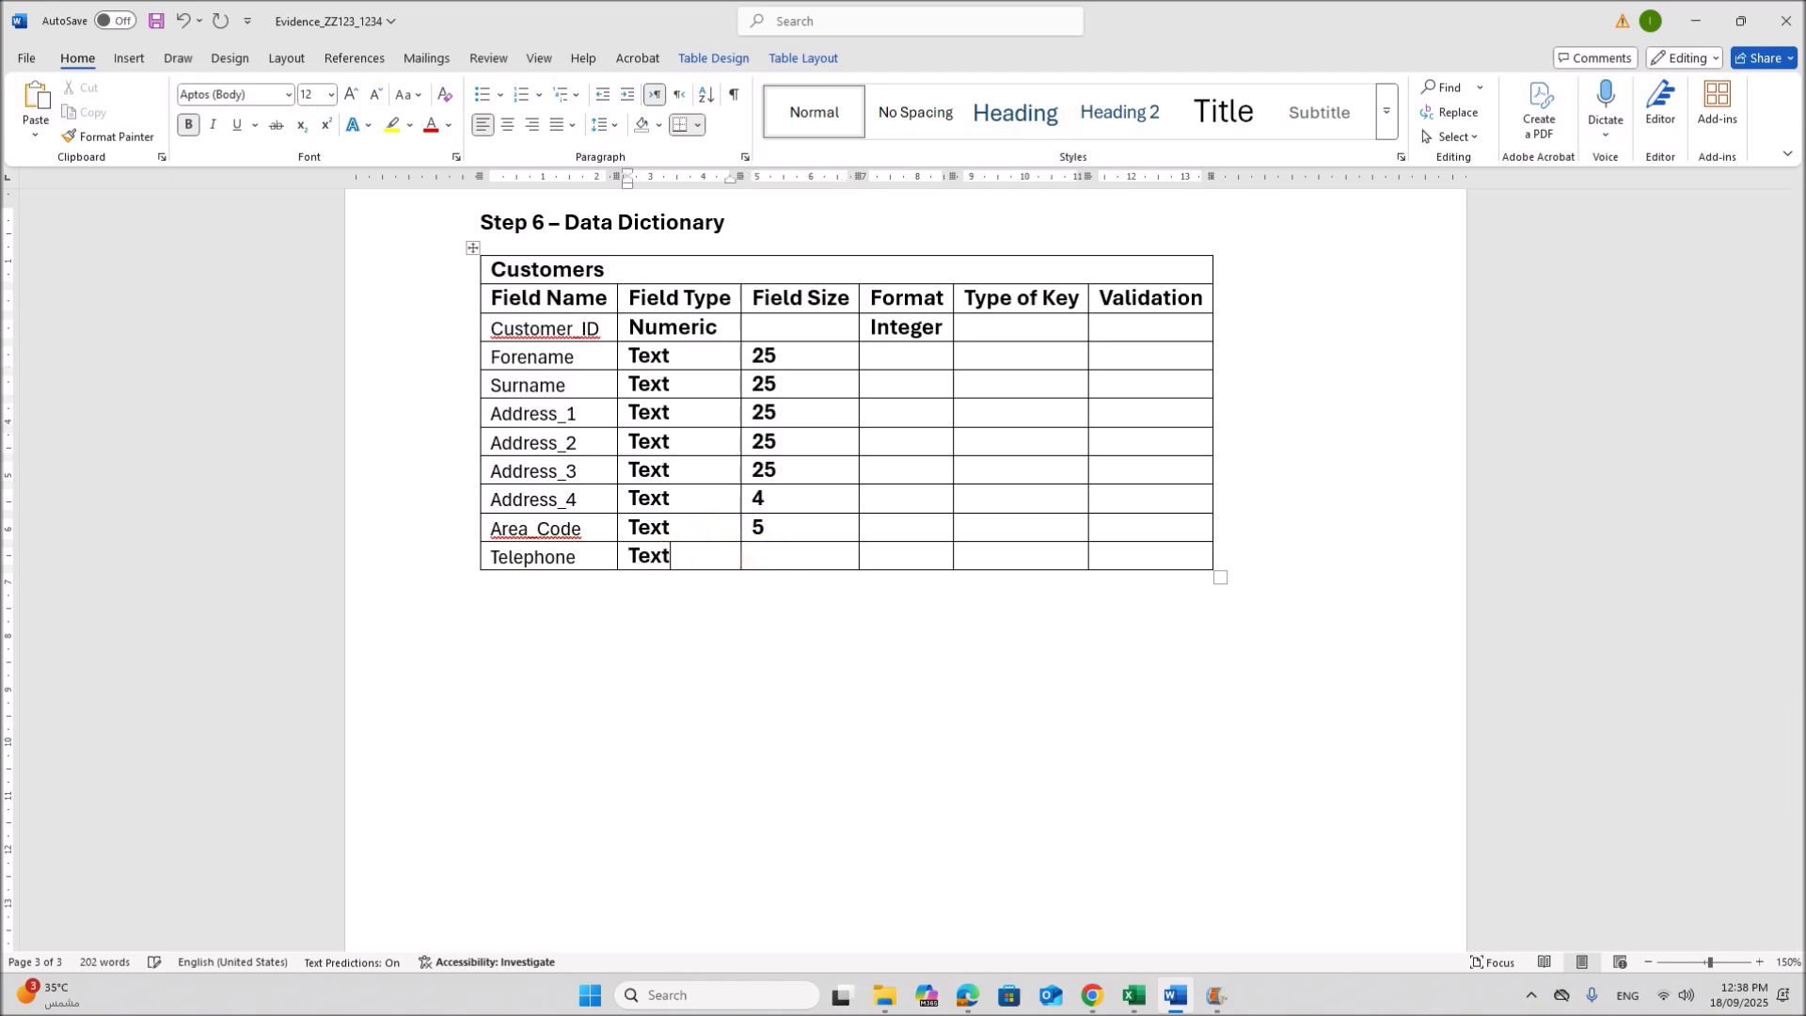
click(1133, 995)
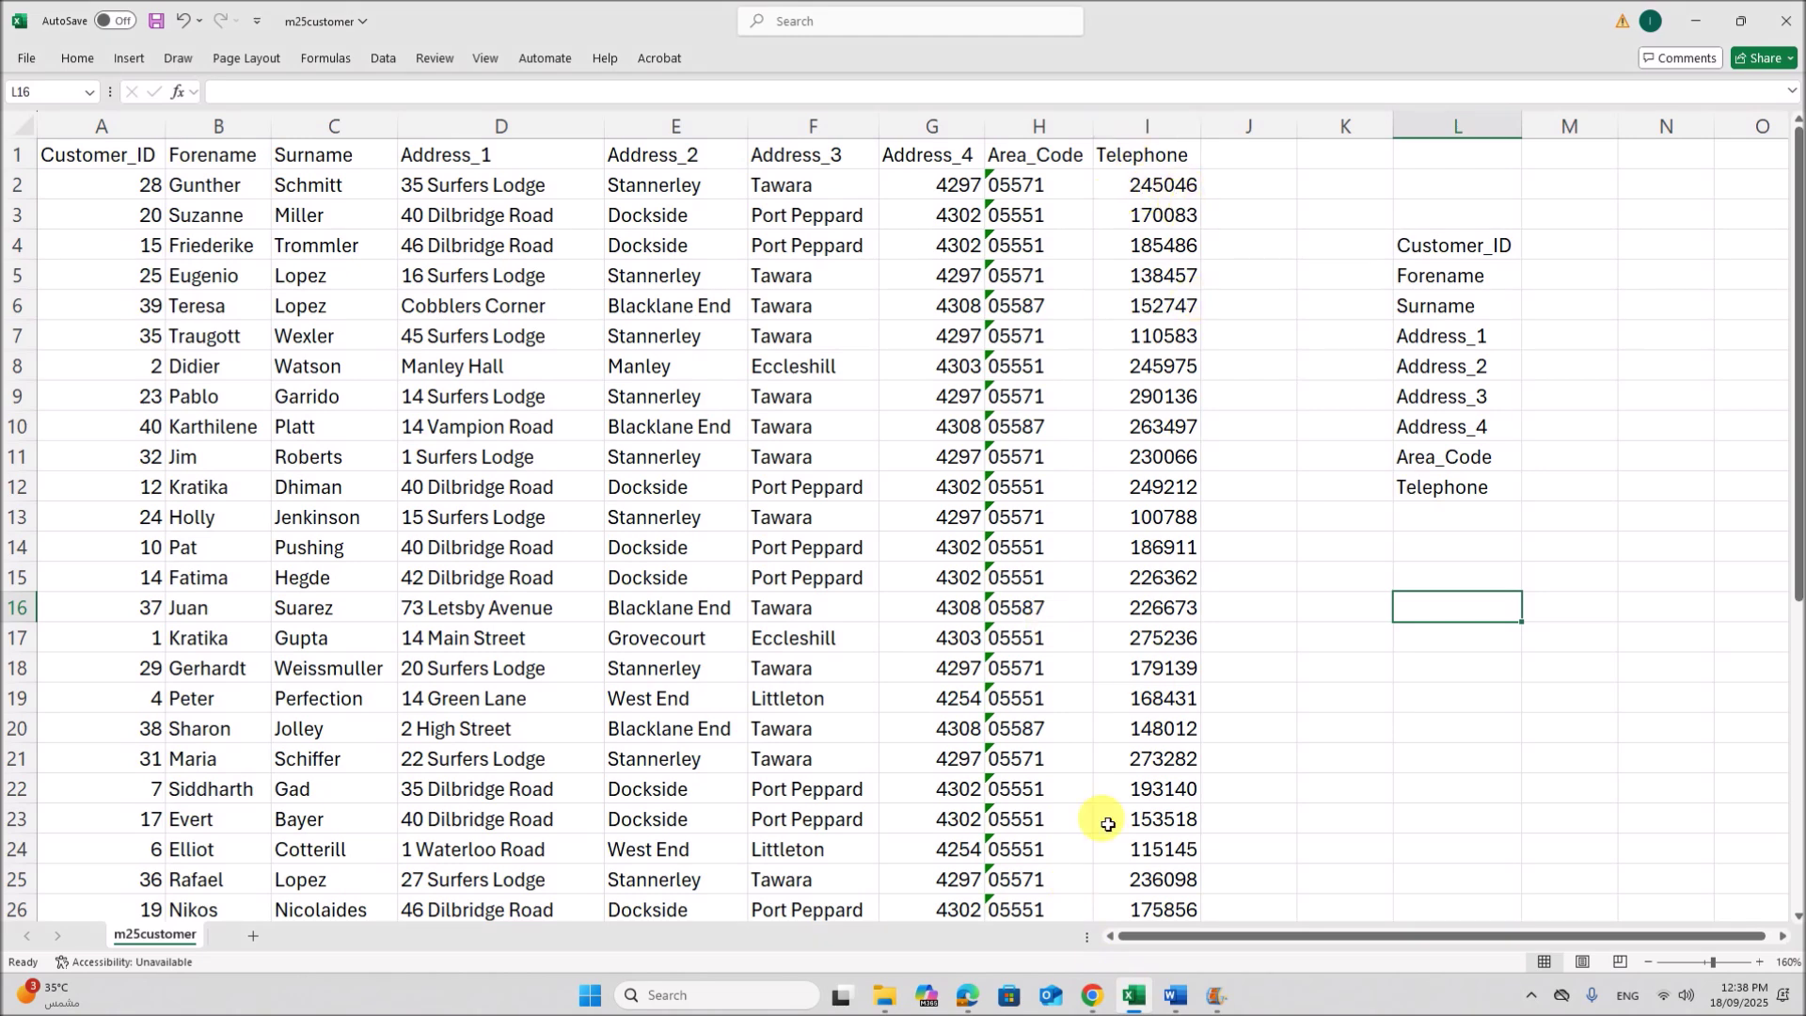
click(1173, 995)
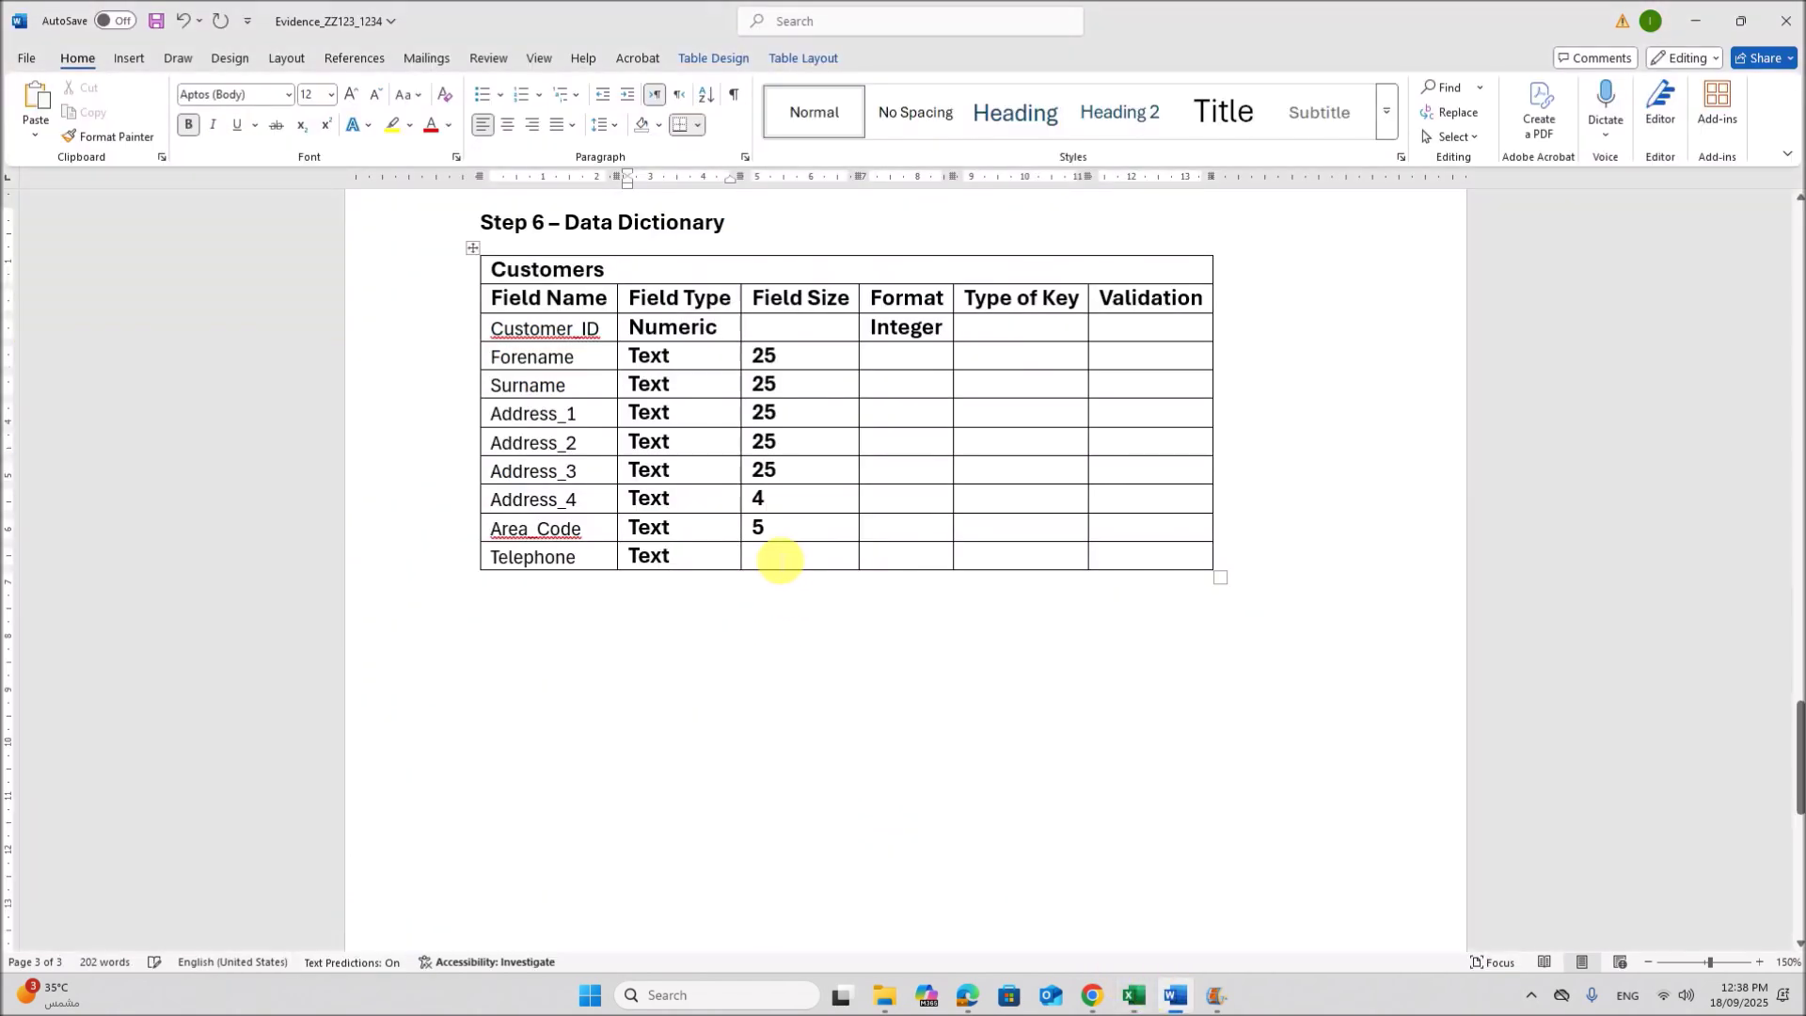
text(6)
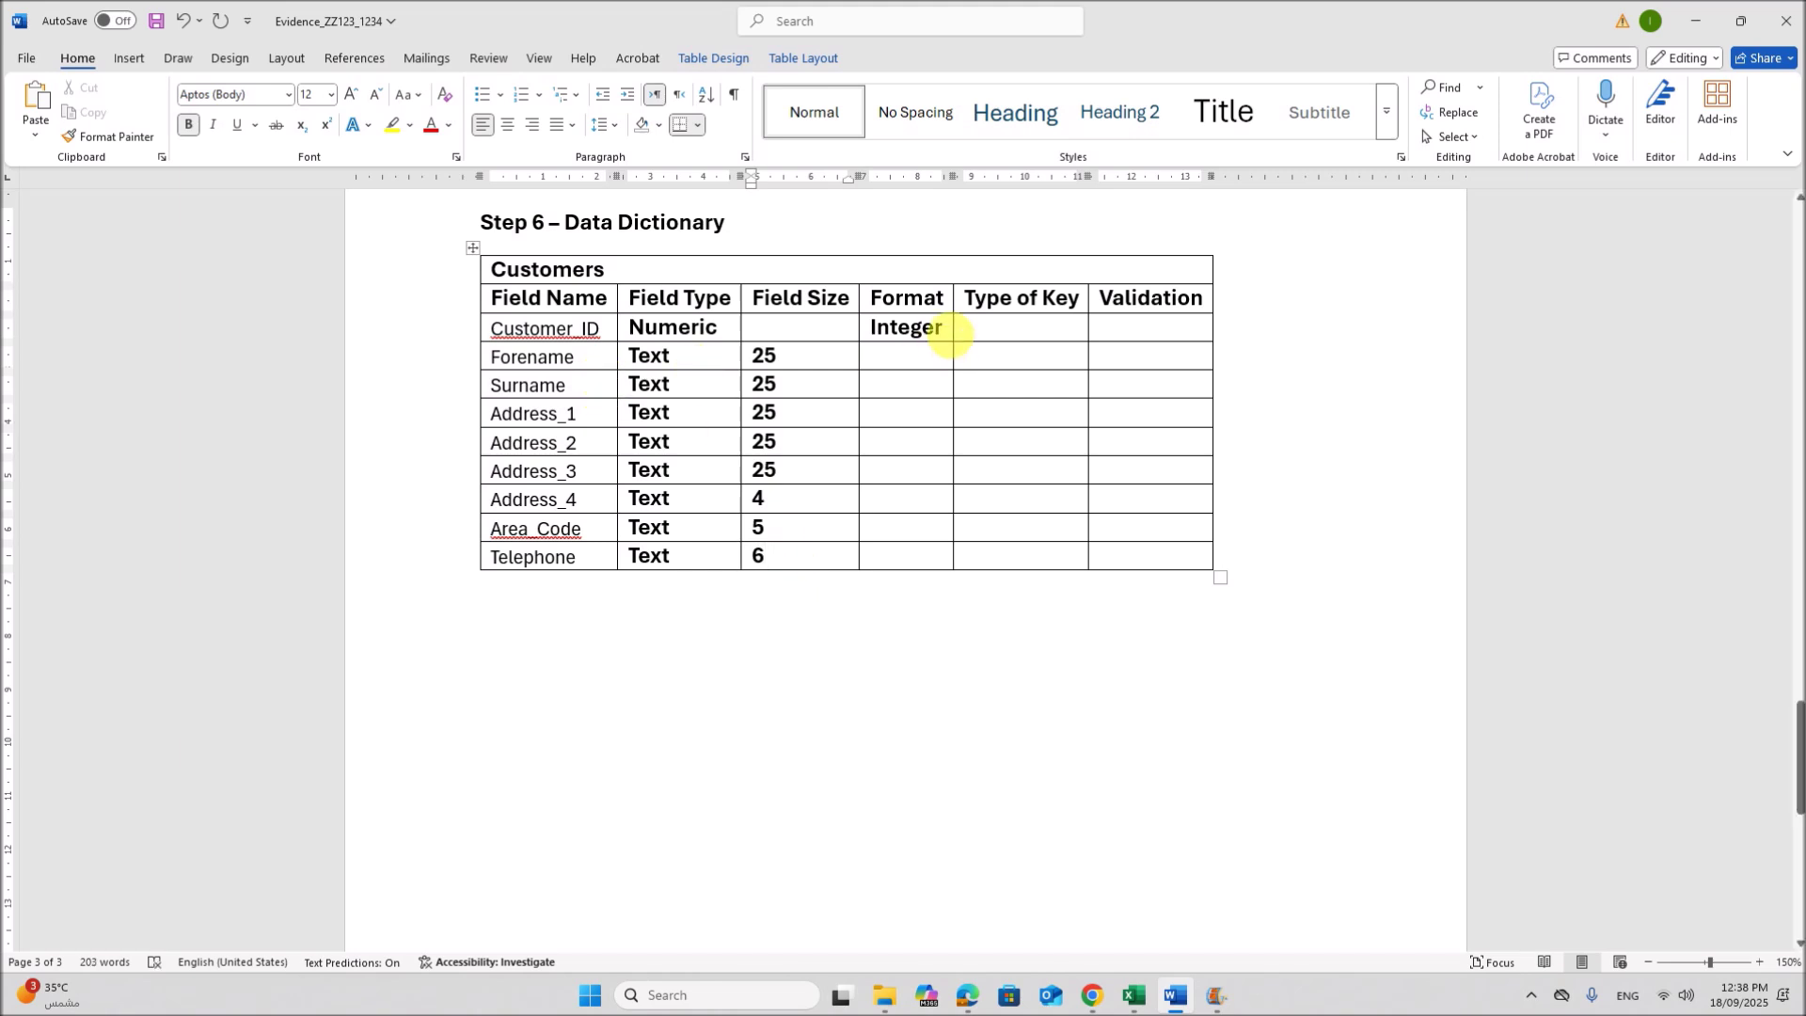
- Enter Primary Key as the key type for Customer_ID in the data dictionary
click(975, 340)
text(Pr)
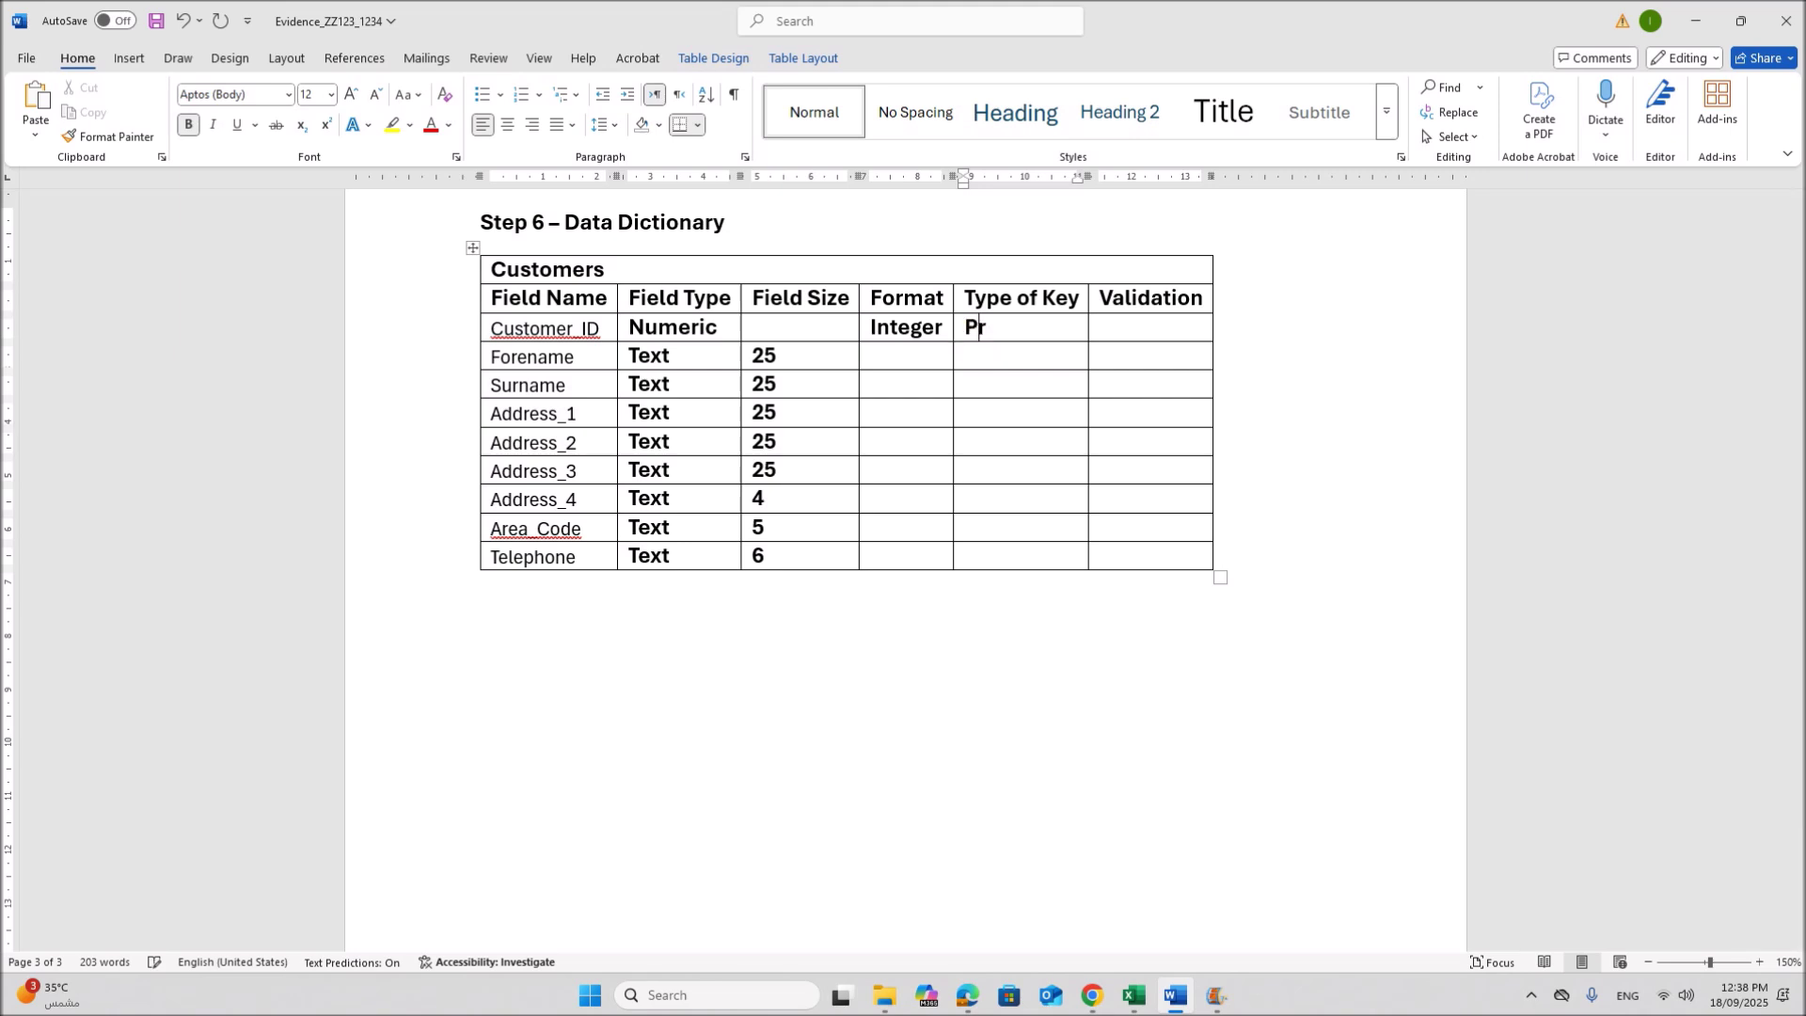
text(imary Key)
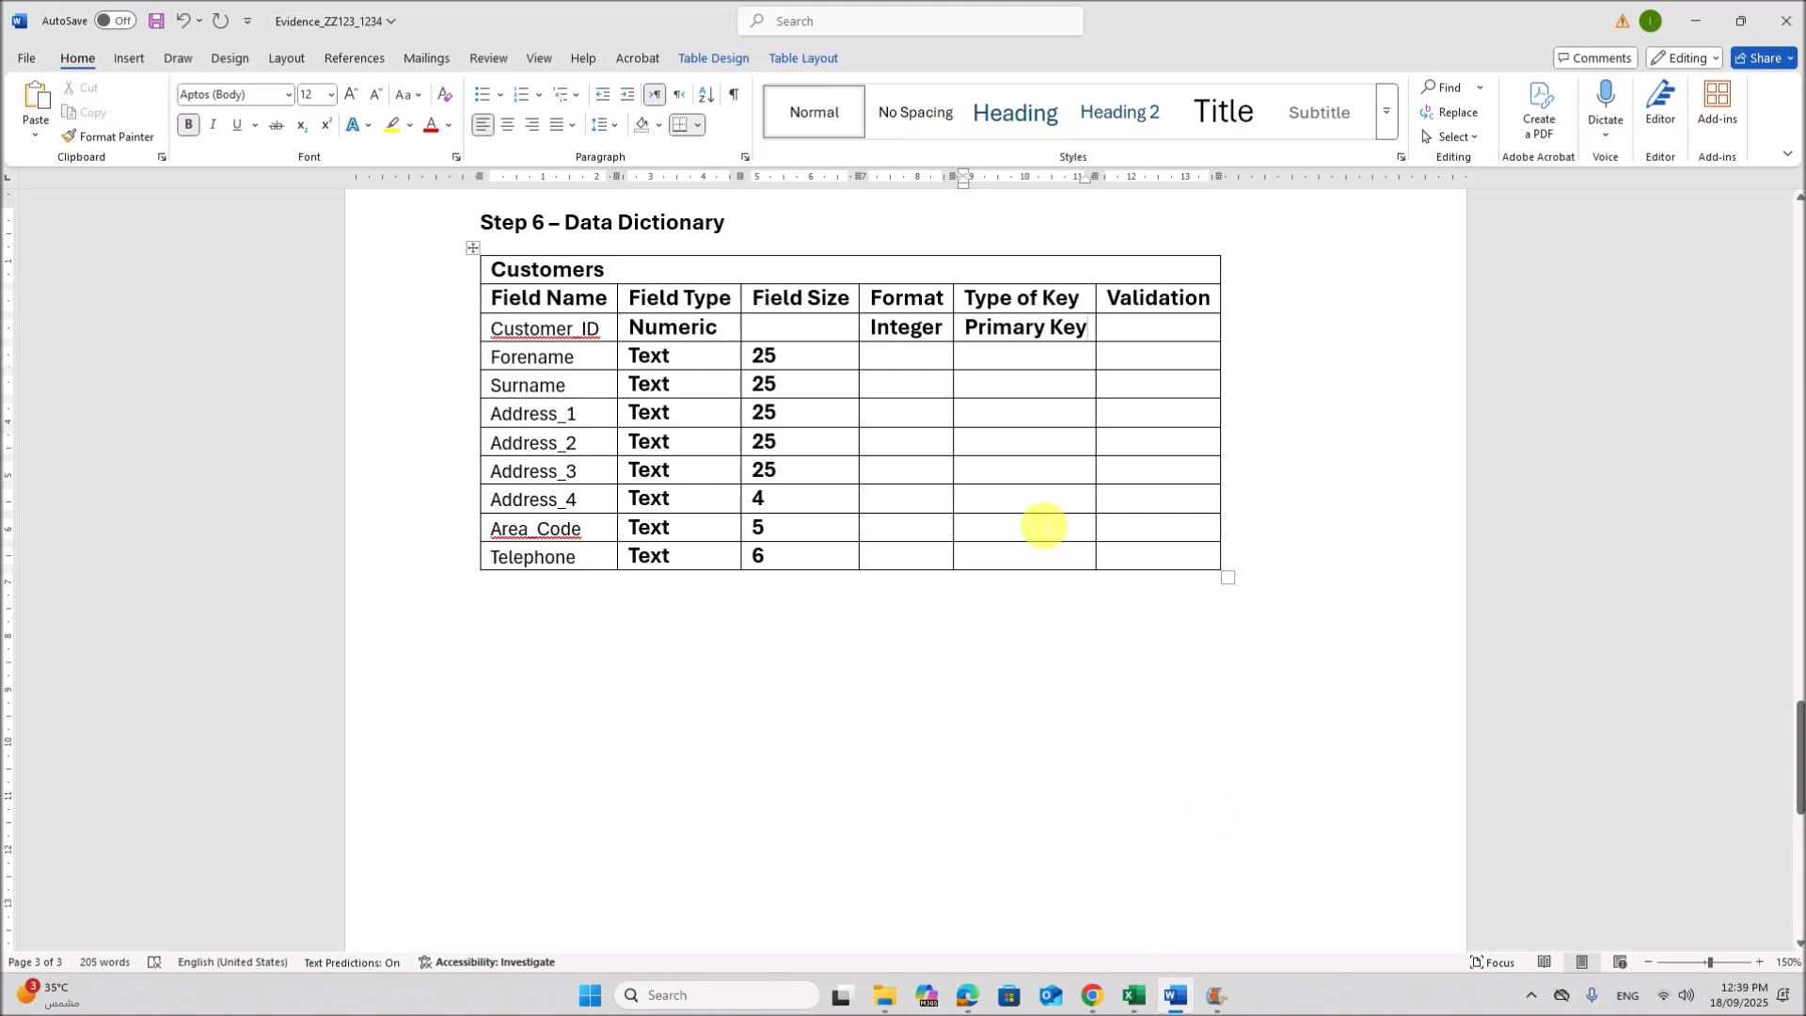
- Check the Area_Code and Address_4 values in the Excel sheet, and enter 0000 as the Address_4 format in the Word table
double_click(575, 541)
click(575, 542)
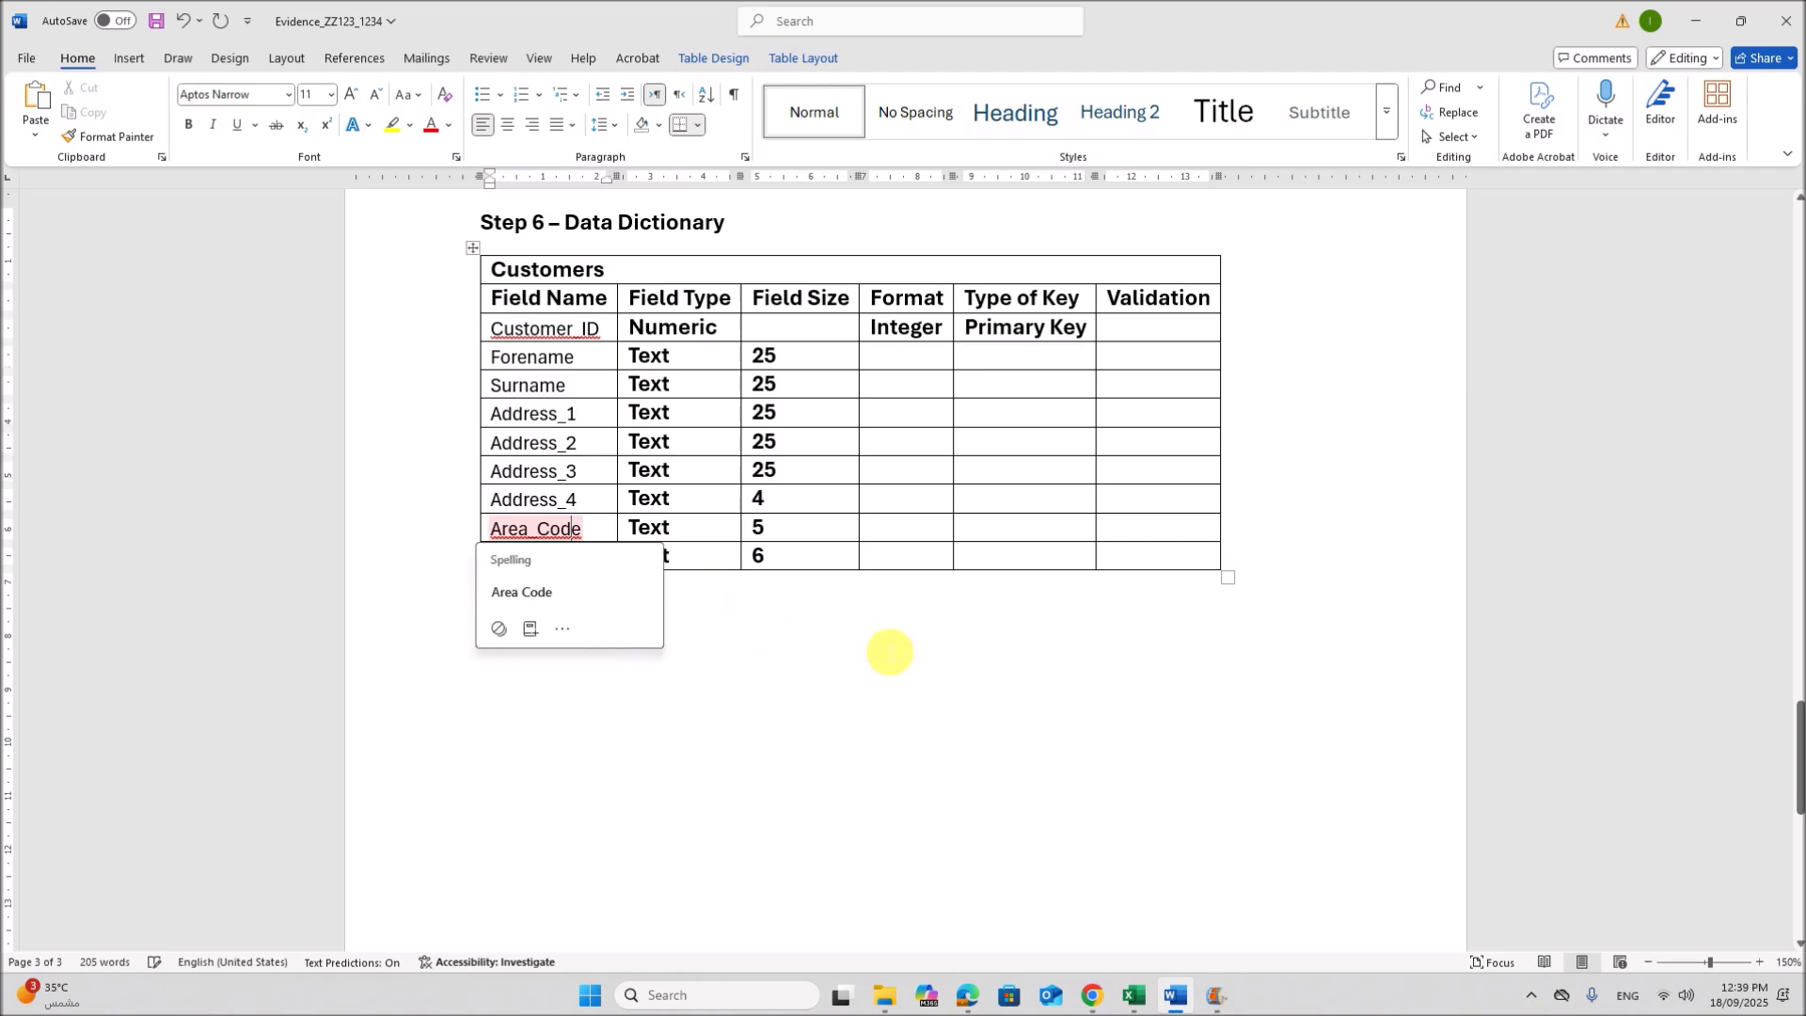
click(1132, 994)
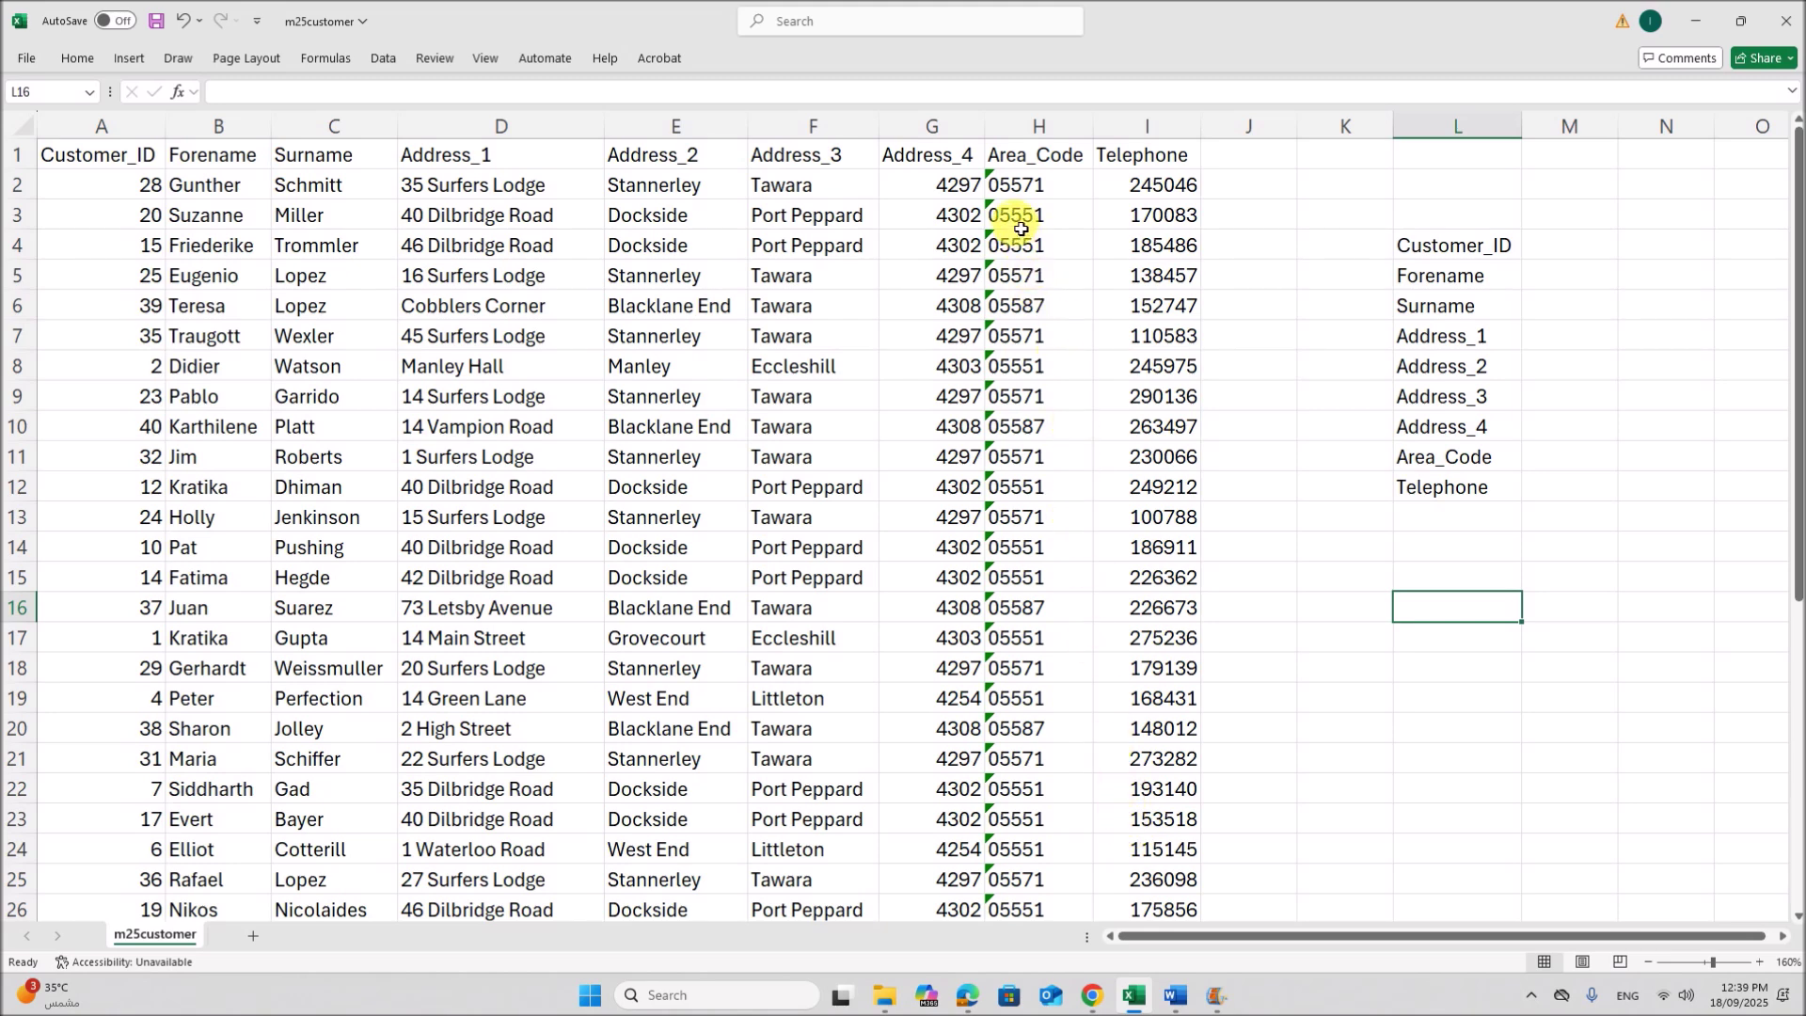
click(1016, 189)
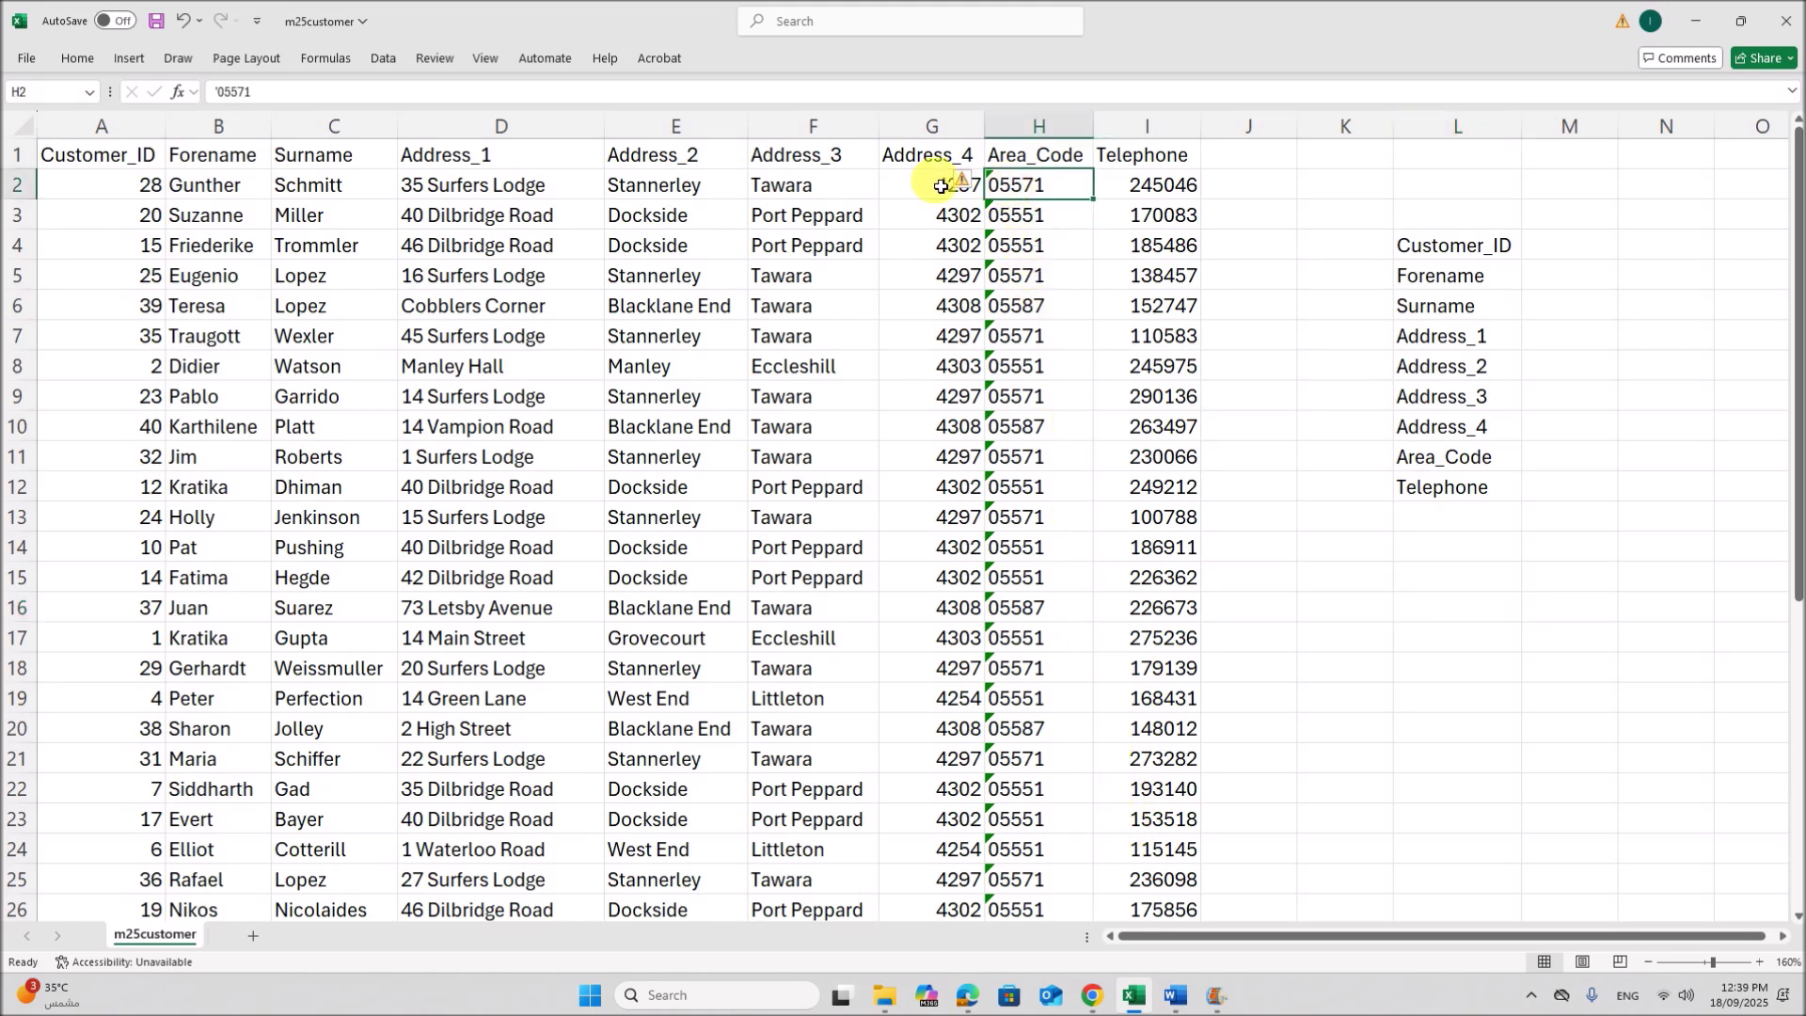
drag(947, 195, 945, 310)
click(1175, 995)
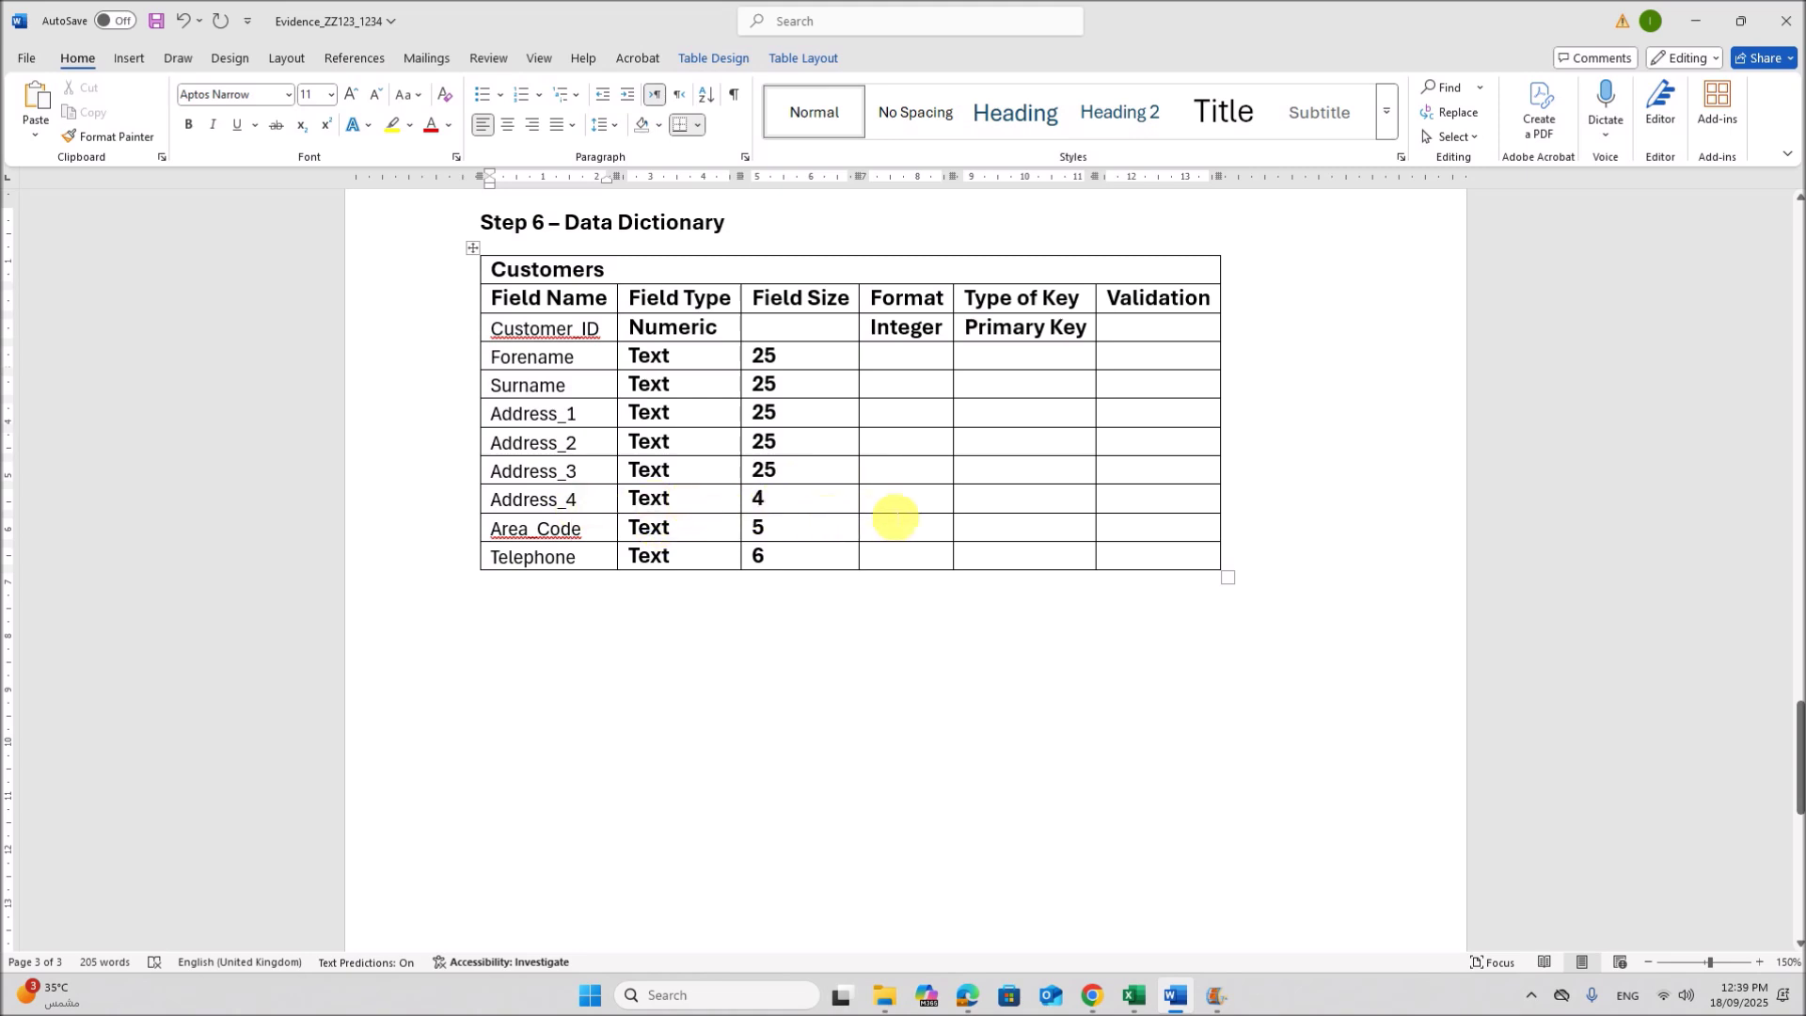
click(910, 506)
text(0000)
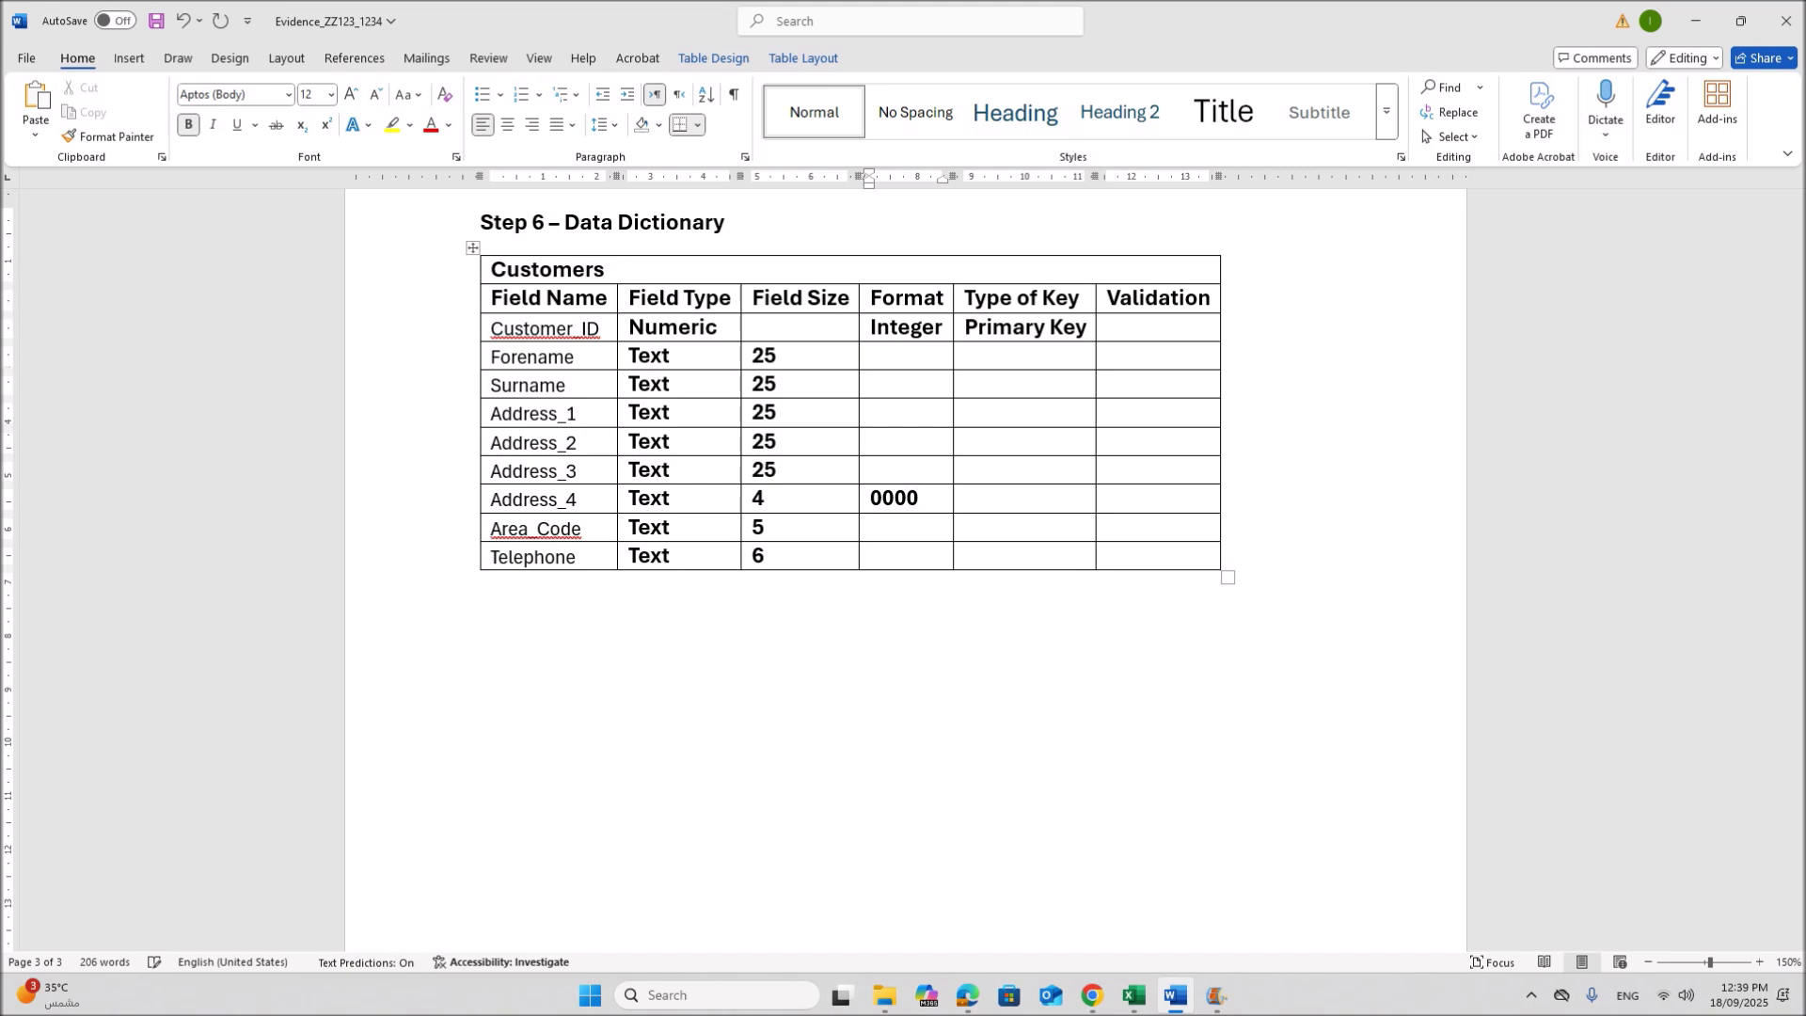
- Enter the format 00000 for Area_Code and 000000 for Telephone in the data dictionary
click(886, 538)
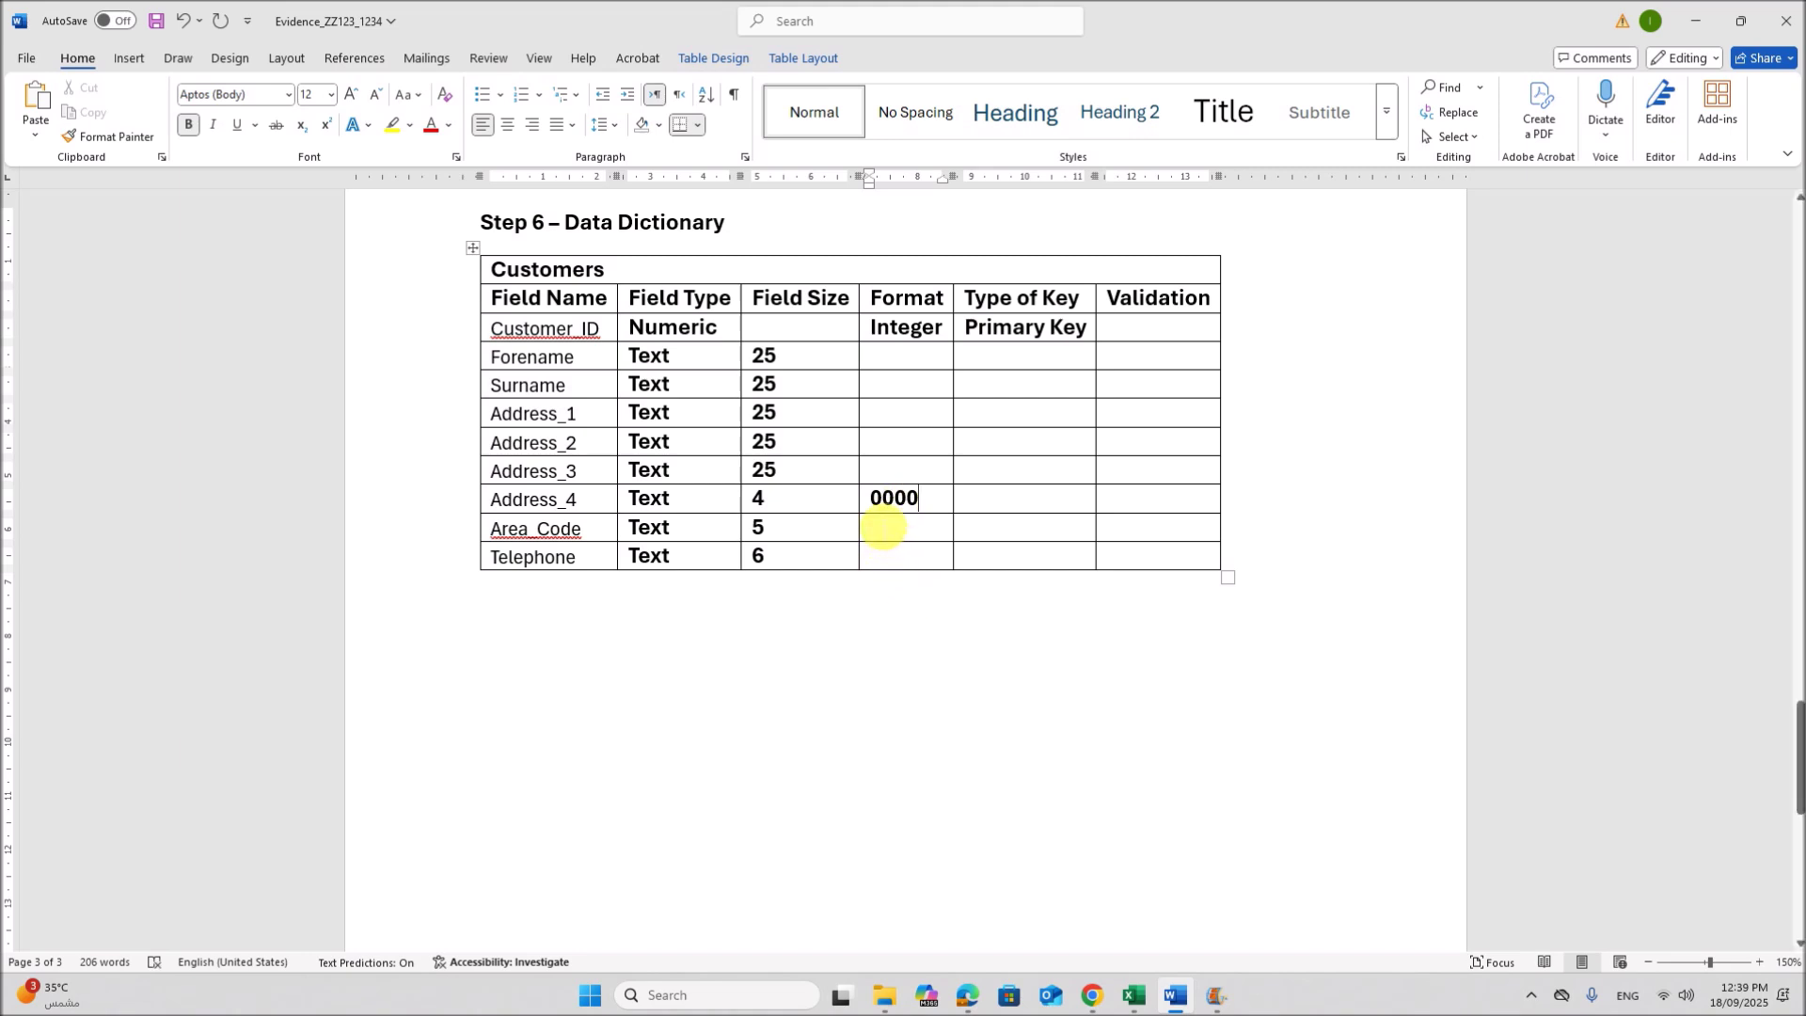
text(00000)
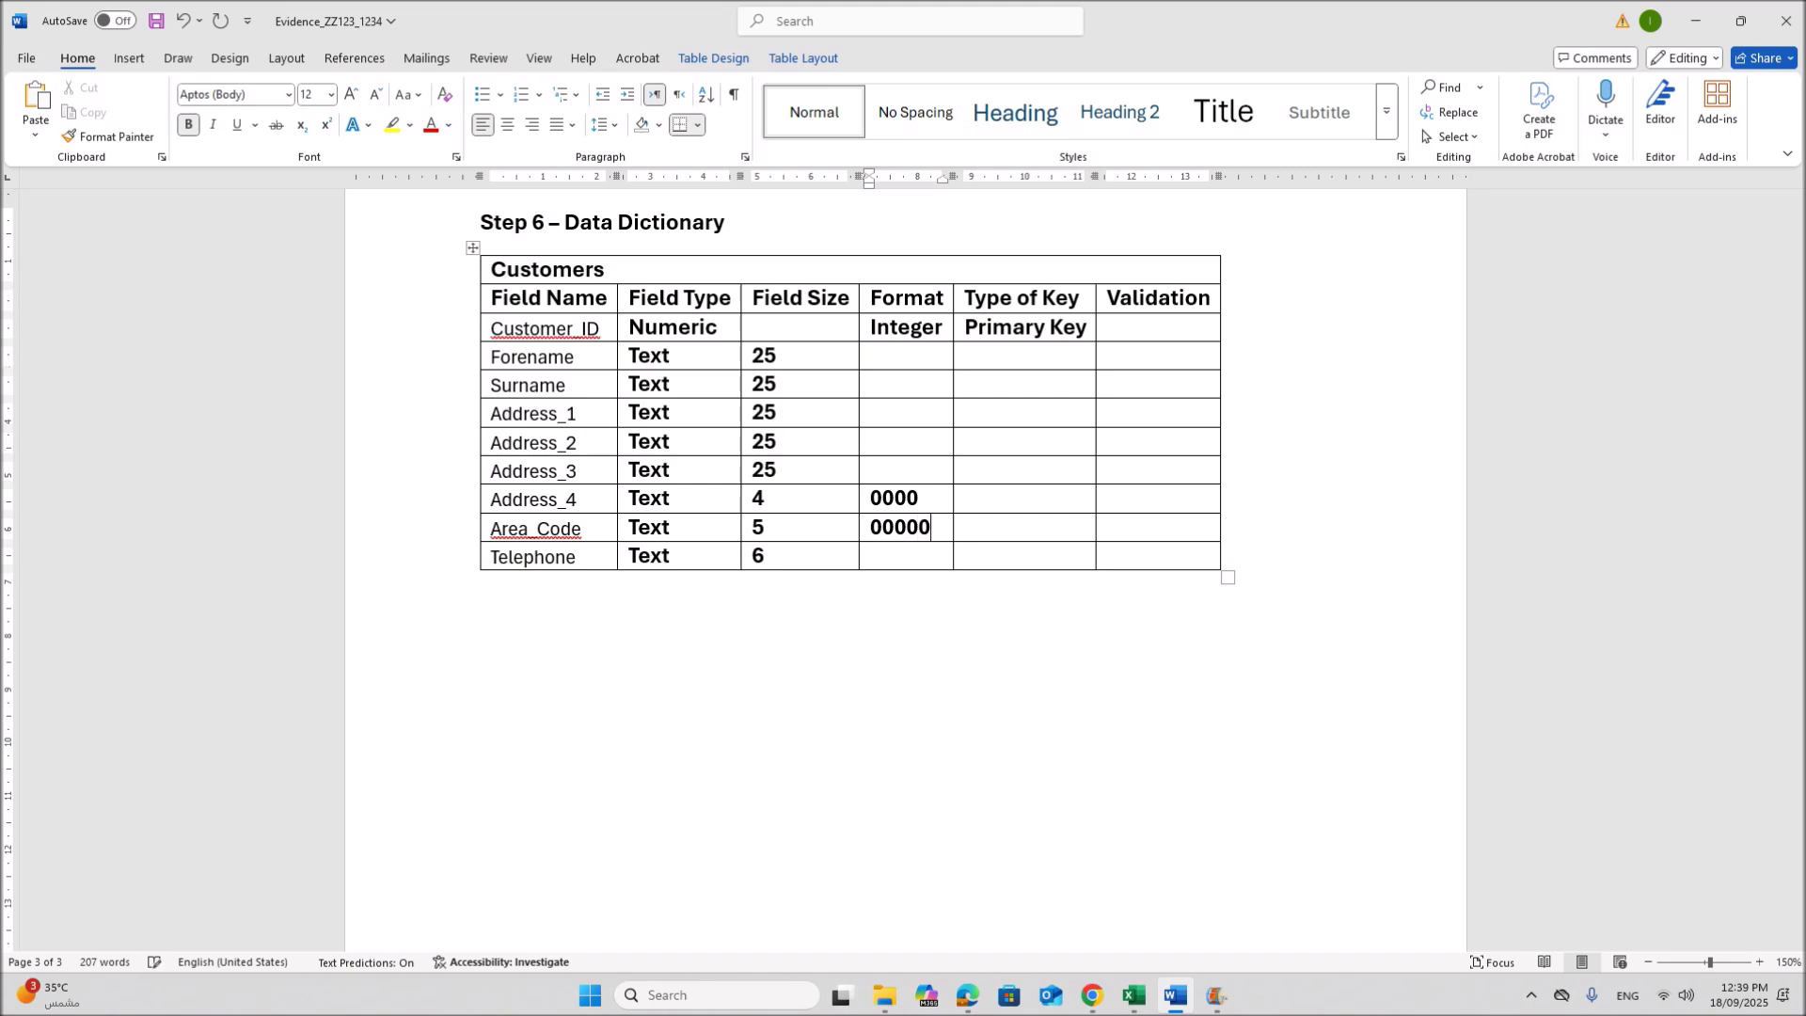
click(859, 555)
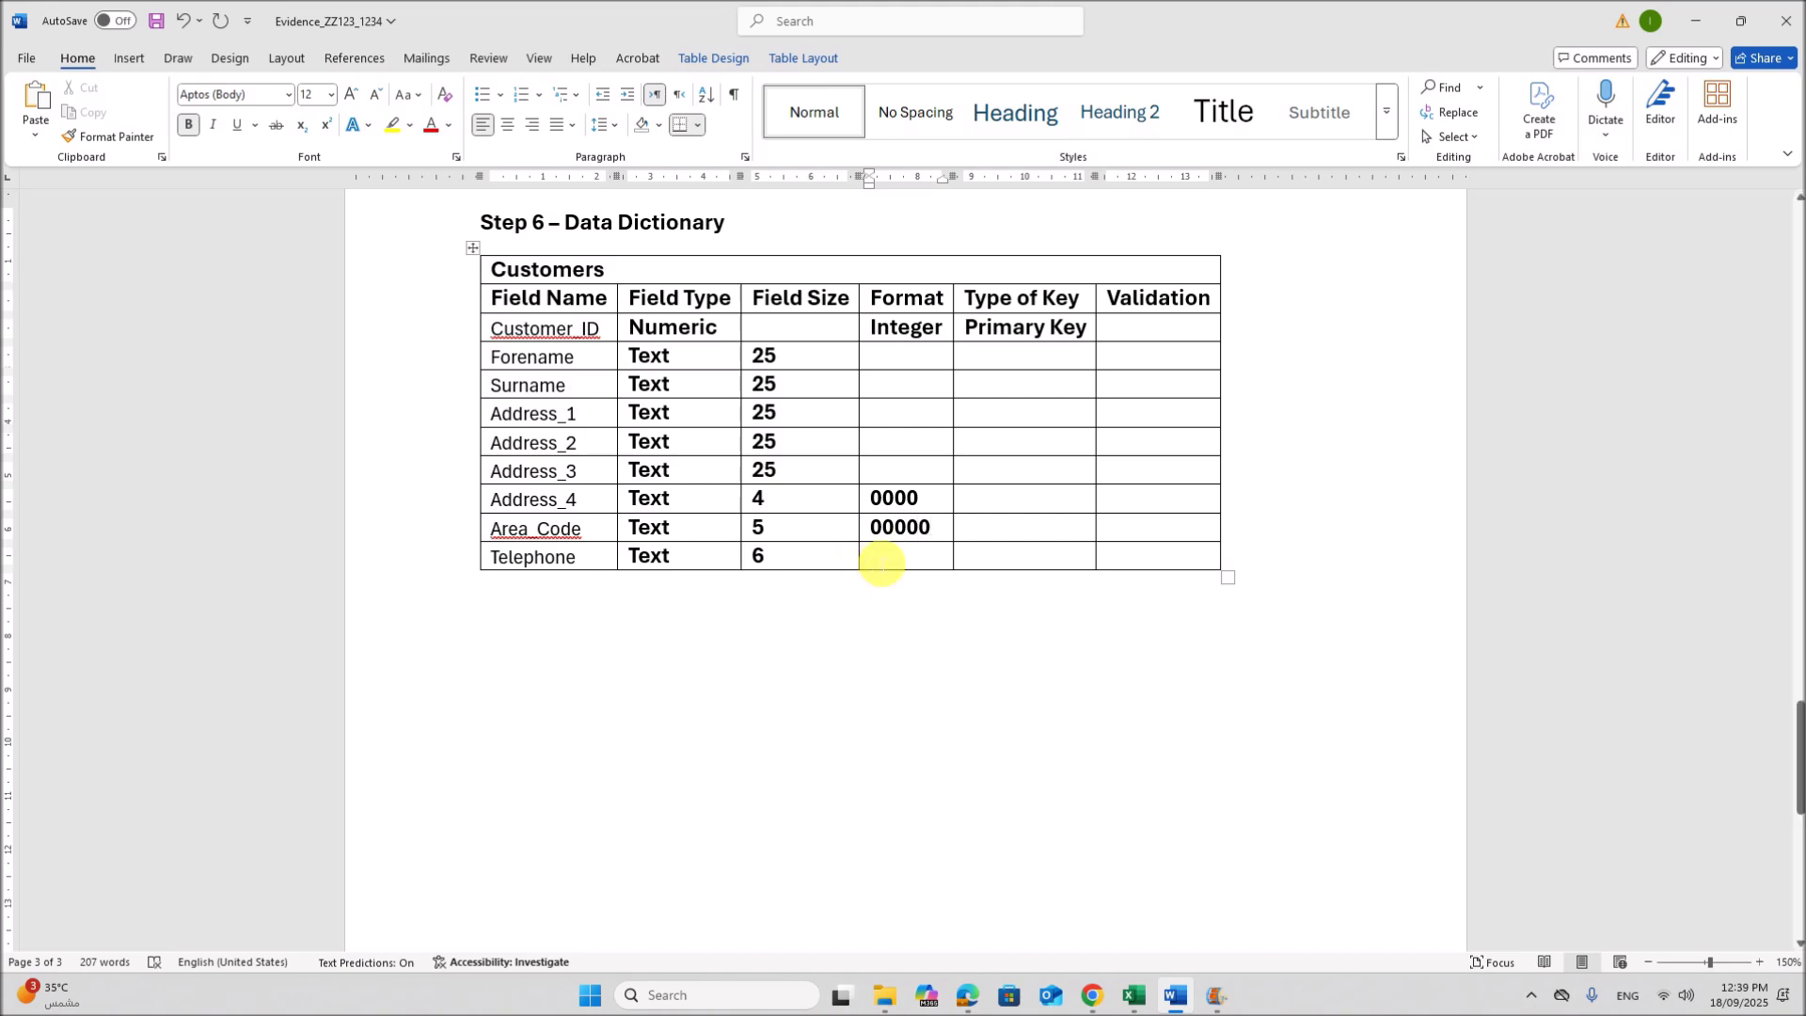
text(000000)
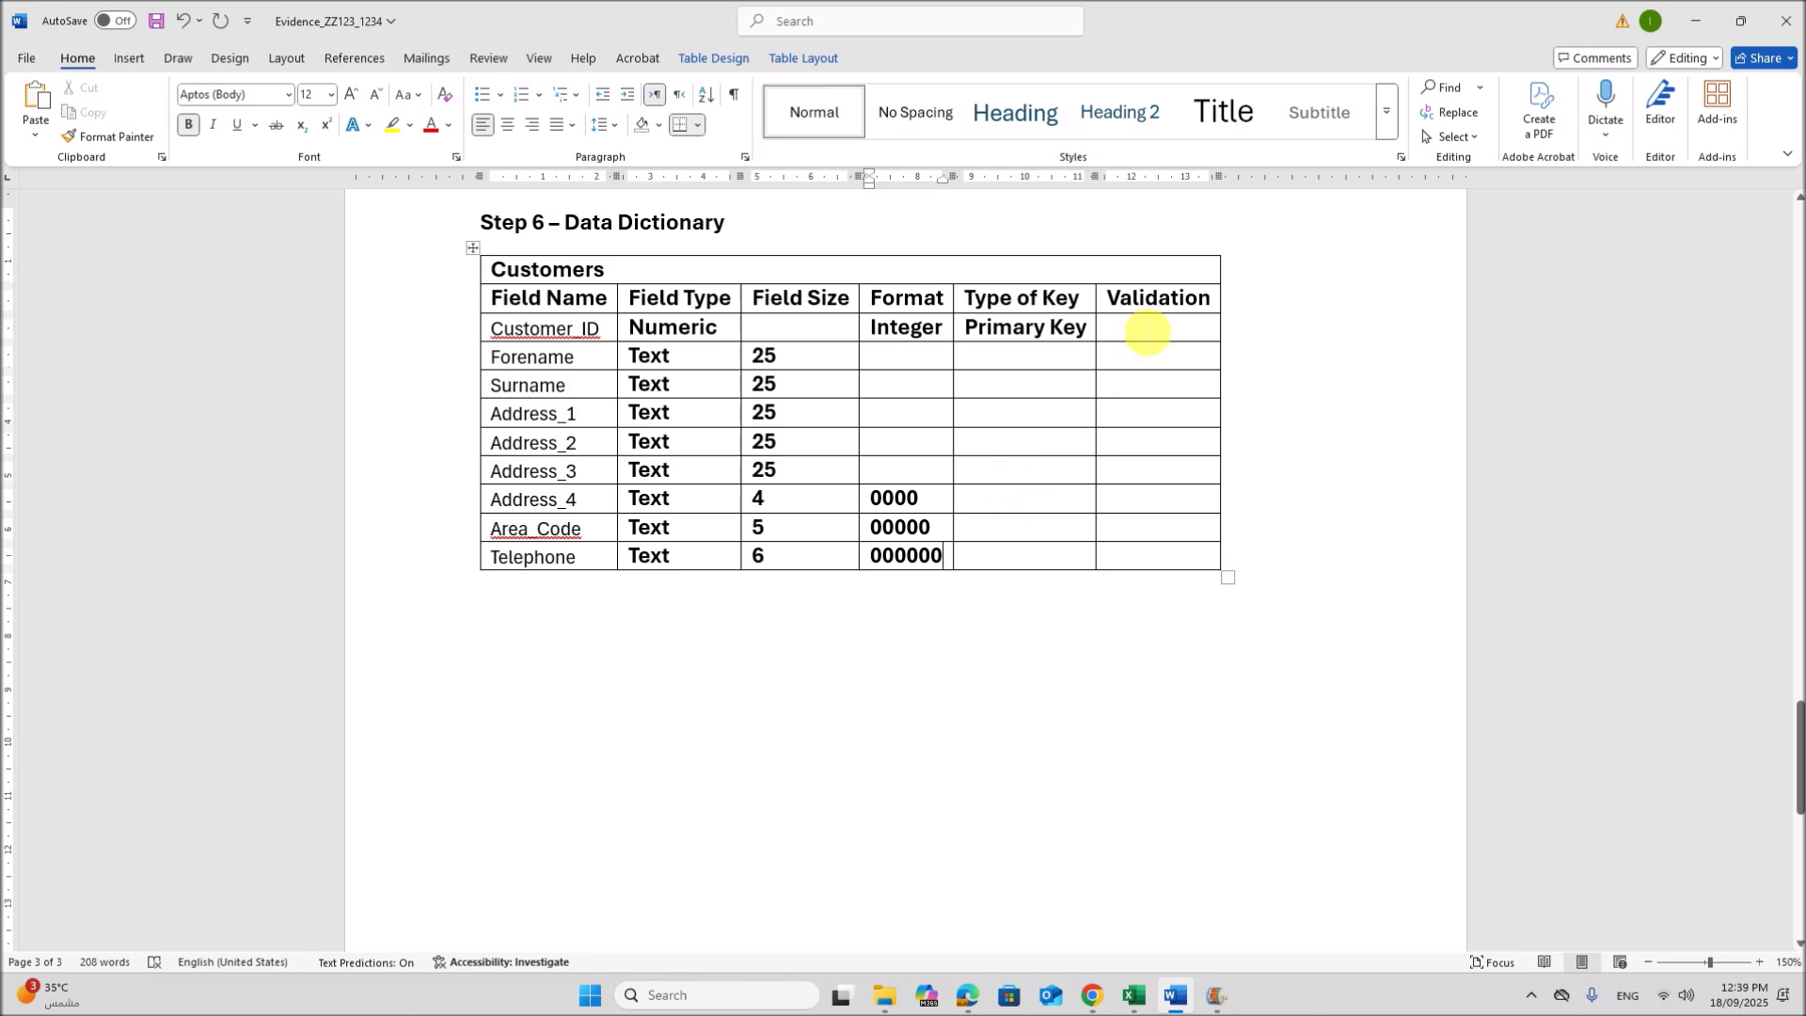
- Enter Required as the validation for Customer_ID in the data dictionary
click(1148, 331)
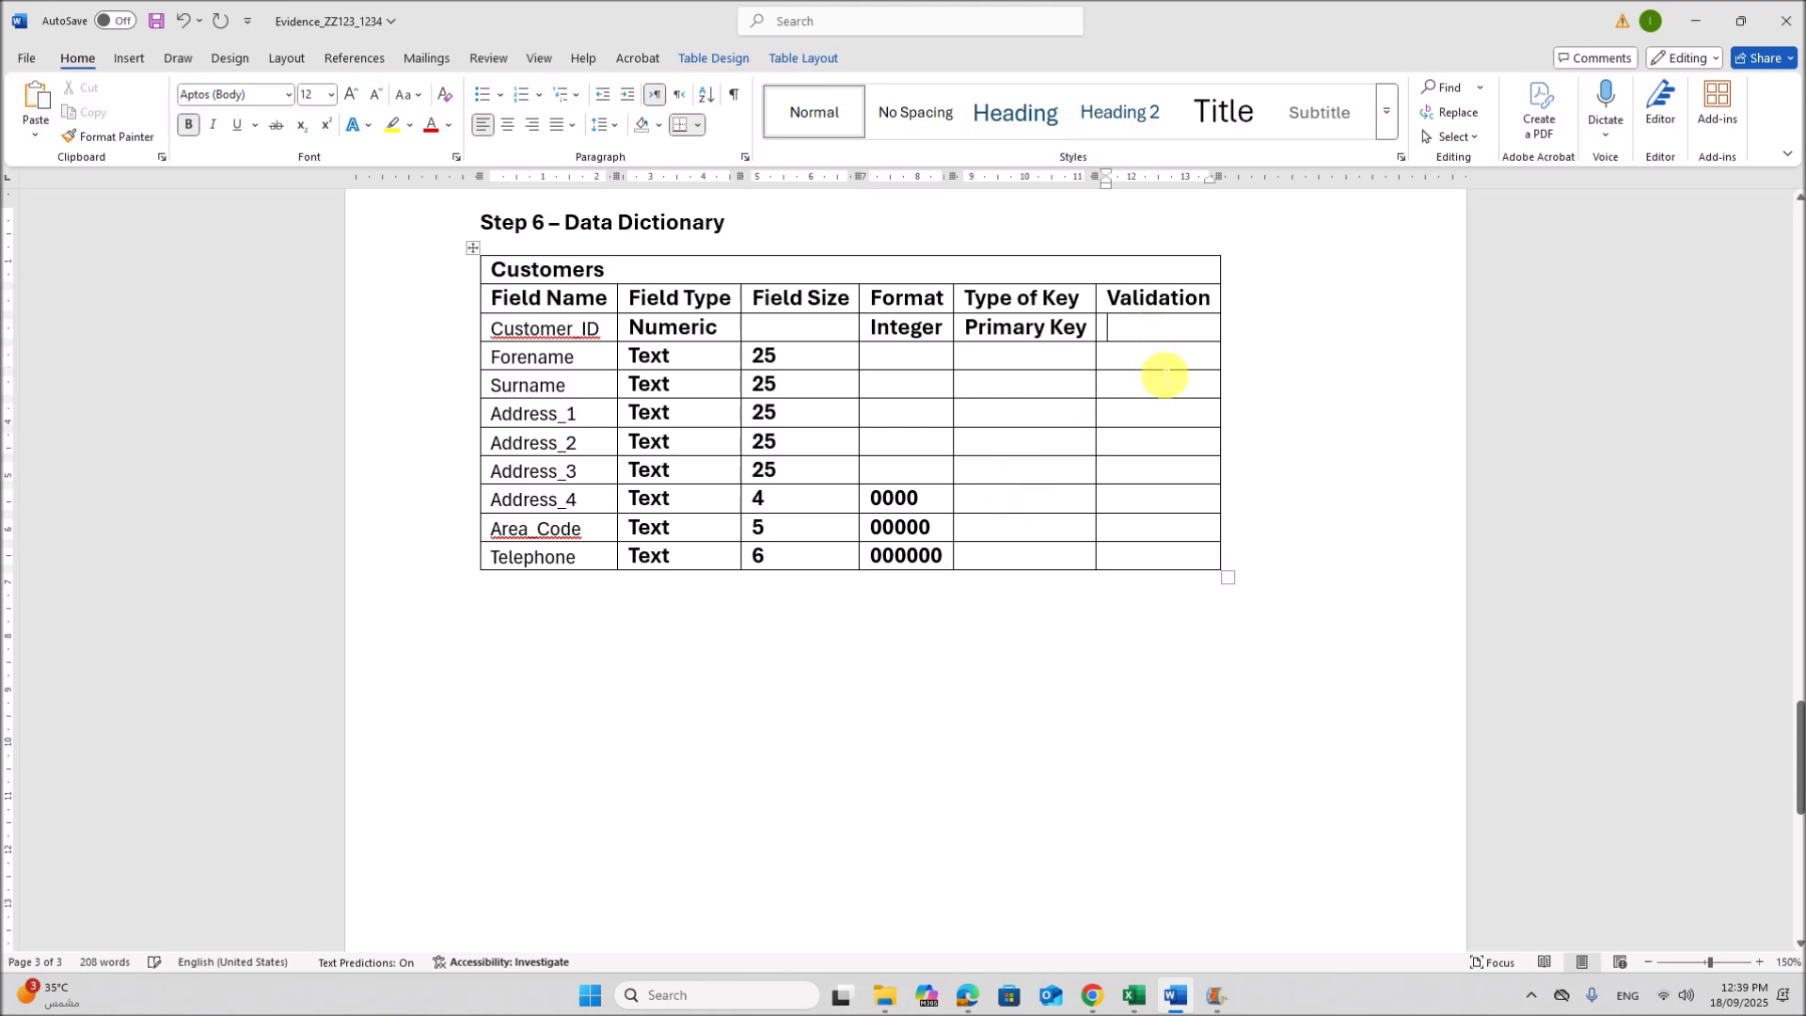
click(1168, 341)
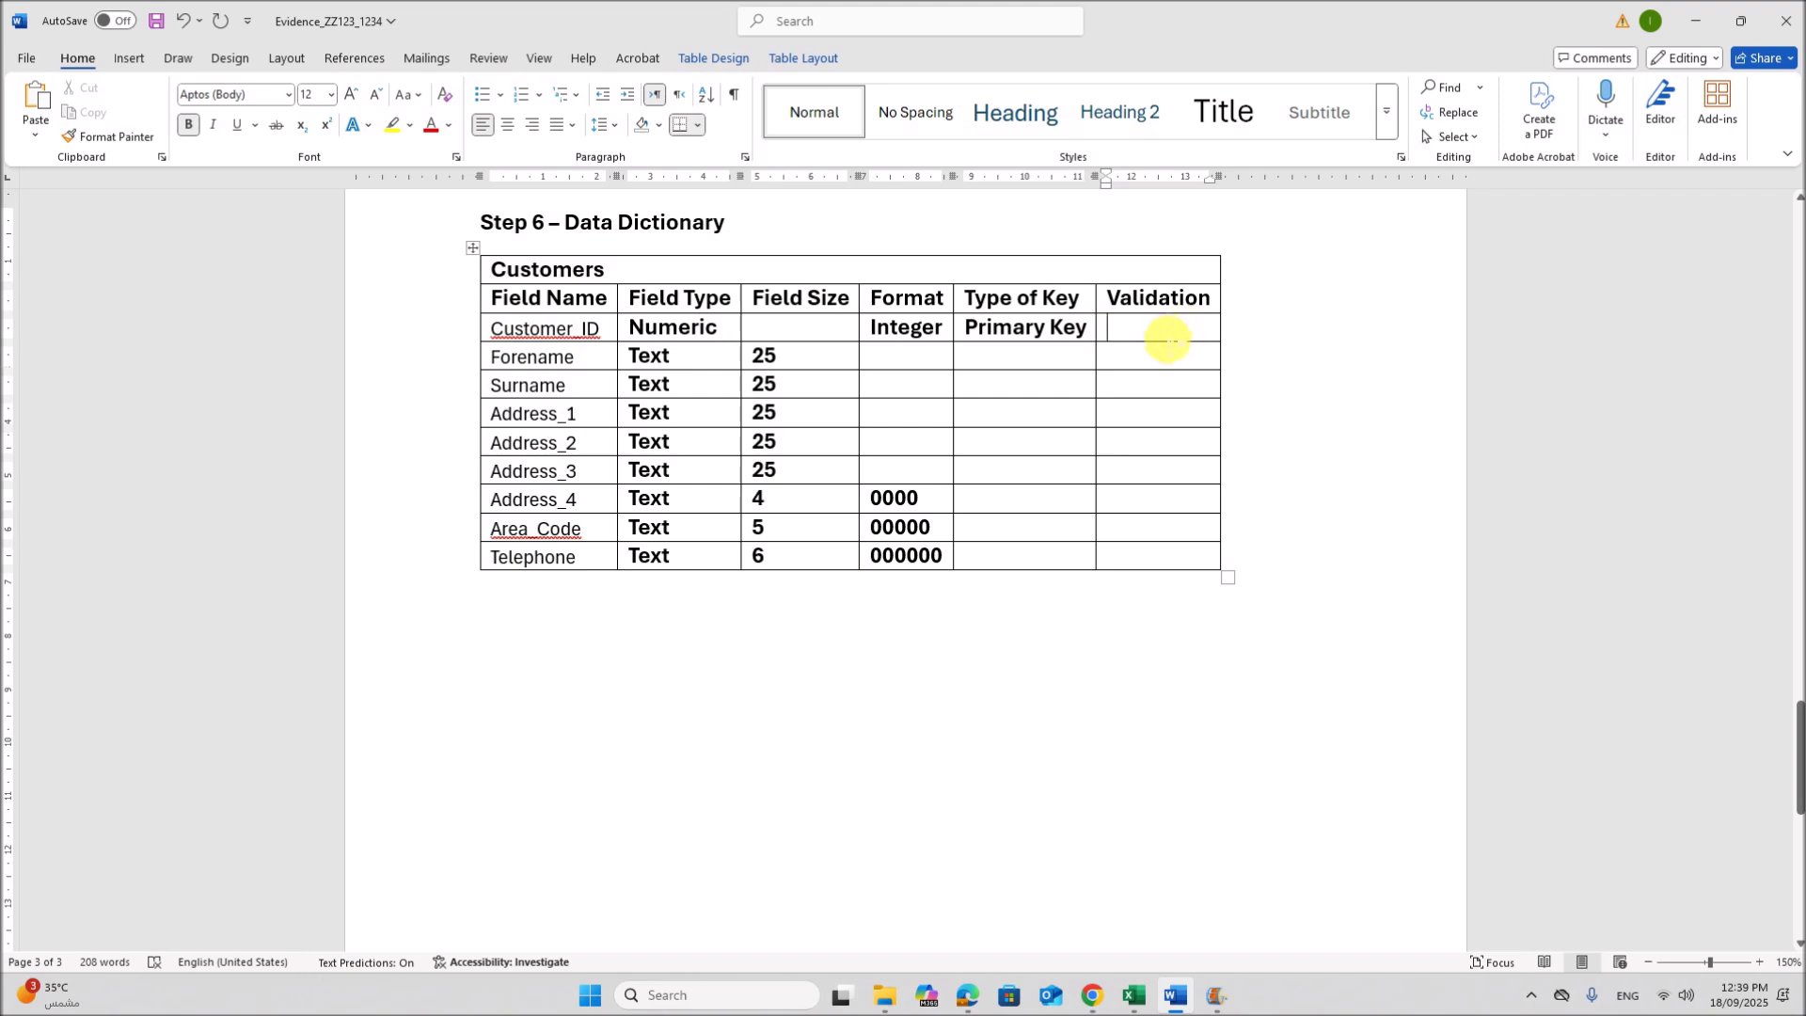
text(Required)
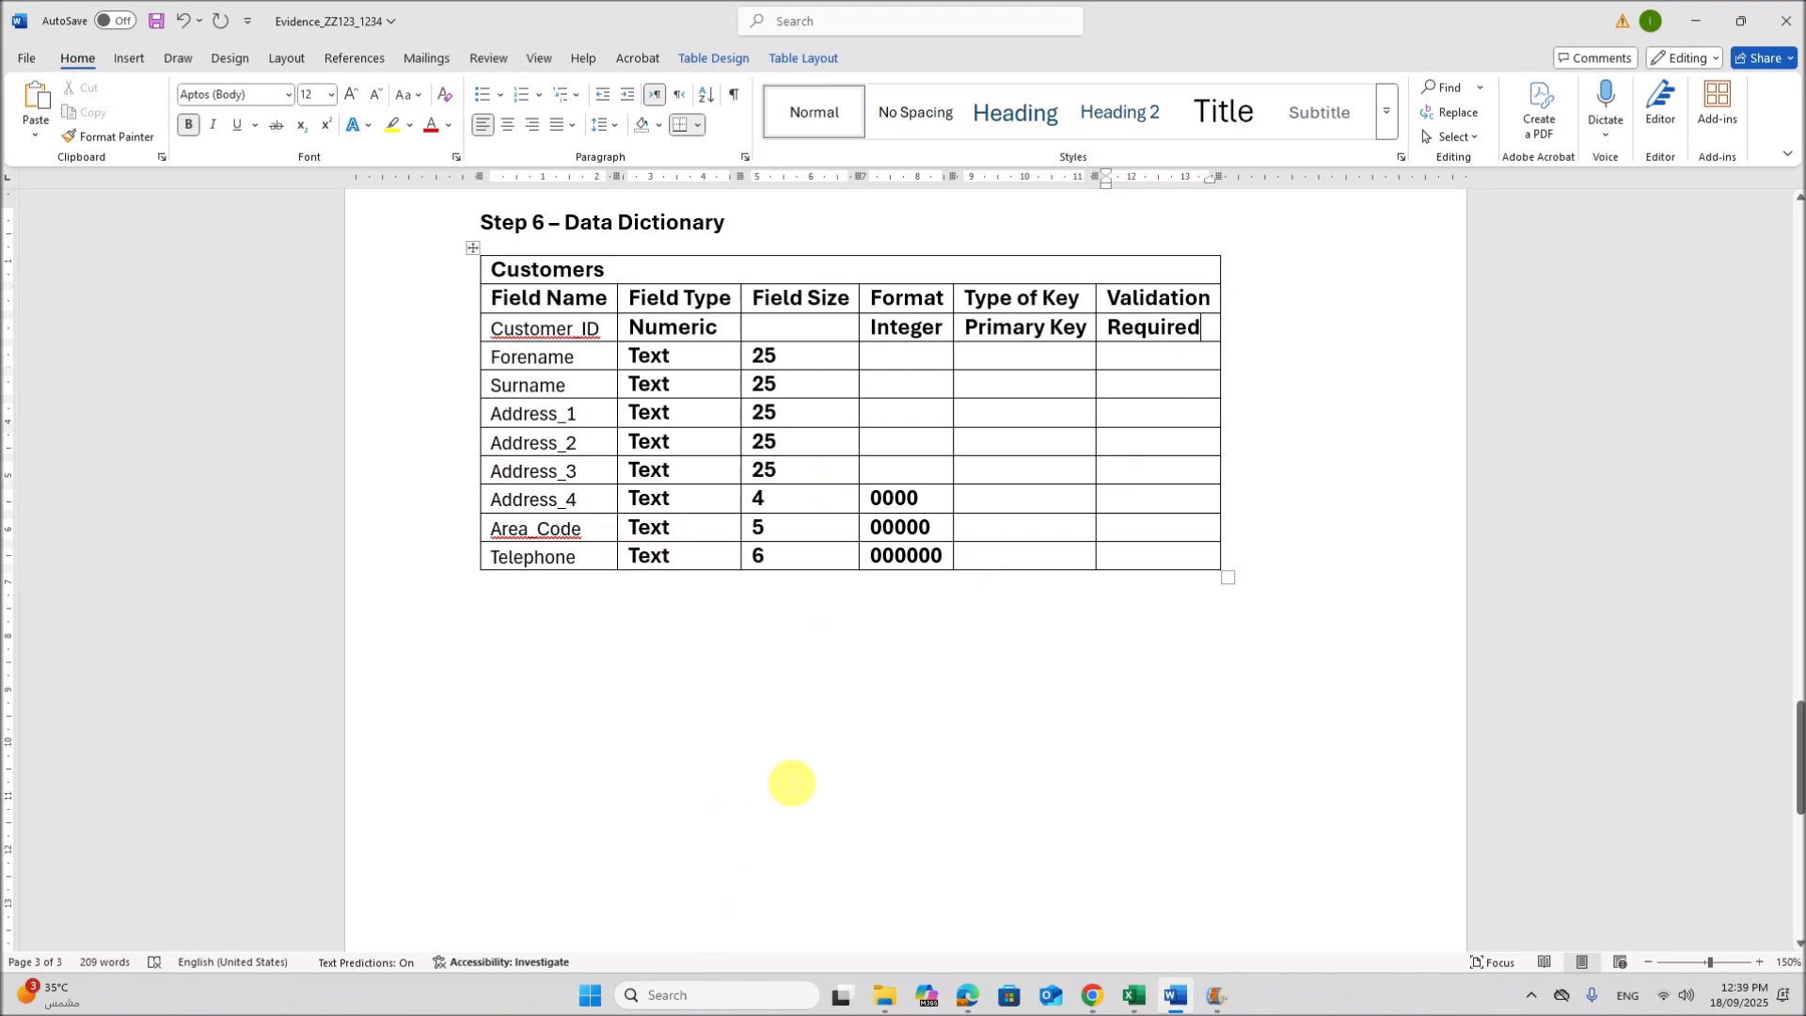
scroll(791, 783, up, 1)
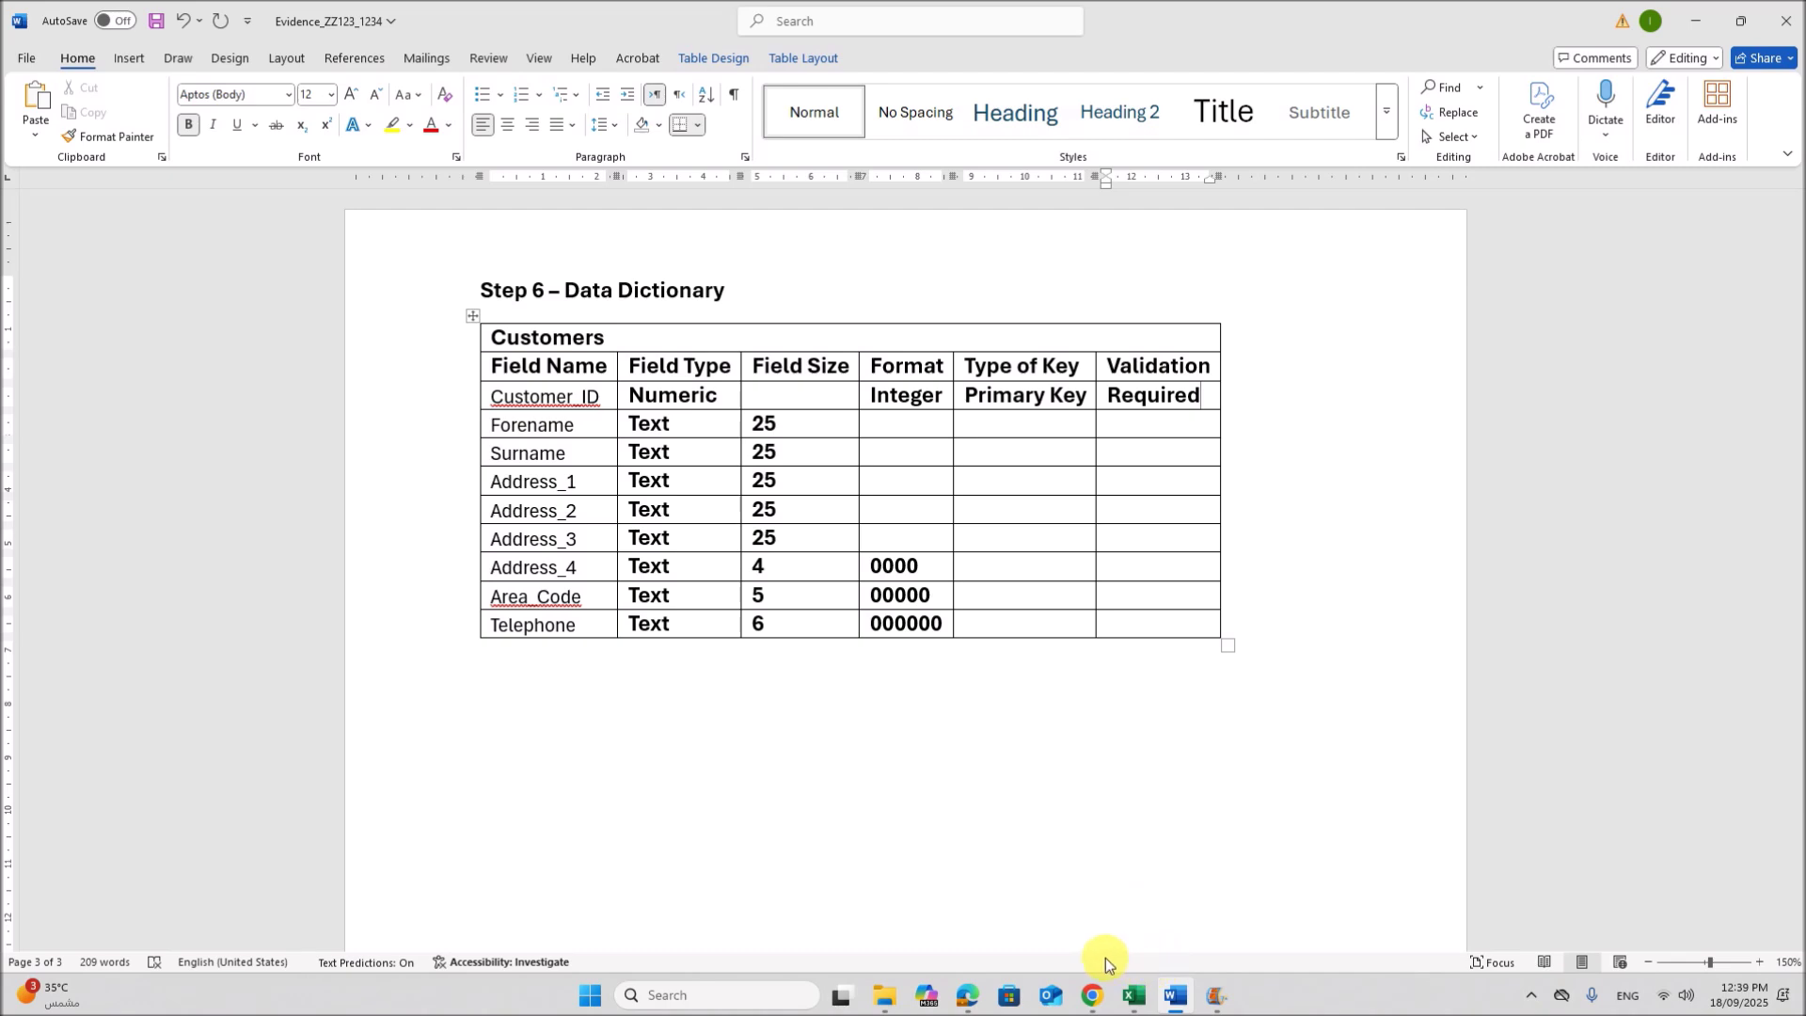
- Read Question 7 in the exam paper PDF for how to edit, sort and save the customer data
click(967, 989)
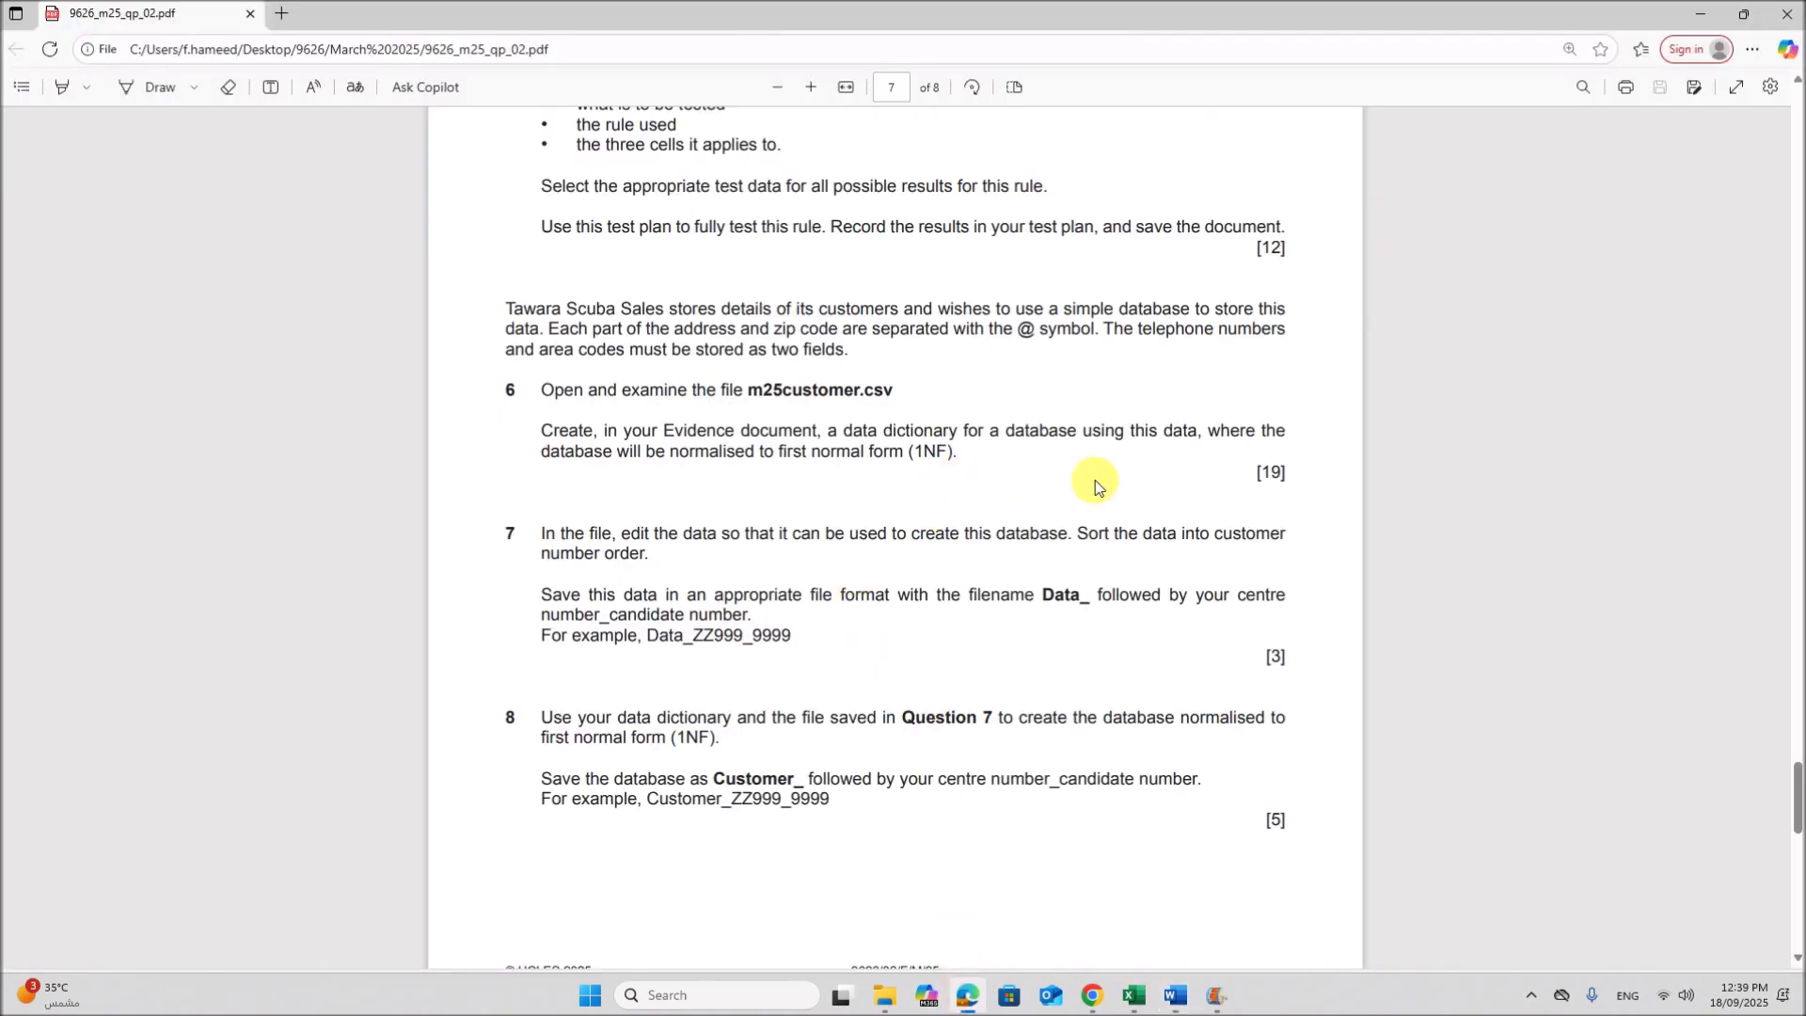
click(1174, 996)
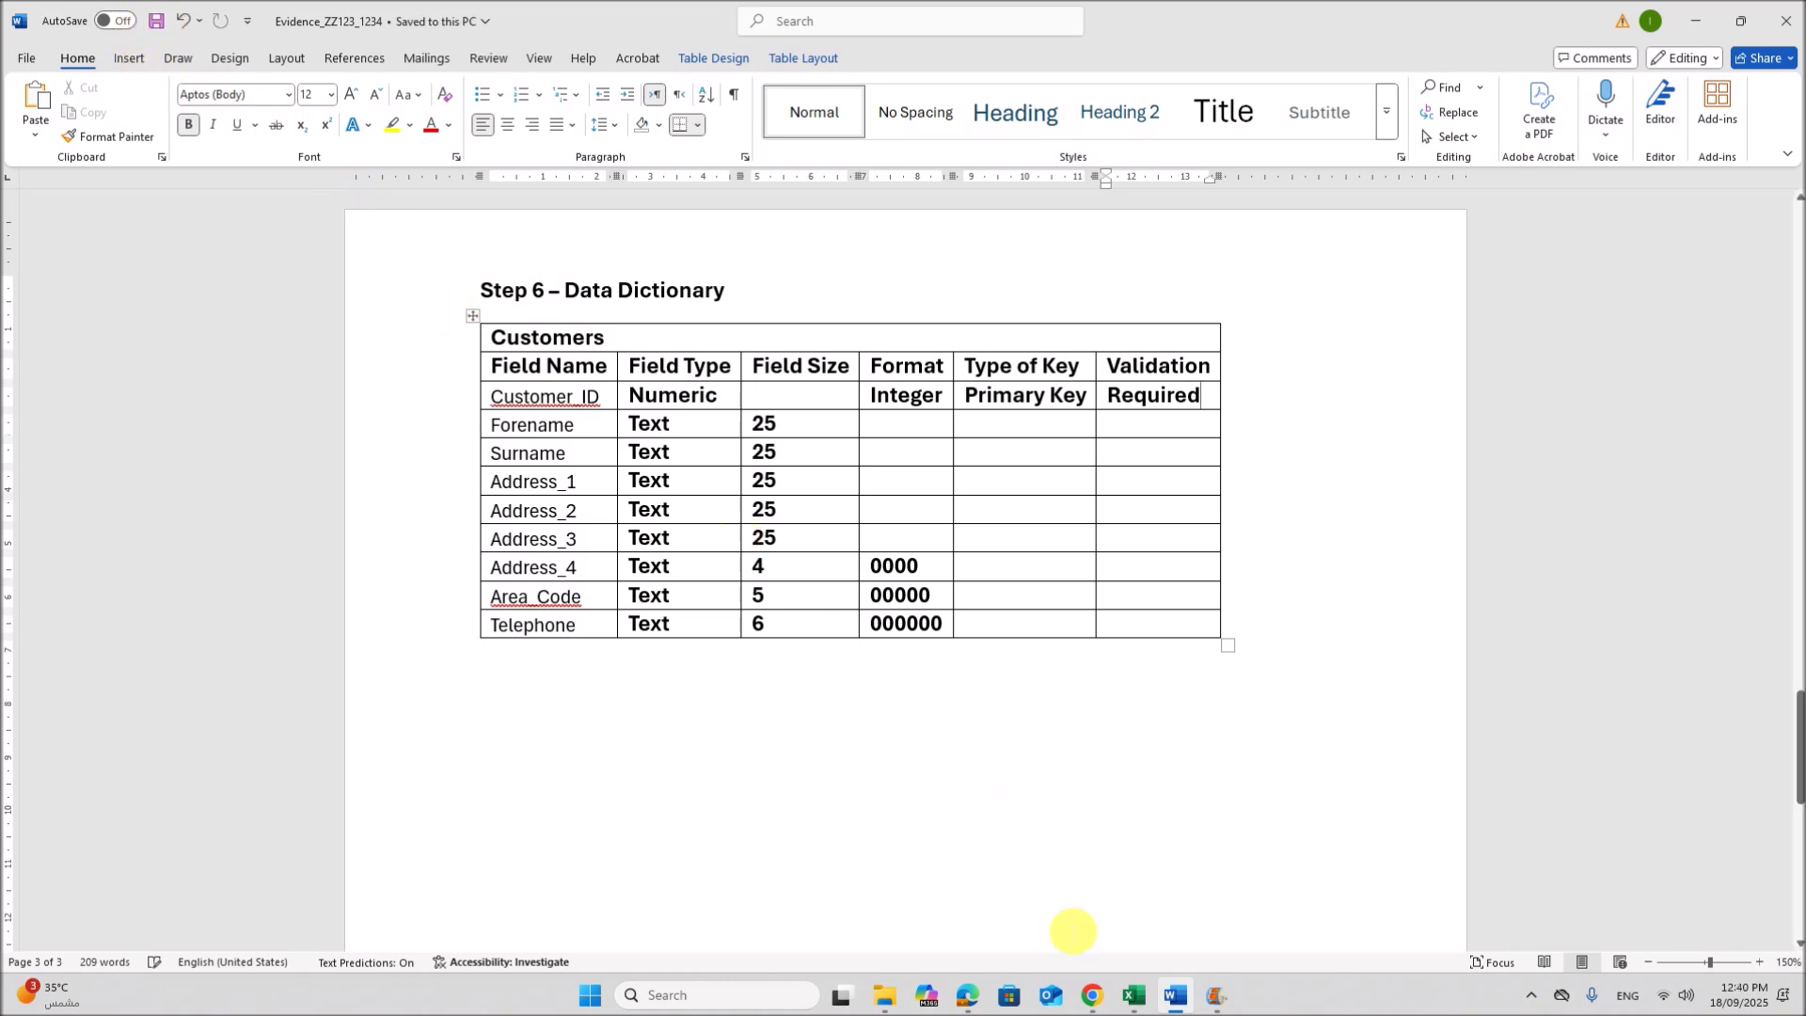
click(967, 994)
scroll(874, 814, down, 1)
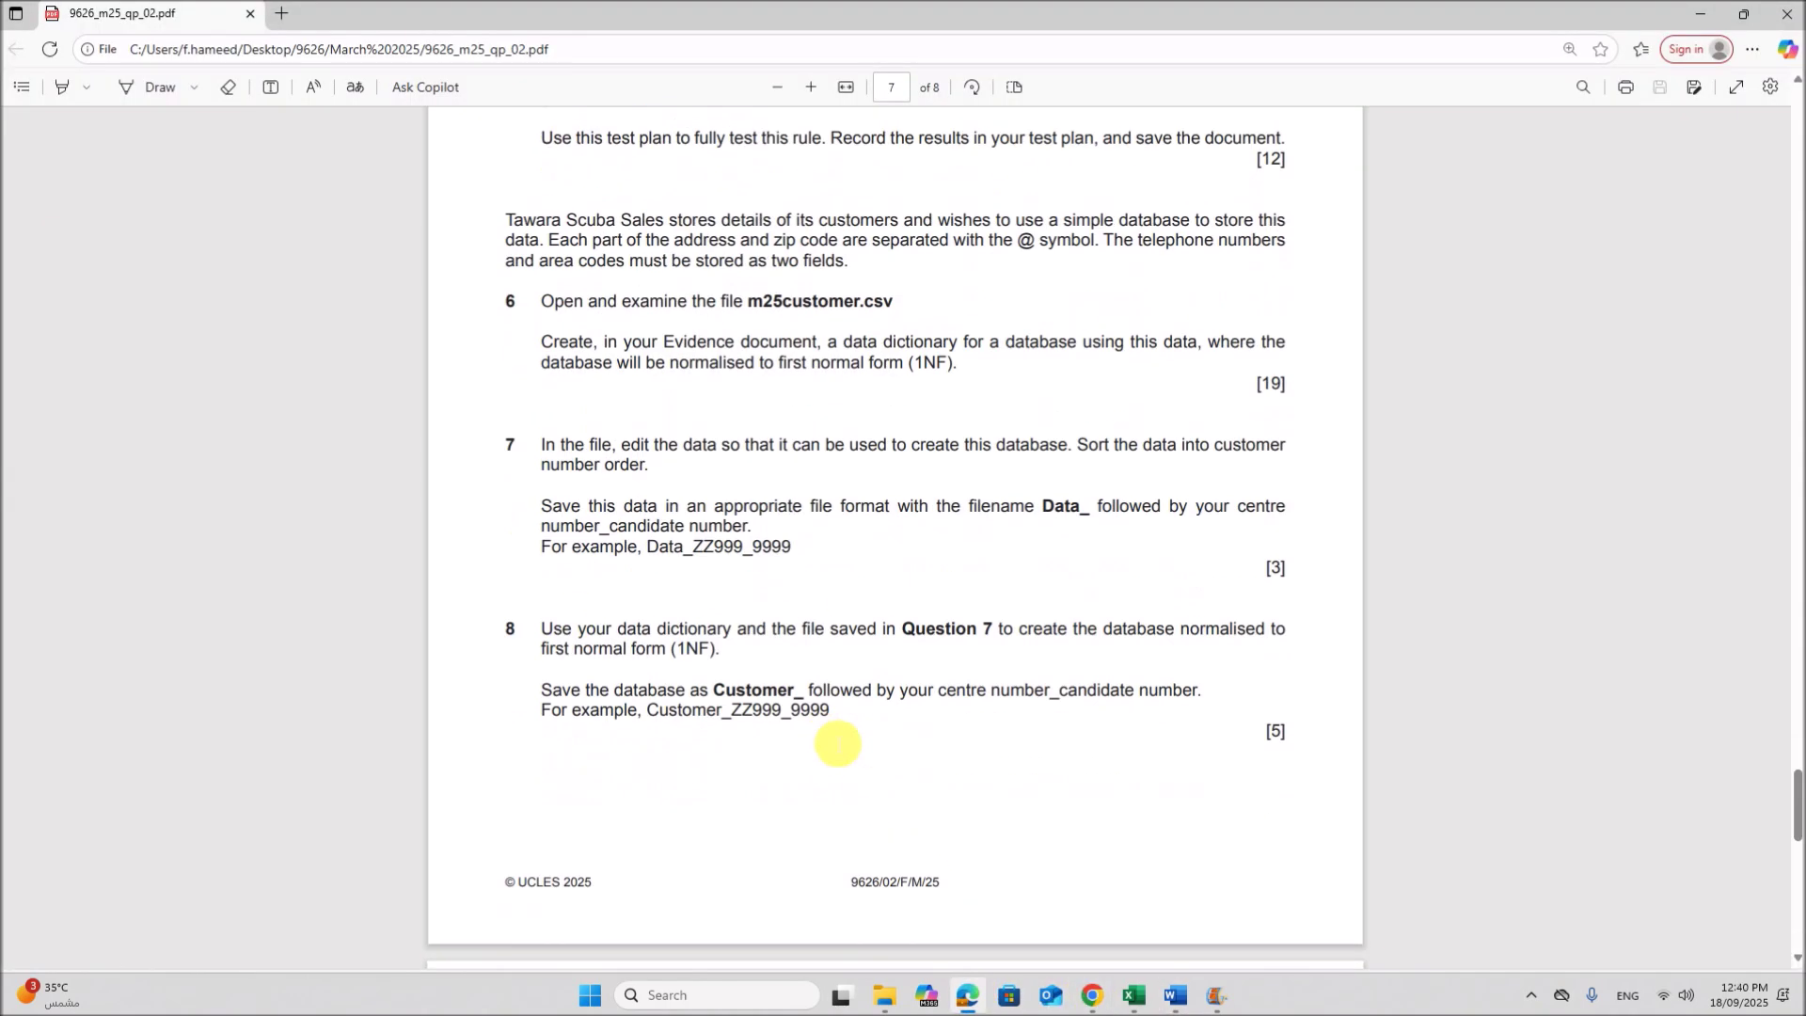
drag(621, 442, 1080, 450)
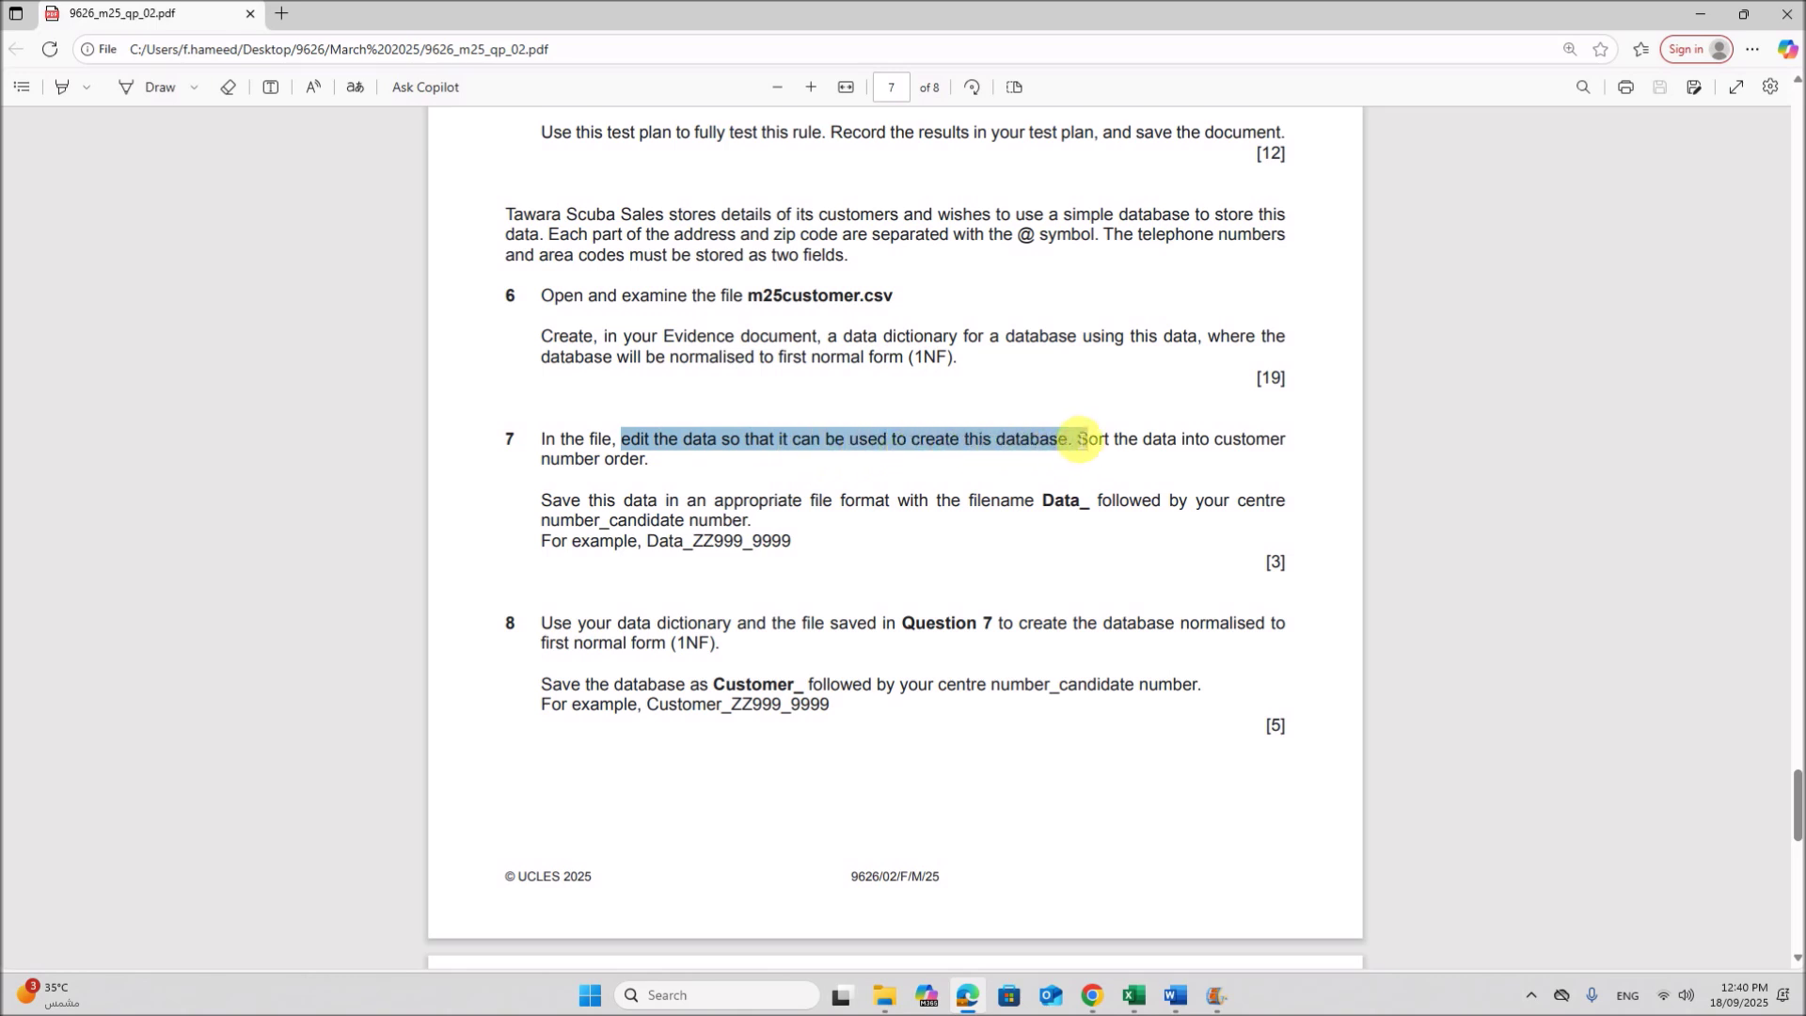
drag(1072, 440, 687, 487)
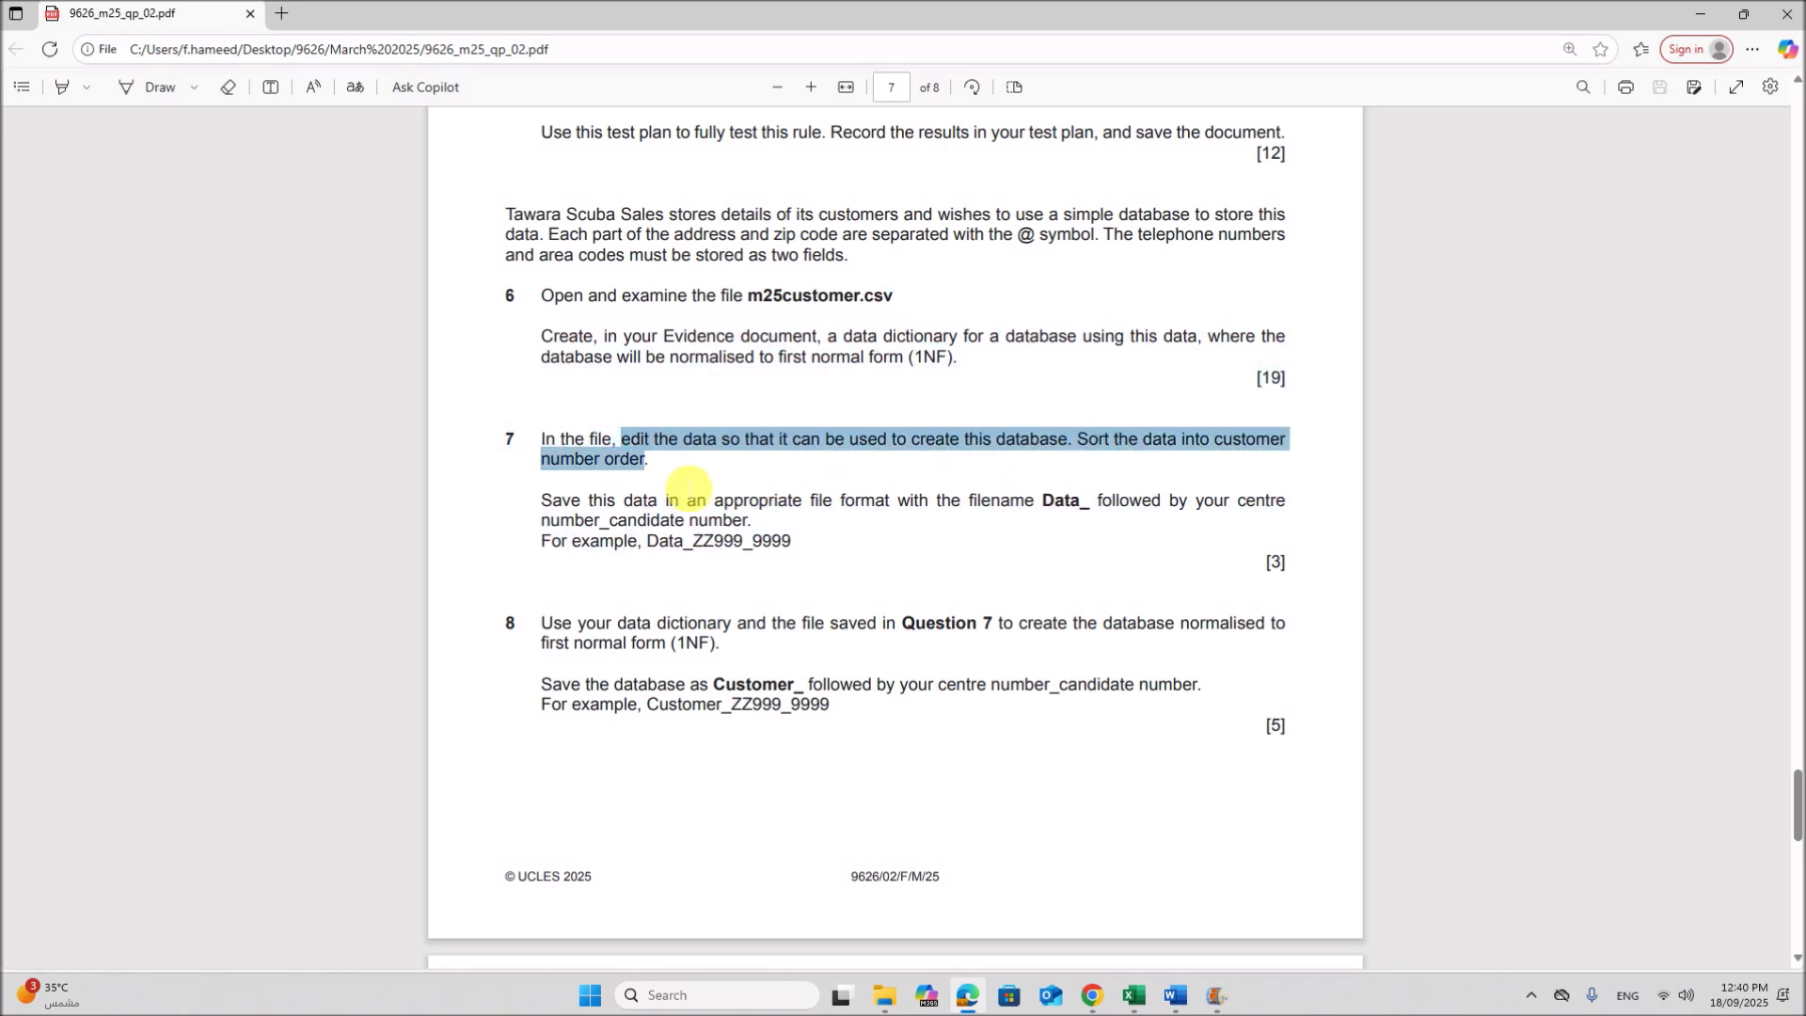
click(941, 564)
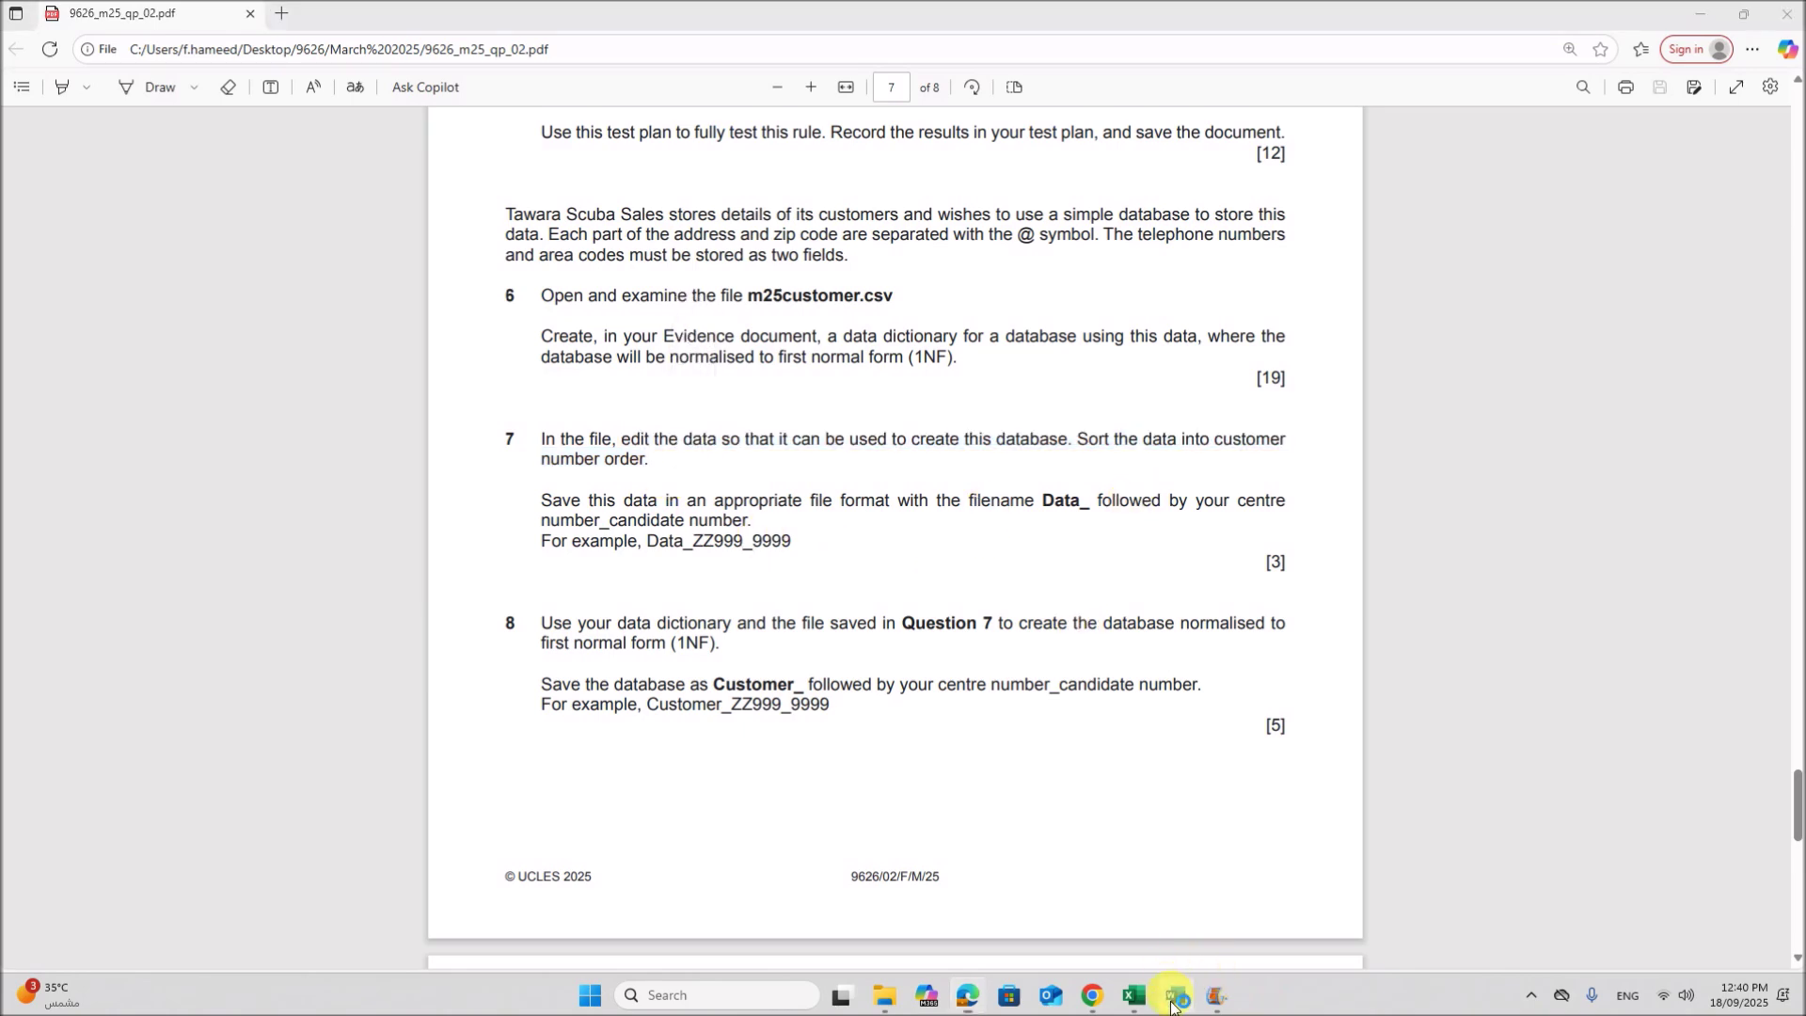
- Switch to the m25customer sheet in Excel and delete the vertical list of field names in column L
click(1175, 995)
click(1134, 995)
drag(1439, 259, 1411, 518)
key(Delete)
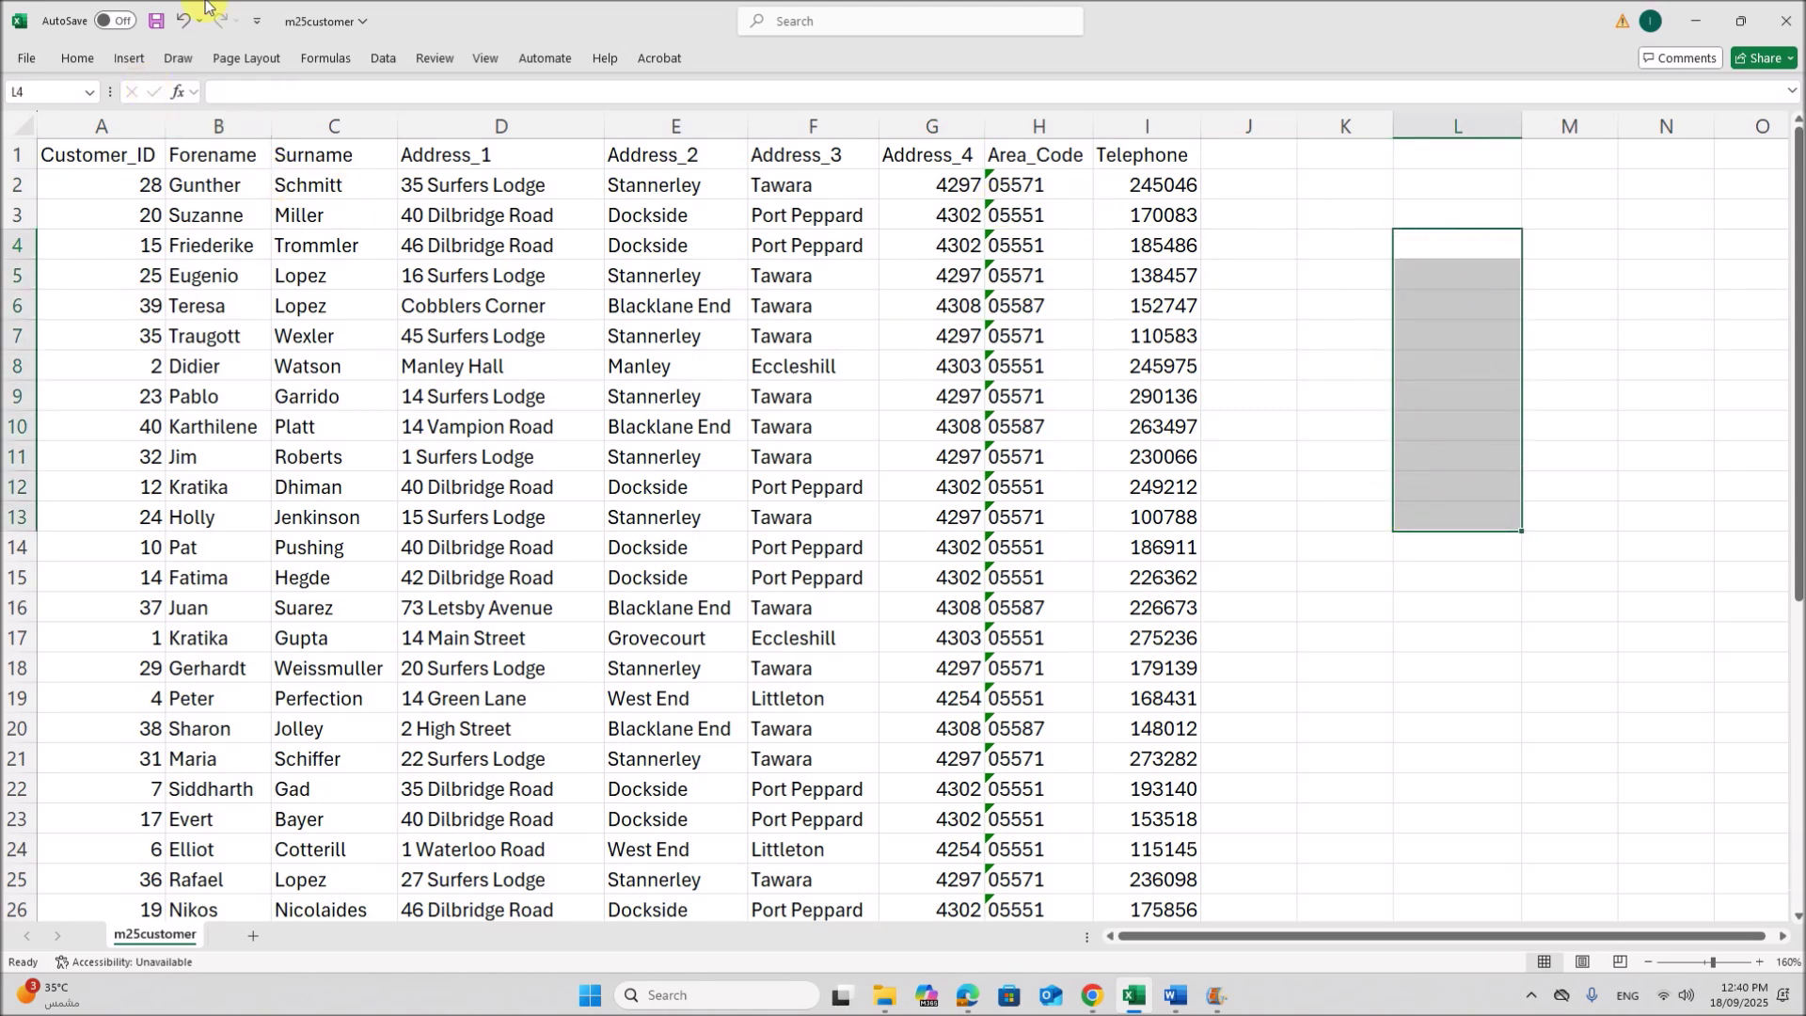
- Sort the customer data by Customer_ID from smallest to largest
click(132, 215)
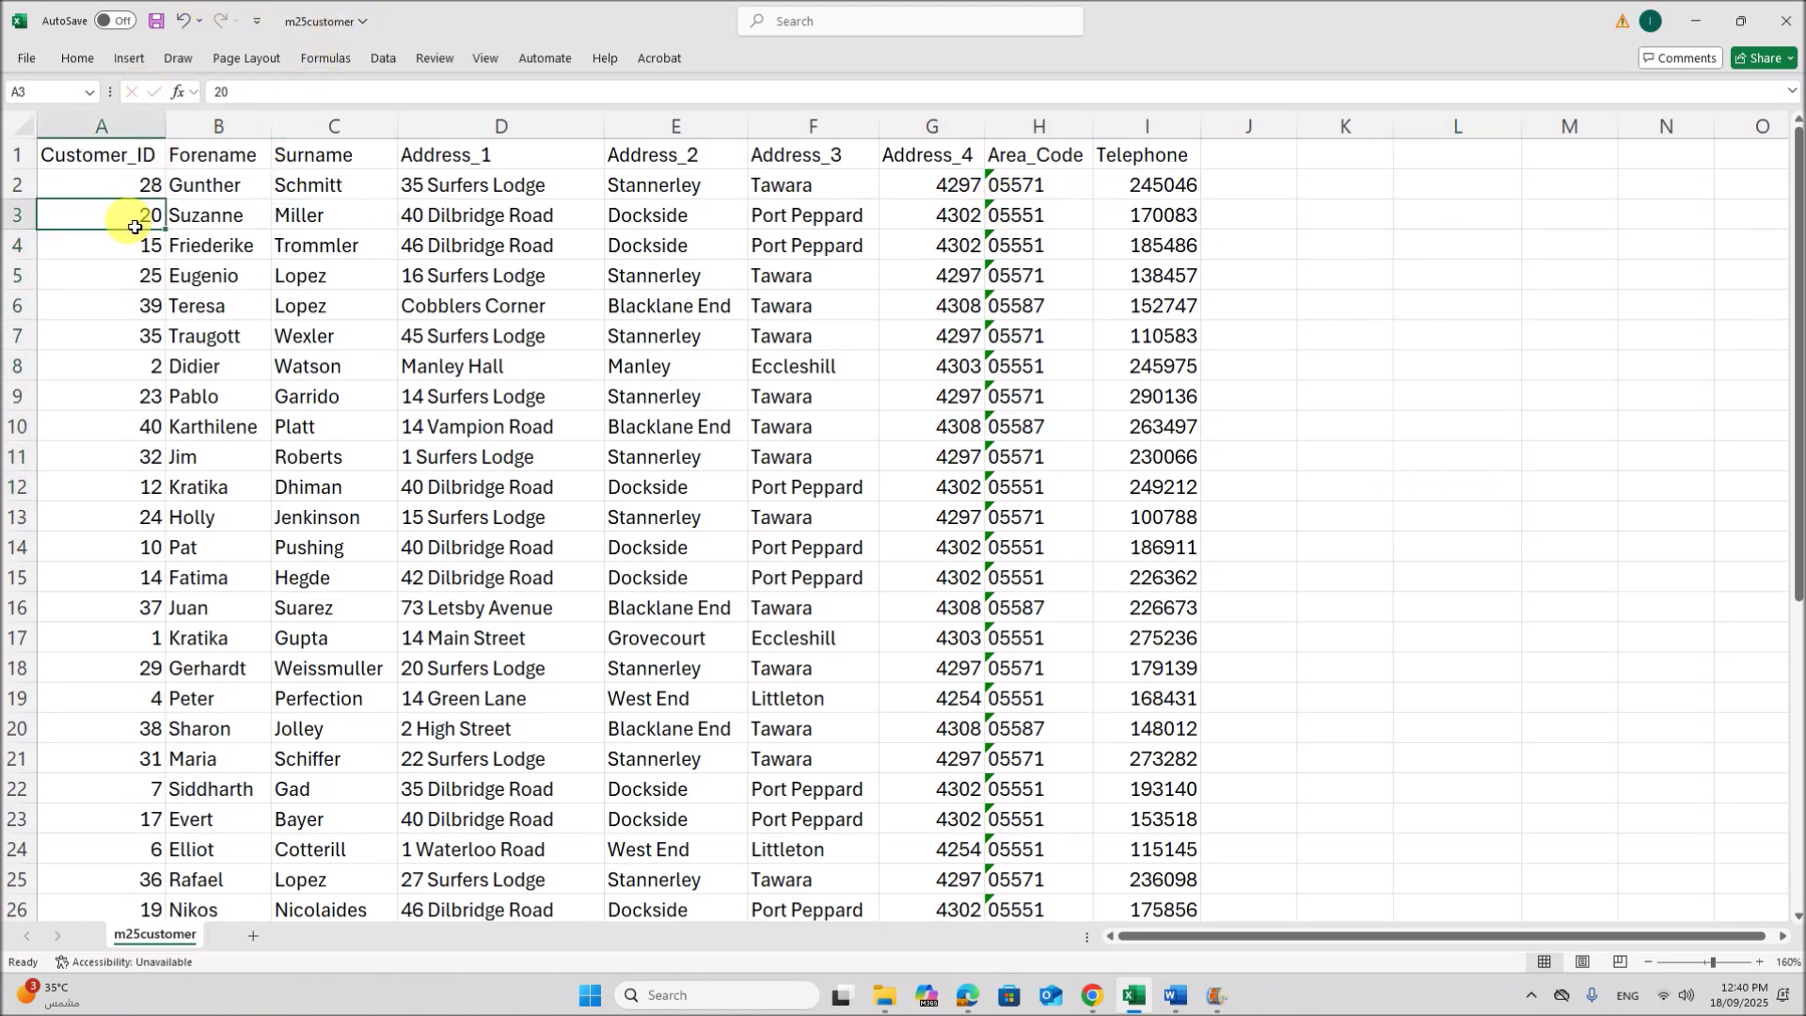
click(384, 60)
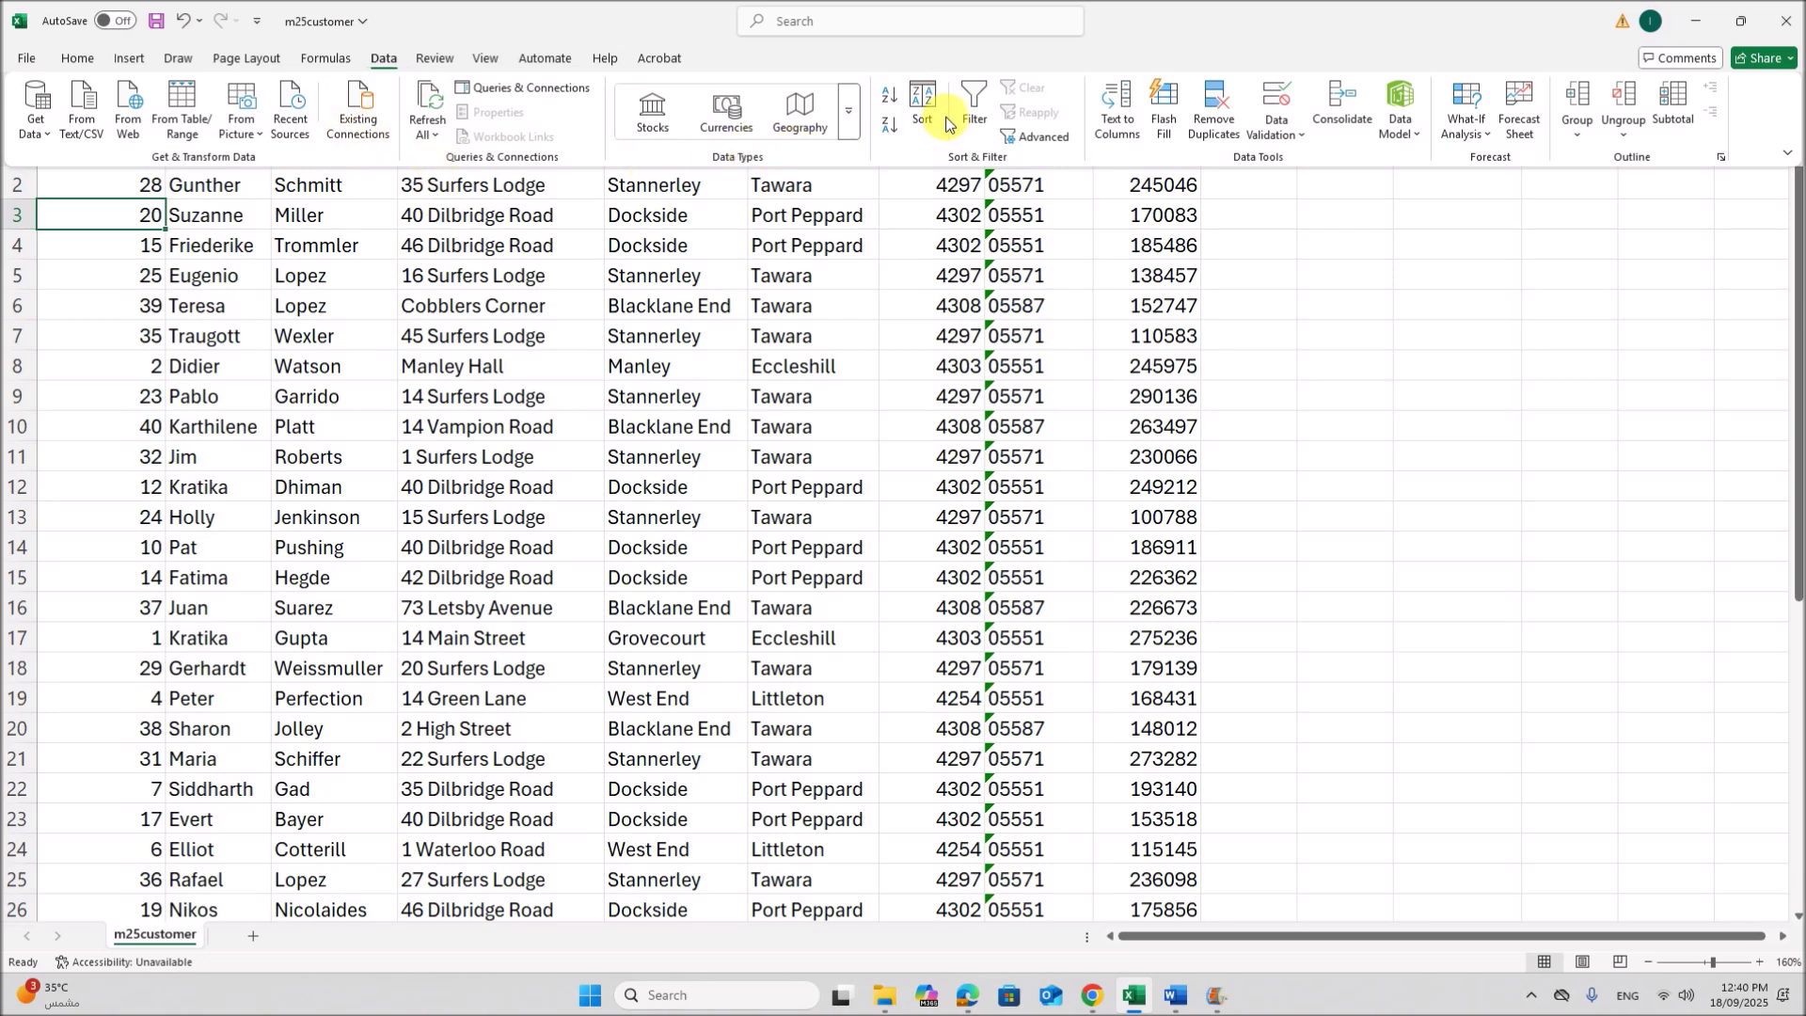
click(931, 106)
click(550, 451)
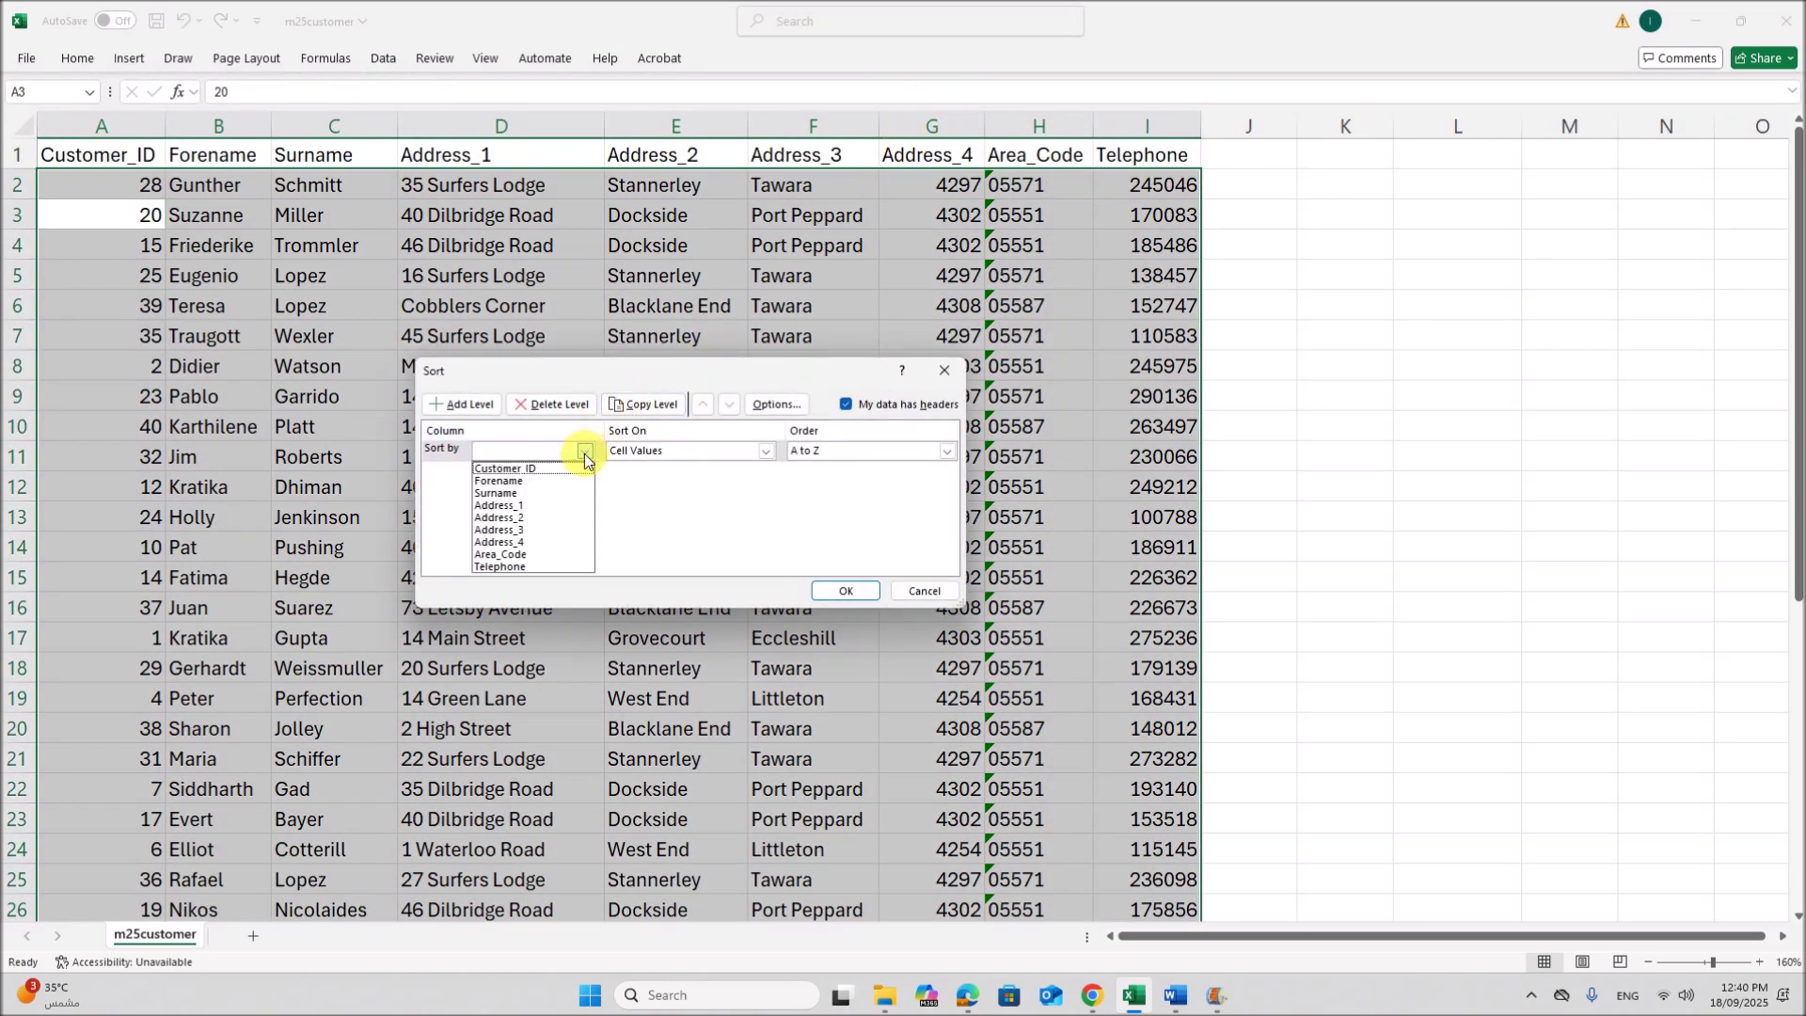
click(545, 467)
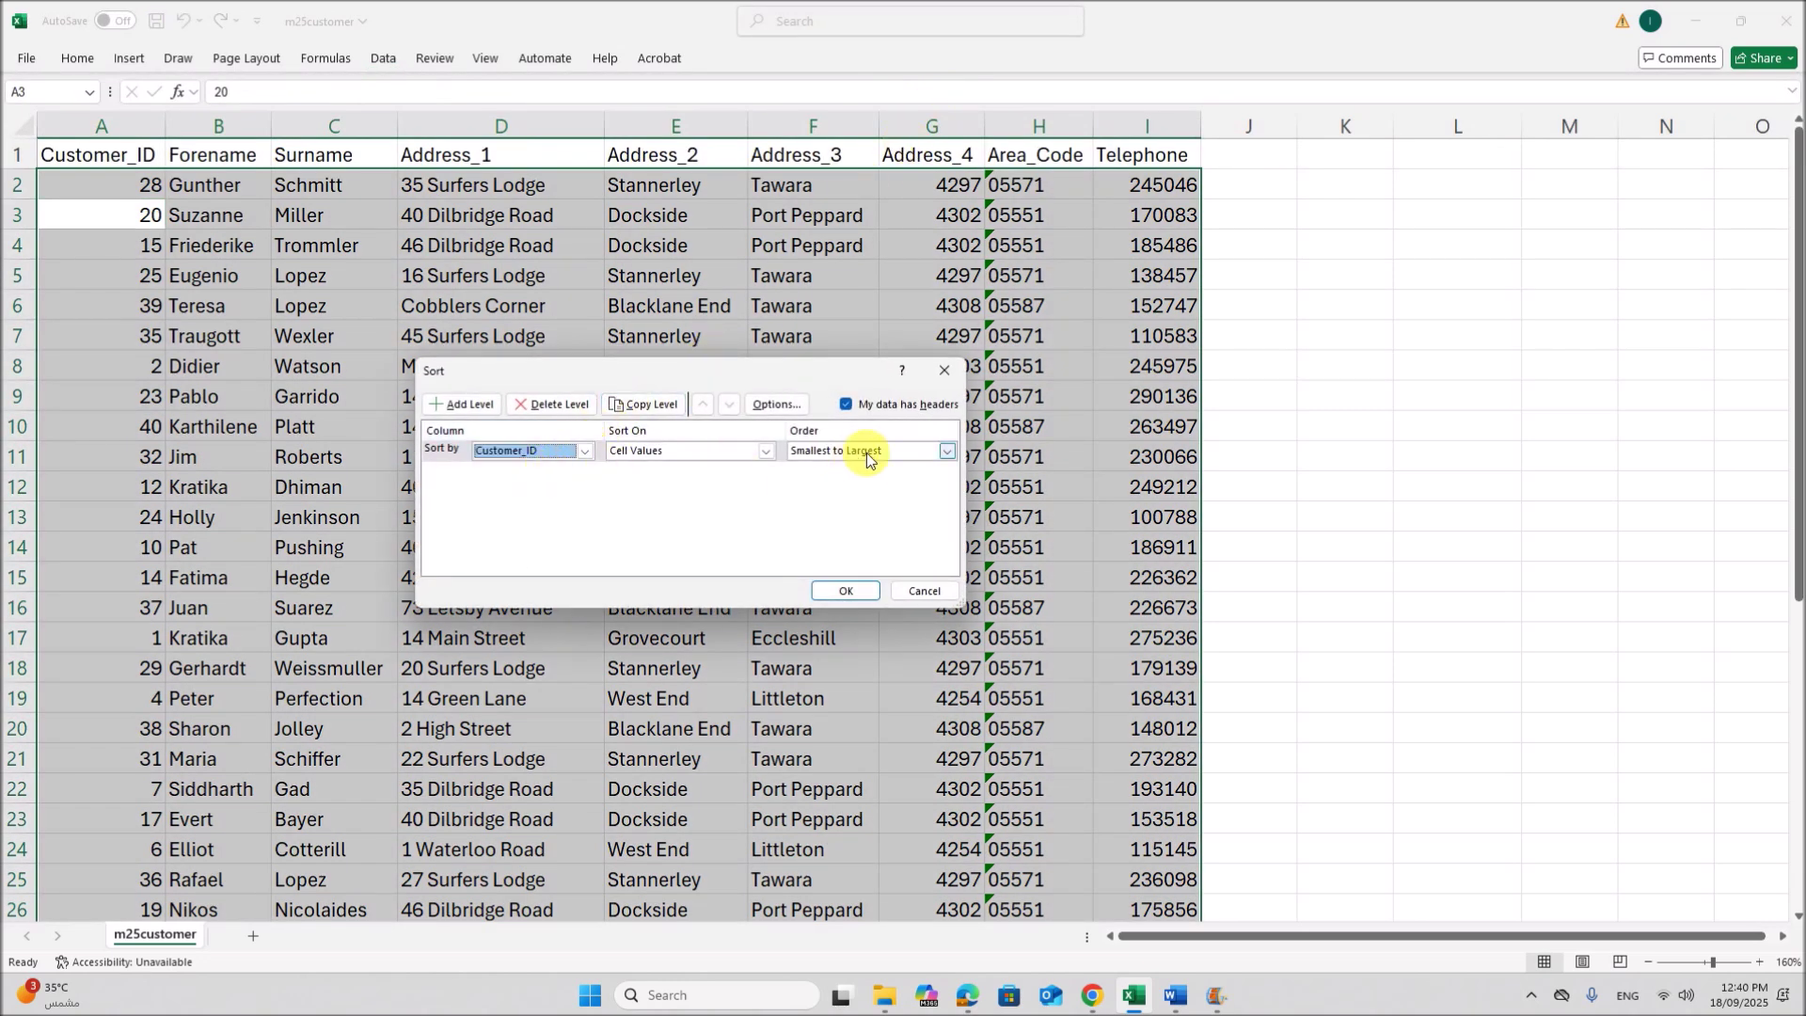
click(835, 591)
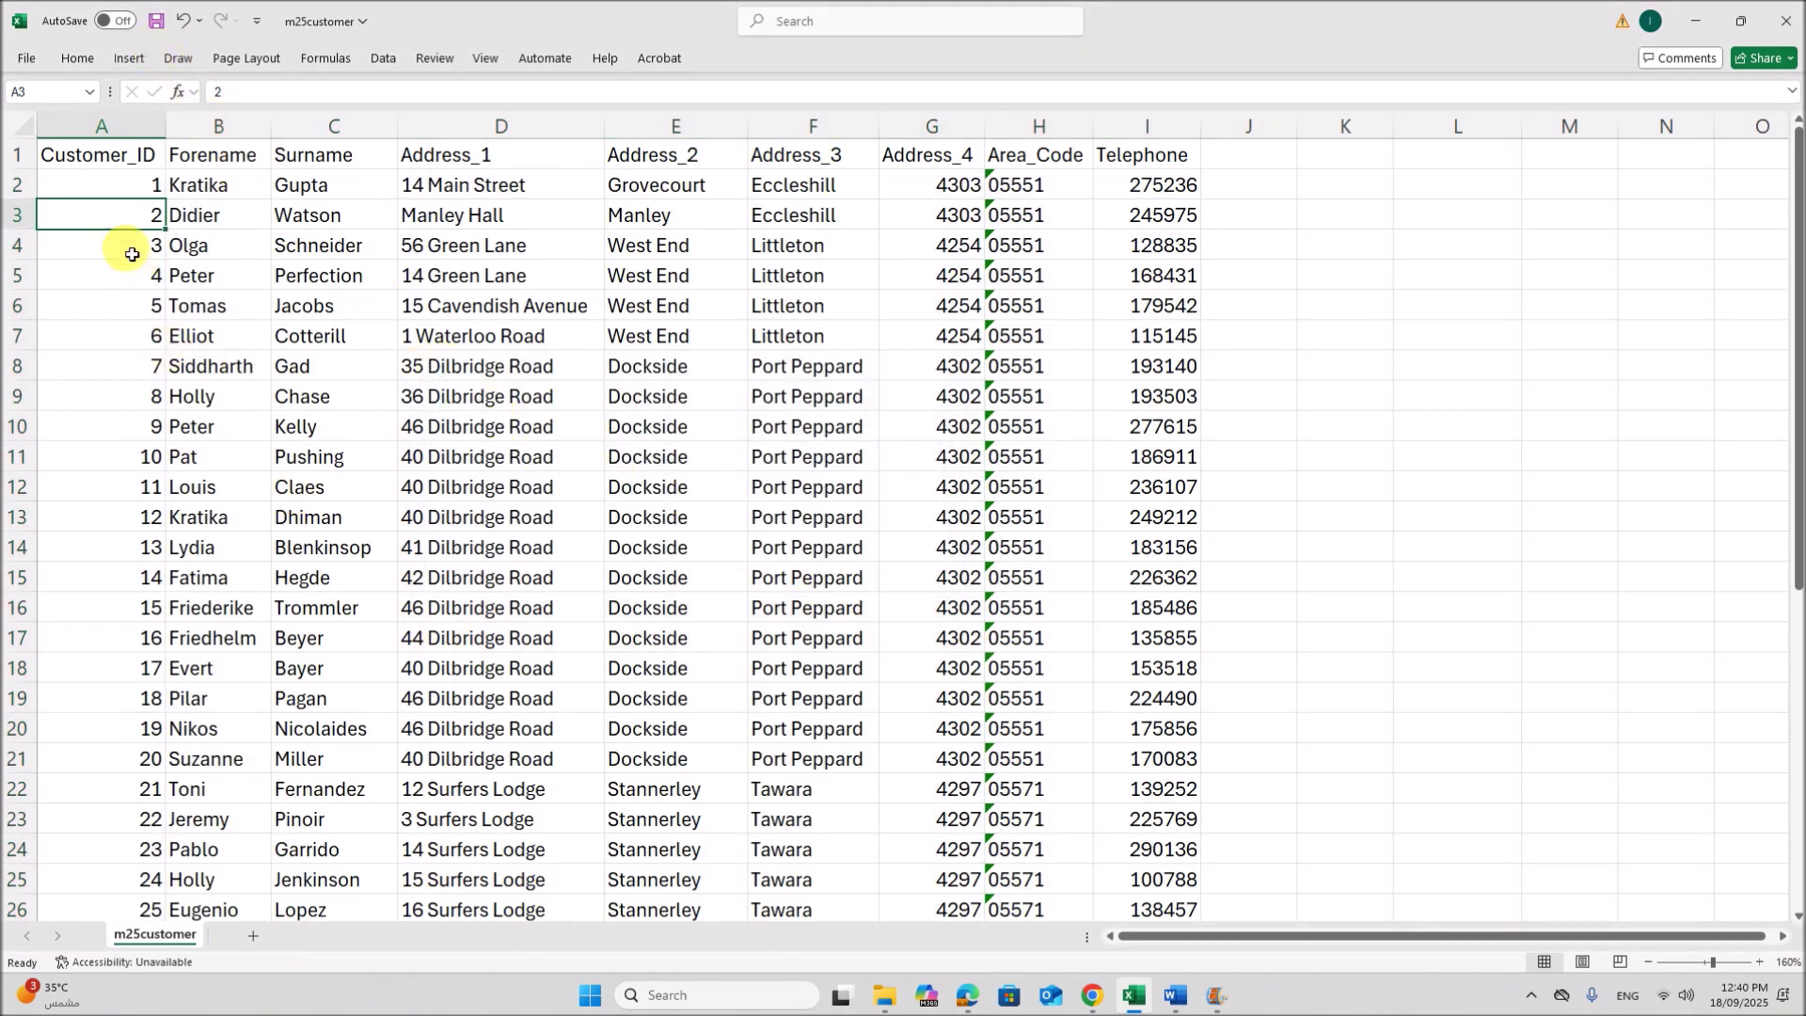
- Save the sorted customer data as a comma-delimited CSV file named Data_ZZ123_1234 in the M25 P2 folder, checking the required name in the exam paper
click(27, 57)
click(93, 324)
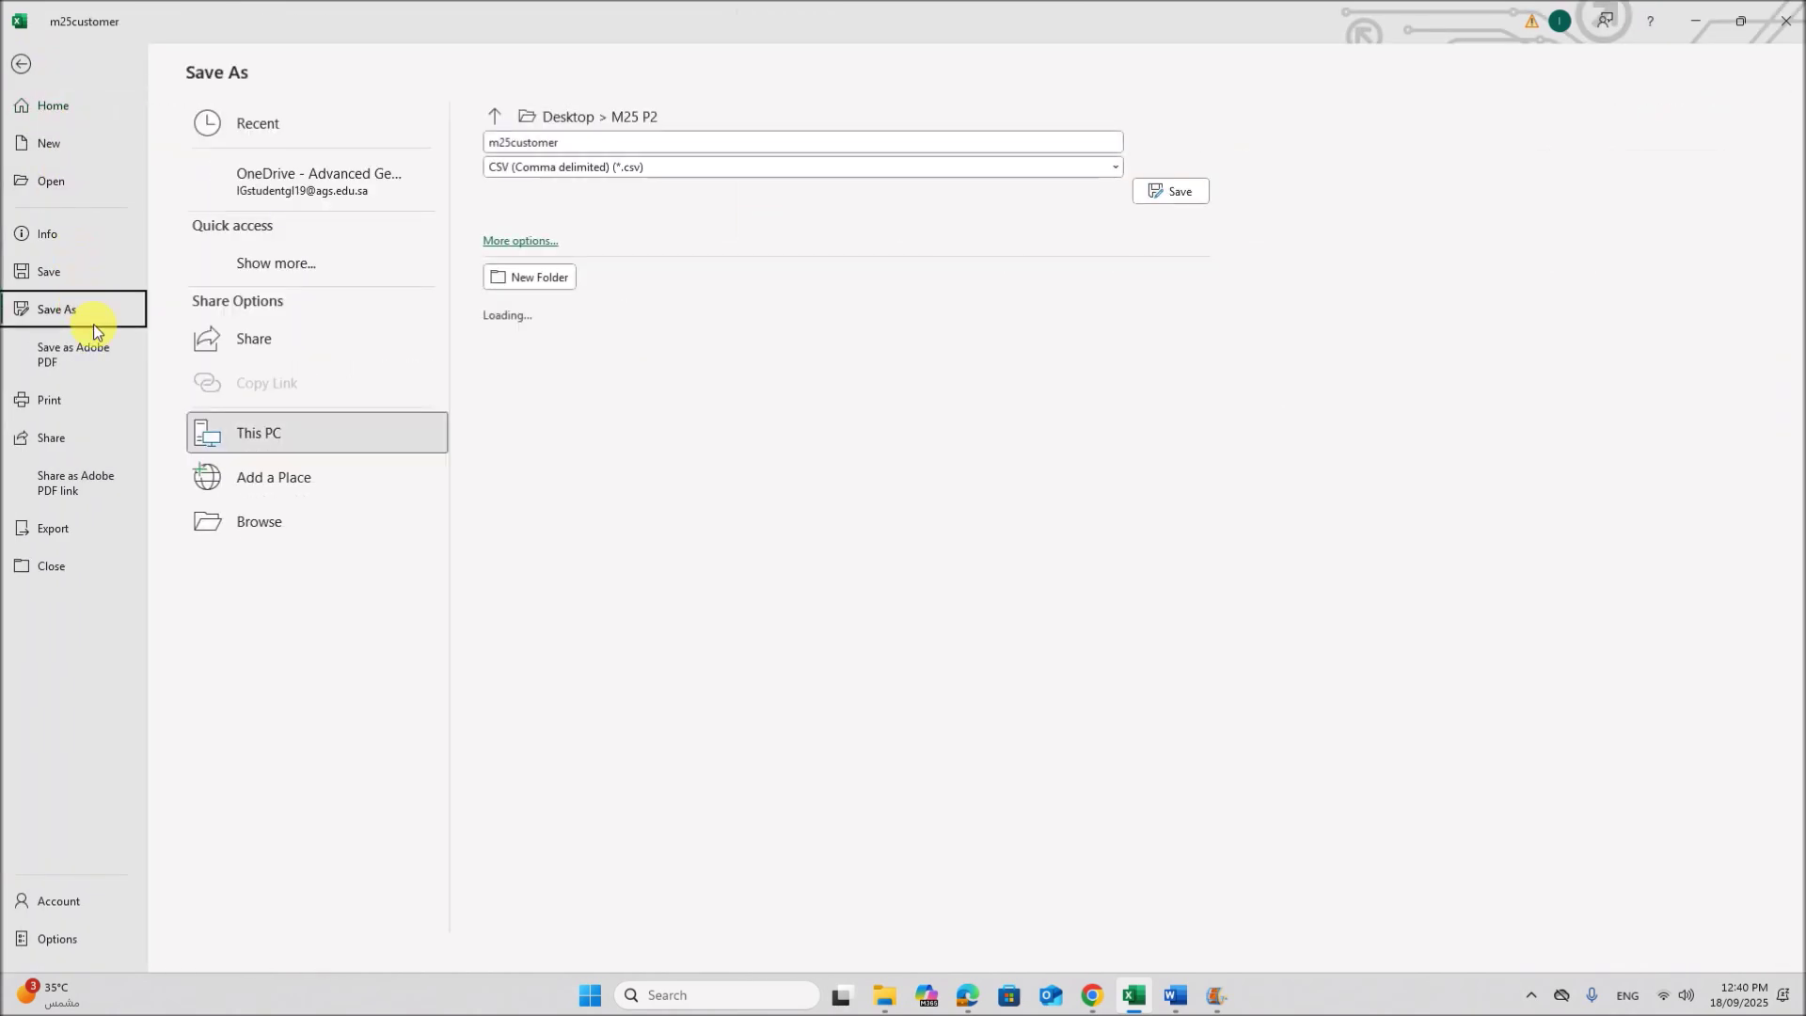
click(261, 523)
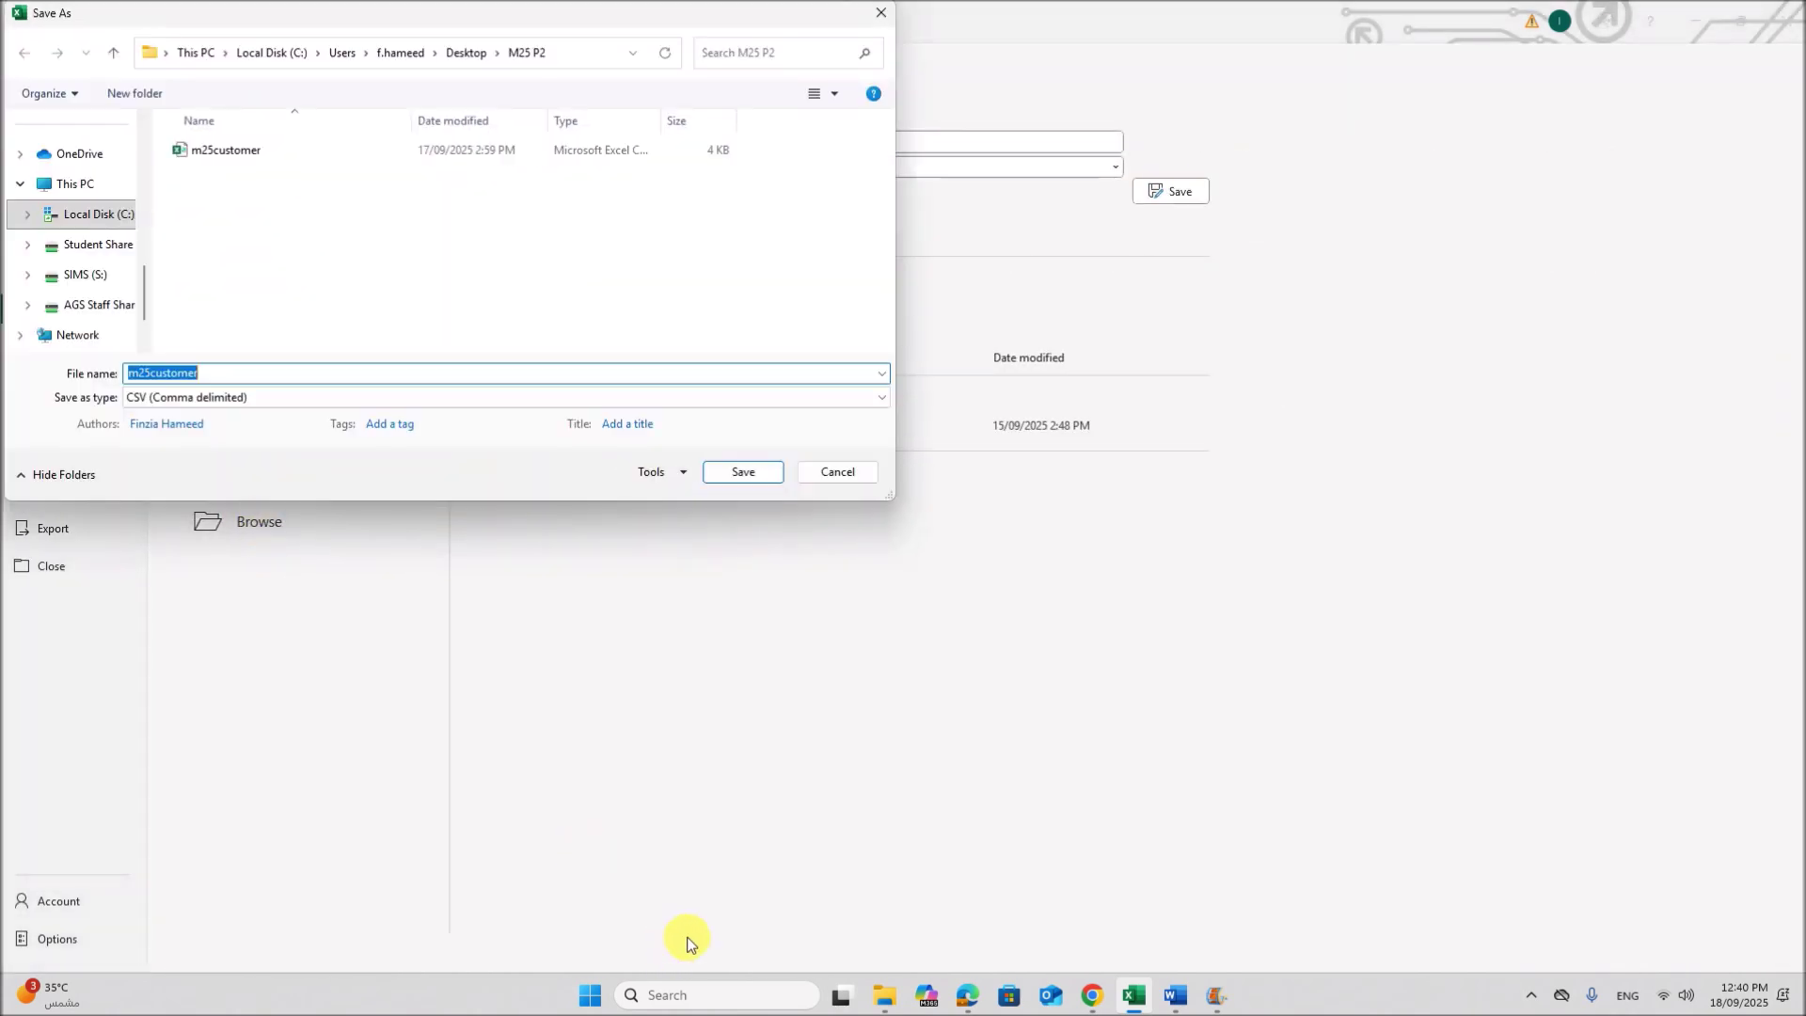
click(975, 999)
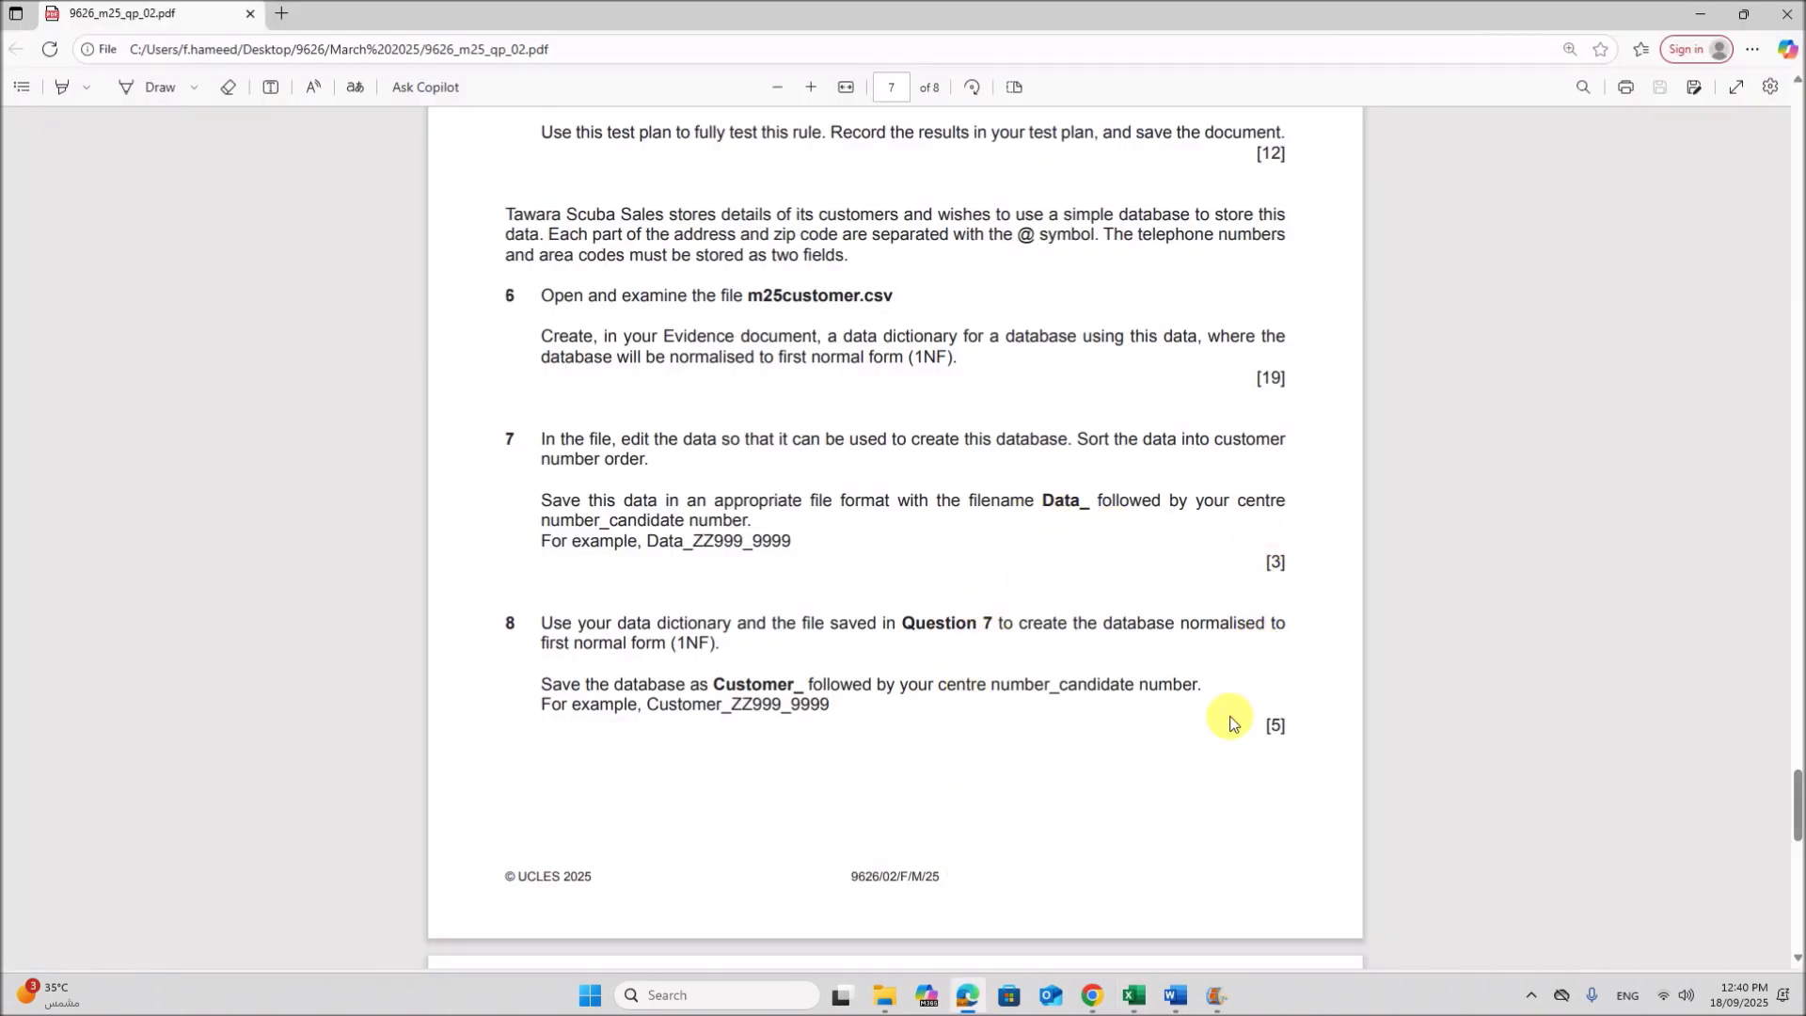
click(1171, 1002)
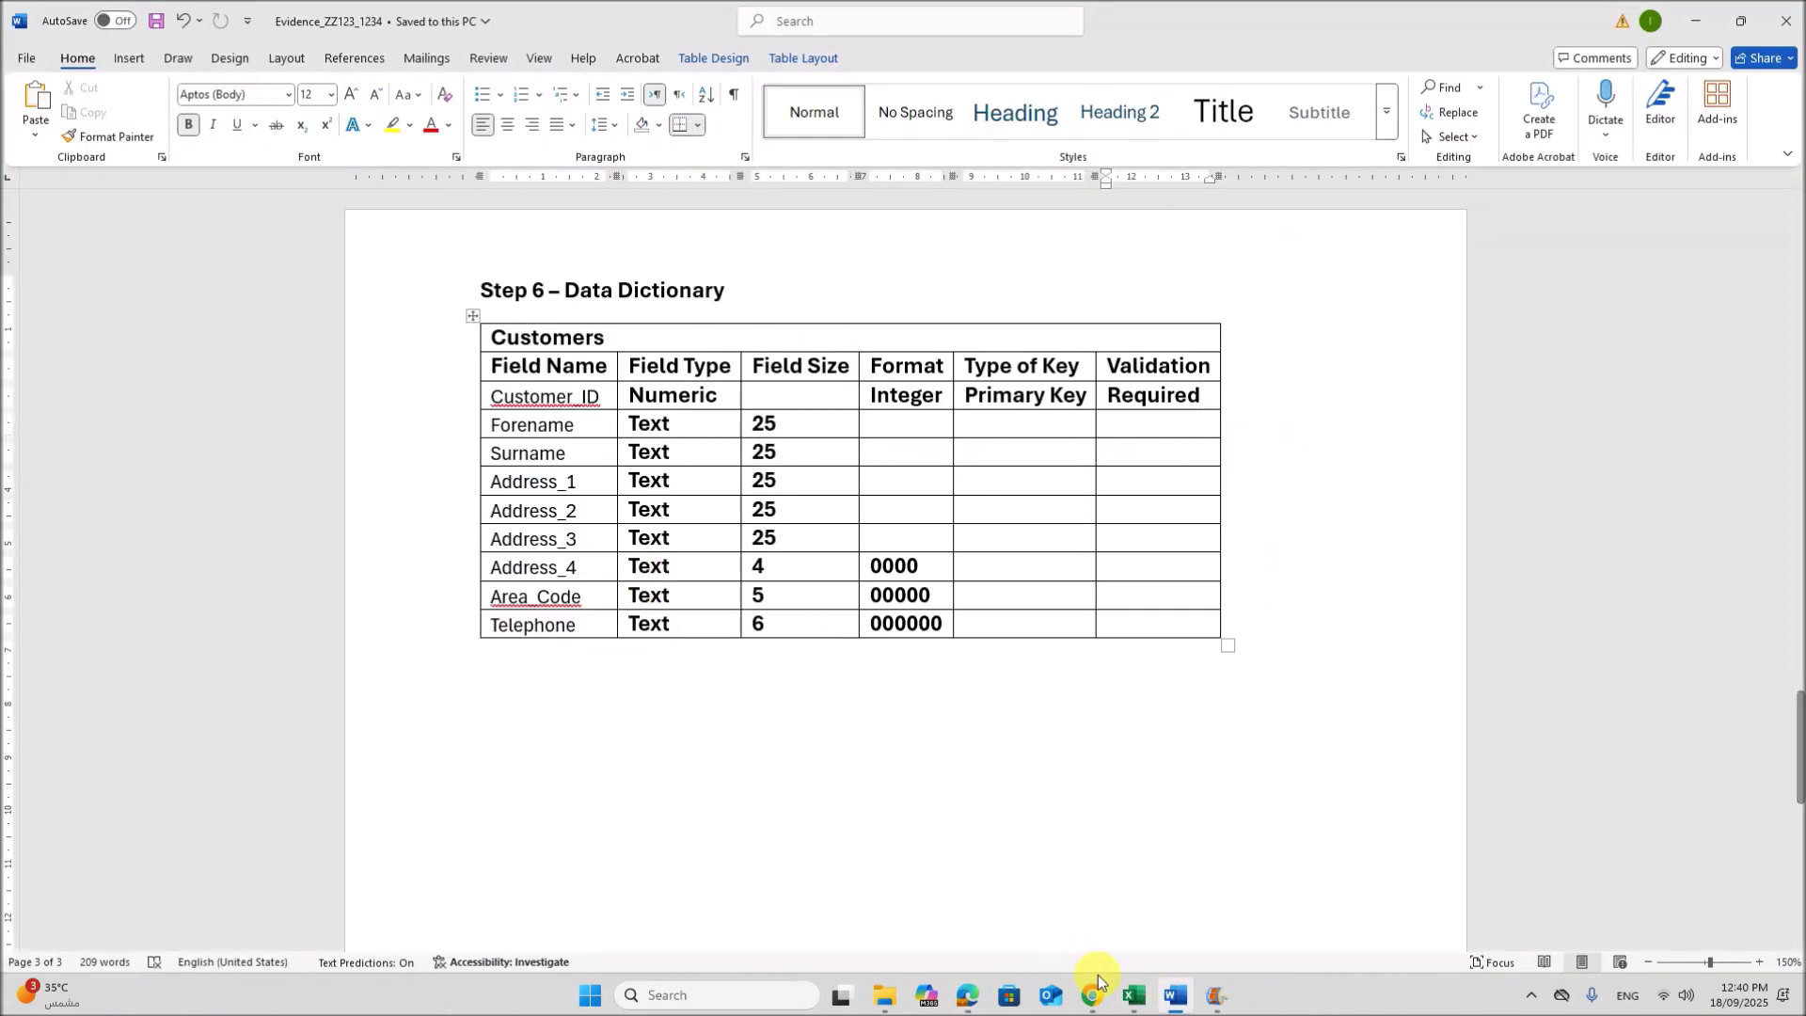
click(1134, 997)
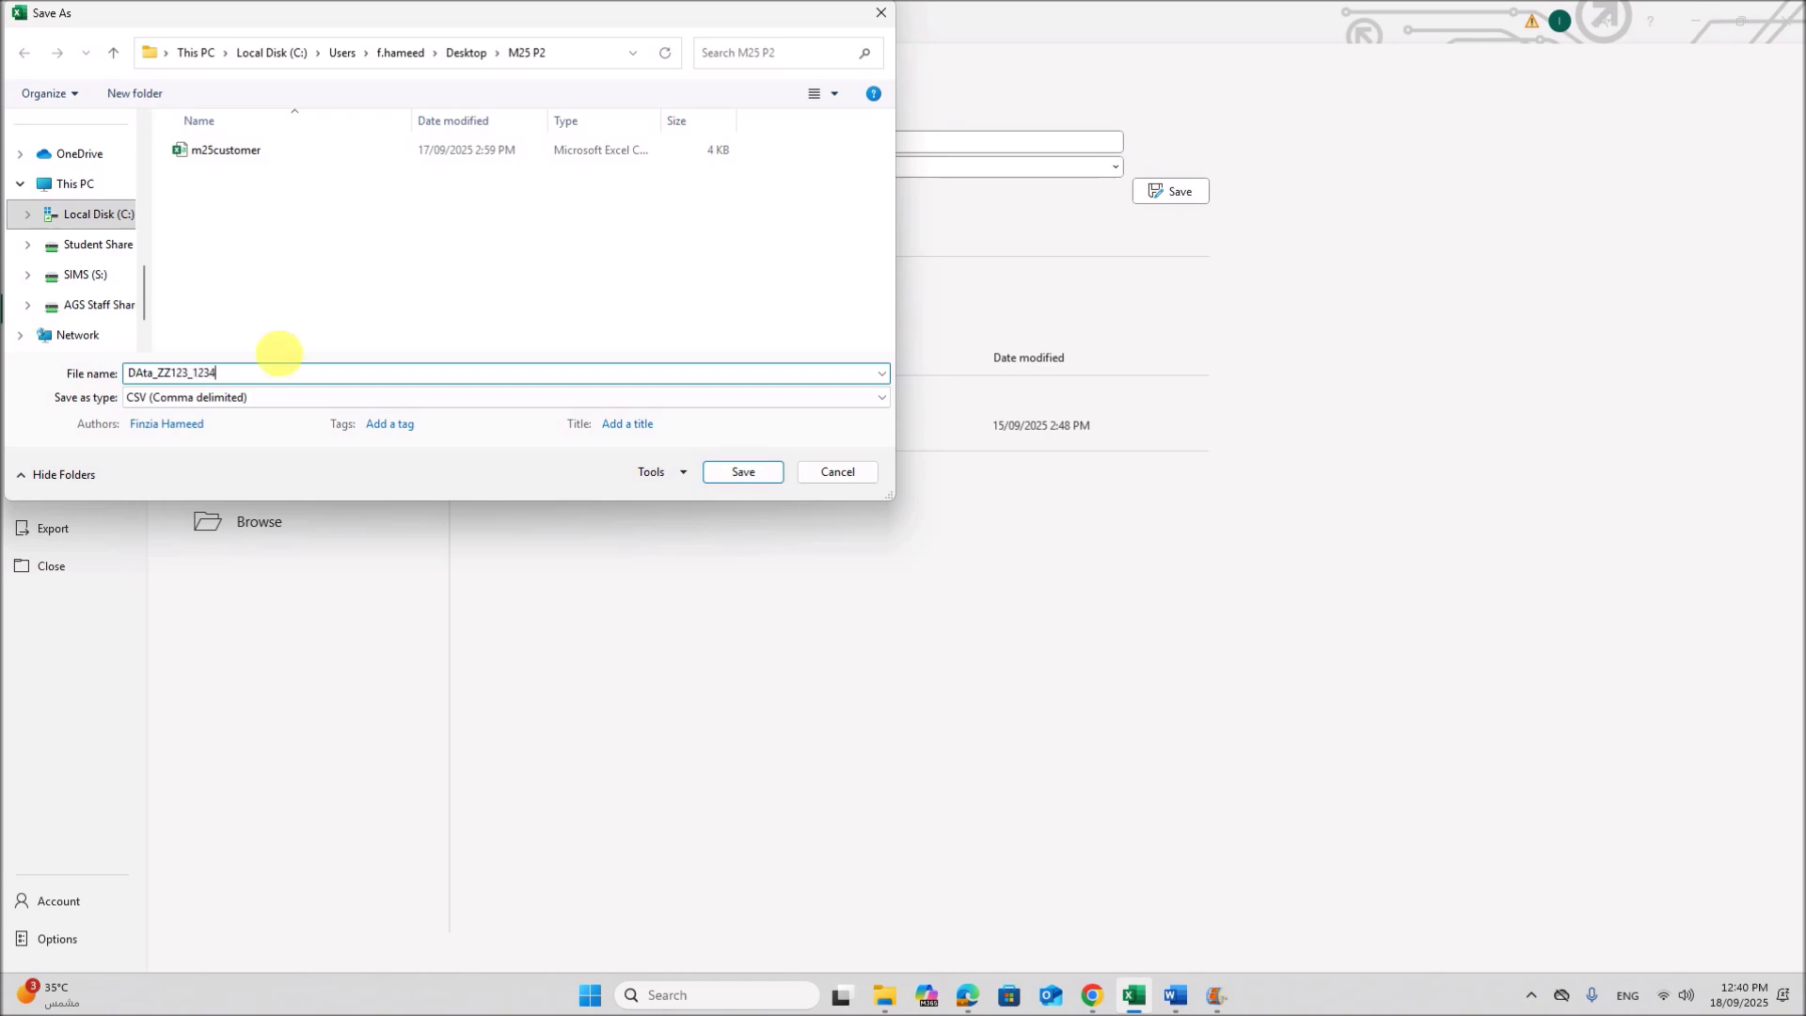
click(144, 373)
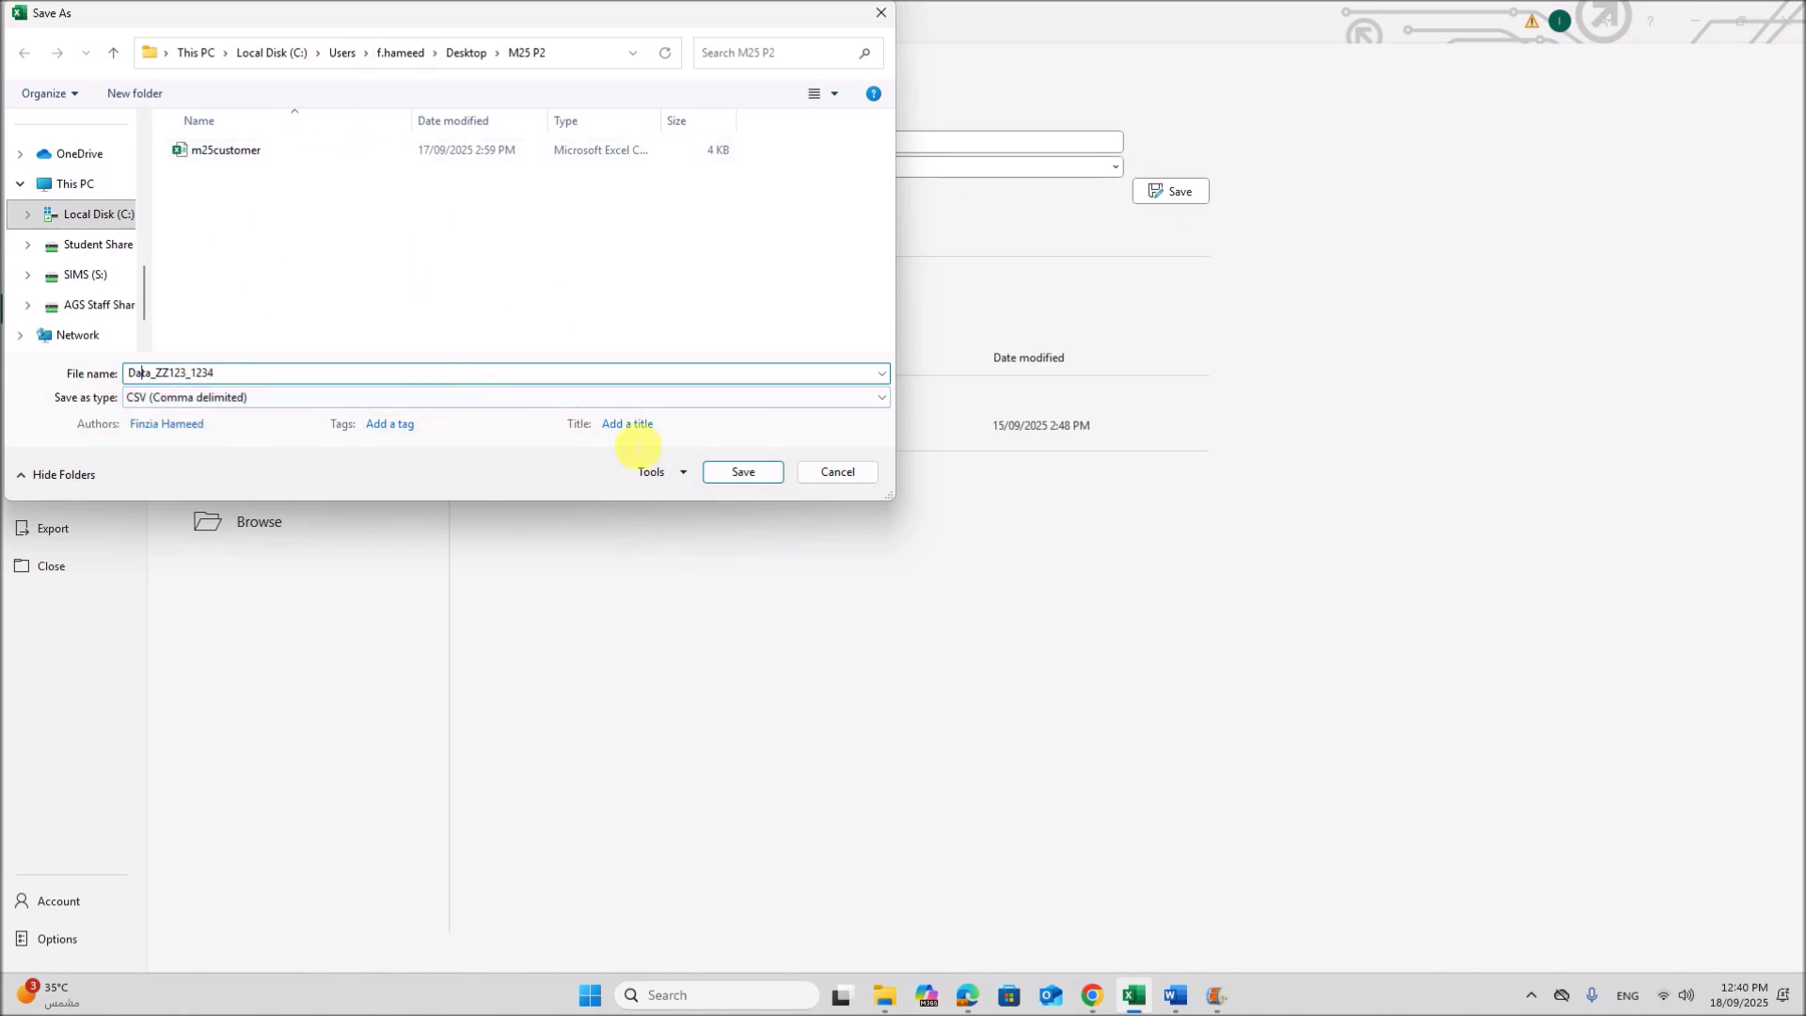
click(745, 471)
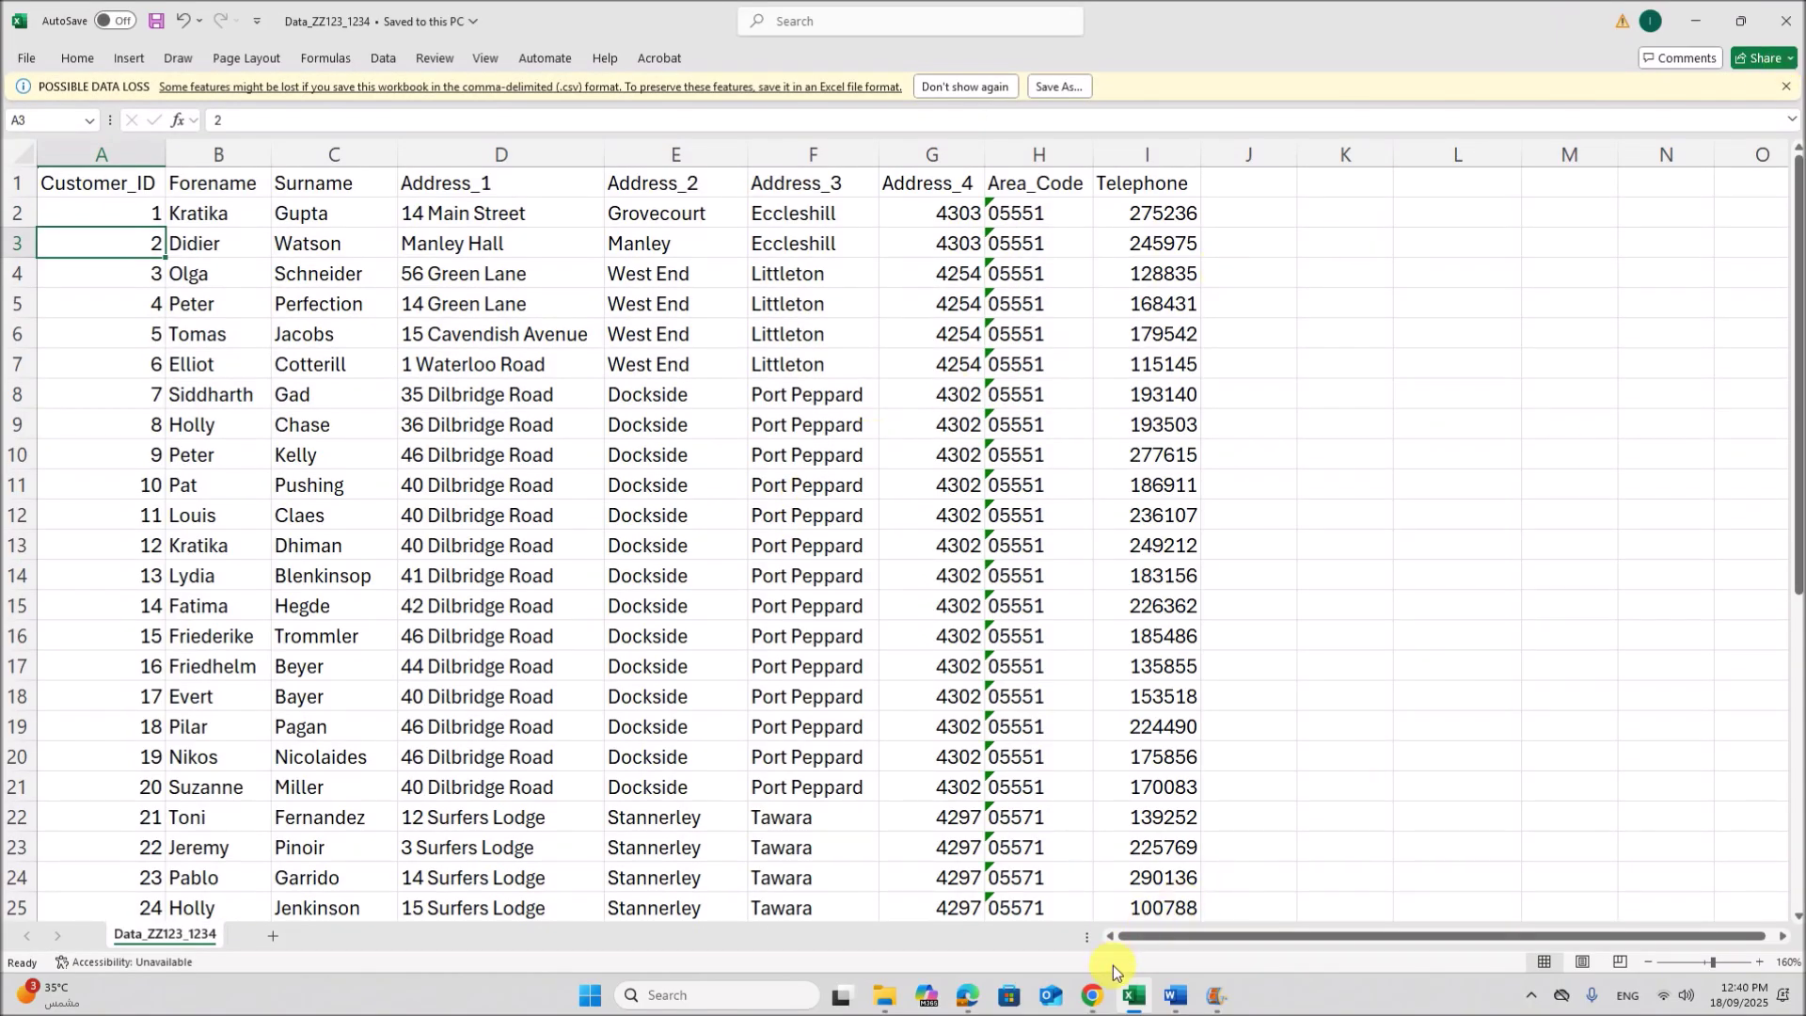
- Read Question 8 in the exam paper PDF for the requirements of creating and naming the database
click(968, 994)
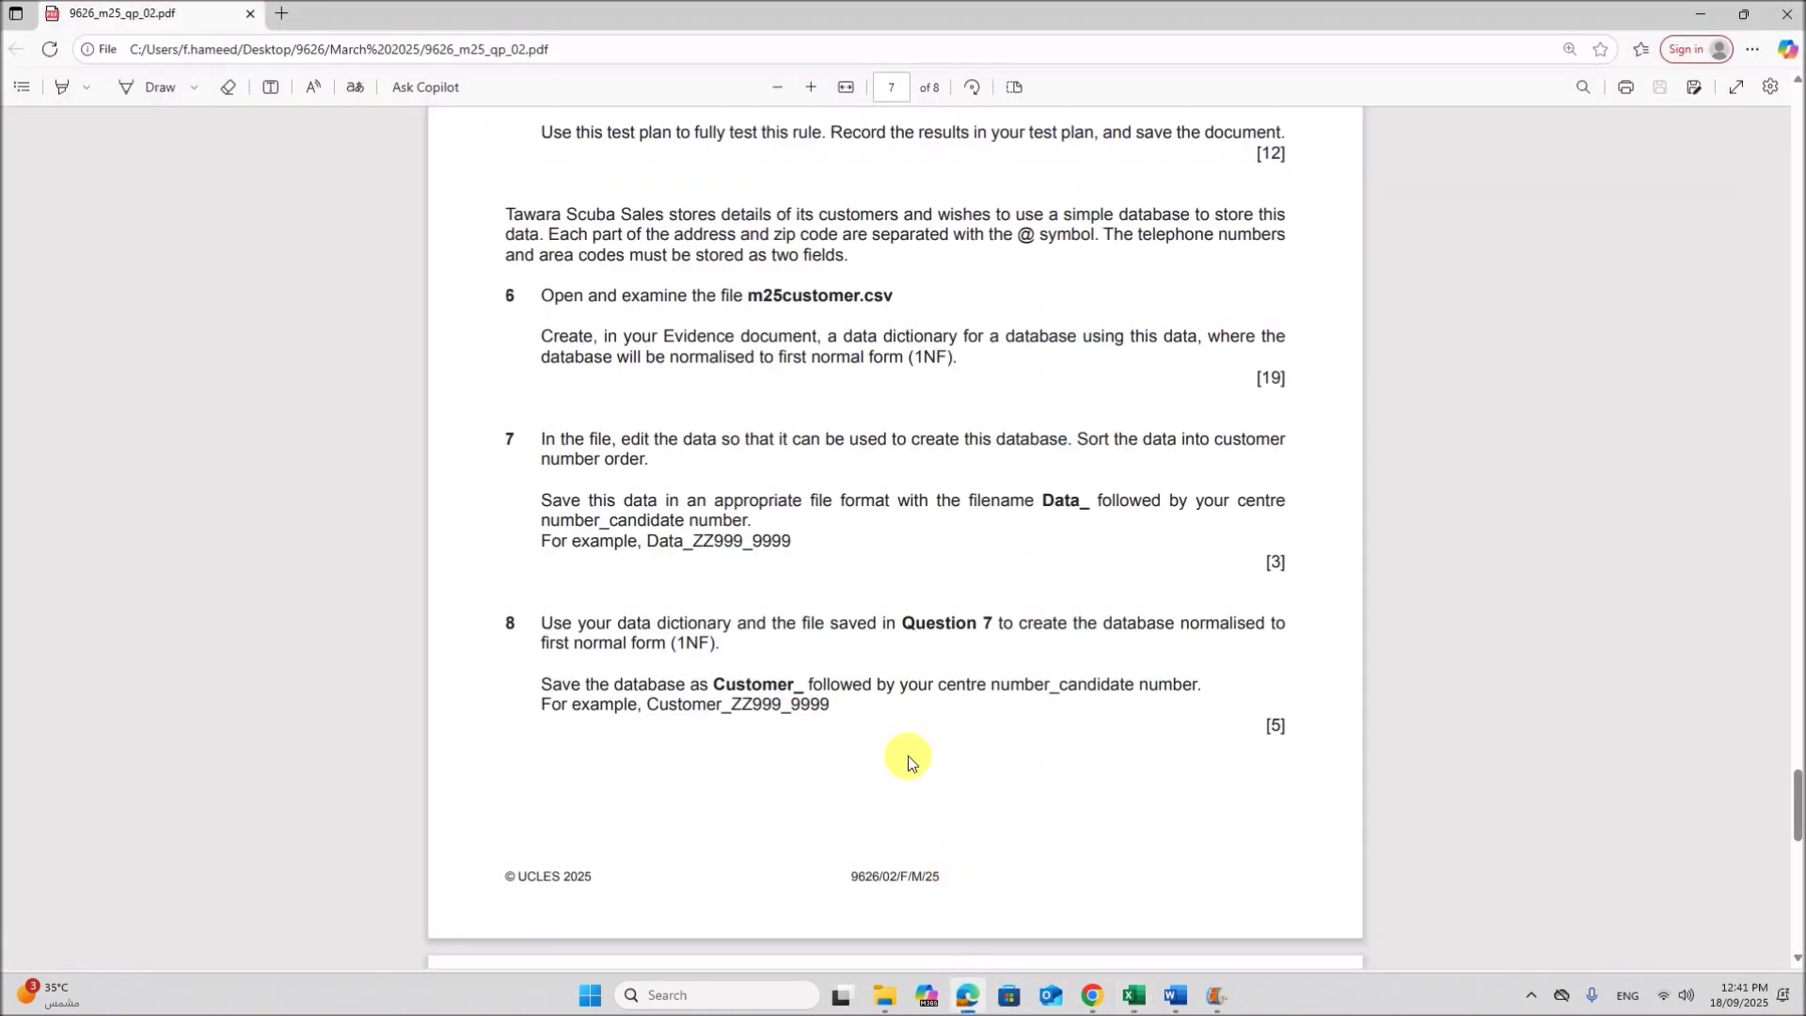
scroll(1102, 557, down, 1)
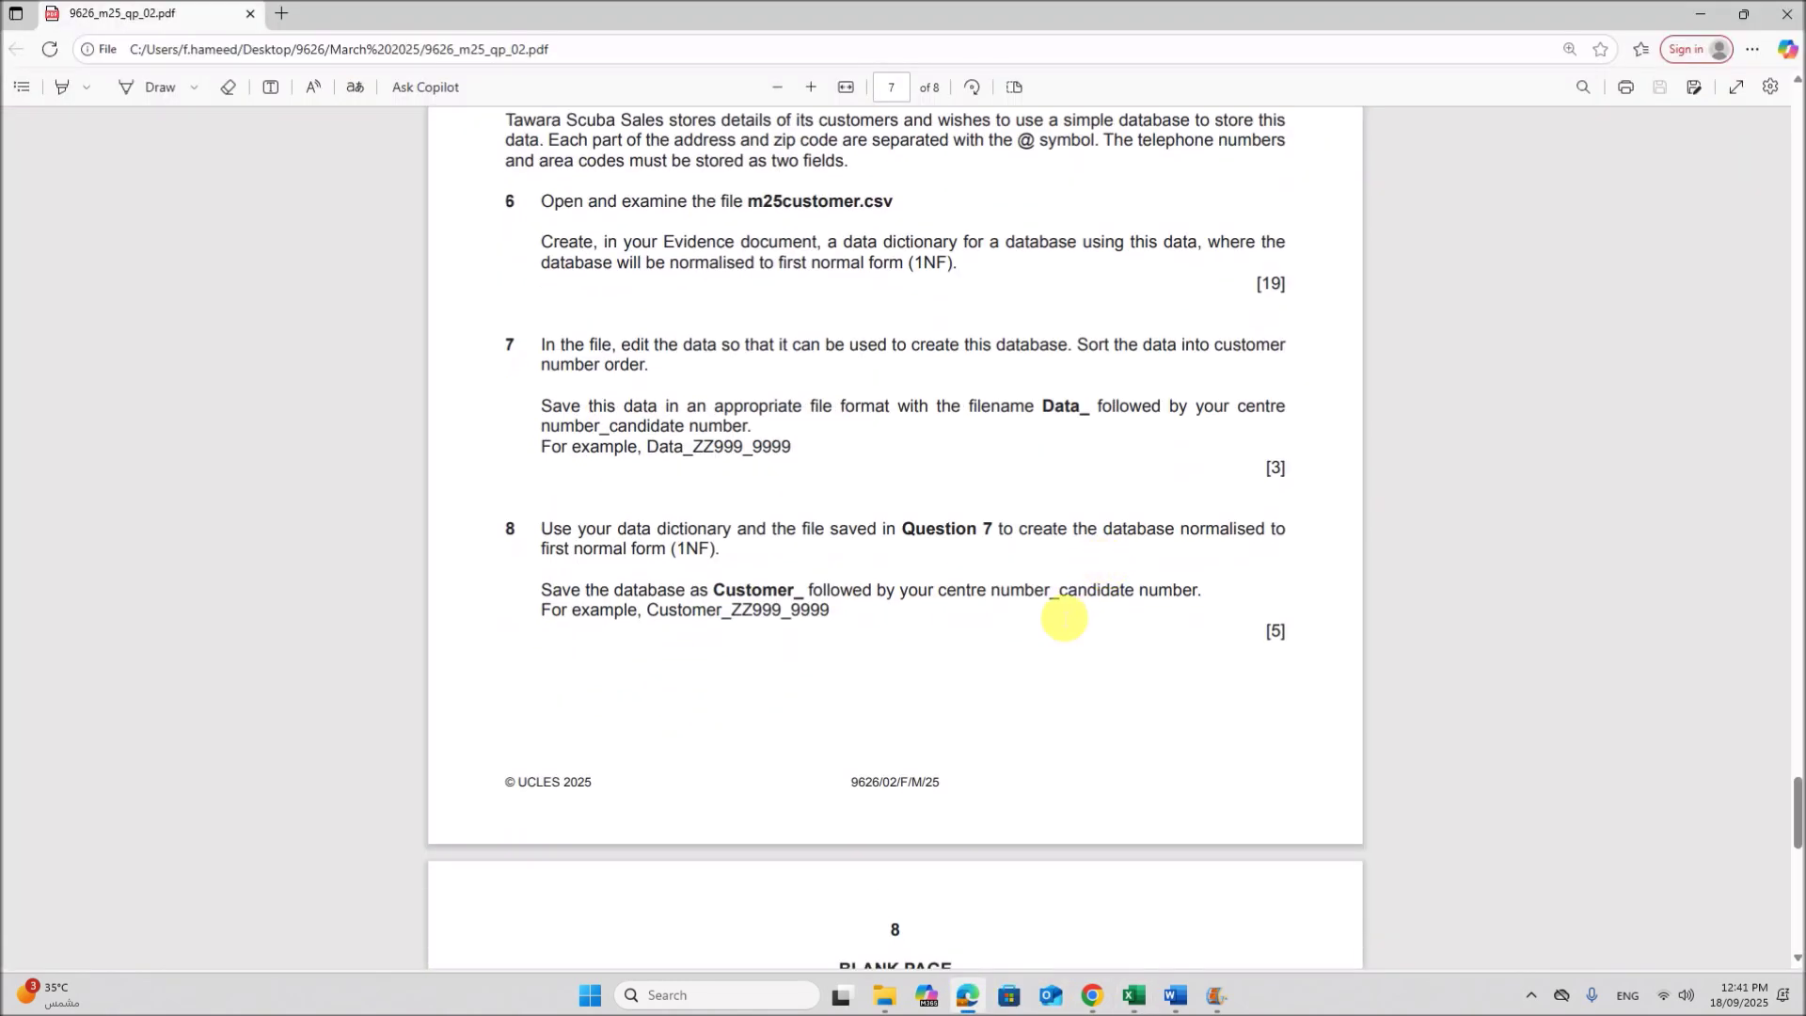
drag(669, 537, 985, 532)
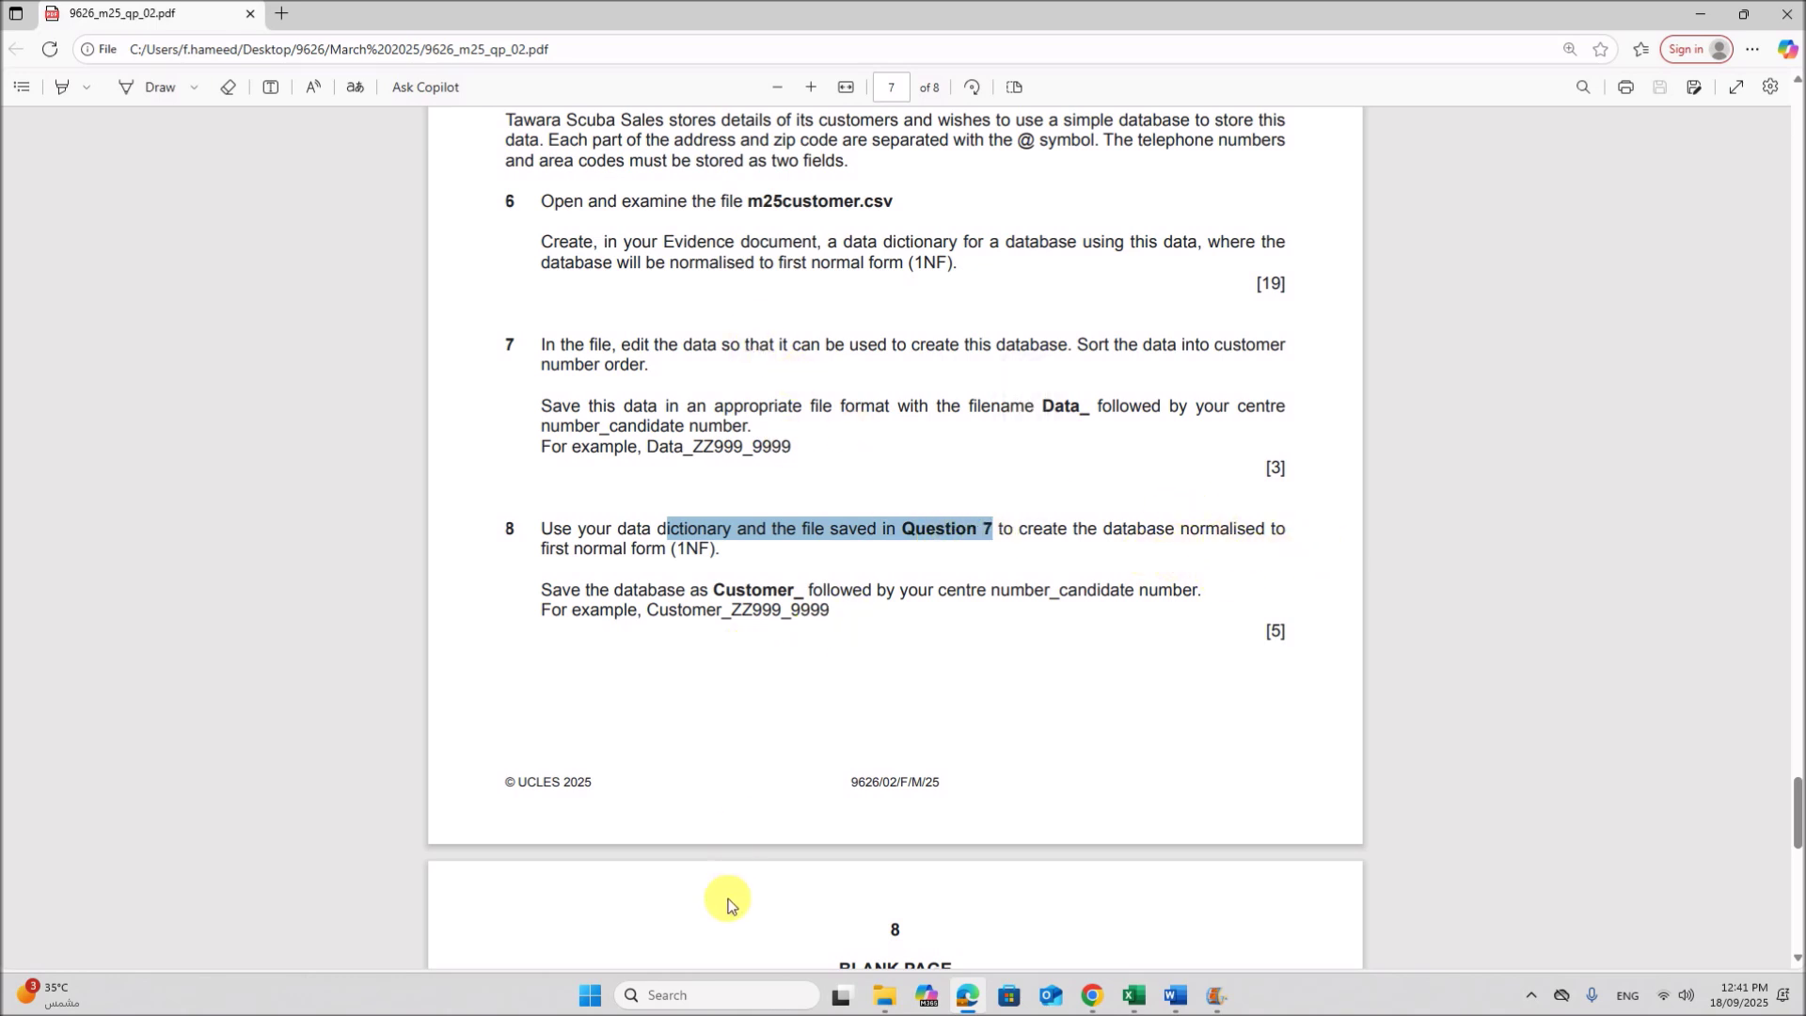
- Open Microsoft Access and start a new blank database
click(703, 996)
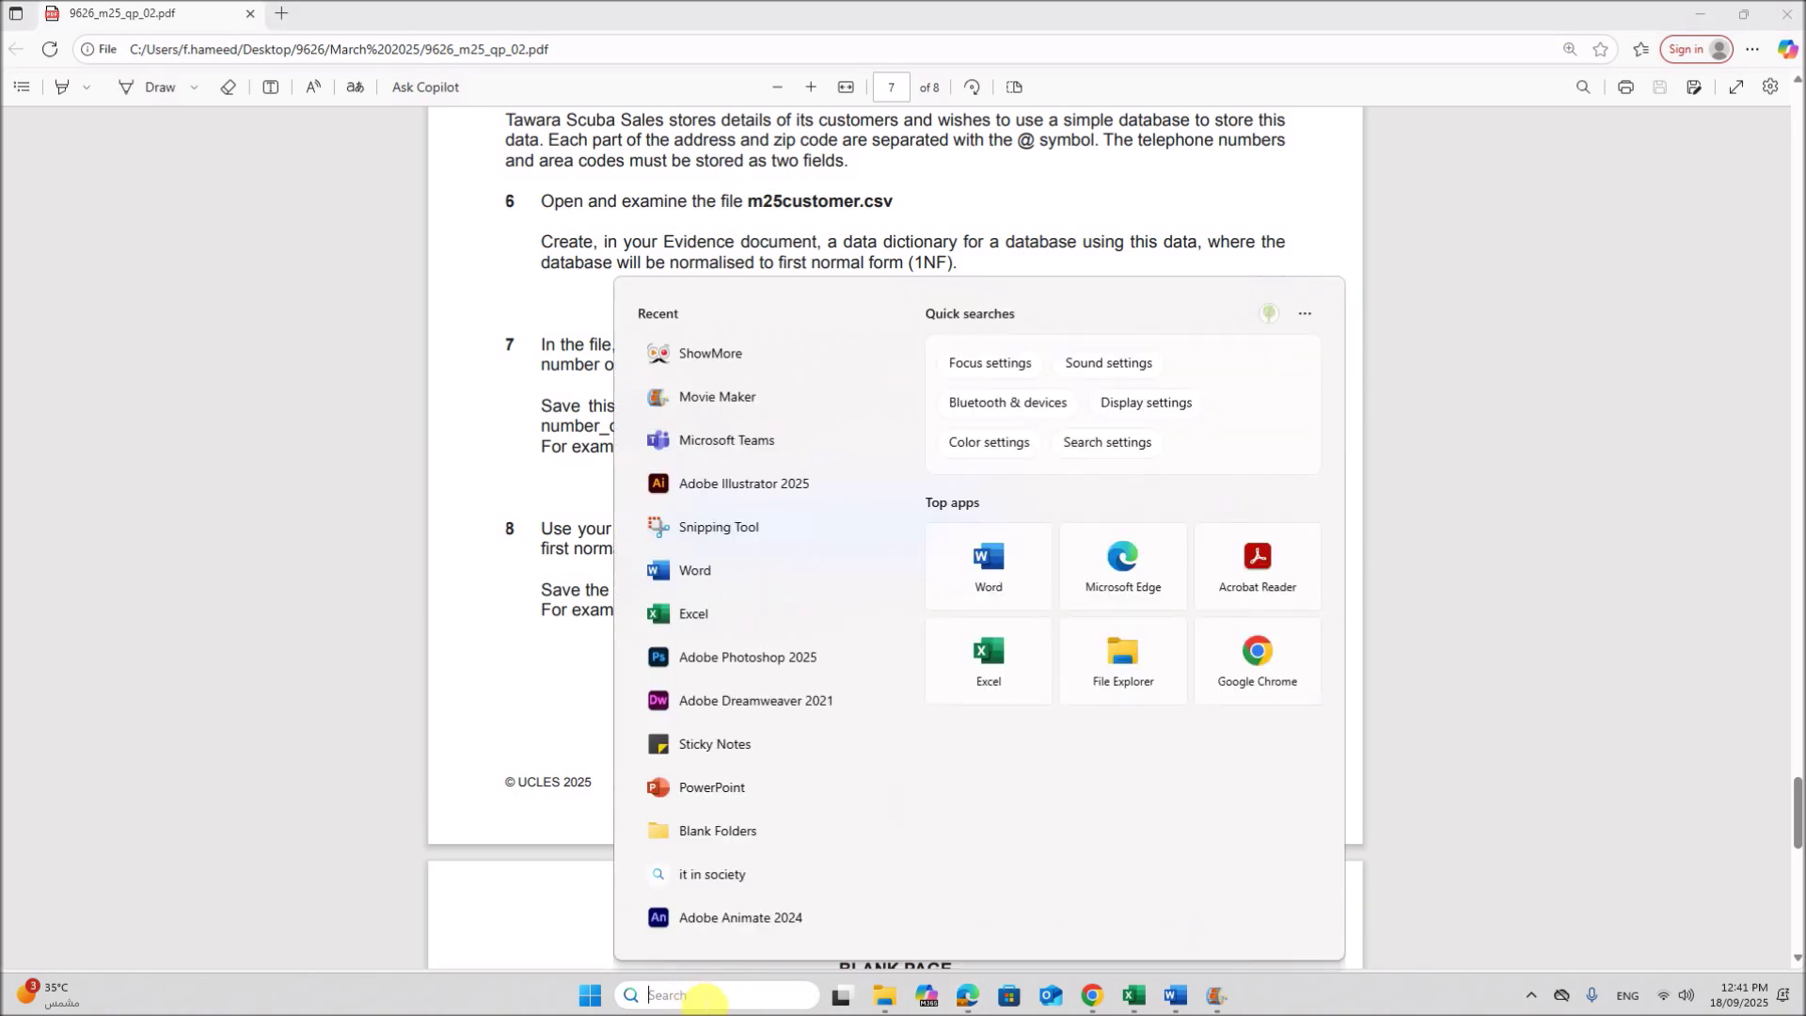
text(access)
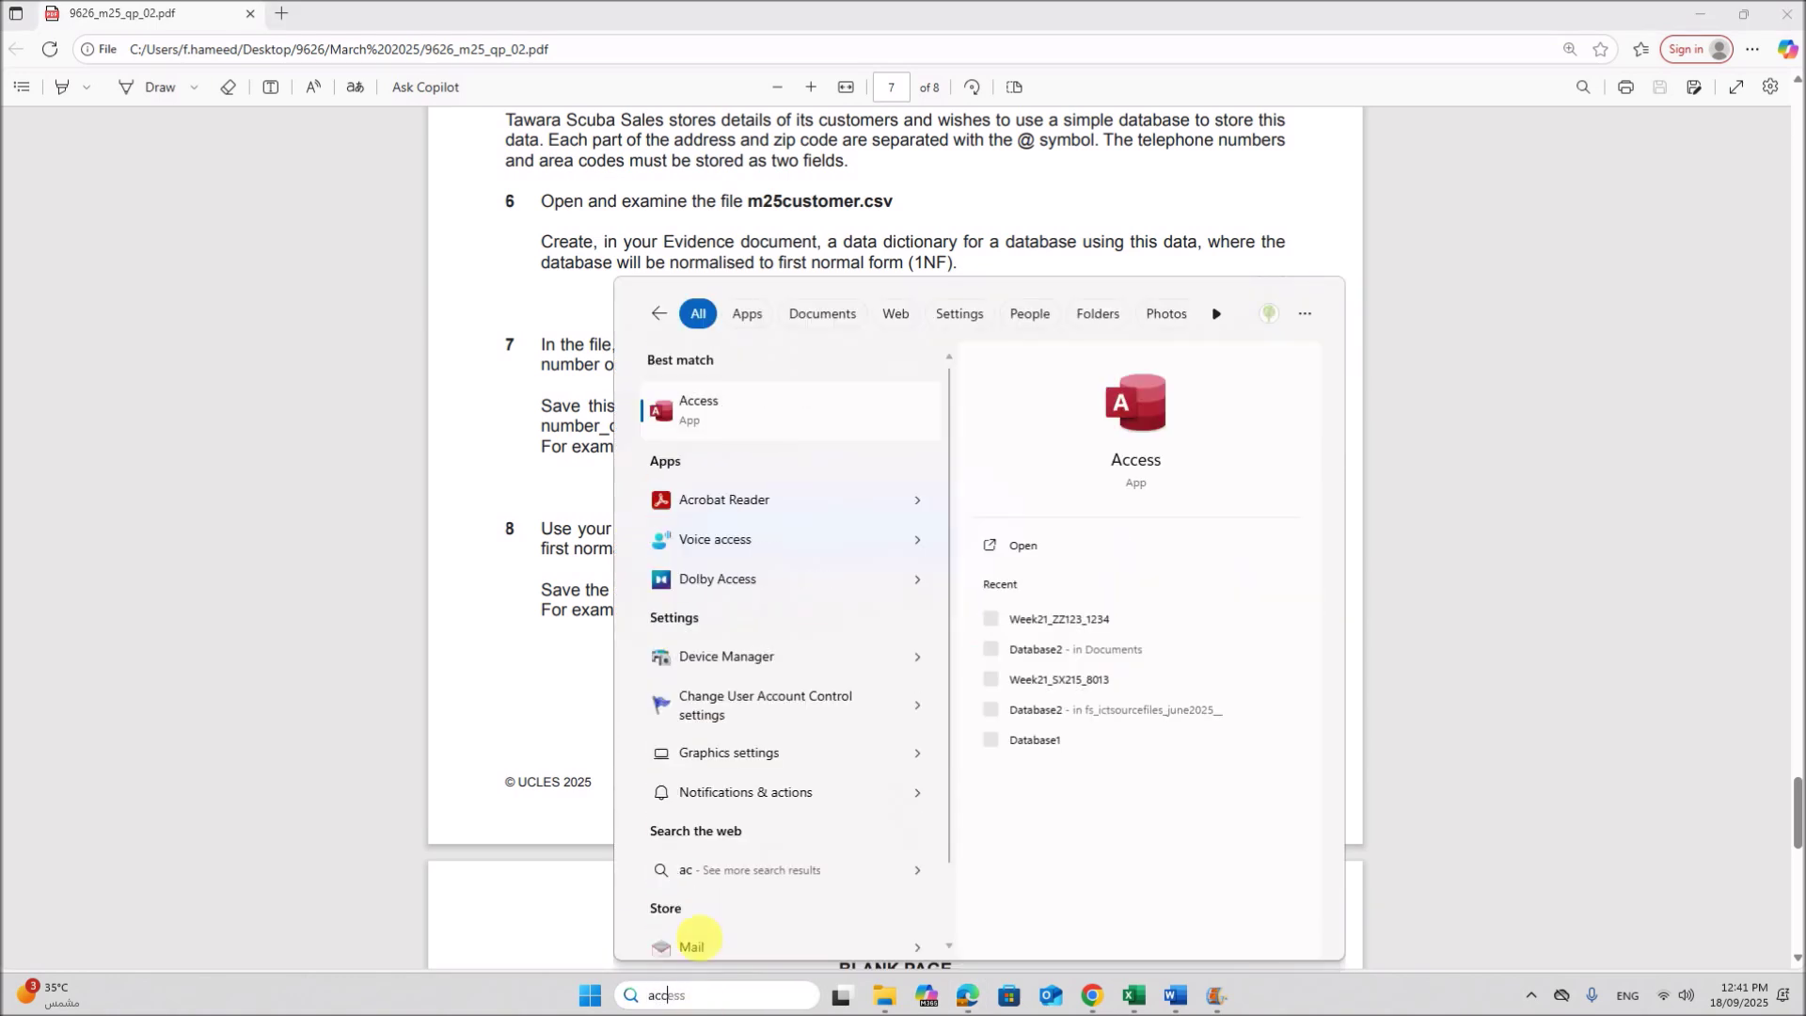
click(733, 430)
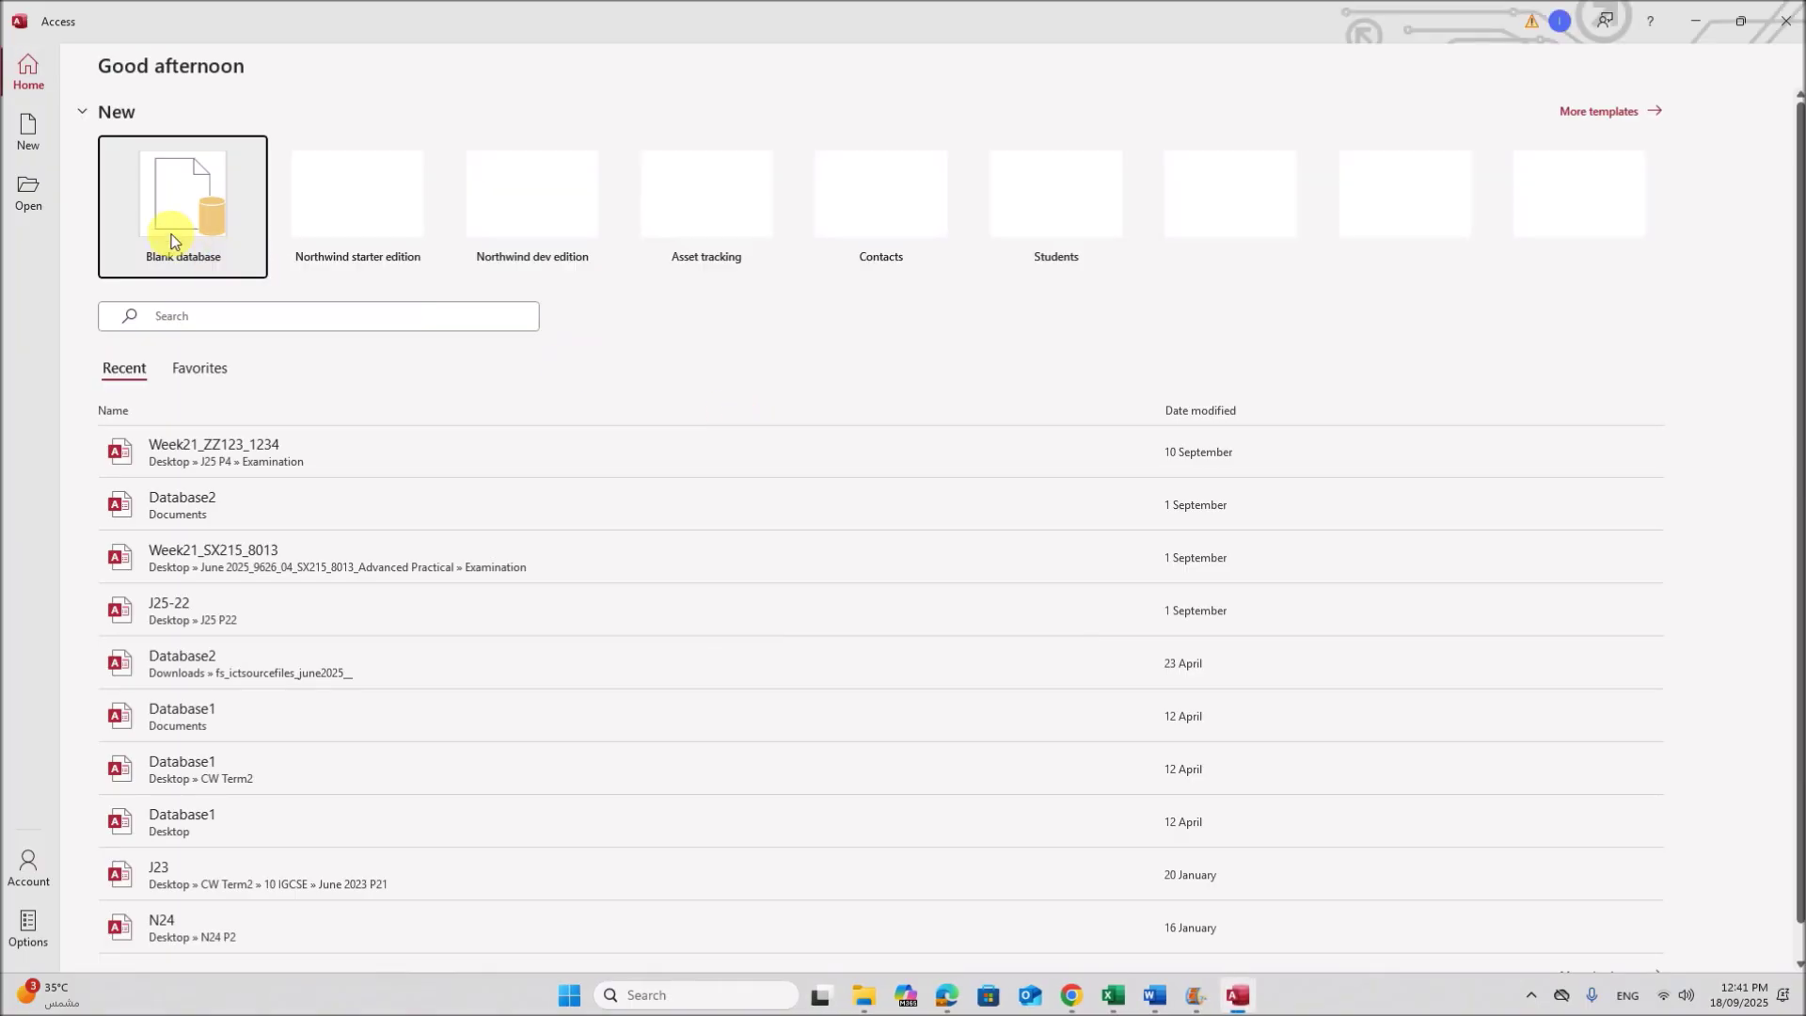
click(172, 241)
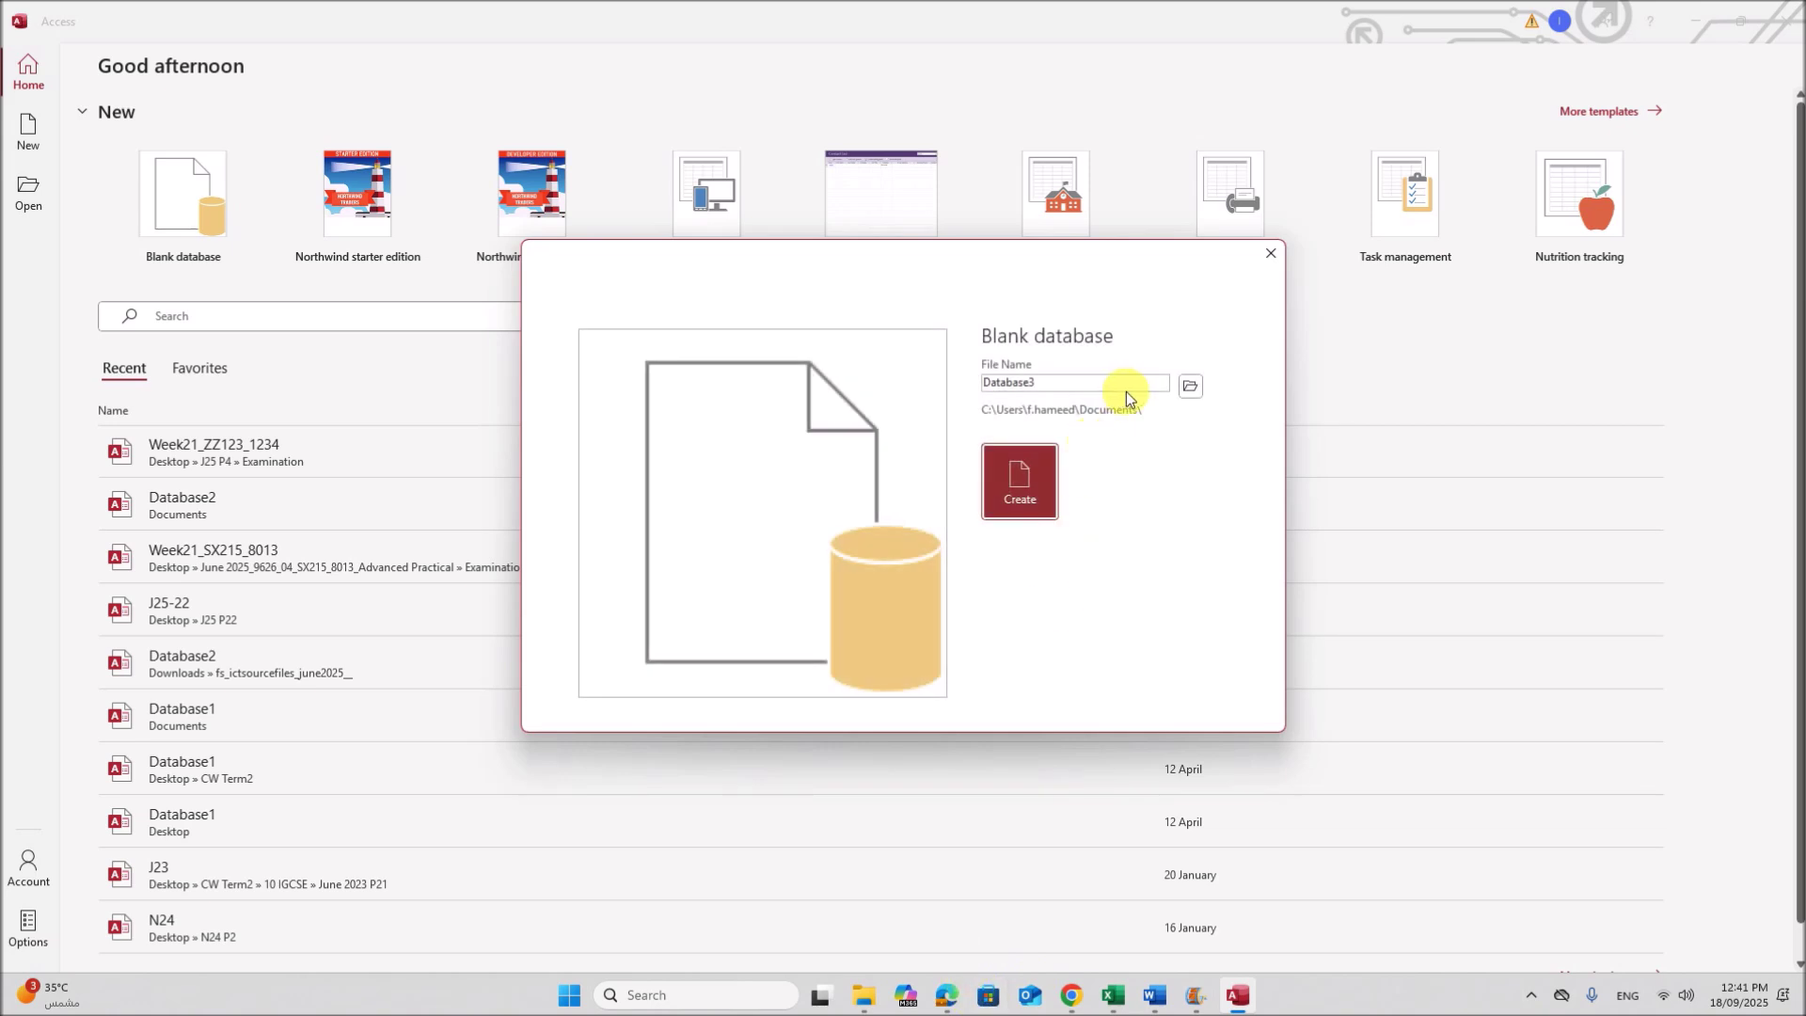
- Create the database as Customer_ZZ123_1234 in the M25 P2 folder, checking the required name in the exam paper, and close its empty starter table
click(1190, 386)
scroll(94, 235, down, 5)
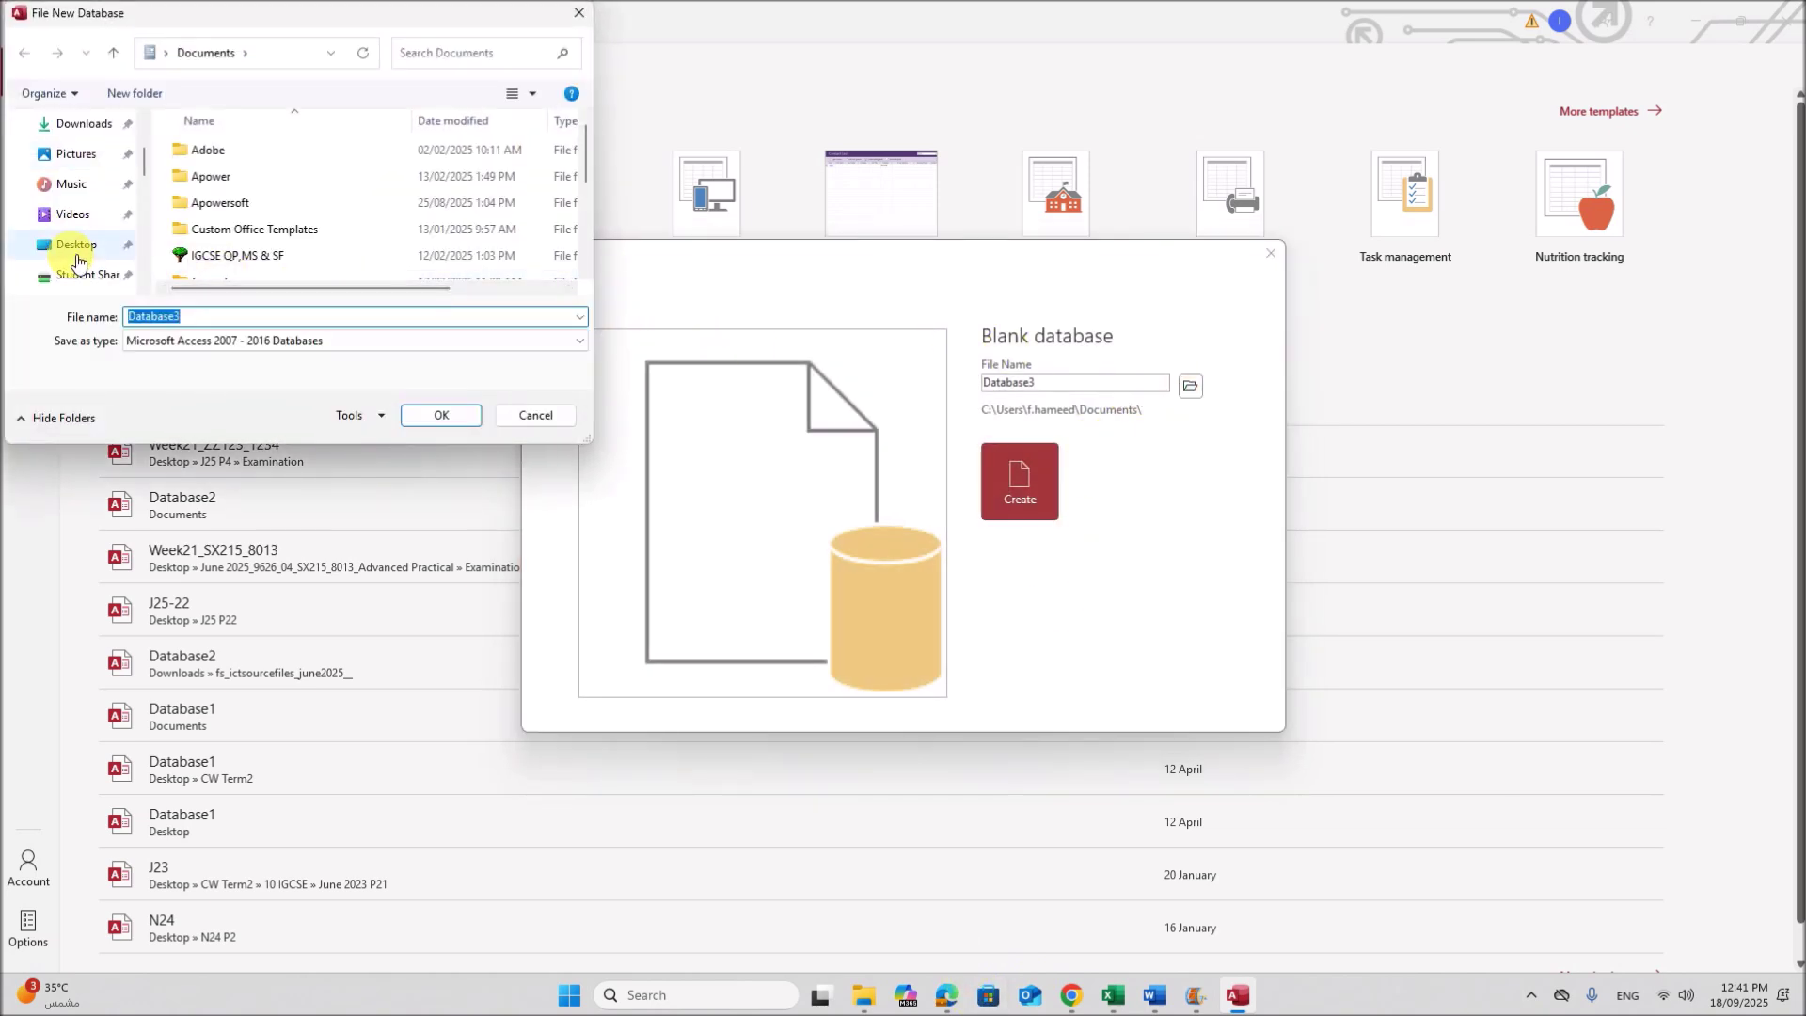
click(106, 195)
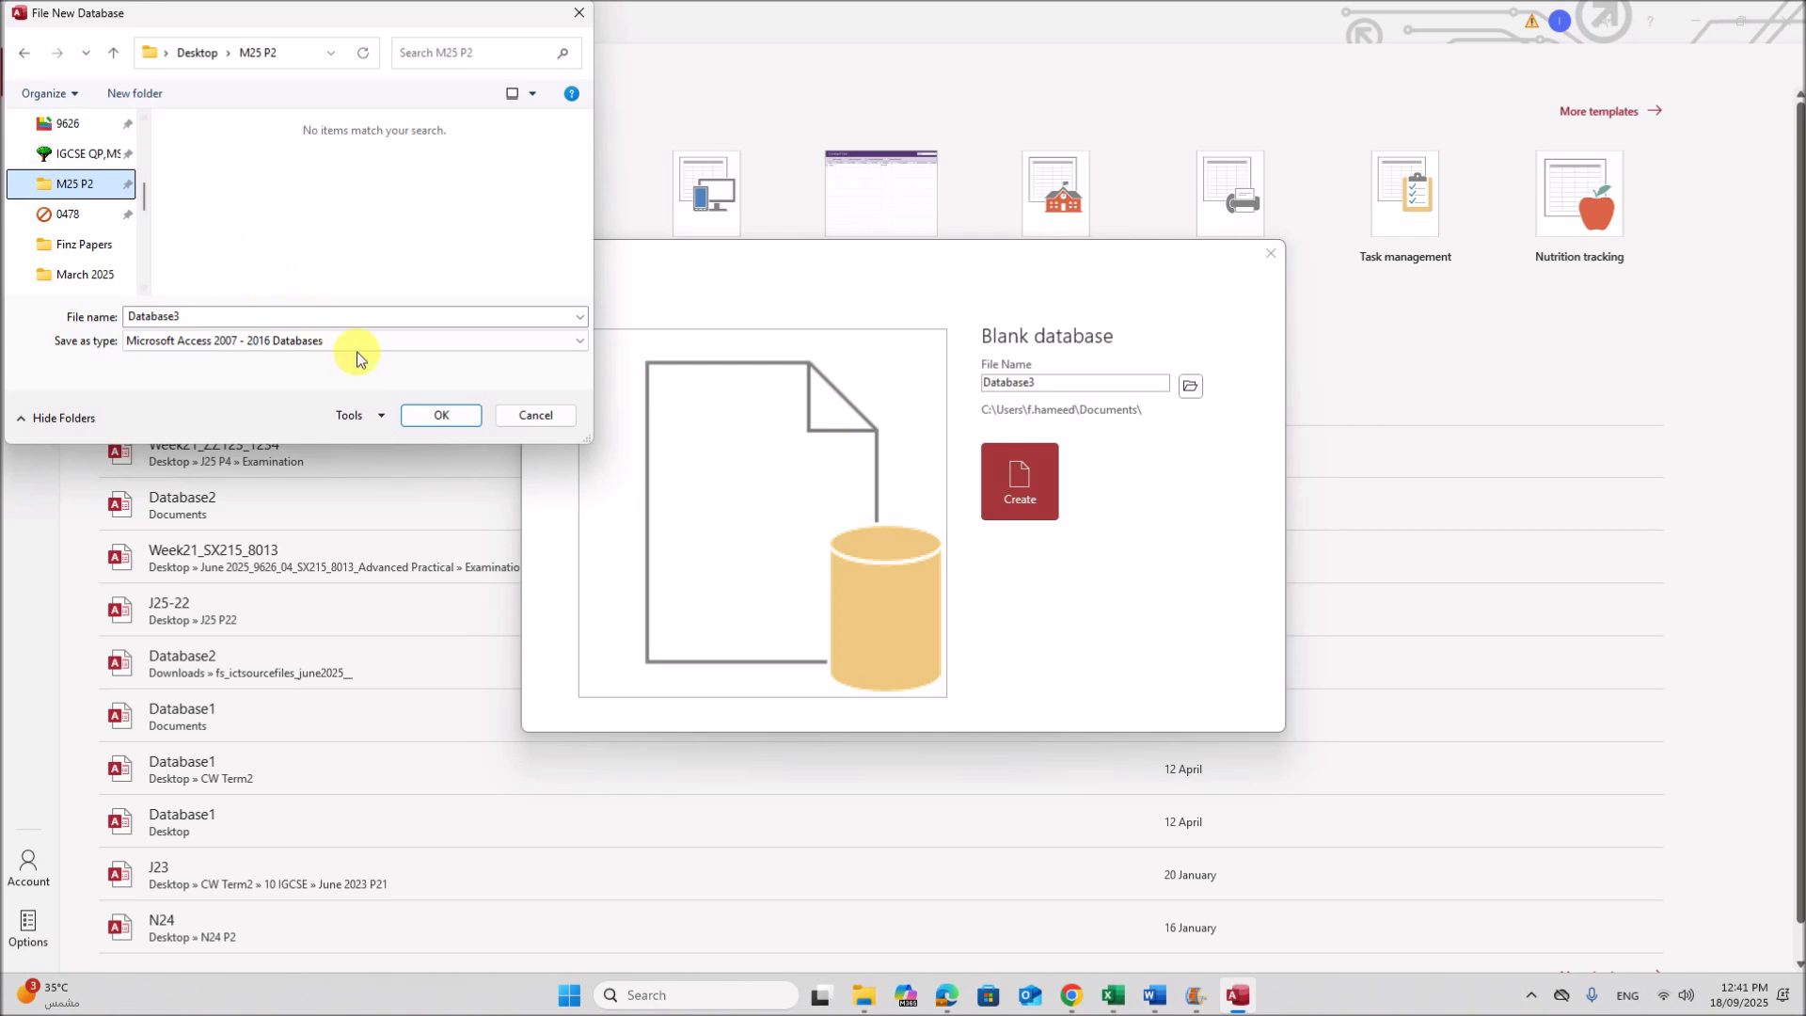
click(946, 995)
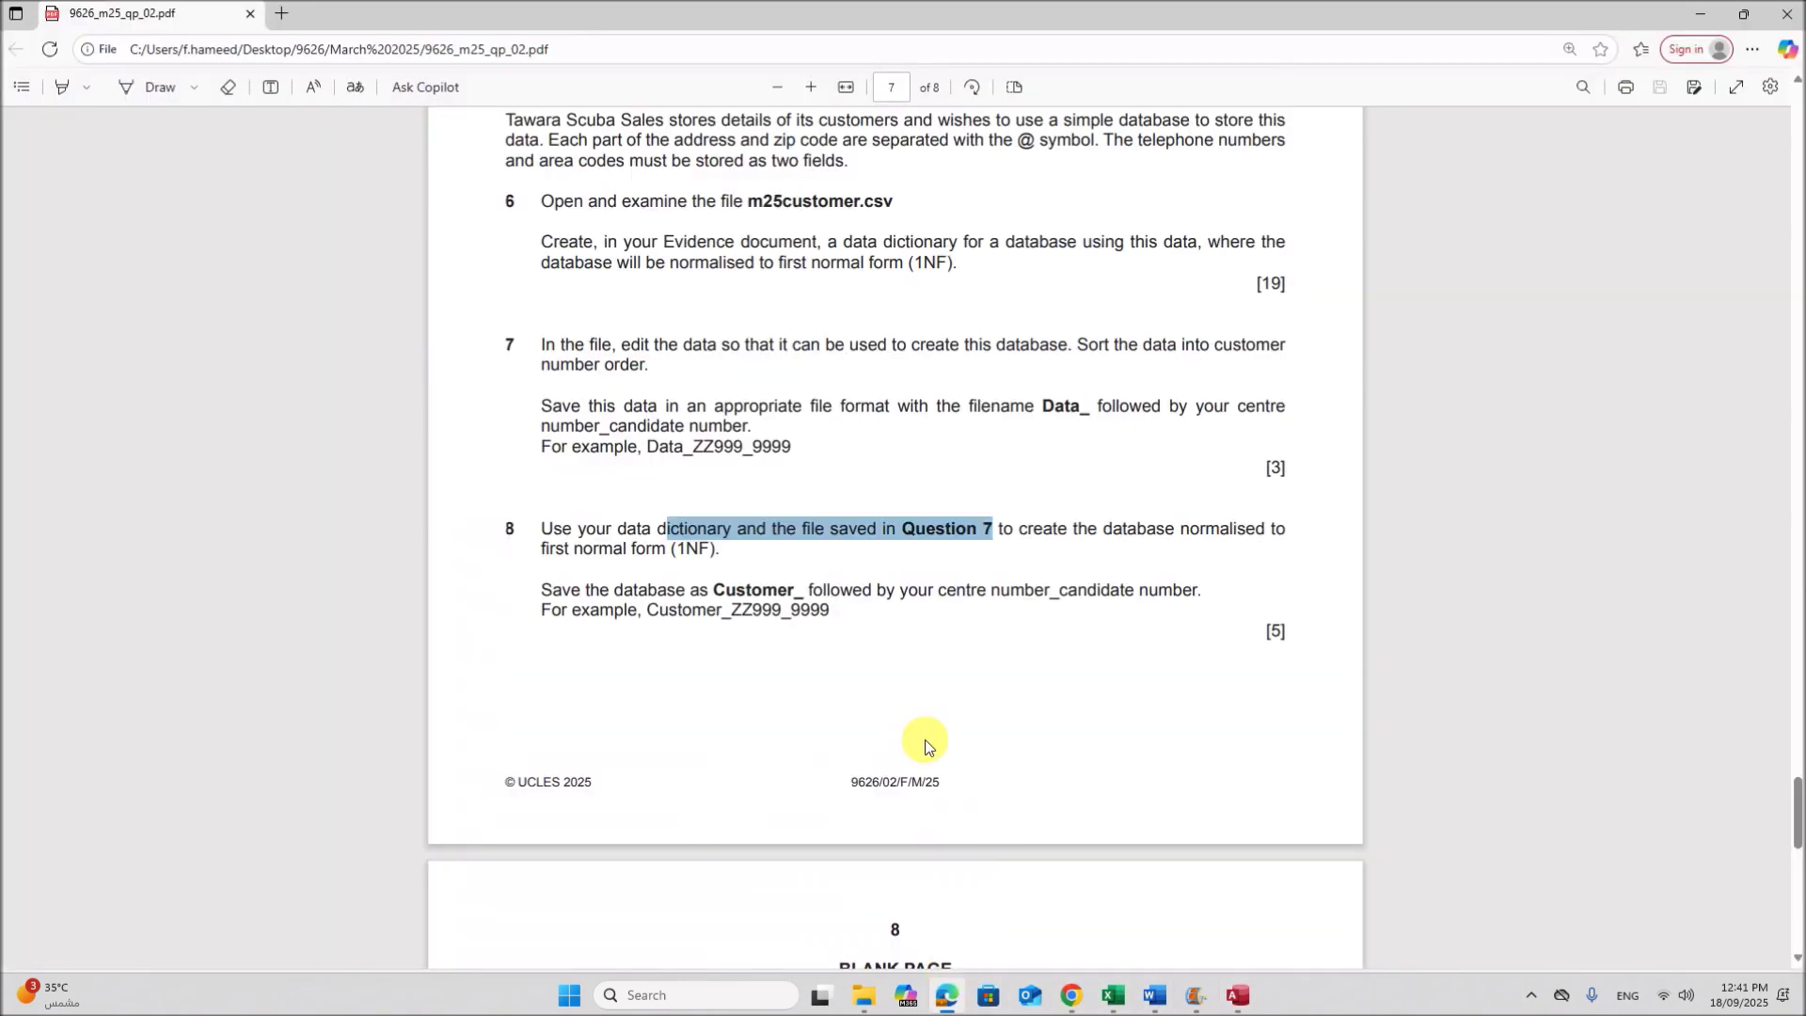
drag(712, 591, 795, 599)
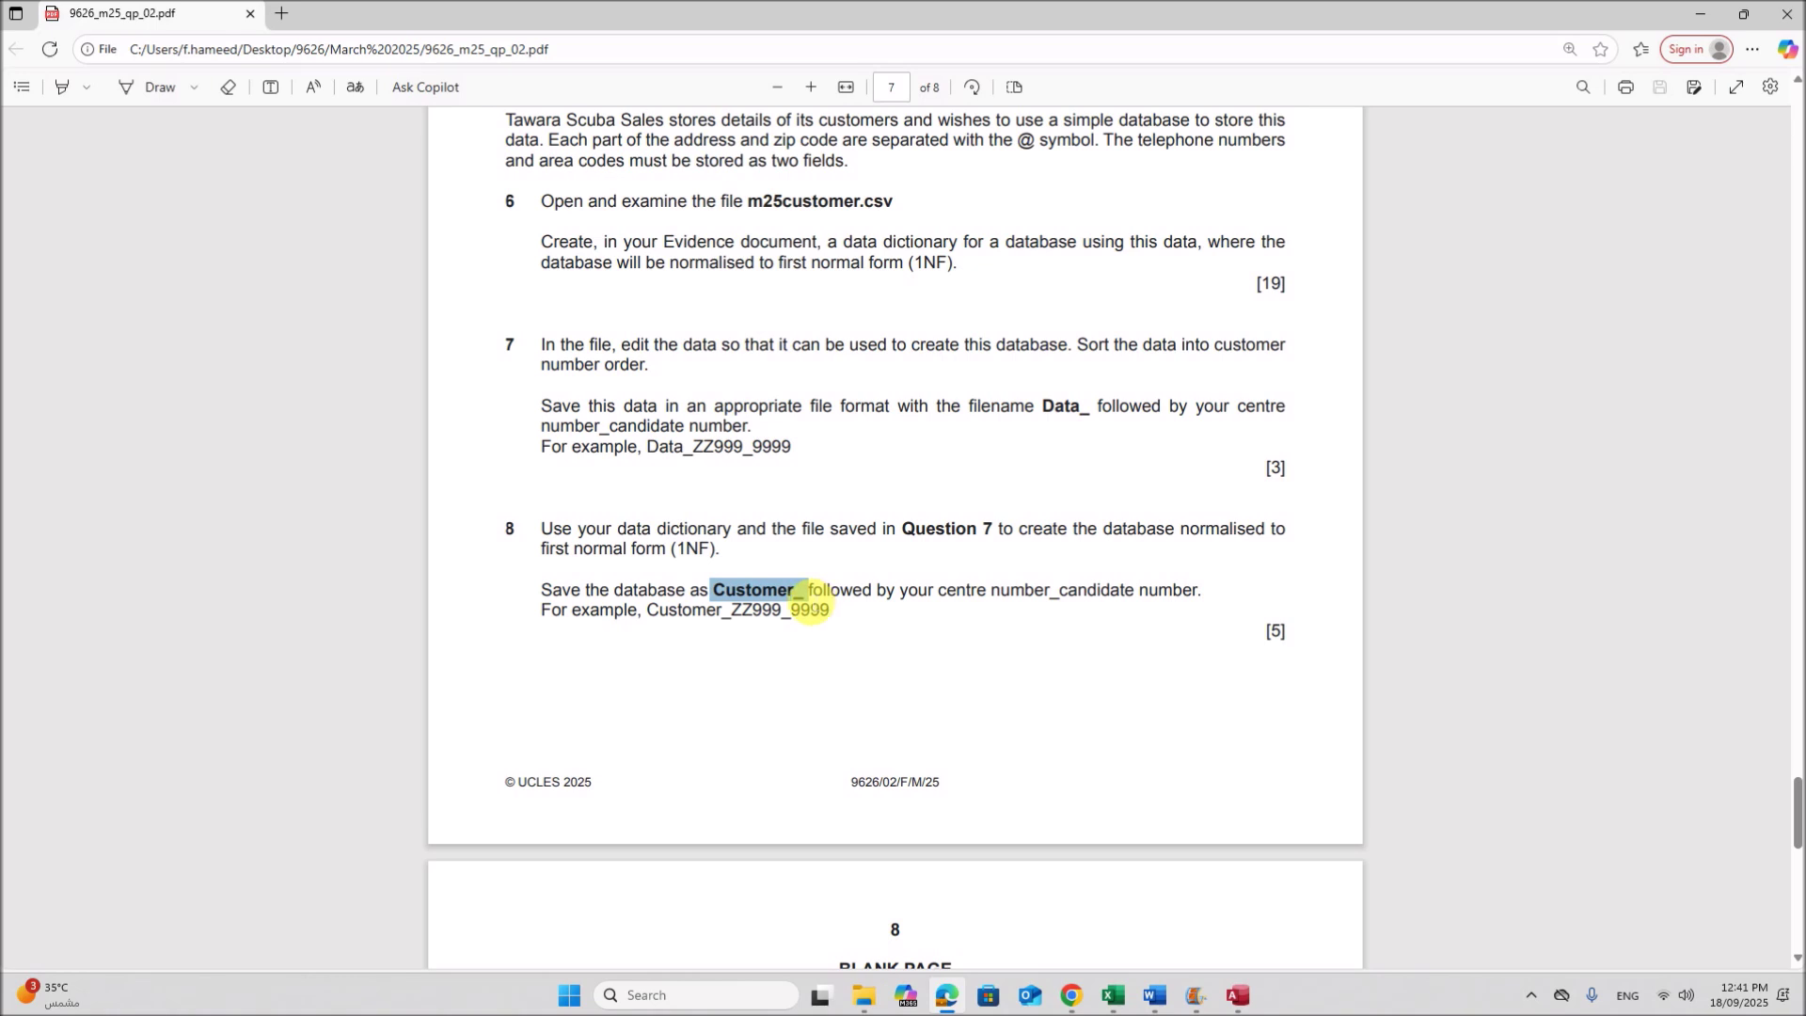
click(1238, 995)
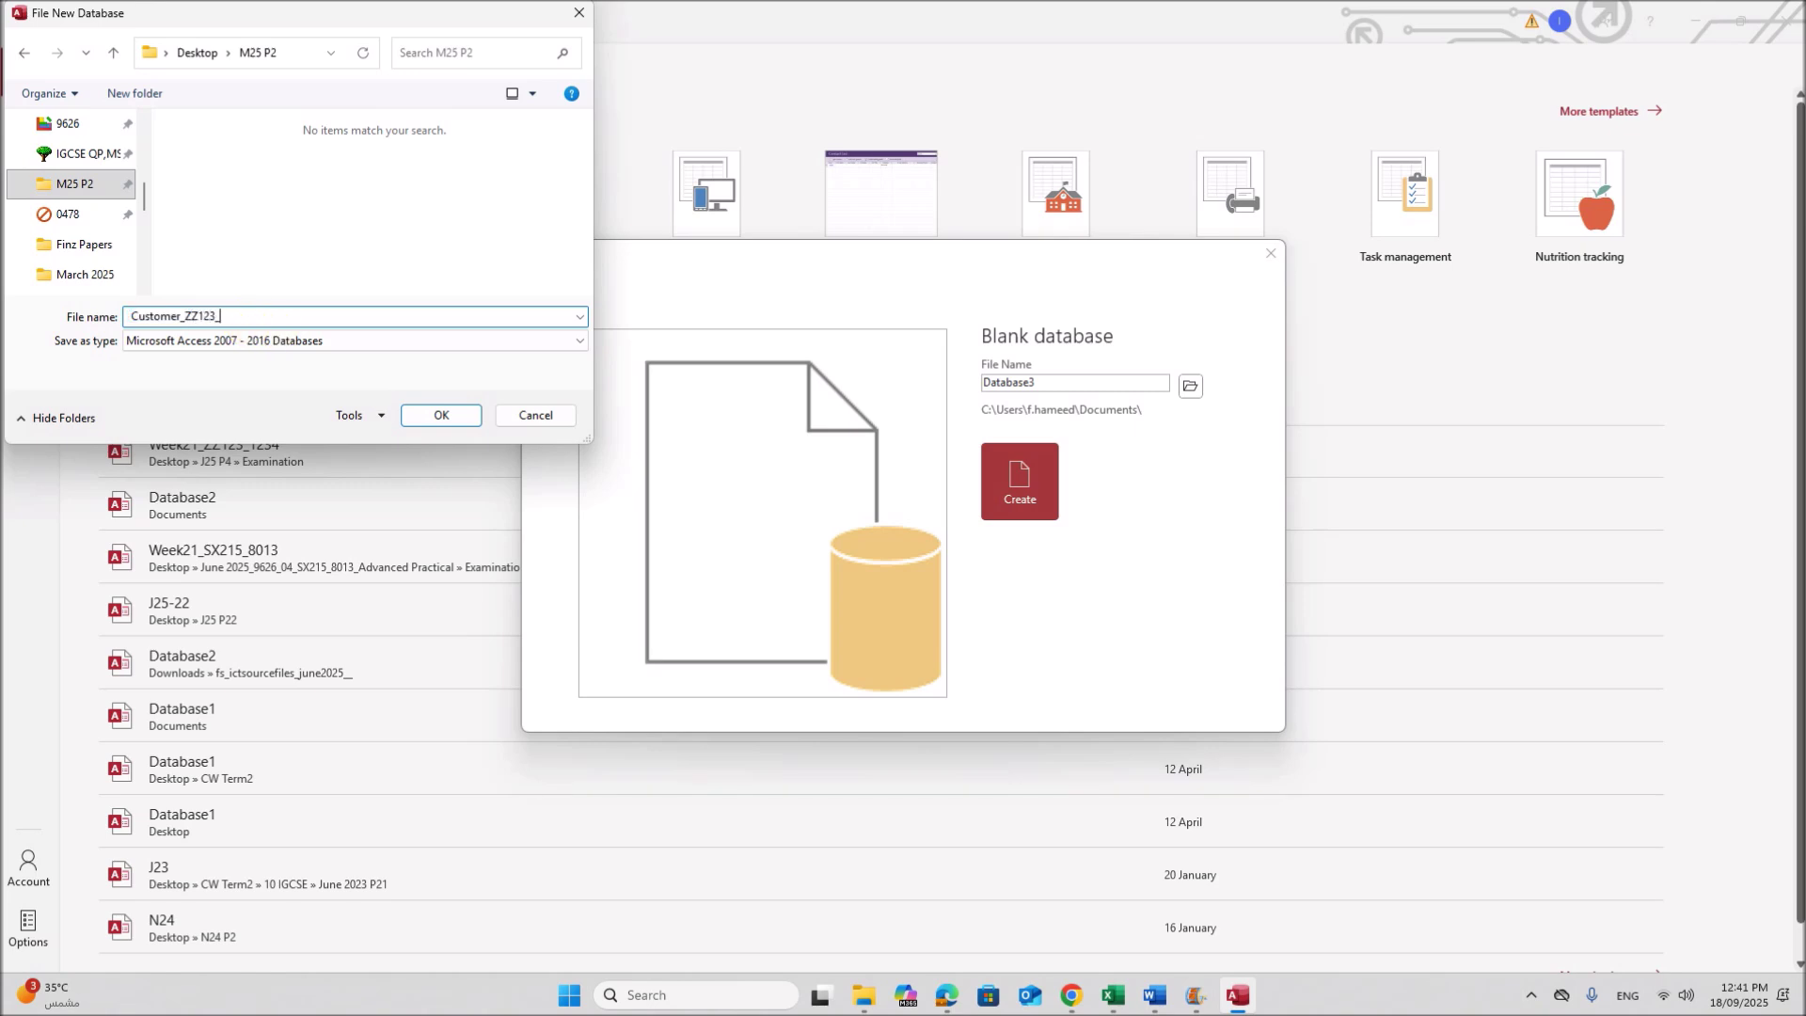
click(442, 415)
click(1020, 489)
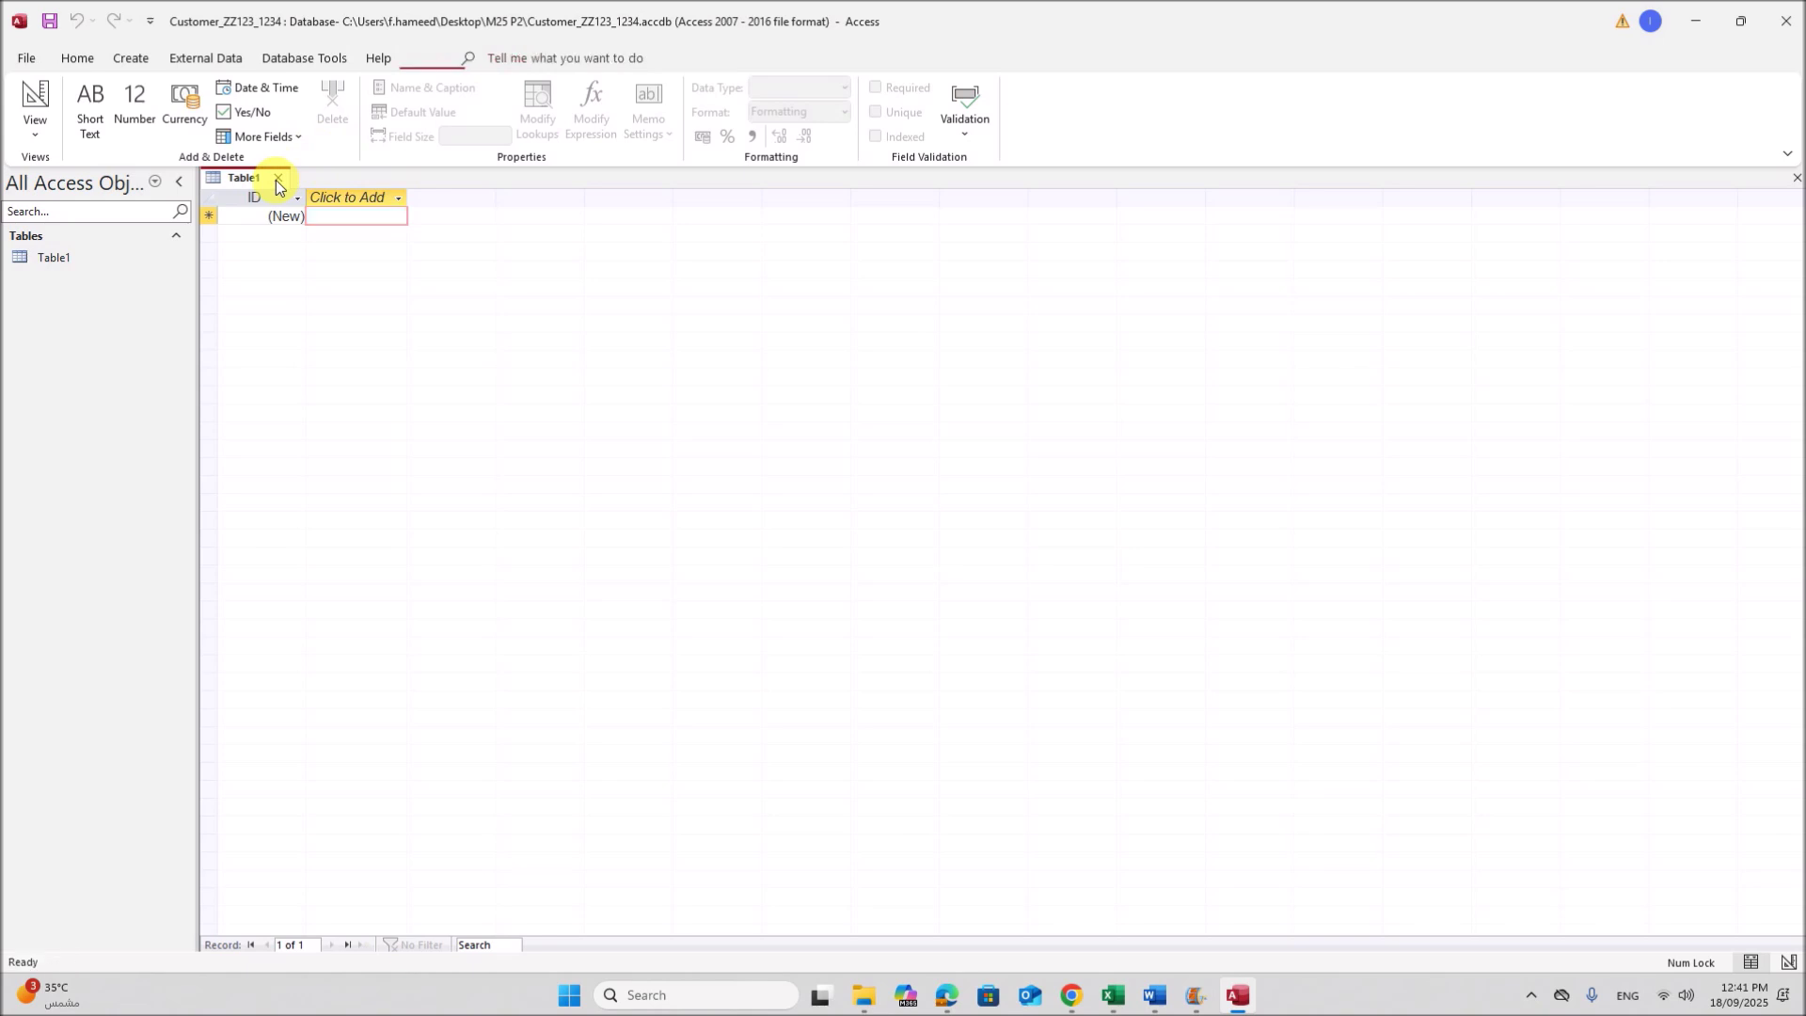
click(277, 178)
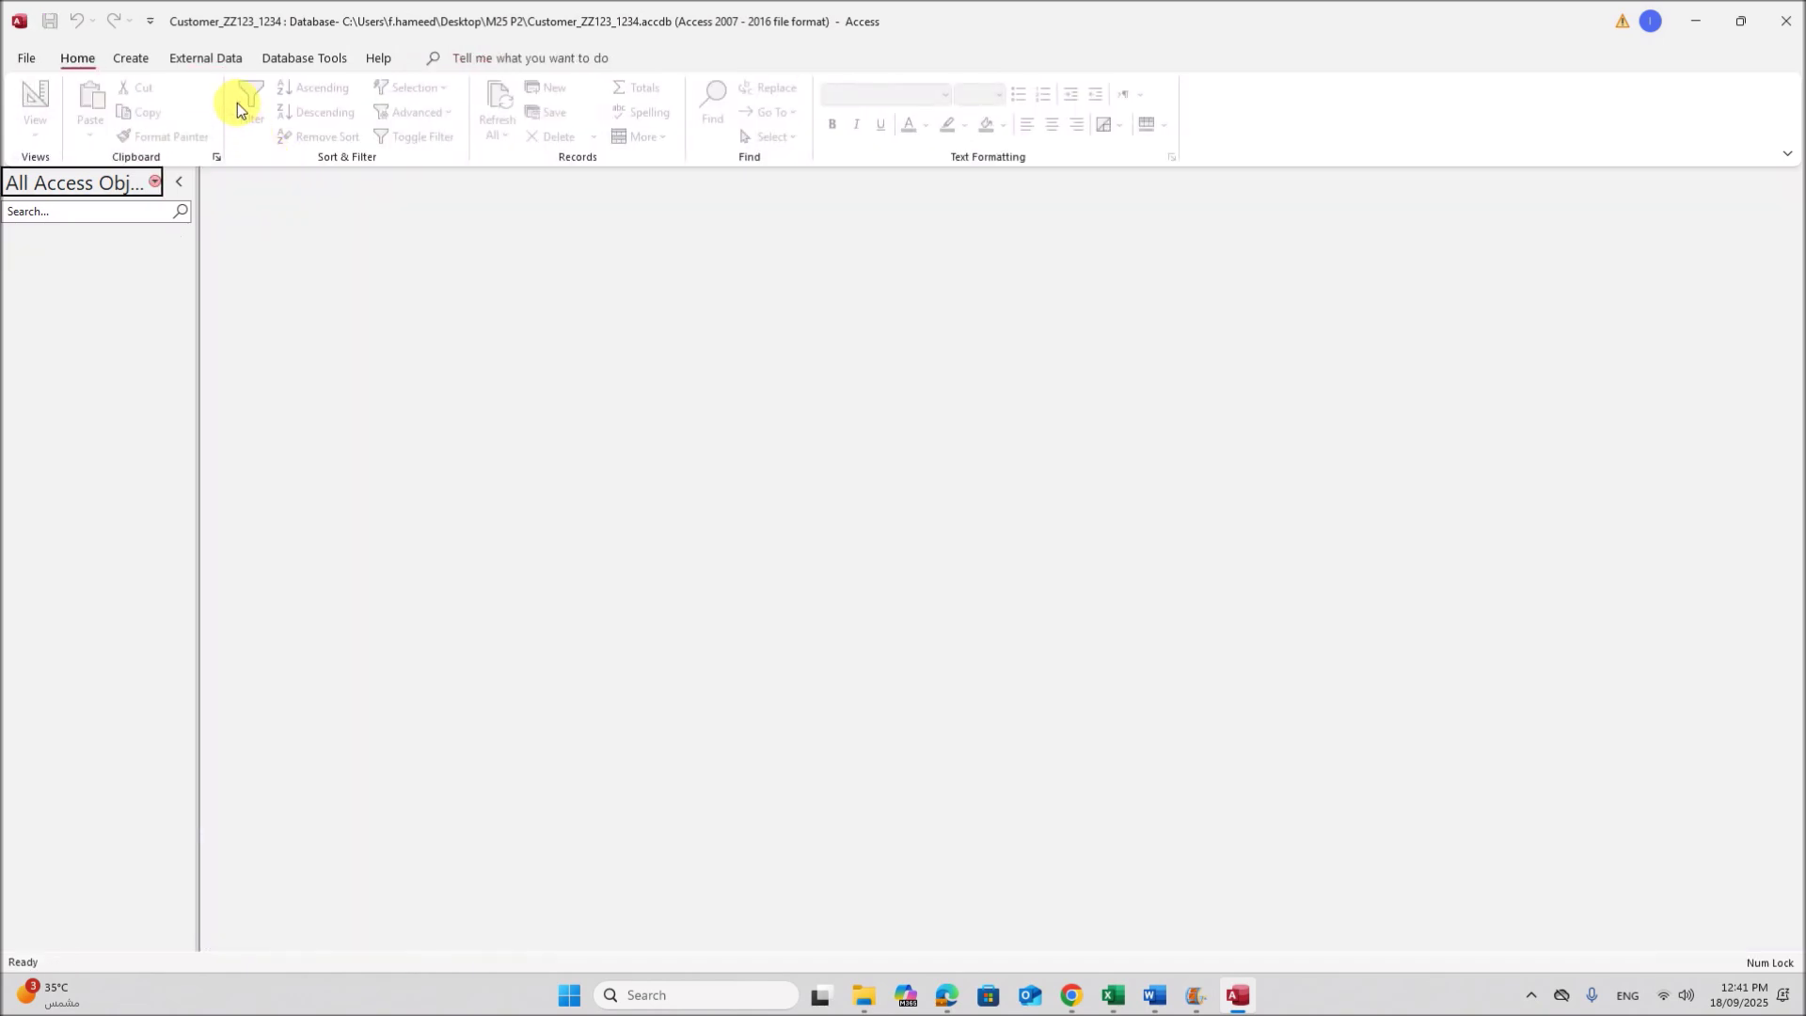
- Try to import Data_ZZ123_1234.csv from the M25 P2 folder as a text file into a new table
click(201, 59)
click(39, 120)
mouse_move(107, 182)
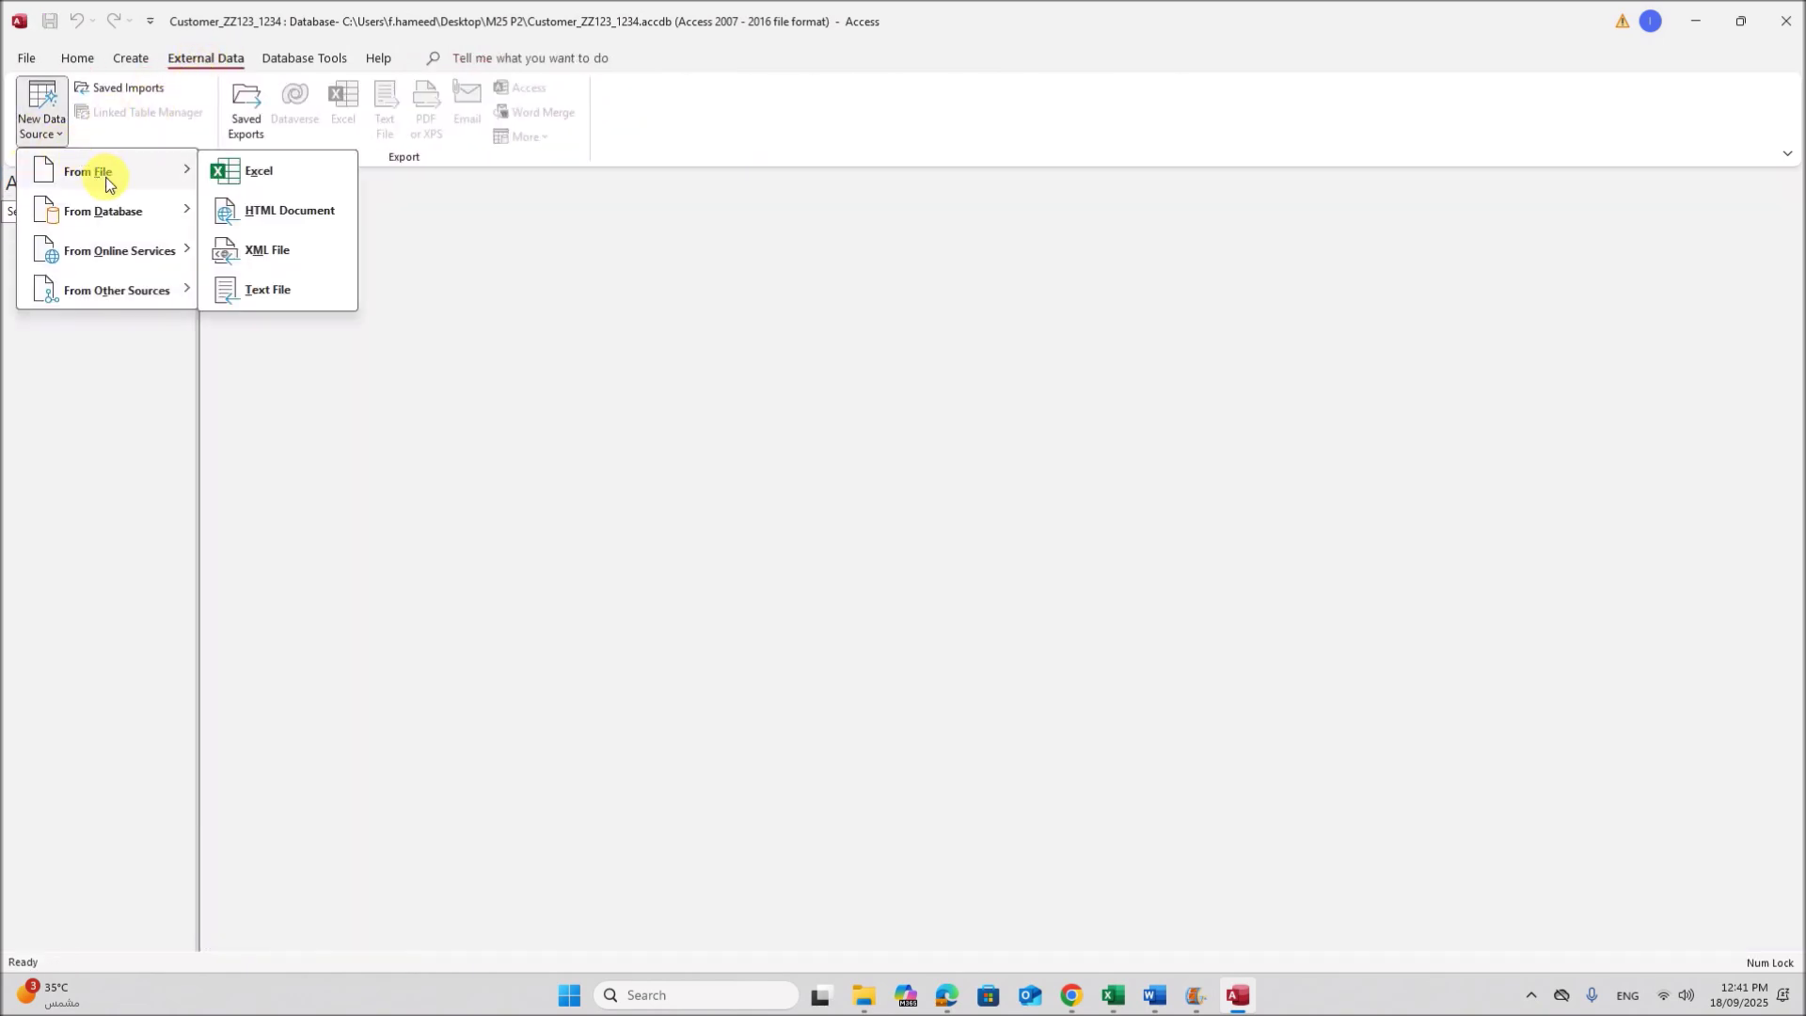
click(275, 297)
click(1191, 358)
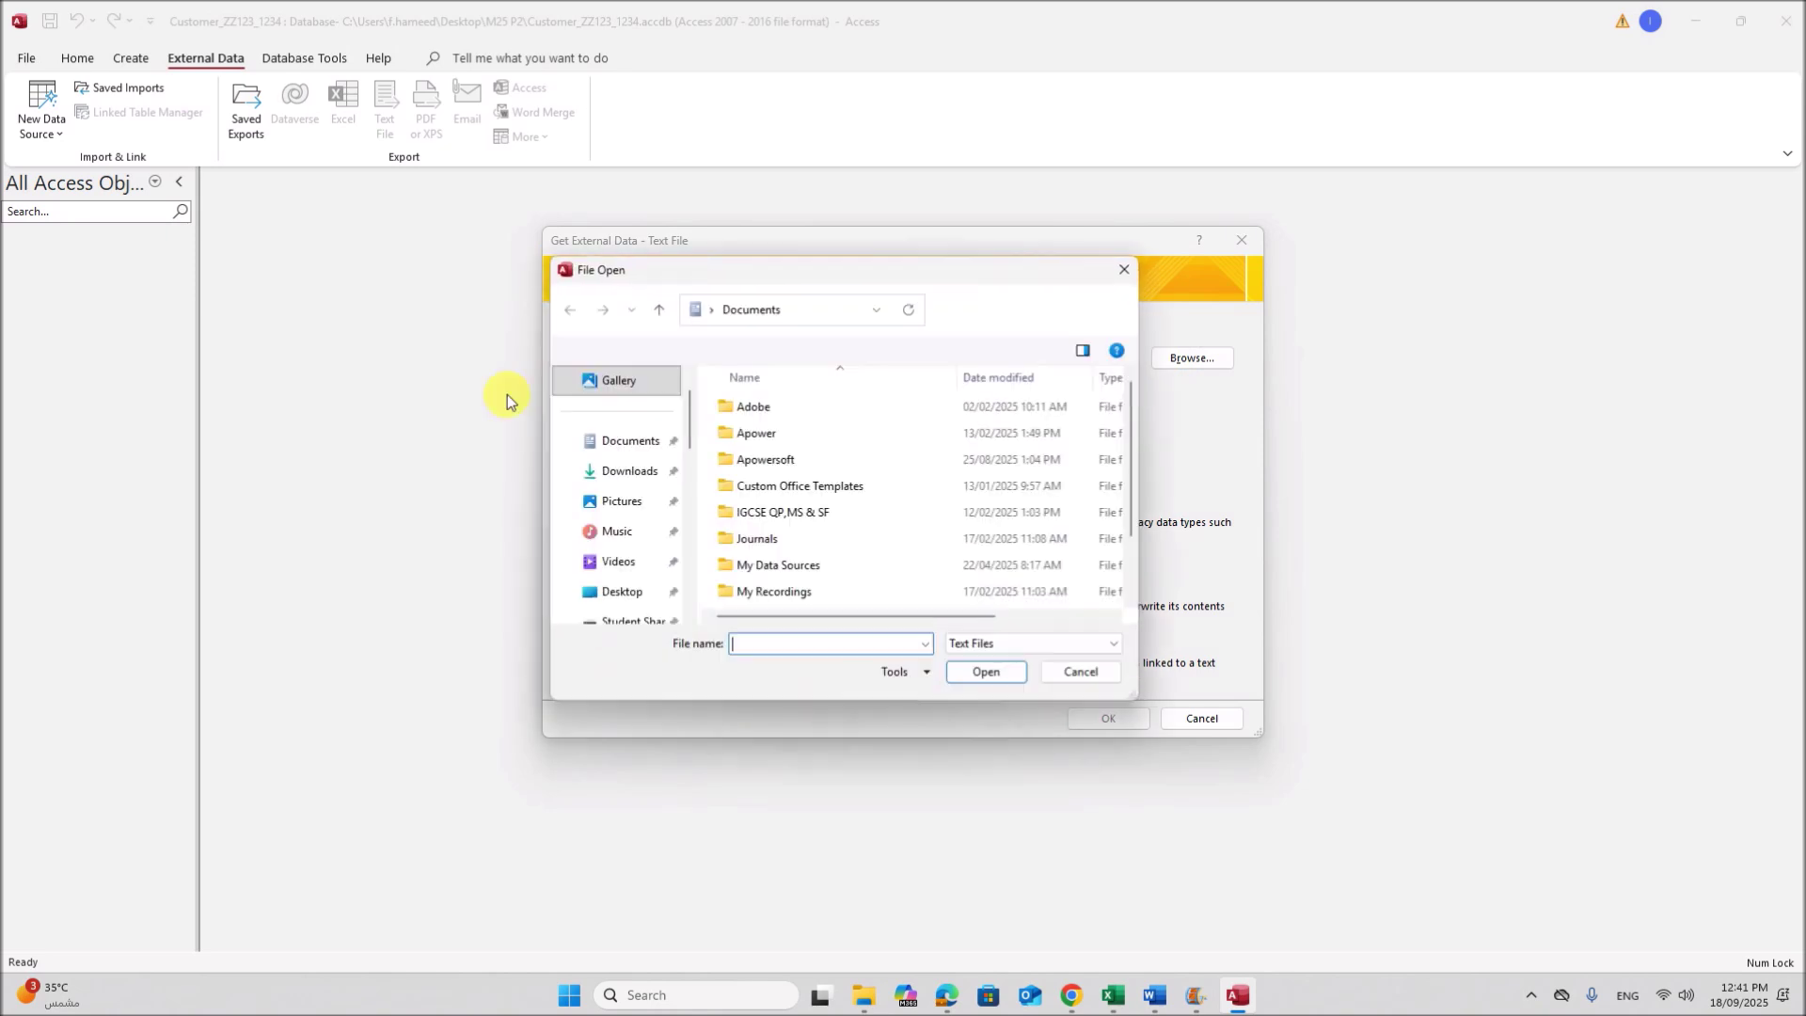
scroll(605, 492, down, 3)
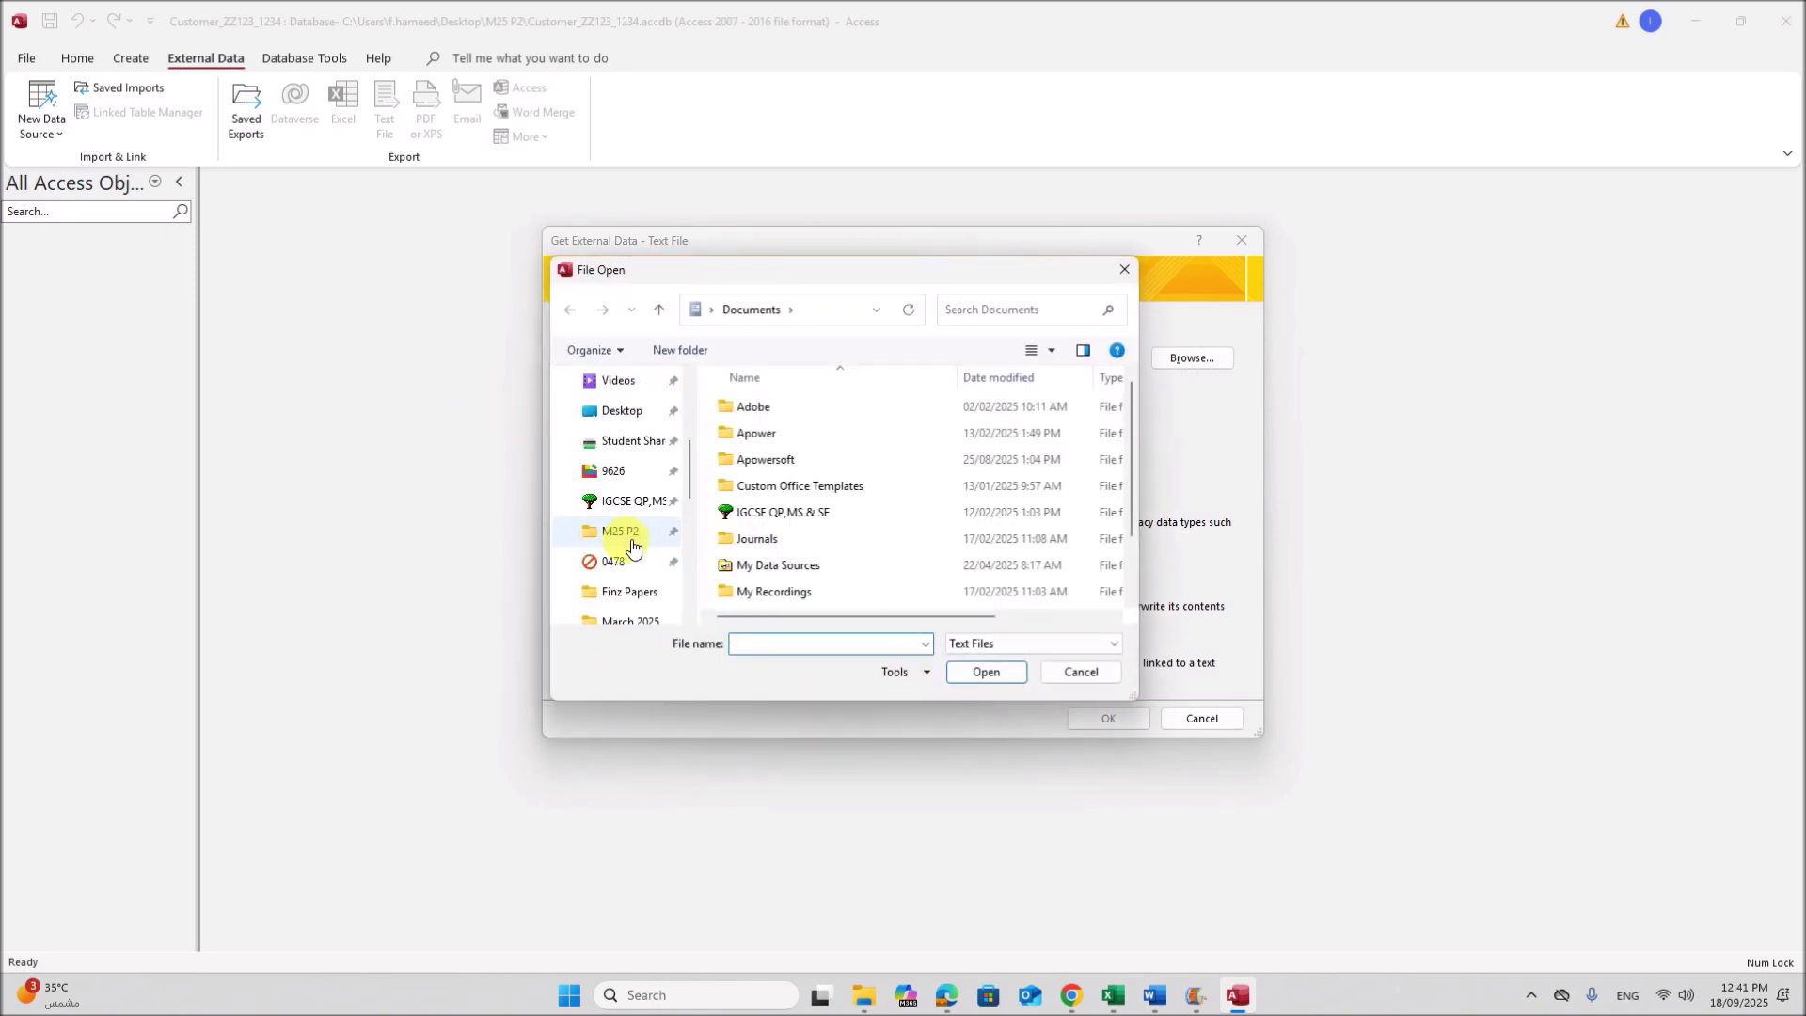
click(631, 539)
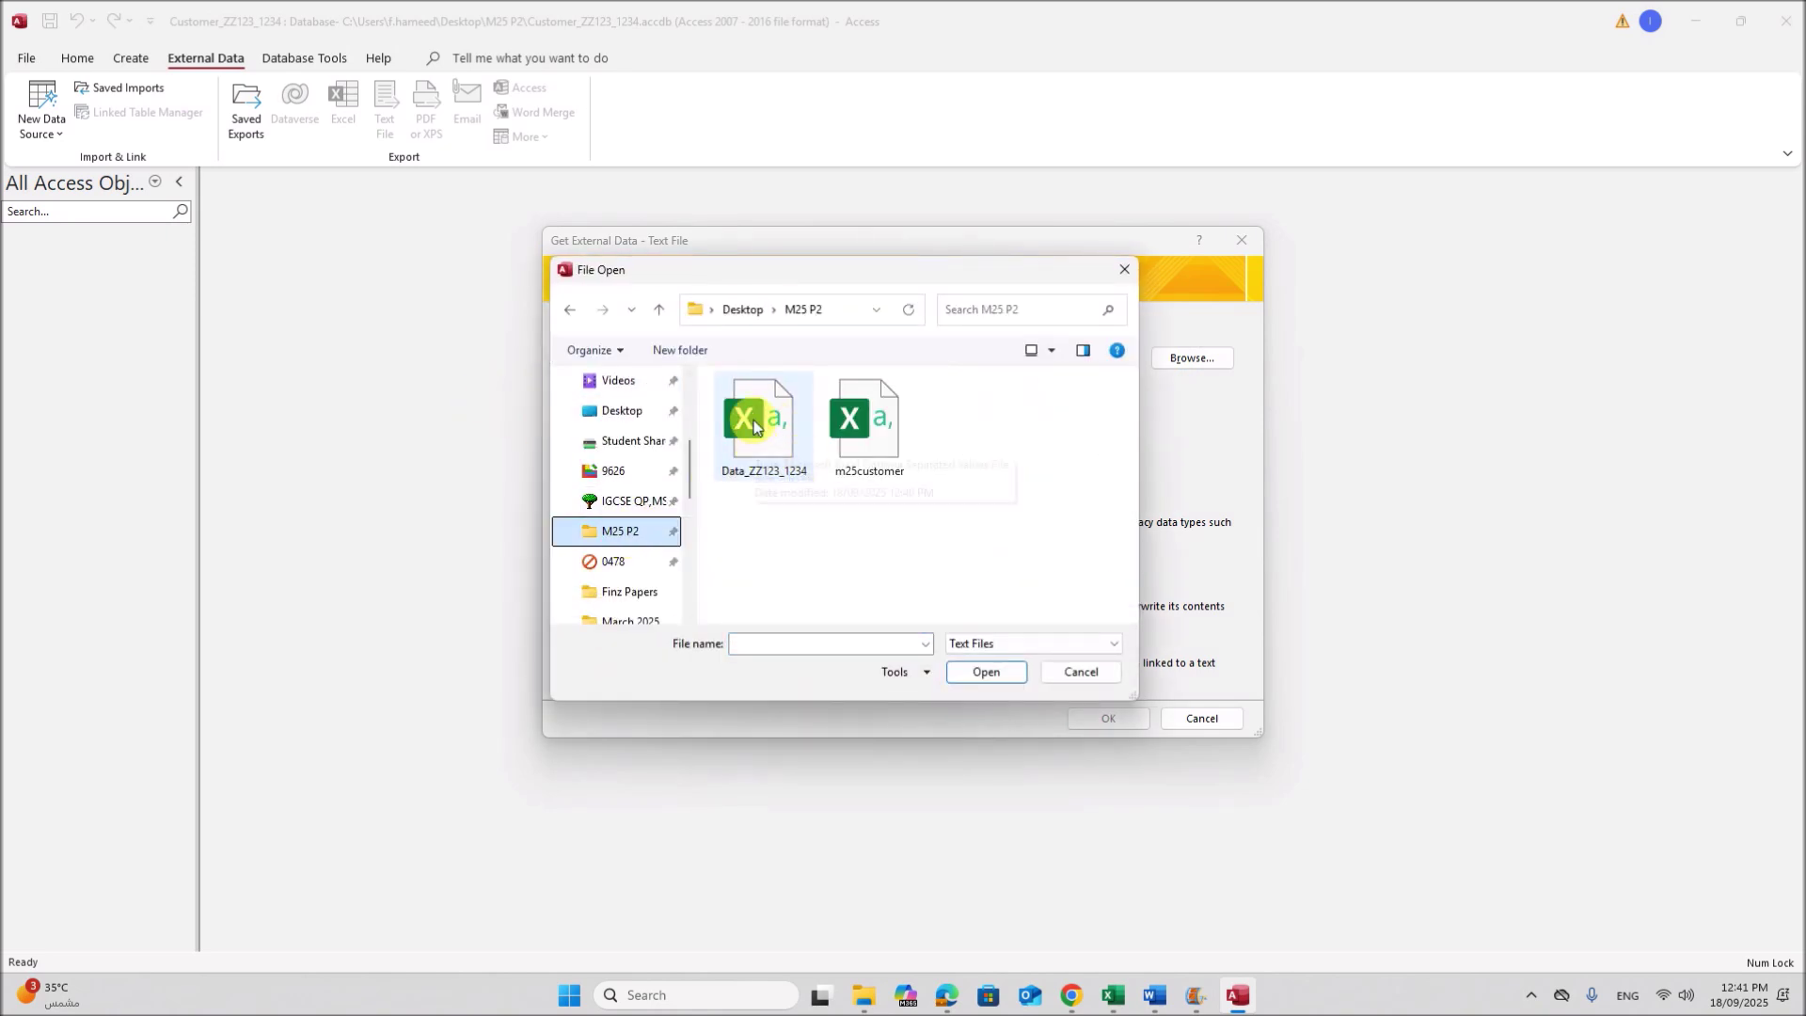
click(761, 444)
click(980, 675)
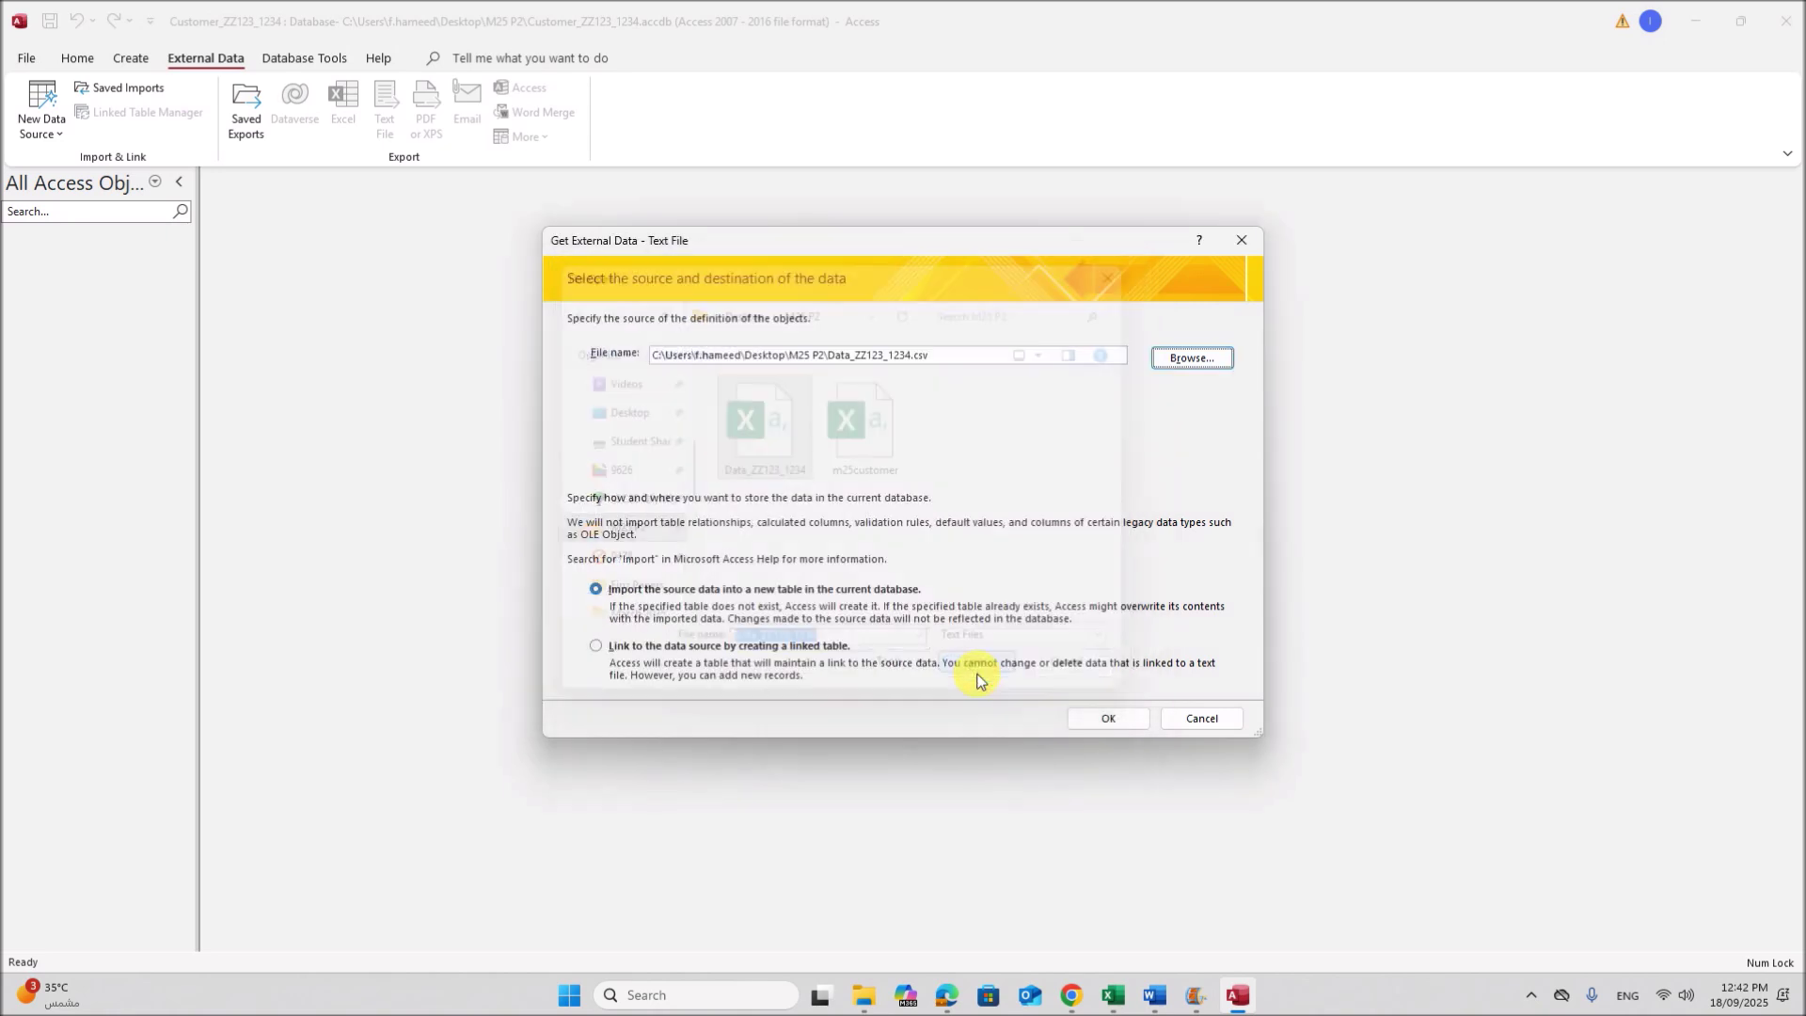
click(1106, 719)
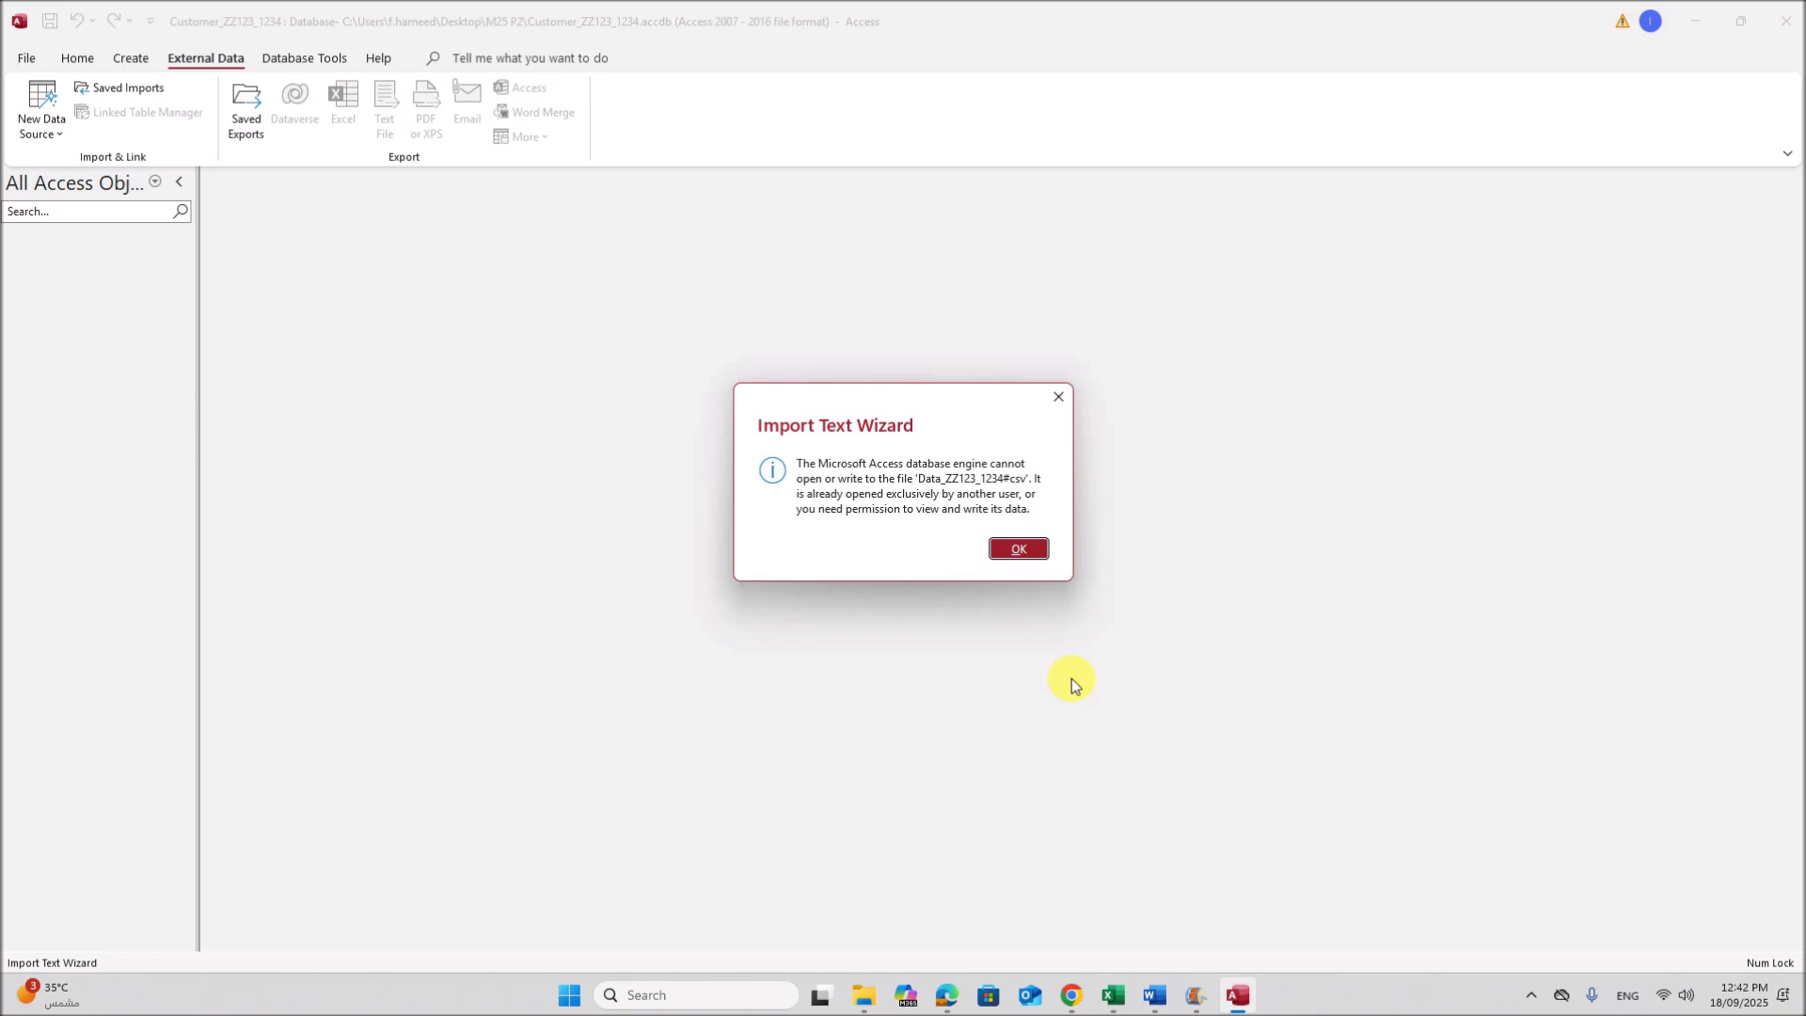
click(1019, 550)
- Close the Data_ZZ123_1234 workbook in Excel and start importing Data_ZZ123_1234.csv as a text file into a new Access table
click(1111, 998)
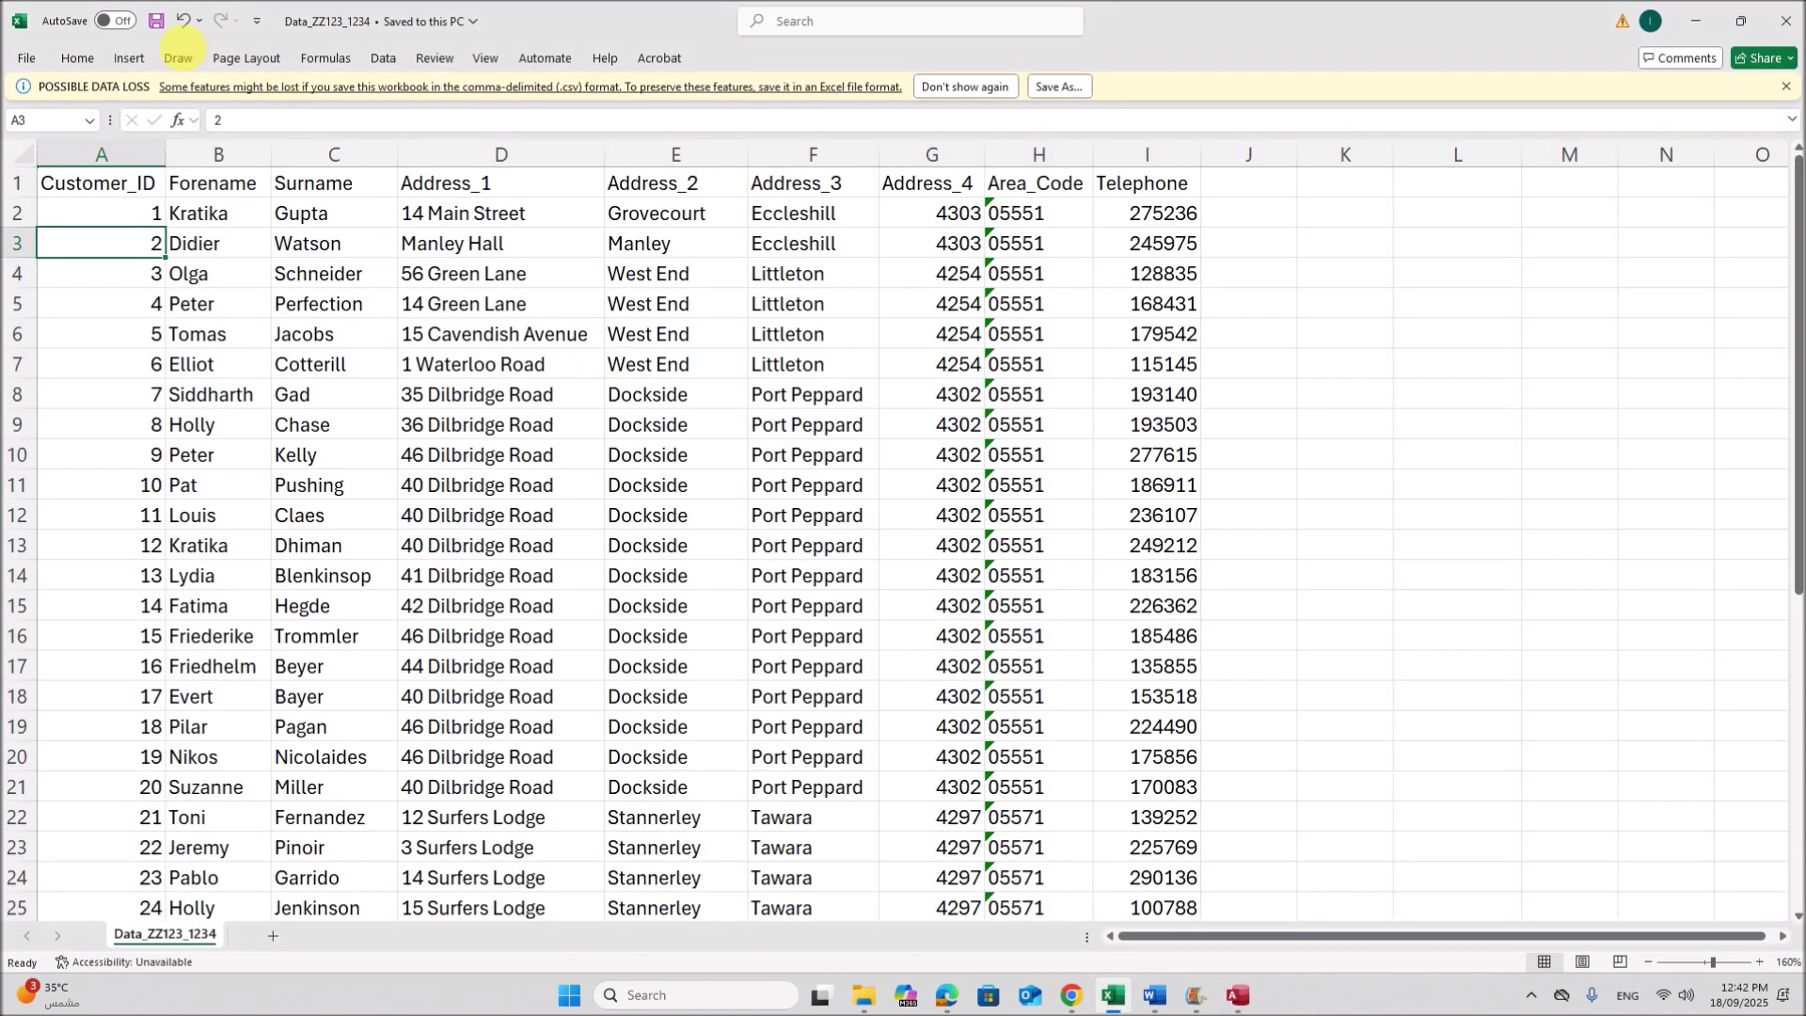
click(1785, 20)
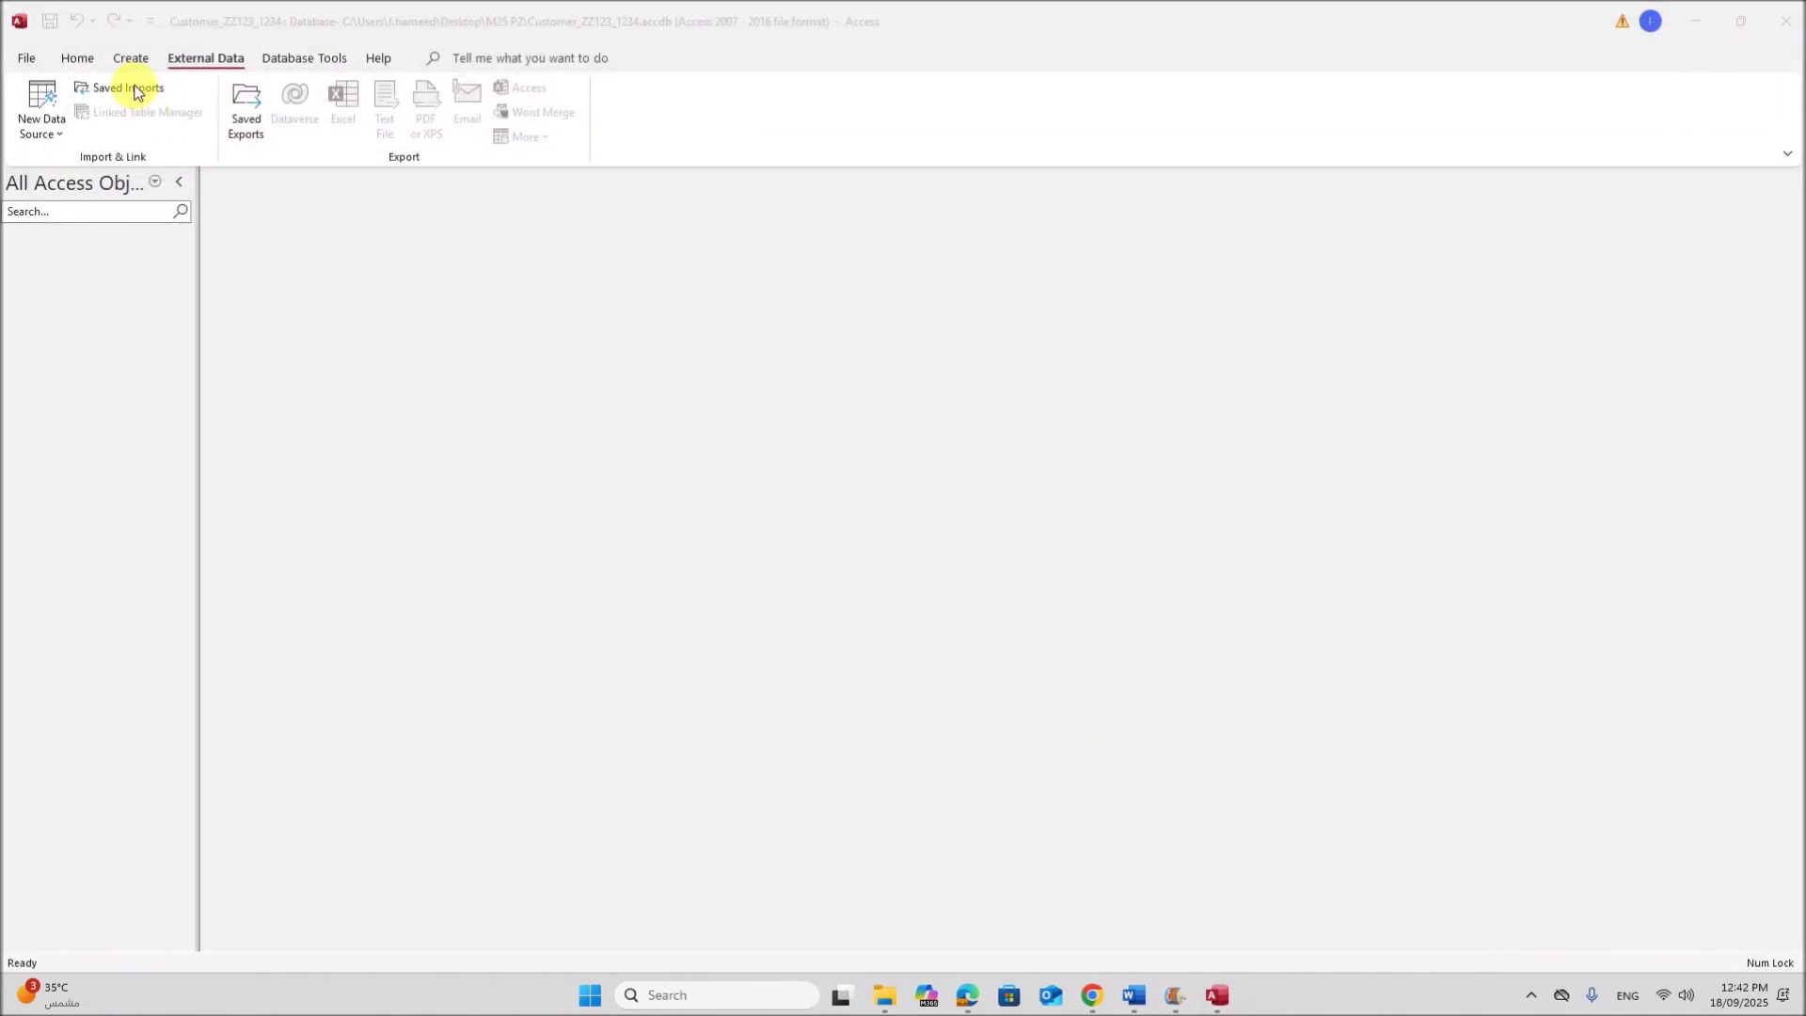
click(38, 127)
mouse_move(109, 169)
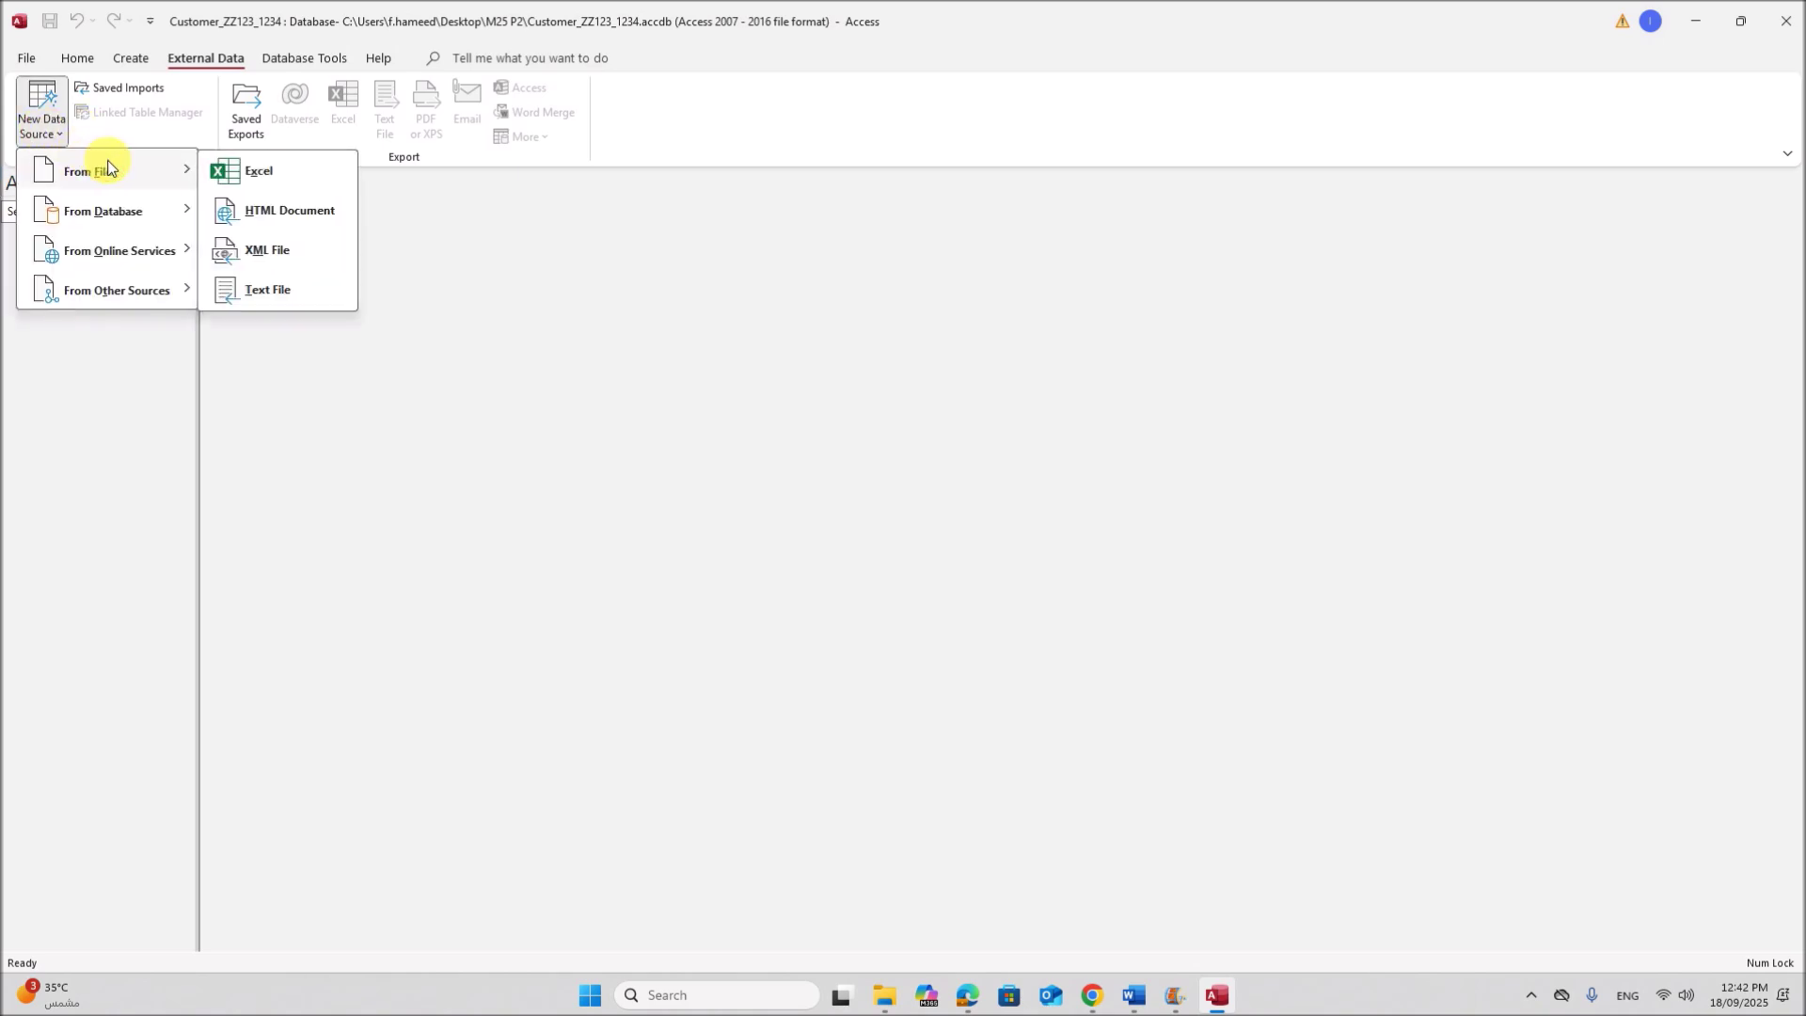
click(266, 292)
click(1187, 359)
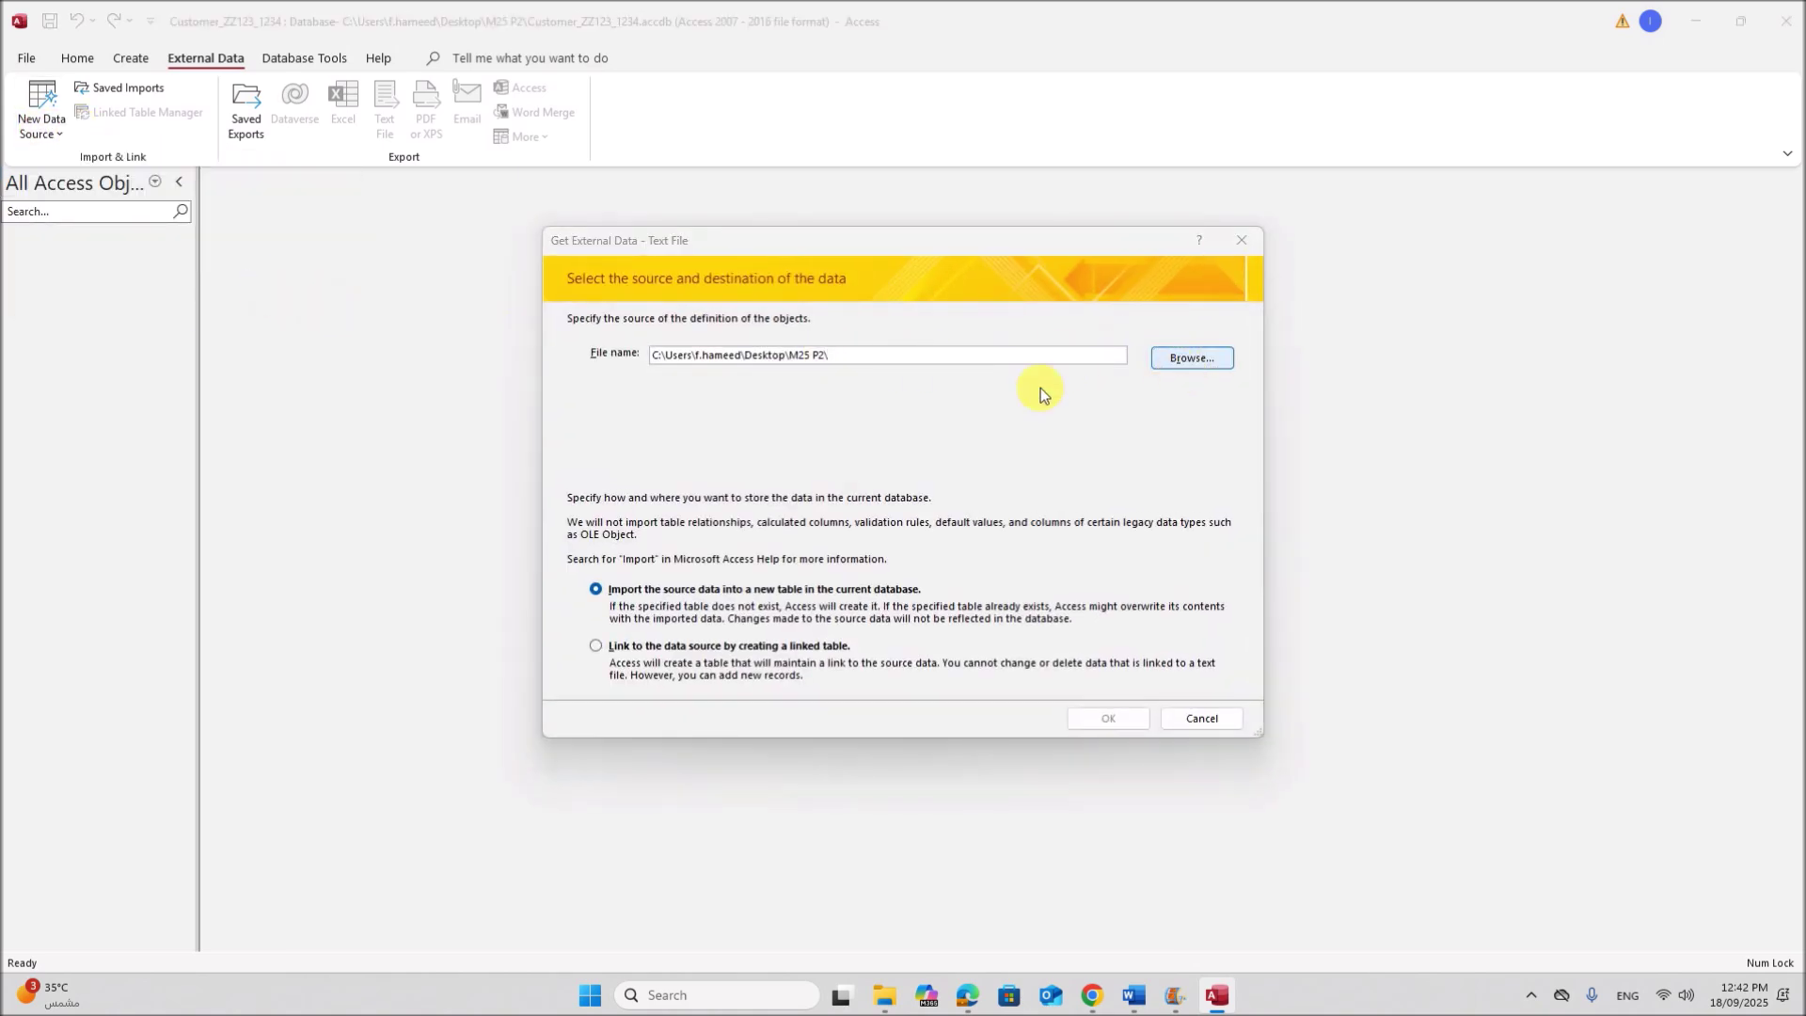
double_click(750, 407)
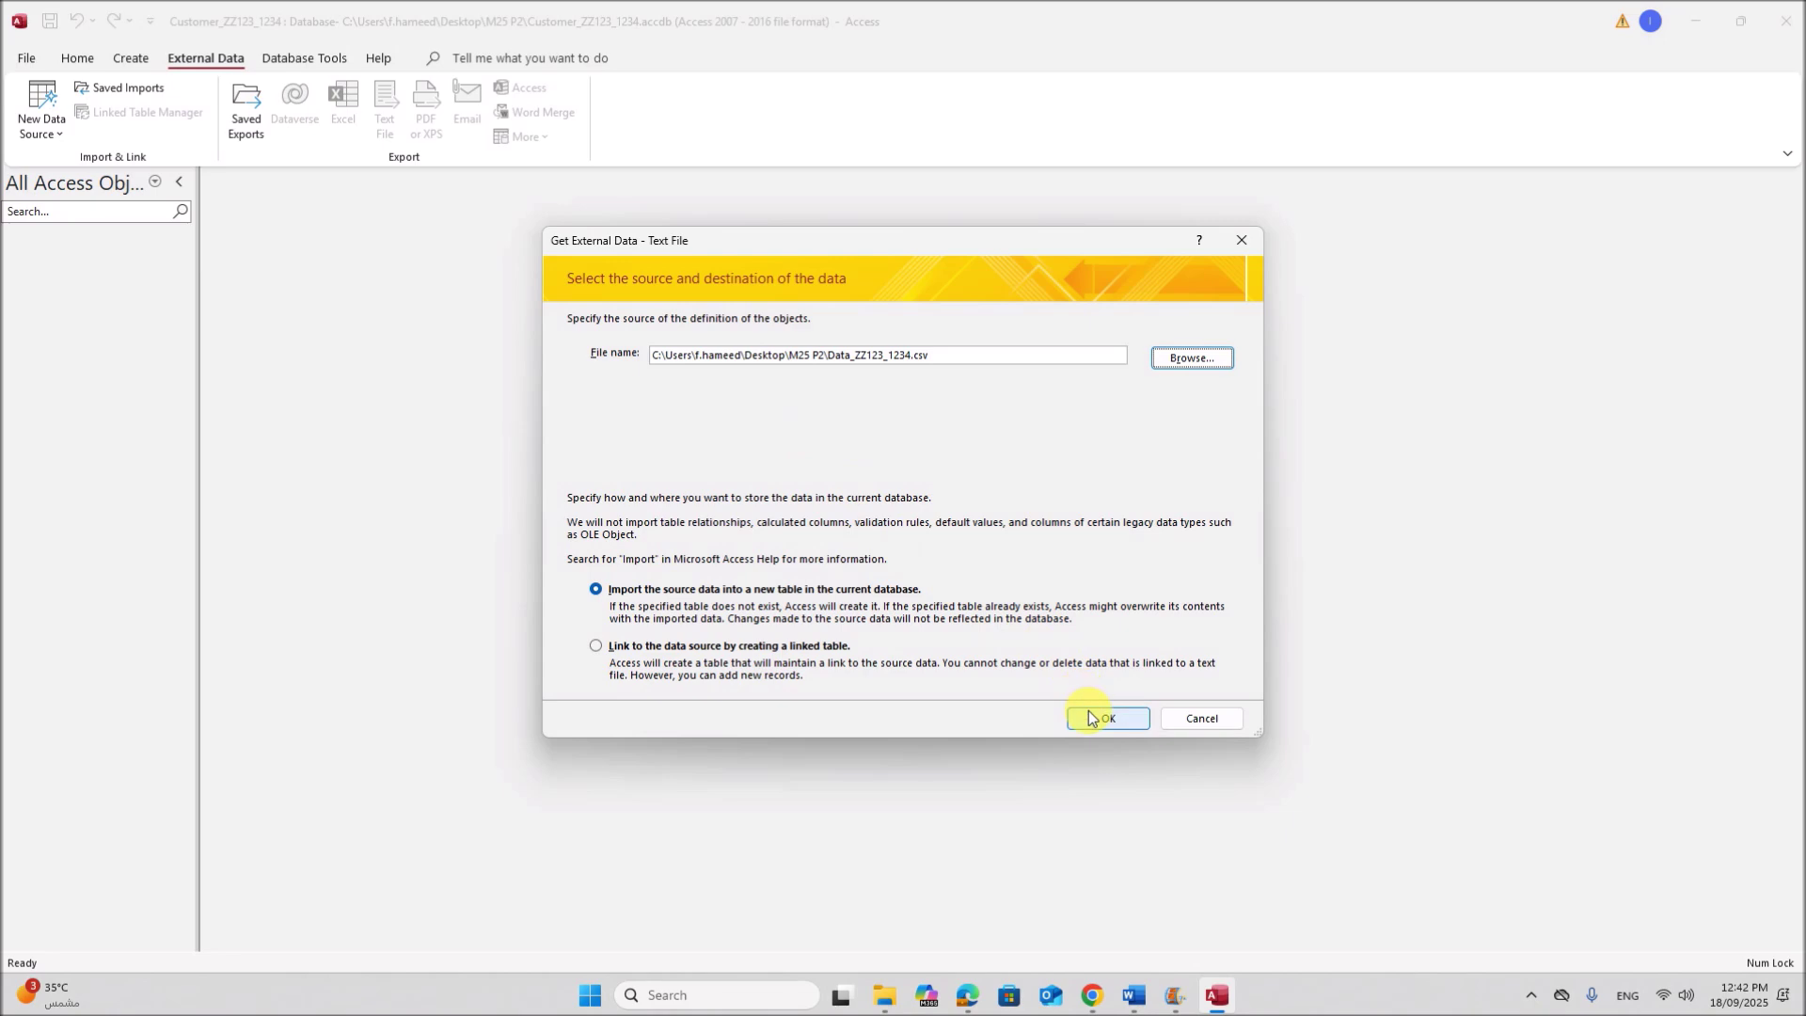
click(1101, 719)
- Import the data as comma-delimited with the first row as field names and choose Customer_ID as the primary key
click(1089, 632)
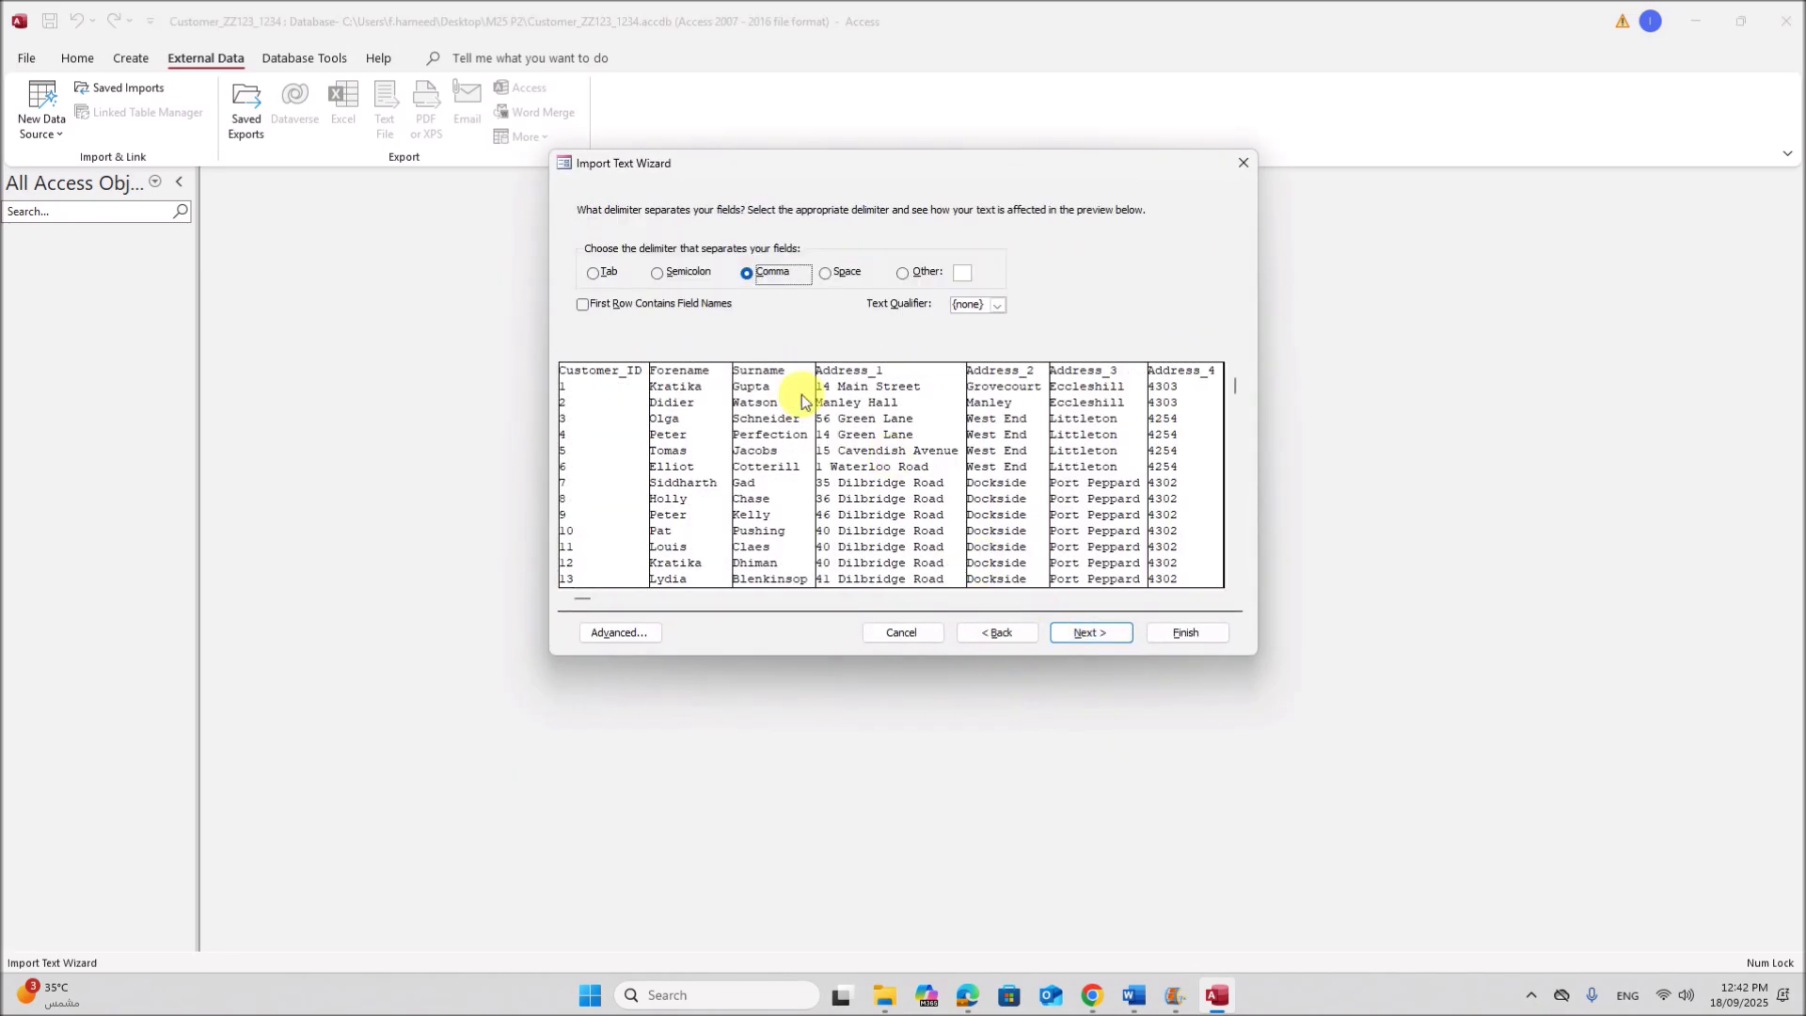
click(648, 305)
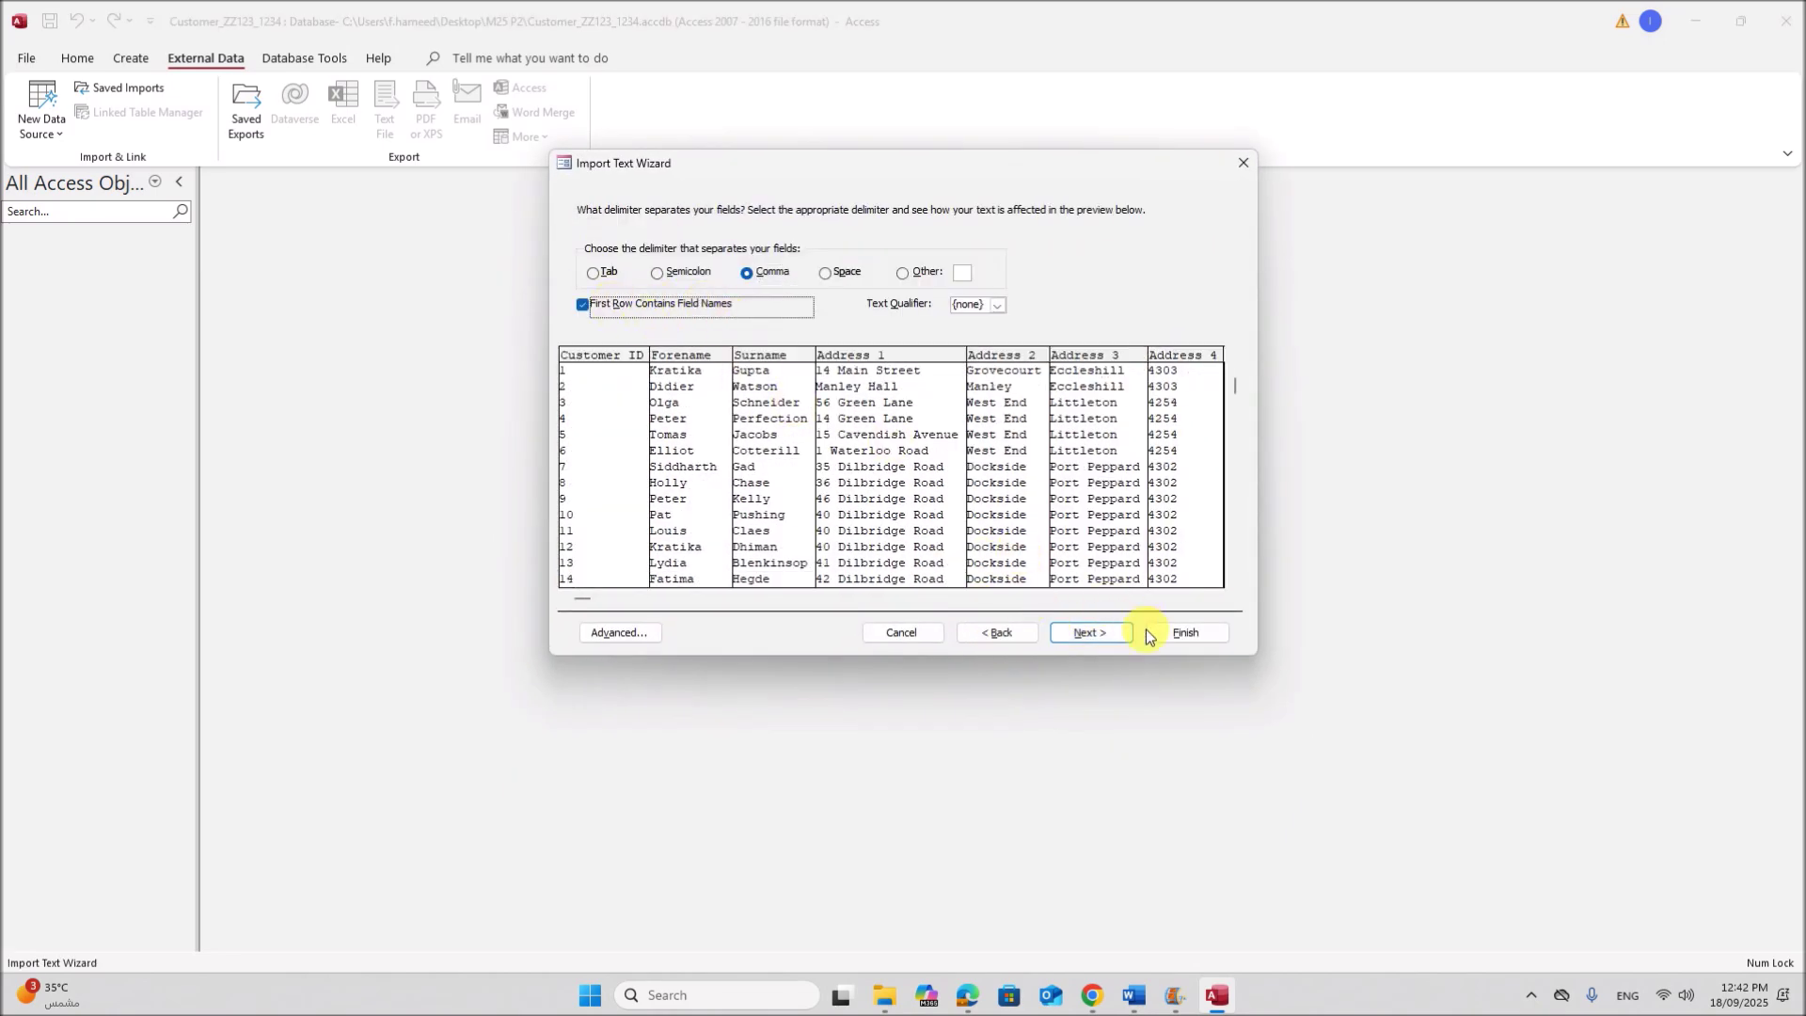
click(1105, 632)
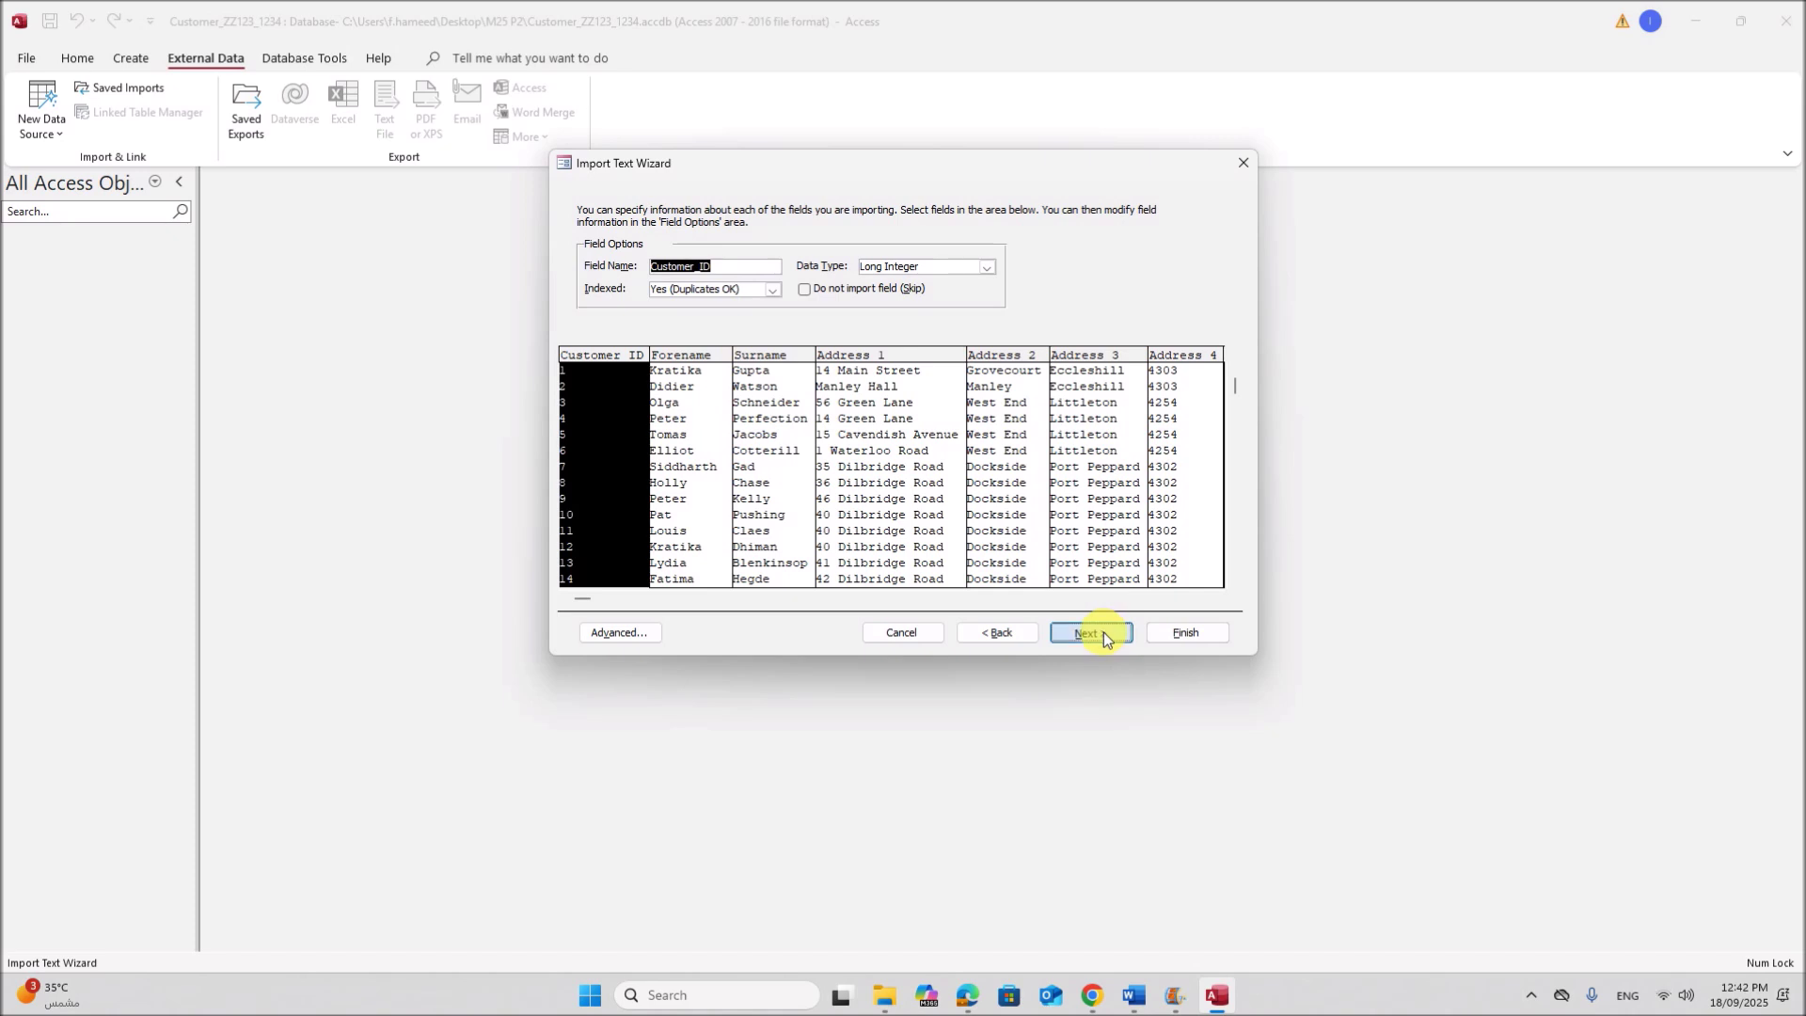
click(1103, 632)
click(797, 278)
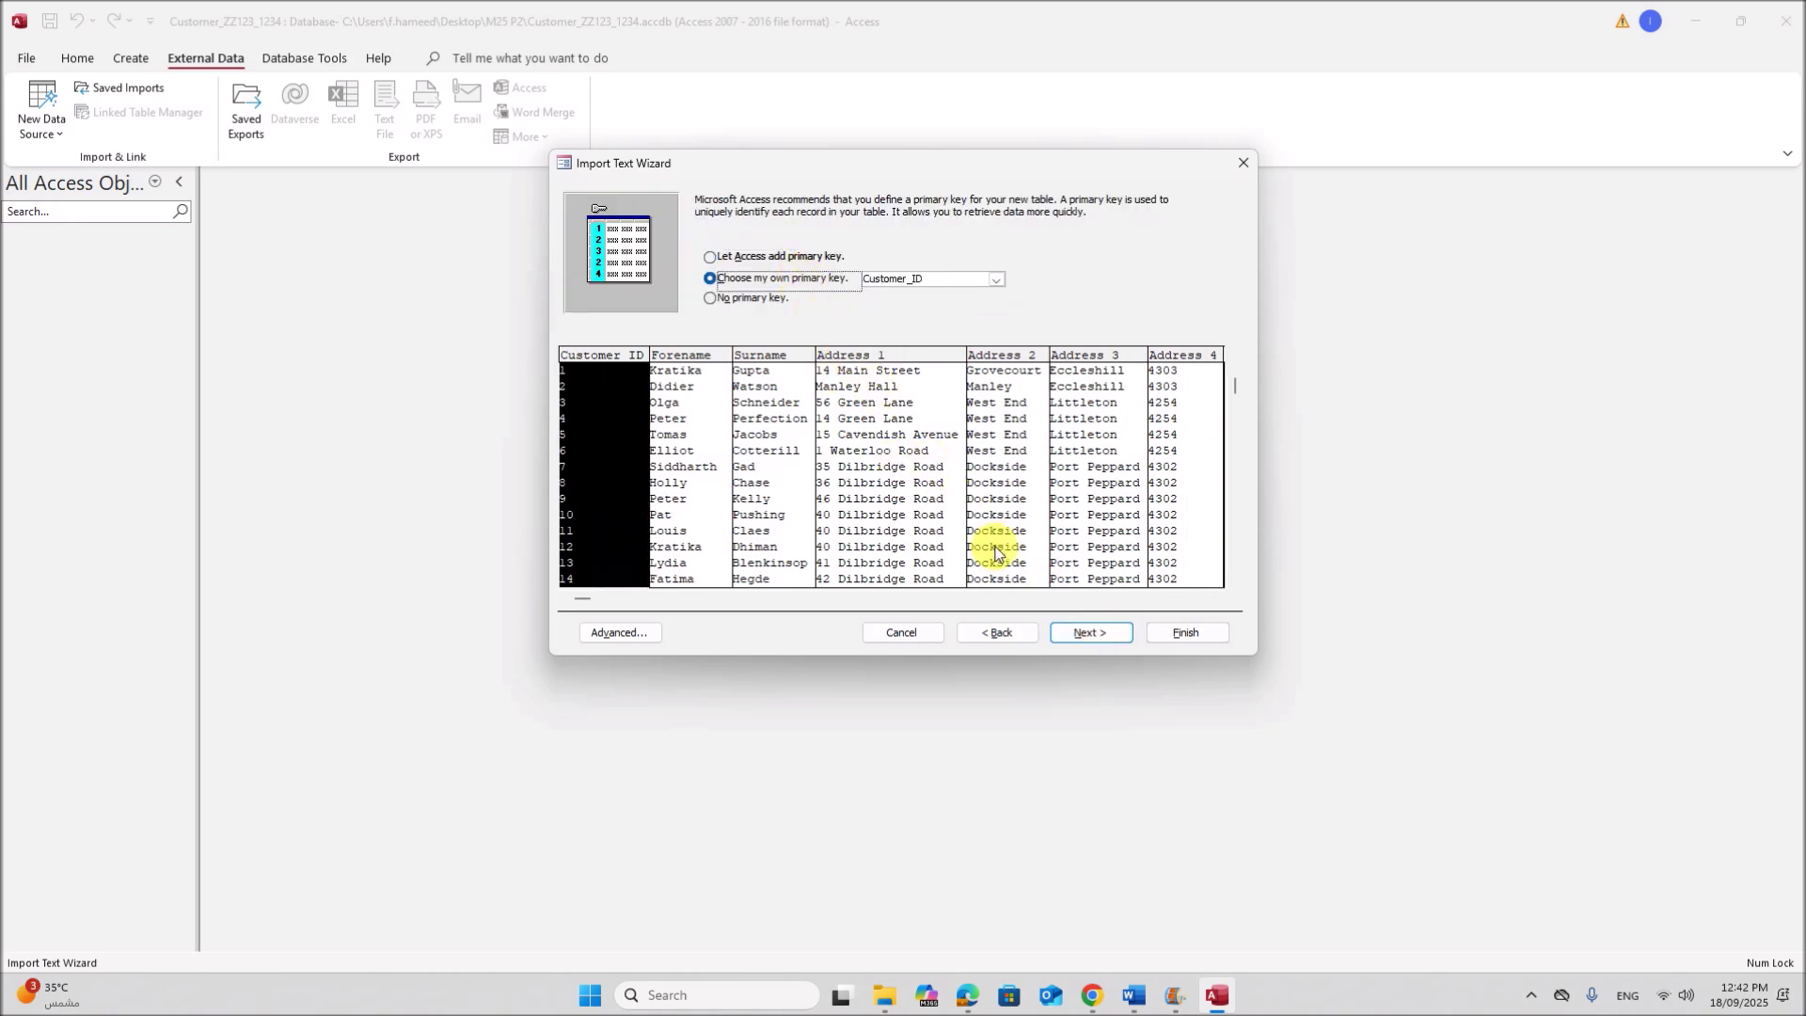
click(1071, 633)
- Set the data type of the Address_4 and Area_Code fields to Short Text in the import specification
click(629, 640)
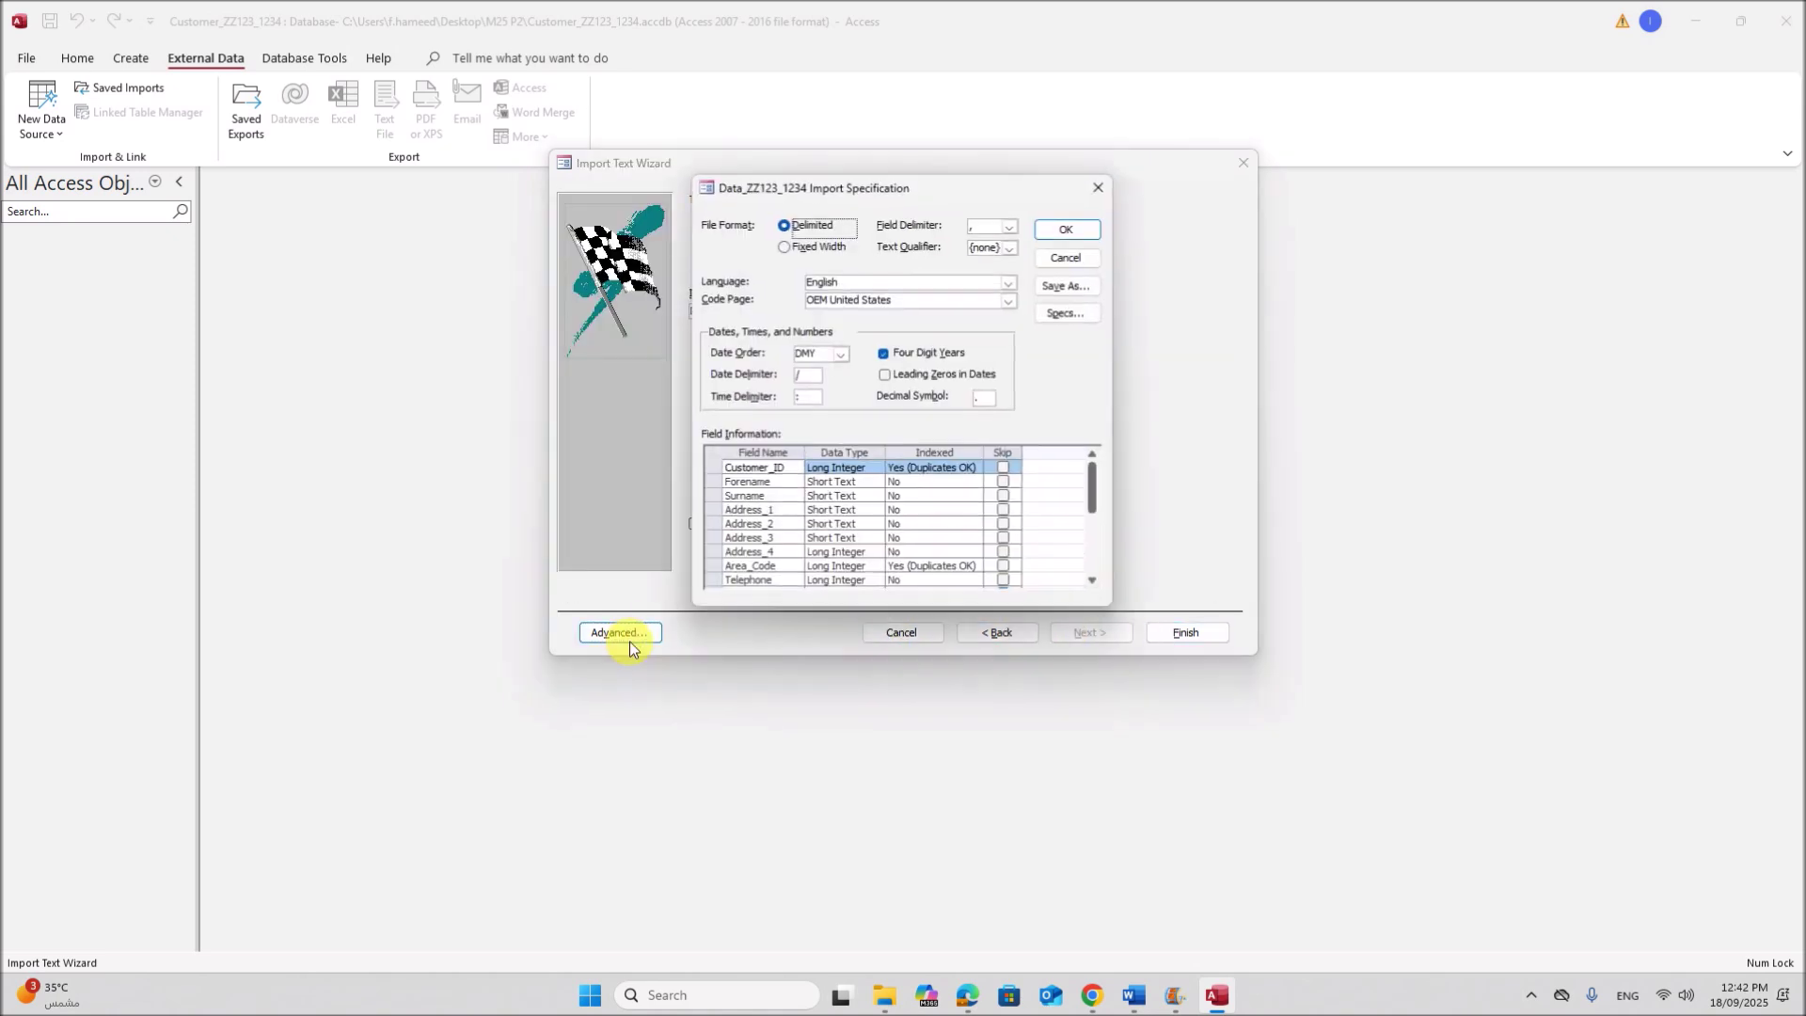
drag(916, 189, 612, 149)
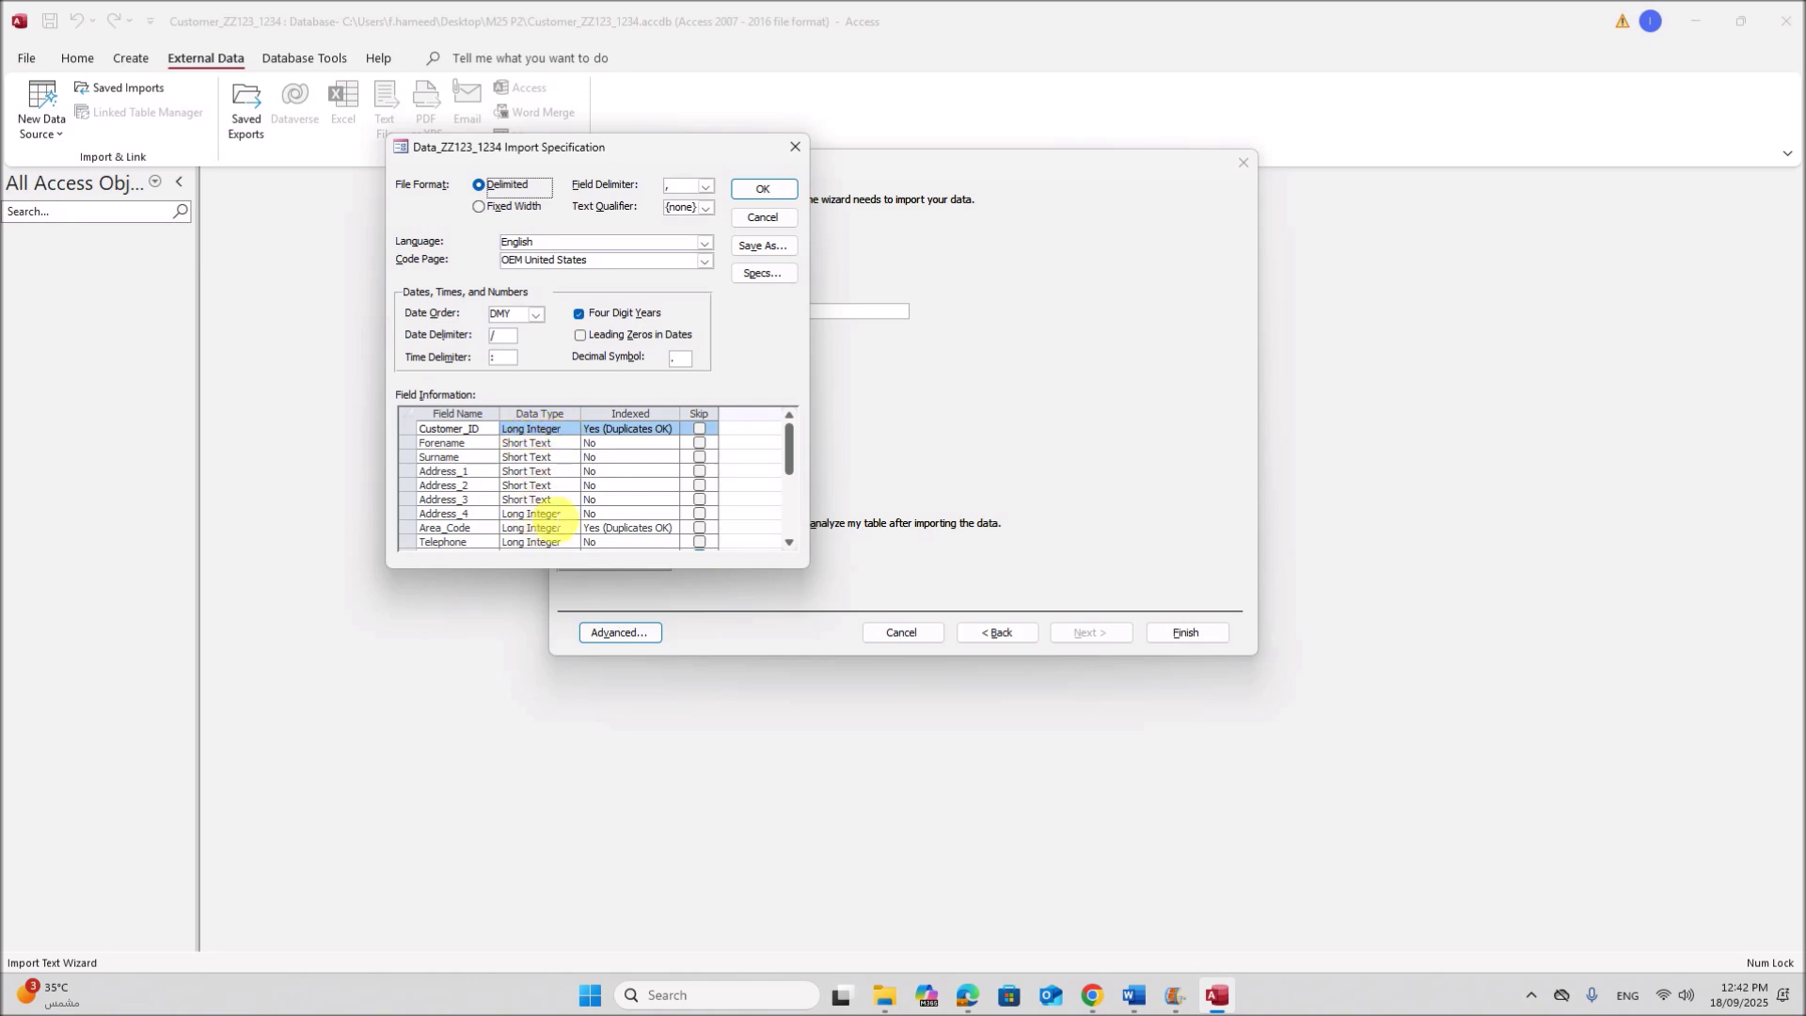
click(558, 516)
click(566, 519)
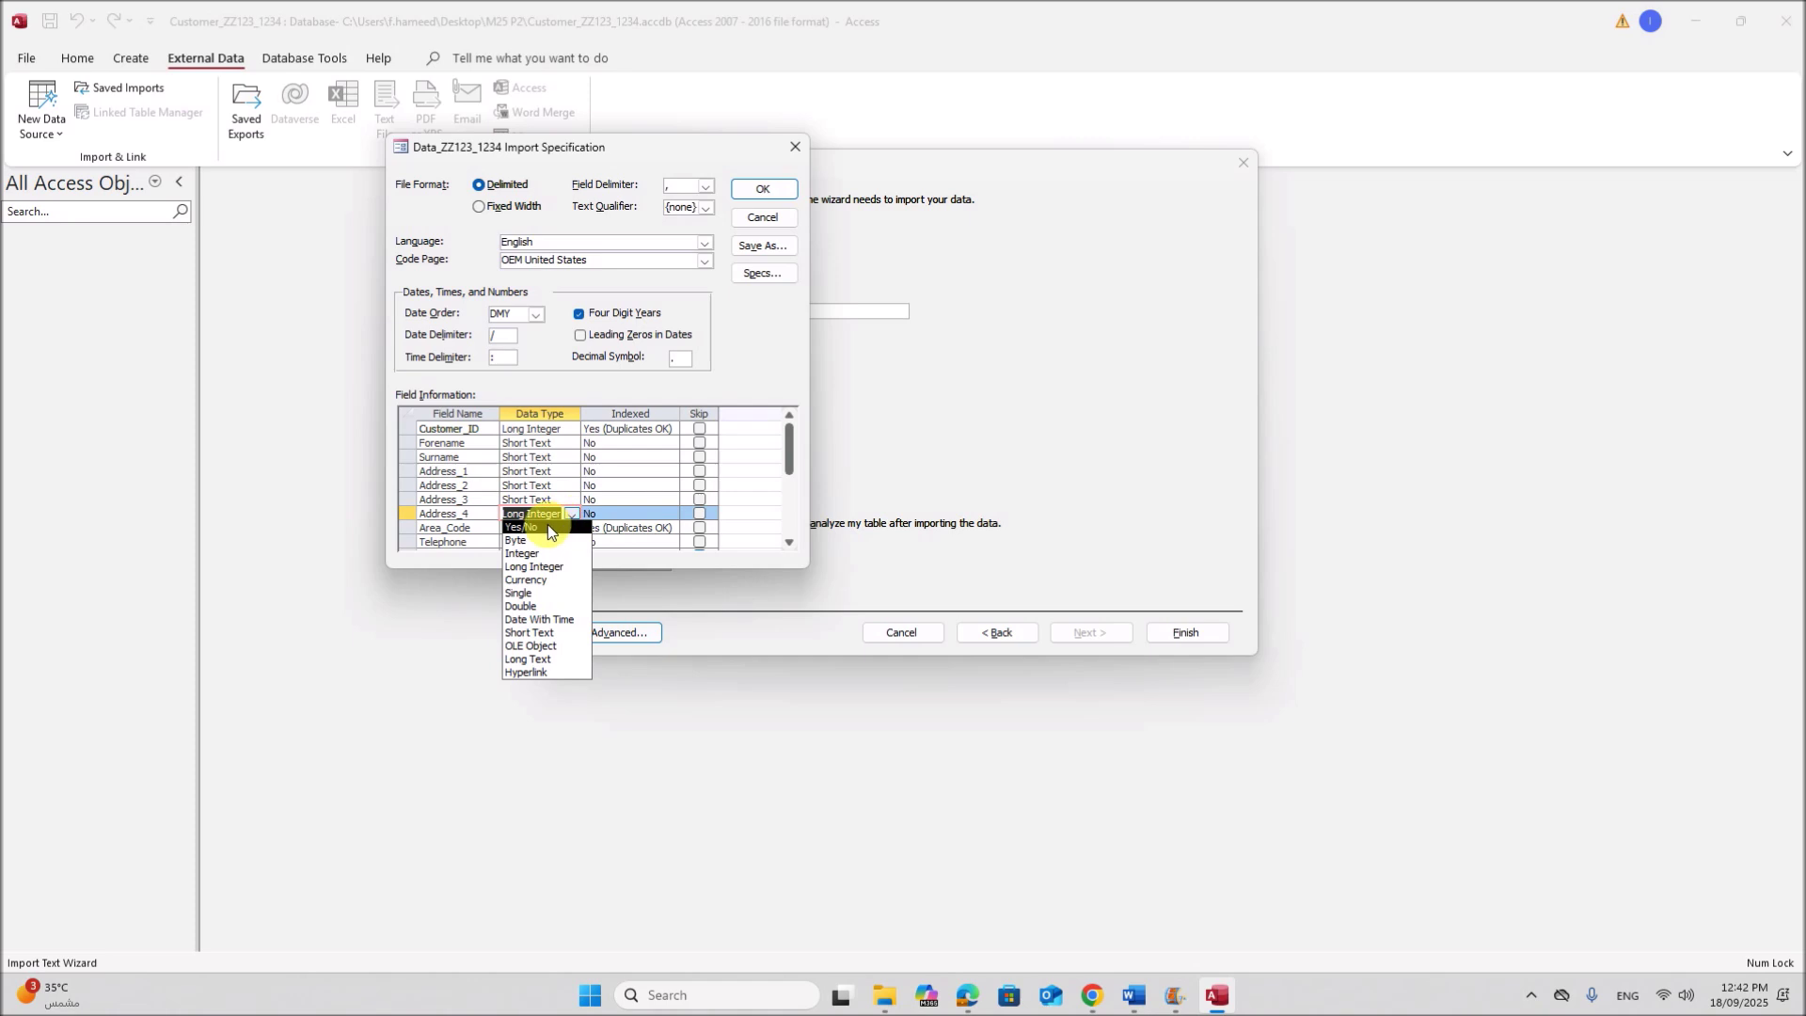
click(557, 634)
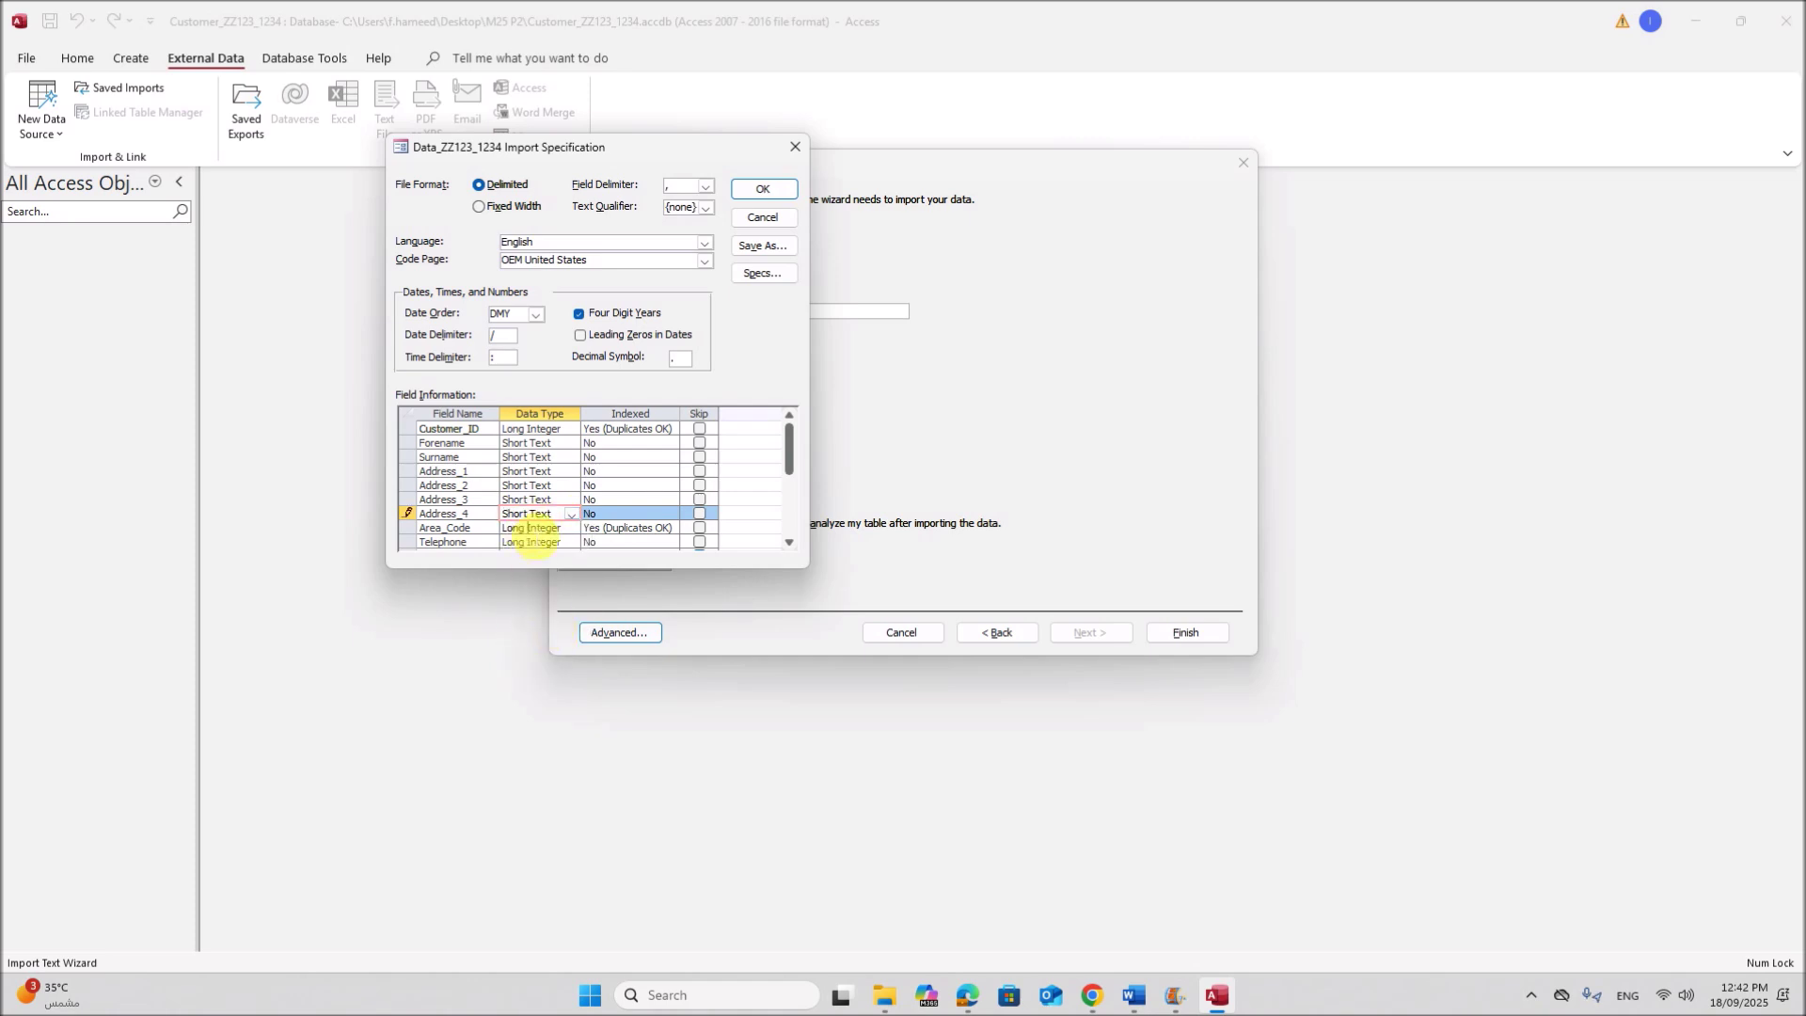
click(568, 530)
click(569, 530)
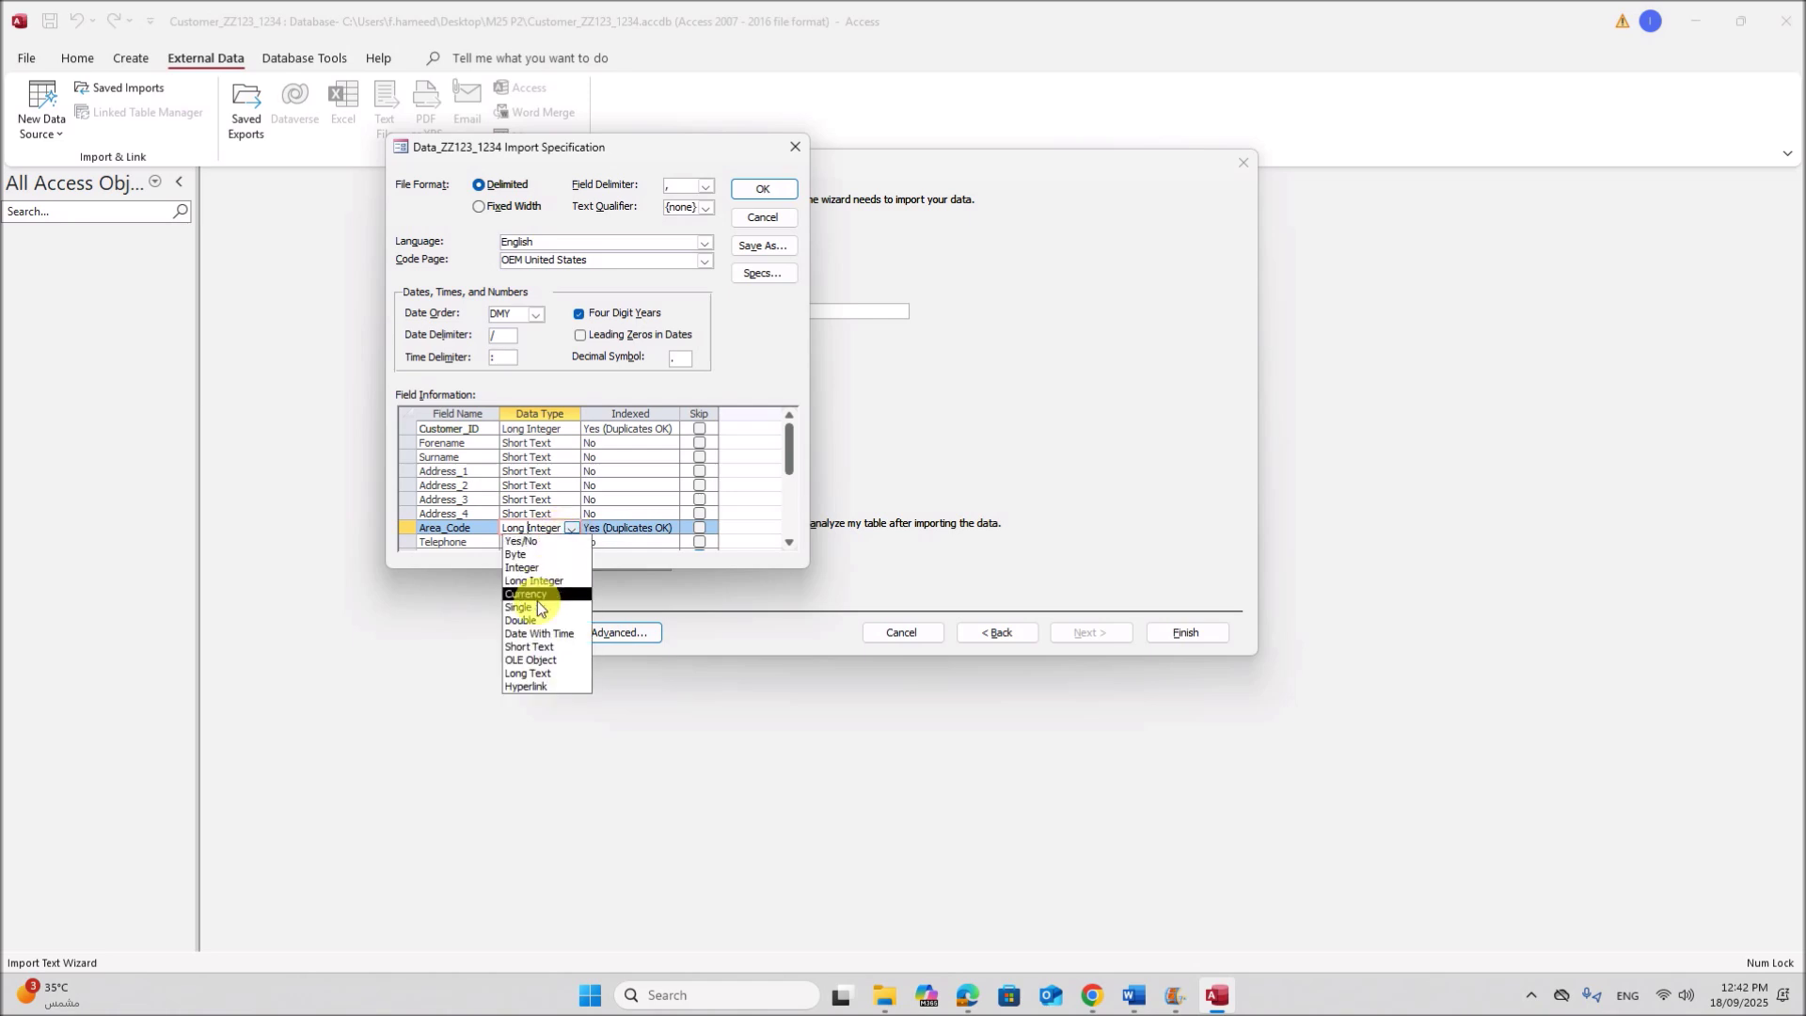
click(536, 648)
- Set the Telephone field's data type to Short Text and finish the import into a table named Customer
click(542, 543)
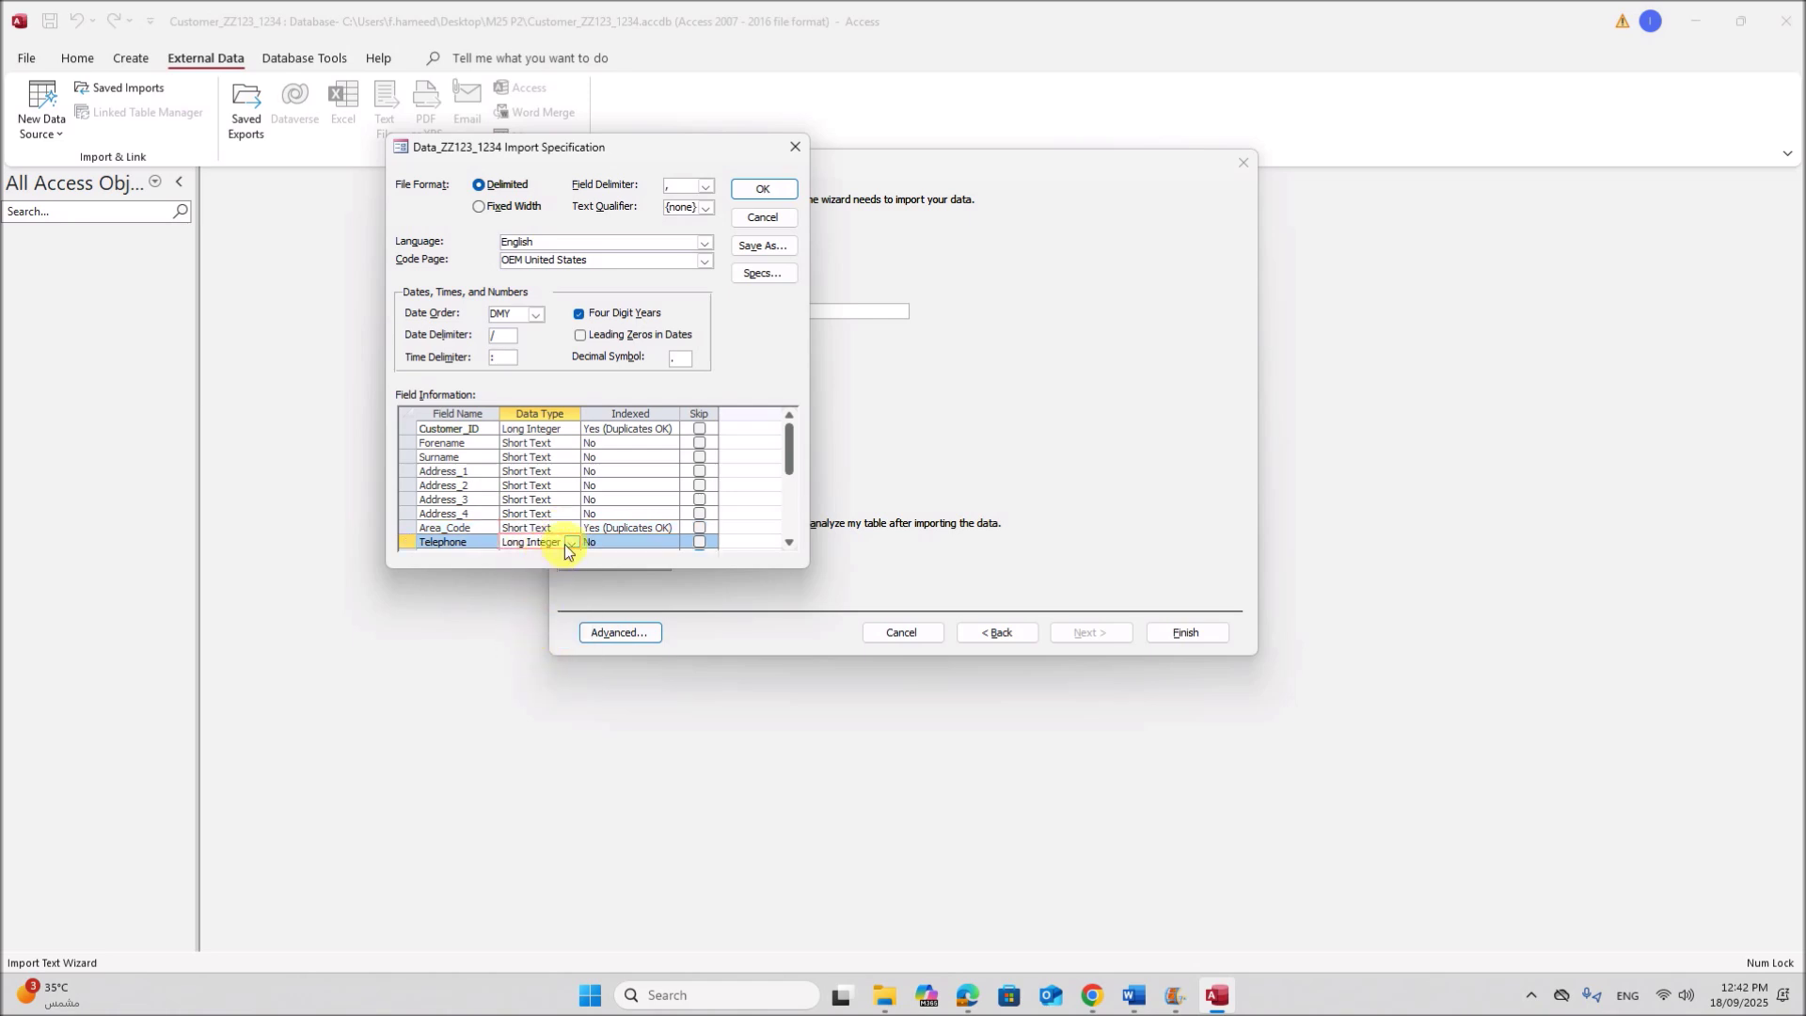
click(570, 544)
click(538, 660)
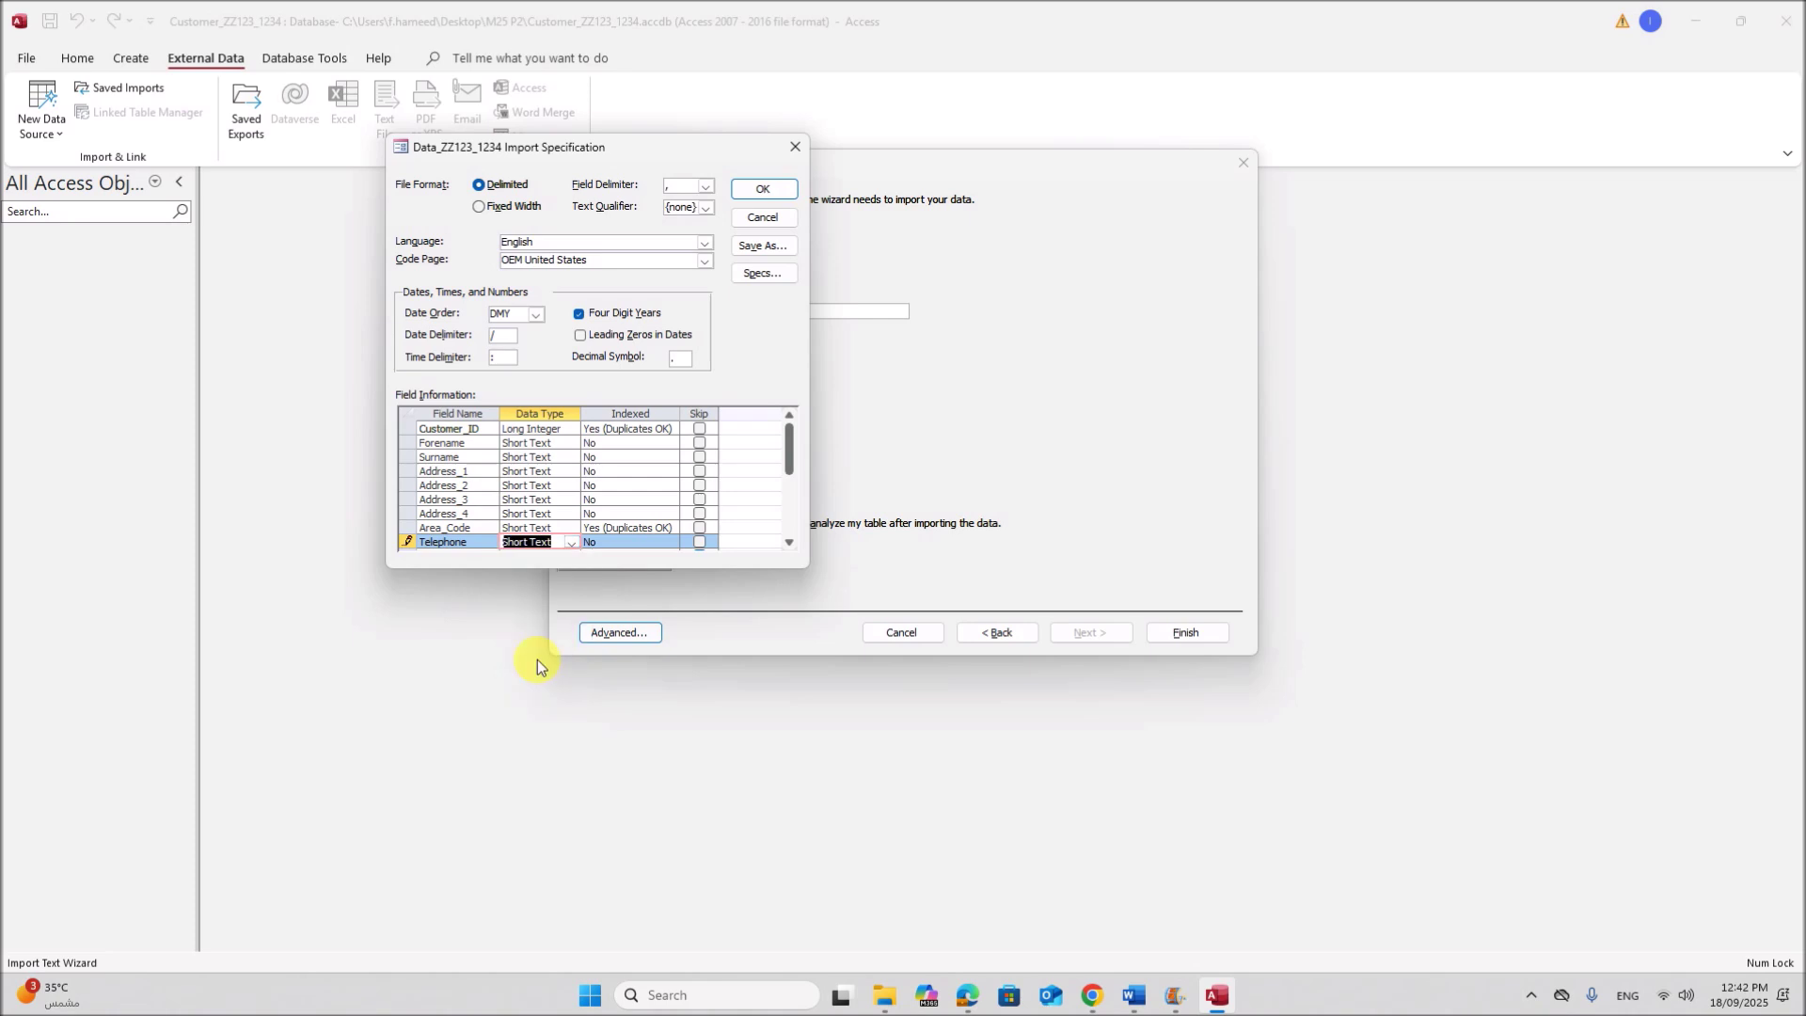
scroll(589, 495, down, 1)
scroll(564, 470, up, 1)
click(763, 193)
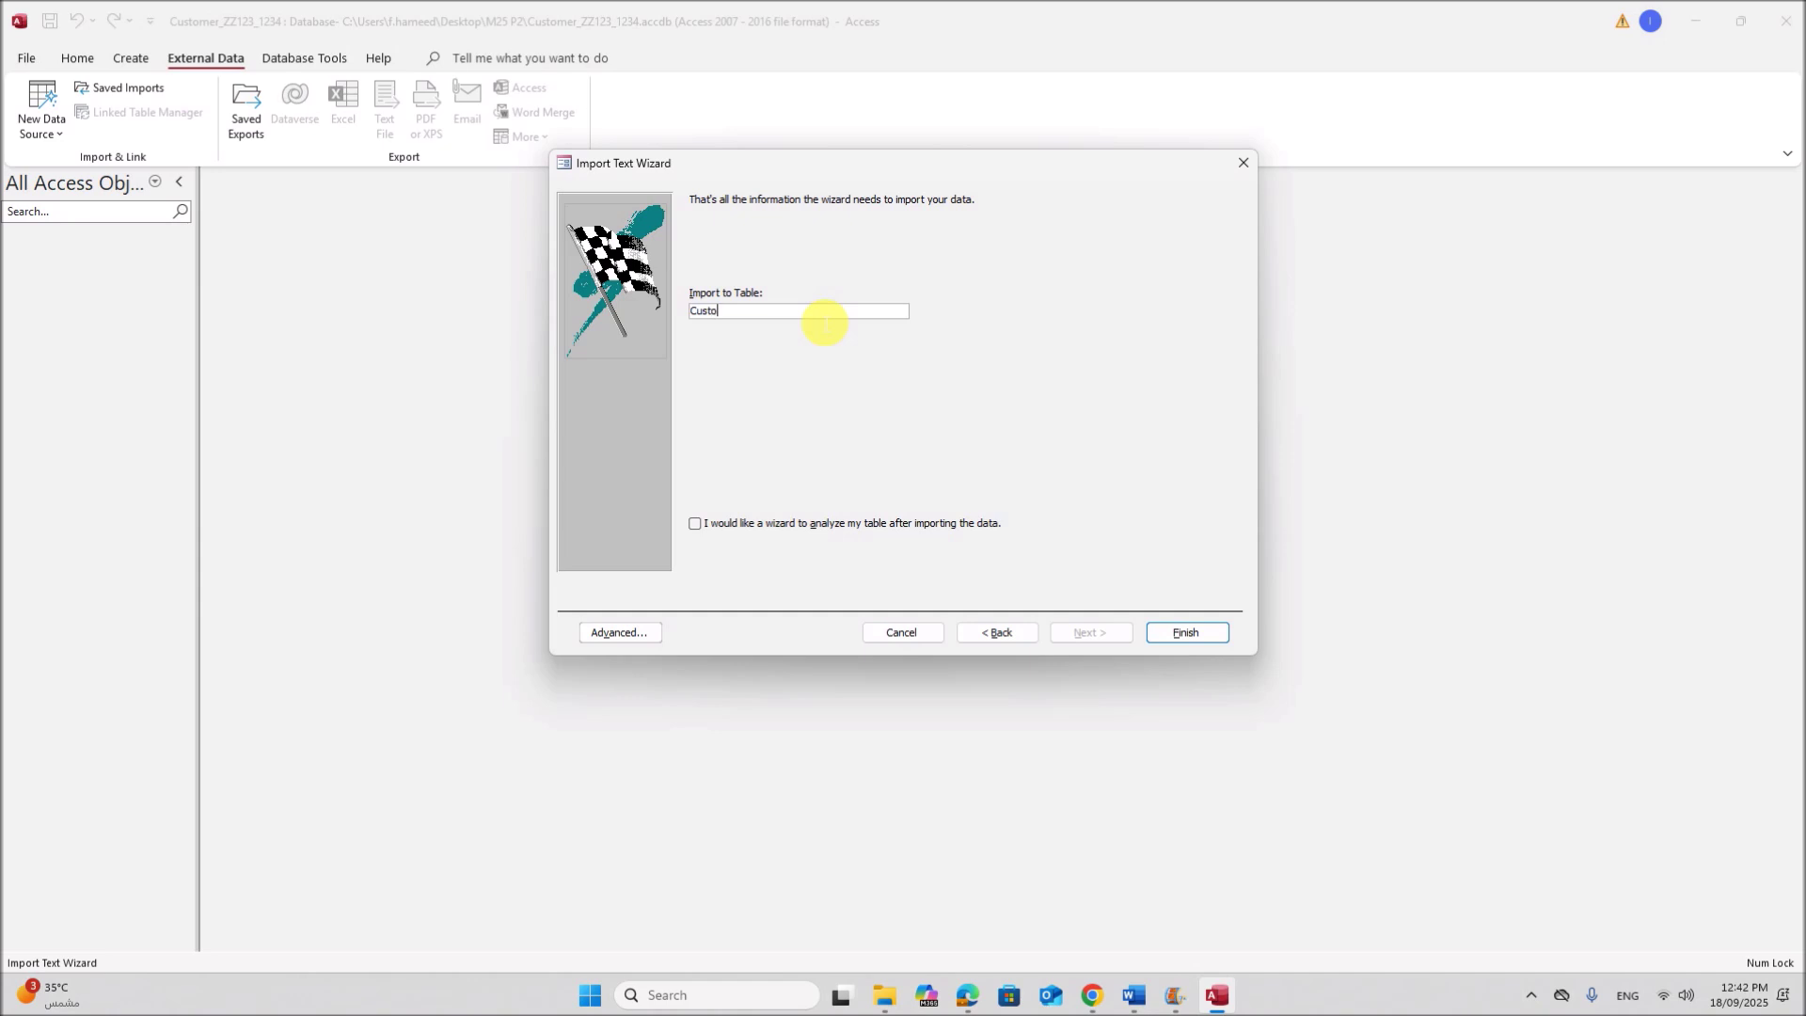
click(1196, 633)
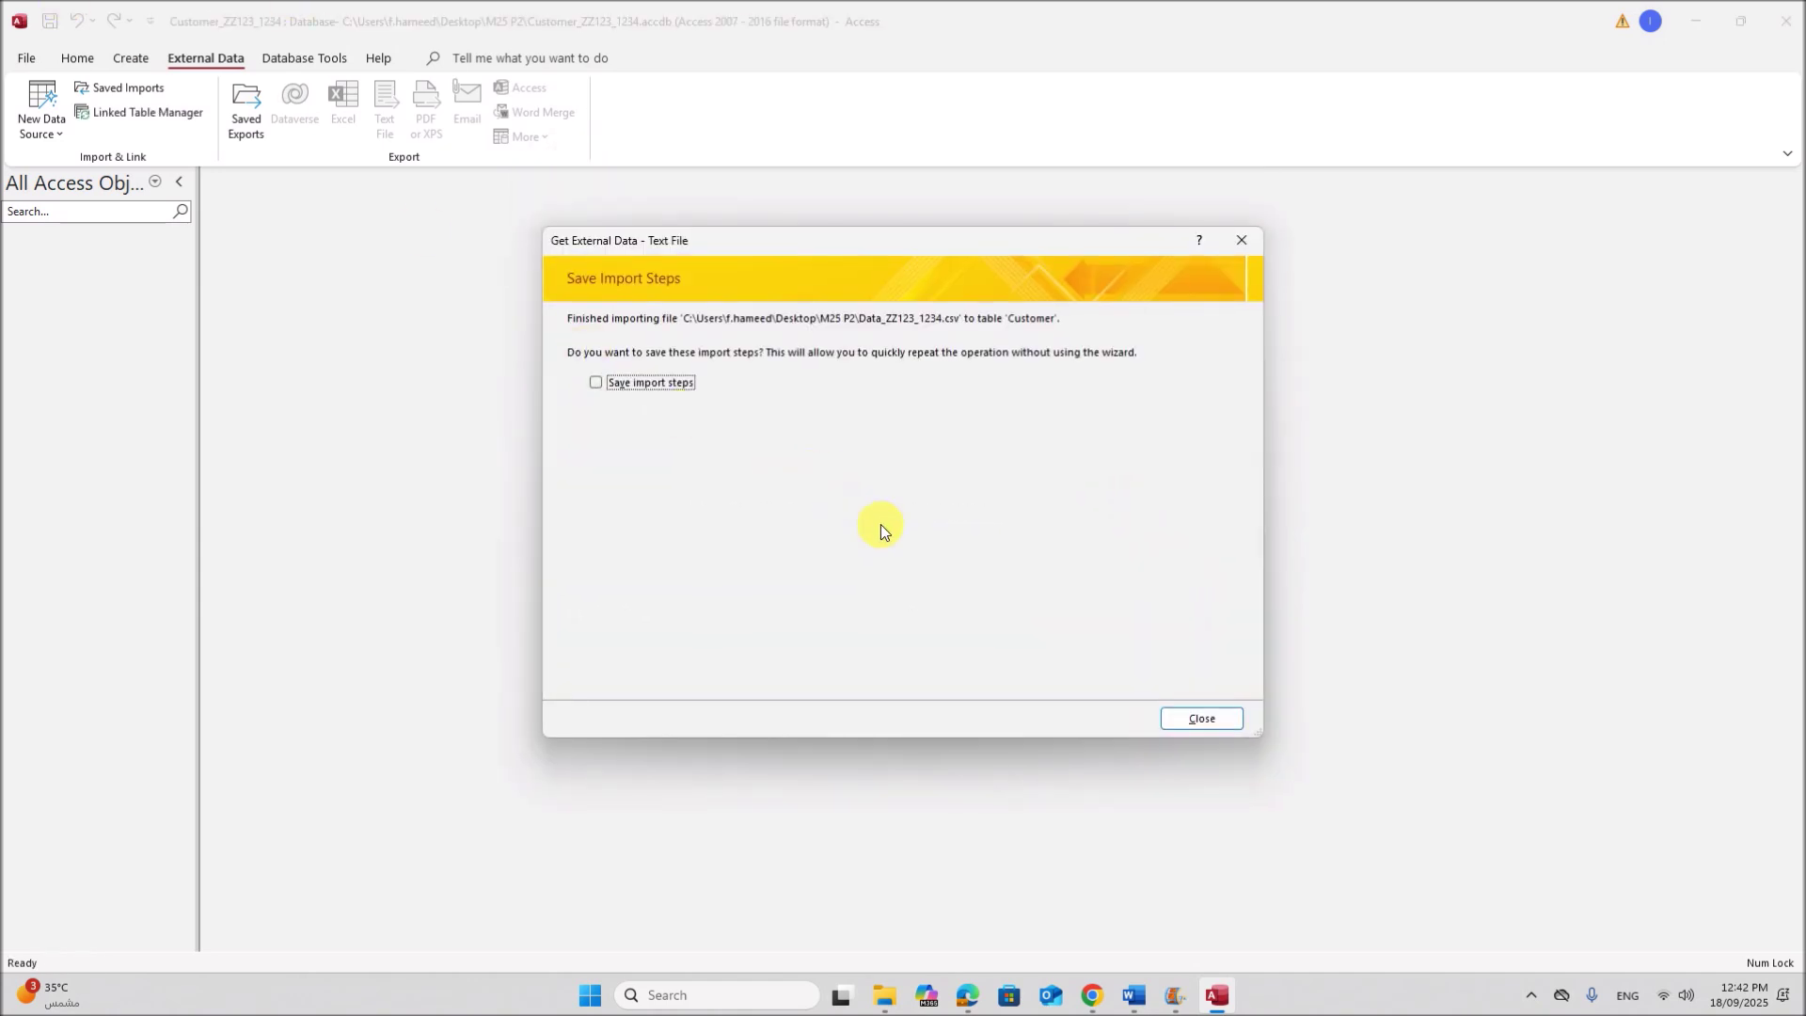
- Close the import wizard, open the Customer table in Design View, and set the Forename and Surname field sizes to 25
click(1195, 718)
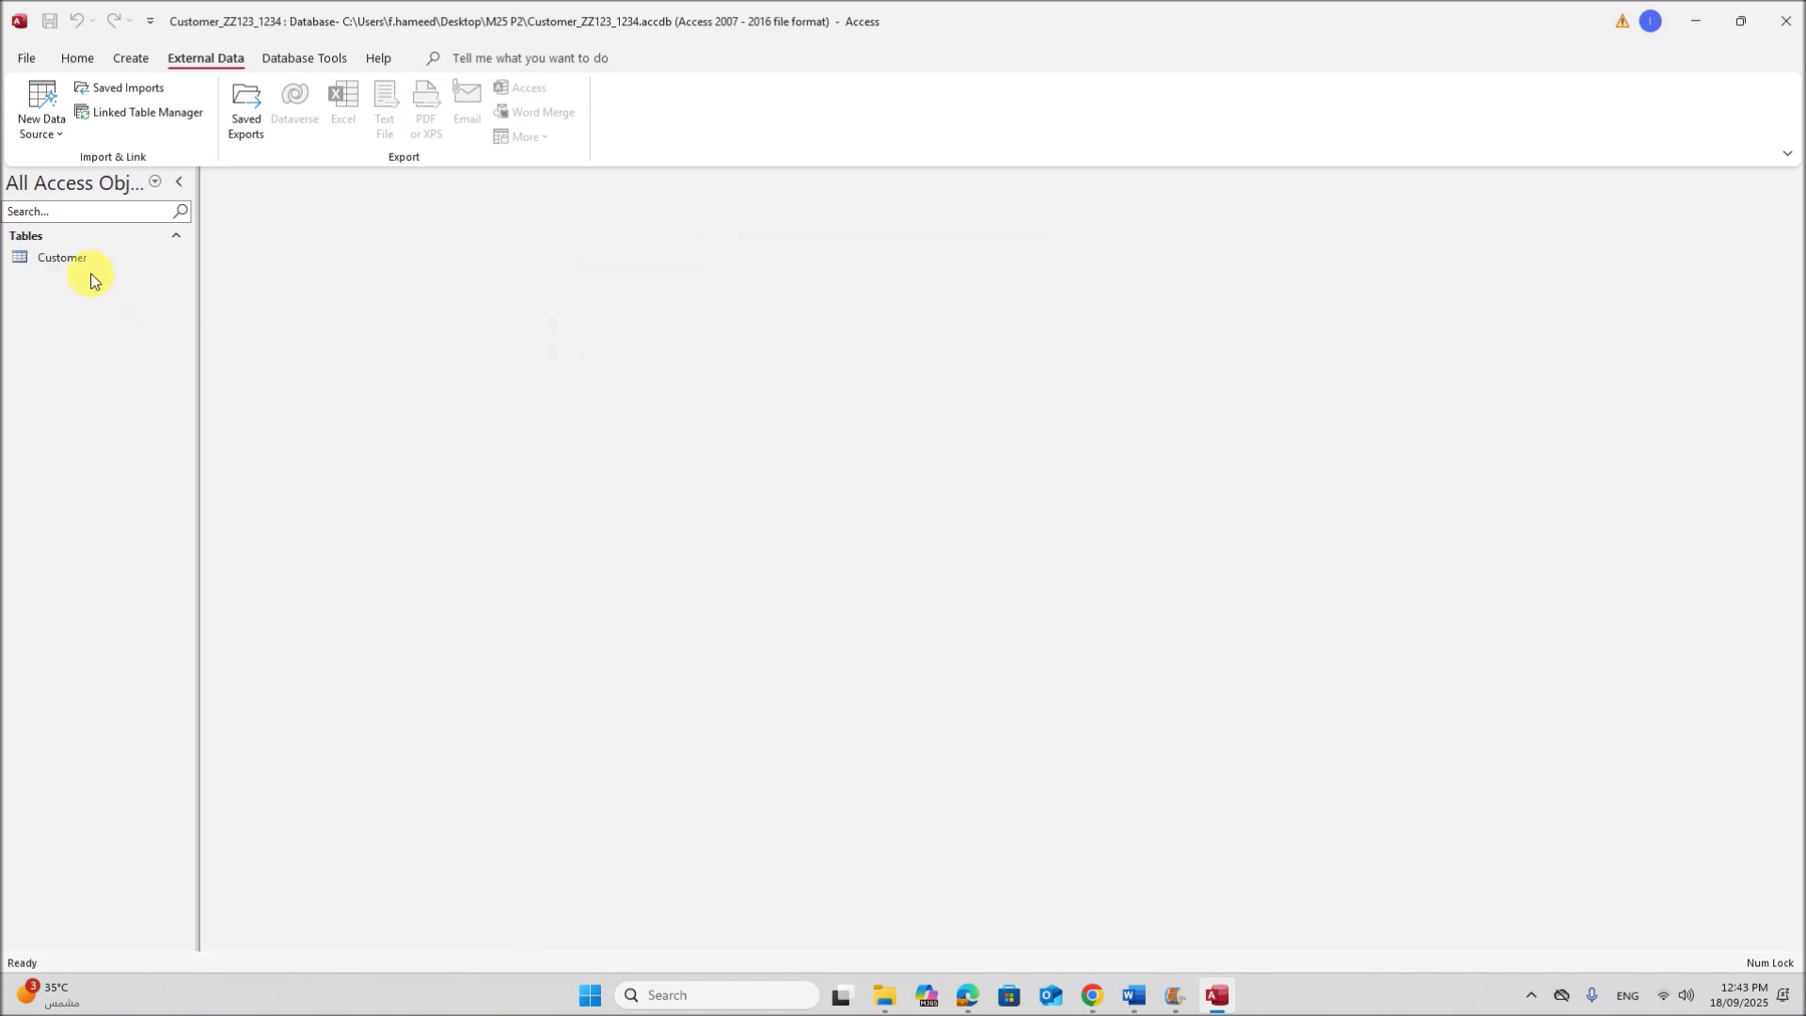
right_click(83, 261)
click(141, 299)
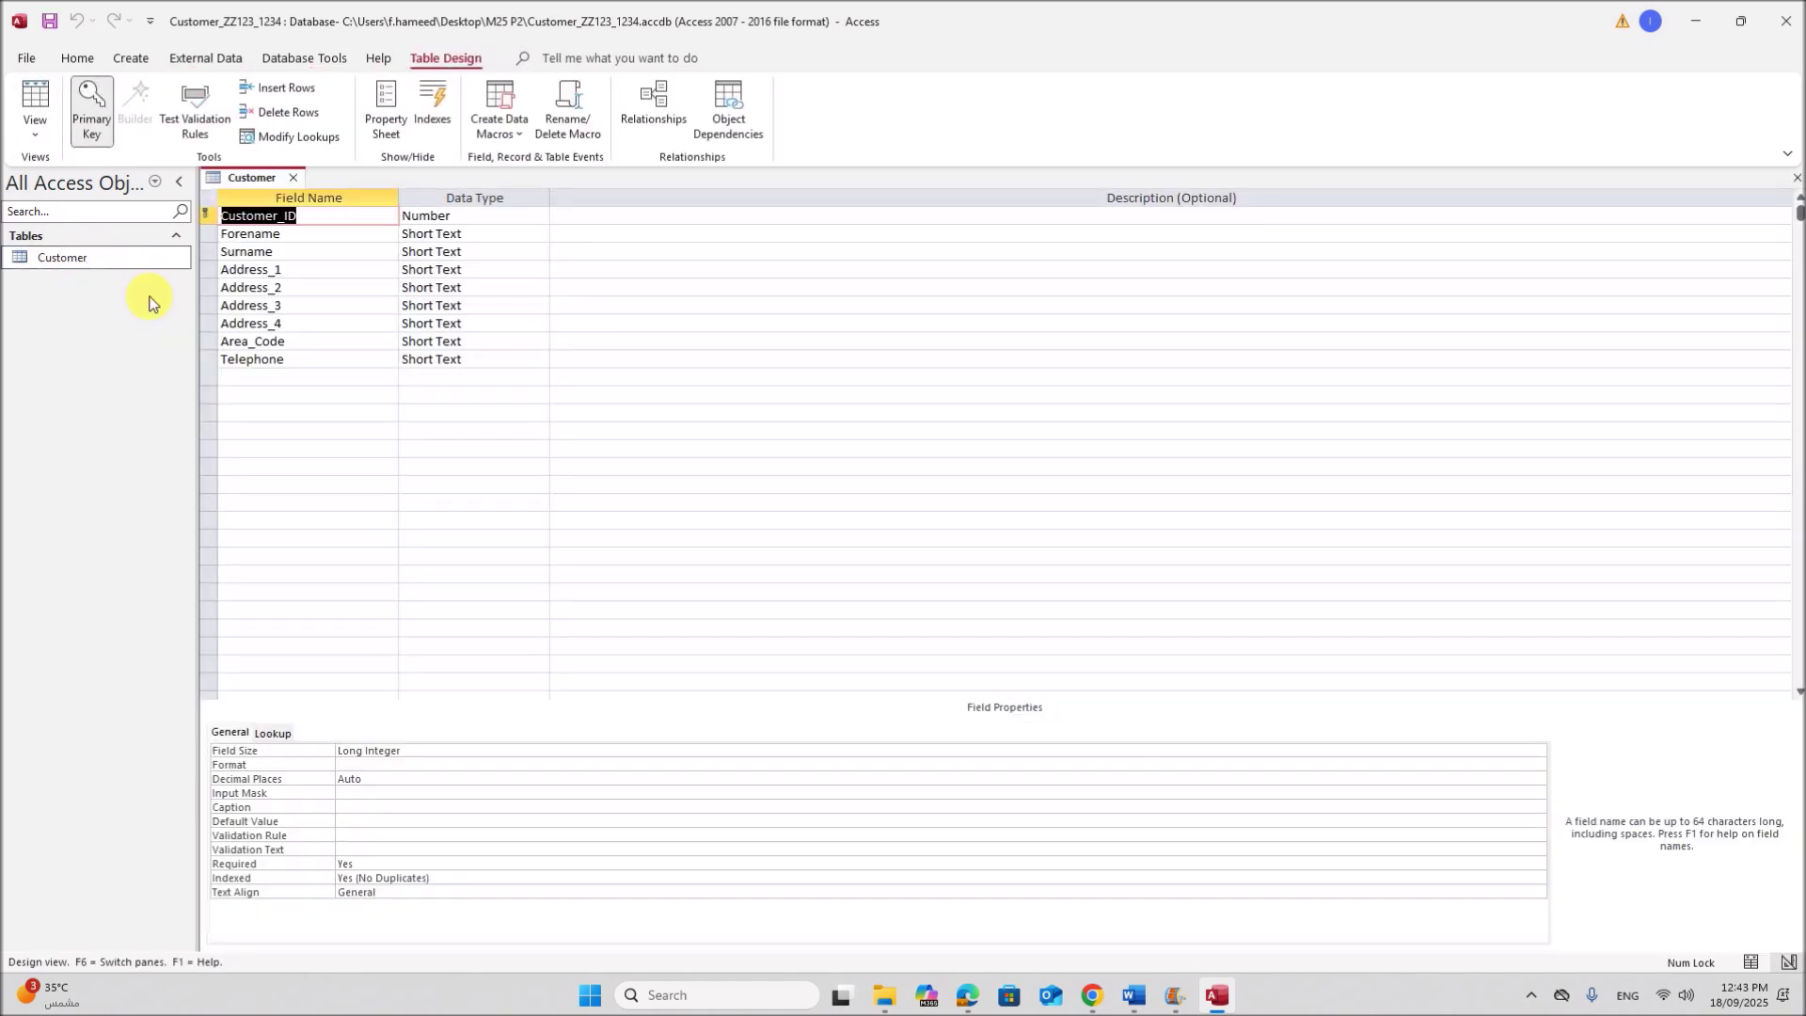
click(333, 241)
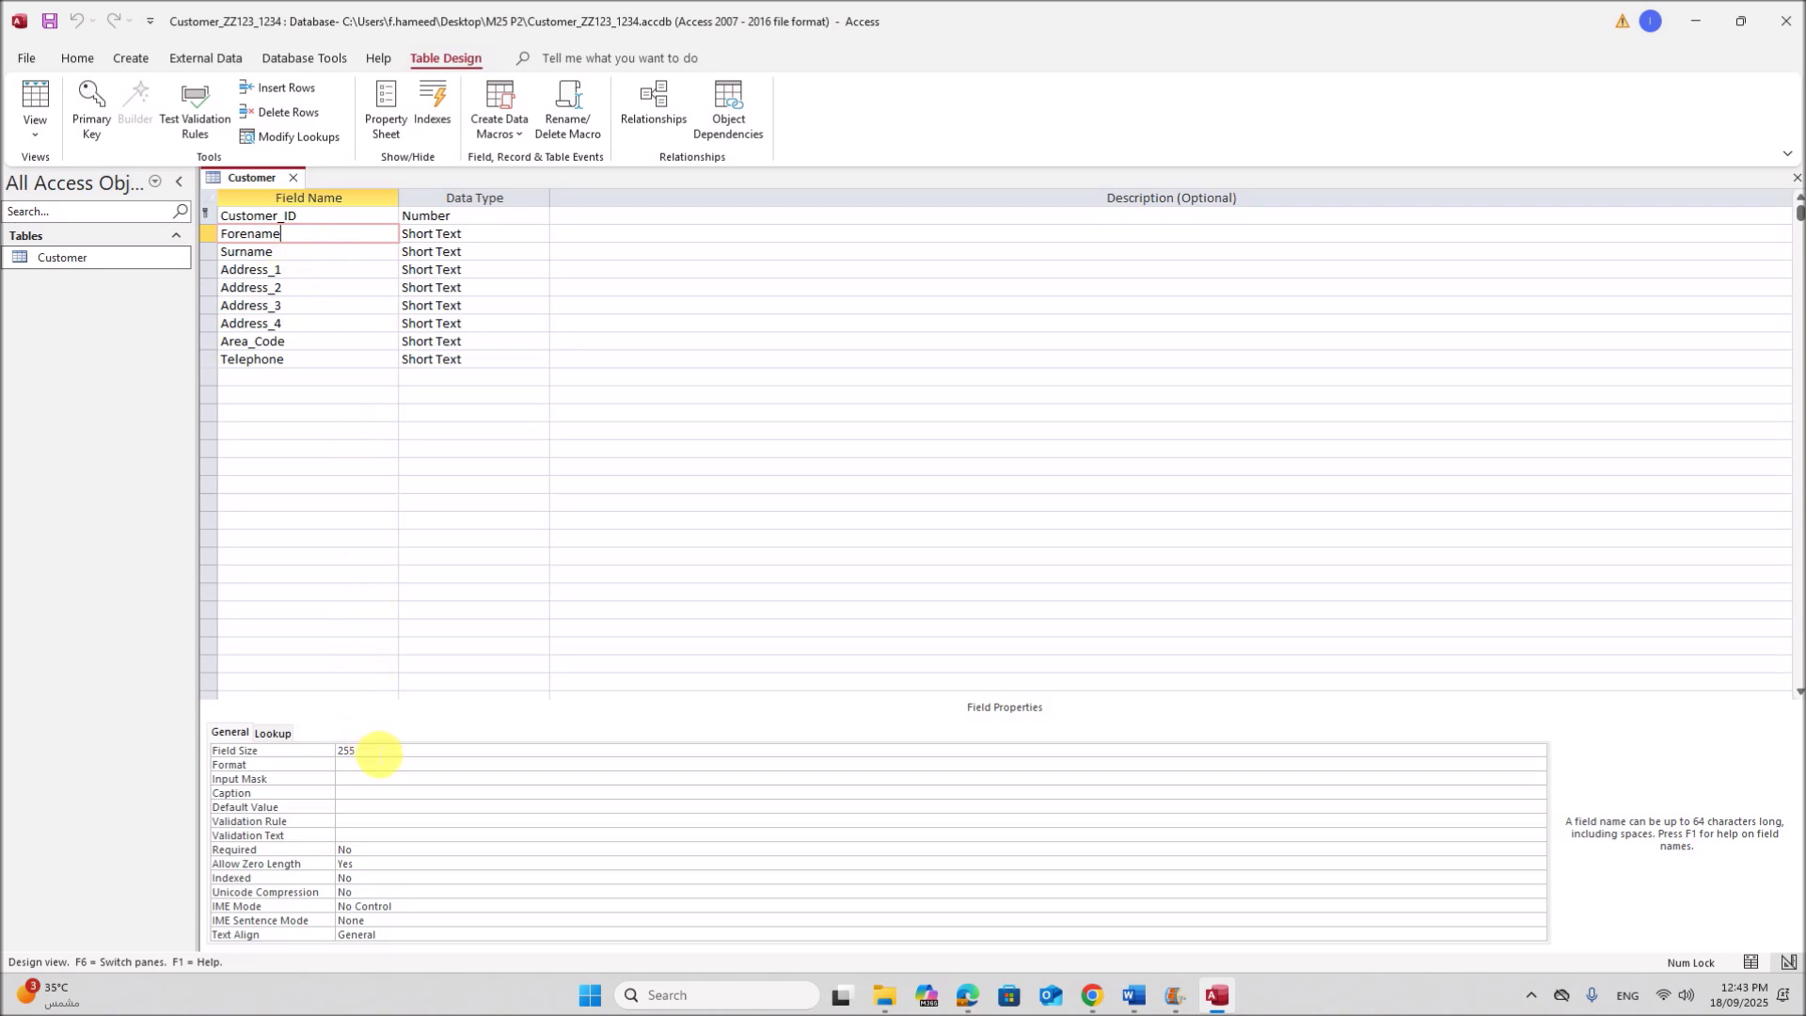
click(315, 750)
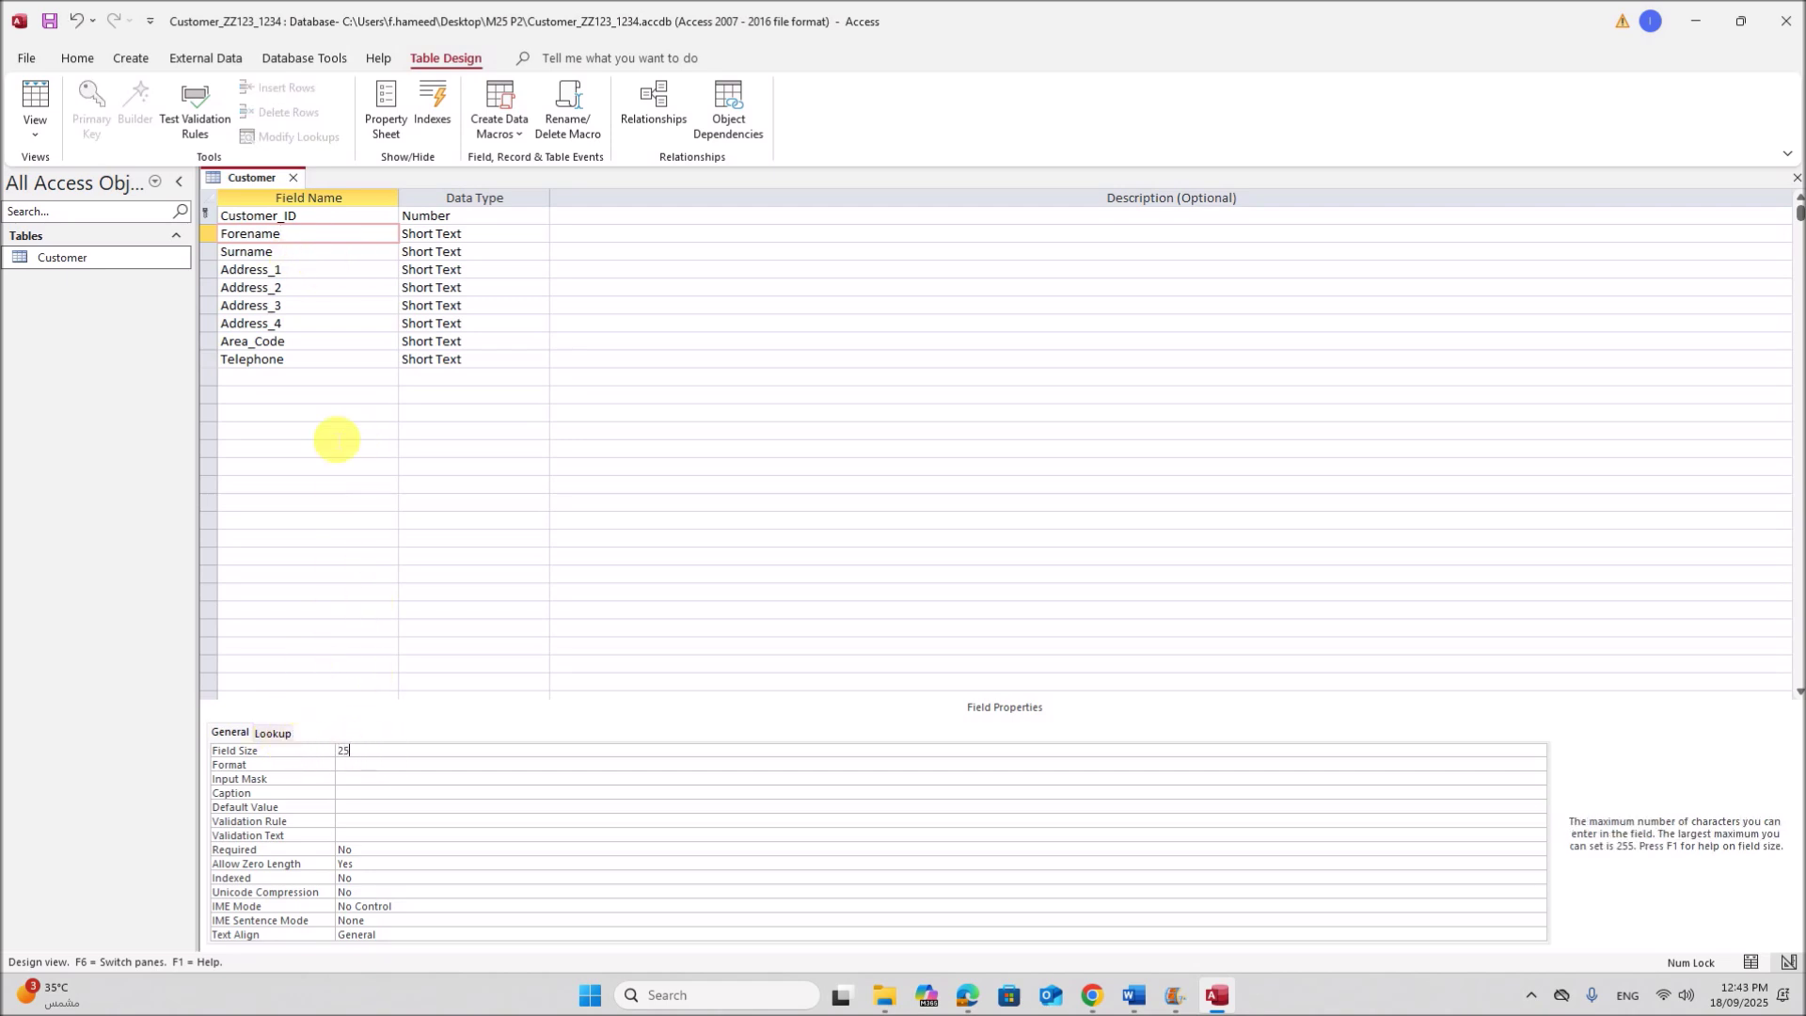
click(287, 252)
click(266, 749)
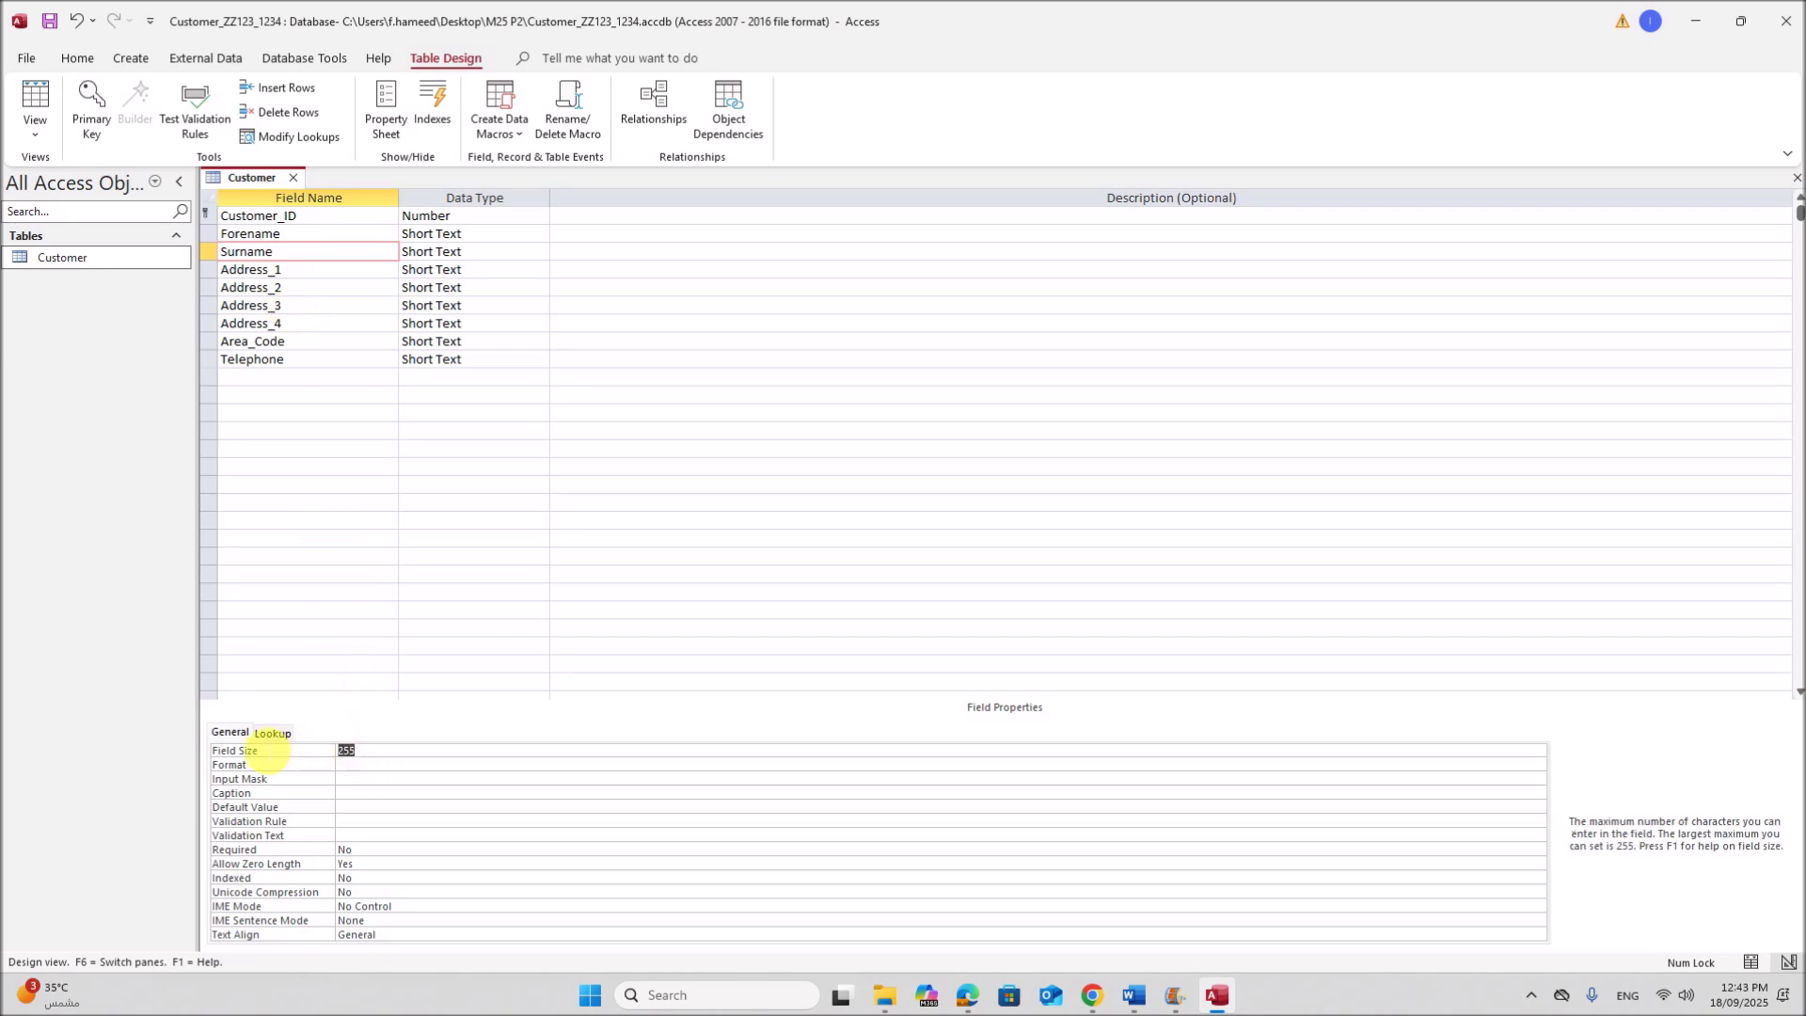
text(25)
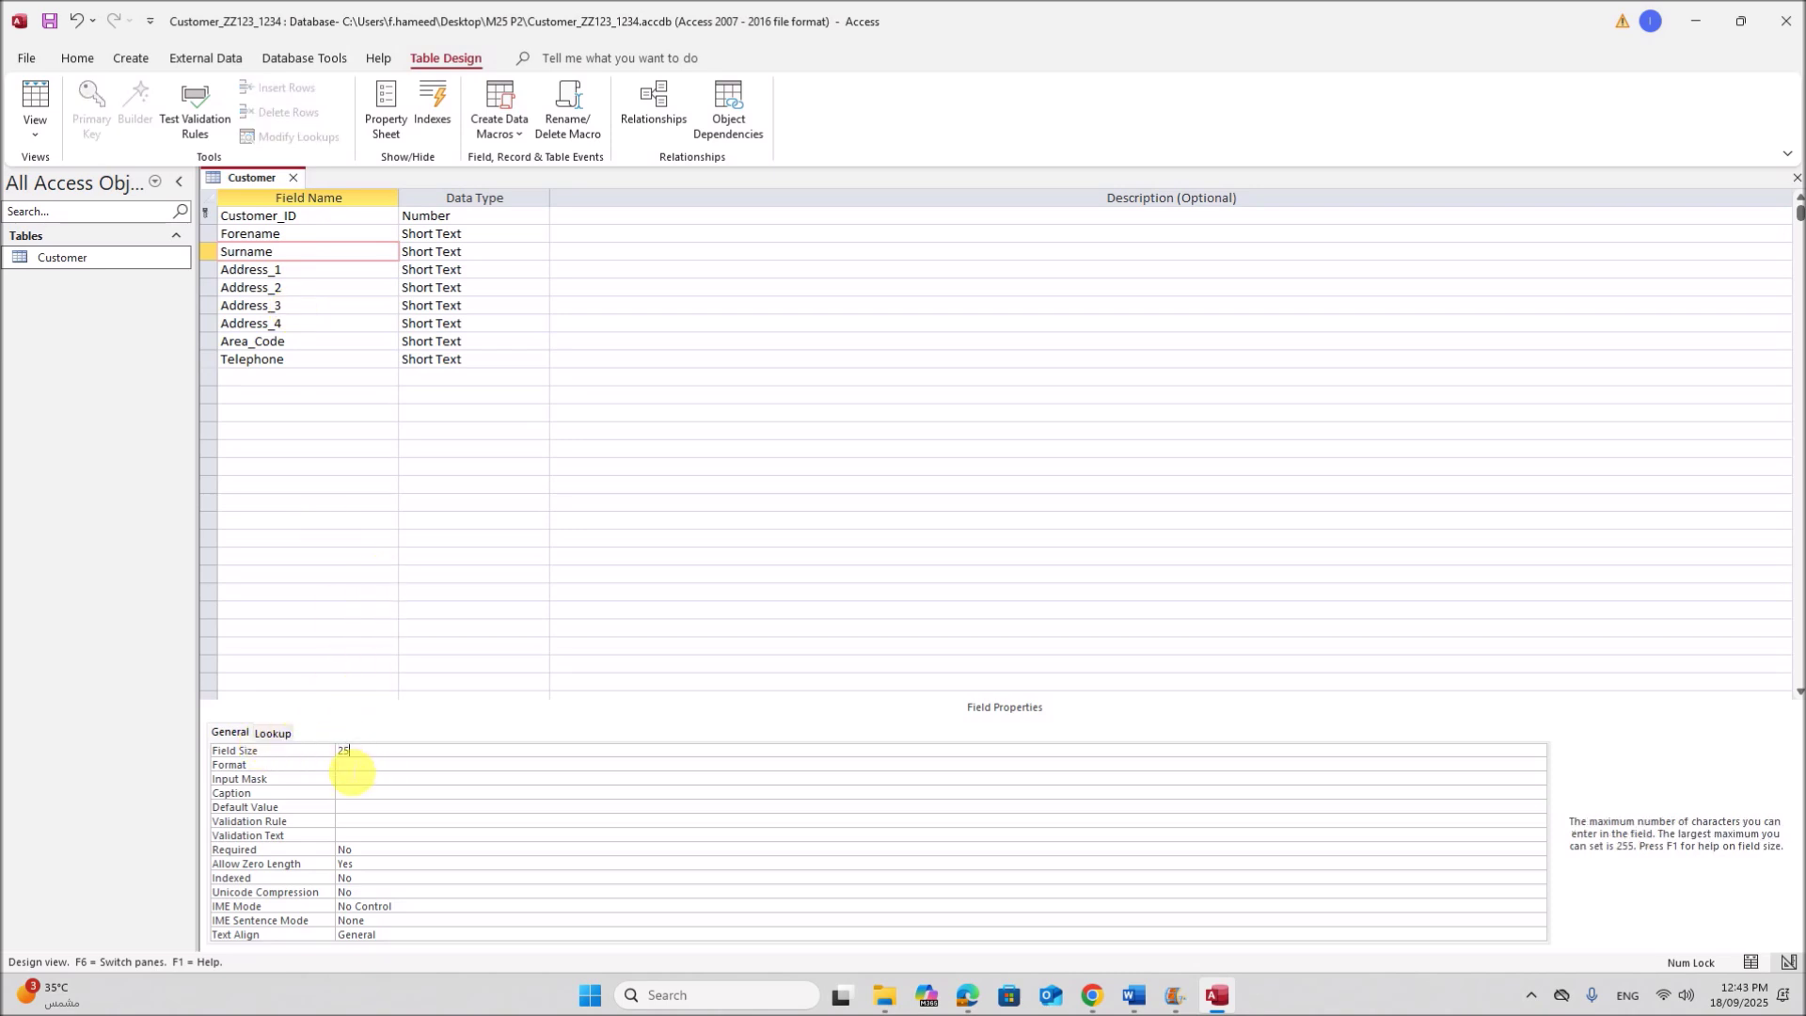
- Set the field sizes of Address_1 and Address_2 to 25 in the Customer table
click(283, 270)
click(236, 750)
text(2)
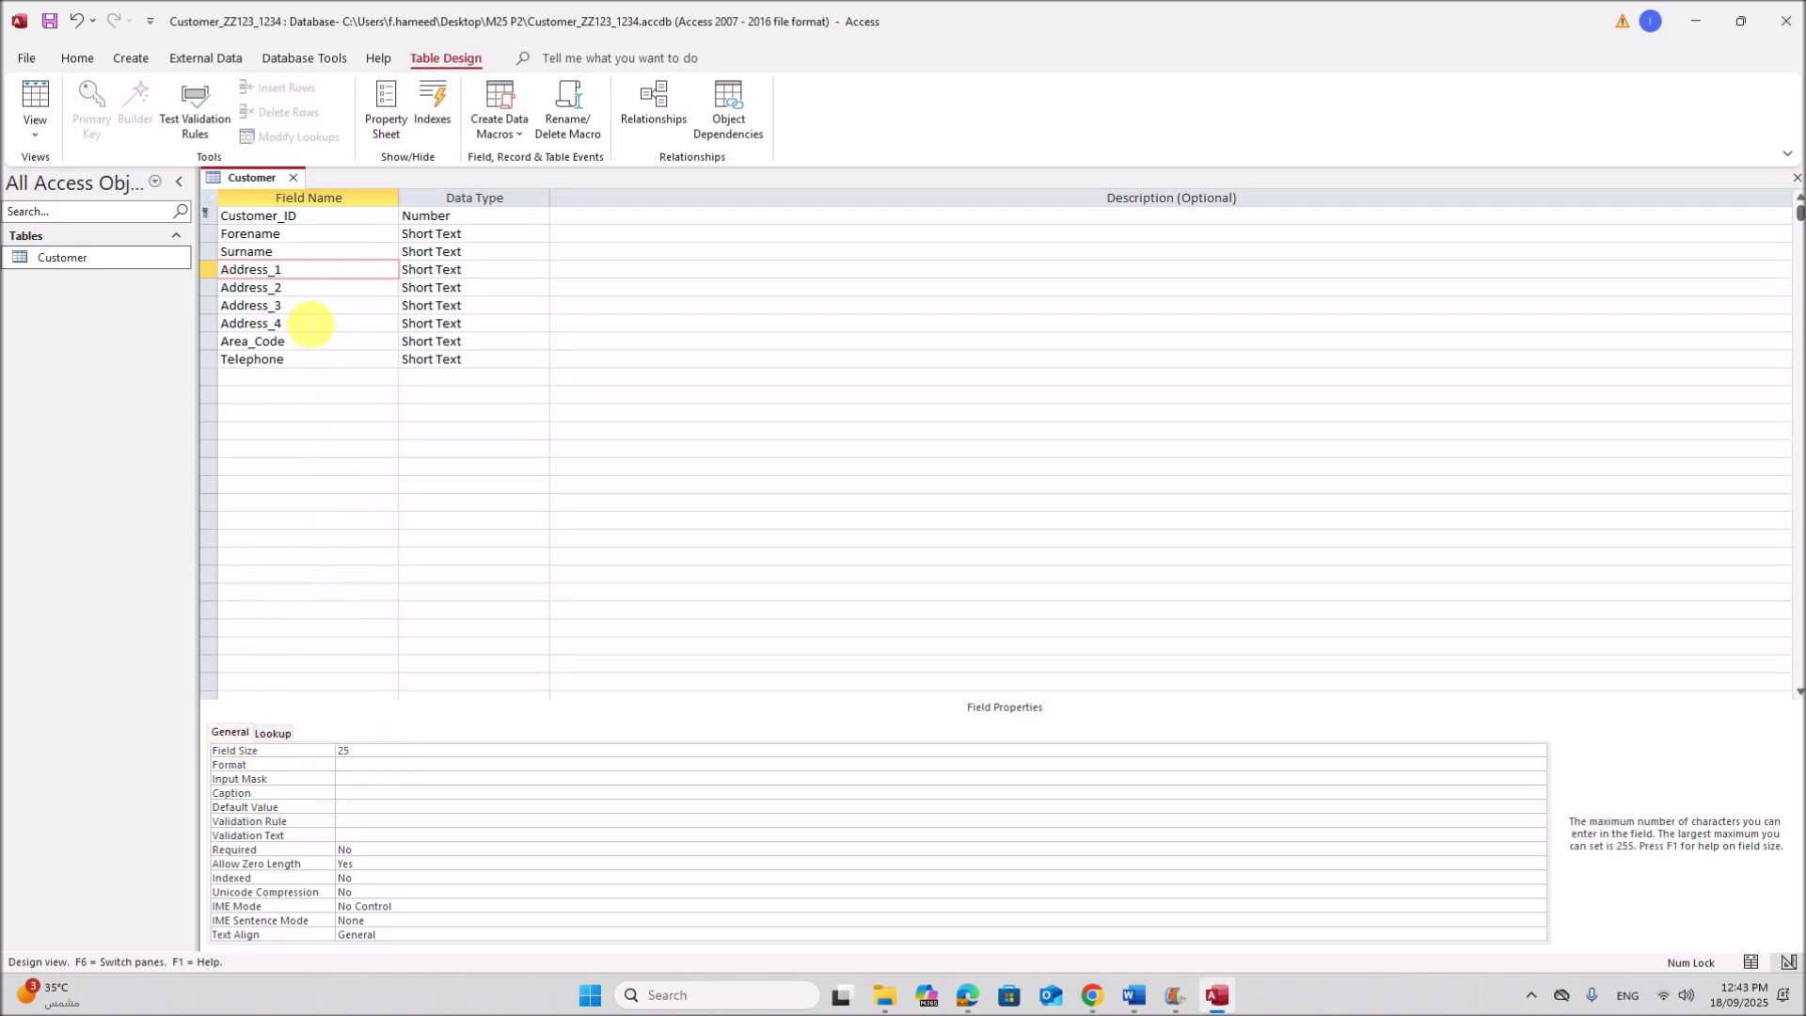
click(284, 288)
click(240, 750)
text(25)
- Set the Address_3 field size to 25 and adjust the field size of Address_4
click(299, 307)
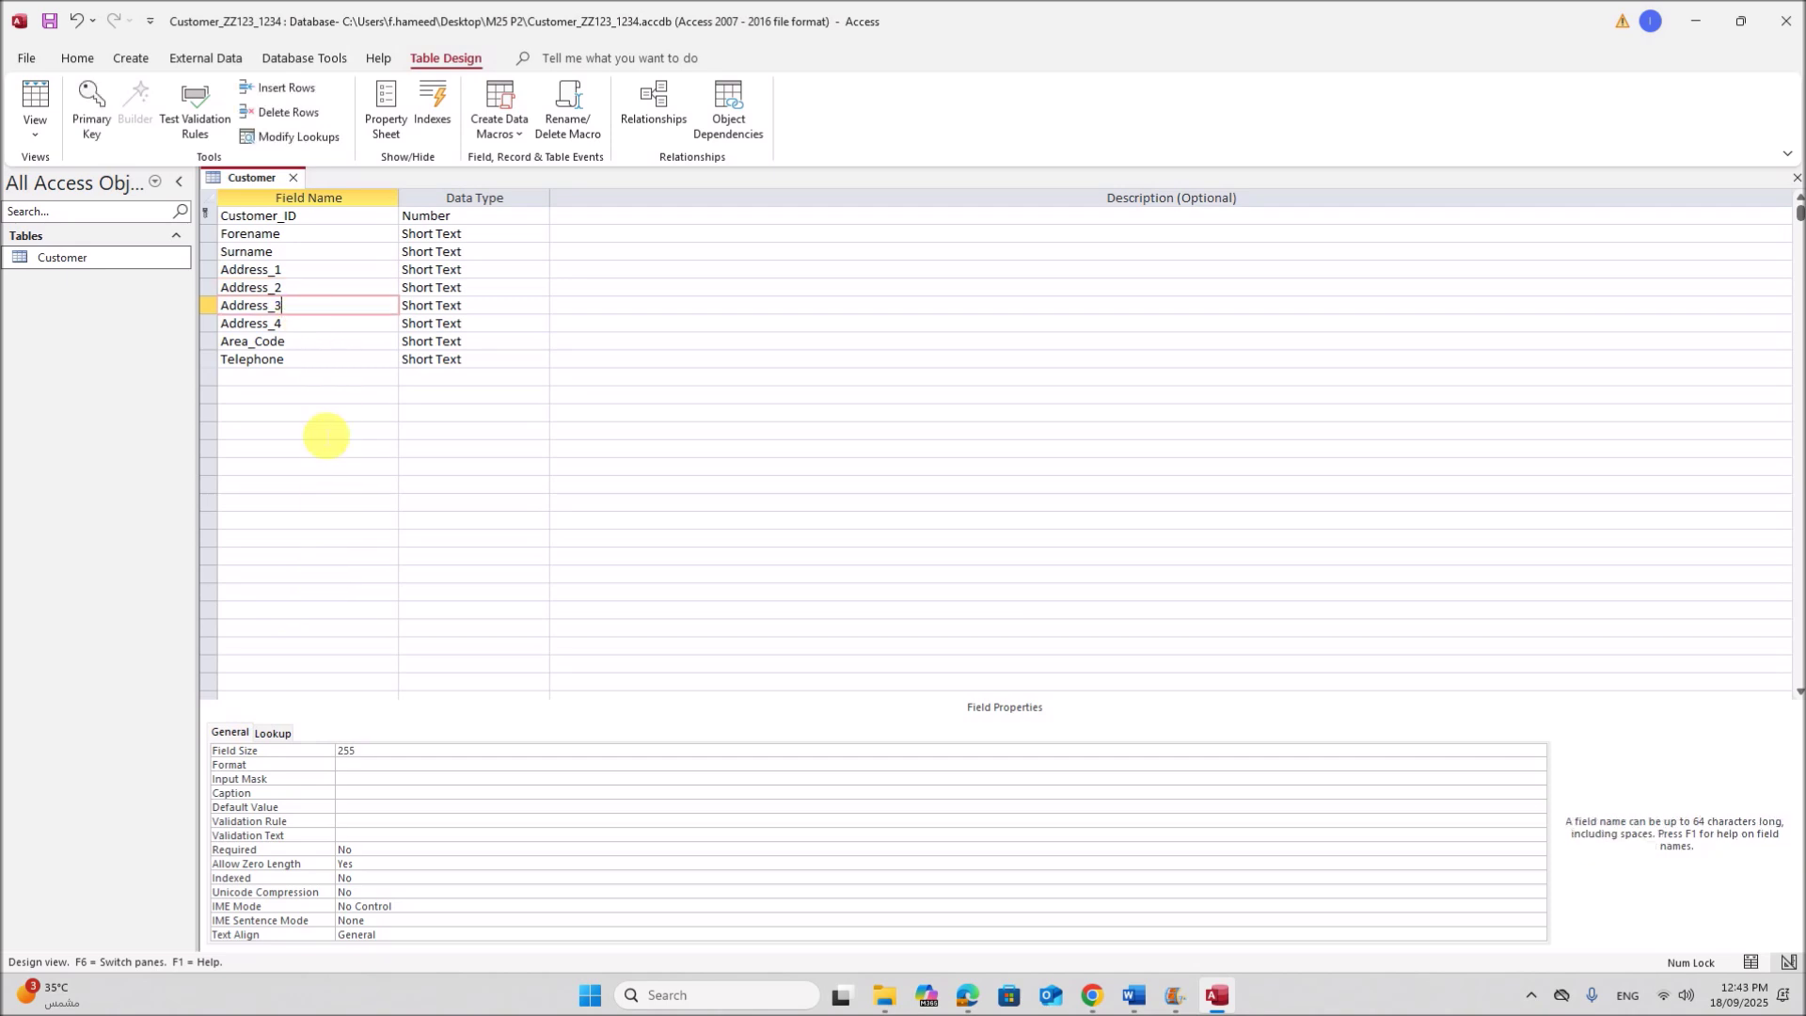
click(287, 752)
click(236, 750)
text(2)
click(278, 324)
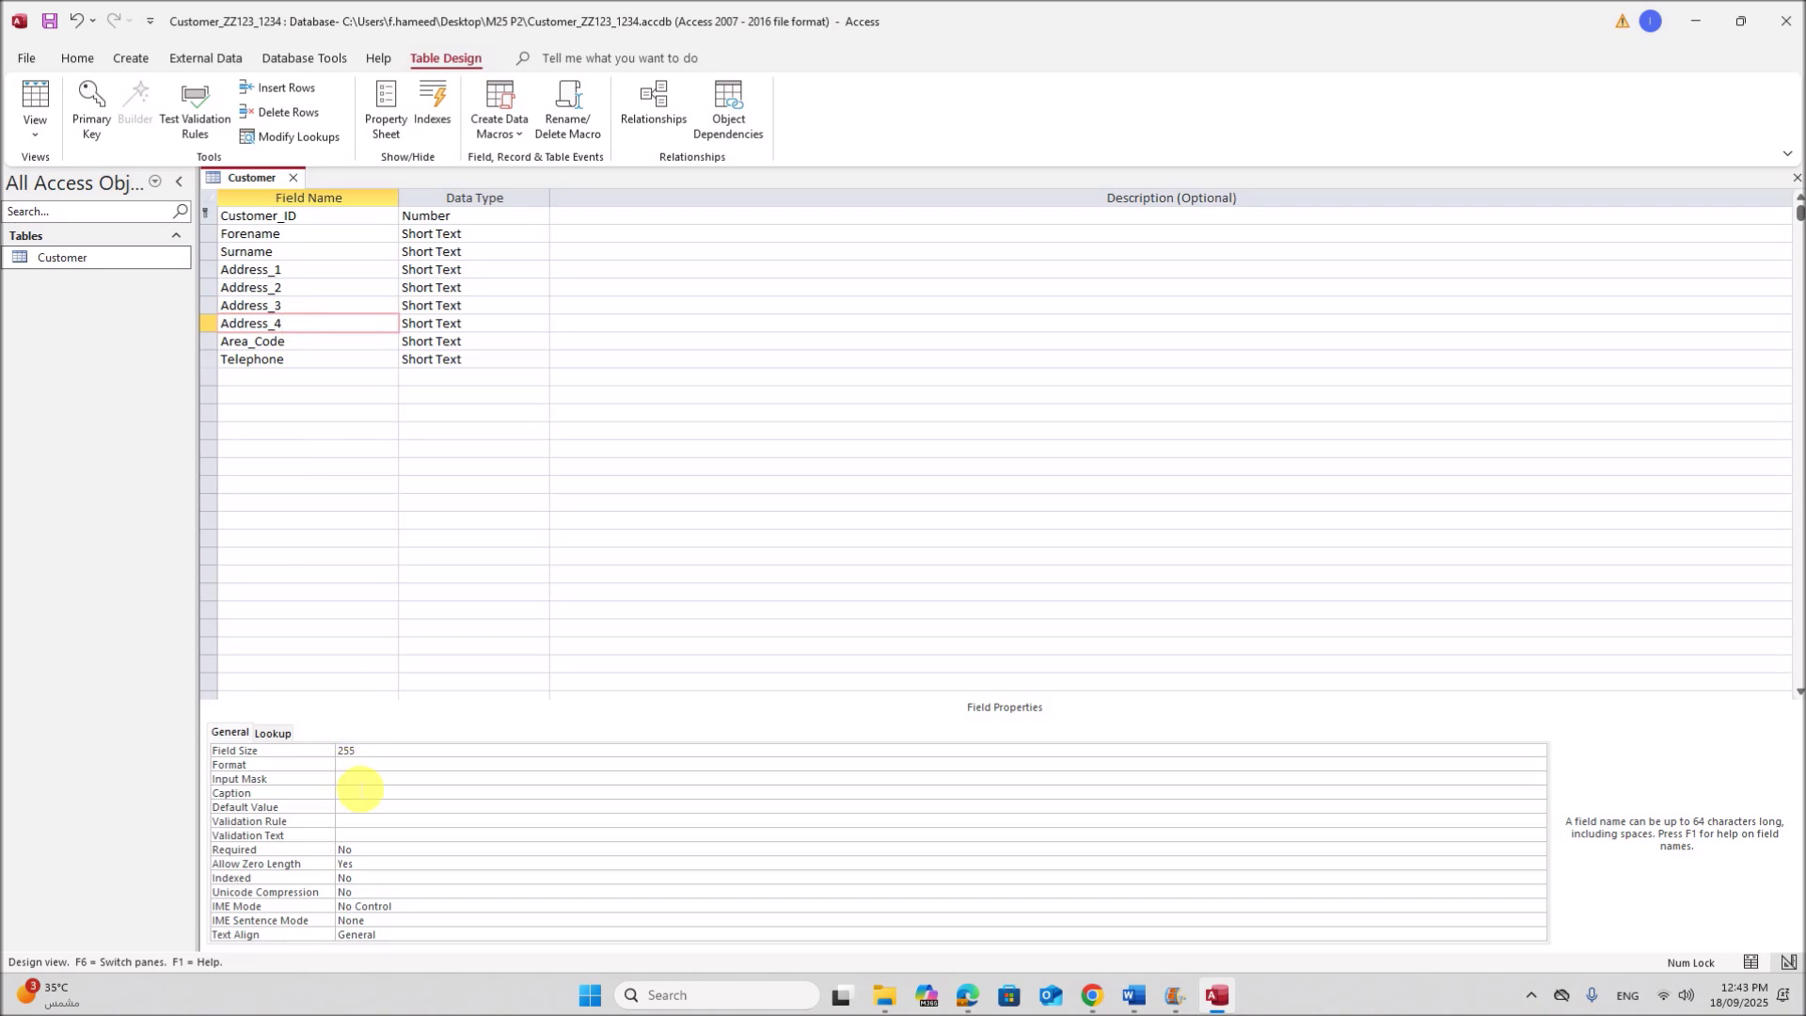
click(238, 753)
- Set the field size of Area_Code to 5 and of Telephone to 6
click(310, 373)
click(297, 351)
click(376, 751)
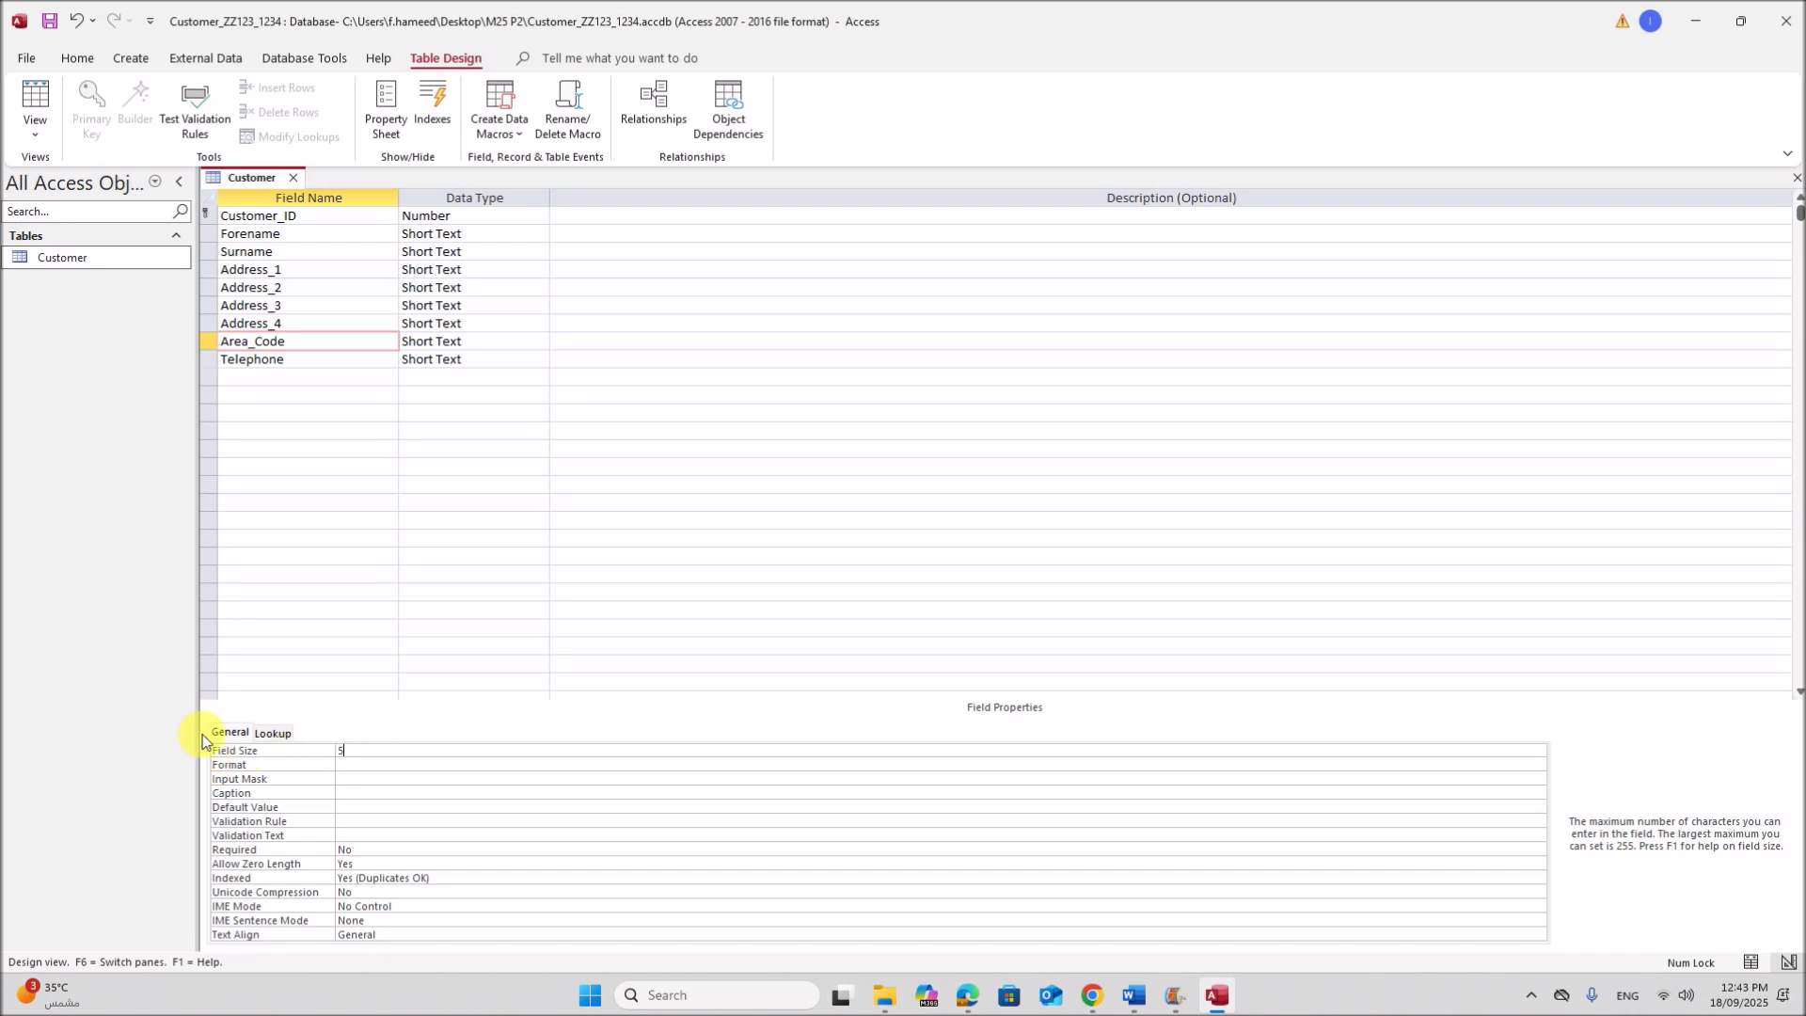
text(5)
click(296, 363)
click(372, 751)
text(6)
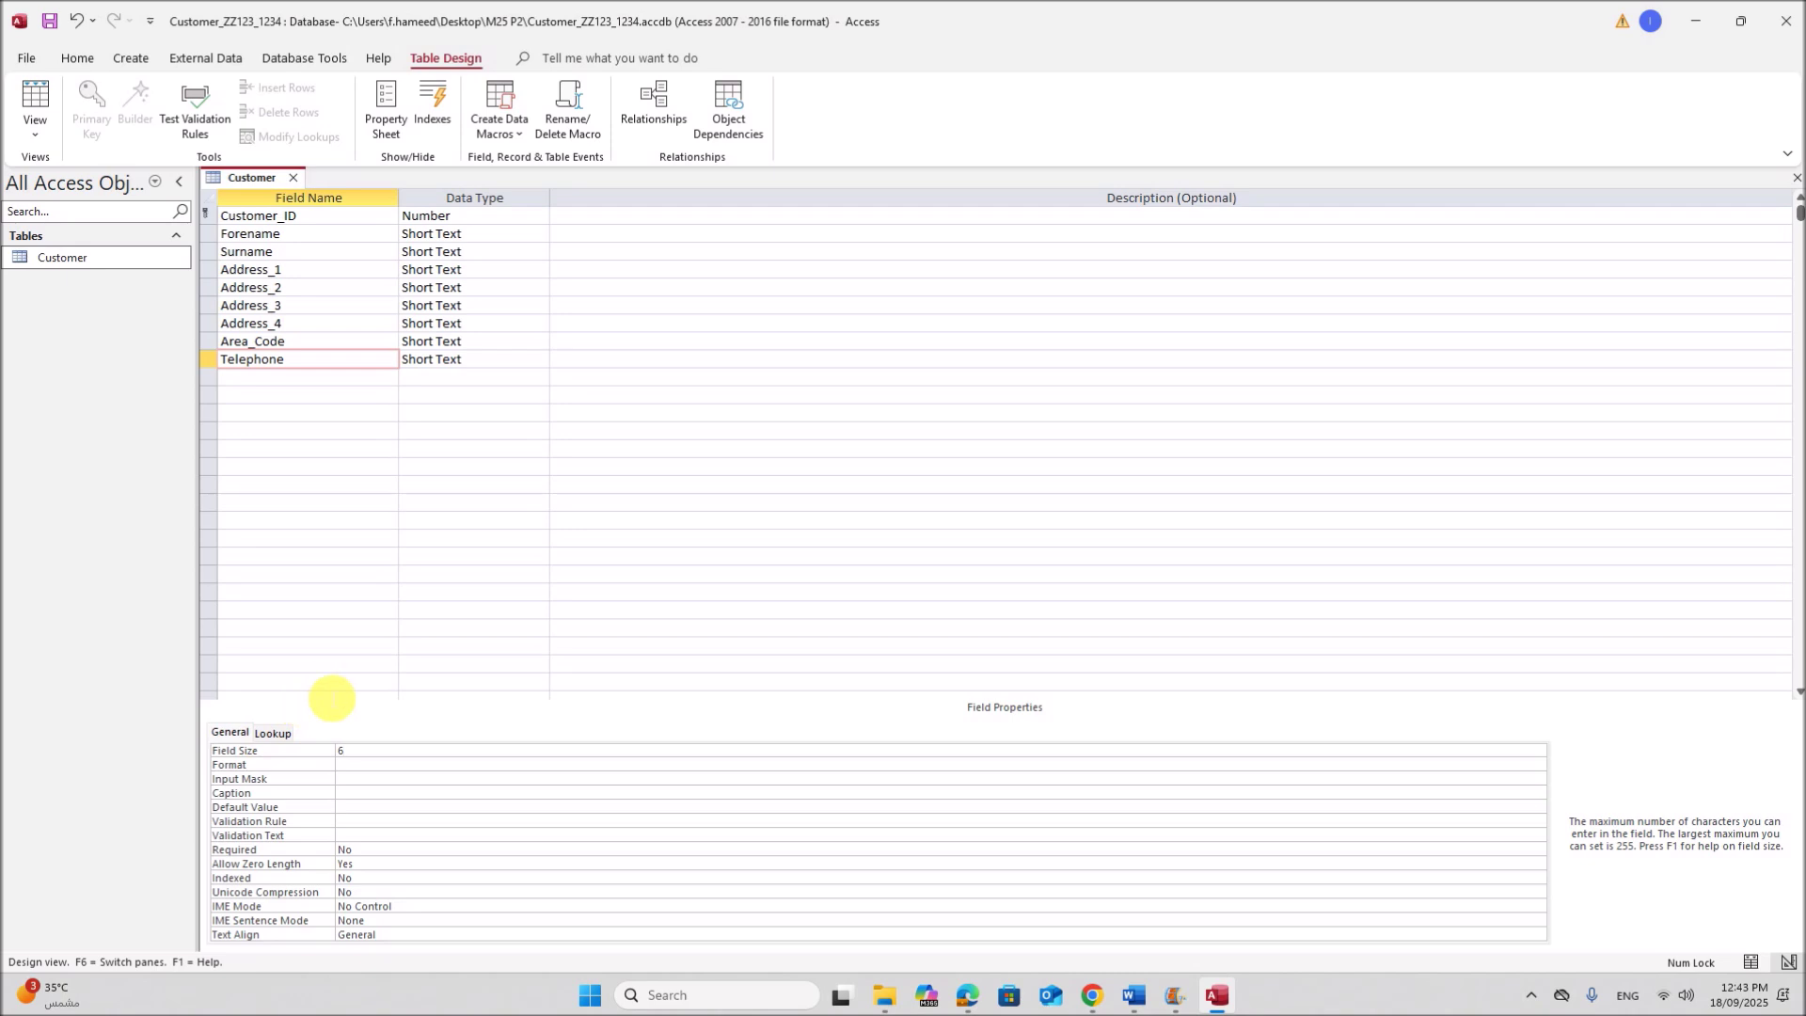
- Save the Customer table design and accept the shortened field sizes
right_click(269, 183)
click(319, 197)
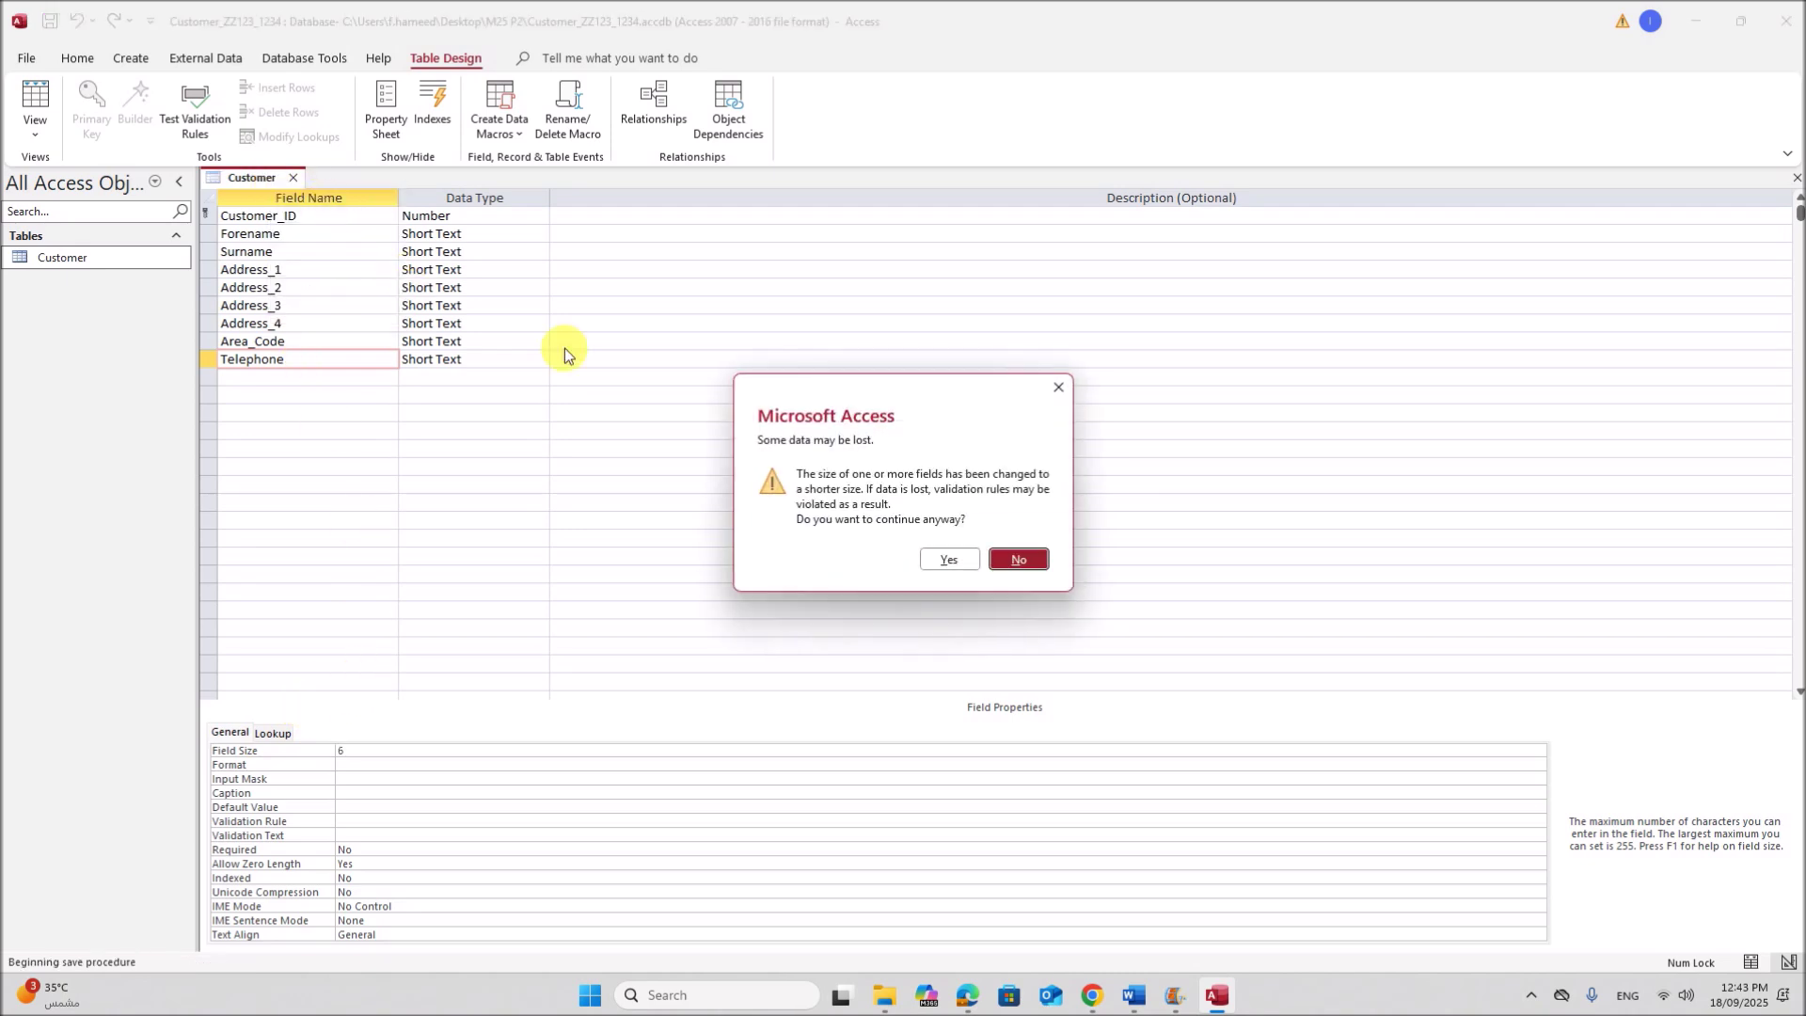
click(944, 559)
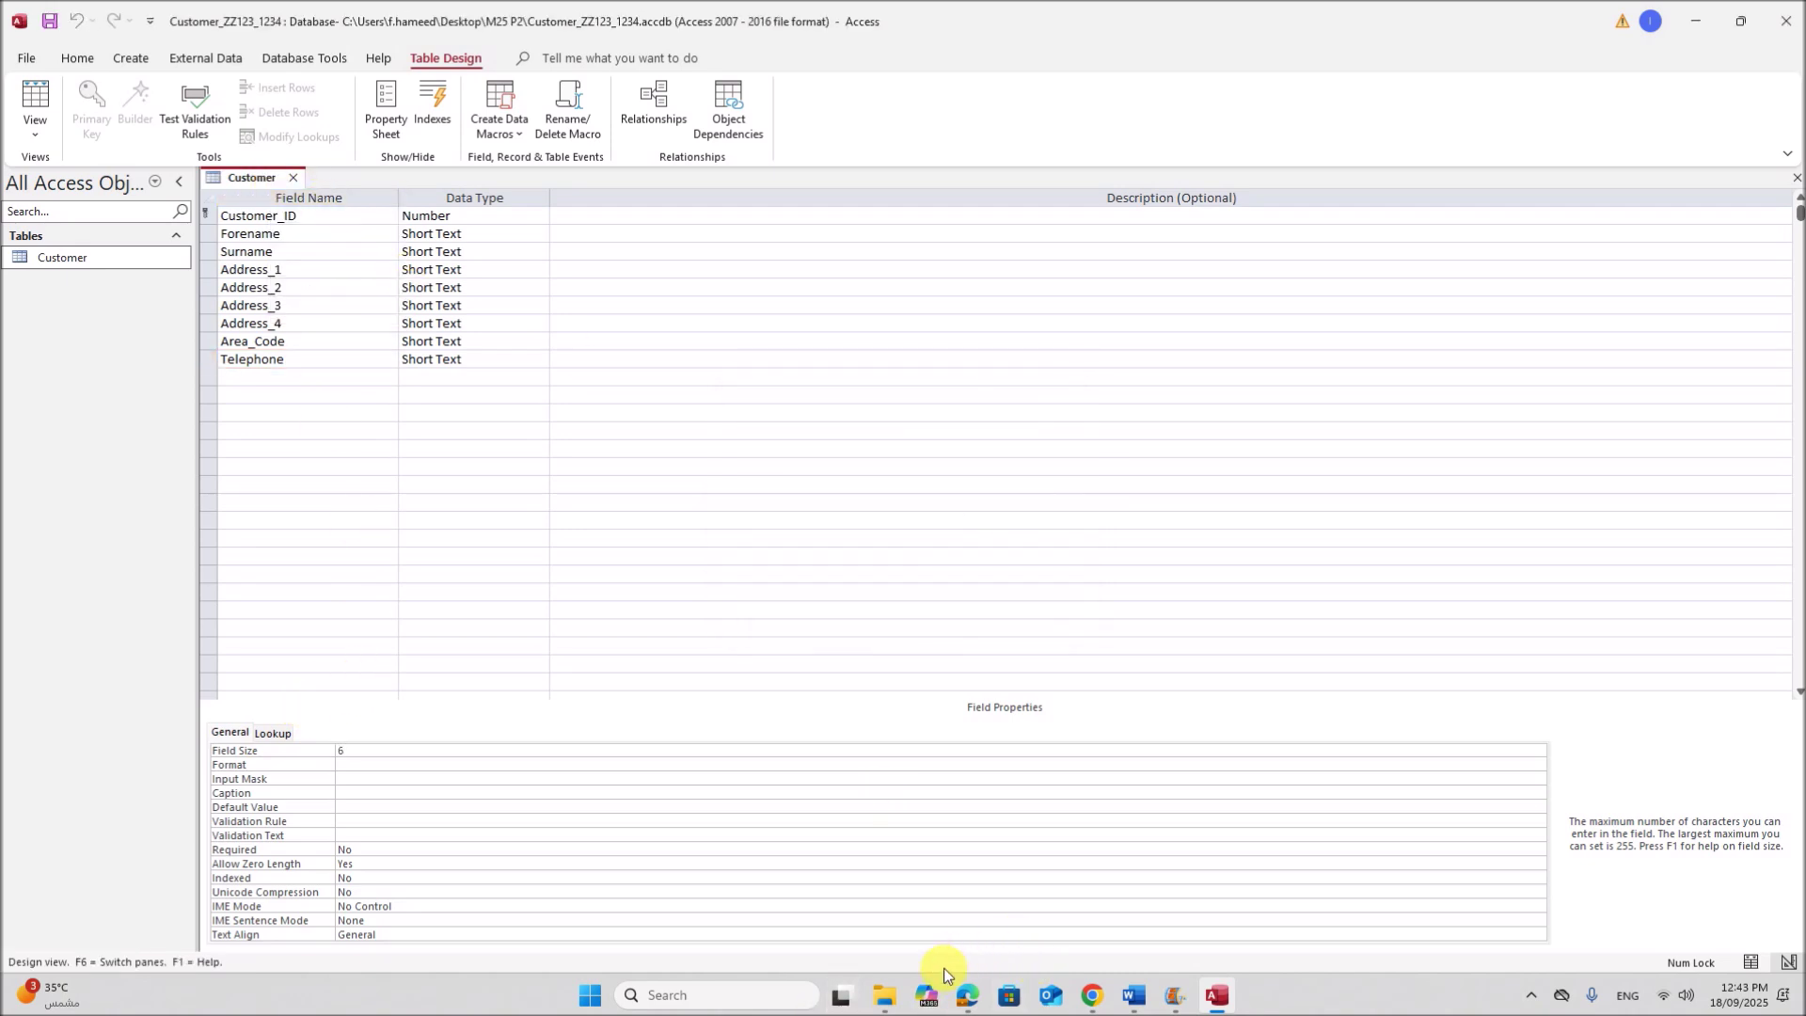
- Switch to the exam paper PDF in Edge and review questions 4 to 8, comparing the database requirements with the Customer table design in Access
click(970, 998)
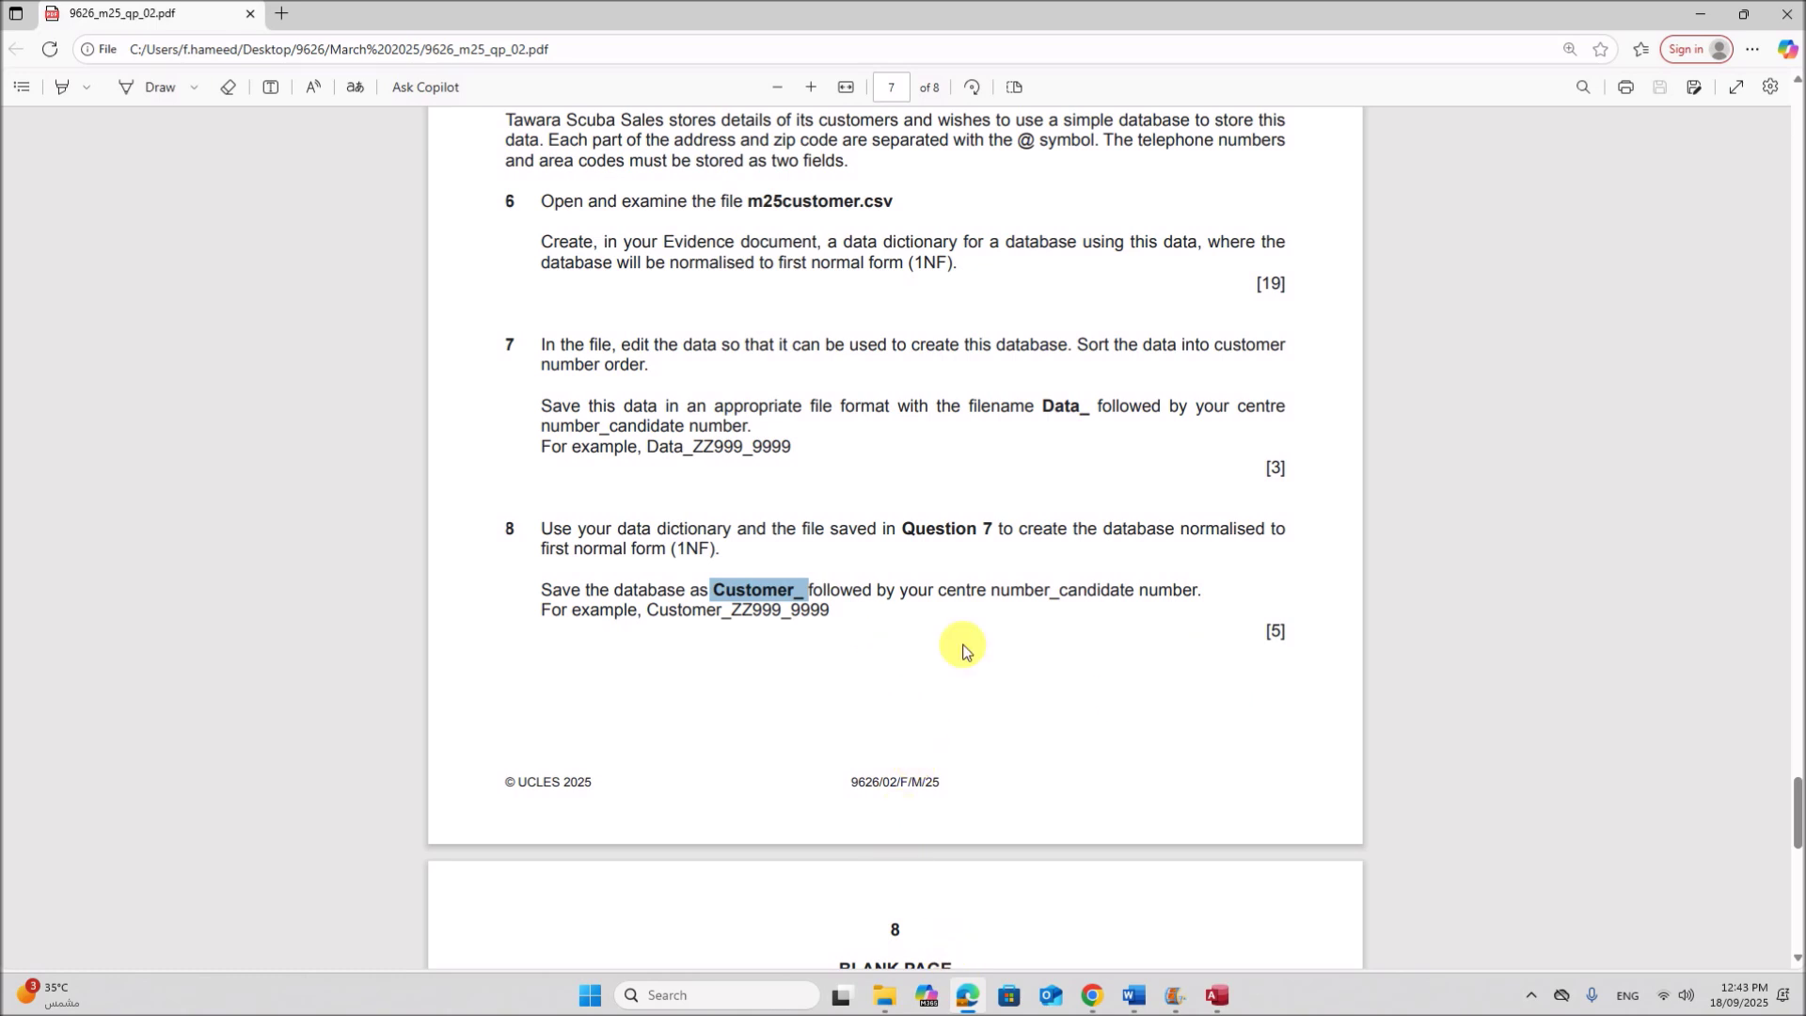
click(1211, 997)
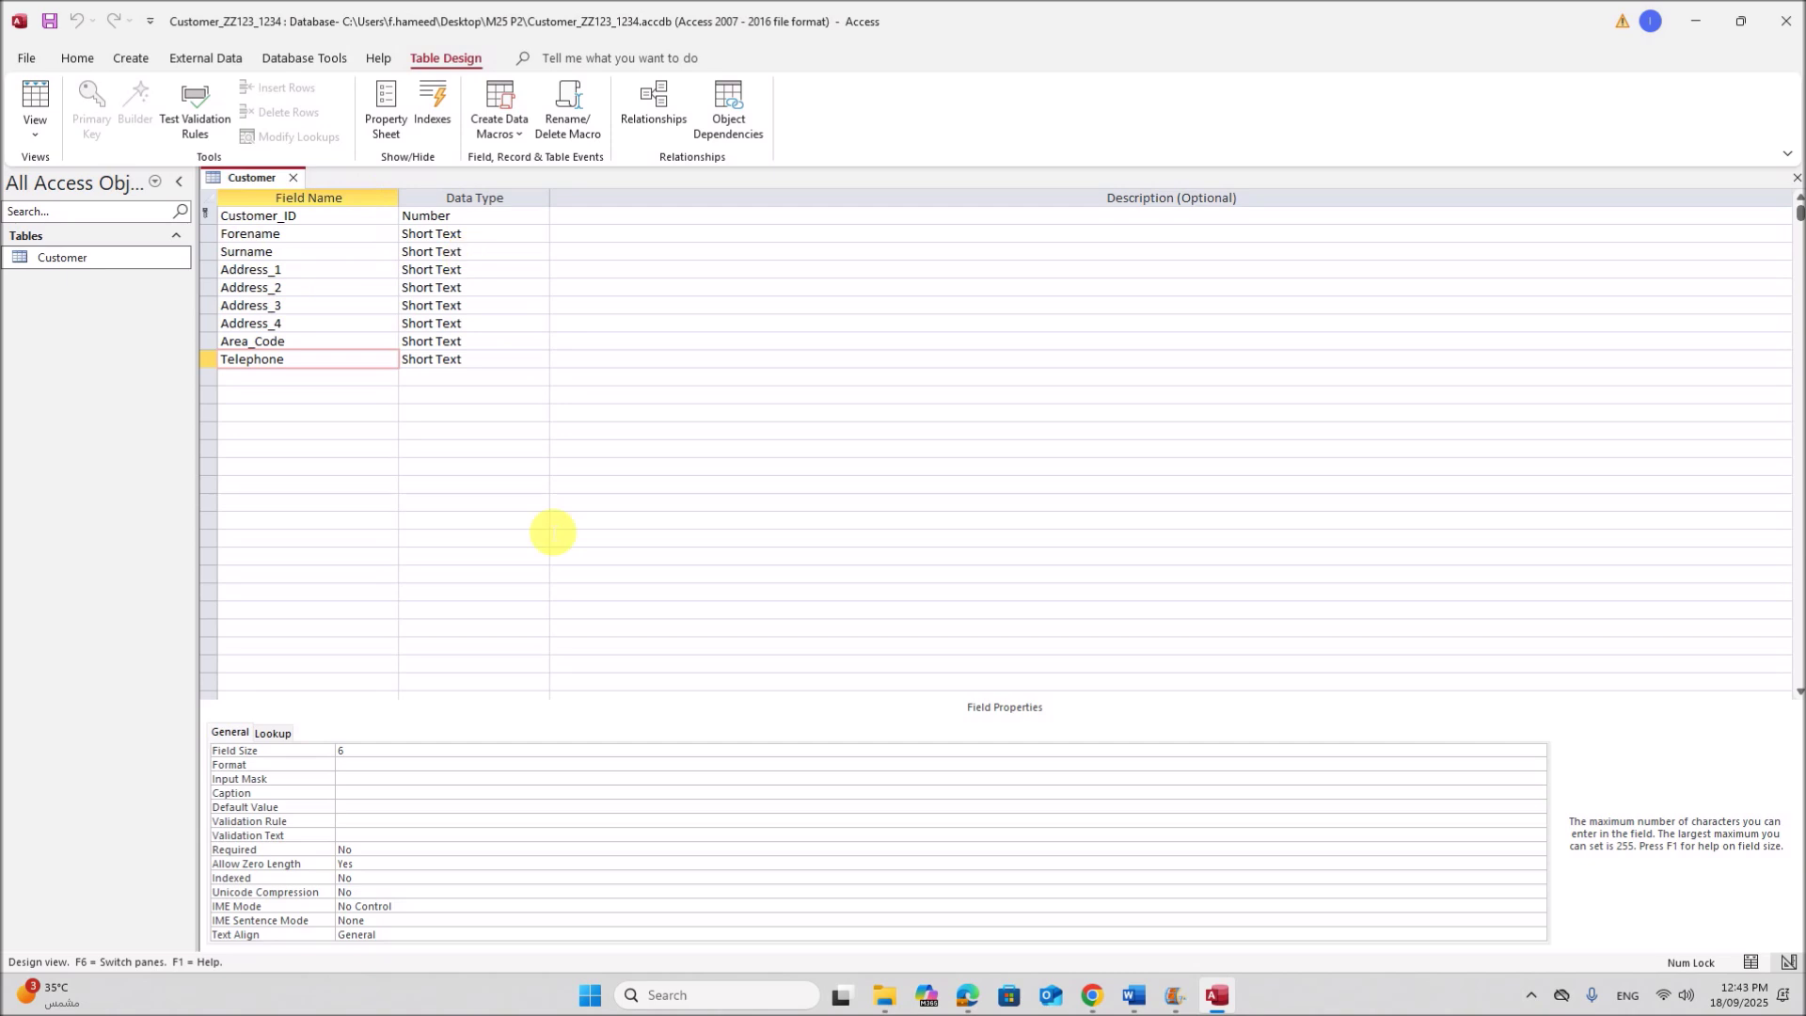
click(968, 999)
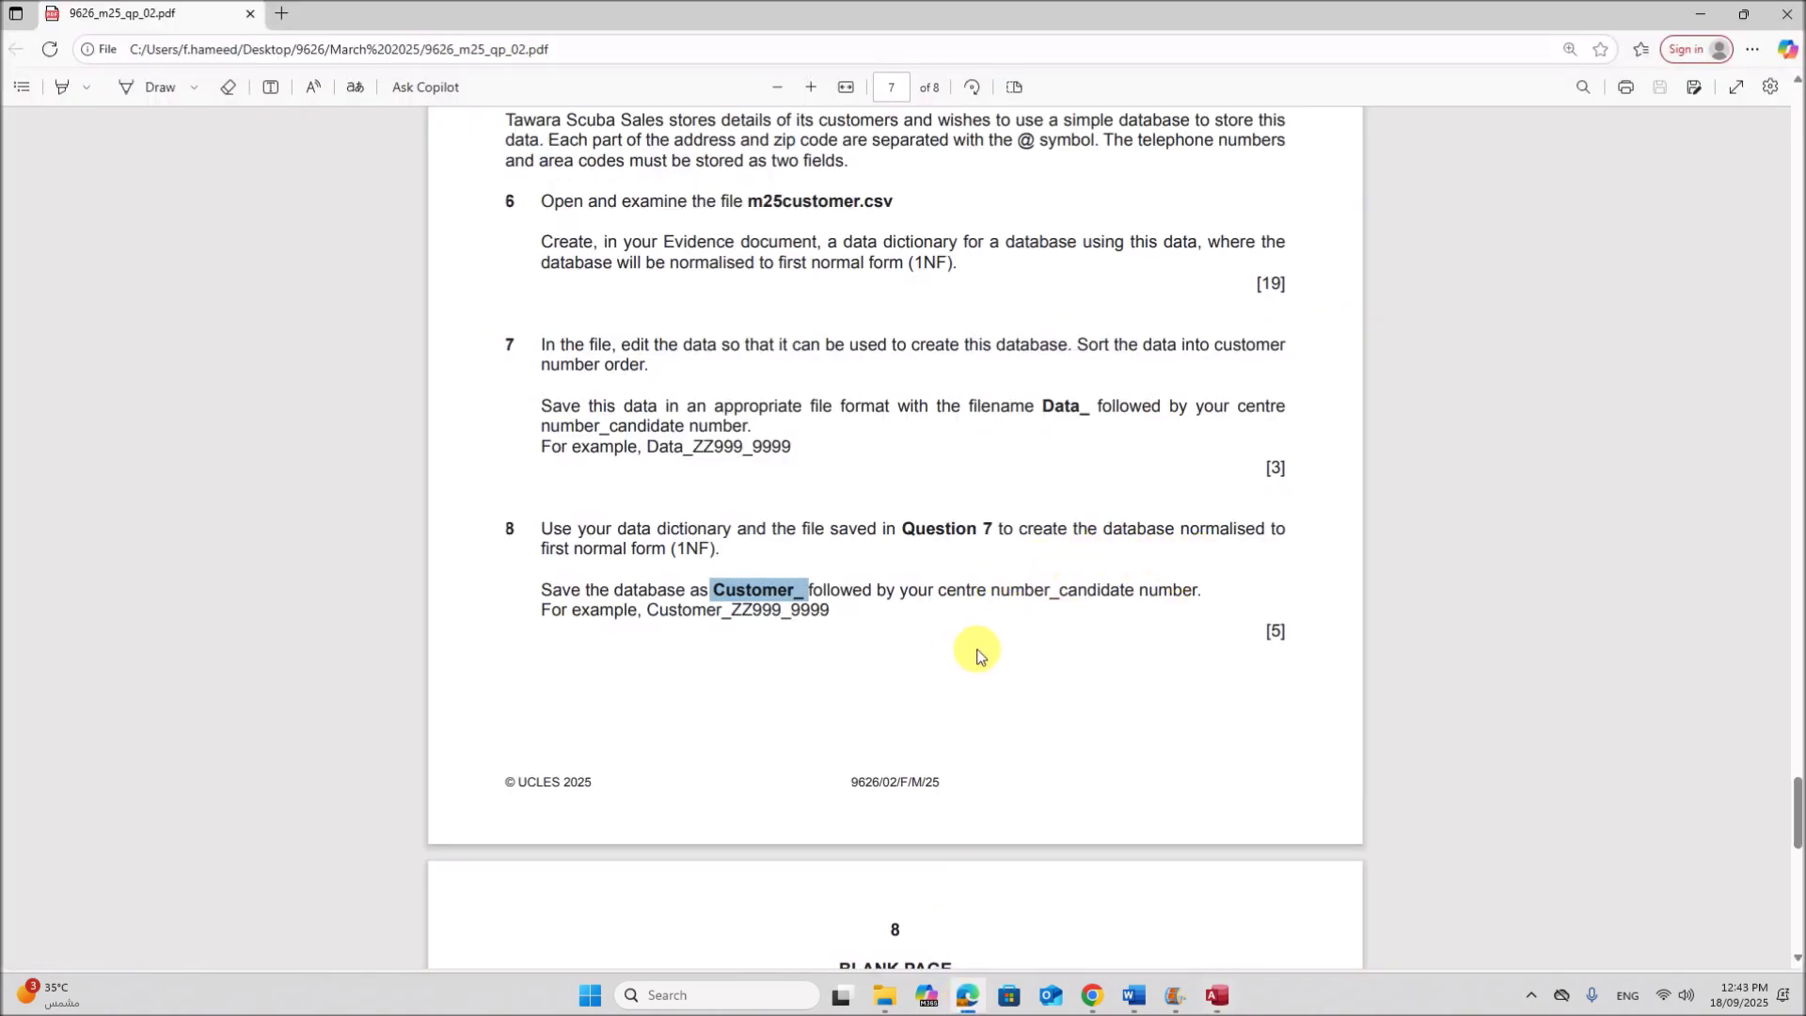
click(1216, 995)
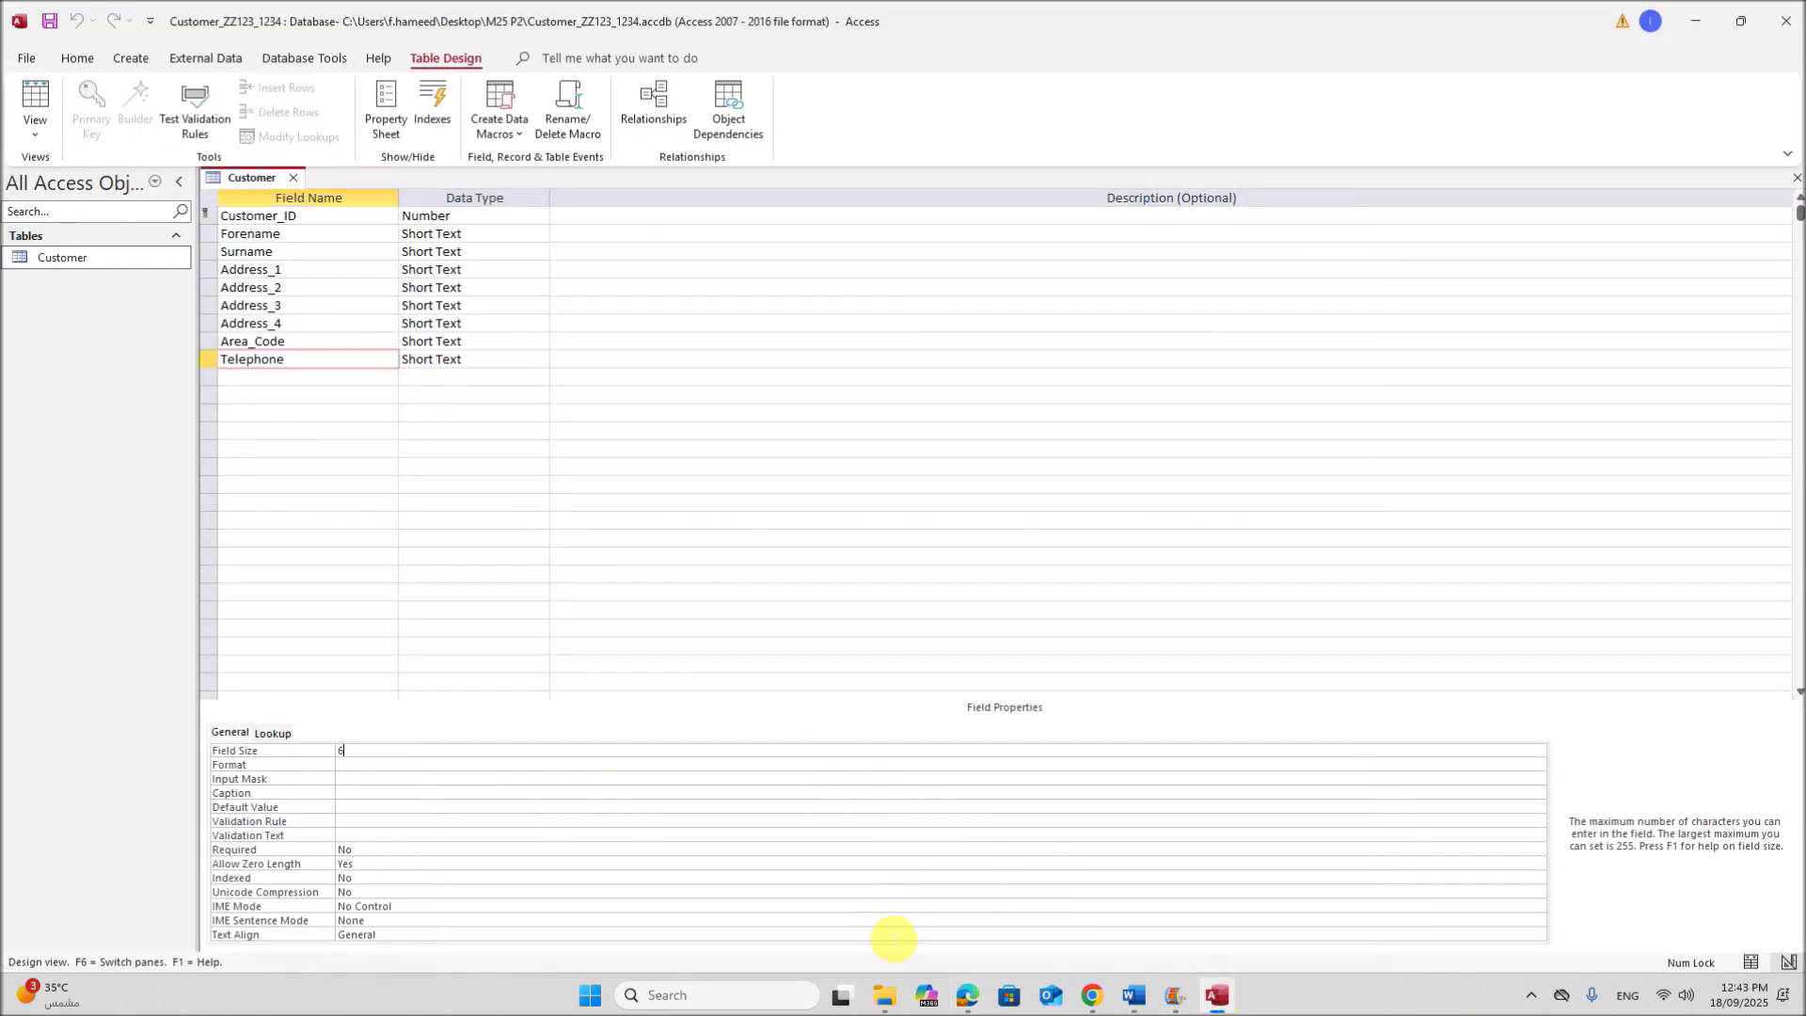
click(968, 995)
scroll(898, 687, up, 2)
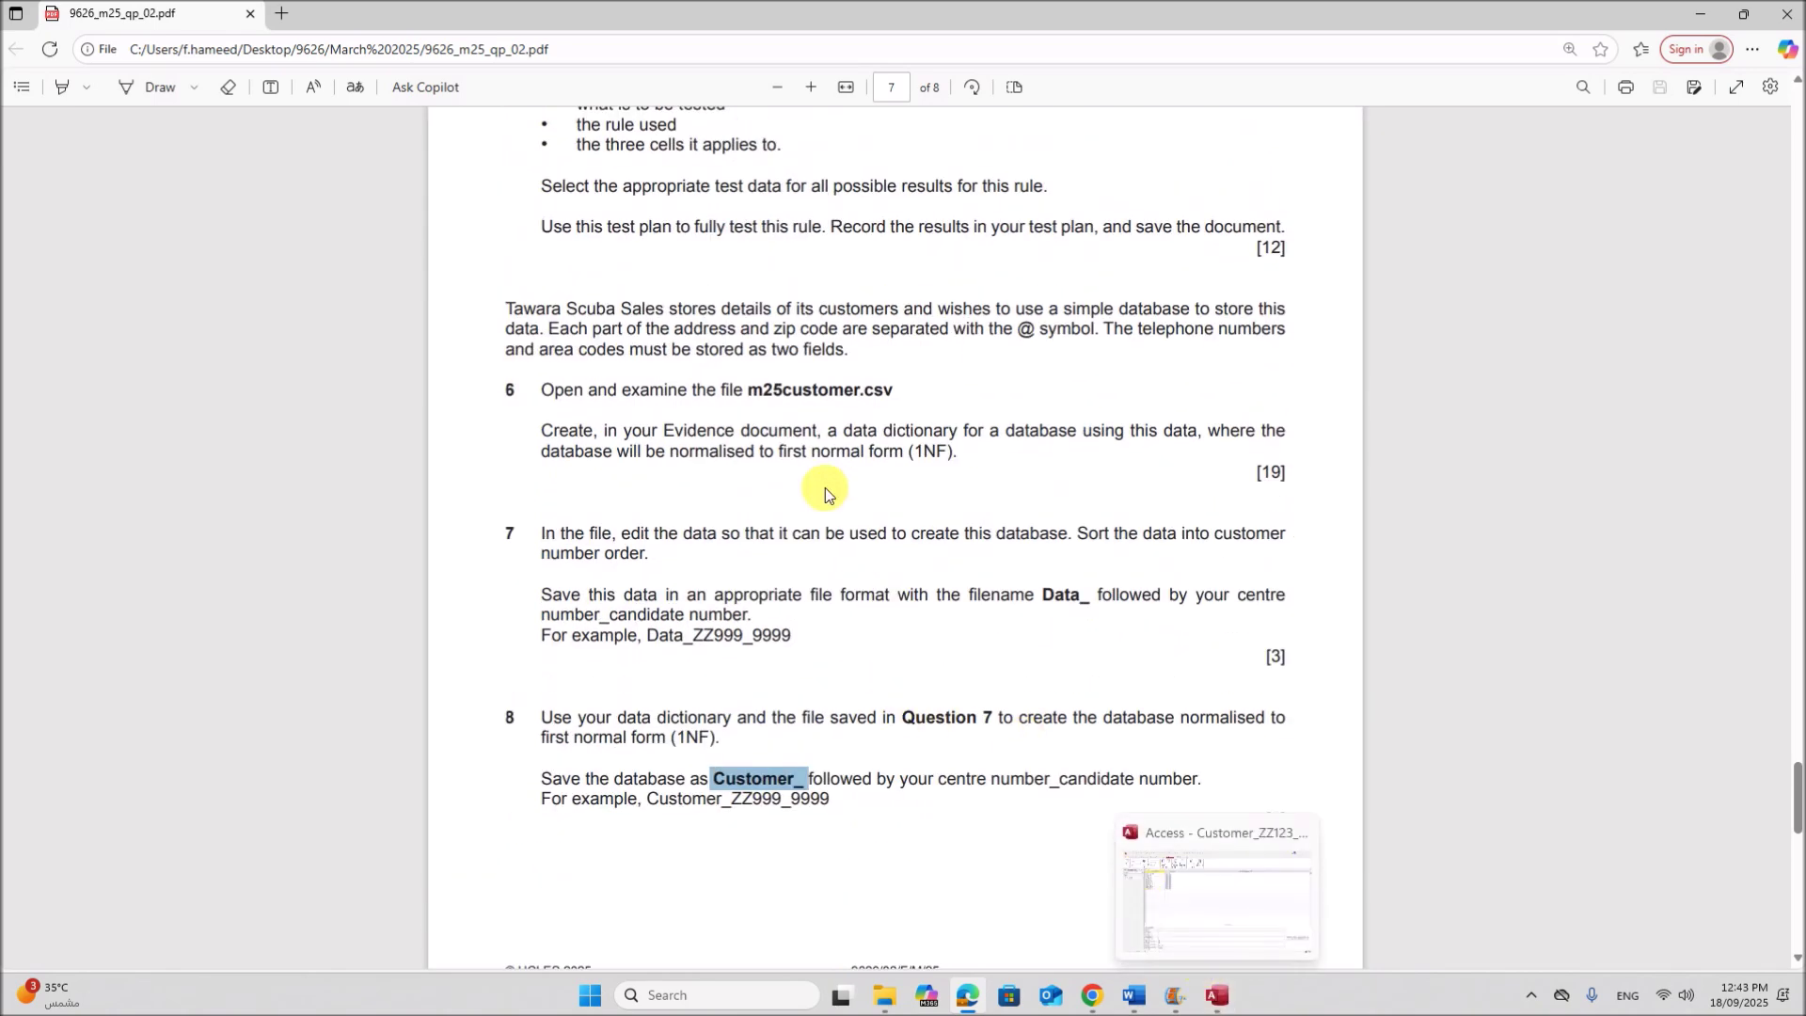
scroll(1007, 666, down, 1)
scroll(1007, 658, up, 5)
scroll(1007, 649, down, 4)
scroll(1011, 640, up, 3)
scroll(1021, 635, down, 1)
scroll(1025, 635, down, 1)
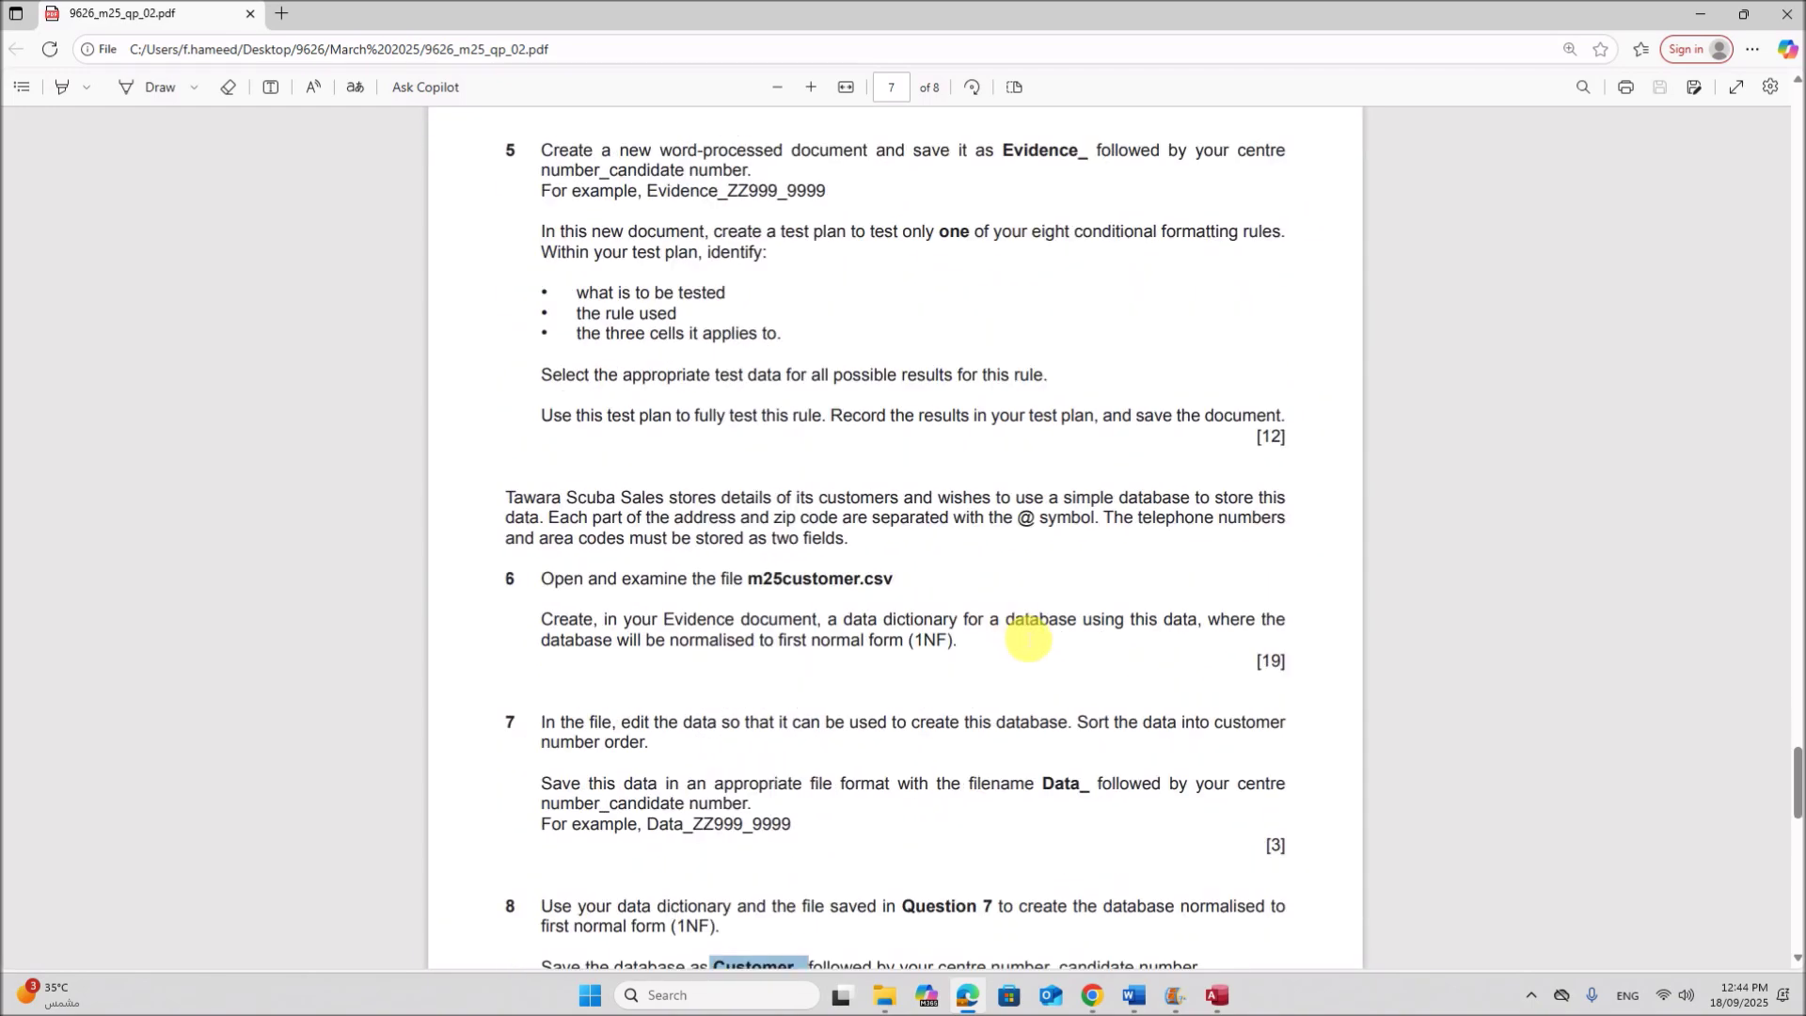
scroll(1025, 631, up, 1)
scroll(757, 557, up, 4)
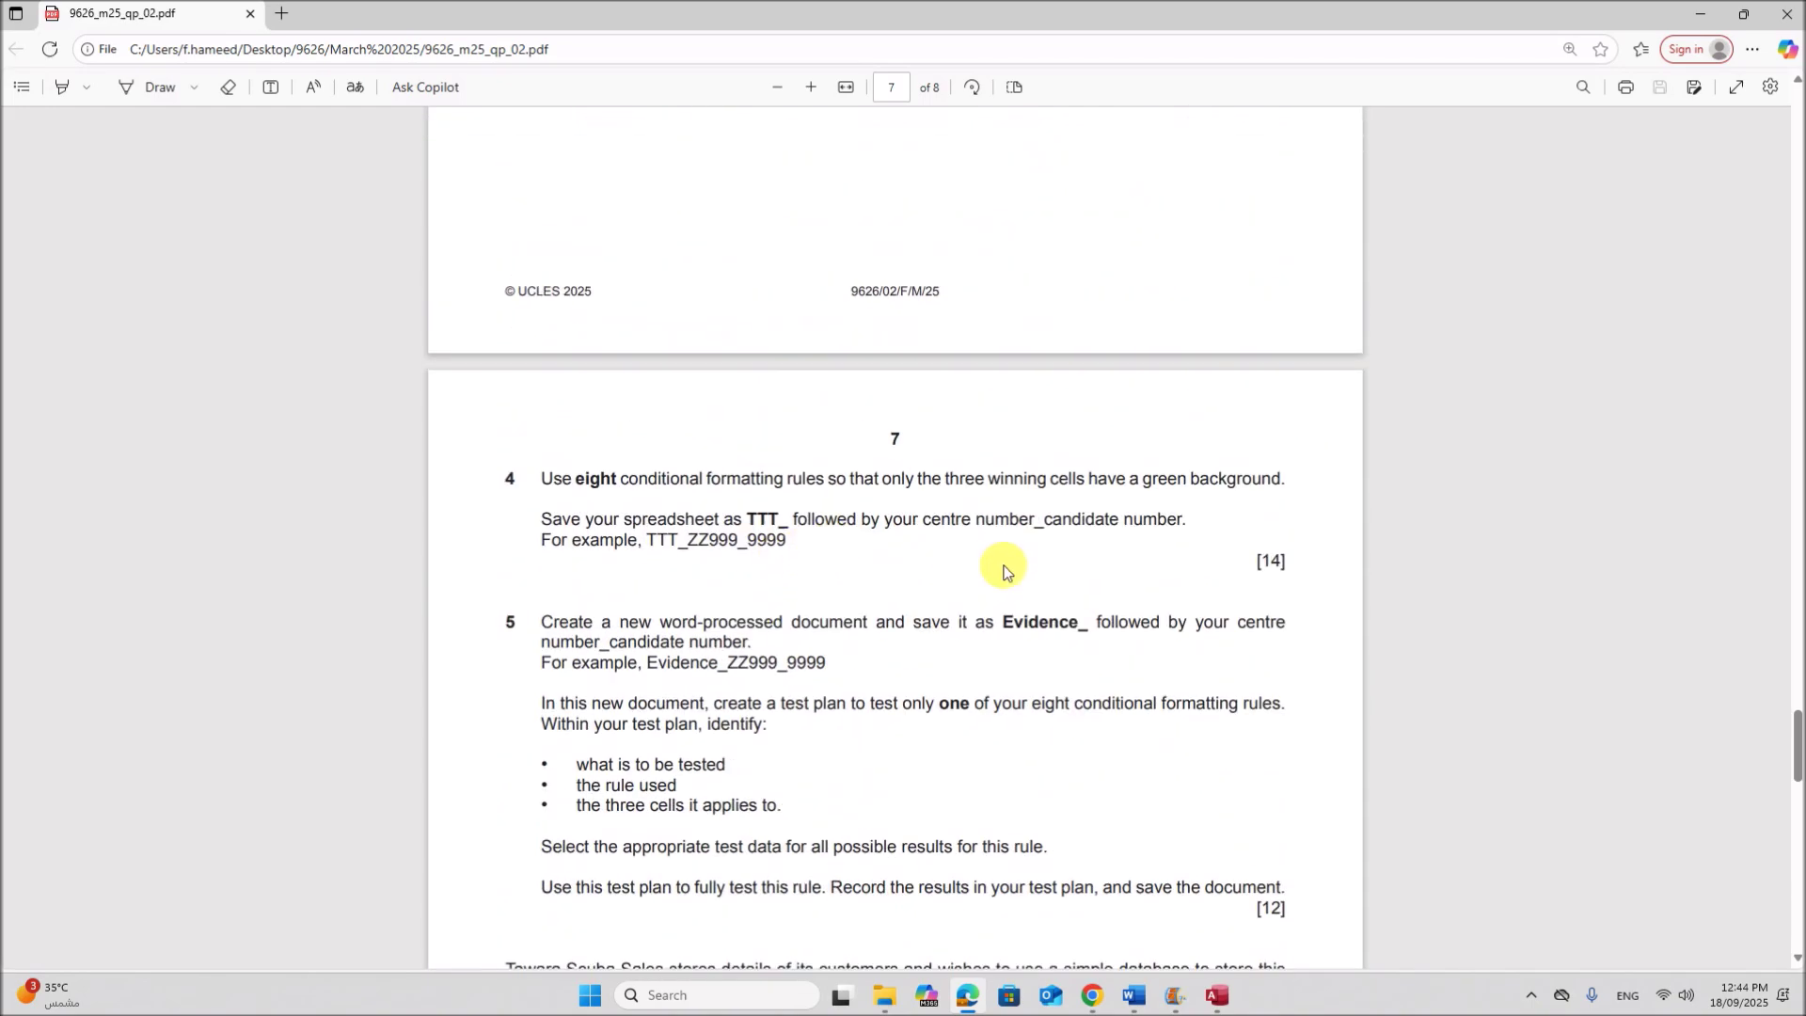
scroll(997, 574, down, 9)
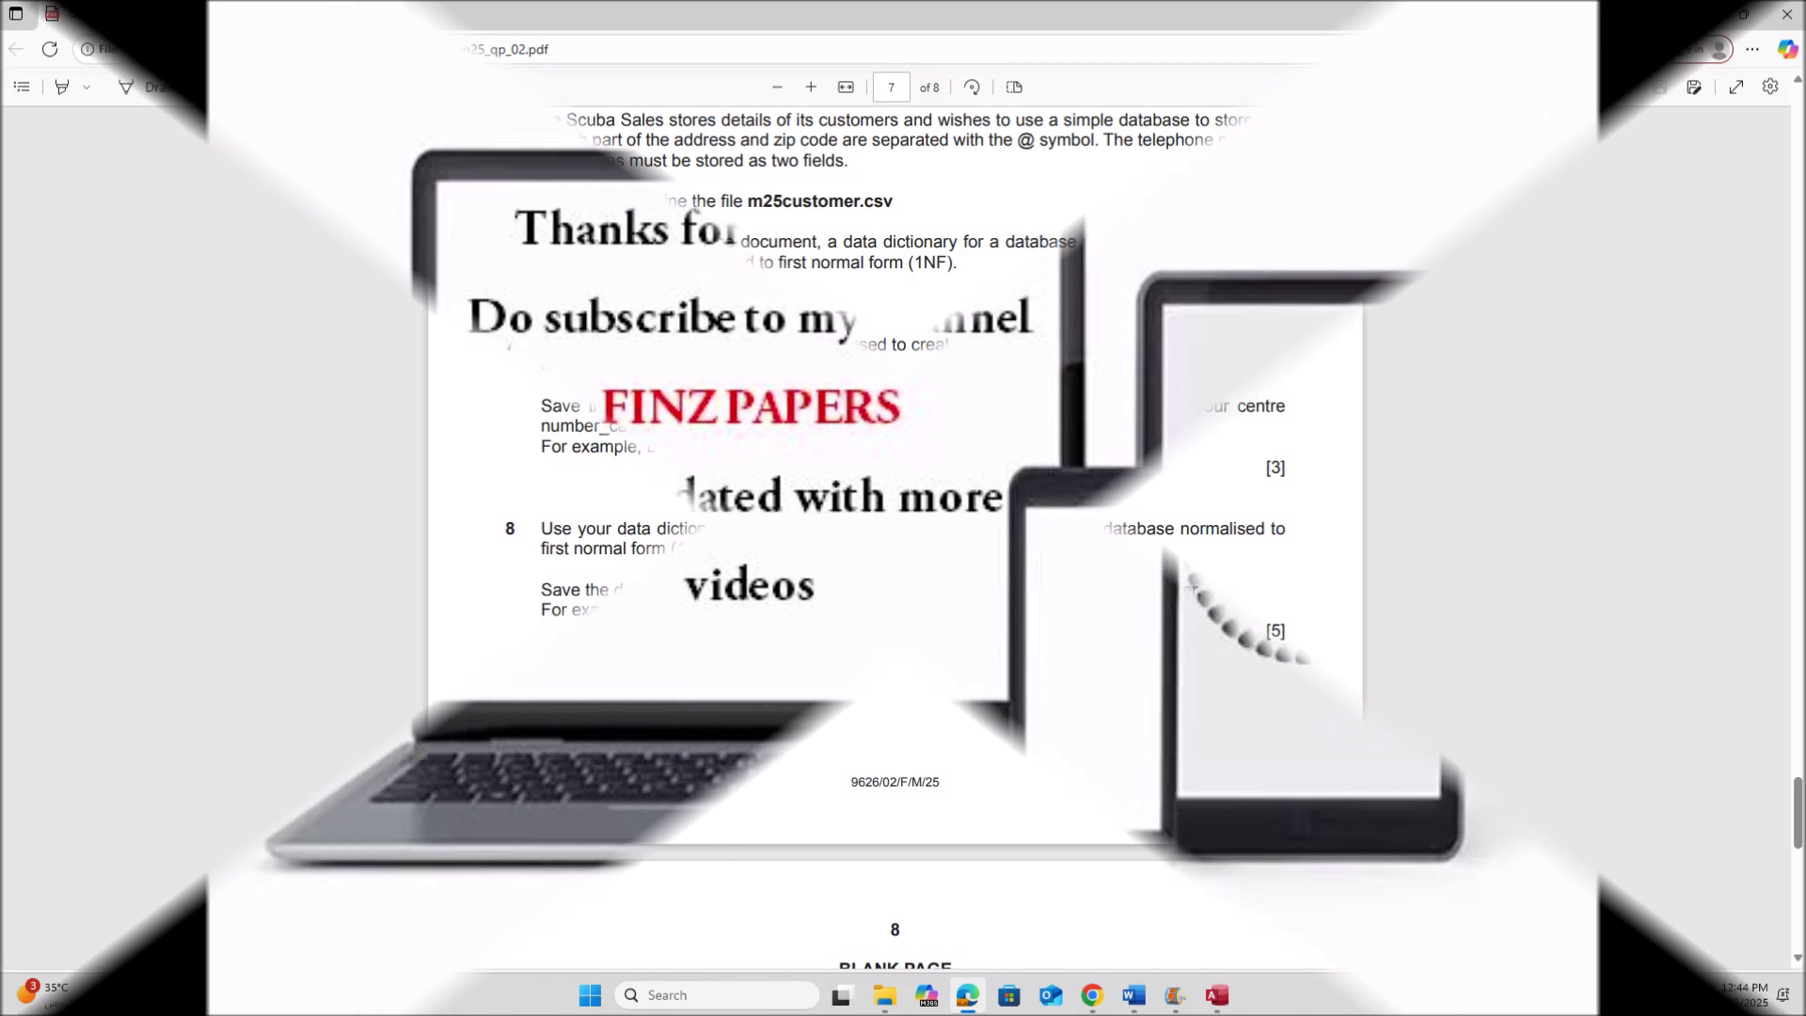